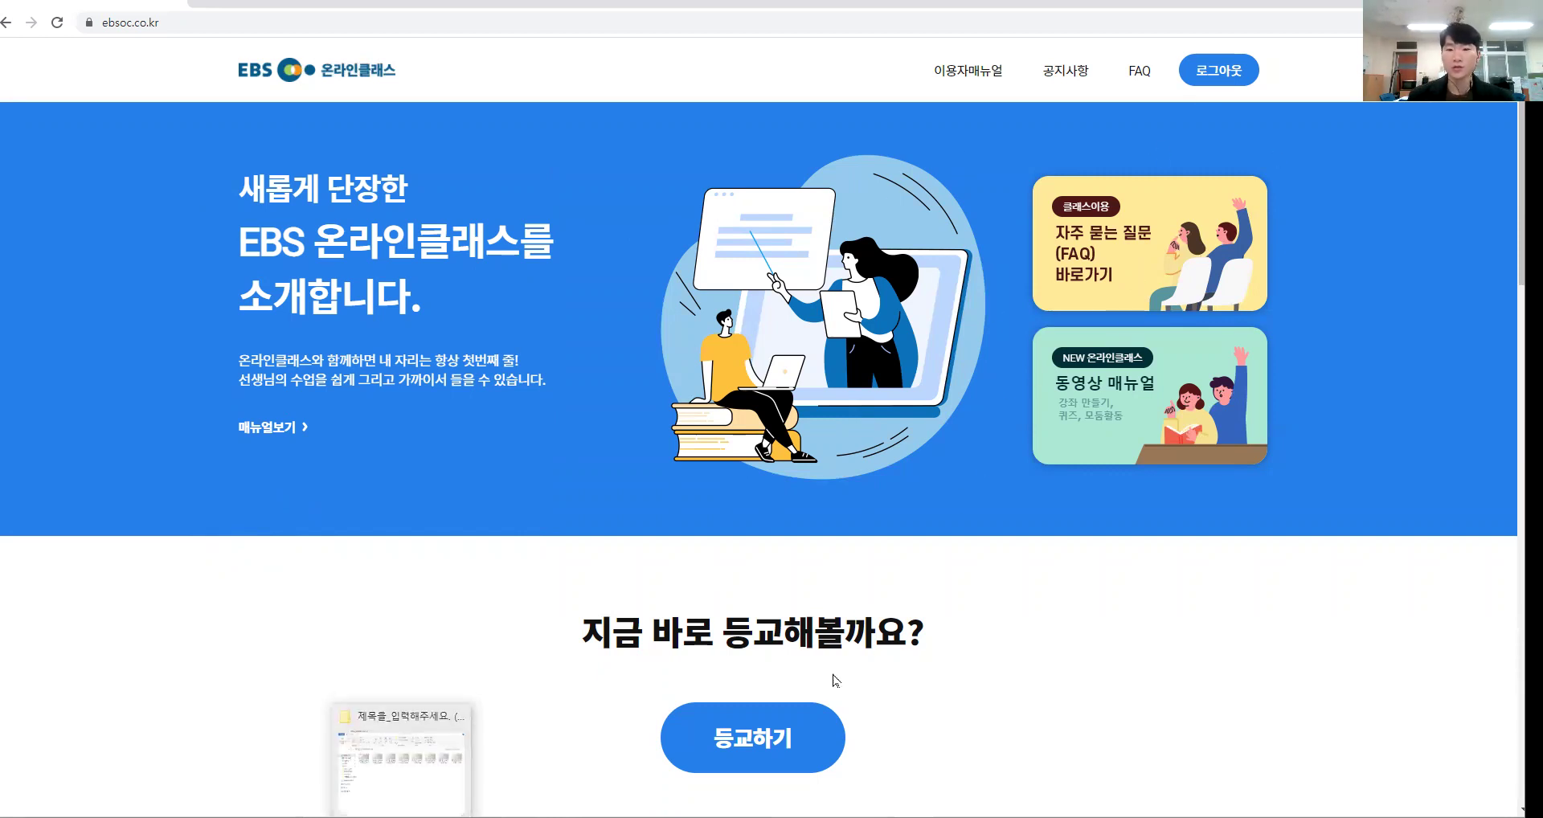
Enter the online class teacher home through 등교하기 and launch the Epic Pen annotation tool.
{"action": "left_click", "coordinate": [804, 740]}
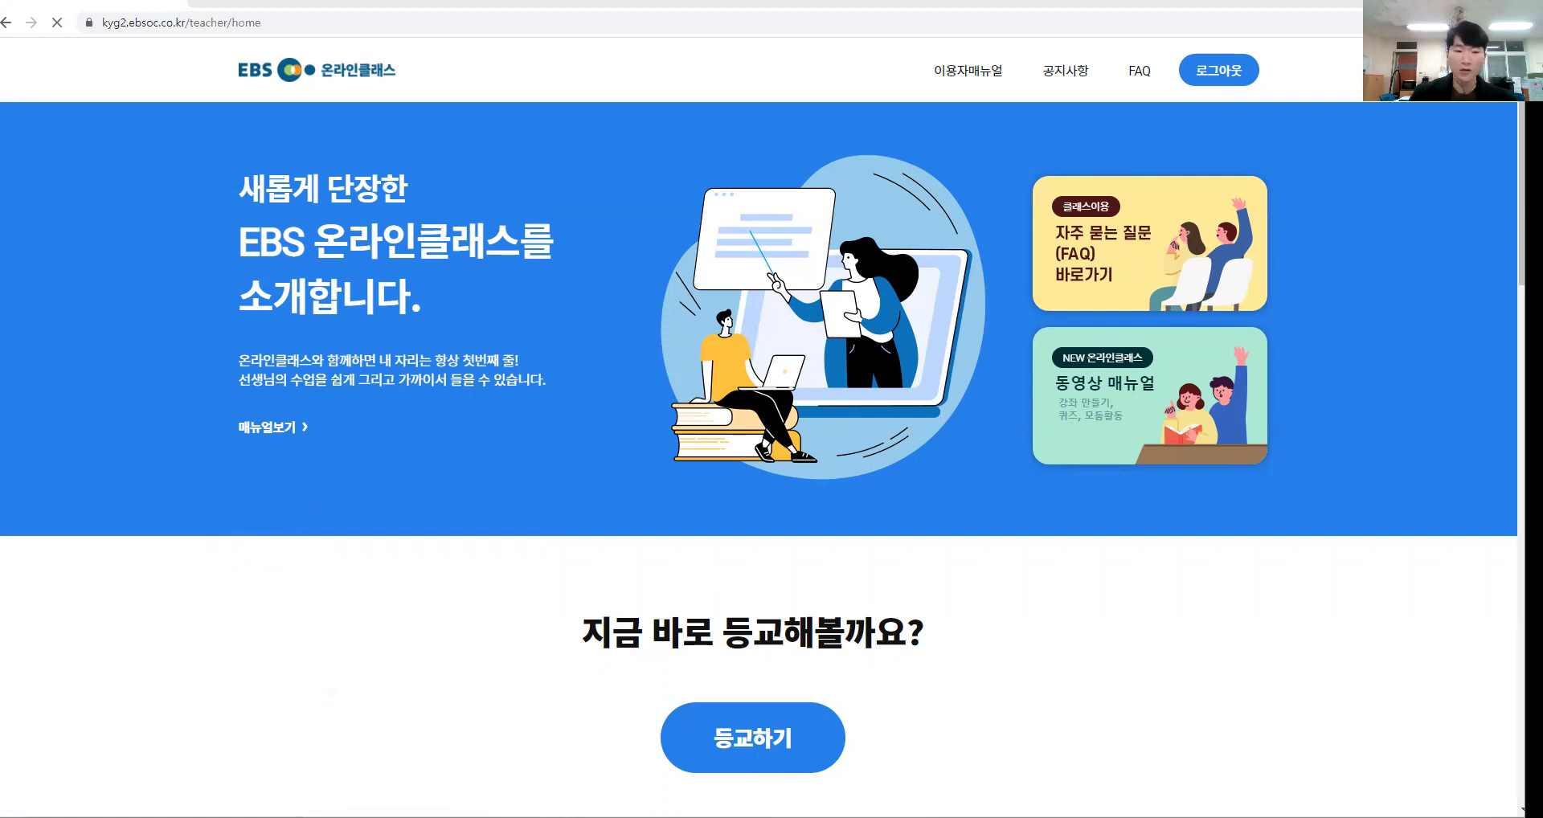
{"action": "left_click", "coordinate": [165, 817]}
{"action": "type", "text": "epic"}
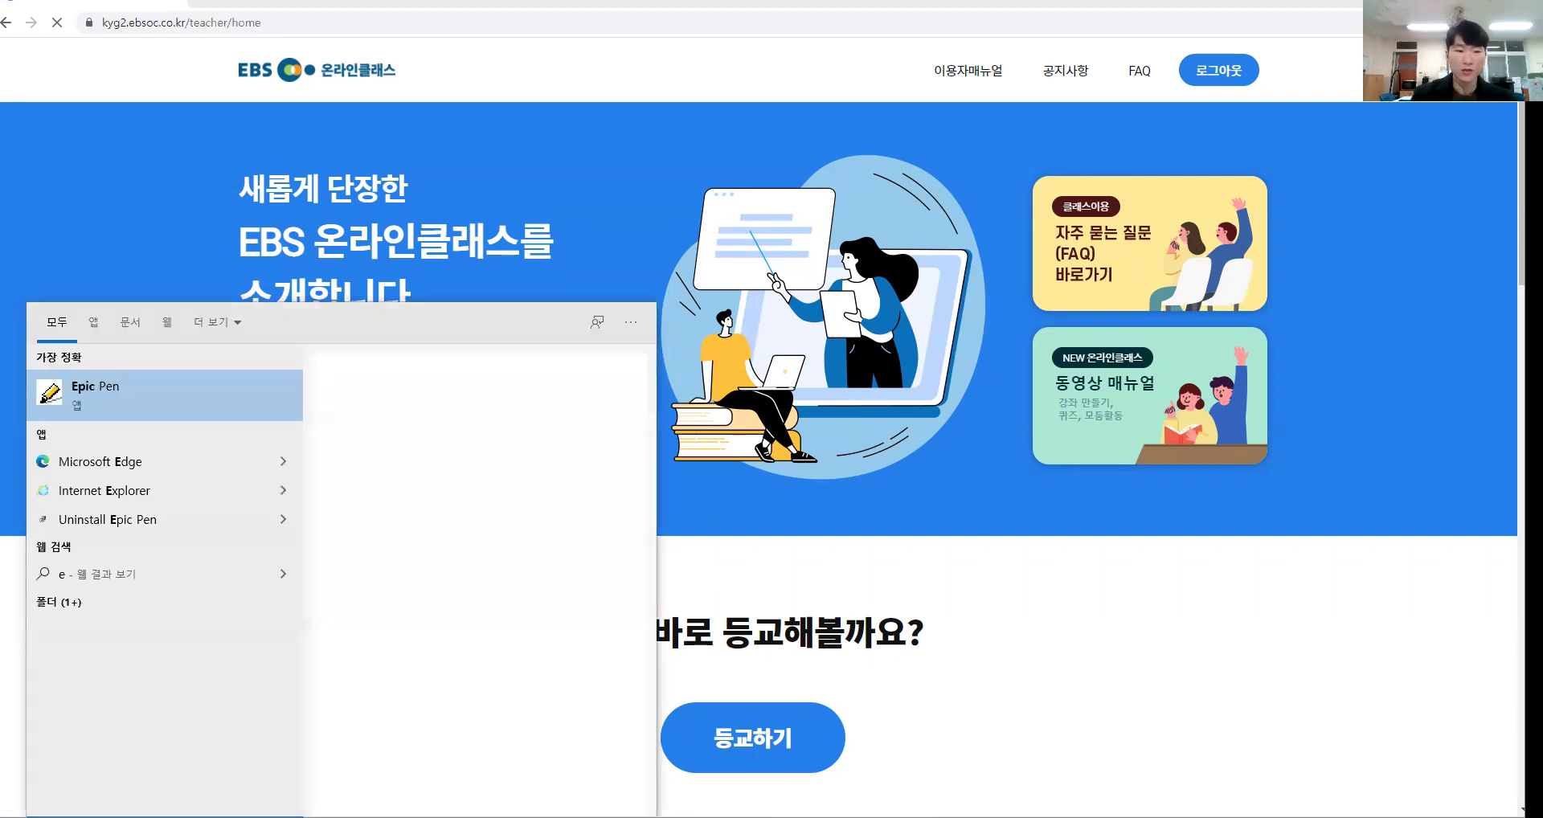
{"action": "left_click", "coordinate": [279, 392]}
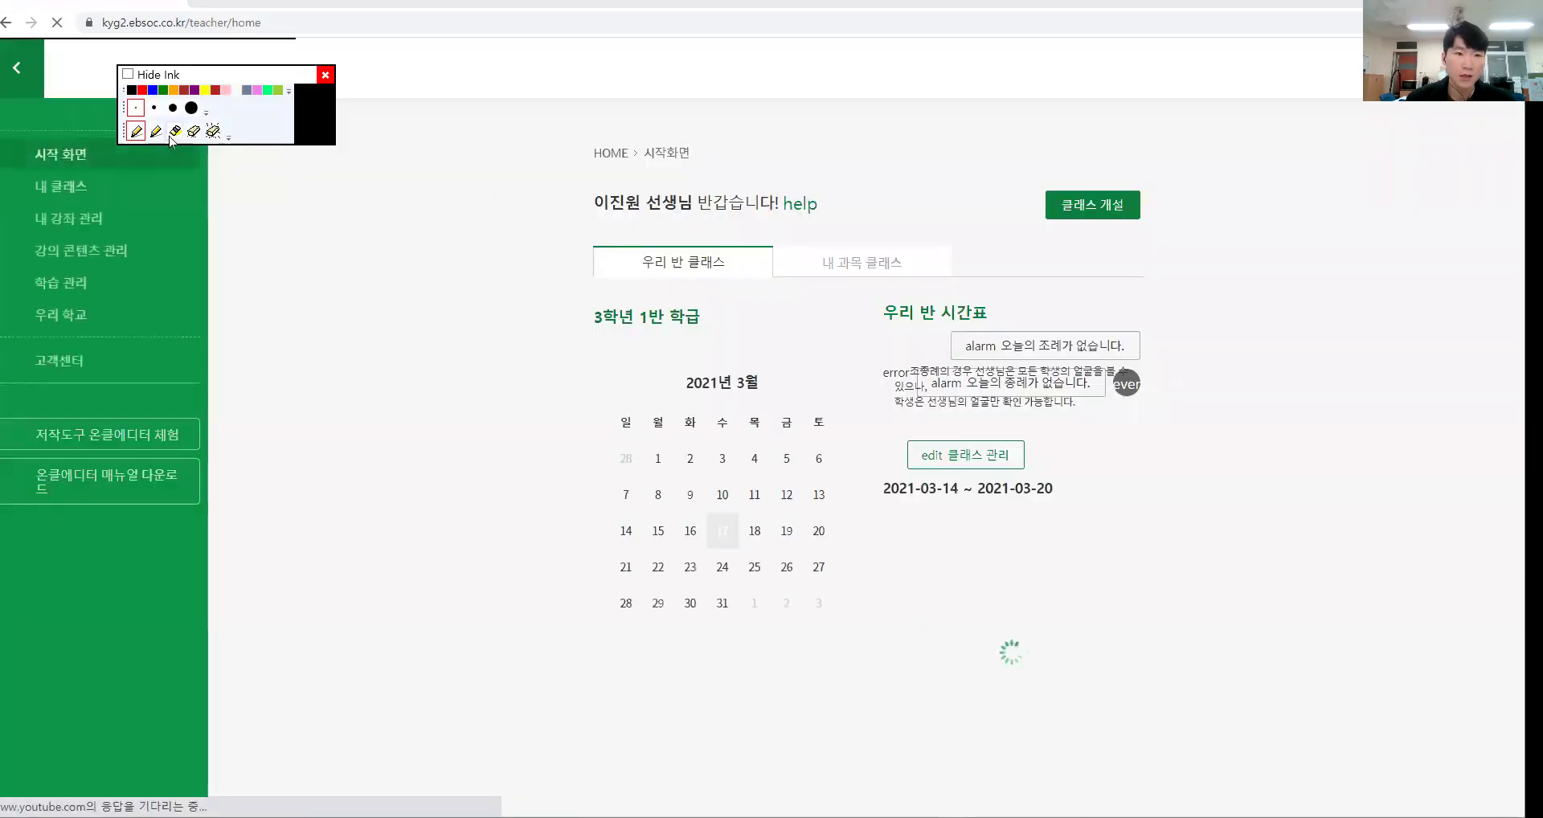
Place the Epic Pen palette clear of the page content and enlarge the web page to 125% zoom.
{"action": "left_click", "coordinate": [173, 132]}
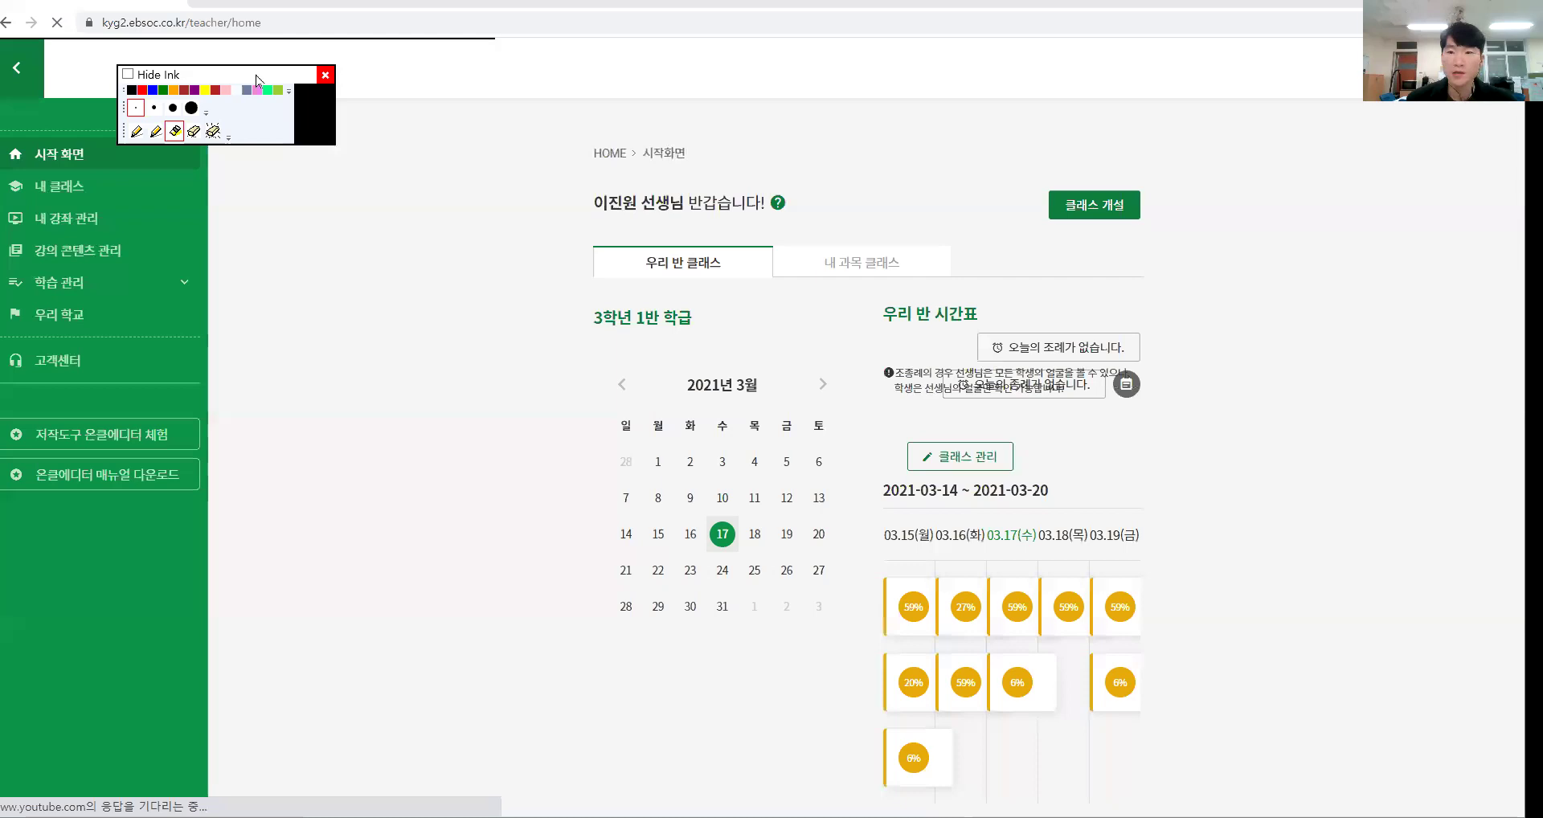
{"action": "left_click_drag", "start_coordinate": [256, 80], "coordinate": [1446, 164]}
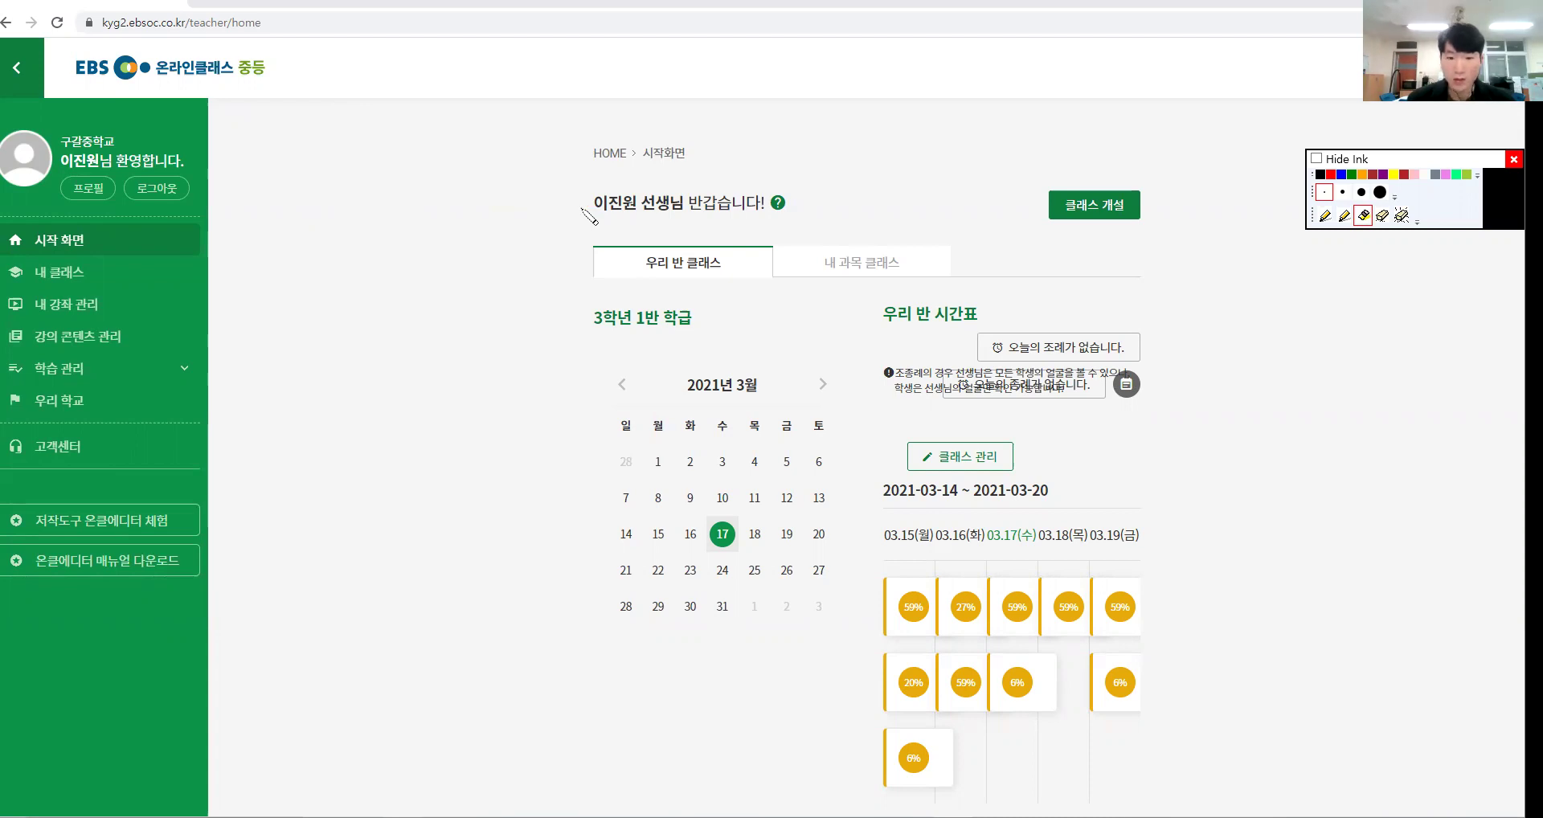
{"action": "key", "text": "Escape"}
{"action": "key", "text": "ctrl+plus"}
{"action": "key", "text": "ctrl+plus"}
{"action": "key", "text": "ctrl+plus"}
{"action": "key", "text": "ctrl+plus"}
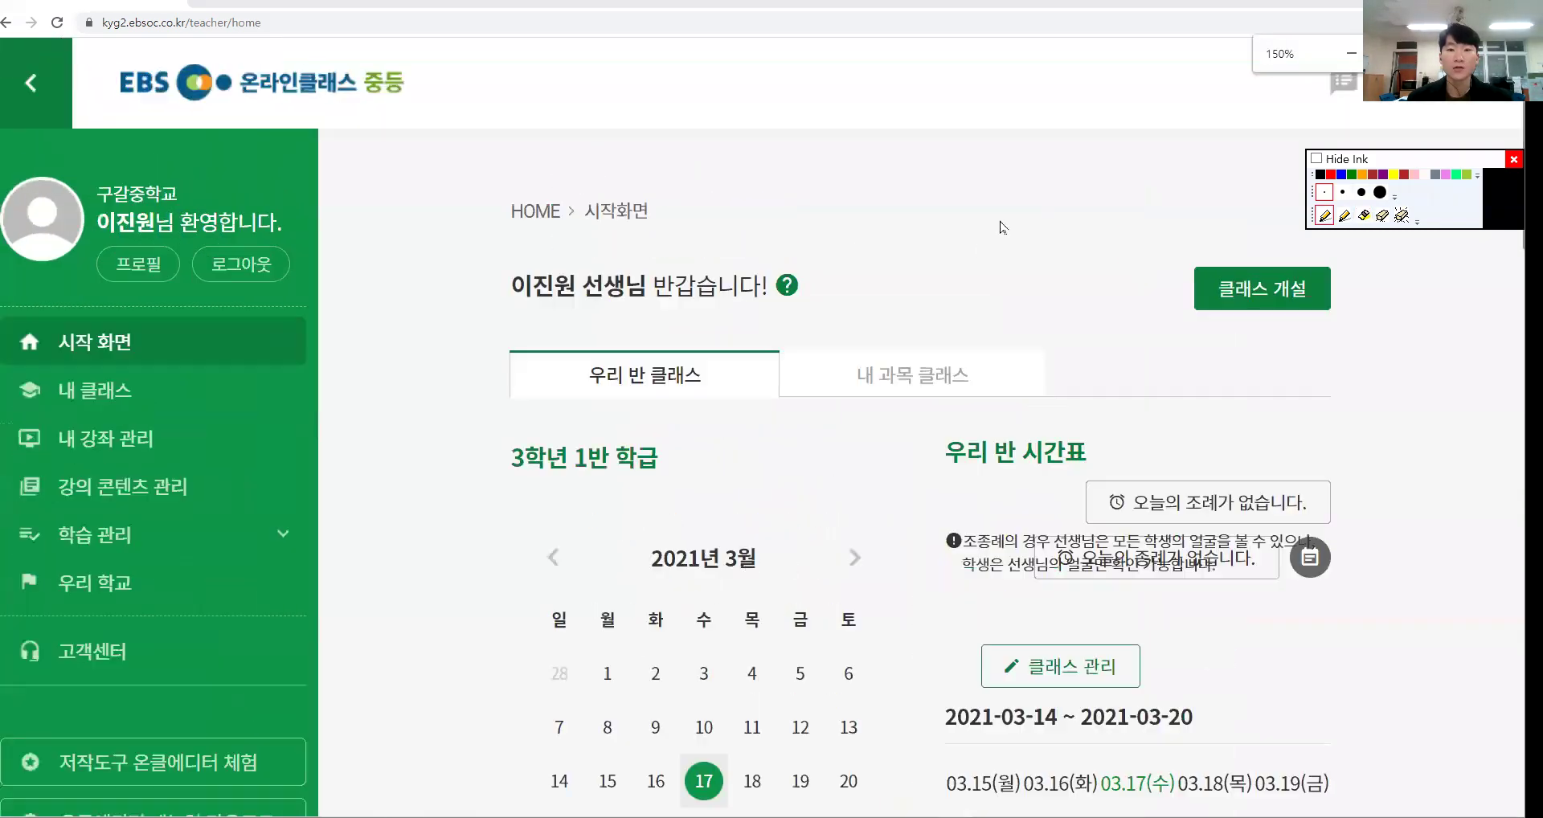
{"action": "key", "text": "ctrl+minus"}
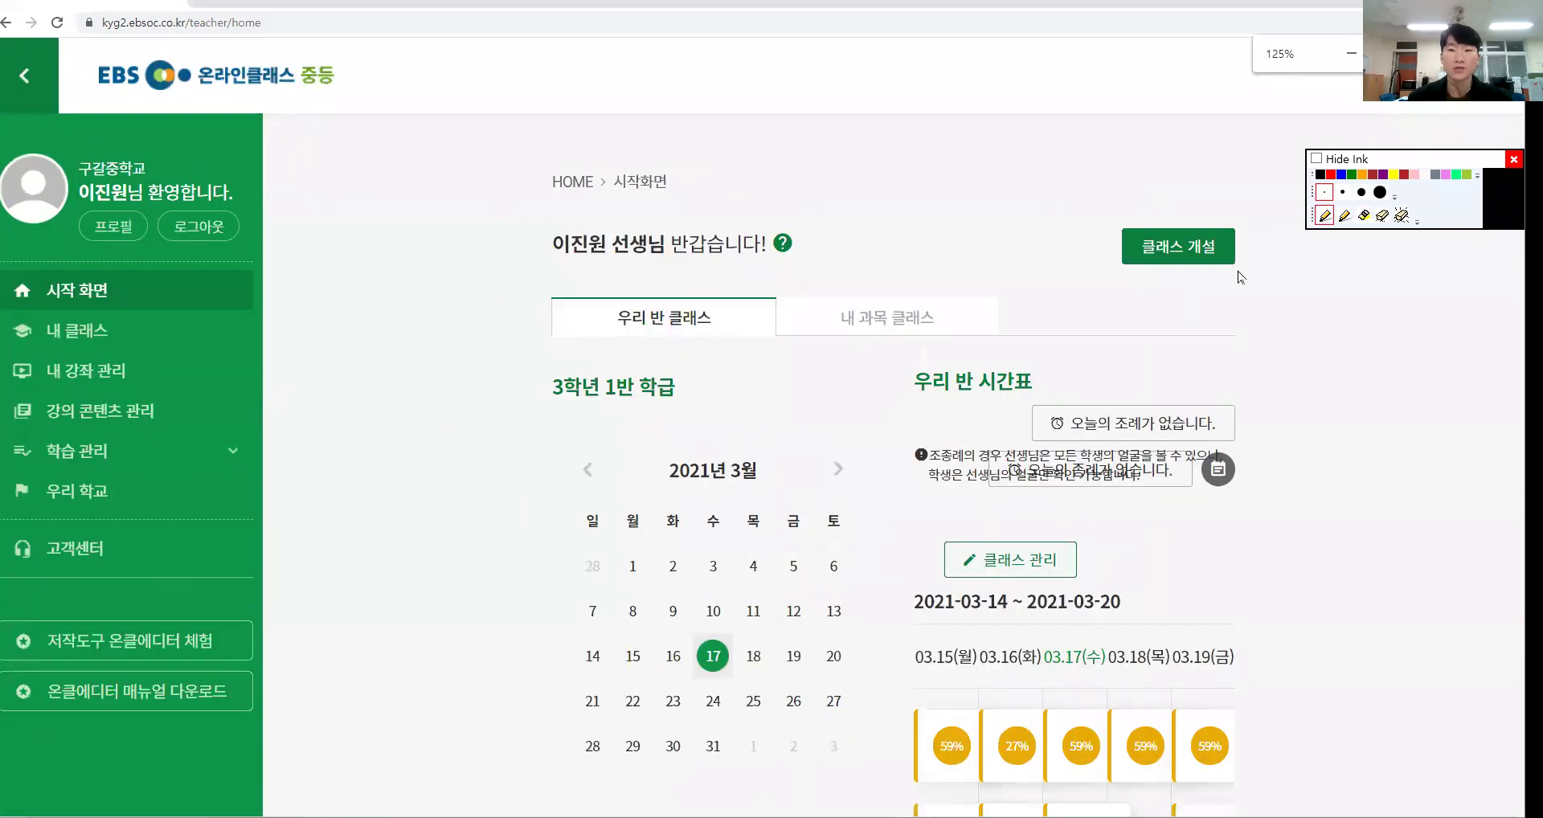
Set the Epic Pen ink to blue, mark up the home page's main content area, and clear the ink.
{"action": "left_click", "coordinate": [1342, 174]}
{"action": "left_click", "coordinate": [1363, 216]}
{"action": "left_click_drag", "start_coordinate": [1161, 571], "coordinate": [486, 417]}
{"action": "mouse_move", "coordinate": [560, 234]}
{"action": "left_mouse_down"}
{"action": "mouse_move", "coordinate": [1126, 544]}
{"action": "mouse_move", "coordinate": [1032, 549]}
{"action": "left_mouse_up"}
{"action": "key", "text": "ctrl+6"}
{"action": "key", "text": "ctrl+2"}
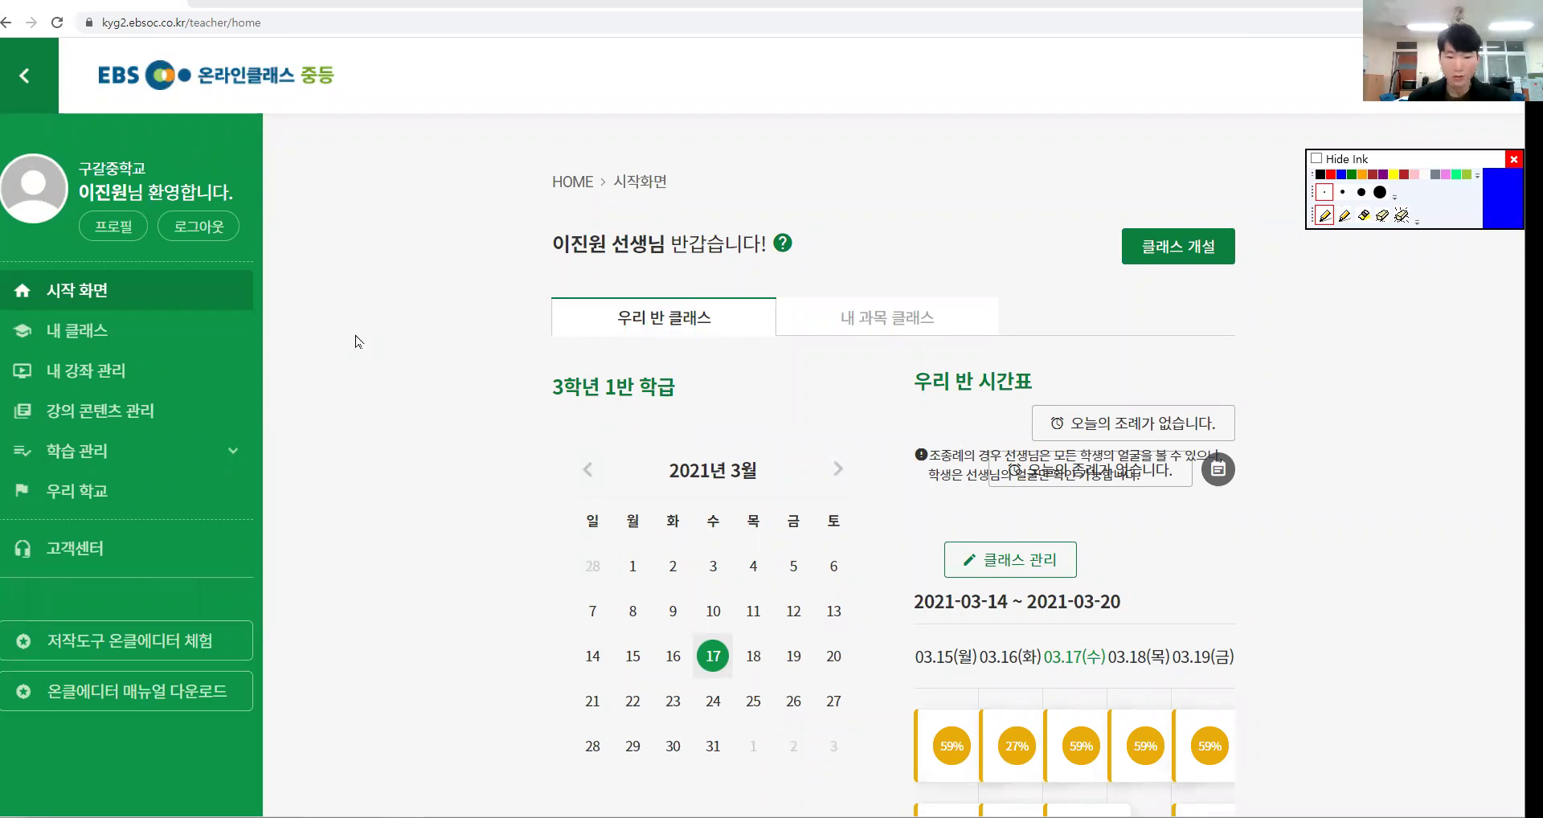
Mark the 내 클래스 entry in the site menu with ink and clear the mark.
{"action": "key", "text": "ctrl+3"}
{"action": "left_click_drag", "start_coordinate": [131, 354], "coordinate": [135, 354]}
{"action": "key", "text": "ctrl+6"}
{"action": "key", "text": "ctrl+2"}
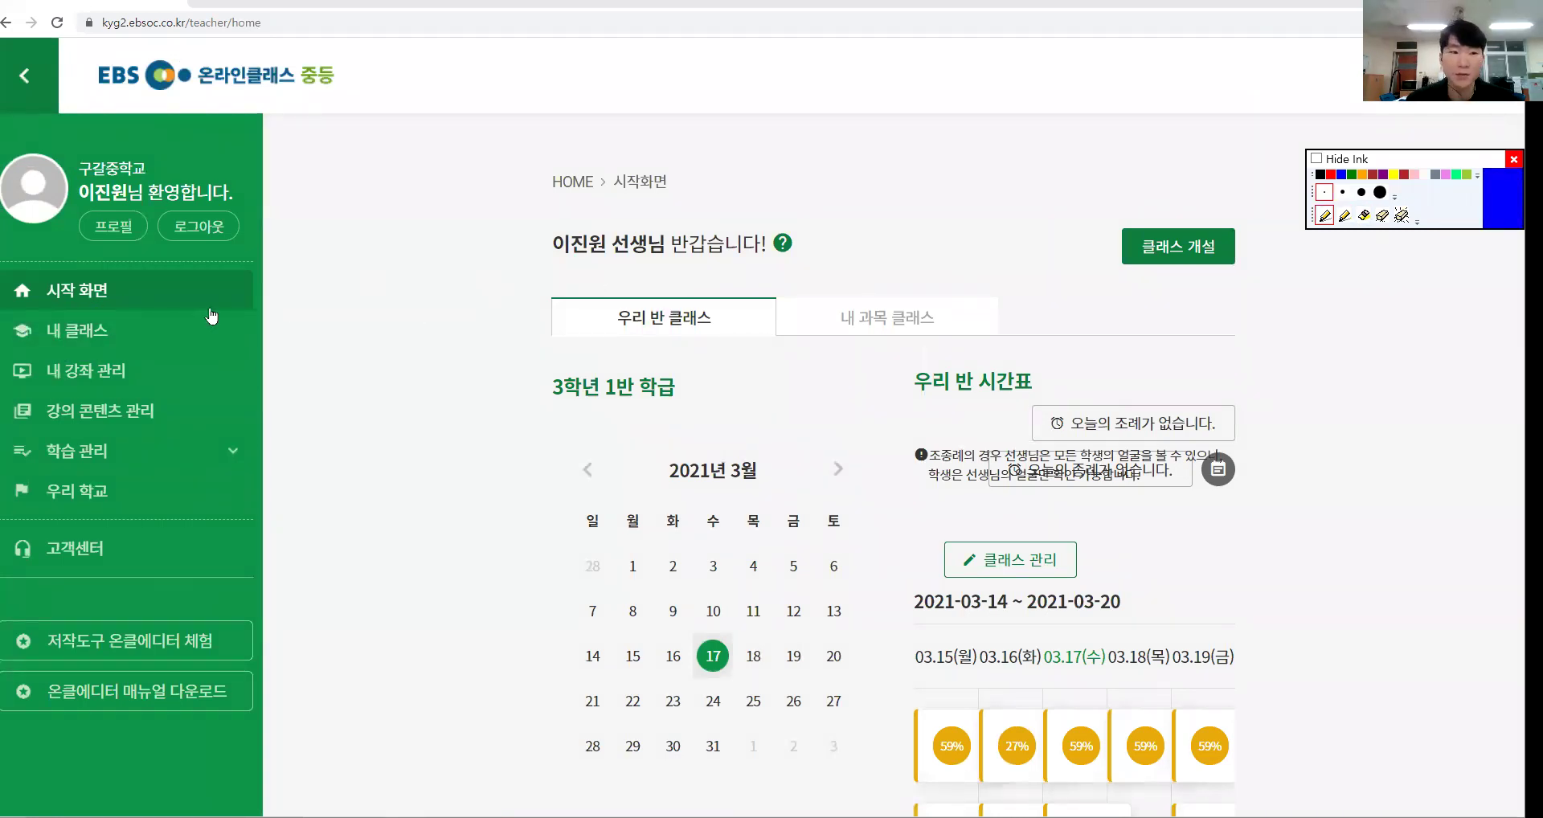
Open the 내 클래스 list and circle its menu entry in blue ink.
{"action": "left_click", "coordinate": [115, 333]}
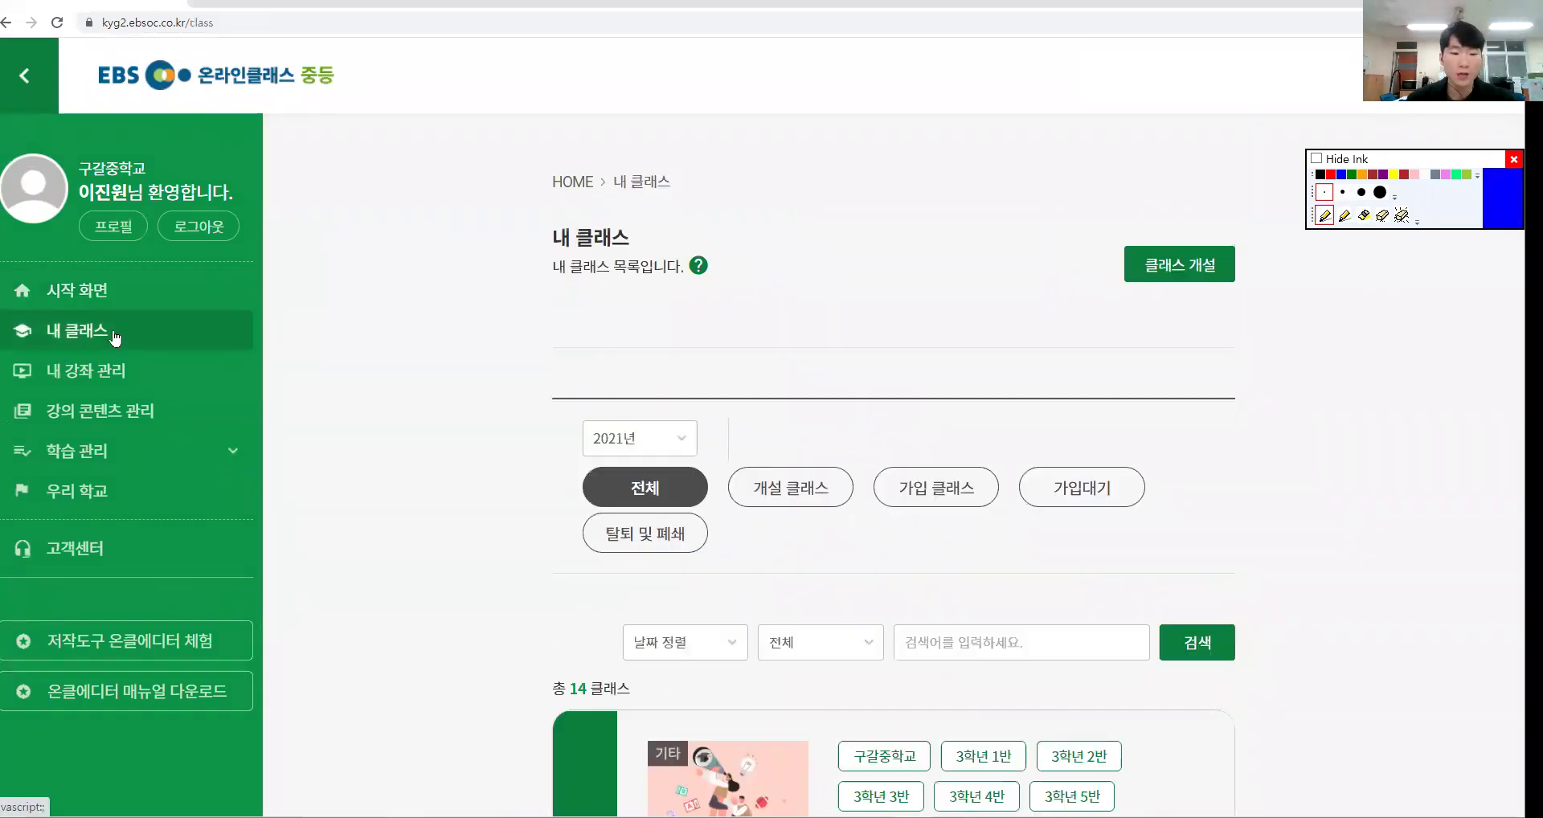
{"action": "key", "text": "ctrl+3"}
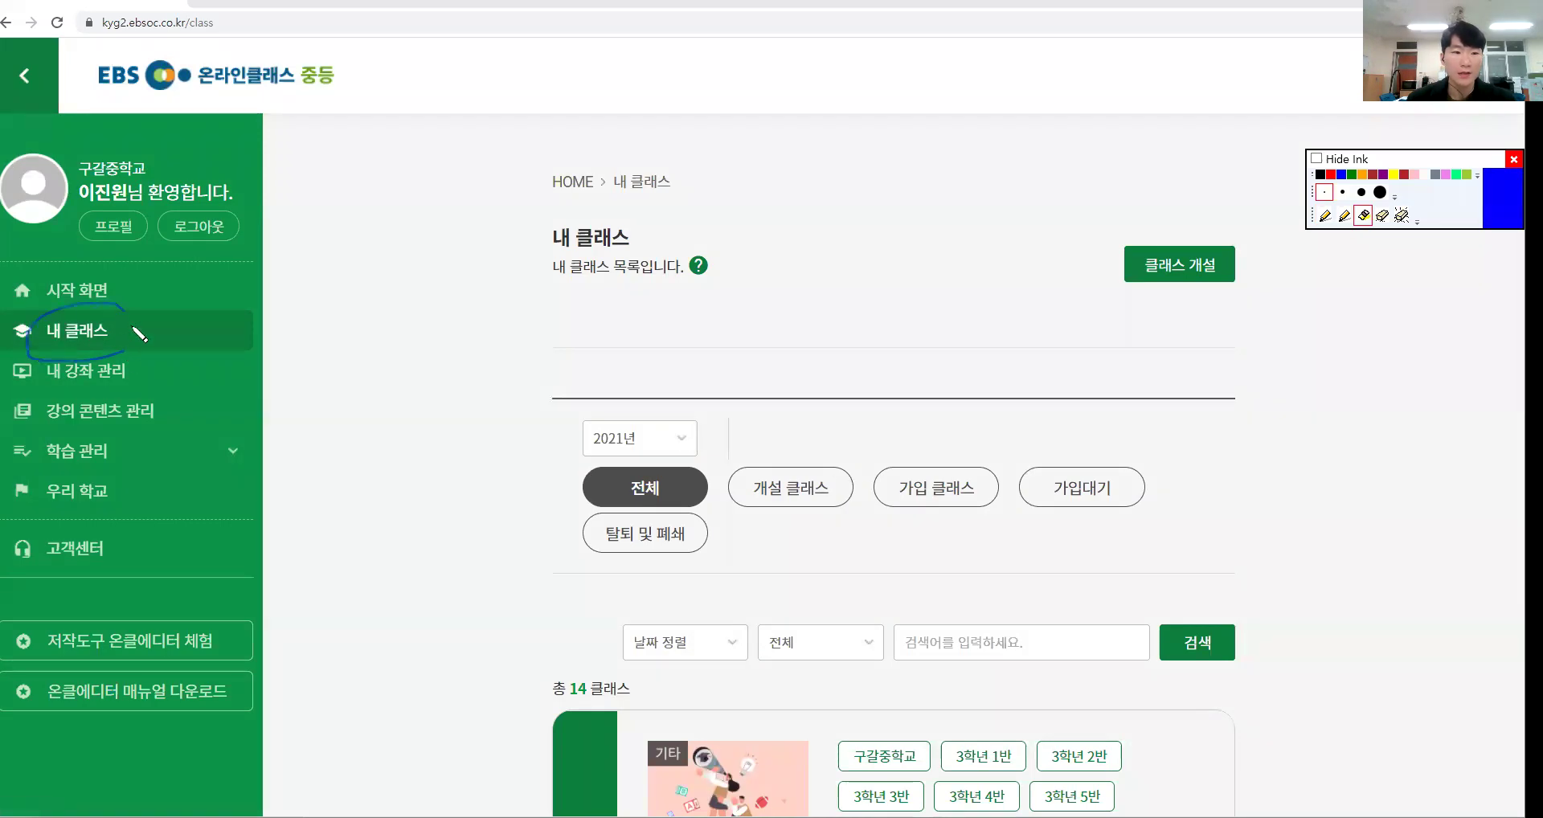
{"action": "key", "text": "ctrl+1"}
Find the 3학년 1반 체육 class in the class list and open its home page.
{"action": "scroll", "coordinate": [719, 368], "scroll_direction": "down", "scroll_amount": 15}
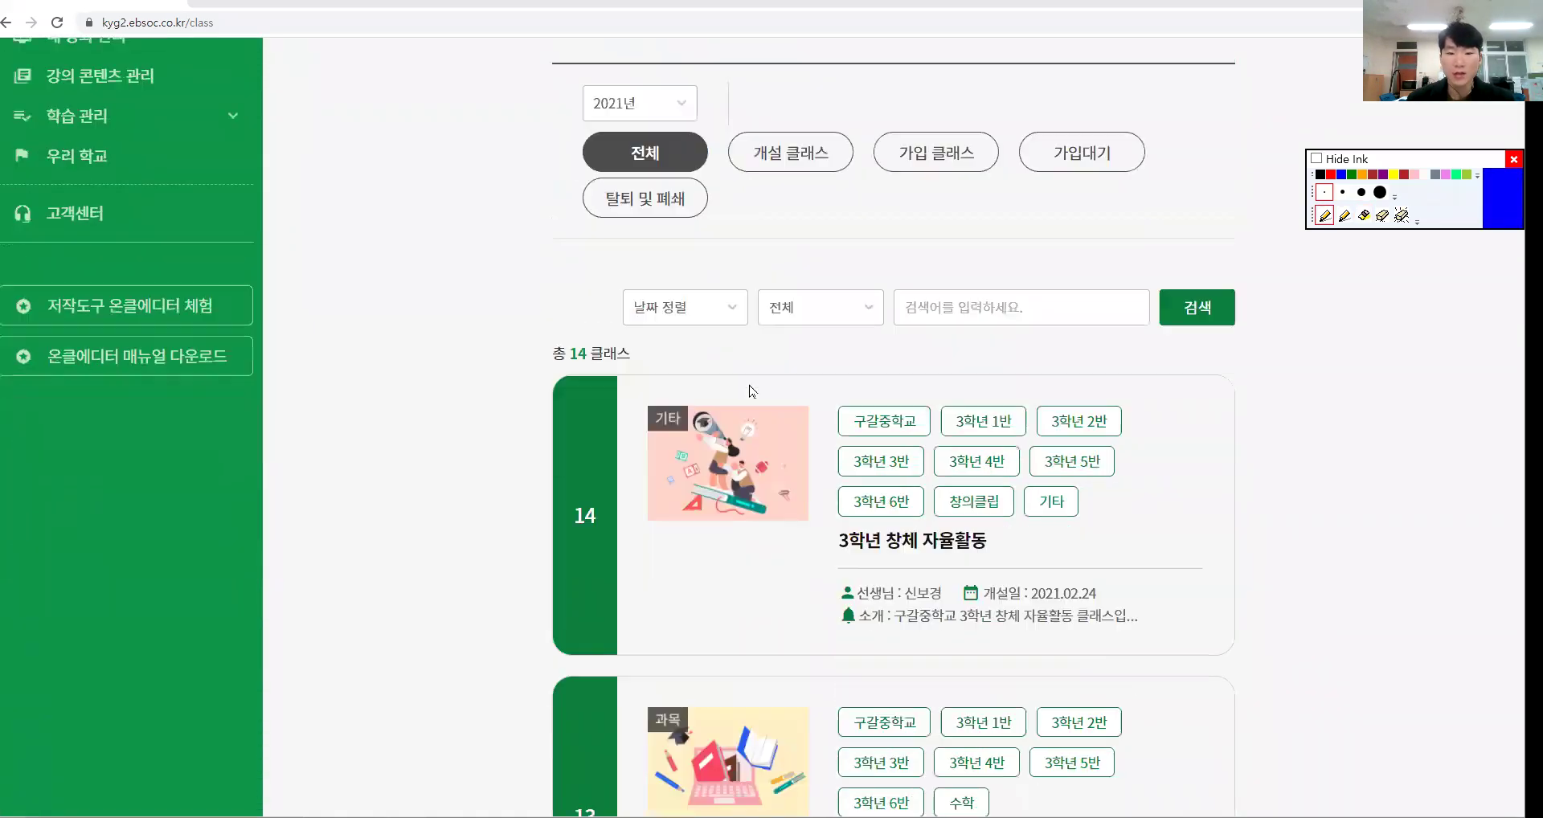
{"action": "scroll", "coordinate": [761, 415], "scroll_direction": "down", "scroll_amount": 13}
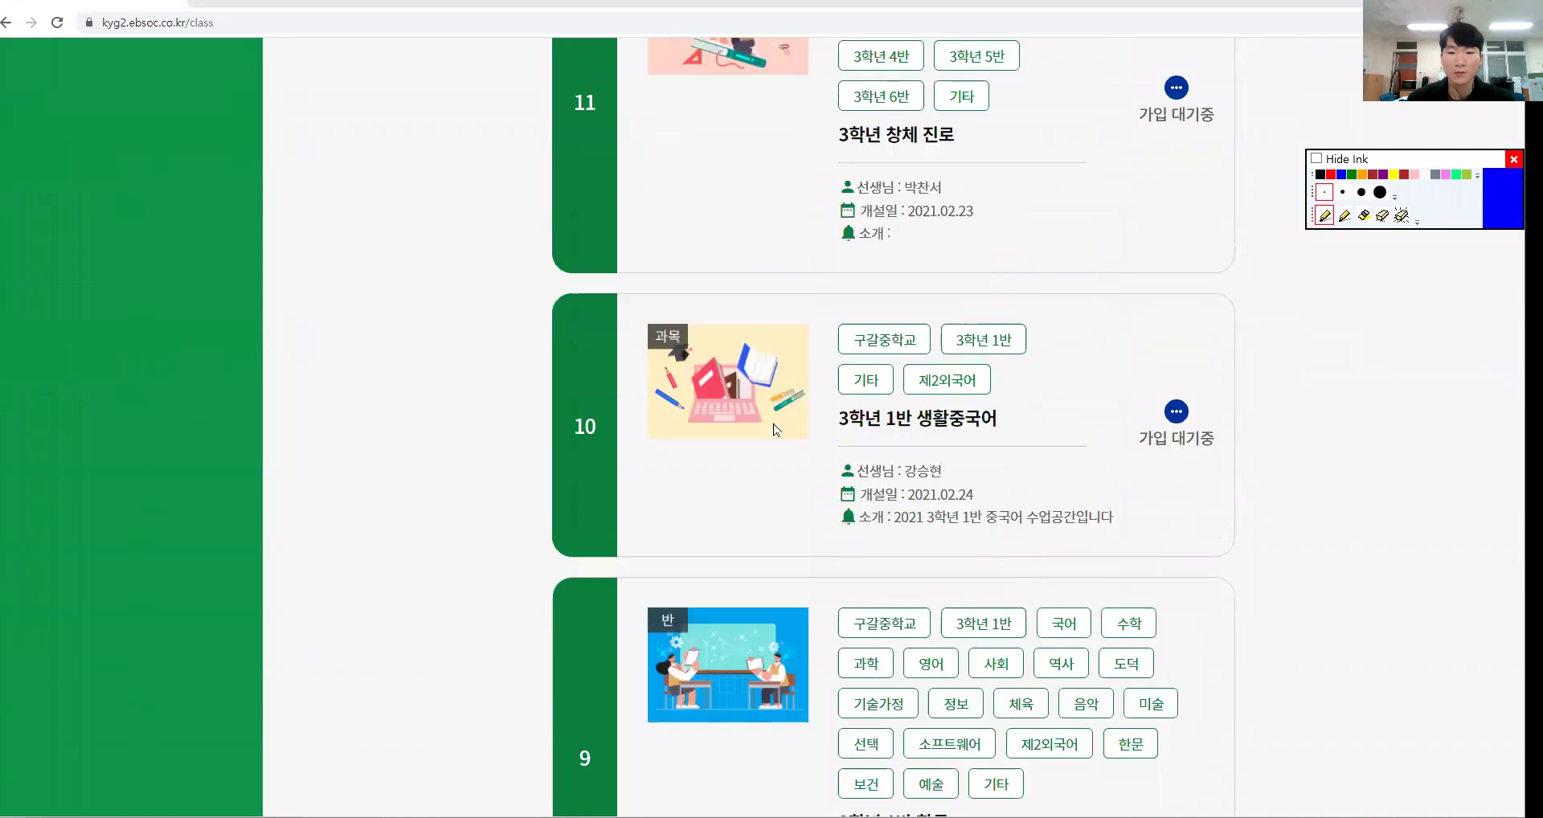
{"action": "mouse_move", "coordinate": [776, 516]}
{"action": "left_mouse_down"}
{"action": "mouse_move", "coordinate": [881, 503]}
{"action": "mouse_move", "coordinate": [1058, 514]}
{"action": "left_mouse_up"}
{"action": "left_click", "coordinate": [880, 414]}
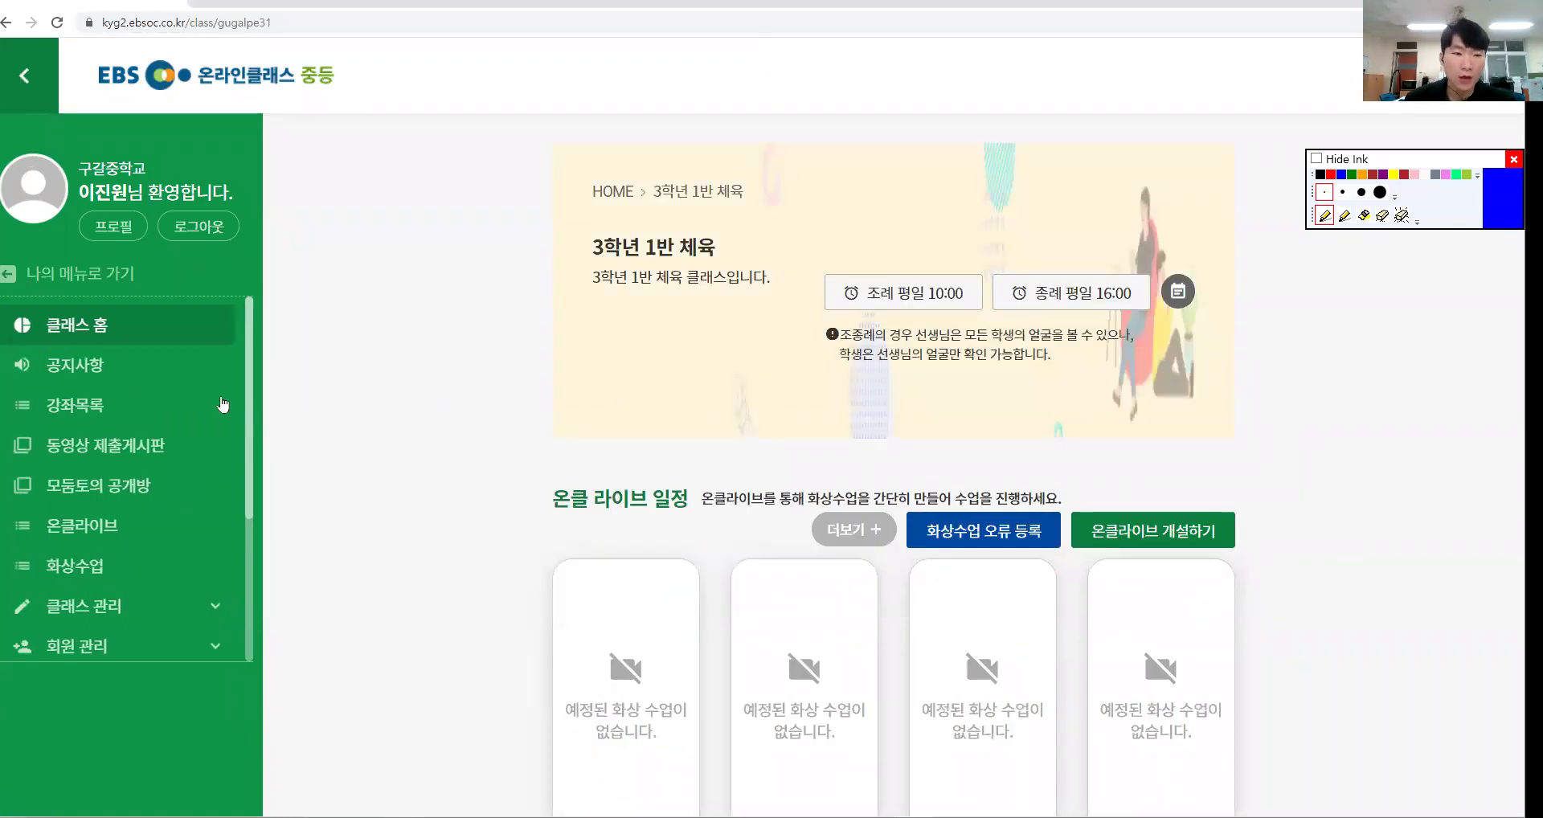
Tick 클래스 홈, 공지사항, 강좌목록, 온클라이브 and 화상수업 in ink, bracket 동영상 제출게시판 with 모둠토의 공개방, and clear the marks.
{"action": "key", "text": "ctrl+4"}
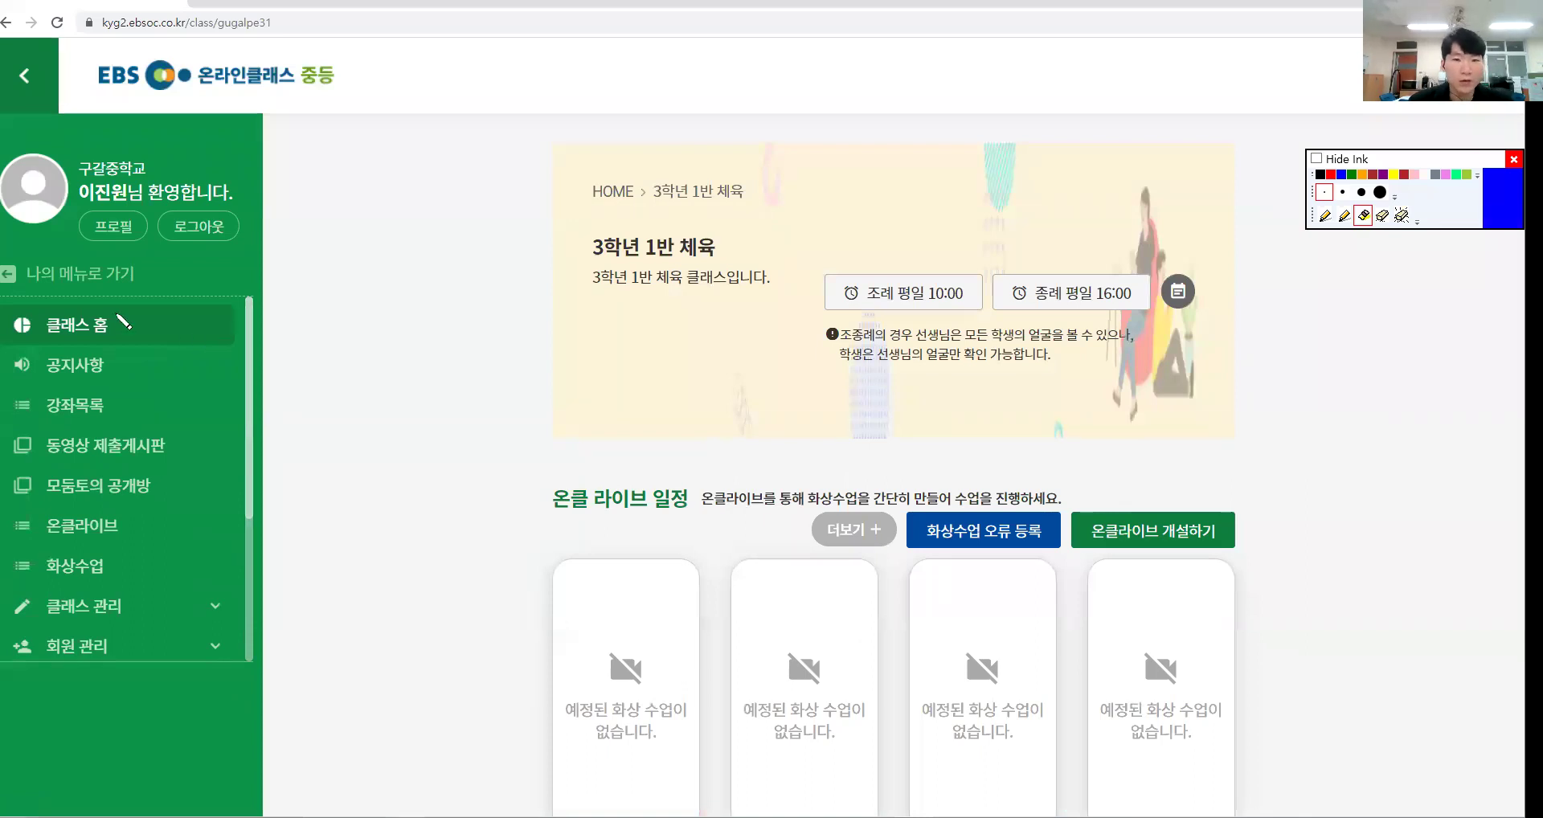
{"action": "left_click_drag", "start_coordinate": [126, 311], "coordinate": [152, 339]}
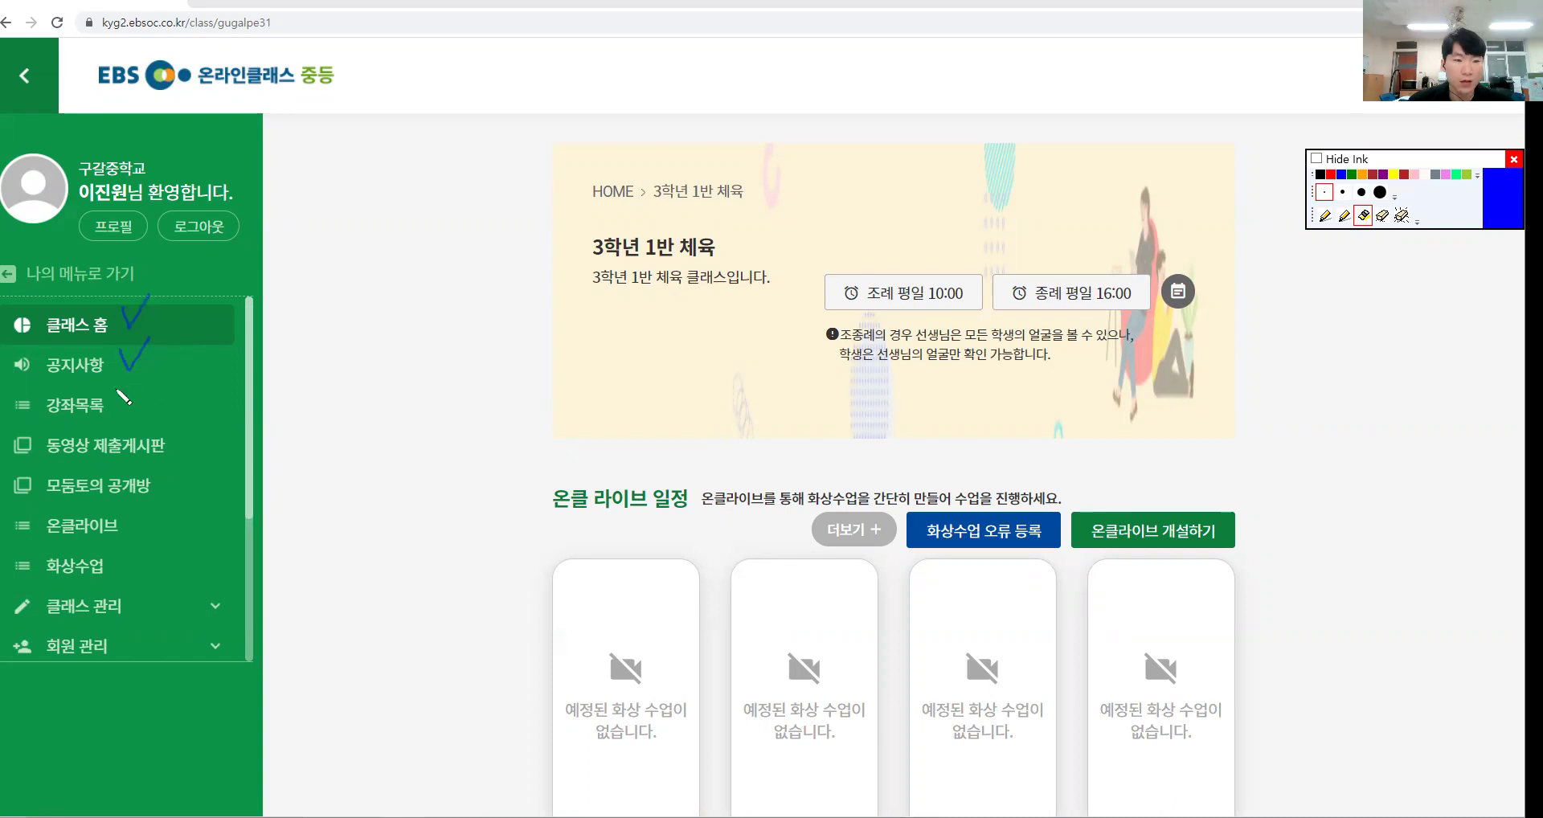
{"action": "left_click_drag", "start_coordinate": [174, 445], "coordinate": [159, 497]}
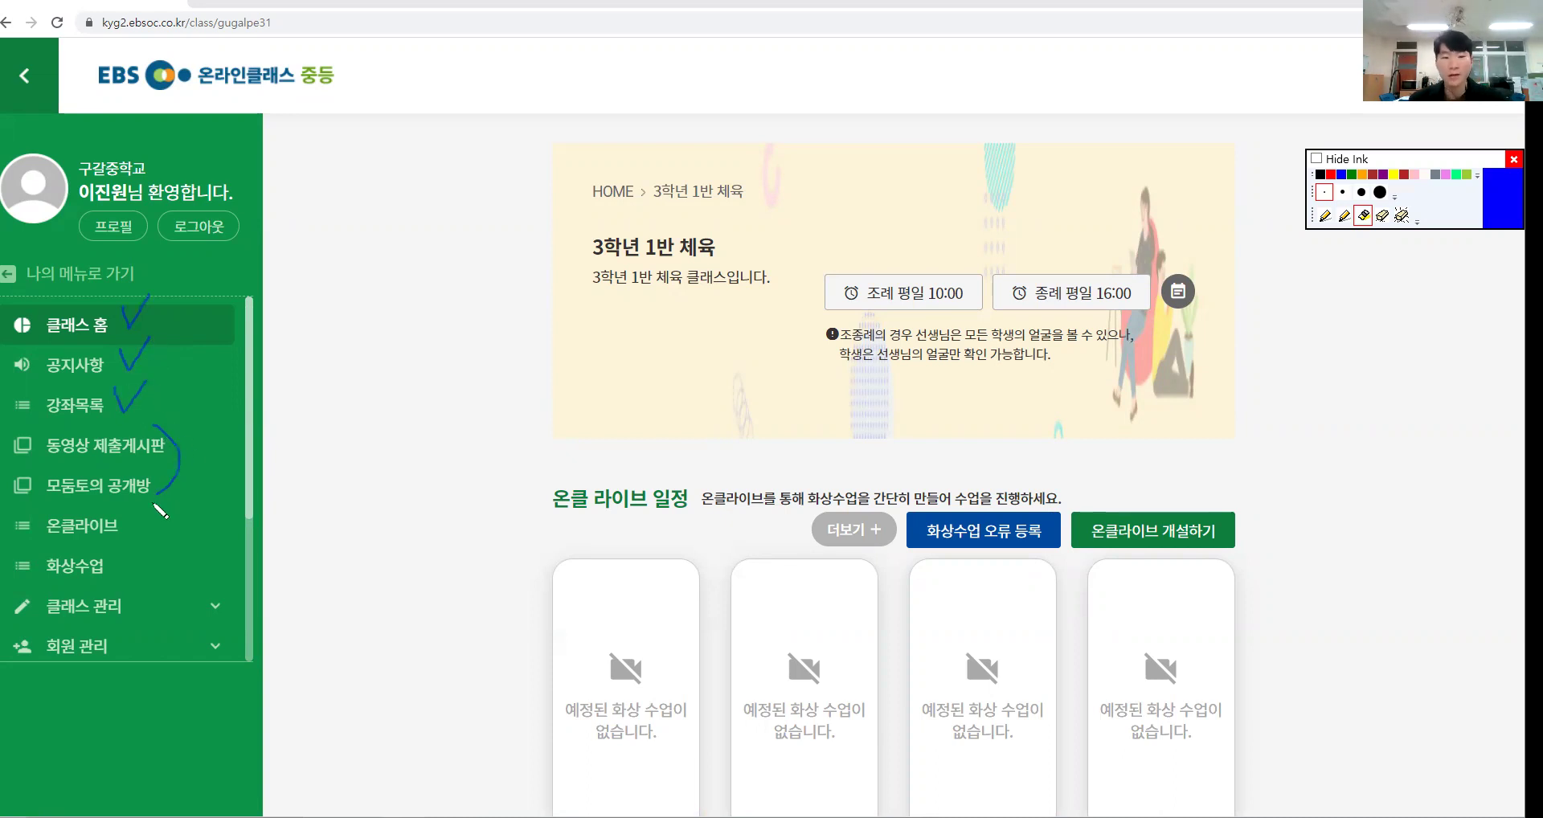
{"action": "key", "text": "ctrl+6"}
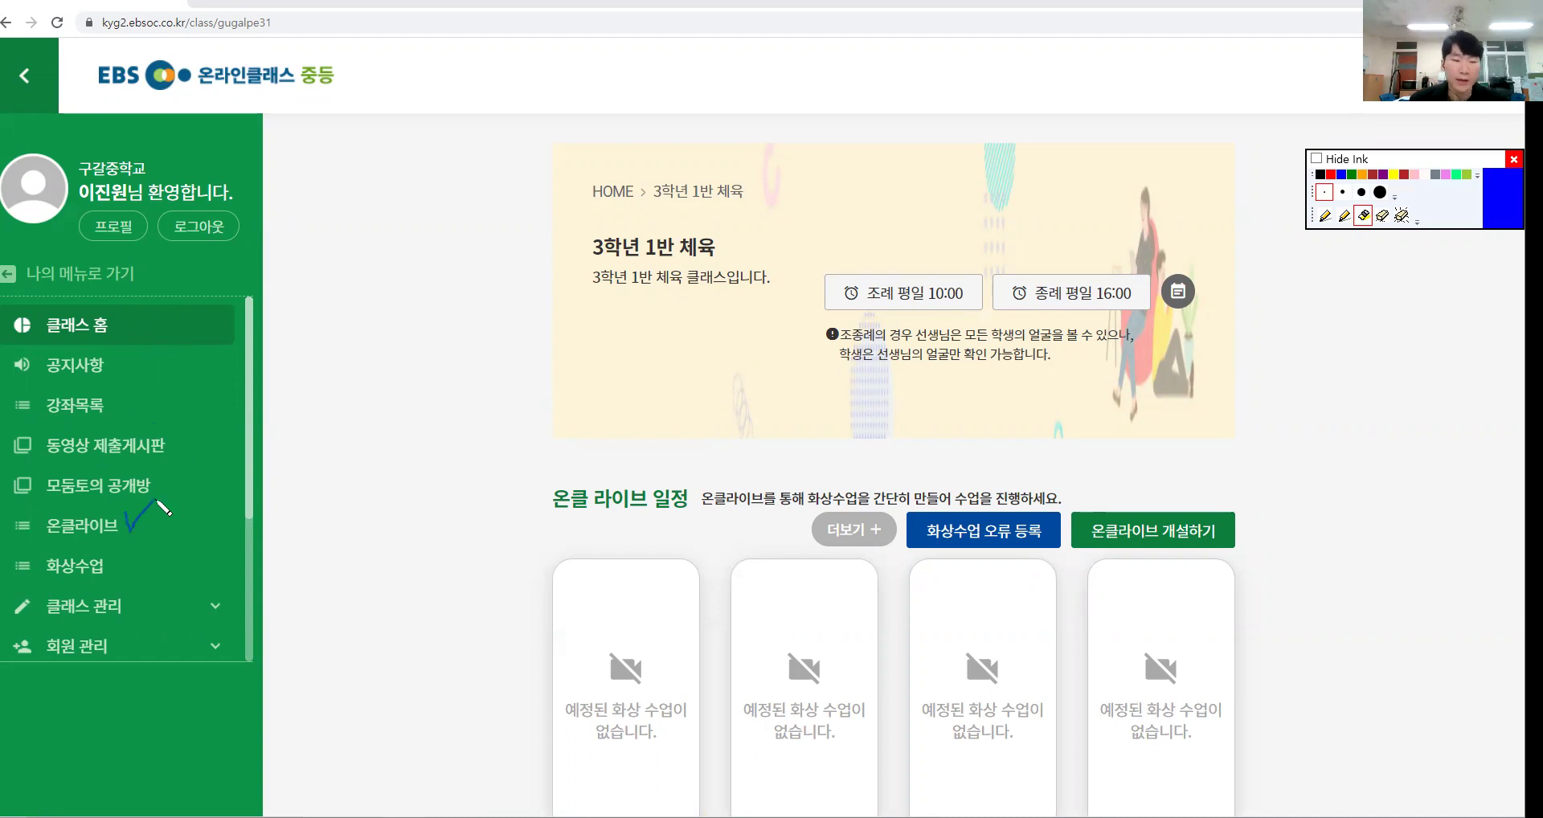
{"action": "mouse_move", "coordinate": [138, 568]}
{"action": "left_mouse_down"}
{"action": "mouse_move", "coordinate": [135, 548]}
{"action": "mouse_move", "coordinate": [121, 612]}
{"action": "mouse_move", "coordinate": [141, 572]}
{"action": "left_mouse_up"}
{"action": "key", "text": "e"}
Tick the 강좌 관리, 학습 관리, 출결 관리 and 화상수업 로그 menu entries in ink and clear the marks.
{"action": "scroll", "coordinate": [164, 580], "scroll_direction": "down", "scroll_amount": 1}
{"action": "scroll", "coordinate": [164, 581], "scroll_direction": "down", "scroll_amount": 3}
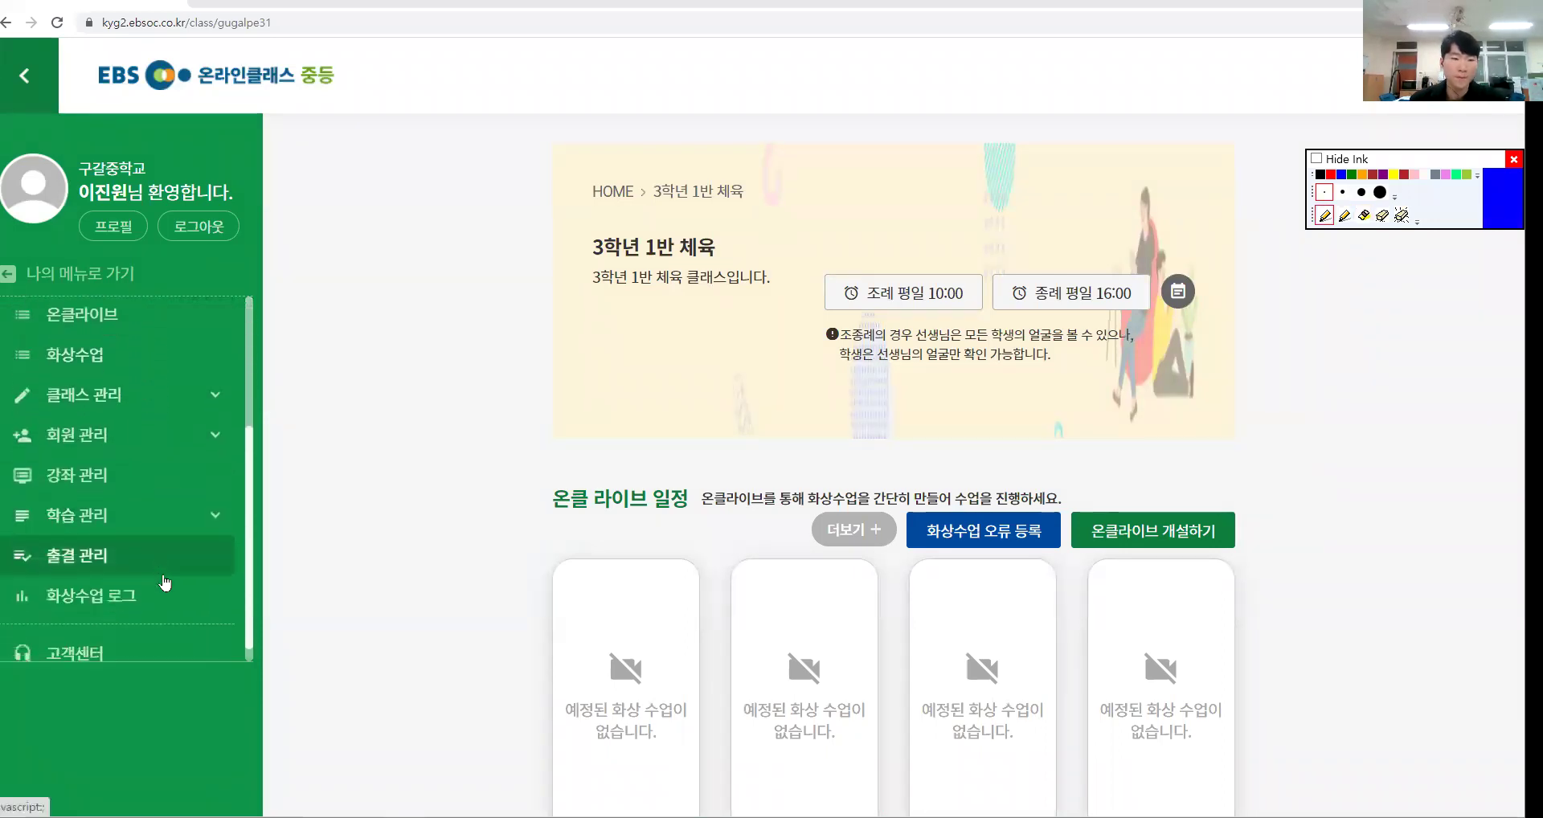
{"action": "key", "text": "ctrl+3"}
{"action": "mouse_move", "coordinate": [122, 453]}
{"action": "left_mouse_down"}
{"action": "mouse_move", "coordinate": [140, 471]}
{"action": "mouse_move", "coordinate": [158, 425]}
{"action": "left_mouse_up"}
{"action": "mouse_move", "coordinate": [127, 510]}
{"action": "left_mouse_down"}
{"action": "mouse_move", "coordinate": [159, 474]}
{"action": "mouse_move", "coordinate": [126, 552]}
{"action": "mouse_move", "coordinate": [157, 512]}
{"action": "left_mouse_up"}
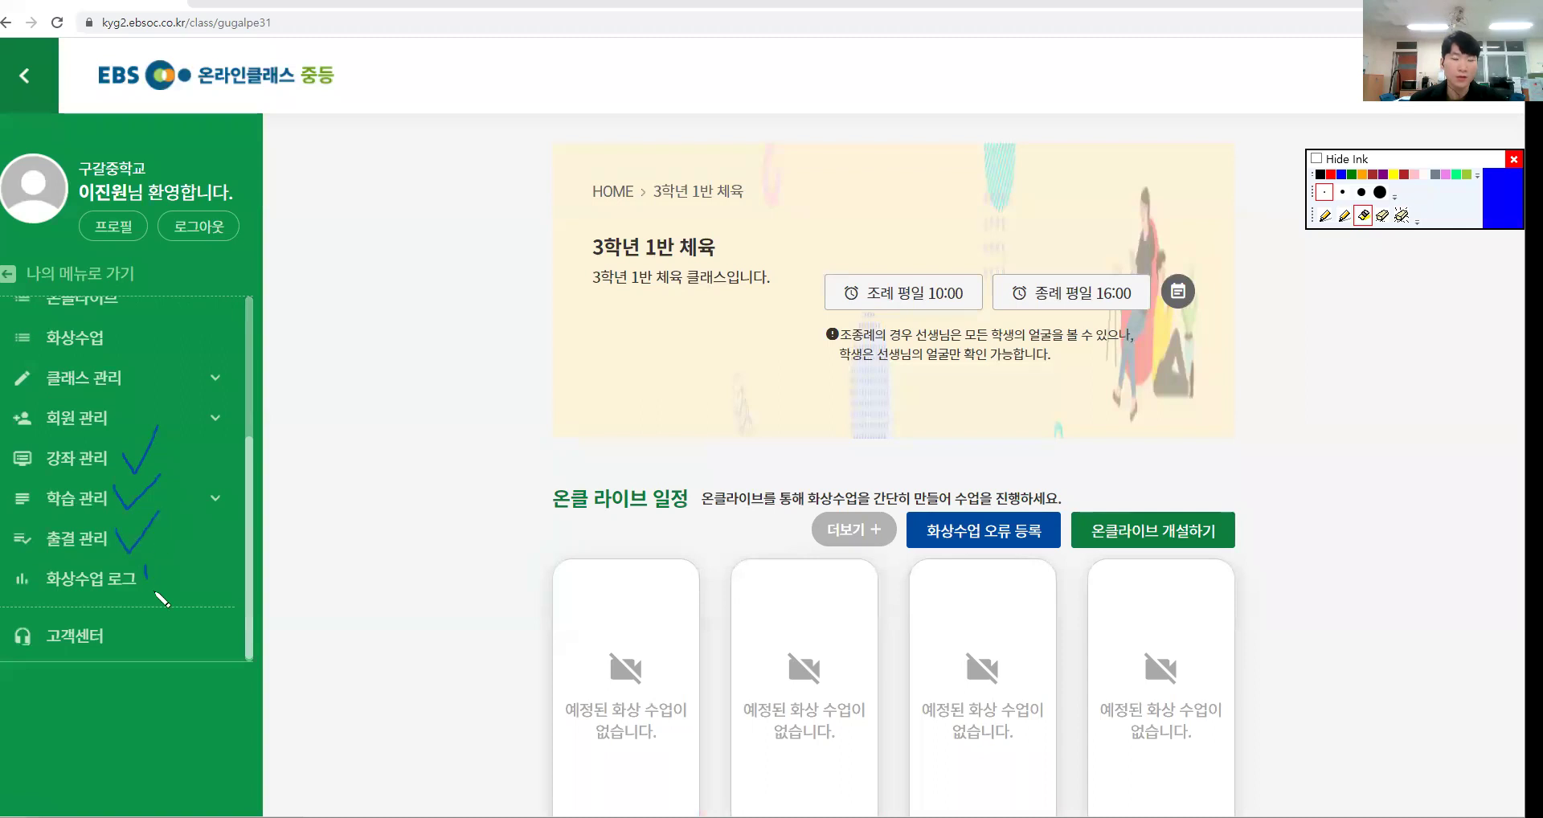
{"action": "key", "text": "ctrl+6"}
{"action": "key", "text": "ctrl+2"}
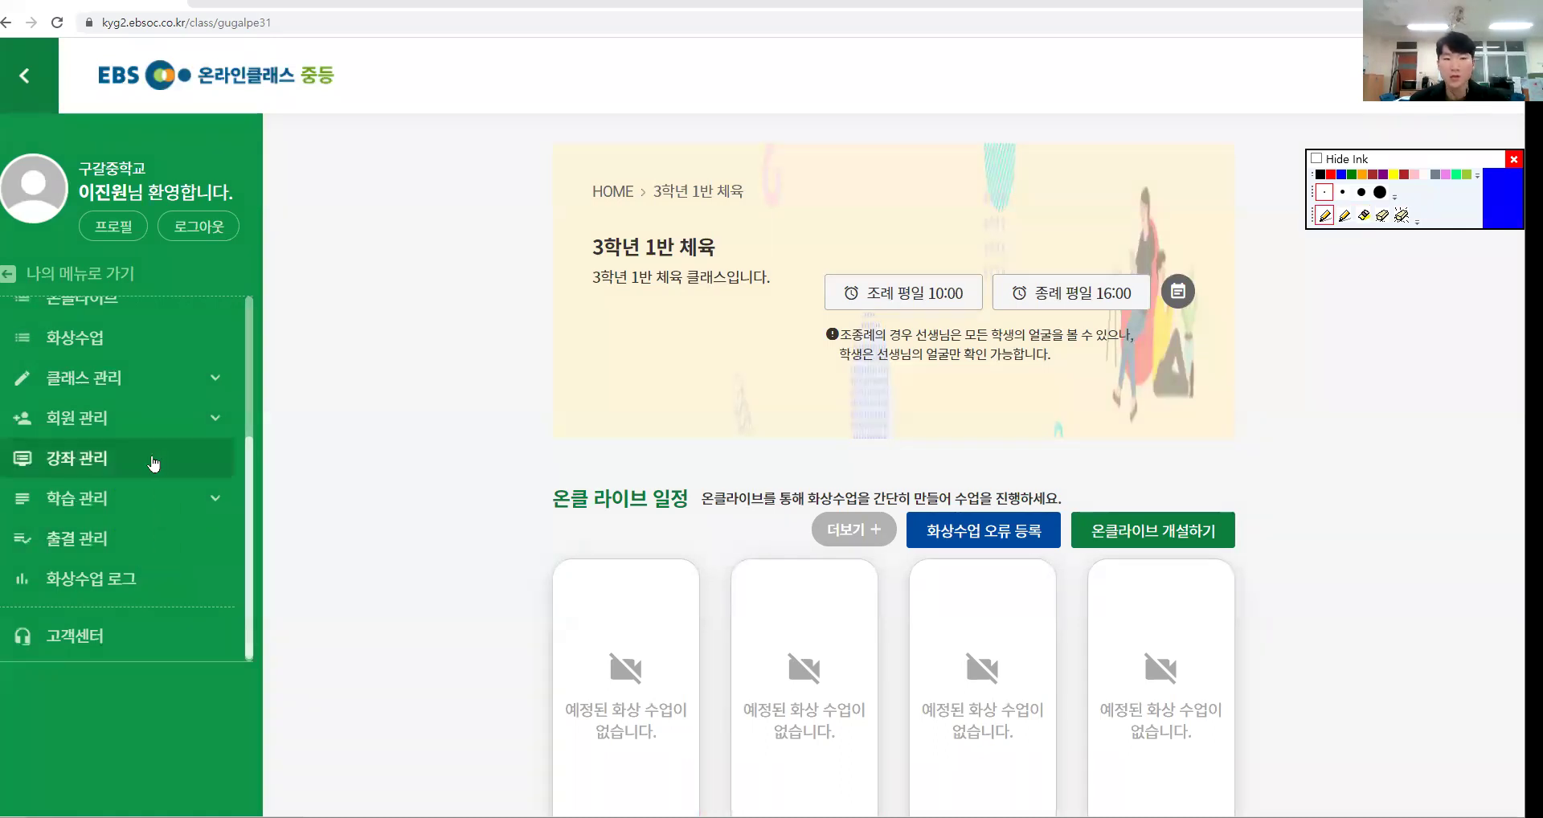
{"action": "scroll", "coordinate": [152, 461], "scroll_direction": "up", "scroll_amount": 3}
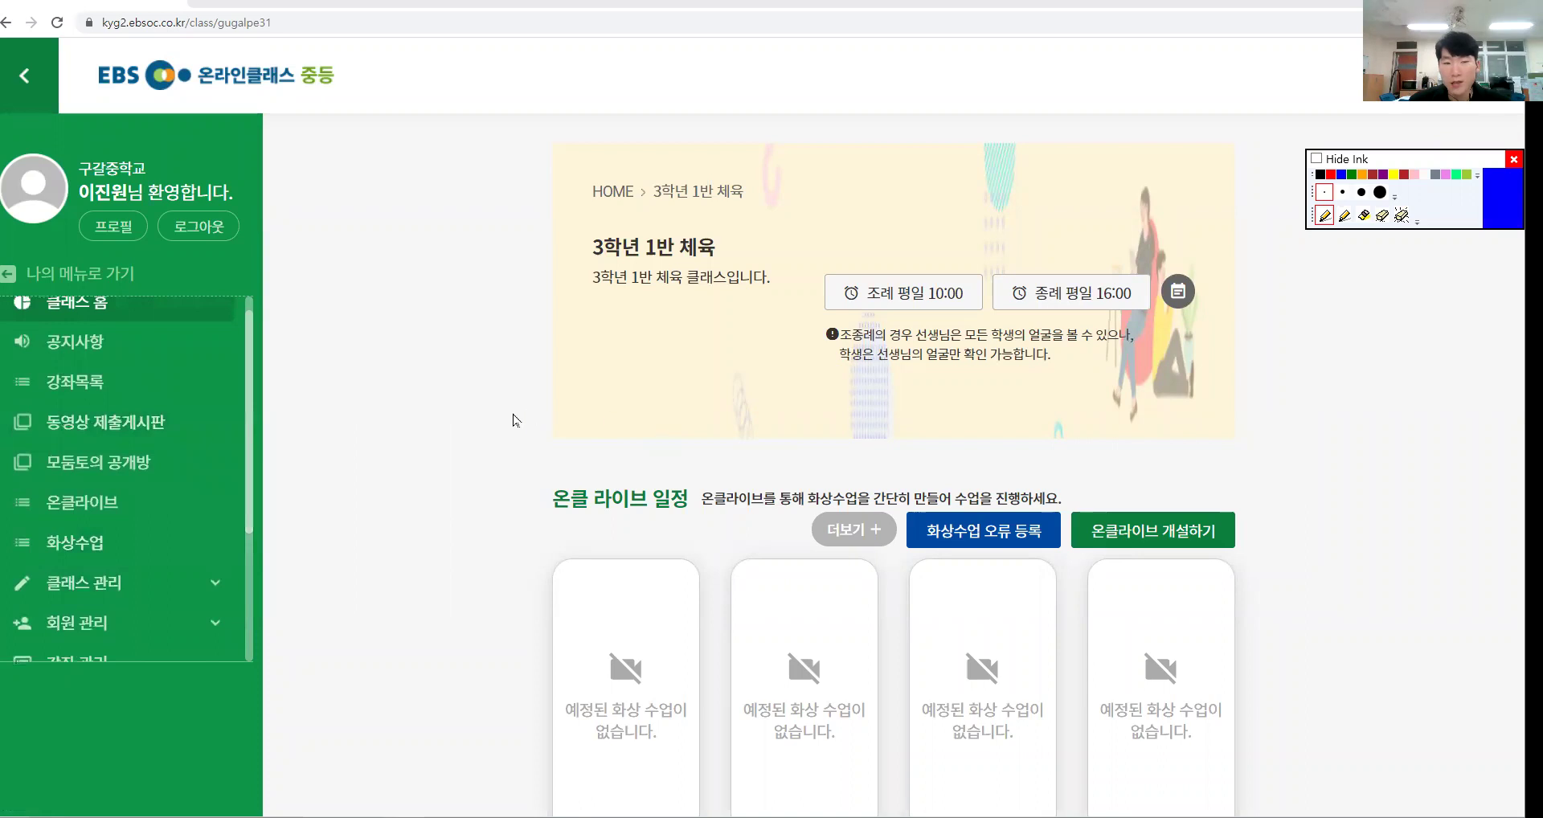
Circle the 3학년 1반 체육 title and description in the class banner with ink and clear the circle.
{"action": "key", "text": "ctrl+4"}
{"action": "mouse_move", "coordinate": [740, 308]}
{"action": "left_mouse_down"}
{"action": "mouse_move", "coordinate": [596, 288]}
{"action": "mouse_move", "coordinate": [626, 132]}
{"action": "mouse_move", "coordinate": [786, 234]}
{"action": "mouse_move", "coordinate": [741, 311]}
{"action": "left_mouse_up"}
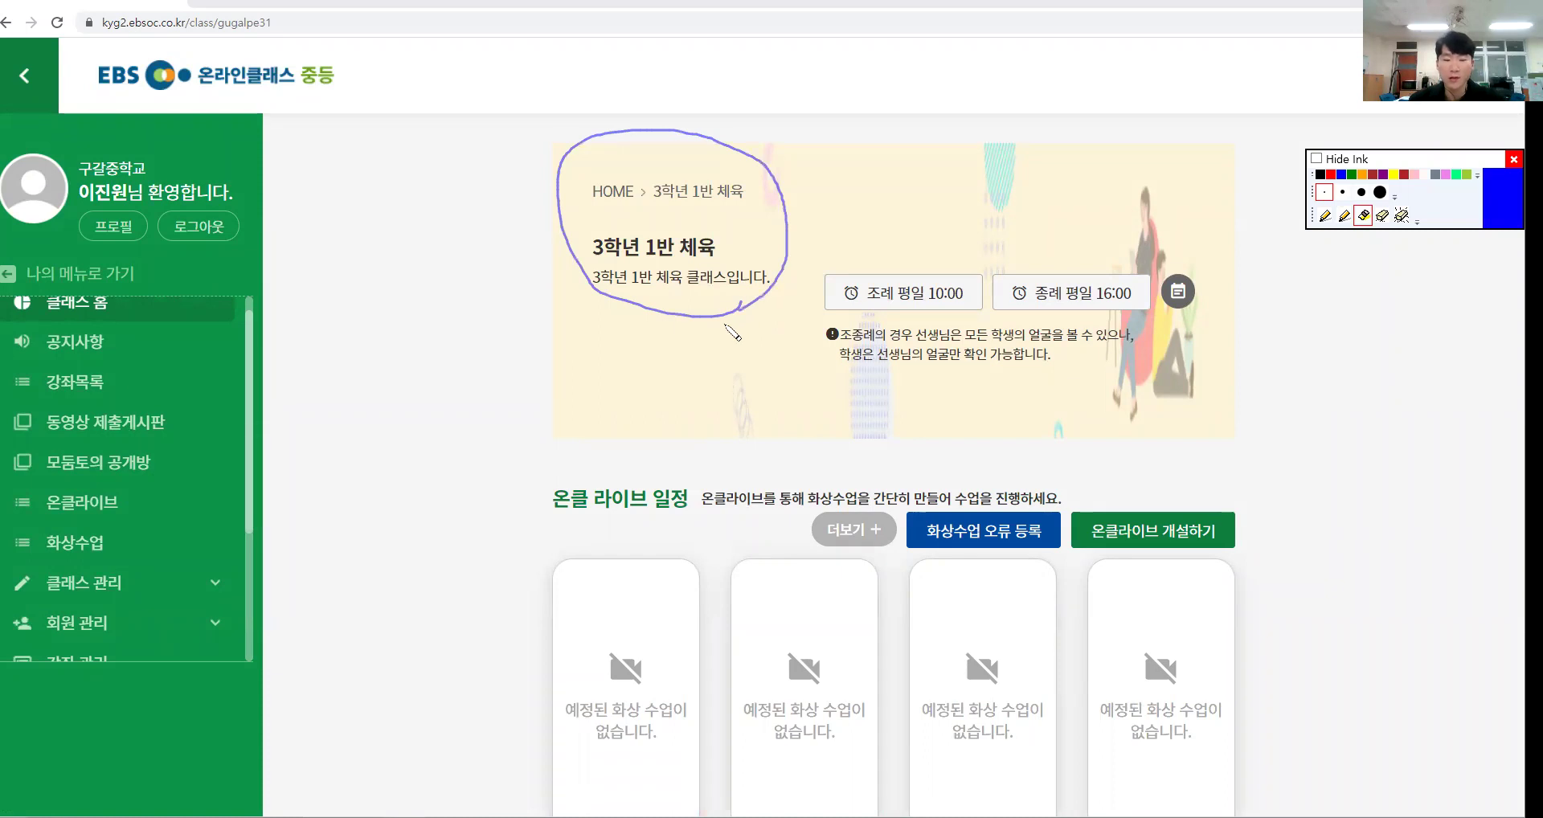
{"action": "key", "text": "ctrl+6"}
Handwrite a short note below the class description in the banner, underline it, and clear the ink.
{"action": "left_click_drag", "start_coordinate": [585, 339], "coordinate": [597, 361]}
{"action": "mouse_move", "coordinate": [596, 363]}
{"action": "left_mouse_down"}
{"action": "mouse_move", "coordinate": [623, 373]}
{"action": "mouse_move", "coordinate": [638, 341]}
{"action": "left_mouse_up"}
{"action": "left_click_drag", "start_coordinate": [635, 322], "coordinate": [654, 339]}
{"action": "mouse_move", "coordinate": [654, 343]}
{"action": "left_mouse_down"}
{"action": "mouse_move", "coordinate": [655, 360]}
{"action": "mouse_move", "coordinate": [684, 361]}
{"action": "mouse_move", "coordinate": [662, 399]}
{"action": "left_mouse_up"}
{"action": "mouse_move", "coordinate": [699, 318]}
{"action": "left_mouse_down"}
{"action": "mouse_move", "coordinate": [712, 316]}
{"action": "mouse_move", "coordinate": [711, 341]}
{"action": "left_mouse_up"}
{"action": "mouse_move", "coordinate": [693, 354]}
{"action": "left_mouse_down"}
{"action": "mouse_move", "coordinate": [711, 352]}
{"action": "mouse_move", "coordinate": [722, 398]}
{"action": "left_mouse_up"}
{"action": "left_click_drag", "start_coordinate": [726, 329], "coordinate": [756, 374]}
{"action": "left_click_drag", "start_coordinate": [771, 319], "coordinate": [771, 392]}
{"action": "mouse_move", "coordinate": [791, 318]}
{"action": "left_mouse_down"}
{"action": "mouse_move", "coordinate": [789, 348]}
{"action": "mouse_move", "coordinate": [807, 360]}
{"action": "left_mouse_up"}
{"action": "left_click_drag", "start_coordinate": [787, 382], "coordinate": [826, 379]}
{"action": "left_click_drag", "start_coordinate": [581, 418], "coordinate": [835, 409]}
{"action": "key", "text": "ctrl+shift+7"}
Circle the 조례 and 종례 times, draw arrows leading to them and the adjacent calendar icon, and clear the ink.
{"action": "mouse_move", "coordinate": [659, 322]}
{"action": "left_mouse_down"}
{"action": "mouse_move", "coordinate": [778, 324]}
{"action": "mouse_move", "coordinate": [720, 368]}
{"action": "left_mouse_up"}
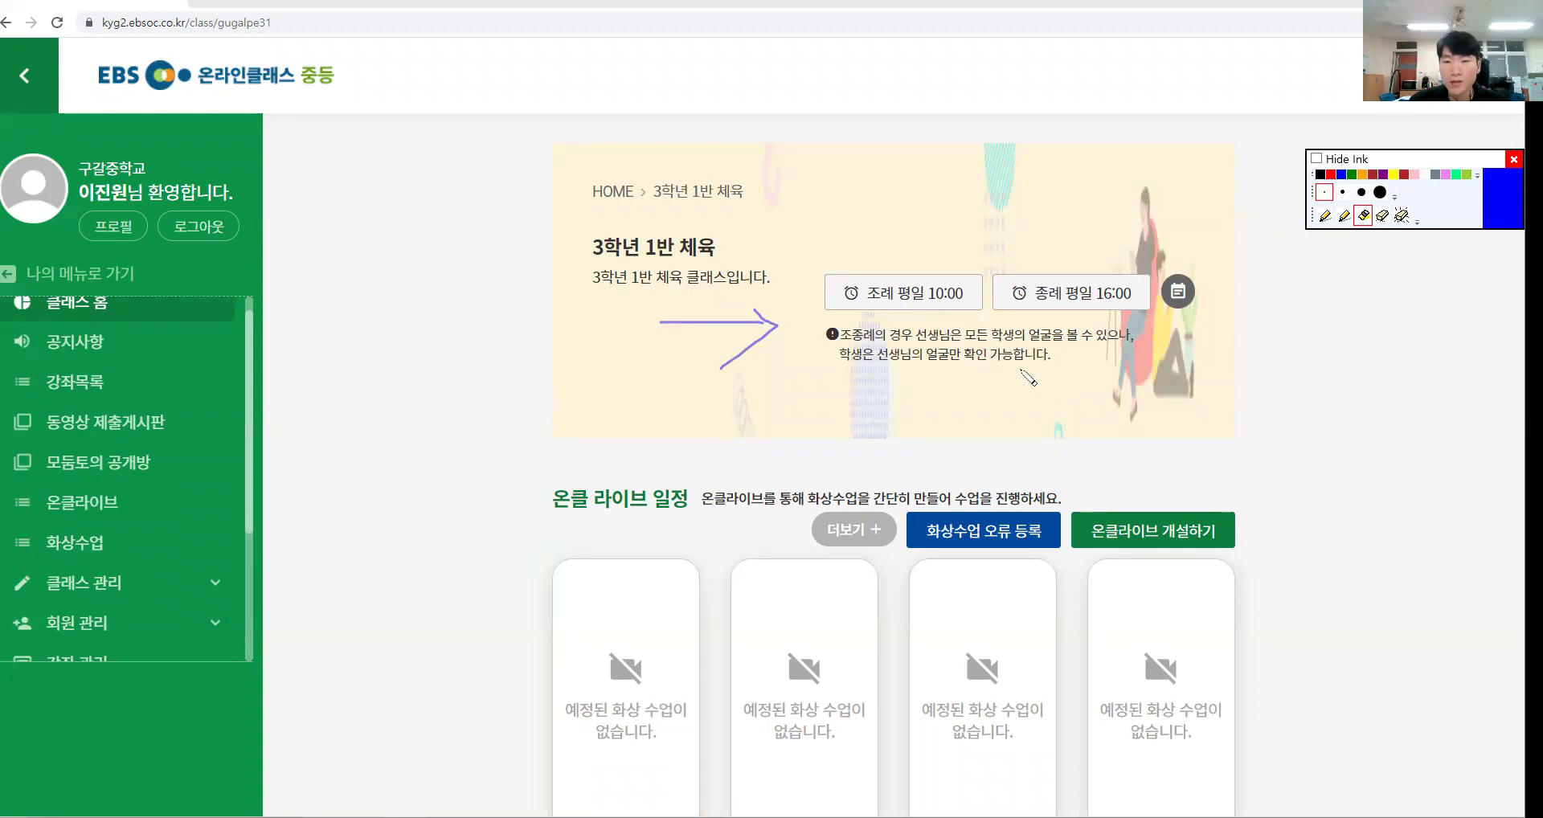
{"action": "mouse_move", "coordinate": [948, 309]}
{"action": "left_mouse_down"}
{"action": "mouse_move", "coordinate": [864, 280]}
{"action": "mouse_move", "coordinate": [958, 312]}
{"action": "left_mouse_up"}
{"action": "mouse_move", "coordinate": [1097, 307]}
{"action": "left_mouse_down"}
{"action": "mouse_move", "coordinate": [1114, 269]}
{"action": "mouse_move", "coordinate": [1073, 297]}
{"action": "left_mouse_up"}
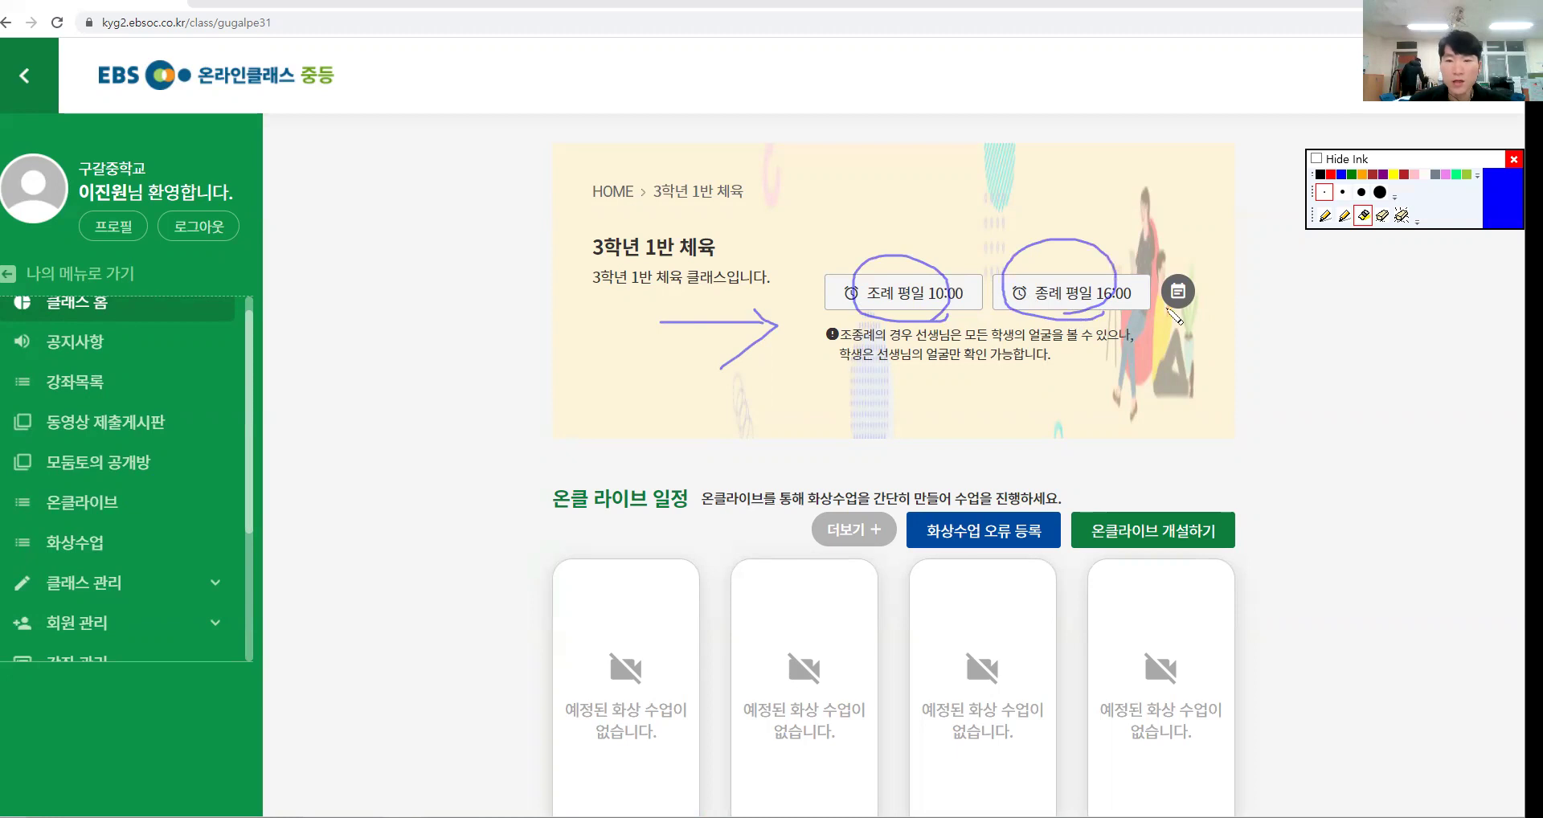
{"action": "mouse_move", "coordinate": [989, 251]}
{"action": "left_mouse_down"}
{"action": "mouse_move", "coordinate": [1205, 238]}
{"action": "mouse_move", "coordinate": [1207, 258]}
{"action": "left_mouse_up"}
{"action": "left_click_drag", "start_coordinate": [1216, 229], "coordinate": [1205, 259]}
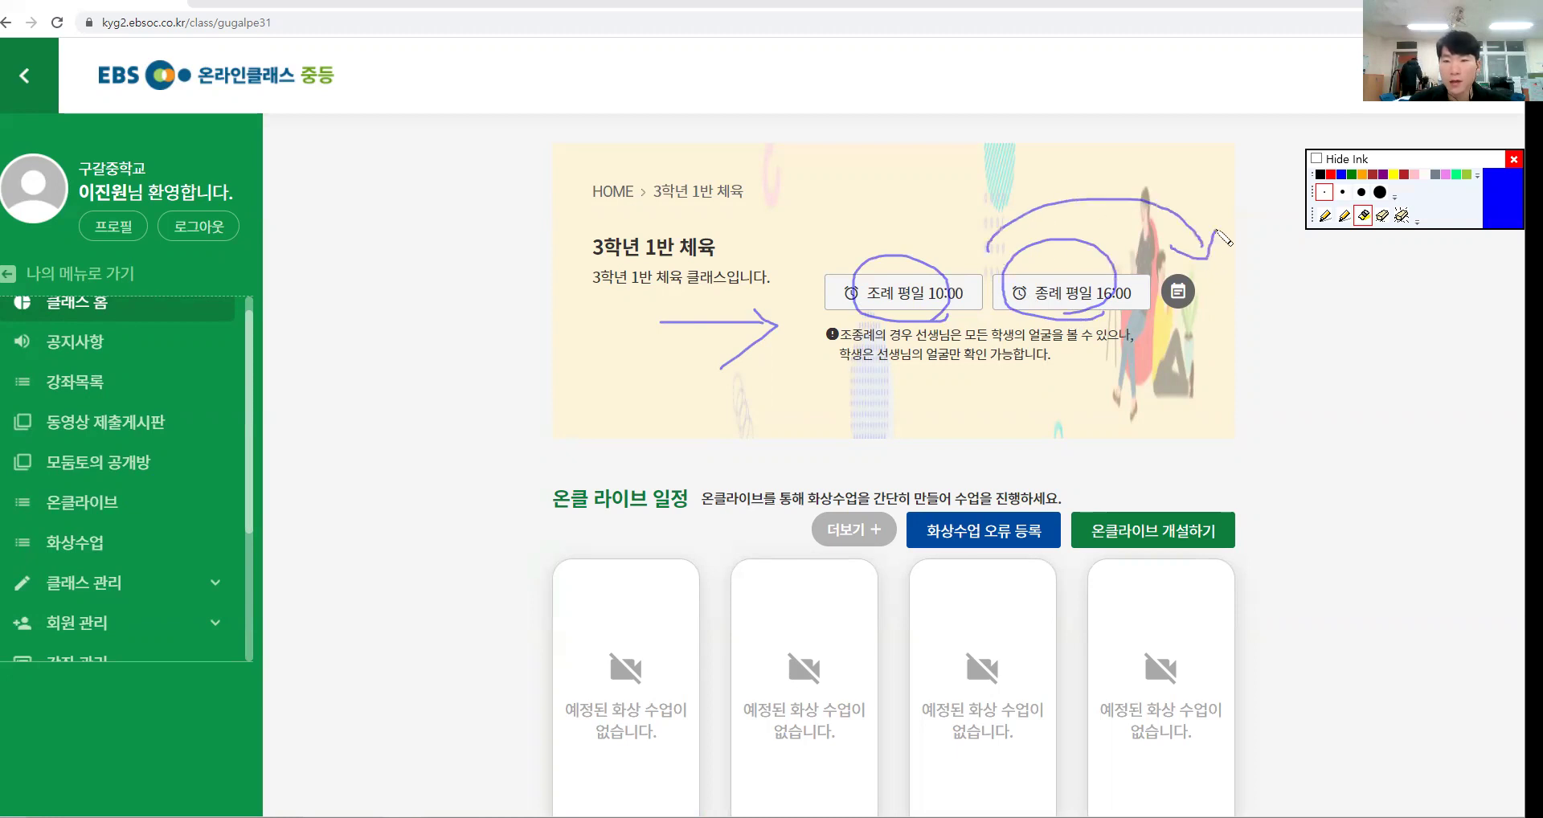
{"action": "left_click_drag", "start_coordinate": [1157, 316], "coordinate": [1207, 317]}
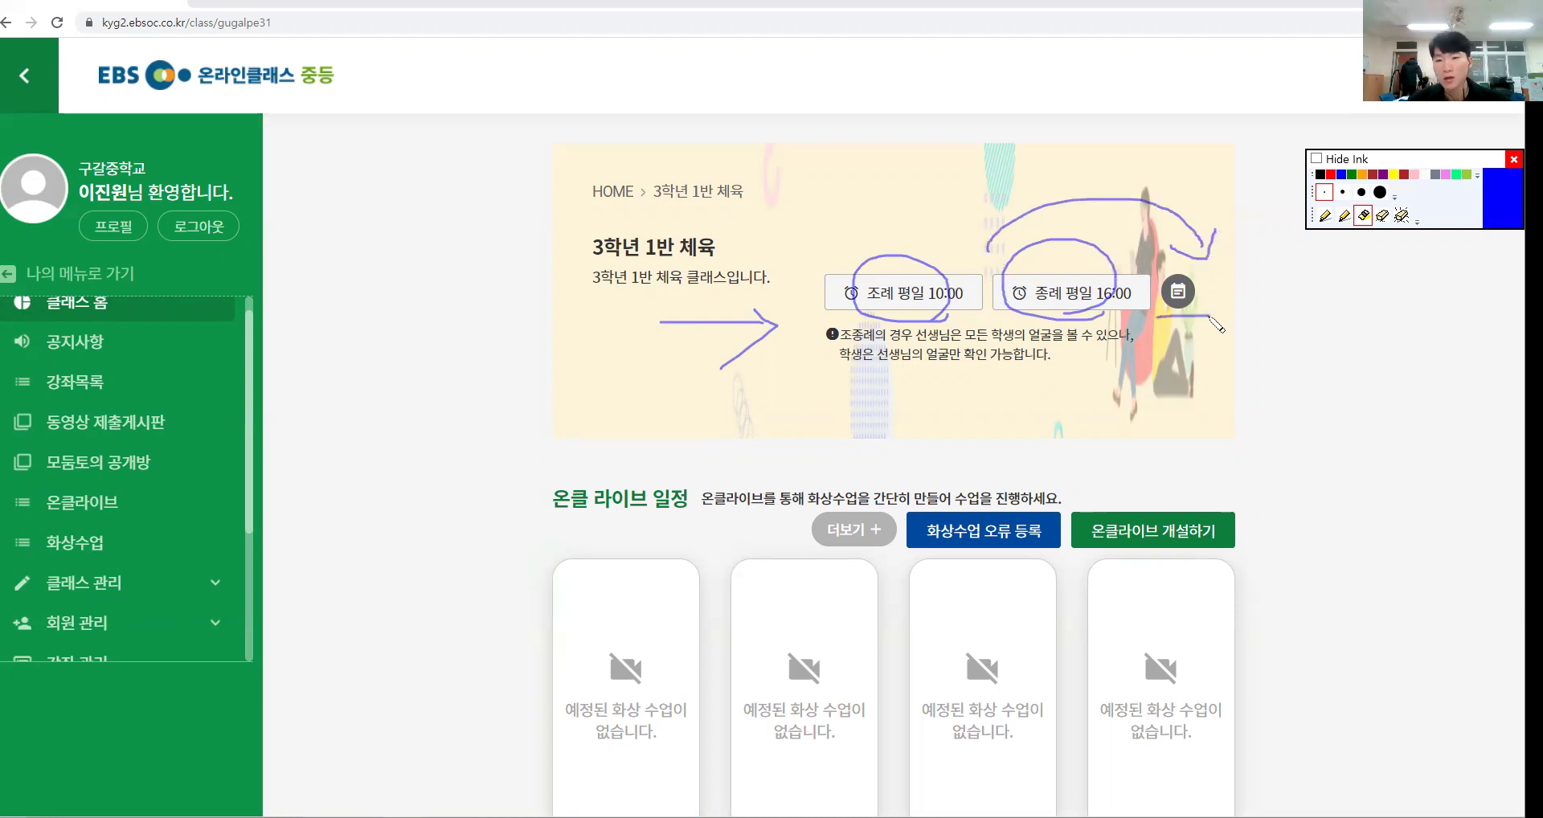
{"action": "key", "text": "ctrl+6"}
{"action": "key", "text": "ctrl+2"}
Open the class's 조종례 schedule, mark its listed times with ink, and clear the mark.
{"action": "left_click", "coordinate": [1183, 296]}
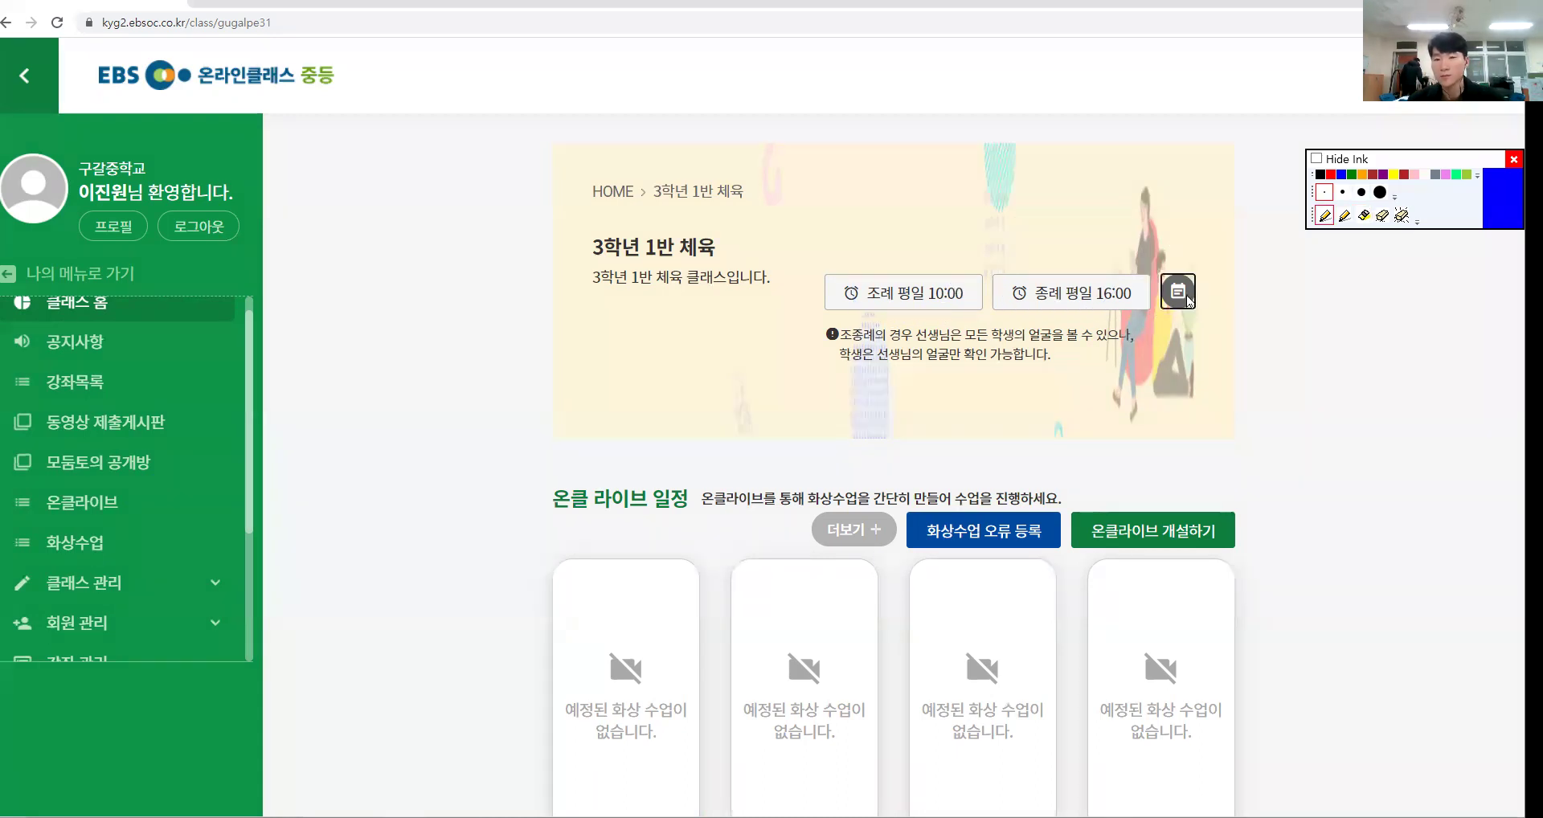
{"action": "mouse_move", "coordinate": [874, 458]}
{"action": "left_mouse_down"}
{"action": "mouse_move", "coordinate": [622, 465]}
{"action": "mouse_move", "coordinate": [625, 273]}
{"action": "mouse_move", "coordinate": [903, 426]}
{"action": "mouse_move", "coordinate": [839, 476]}
{"action": "left_mouse_up"}
{"action": "key", "text": "ctrl+6"}
{"action": "key", "text": "ctrl+2"}
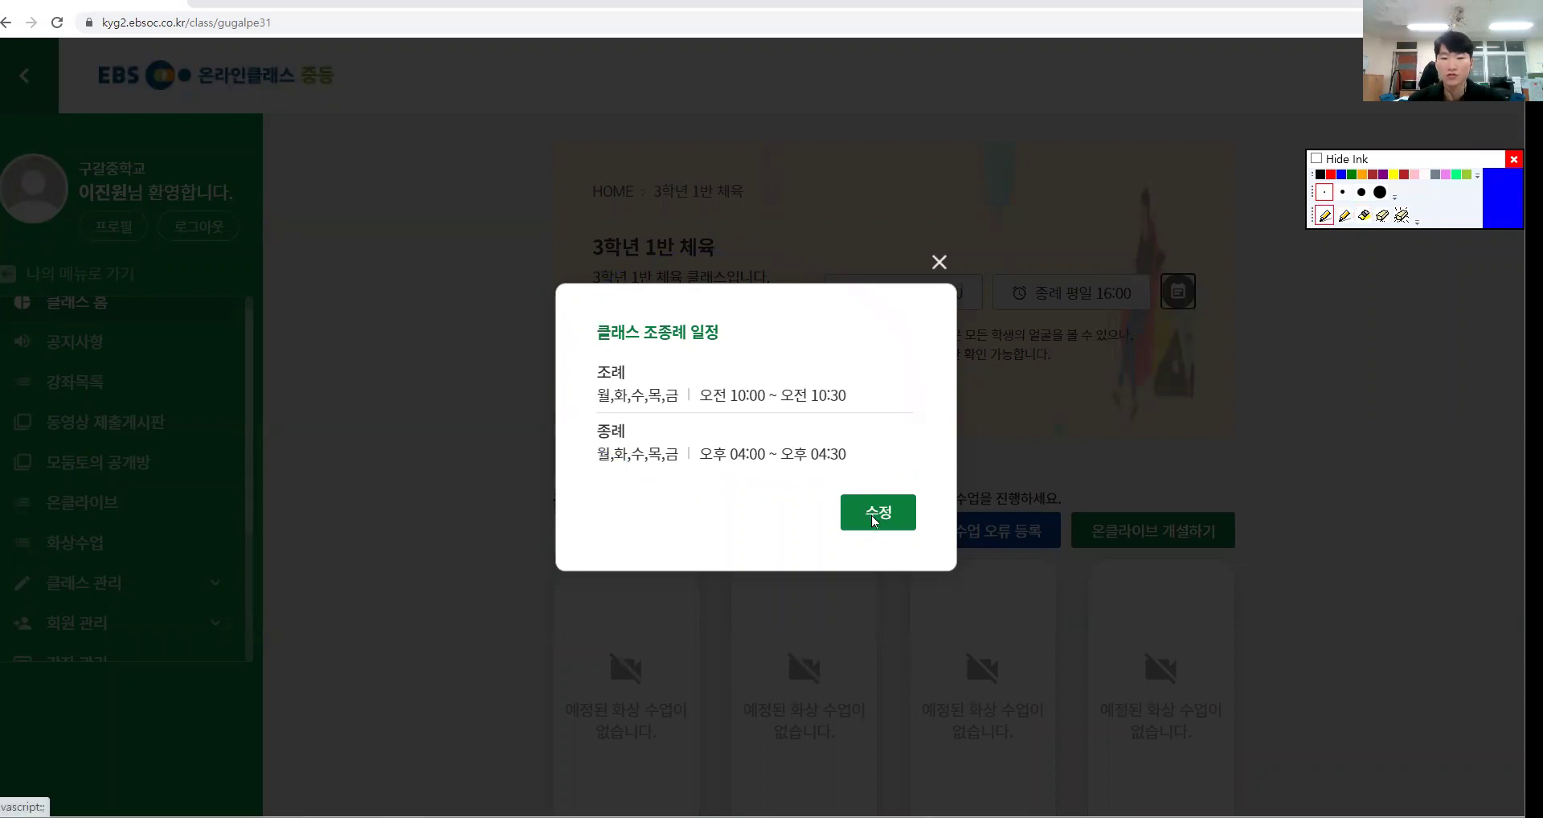
Open the 조종례 schedule's edit form, mark its weekday and time settings with ink, clear the marks, and close it without saving.
{"action": "left_click", "coordinate": [868, 515]}
{"action": "key", "text": "ctrl+4"}
{"action": "mouse_move", "coordinate": [621, 377]}
{"action": "left_mouse_down"}
{"action": "mouse_move", "coordinate": [668, 218]}
{"action": "mouse_move", "coordinate": [968, 345]}
{"action": "mouse_move", "coordinate": [603, 391]}
{"action": "left_mouse_up"}
{"action": "mouse_move", "coordinate": [573, 440]}
{"action": "left_mouse_down"}
{"action": "mouse_move", "coordinate": [467, 426]}
{"action": "mouse_move", "coordinate": [659, 444]}
{"action": "left_mouse_up"}
{"action": "mouse_move", "coordinate": [919, 430]}
{"action": "left_mouse_down"}
{"action": "mouse_move", "coordinate": [937, 398]}
{"action": "mouse_move", "coordinate": [916, 462]}
{"action": "left_mouse_up"}
{"action": "key", "text": "ctrl+6"}
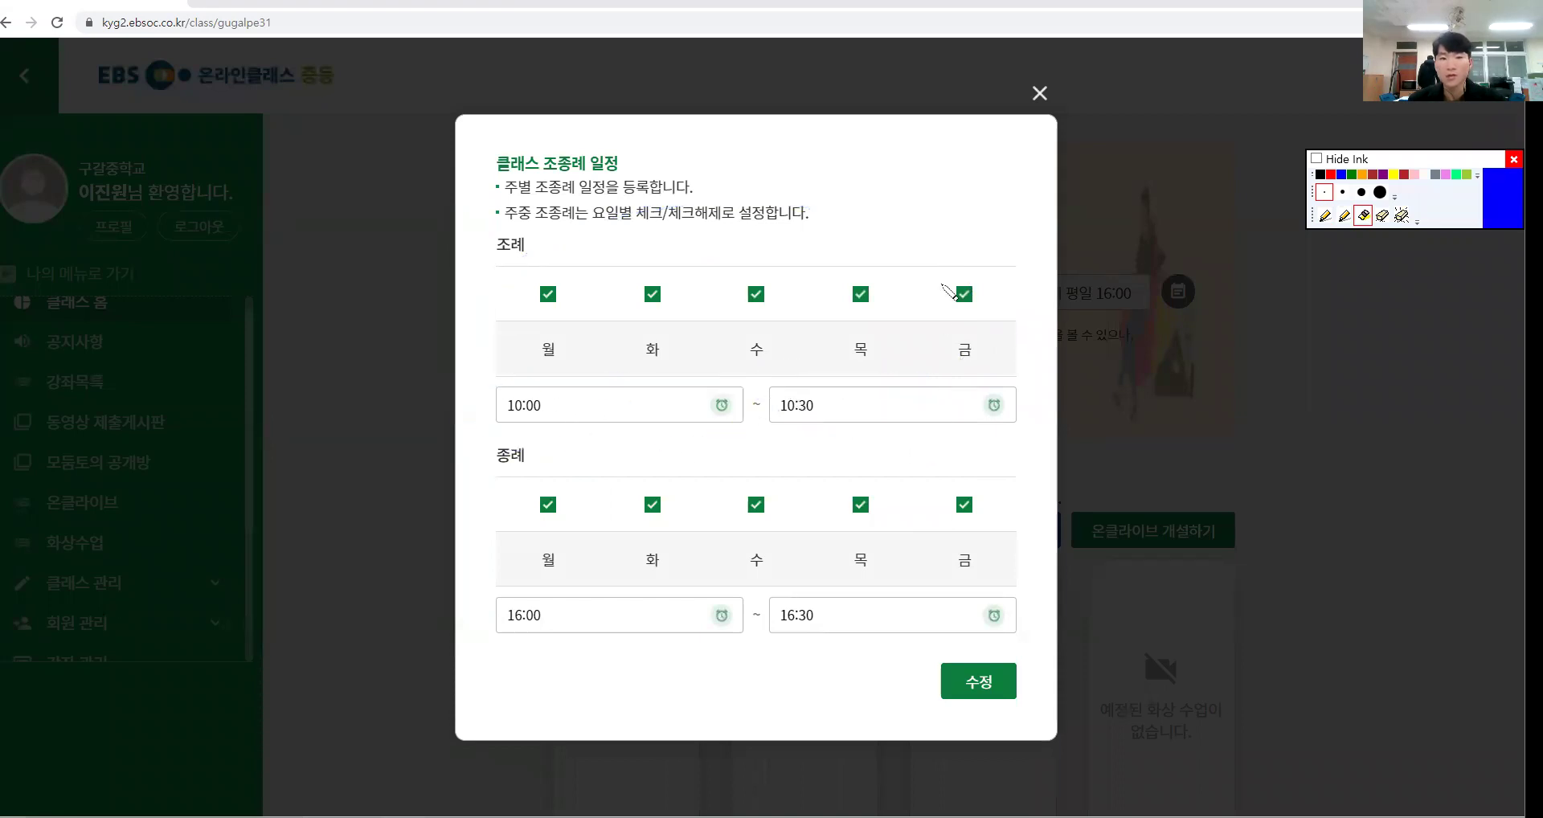
{"action": "key", "text": "ctrl+2"}
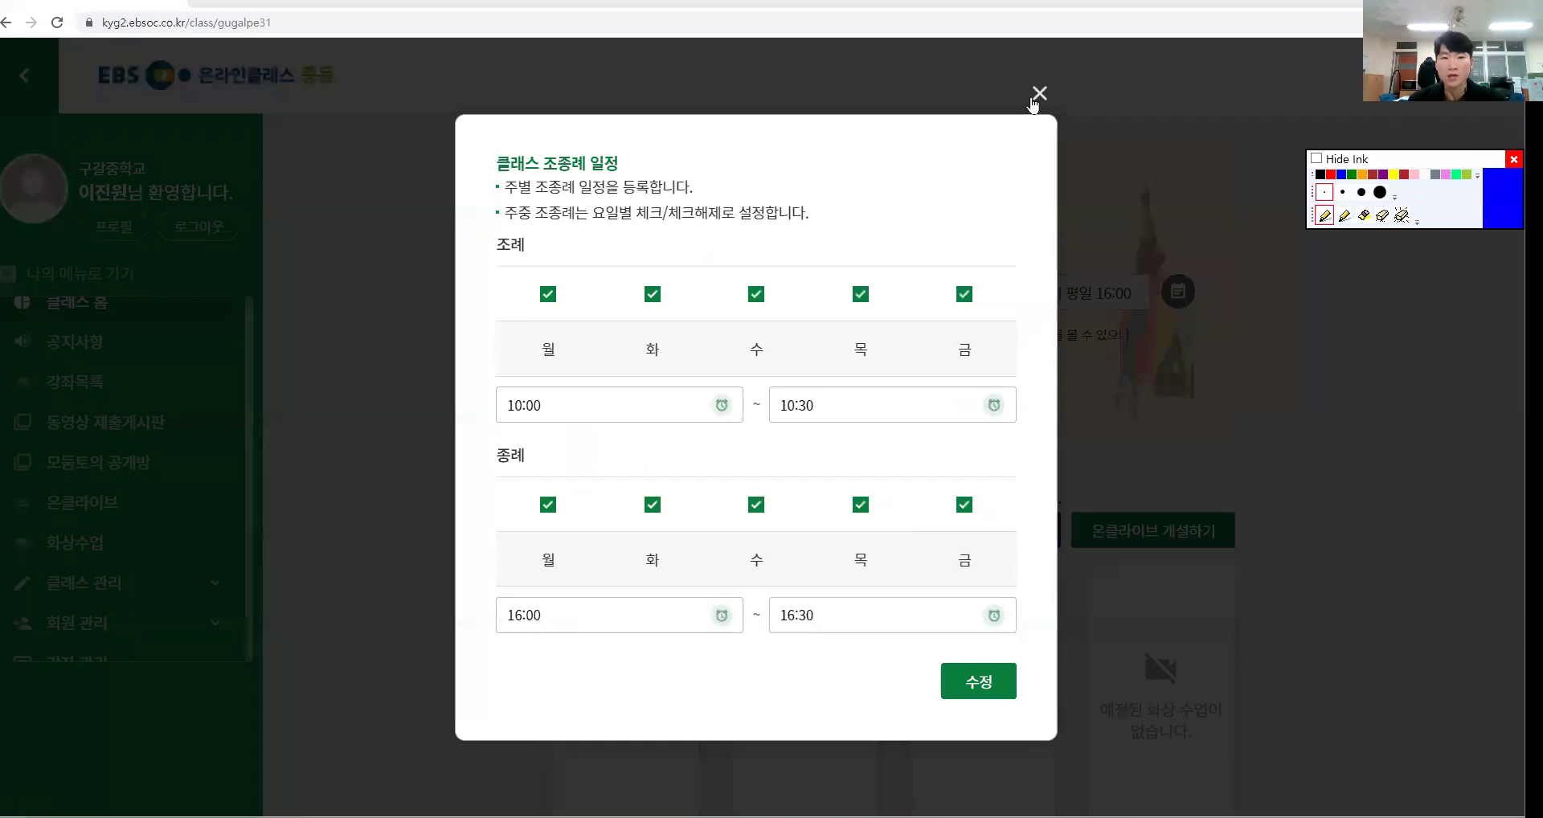
{"action": "left_click", "coordinate": [1037, 96]}
Mark the banner note about who can see students' faces during 조종례 with ink and clear it.
{"action": "key", "text": "e"}
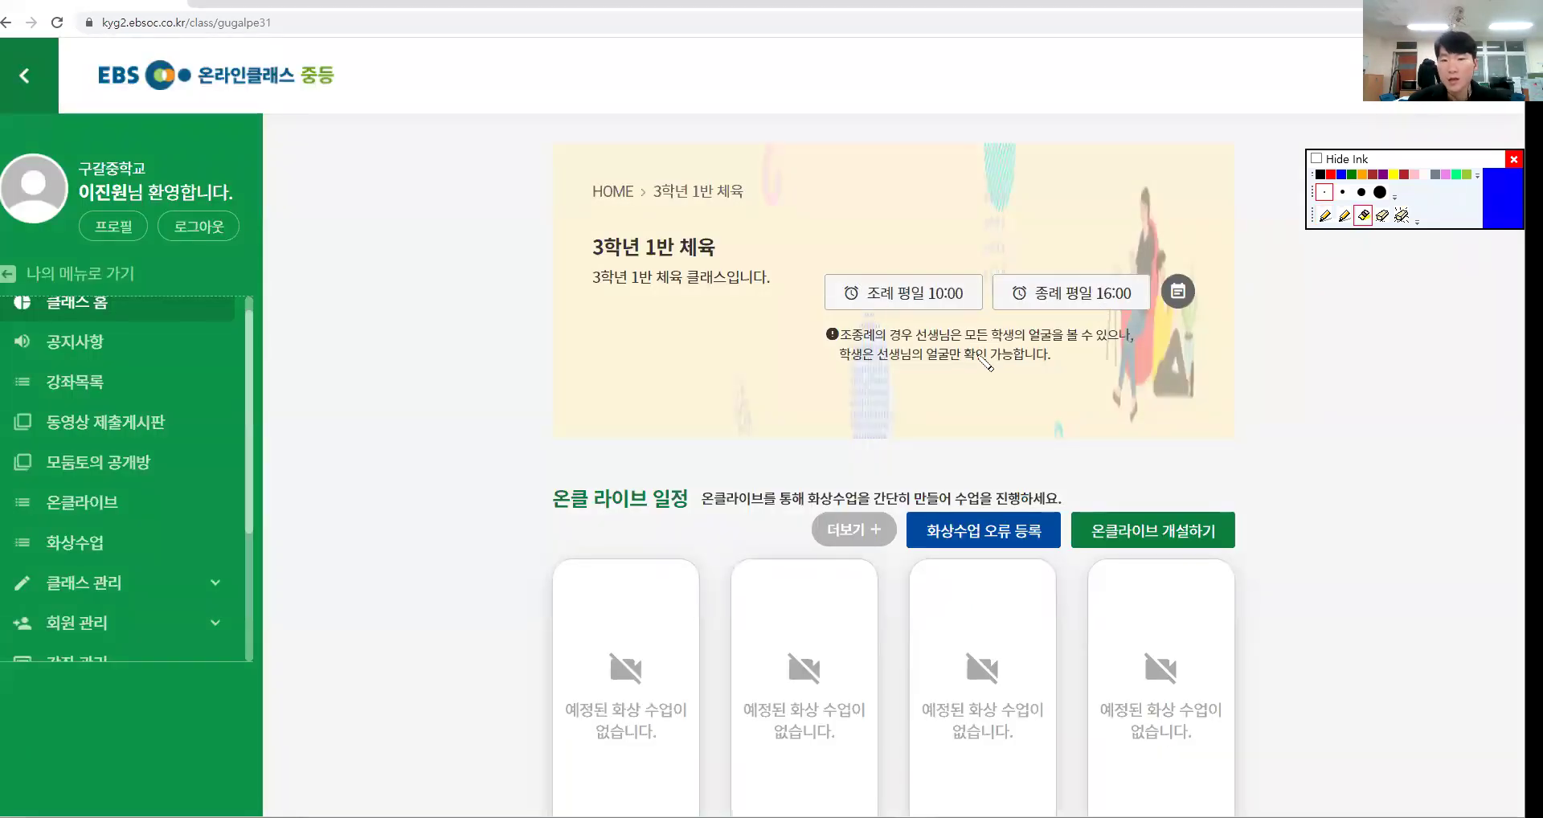
{"action": "mouse_move", "coordinate": [936, 323]}
{"action": "left_mouse_down"}
{"action": "mouse_move", "coordinate": [916, 262]}
{"action": "mouse_move", "coordinate": [924, 319]}
{"action": "mouse_move", "coordinate": [1113, 320]}
{"action": "left_mouse_up"}
{"action": "key", "text": "ctrl+6"}
{"action": "key", "text": "ctrl+2"}
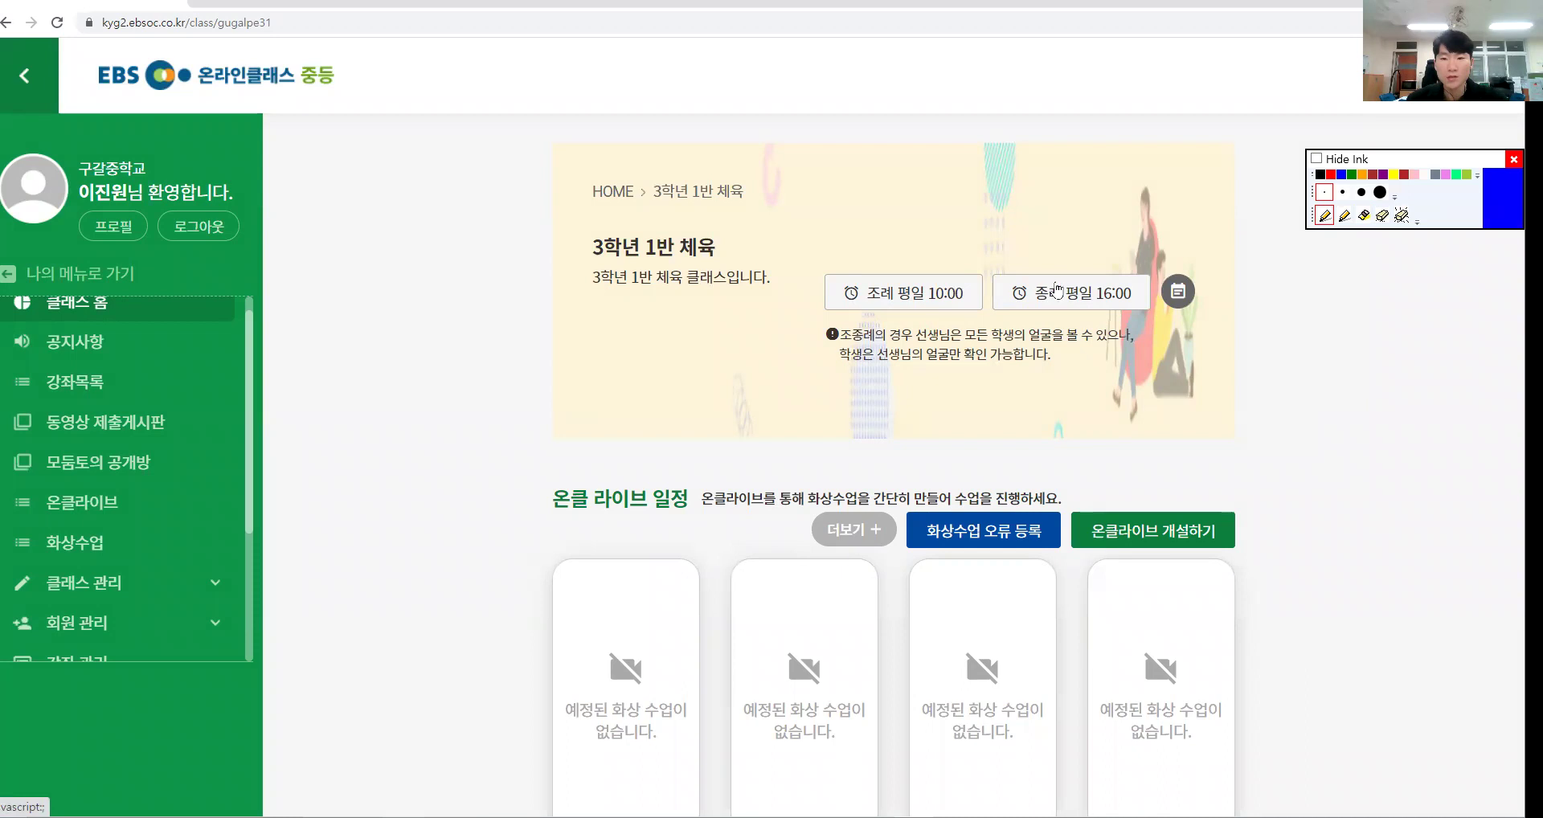
Circle the 조례 평일 10:00 and 종례 평일 16:00 buttons in blue ink and link the circles with an arc.
{"action": "key", "text": "e"}
{"action": "mouse_move", "coordinate": [944, 305]}
{"action": "left_mouse_down"}
{"action": "mouse_move", "coordinate": [948, 261]}
{"action": "mouse_move", "coordinate": [962, 315]}
{"action": "left_mouse_up"}
{"action": "left_click_drag", "start_coordinate": [1019, 257], "coordinate": [1126, 326]}
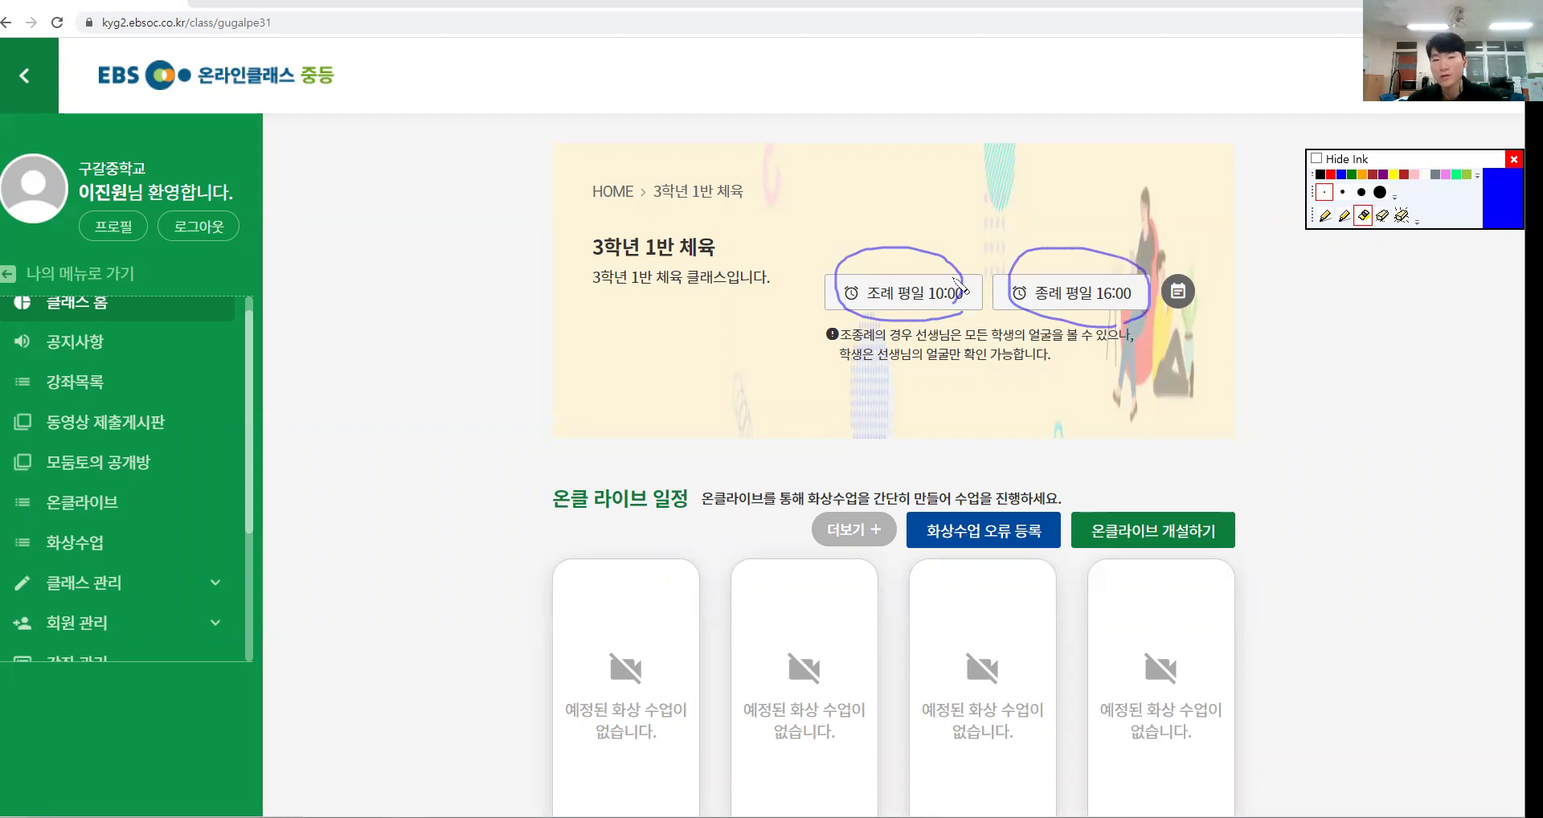
{"action": "left_click_drag", "start_coordinate": [883, 264], "coordinate": [1052, 262]}
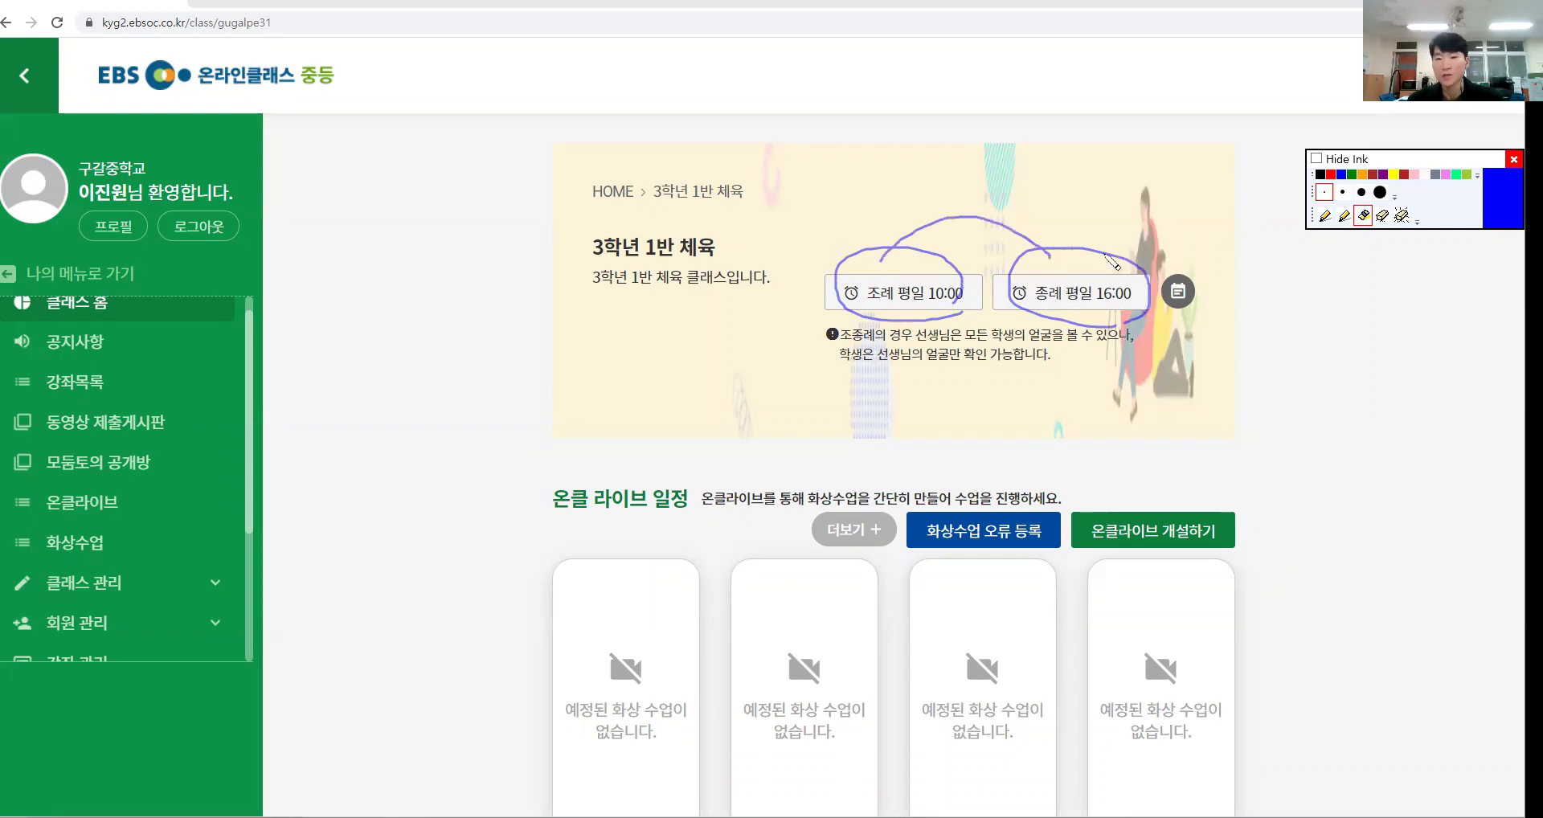
Clear the blue circles, then underline the 온클 라이브 일정 and 화상수업 안내 headings in blue ink and clear the underlines.
{"action": "key", "text": "ctrl+6"}
{"action": "key", "text": "ctrl+2"}
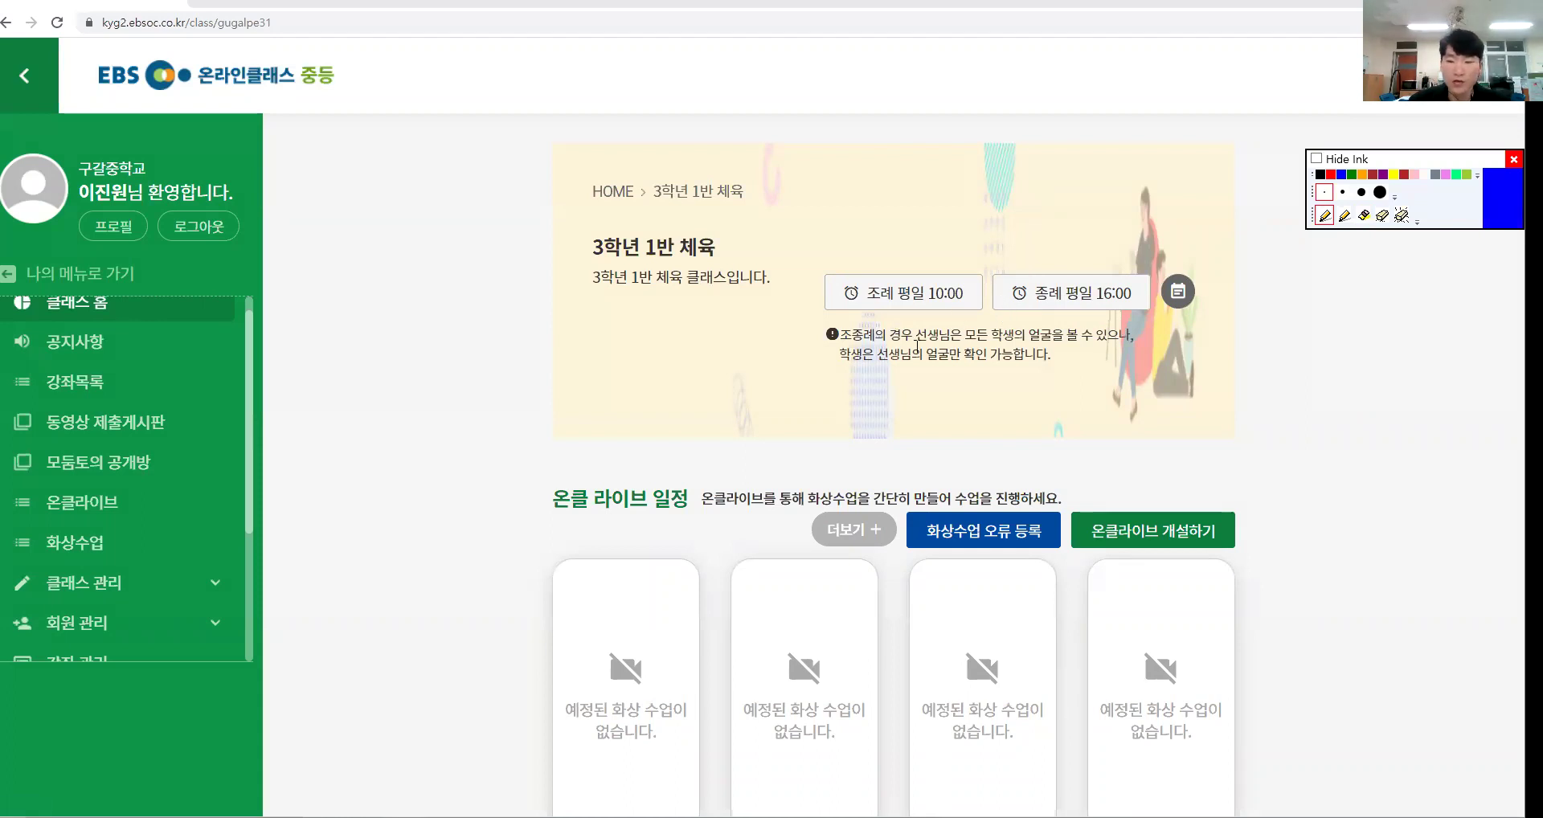
{"action": "scroll", "coordinate": [940, 326], "scroll_direction": "down", "scroll_amount": 3}
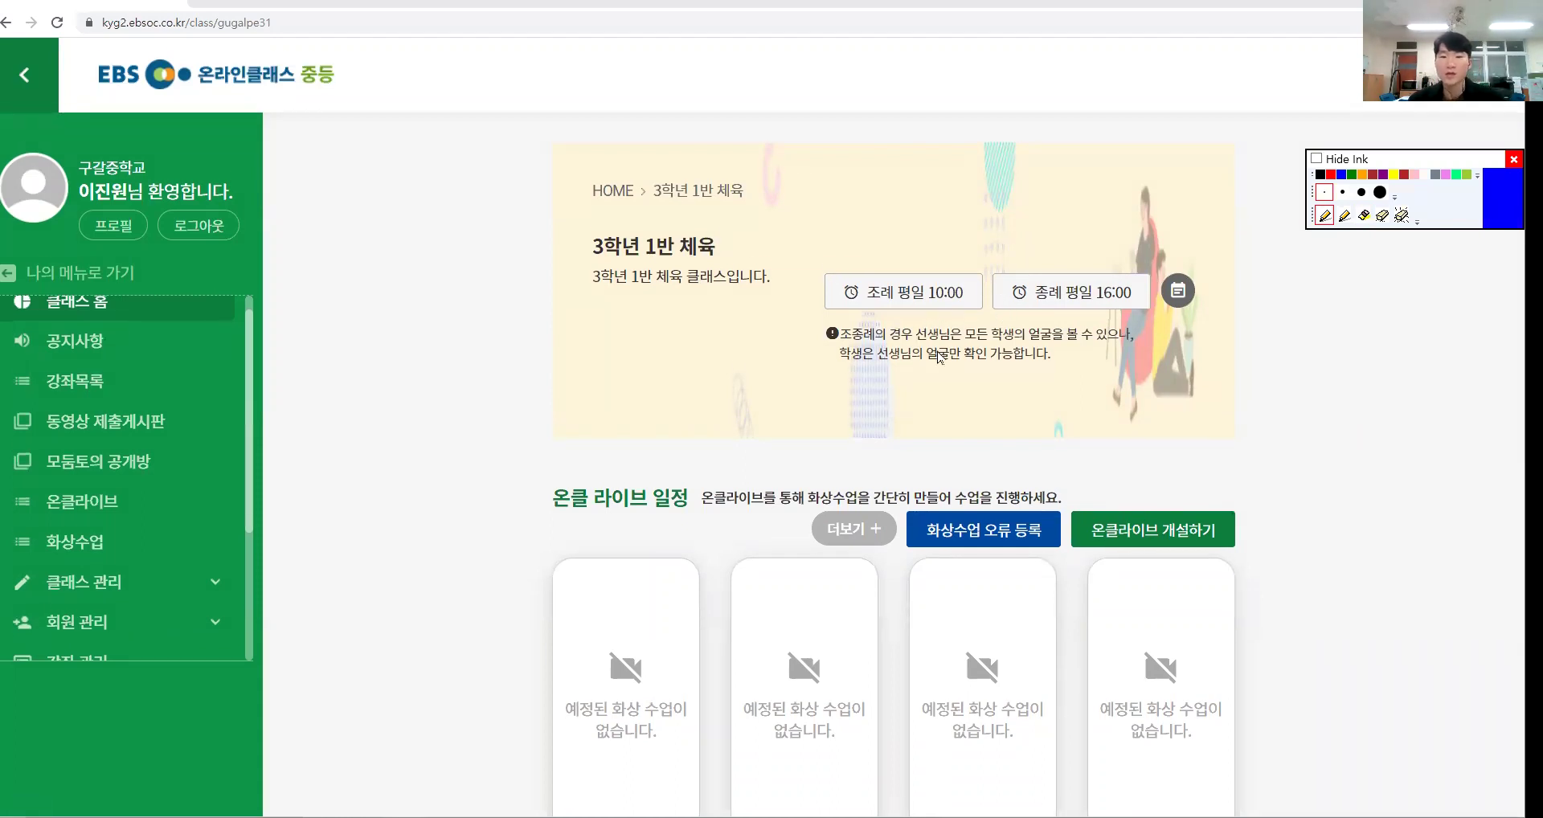
{"action": "key", "text": "ctrl+4"}
{"action": "left_click_drag", "start_coordinate": [524, 277], "coordinate": [690, 290]}
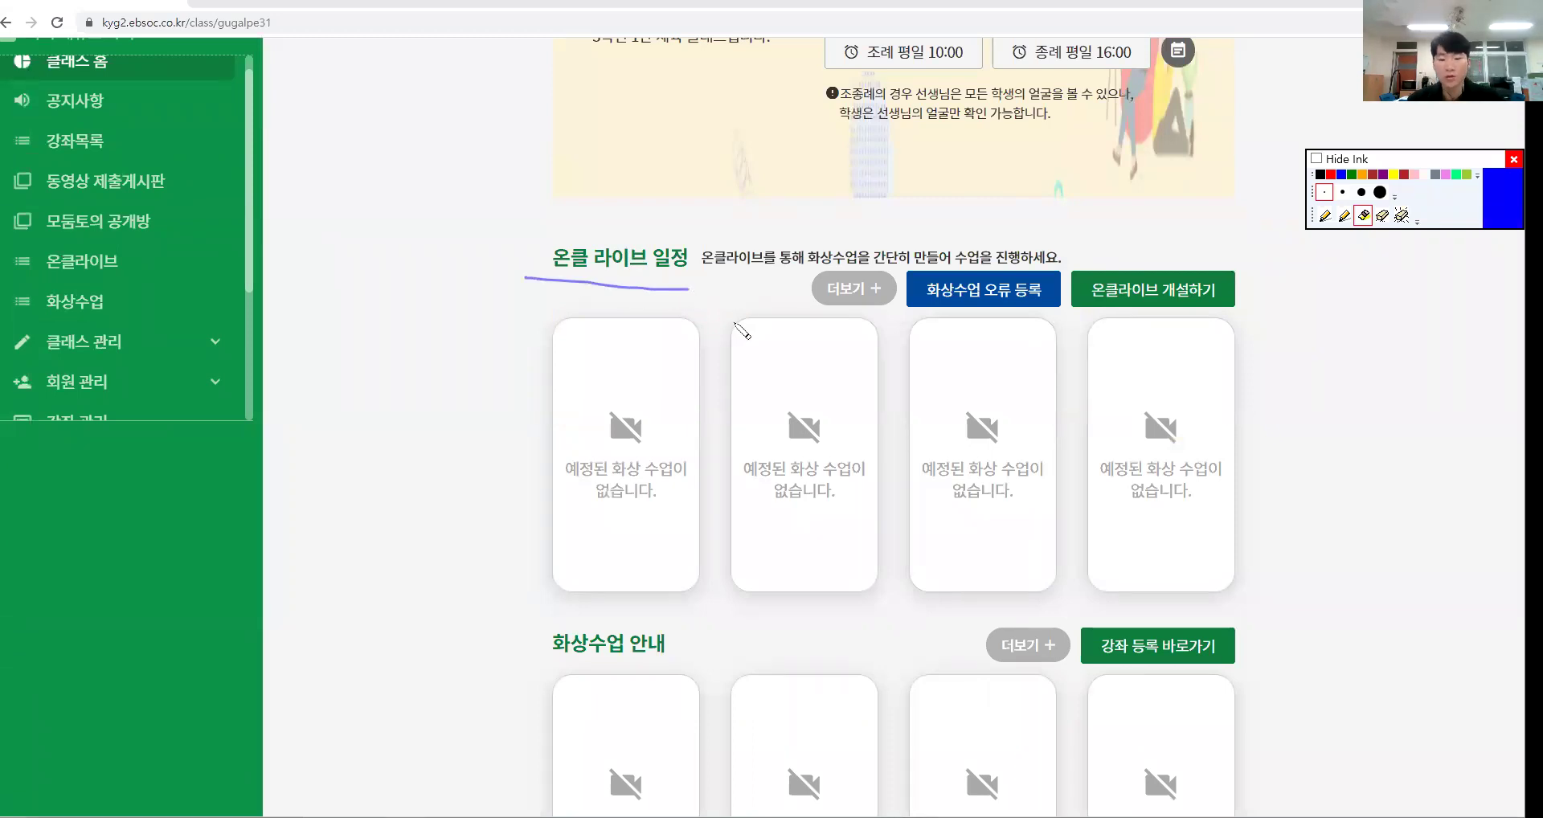
{"action": "left_click_drag", "start_coordinate": [525, 669], "coordinate": [667, 674]}
{"action": "key", "text": "ctrl+6"}
{"action": "key", "text": "ctrl+2"}
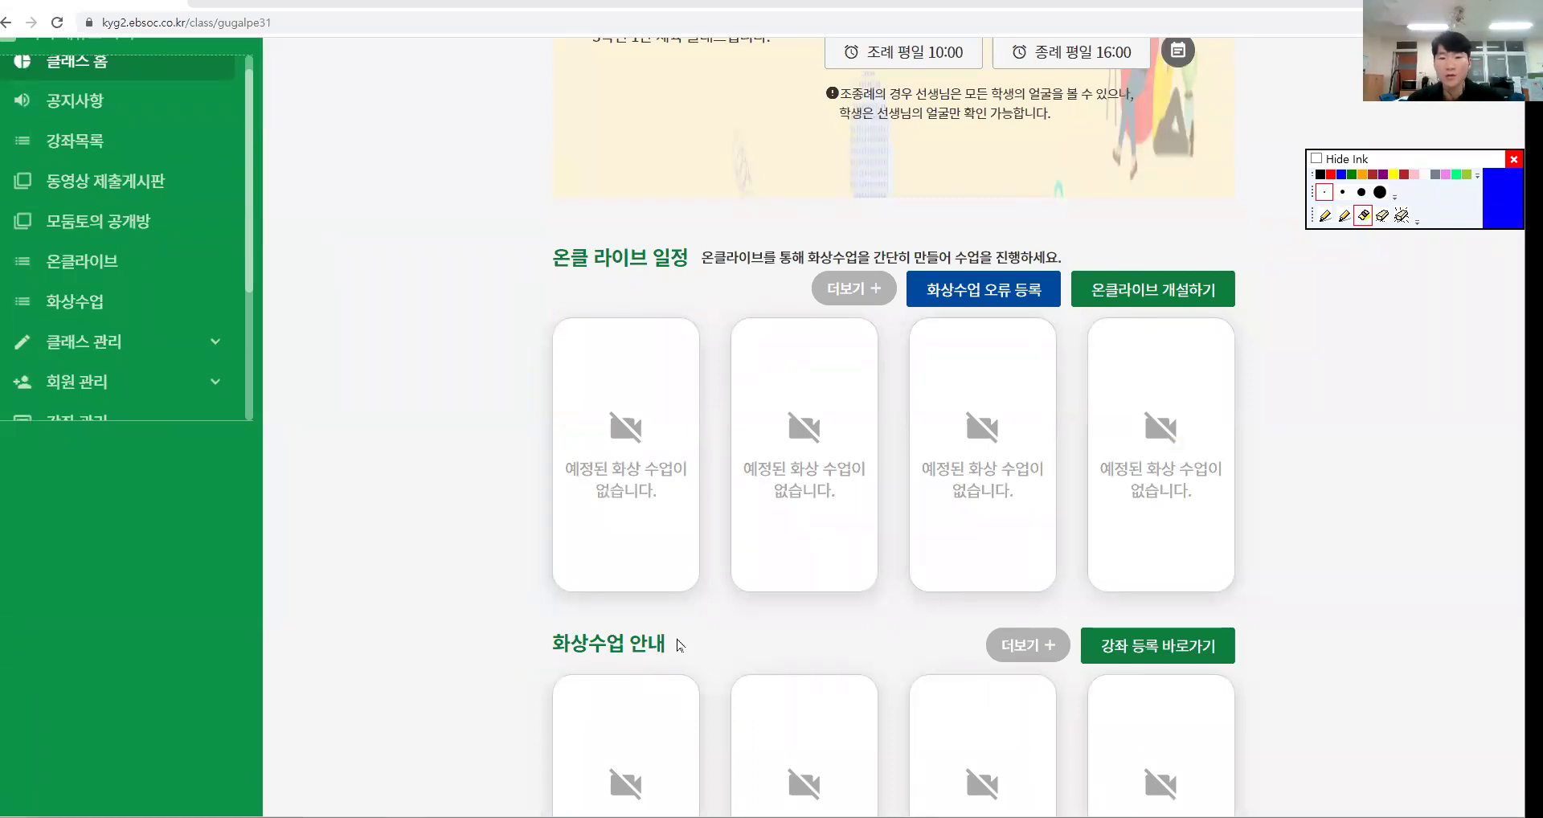
Underline the 학교 공지 and 클래스 공지 headings and mark the posted class notice with ink, then clear the marks.
{"action": "scroll", "coordinate": [733, 603], "scroll_direction": "down", "scroll_amount": 6}
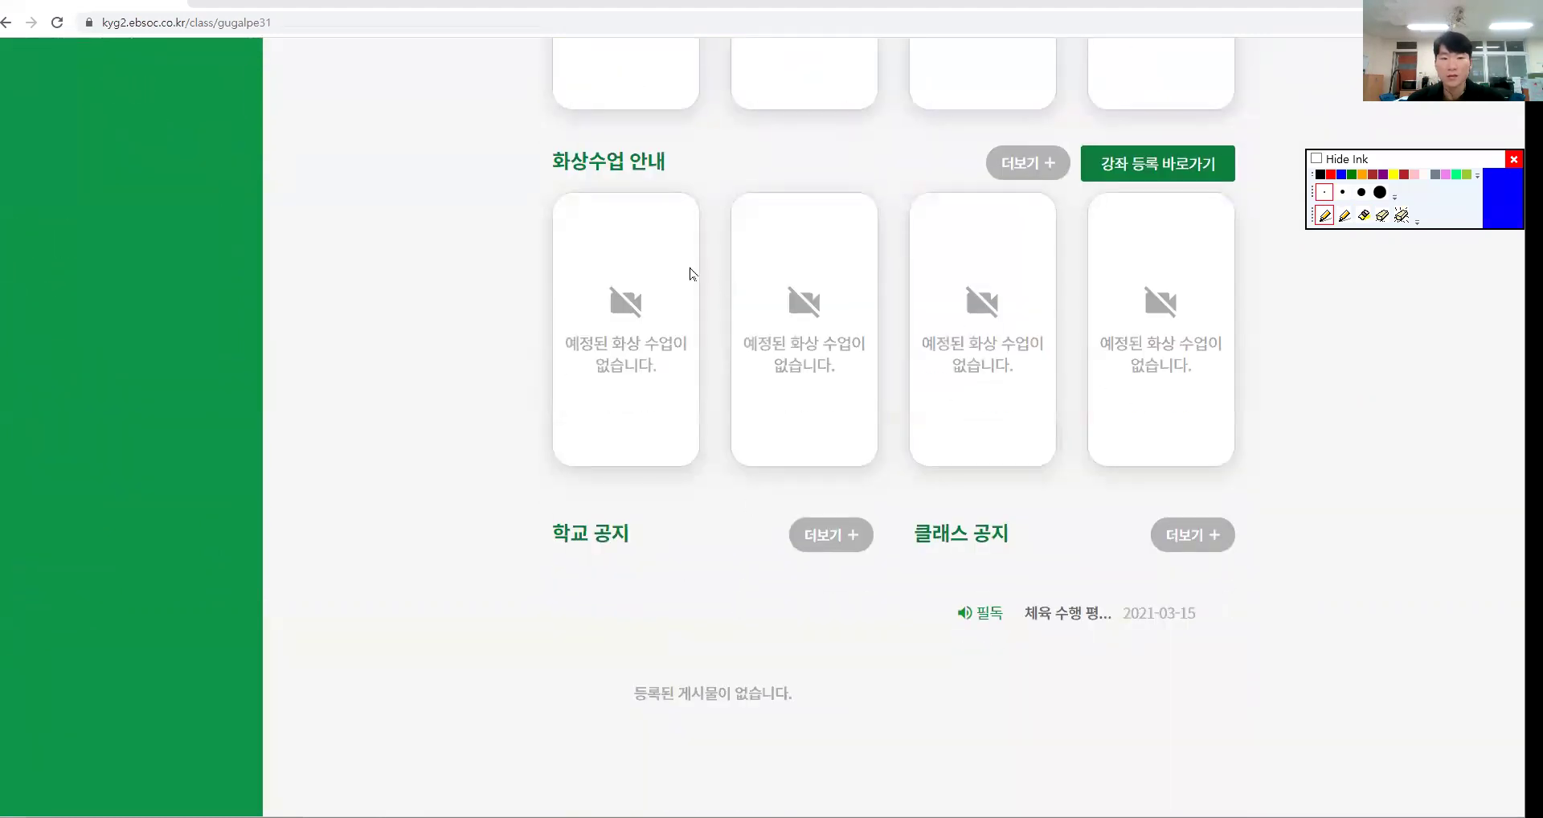
{"action": "key", "text": "p"}
{"action": "left_click_drag", "start_coordinate": [536, 569], "coordinate": [639, 566]}
{"action": "left_click_drag", "start_coordinate": [920, 565], "coordinate": [1047, 563]}
{"action": "mouse_move", "coordinate": [1099, 655]}
{"action": "left_mouse_down"}
{"action": "mouse_move", "coordinate": [1000, 639]}
{"action": "mouse_move", "coordinate": [1126, 651]}
{"action": "mouse_move", "coordinate": [1113, 648]}
{"action": "left_mouse_up"}
{"action": "key", "text": "Delete"}
{"action": "key", "text": "p"}
Underline and tick the 온클 라이브 일정 and 화상수업 안내 headings in blue, link them with a bracket, and clear the ink.
{"action": "scroll", "coordinate": [906, 433], "scroll_direction": "up", "scroll_amount": 7}
{"action": "key", "text": "e"}
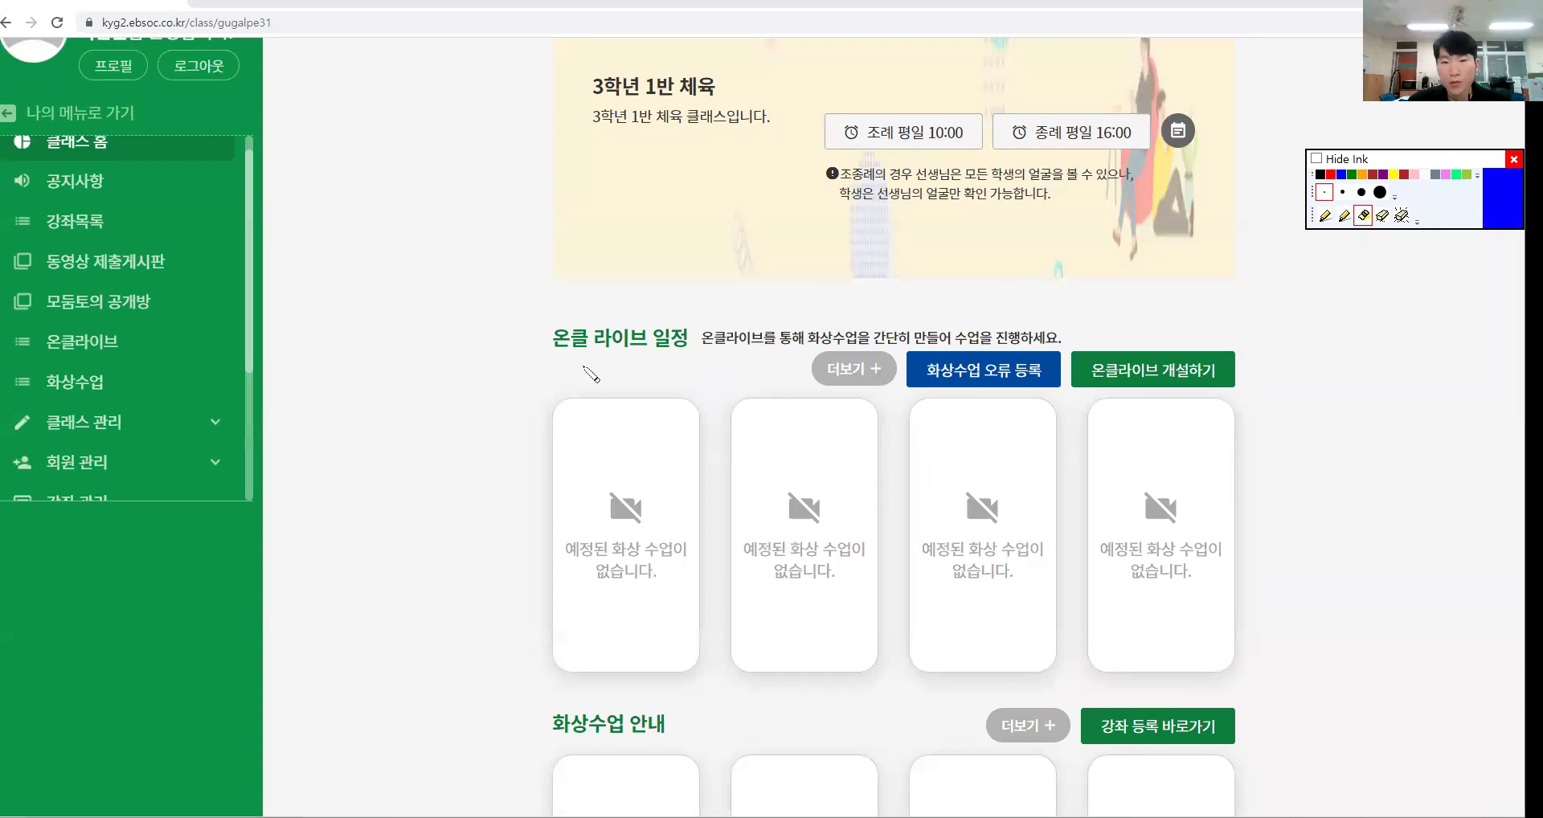
{"action": "left_click_drag", "start_coordinate": [552, 364], "coordinate": [668, 363]}
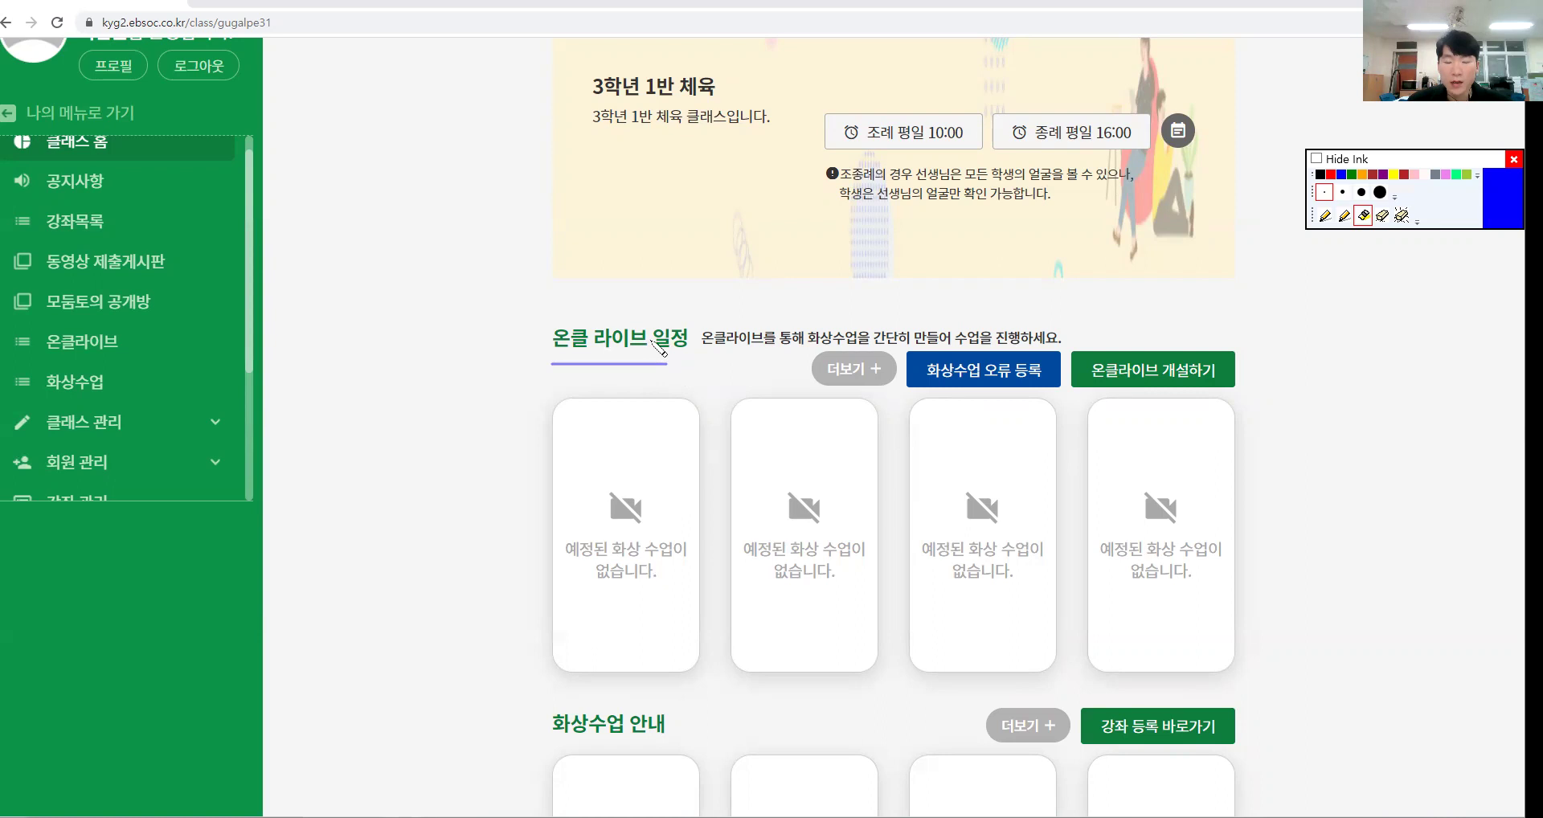
{"action": "left_click_drag", "start_coordinate": [593, 285], "coordinate": [633, 270]}
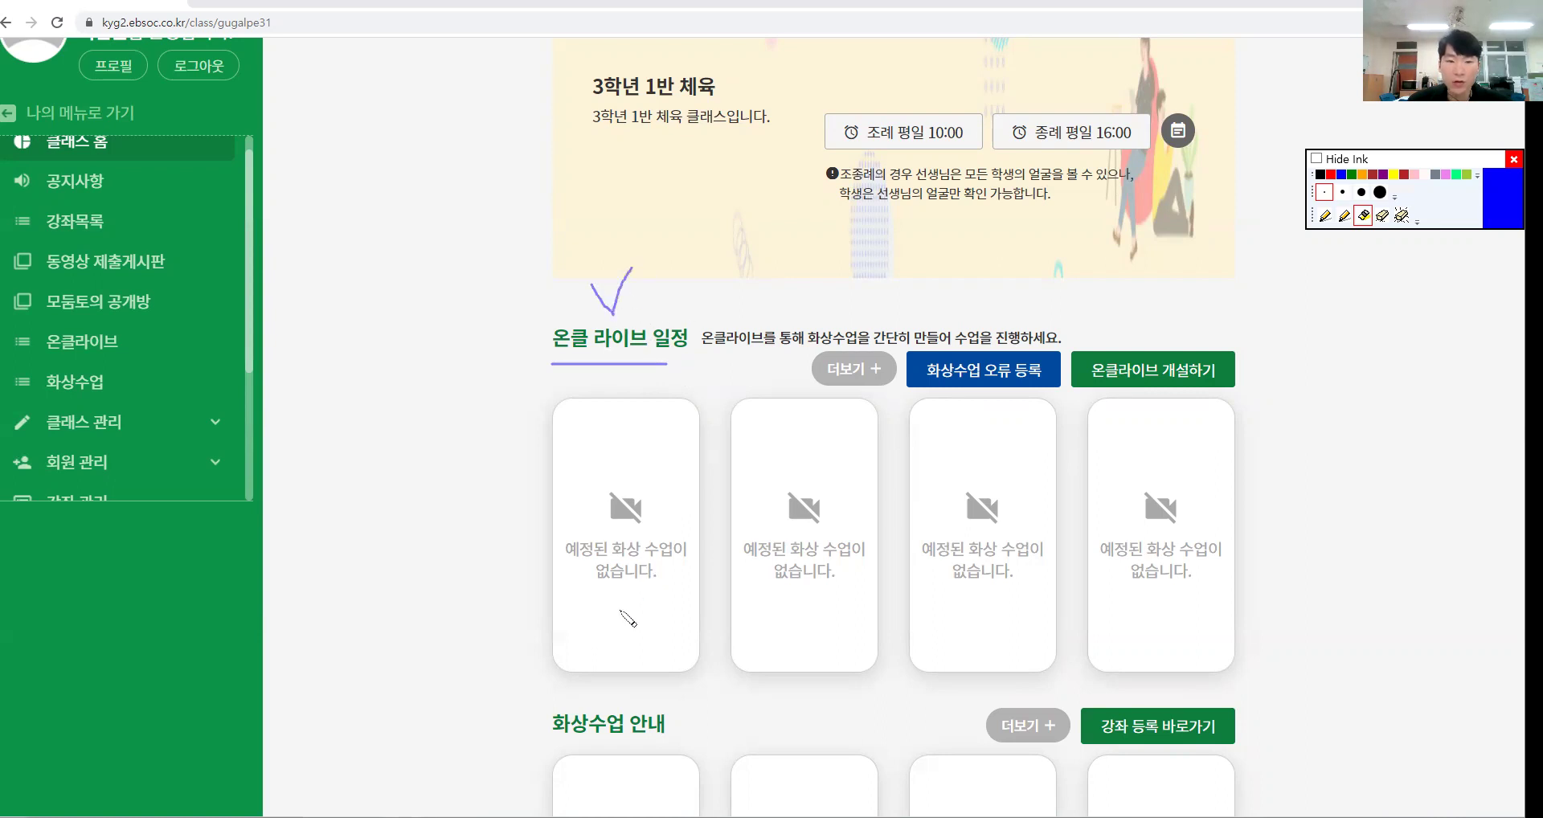
{"action": "left_click_drag", "start_coordinate": [526, 743], "coordinate": [669, 738]}
{"action": "left_click_drag", "start_coordinate": [602, 692], "coordinate": [626, 622]}
{"action": "mouse_move", "coordinate": [486, 342]}
{"action": "left_mouse_down"}
{"action": "mouse_move", "coordinate": [542, 342]}
{"action": "mouse_move", "coordinate": [499, 601]}
{"action": "mouse_move", "coordinate": [532, 707]}
{"action": "left_mouse_up"}
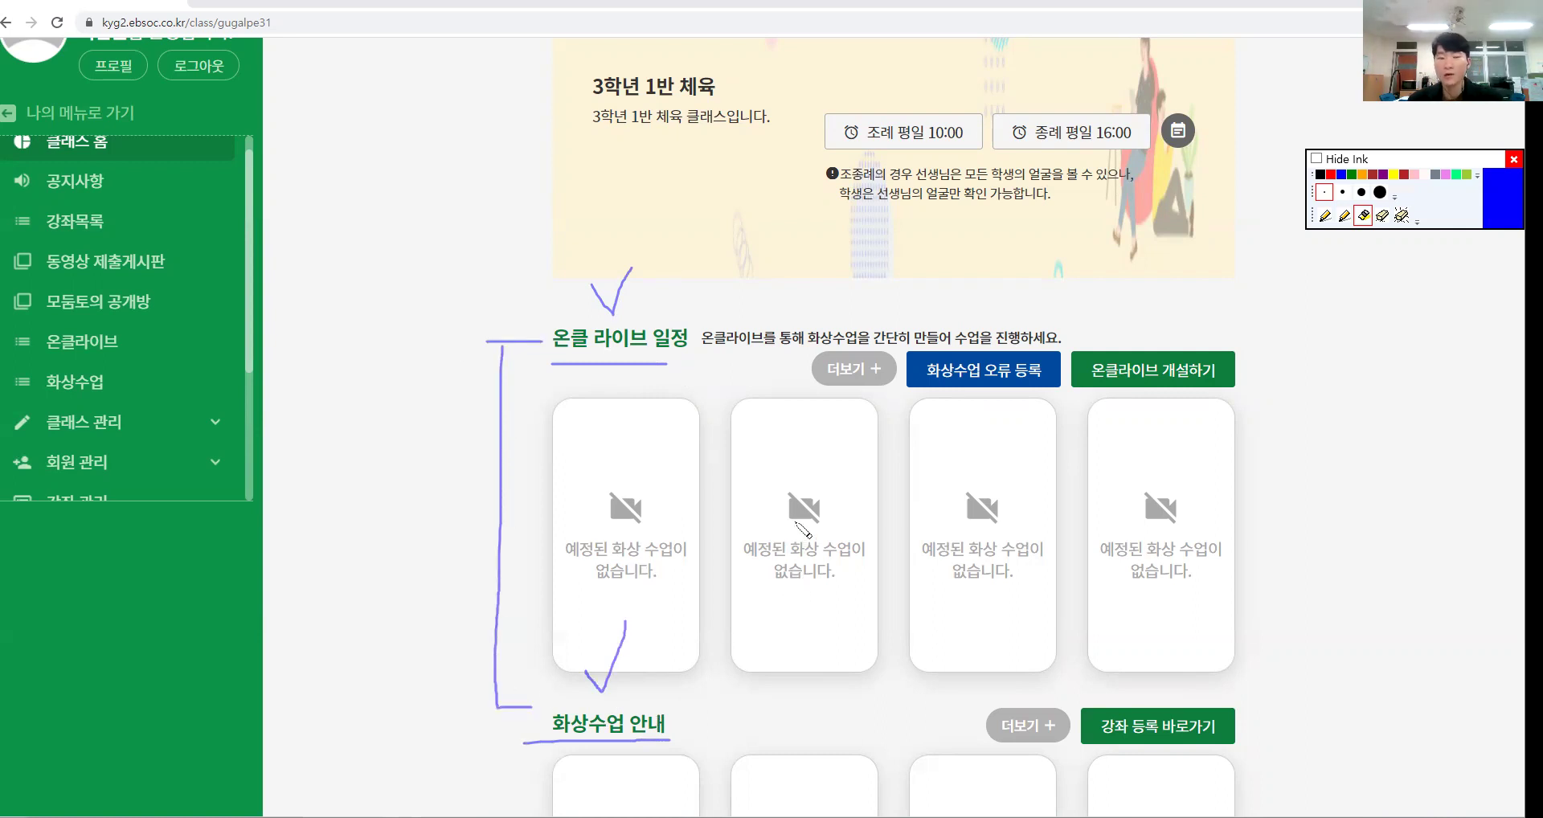
{"action": "key", "text": "ctrl+6"}
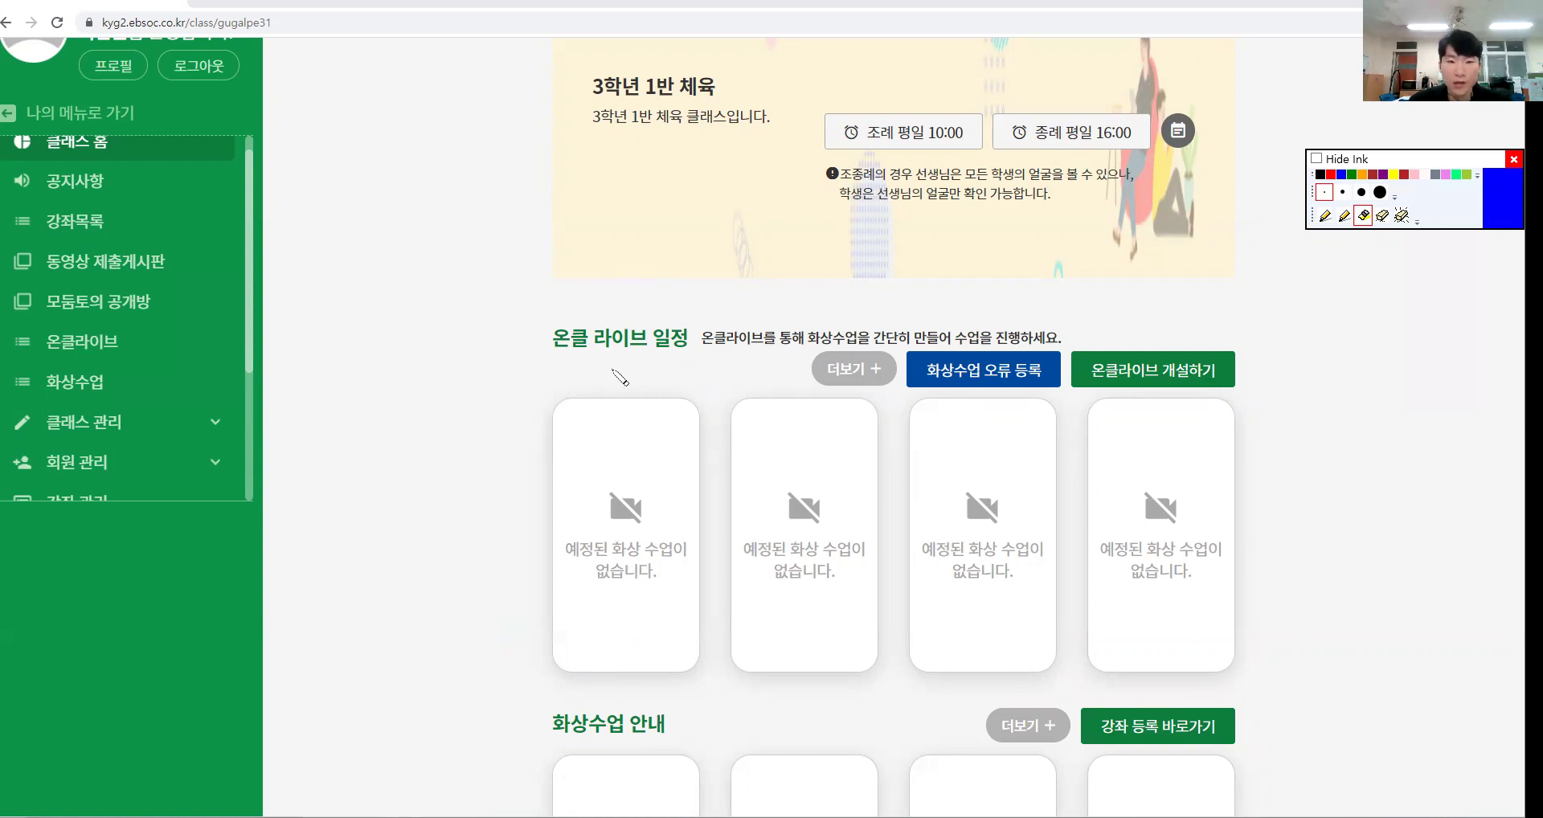
Circle the 온클 라이브 일정 heading in blue, handwrite "instant" above it, and clear the ink.
{"action": "mouse_move", "coordinate": [548, 362]}
{"action": "left_mouse_down"}
{"action": "mouse_move", "coordinate": [651, 297]}
{"action": "mouse_move", "coordinate": [726, 362]}
{"action": "mouse_move", "coordinate": [683, 374]}
{"action": "left_mouse_up"}
{"action": "mouse_move", "coordinate": [487, 215]}
{"action": "left_mouse_down"}
{"action": "mouse_move", "coordinate": [485, 277]}
{"action": "mouse_move", "coordinate": [514, 229]}
{"action": "mouse_move", "coordinate": [553, 277]}
{"action": "mouse_move", "coordinate": [565, 254]}
{"action": "mouse_move", "coordinate": [575, 277]}
{"action": "left_mouse_up"}
{"action": "mouse_move", "coordinate": [626, 209]}
{"action": "left_mouse_down"}
{"action": "mouse_move", "coordinate": [651, 275]}
{"action": "mouse_move", "coordinate": [655, 247]}
{"action": "mouse_move", "coordinate": [677, 245]}
{"action": "mouse_move", "coordinate": [715, 280]}
{"action": "left_mouse_up"}
{"action": "mouse_move", "coordinate": [738, 199]}
{"action": "left_mouse_down"}
{"action": "mouse_move", "coordinate": [755, 269]}
{"action": "mouse_move", "coordinate": [749, 231]}
{"action": "left_mouse_up"}
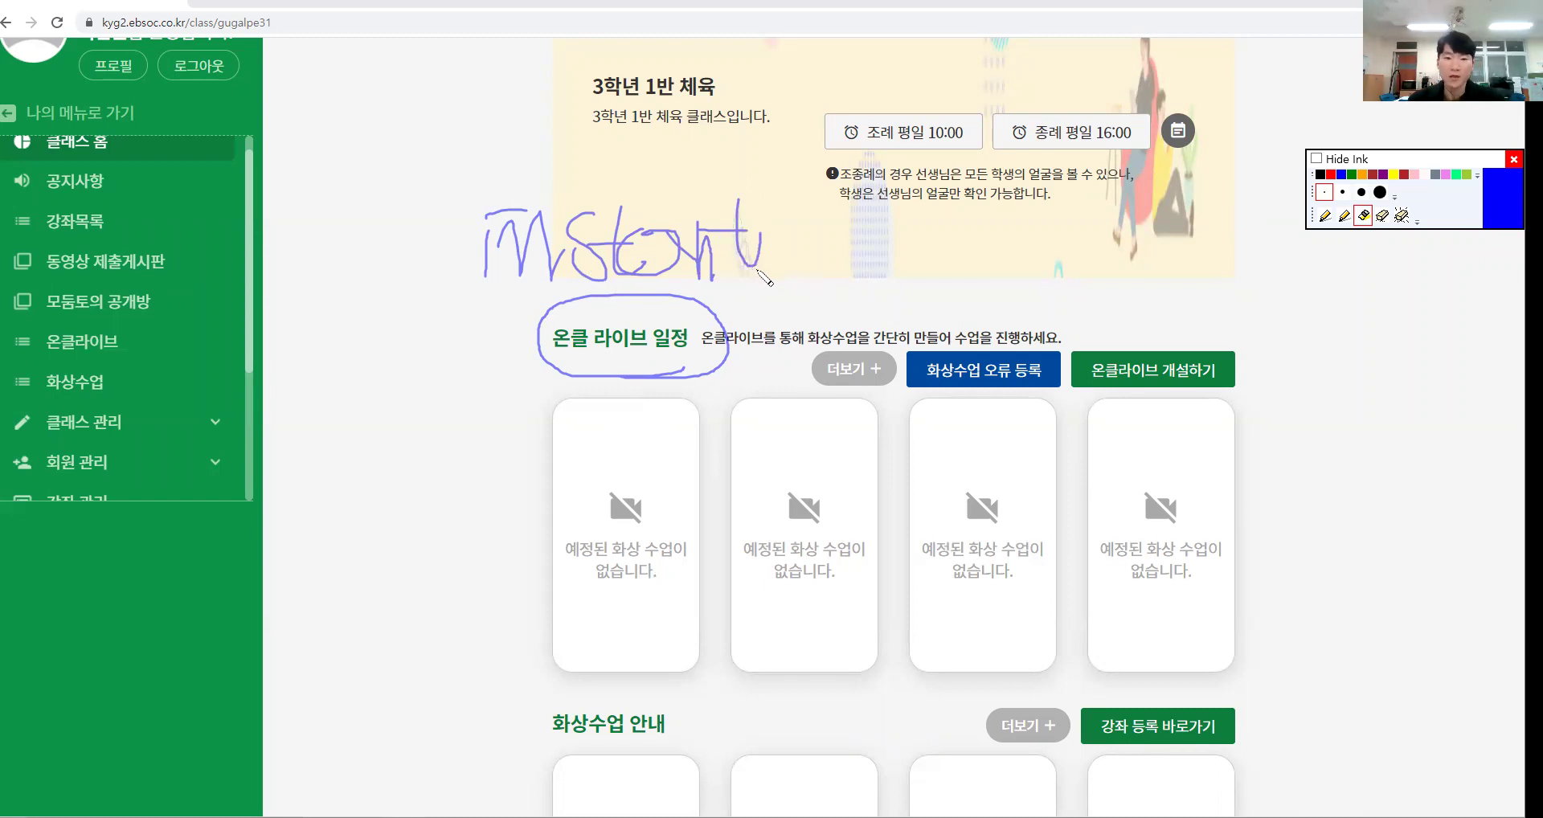
{"action": "key", "text": "ctrl+shift+6"}
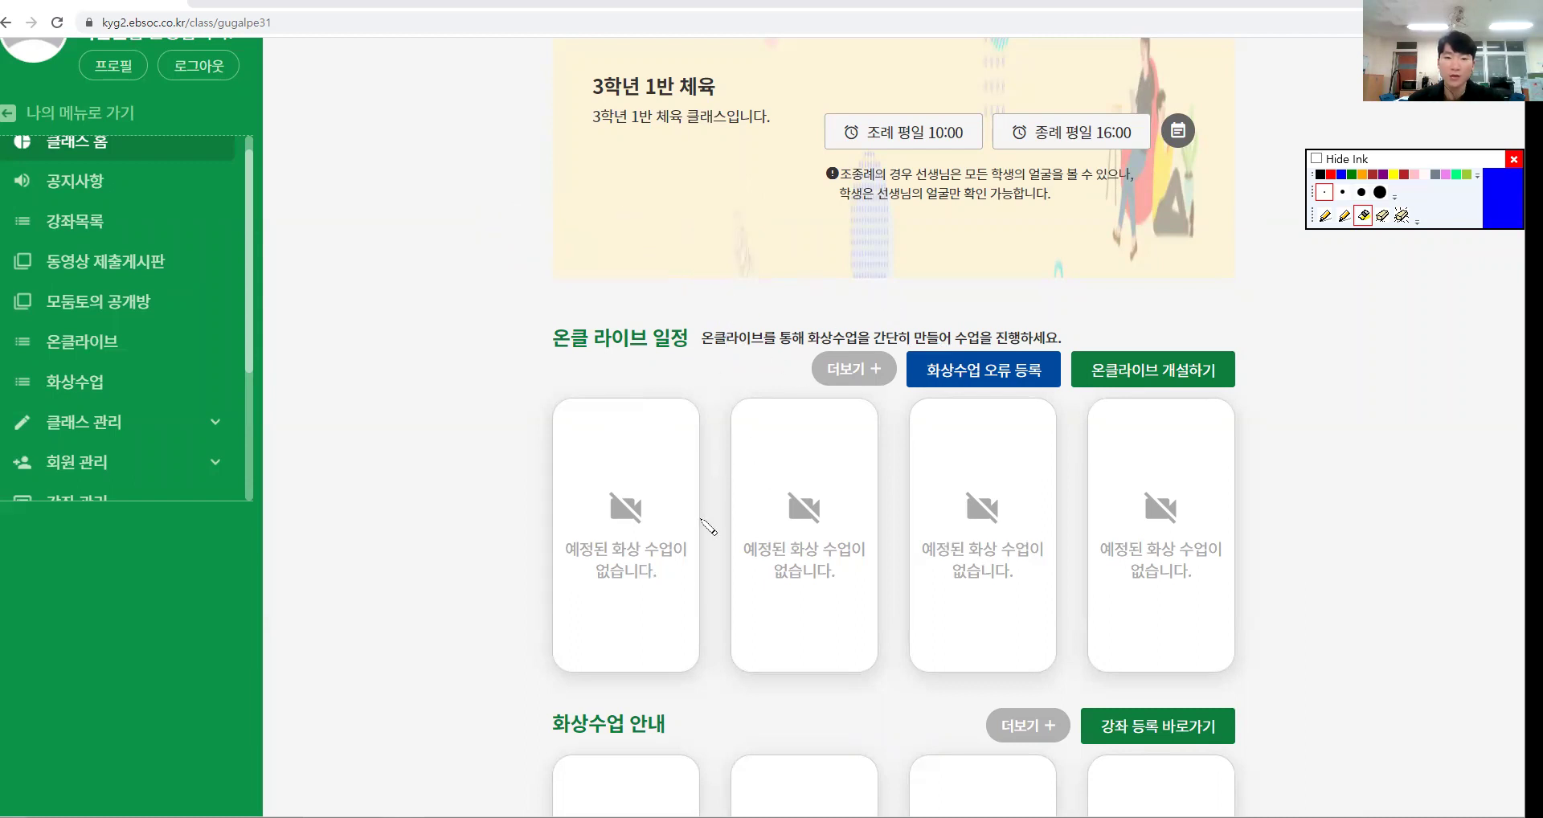
Circle the 화상수업 안내 heading in blue and draw an arrow from it to a handwritten, underlined "배포".
{"action": "mouse_move", "coordinate": [669, 754]}
{"action": "left_mouse_down"}
{"action": "mouse_move", "coordinate": [586, 653]}
{"action": "mouse_move", "coordinate": [637, 774]}
{"action": "left_mouse_up"}
{"action": "mouse_move", "coordinate": [654, 661]}
{"action": "left_mouse_down"}
{"action": "mouse_move", "coordinate": [753, 617]}
{"action": "mouse_move", "coordinate": [729, 651]}
{"action": "left_mouse_up"}
{"action": "mouse_move", "coordinate": [773, 597]}
{"action": "left_mouse_down"}
{"action": "mouse_move", "coordinate": [787, 671]}
{"action": "mouse_move", "coordinate": [798, 598]}
{"action": "mouse_move", "coordinate": [806, 646]}
{"action": "left_mouse_up"}
{"action": "mouse_move", "coordinate": [808, 631]}
{"action": "left_mouse_down"}
{"action": "mouse_move", "coordinate": [824, 624]}
{"action": "mouse_move", "coordinate": [819, 671]}
{"action": "left_mouse_up"}
{"action": "mouse_move", "coordinate": [831, 610]}
{"action": "left_mouse_down"}
{"action": "mouse_move", "coordinate": [860, 592]}
{"action": "mouse_move", "coordinate": [849, 621]}
{"action": "left_mouse_up"}
{"action": "mouse_move", "coordinate": [856, 603]}
{"action": "left_mouse_down"}
{"action": "mouse_move", "coordinate": [852, 661]}
{"action": "mouse_move", "coordinate": [872, 666]}
{"action": "left_mouse_up"}
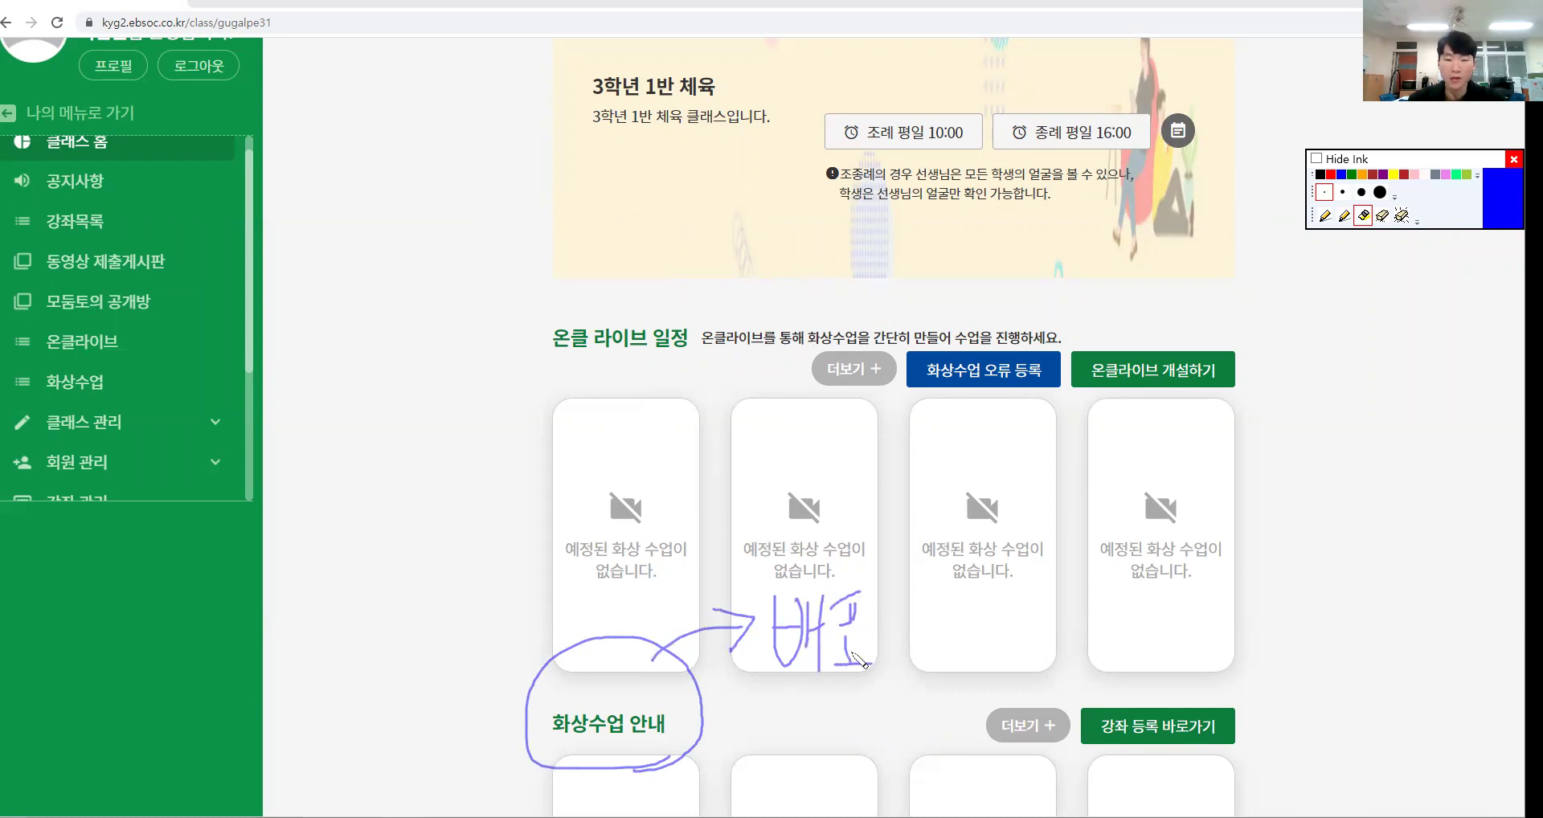
{"action": "left_click_drag", "start_coordinate": [762, 680], "coordinate": [844, 677]}
Extend the handwritten flow after "배포" with arrows to "보이게" and "학습이력".
{"action": "mouse_move", "coordinate": [864, 622]}
{"action": "left_mouse_down"}
{"action": "mouse_move", "coordinate": [934, 620]}
{"action": "mouse_move", "coordinate": [908, 655]}
{"action": "left_mouse_up"}
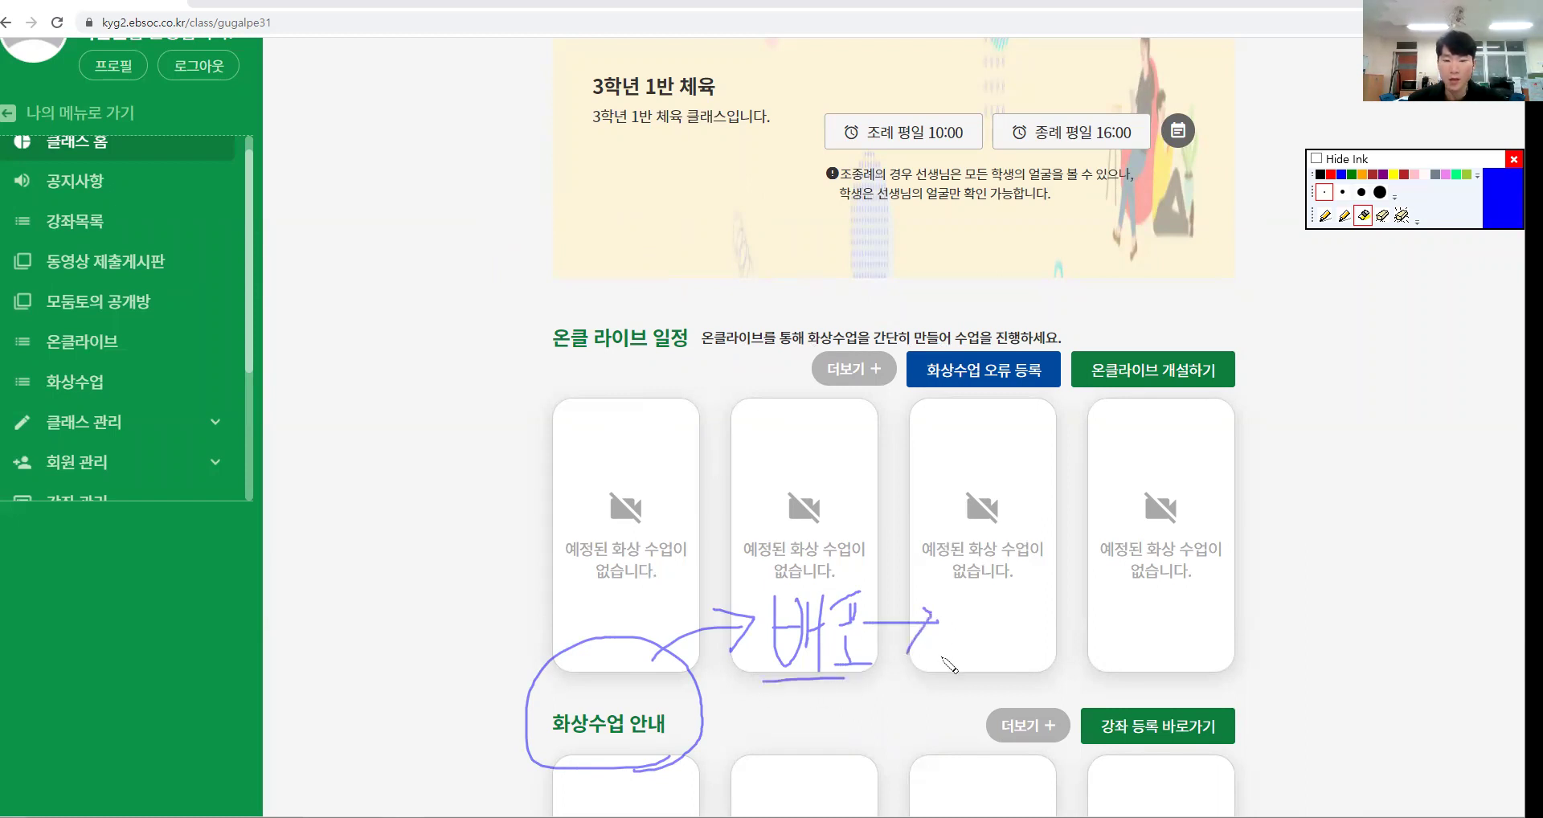
{"action": "mouse_move", "coordinate": [961, 595]}
{"action": "left_mouse_down"}
{"action": "mouse_move", "coordinate": [982, 635]}
{"action": "mouse_move", "coordinate": [1000, 588]}
{"action": "mouse_move", "coordinate": [997, 615]}
{"action": "left_mouse_up"}
{"action": "left_click_drag", "start_coordinate": [982, 635], "coordinate": [982, 649]}
{"action": "mouse_move", "coordinate": [970, 653]}
{"action": "left_mouse_down"}
{"action": "mouse_move", "coordinate": [1003, 652]}
{"action": "mouse_move", "coordinate": [1022, 619]}
{"action": "mouse_move", "coordinate": [1077, 642]}
{"action": "left_mouse_up"}
{"action": "left_click_drag", "start_coordinate": [1083, 628], "coordinate": [1092, 626]}
{"action": "mouse_move", "coordinate": [1093, 612]}
{"action": "left_mouse_down"}
{"action": "mouse_move", "coordinate": [1116, 671]}
{"action": "mouse_move", "coordinate": [1208, 624]}
{"action": "mouse_move", "coordinate": [1200, 644]}
{"action": "left_mouse_up"}
{"action": "mouse_move", "coordinate": [1236, 577]}
{"action": "left_mouse_down"}
{"action": "mouse_move", "coordinate": [1270, 604]}
{"action": "mouse_move", "coordinate": [1254, 634]}
{"action": "mouse_move", "coordinate": [1279, 619]}
{"action": "mouse_move", "coordinate": [1259, 666]}
{"action": "left_mouse_up"}
{"action": "mouse_move", "coordinate": [1314, 576]}
{"action": "left_mouse_down"}
{"action": "mouse_move", "coordinate": [1274, 634]}
{"action": "mouse_move", "coordinate": [1338, 625]}
{"action": "mouse_move", "coordinate": [1318, 671]}
{"action": "left_mouse_up"}
{"action": "left_click_drag", "start_coordinate": [1338, 612], "coordinate": [1364, 673]}
{"action": "left_click_drag", "start_coordinate": [1381, 607], "coordinate": [1413, 632]}
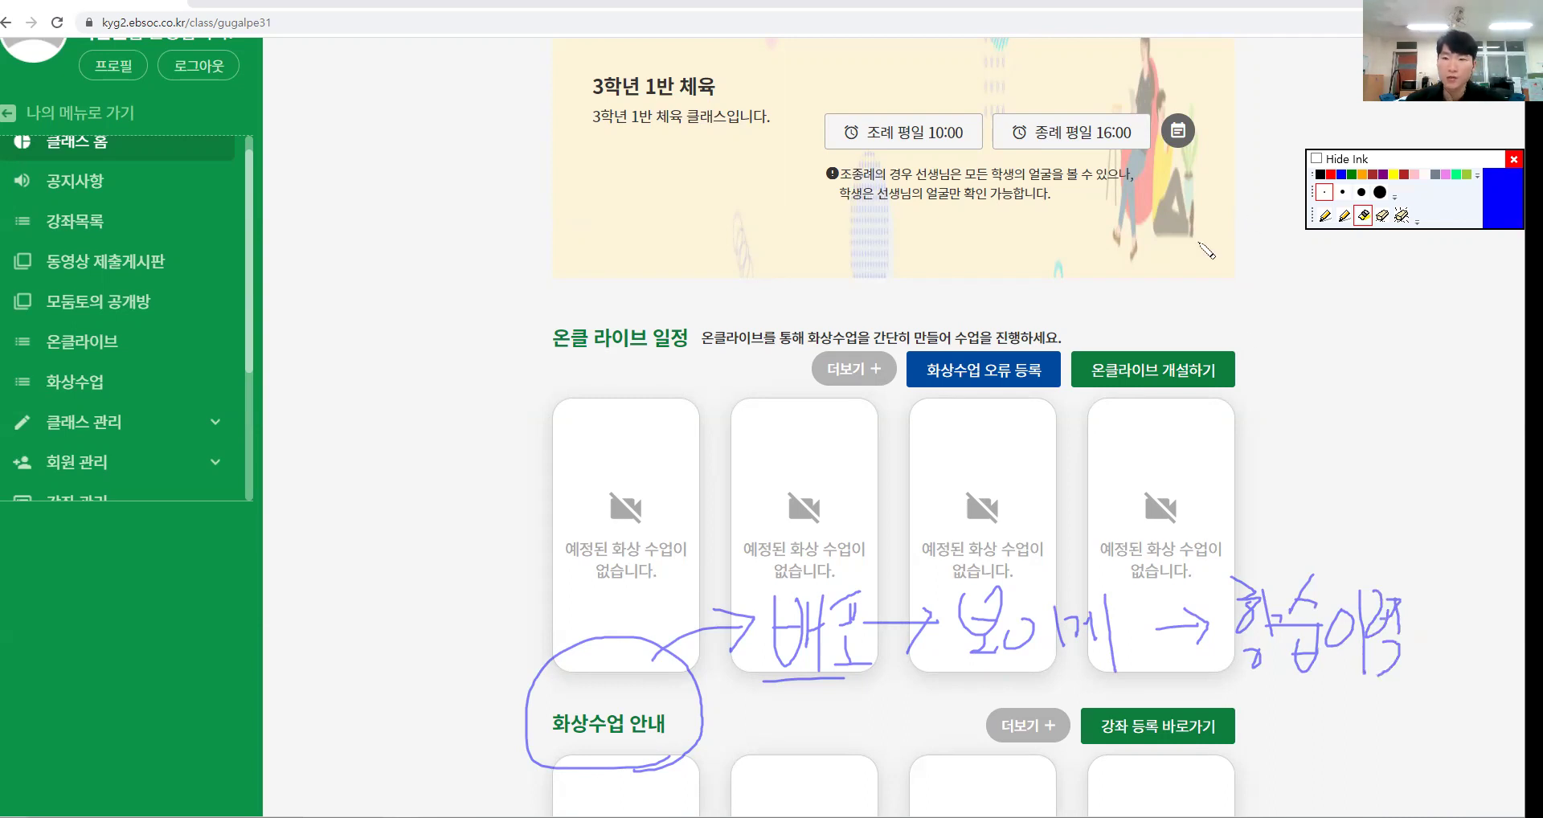
Circle 온클 라이브 일정 in red ink, connect it to a cross over the handwritten "학습이력", and clear all ink.
{"action": "left_click", "coordinate": [1332, 175]}
{"action": "mouse_move", "coordinate": [689, 416]}
{"action": "left_mouse_down"}
{"action": "mouse_move", "coordinate": [608, 271]}
{"action": "mouse_move", "coordinate": [703, 420]}
{"action": "left_mouse_up"}
{"action": "mouse_move", "coordinate": [778, 319]}
{"action": "left_mouse_down"}
{"action": "mouse_move", "coordinate": [1133, 413]}
{"action": "mouse_move", "coordinate": [1311, 532]}
{"action": "left_mouse_up"}
{"action": "left_click_drag", "start_coordinate": [1445, 476], "coordinate": [1238, 665]}
{"action": "left_click_drag", "start_coordinate": [1238, 563], "coordinate": [1384, 664]}
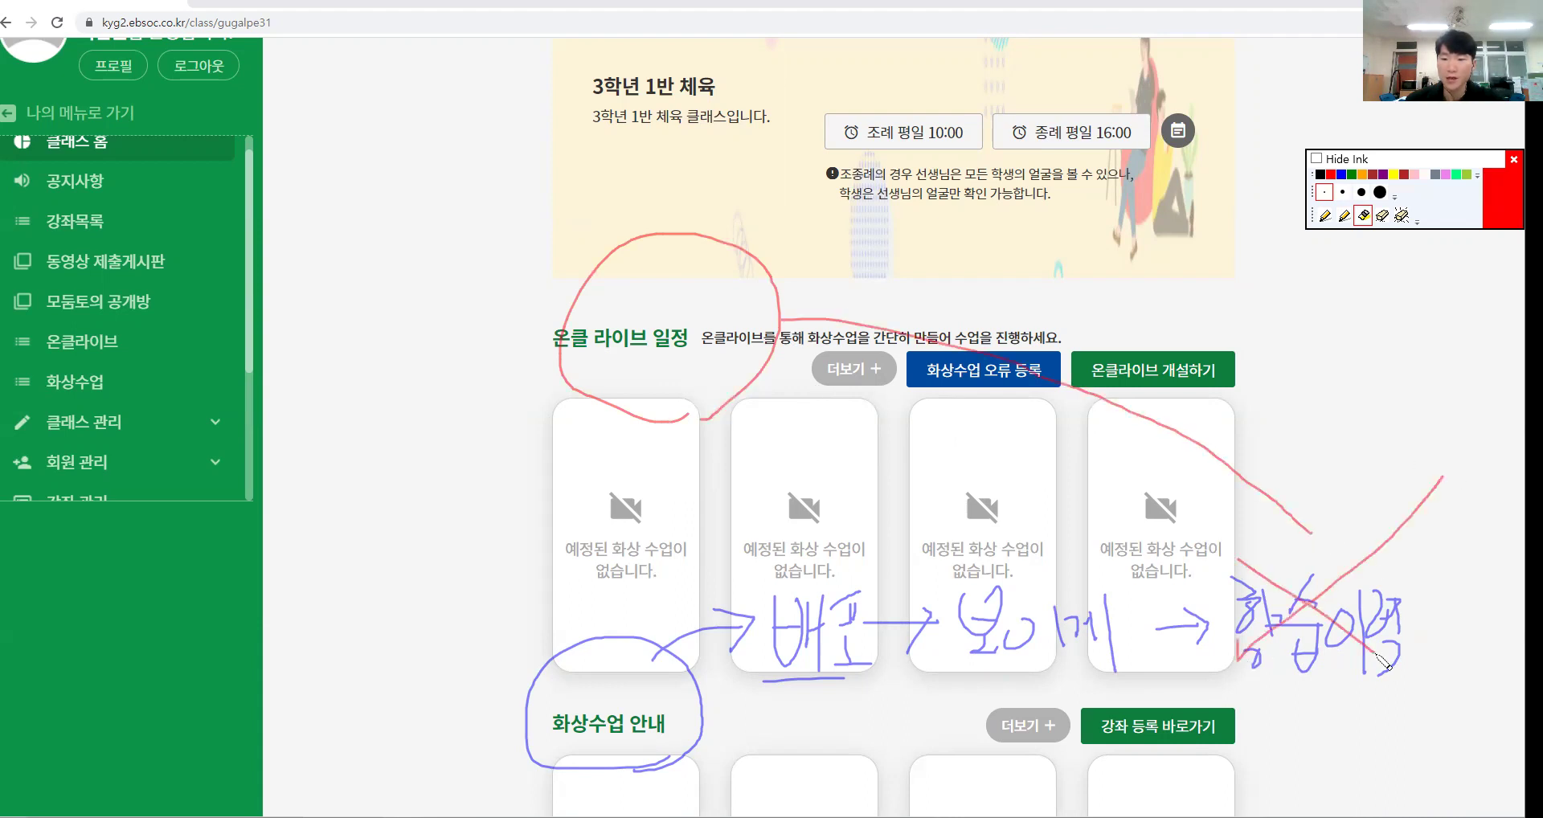
{"action": "key", "text": "ctrl+6"}
Circle 온클 라이브 일정 in red, draw a triangle with an outgoing arrow around 화상수업 안내, and clear the marks.
{"action": "mouse_move", "coordinate": [611, 373]}
{"action": "left_mouse_down"}
{"action": "mouse_move", "coordinate": [665, 302]}
{"action": "mouse_move", "coordinate": [655, 370]}
{"action": "mouse_move", "coordinate": [599, 368]}
{"action": "left_mouse_up"}
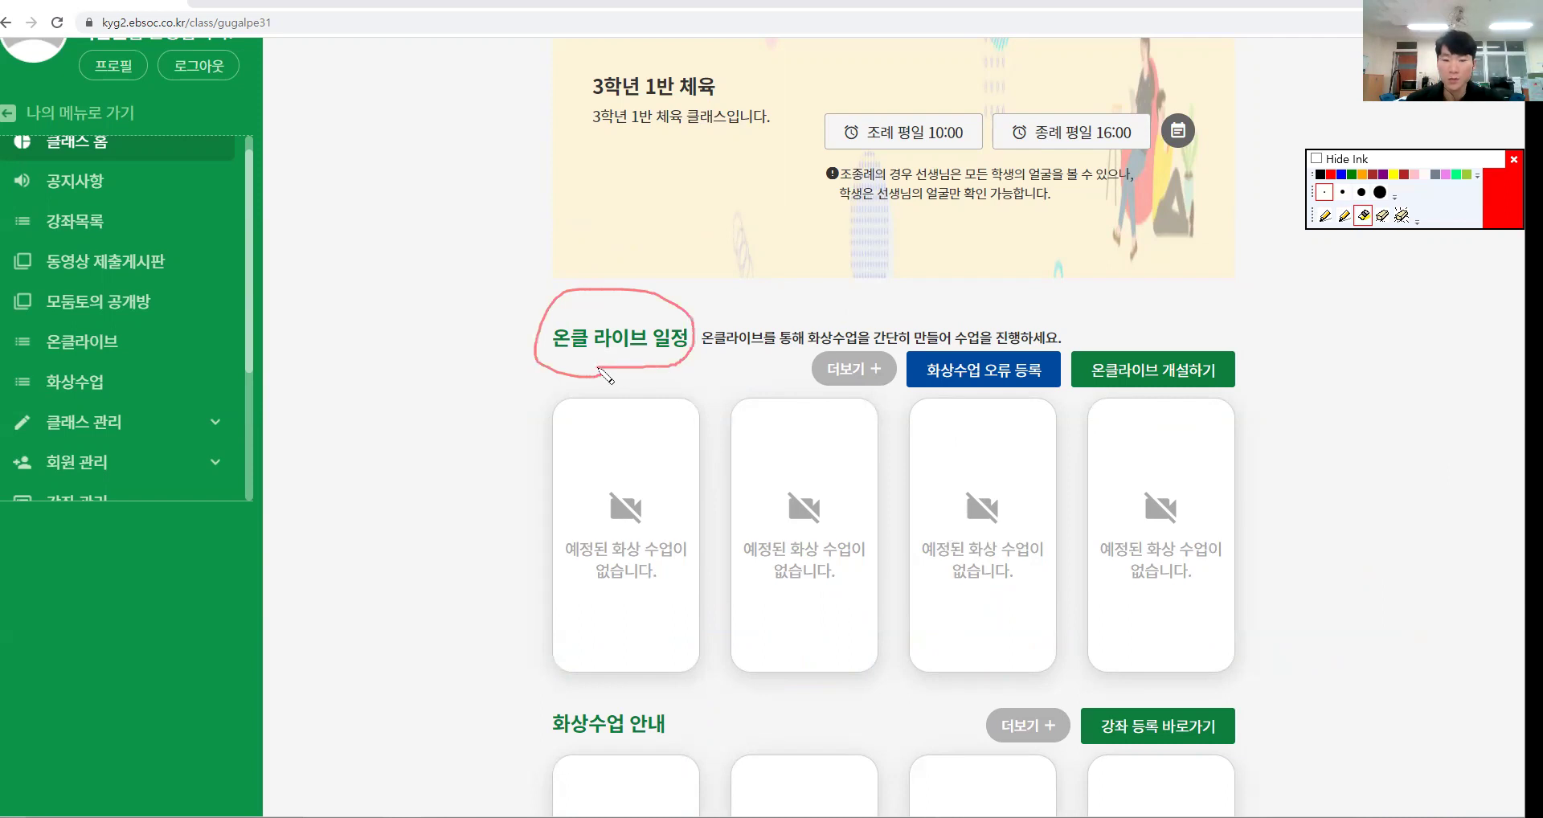
{"action": "mouse_move", "coordinate": [619, 656]}
{"action": "left_mouse_down"}
{"action": "mouse_move", "coordinate": [540, 775]}
{"action": "mouse_move", "coordinate": [713, 781]}
{"action": "mouse_move", "coordinate": [635, 654]}
{"action": "mouse_move", "coordinate": [1057, 706]}
{"action": "mouse_move", "coordinate": [1031, 726]}
{"action": "left_mouse_up"}
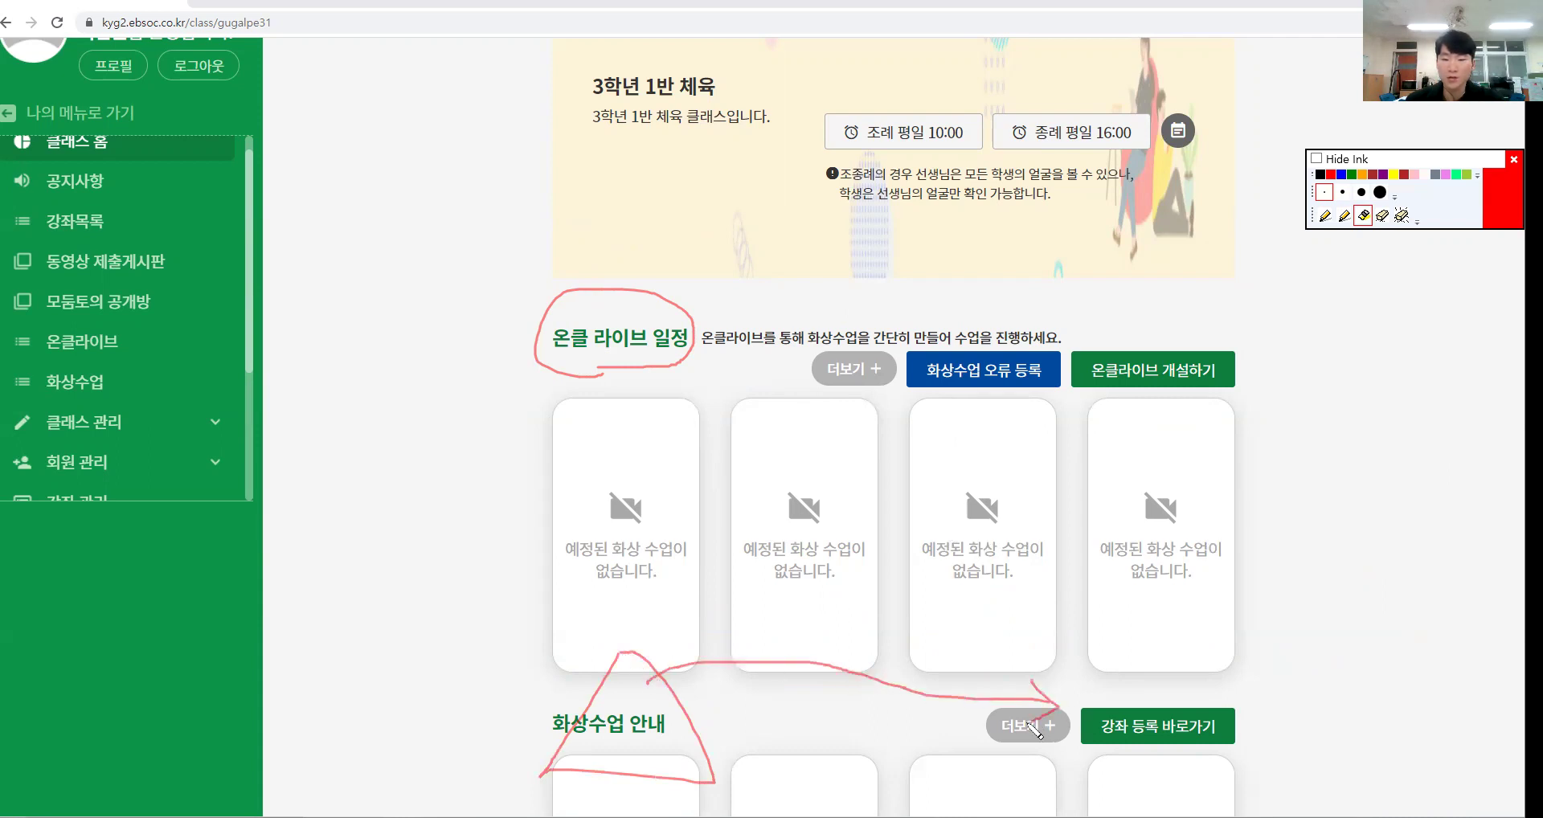
{"action": "key", "text": "ctrl+shift+6"}
{"action": "key", "text": "ctrl+shift+2"}
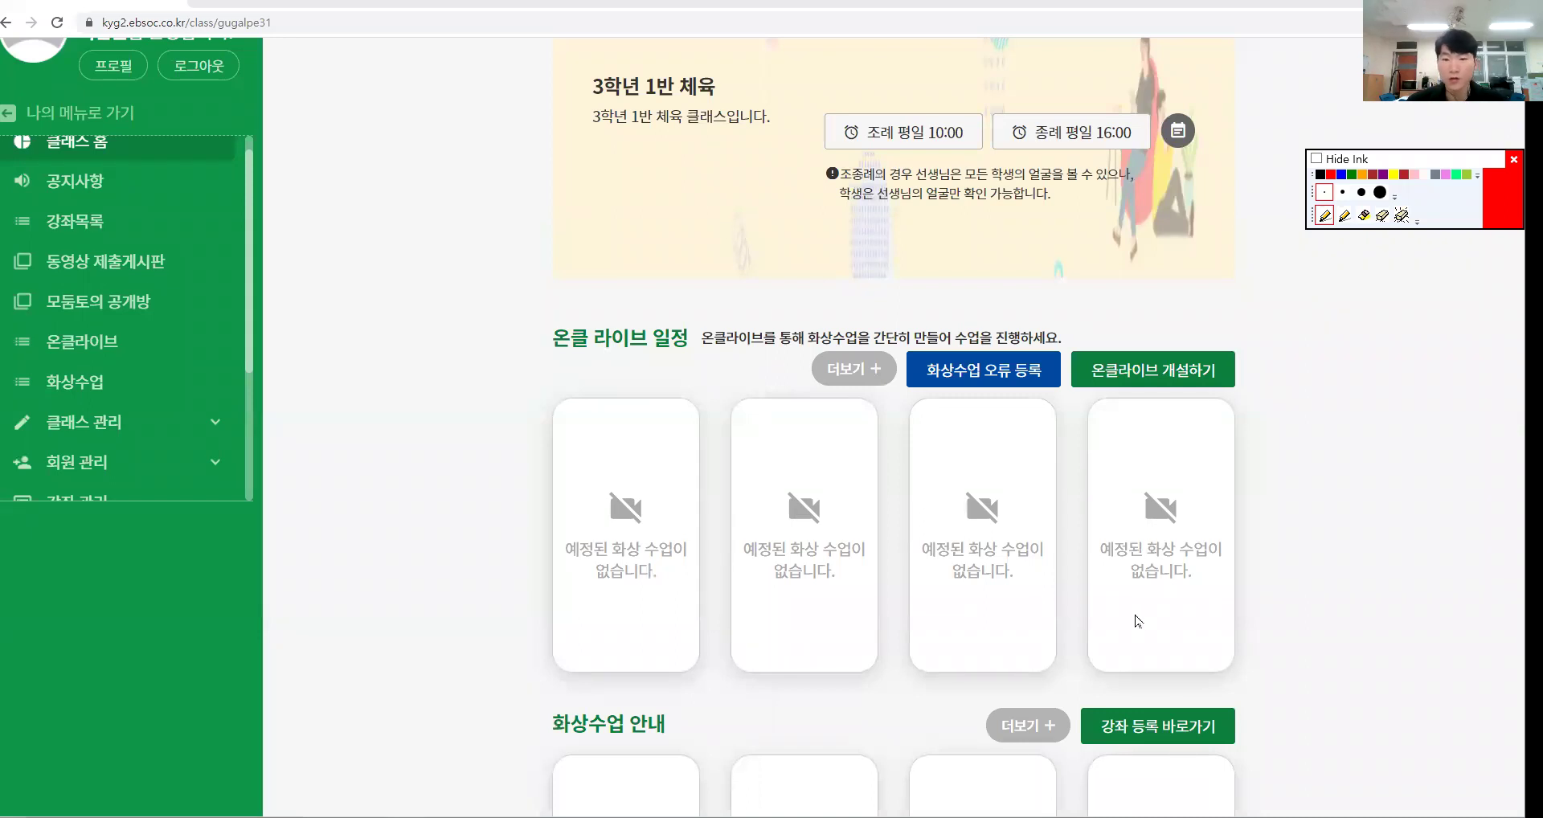
Draw one more red mark at the 화상수업 안내 section and clear it.
{"action": "key", "text": "ctrl+shift+4"}
{"action": "mouse_move", "coordinate": [727, 760]}
{"action": "left_mouse_down"}
{"action": "mouse_move", "coordinate": [612, 658]}
{"action": "mouse_move", "coordinate": [763, 765]}
{"action": "left_mouse_up"}
{"action": "key", "text": "ctrl+shift+6"}
{"action": "key", "text": "ctrl+shift+2"}
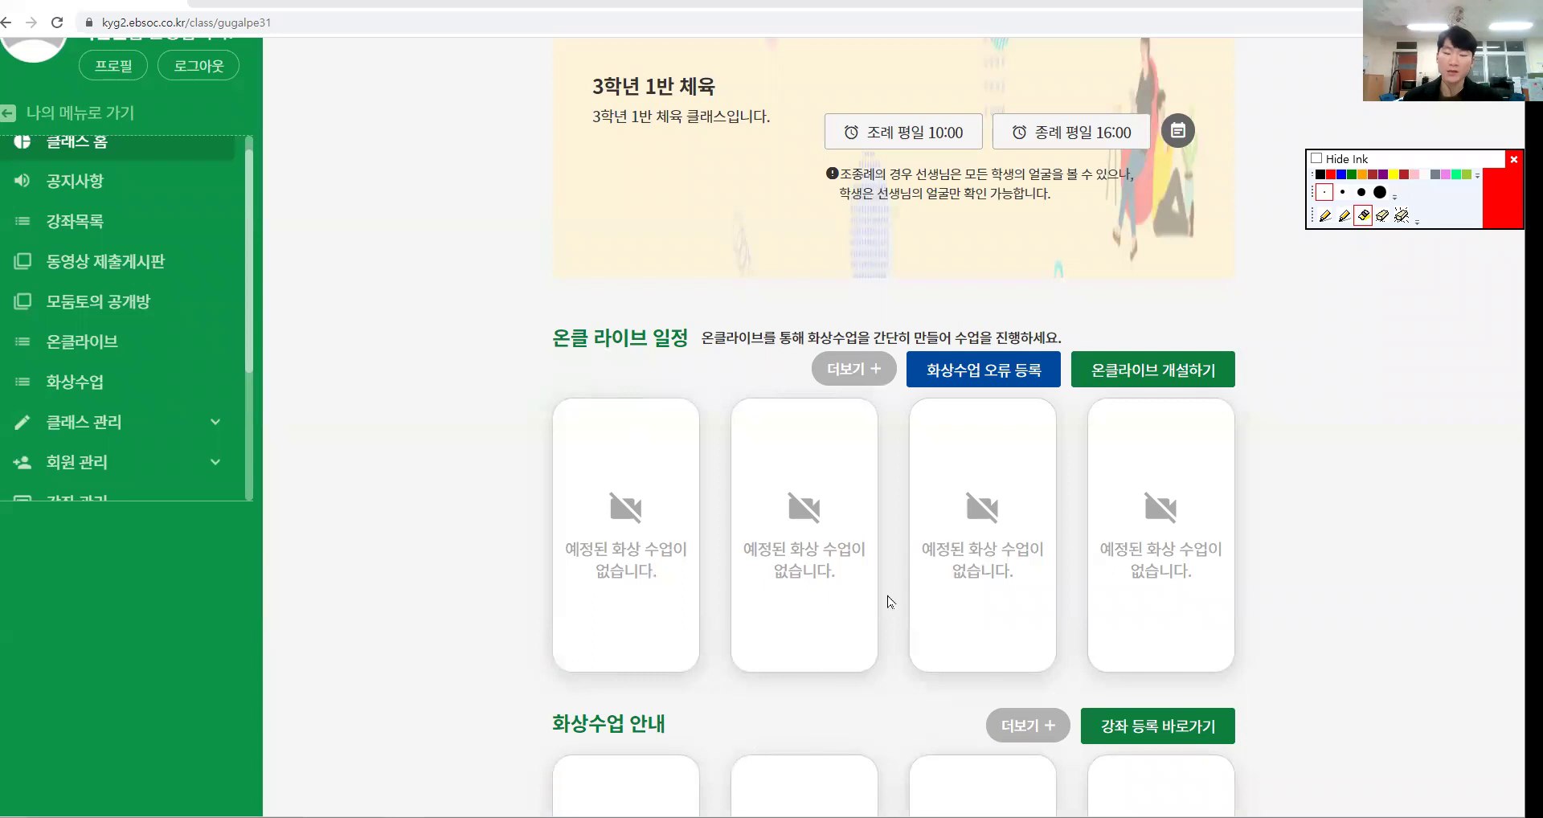
Circle 학교 공지, underline 클래스 공지 and circle its 필독 notice in red ink, then clear the marks.
{"action": "scroll", "coordinate": [894, 529], "scroll_direction": "down", "scroll_amount": 8}
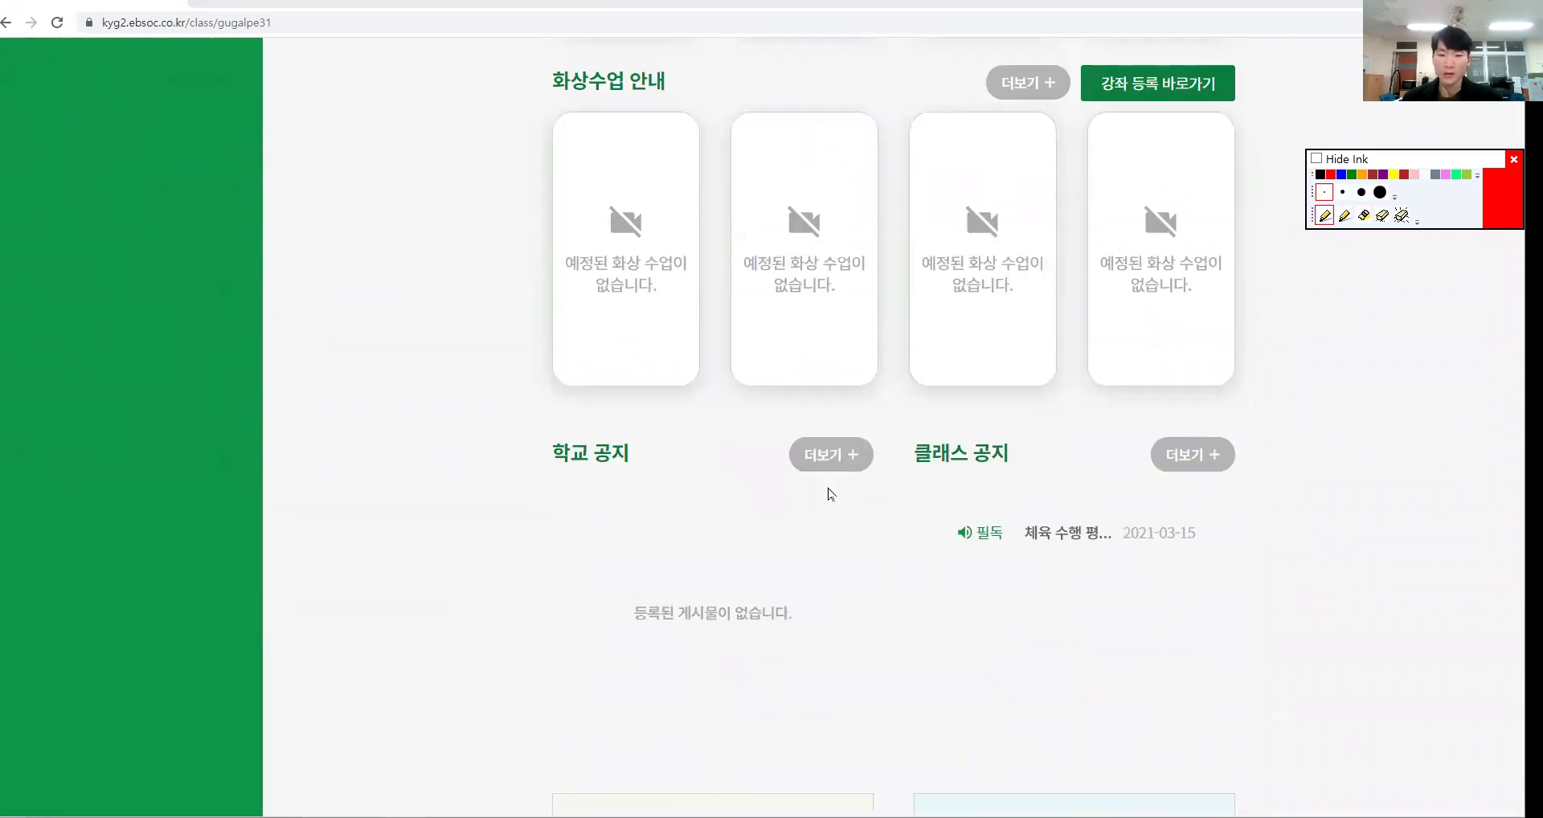
{"action": "triple_click", "coordinate": [570, 74]}
{"action": "key", "text": "ctrl+shift+4"}
{"action": "mouse_move", "coordinate": [620, 496]}
{"action": "left_mouse_down"}
{"action": "mouse_move", "coordinate": [506, 429]}
{"action": "mouse_move", "coordinate": [665, 441]}
{"action": "mouse_move", "coordinate": [609, 521]}
{"action": "left_mouse_up"}
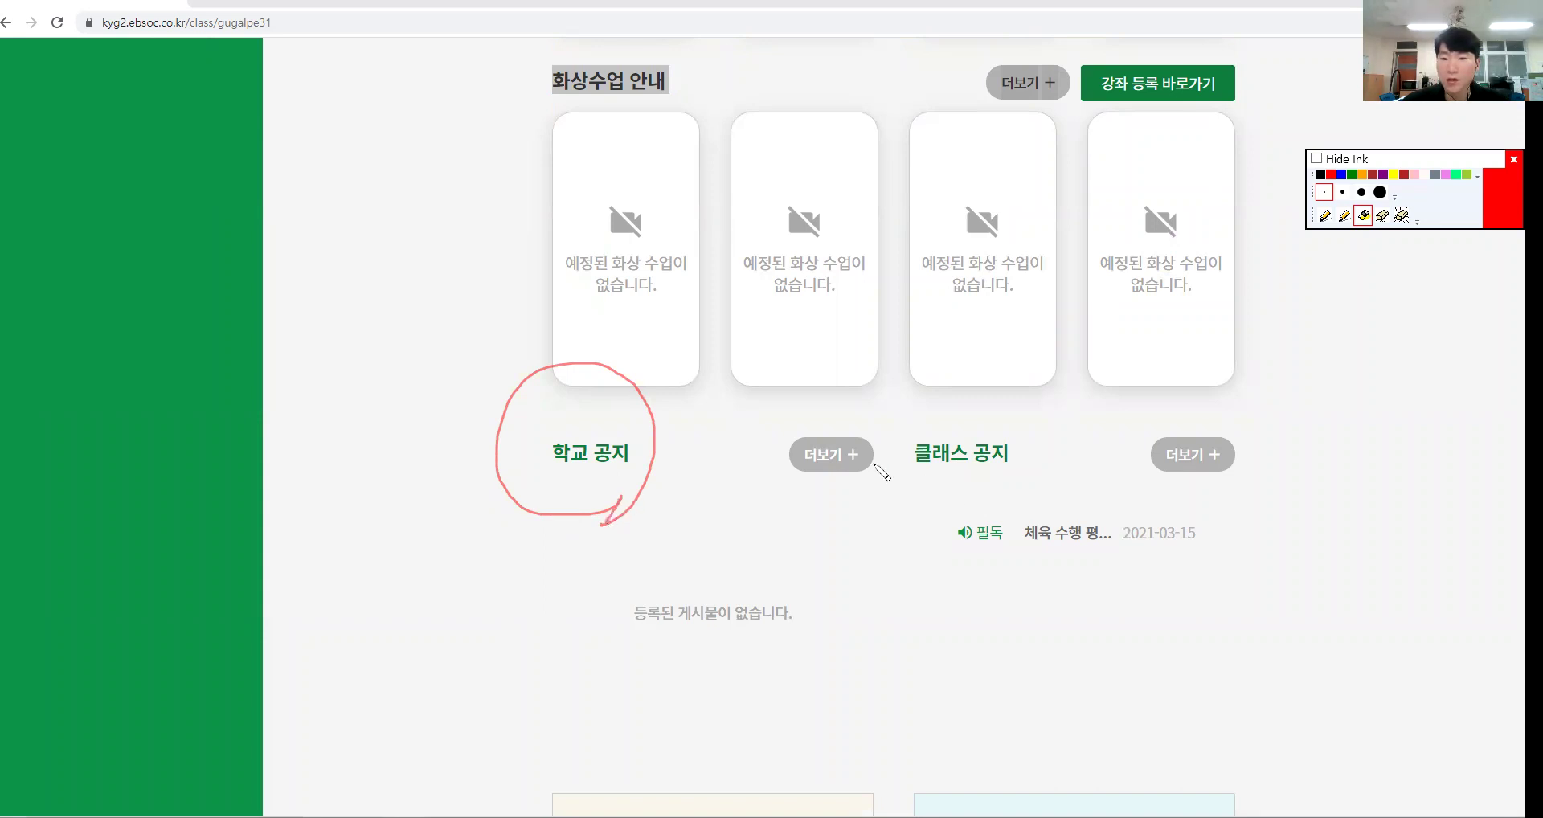
{"action": "left_click_drag", "start_coordinate": [909, 473], "coordinate": [989, 475]}
{"action": "mouse_move", "coordinate": [1131, 574]}
{"action": "left_mouse_down"}
{"action": "mouse_move", "coordinate": [1062, 475]}
{"action": "mouse_move", "coordinate": [1087, 575]}
{"action": "left_mouse_up"}
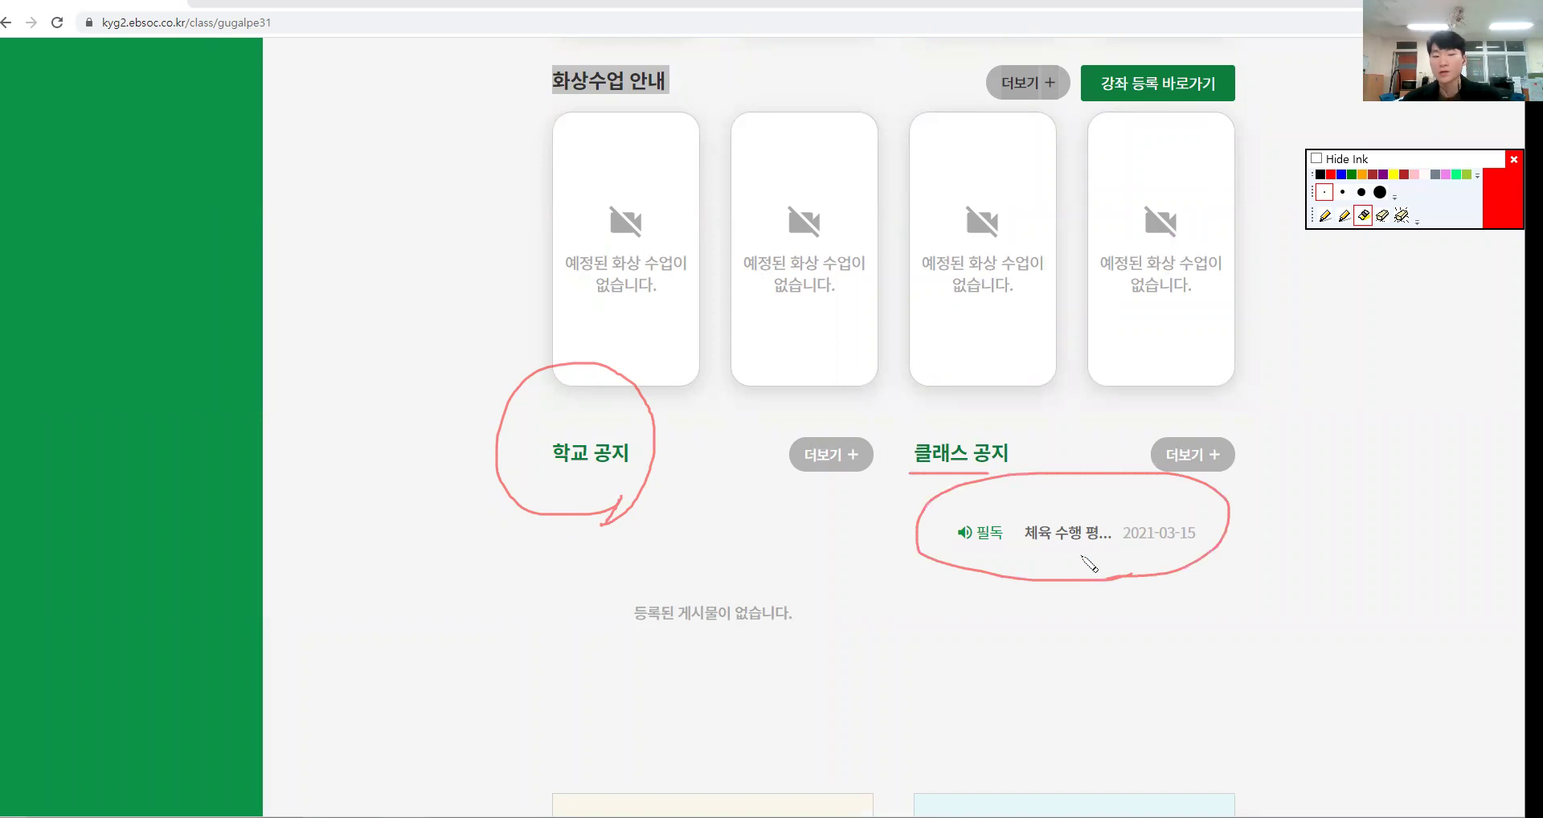
{"action": "key", "text": "ctrl+shift+6"}
{"action": "key", "text": "ctrl+shift+2"}
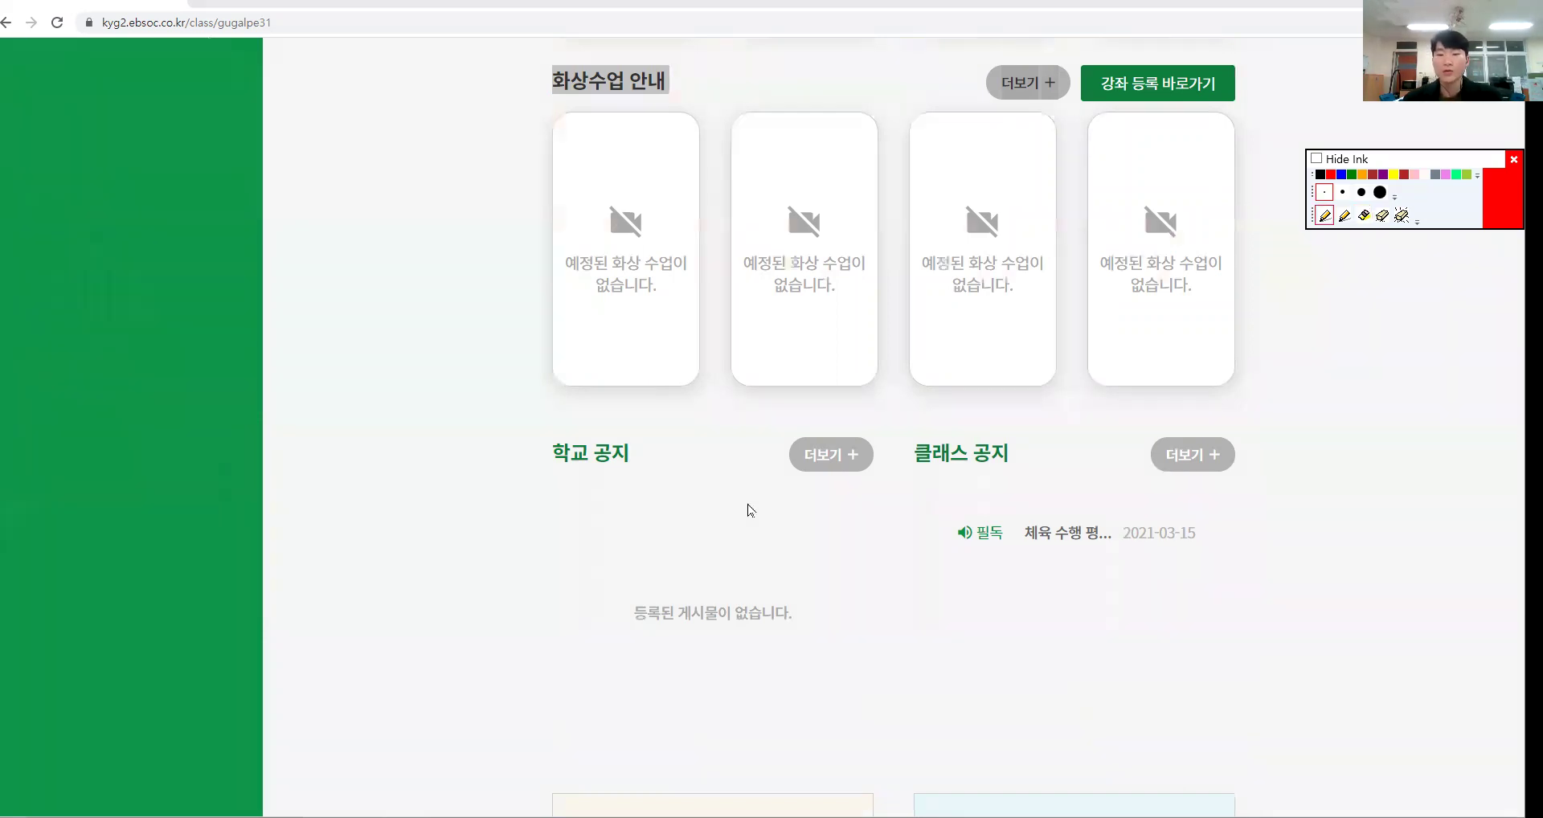
Underline the 공지사항 menu entry in red, draw a stroke across the class home page, and clear the ink.
{"action": "scroll", "coordinate": [130, 412], "scroll_direction": "up", "scroll_amount": 9}
{"action": "key", "text": "ctrl+shift+4"}
{"action": "left_click_drag", "start_coordinate": [113, 275], "coordinate": [57, 279]}
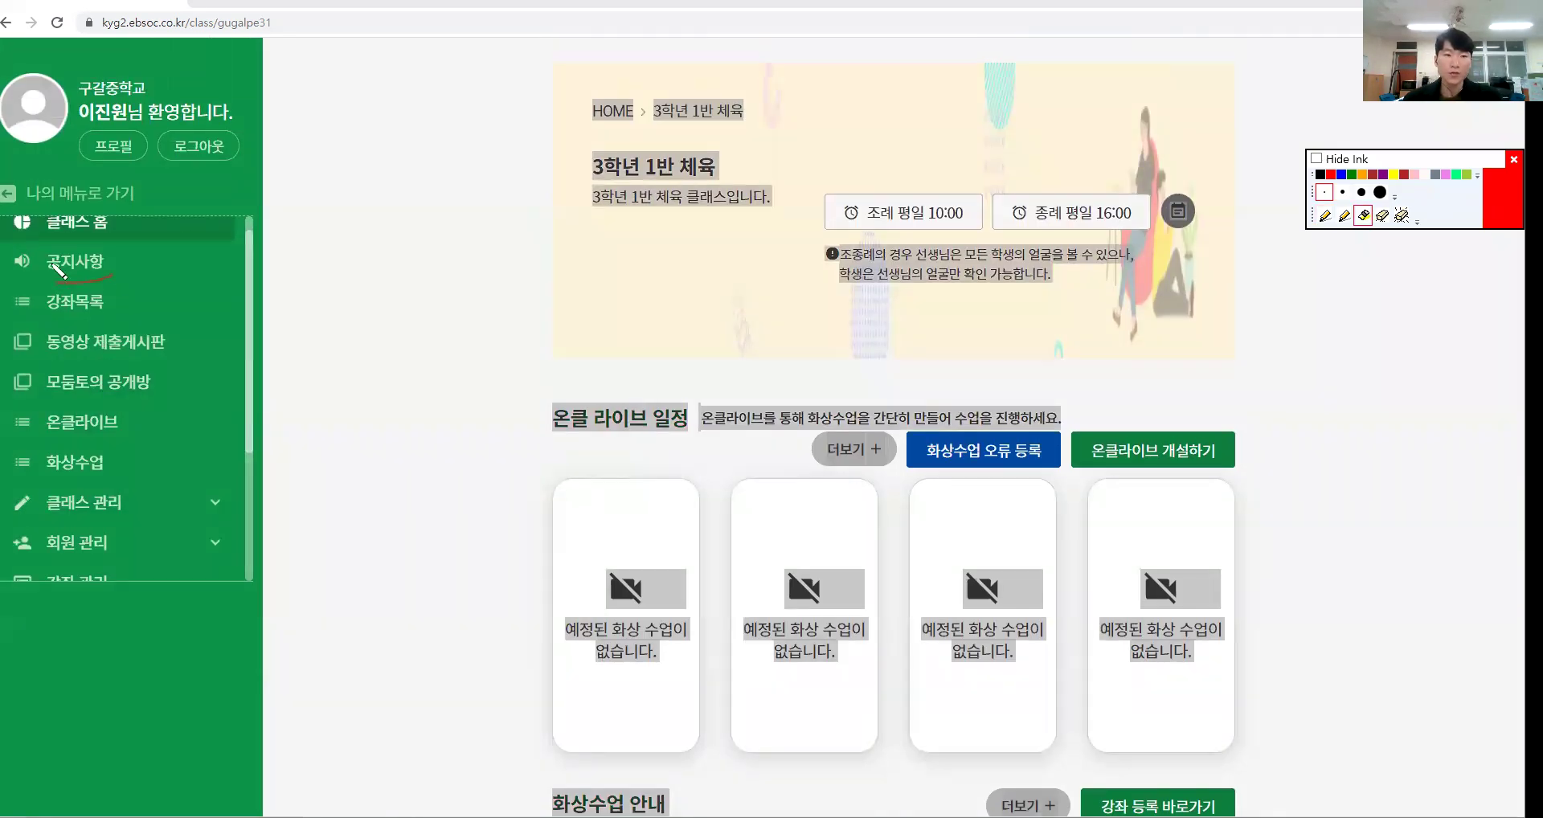
{"action": "left_click_drag", "start_coordinate": [461, 345], "coordinate": [807, 692]}
{"action": "key", "text": "ctrl+shift+6"}
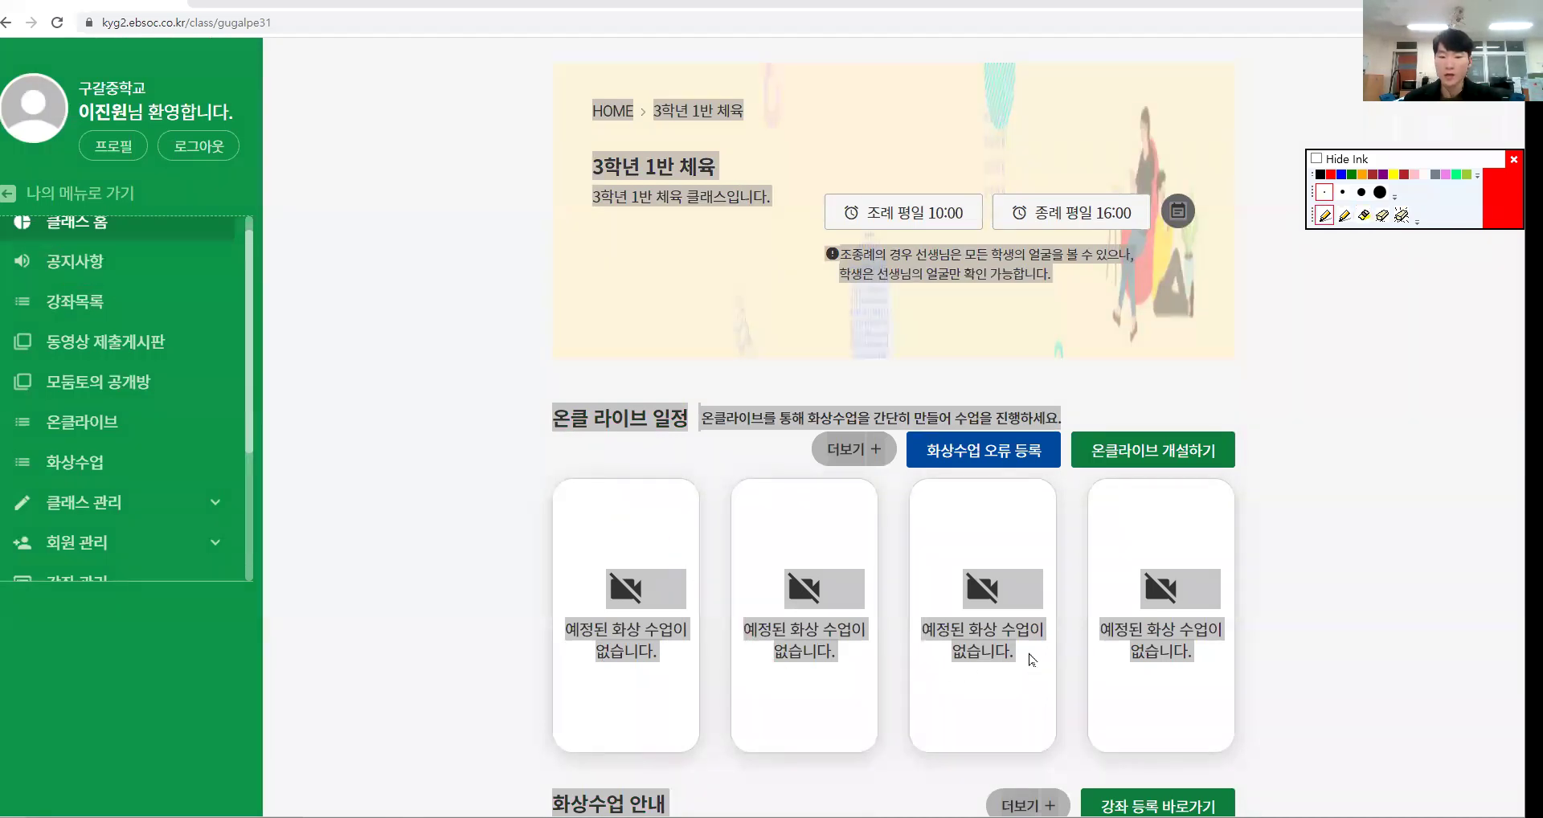
Mark the 클래스 공지 heading and its 필독 notice with red ink, clearing each mark.
{"action": "scroll", "coordinate": [1033, 667], "scroll_direction": "down", "scroll_amount": 2}
{"action": "scroll", "coordinate": [1302, 589], "scroll_direction": "down", "scroll_amount": 5}
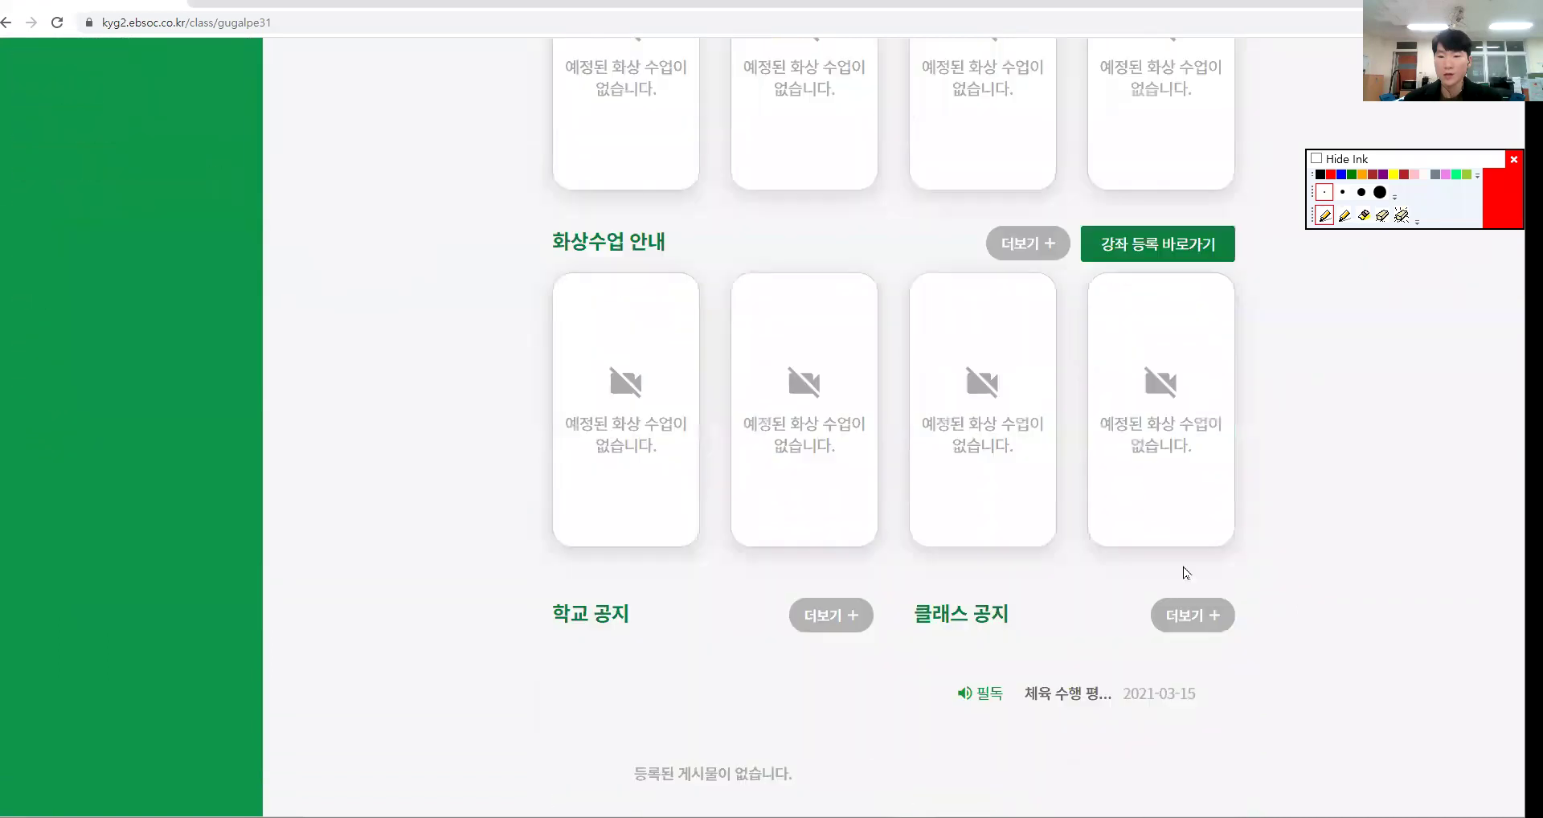
{"action": "mouse_move", "coordinate": [1022, 661]}
{"action": "left_mouse_down"}
{"action": "mouse_move", "coordinate": [1202, 658]}
{"action": "mouse_move", "coordinate": [1027, 668]}
{"action": "left_mouse_up"}
{"action": "key", "text": "Escape"}
{"action": "left_click_drag", "start_coordinate": [1009, 723], "coordinate": [1037, 695]}
{"action": "key", "text": "Escape"}
{"action": "mouse_move", "coordinate": [1169, 712]}
{"action": "left_mouse_down"}
{"action": "mouse_move", "coordinate": [1240, 687]}
{"action": "mouse_move", "coordinate": [1144, 723]}
{"action": "left_mouse_up"}
{"action": "key", "text": "Escape"}
{"action": "key", "text": "ctrl+shift+2"}
{"action": "scroll", "coordinate": [924, 528], "scroll_direction": "up", "scroll_amount": 10}
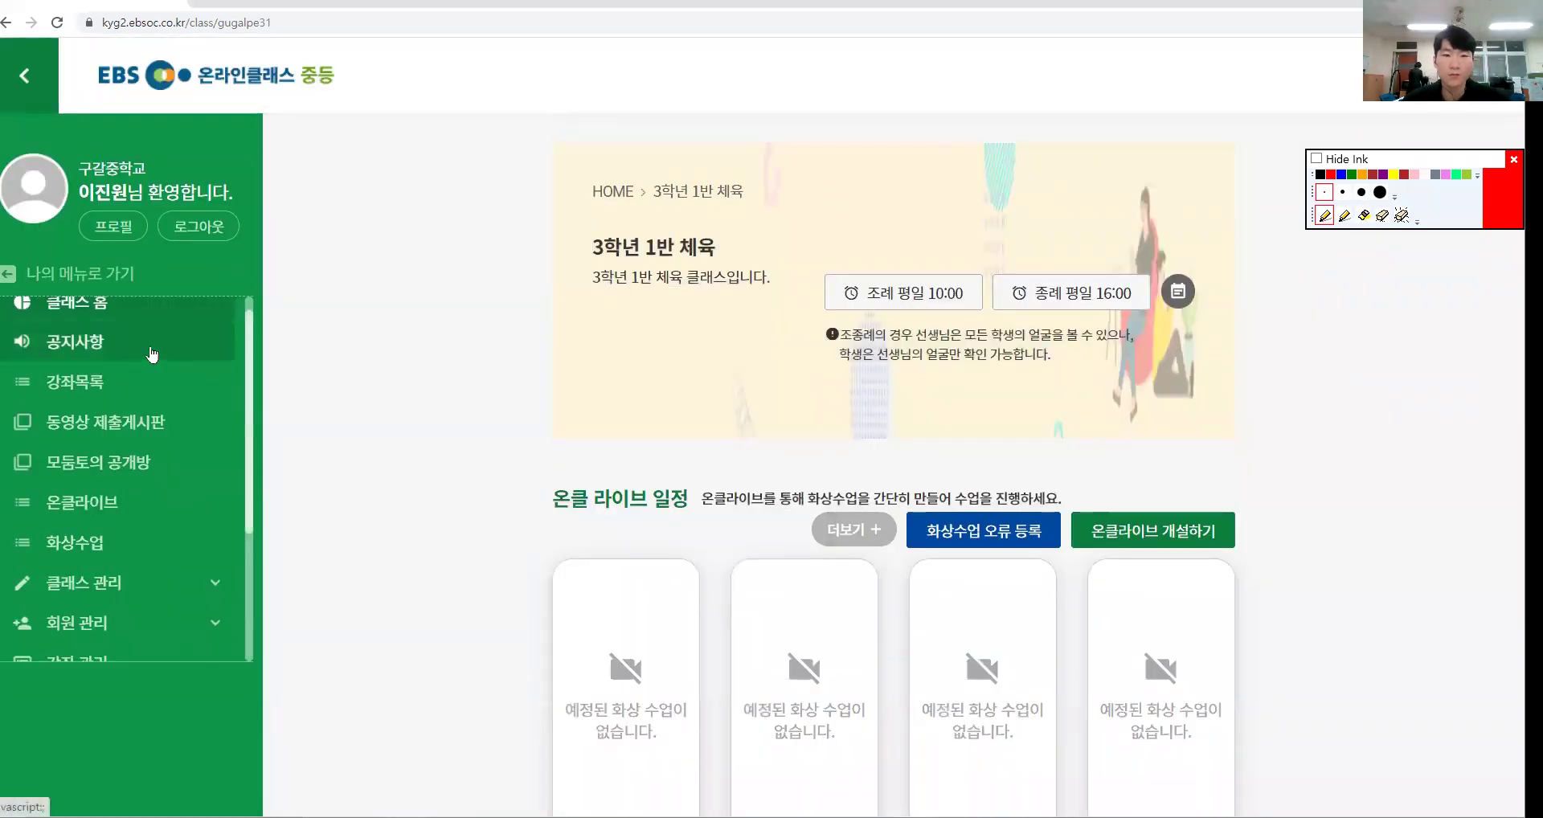
Tick the 공지사항 menu entry in red ink, clear the tick, and open the class's 공지사항 page.
{"action": "key", "text": "ctrl+shift+4"}
{"action": "mouse_move", "coordinate": [143, 332]}
{"action": "left_mouse_down"}
{"action": "mouse_move", "coordinate": [148, 369]}
{"action": "mouse_move", "coordinate": [155, 334]}
{"action": "left_mouse_up"}
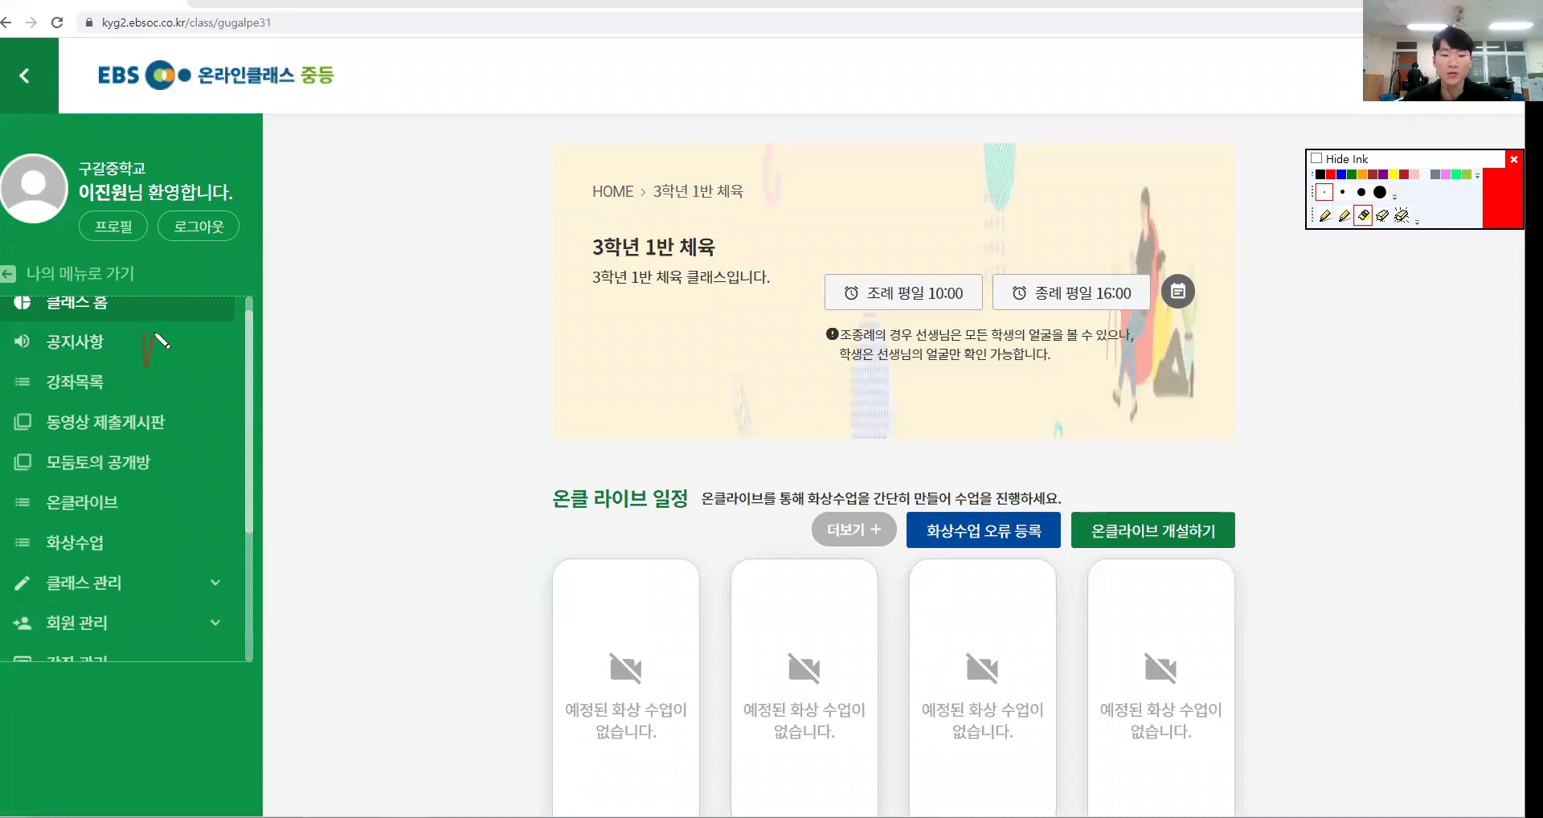
{"action": "left_click", "coordinate": [109, 342]}
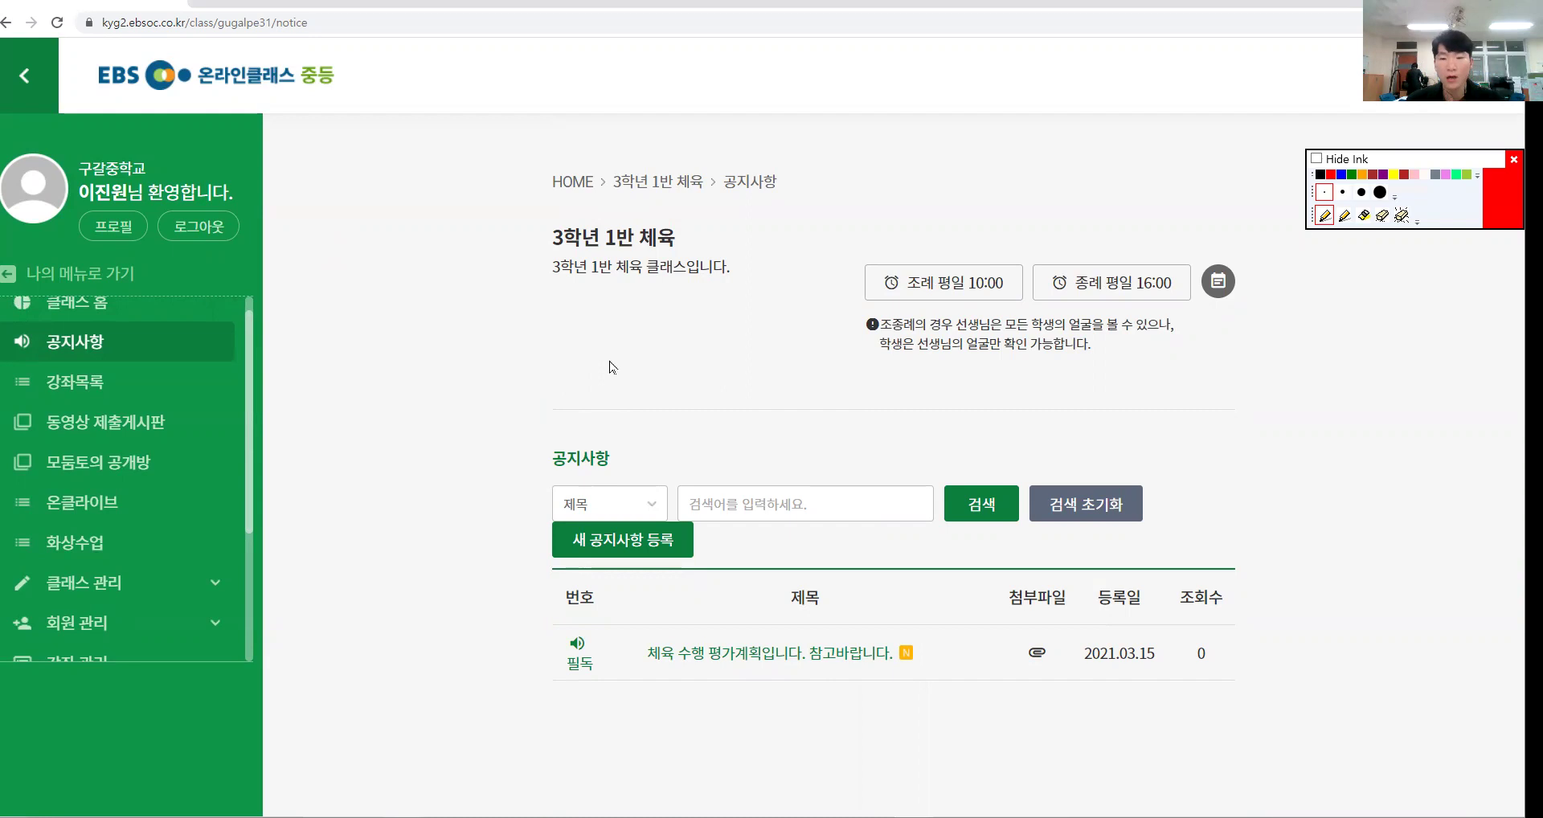
Tick 공지사항 and draw a red arrow to 새 공지사항 등록, then clear the ink and open the new notice form.
{"action": "key", "text": "ctrl+4"}
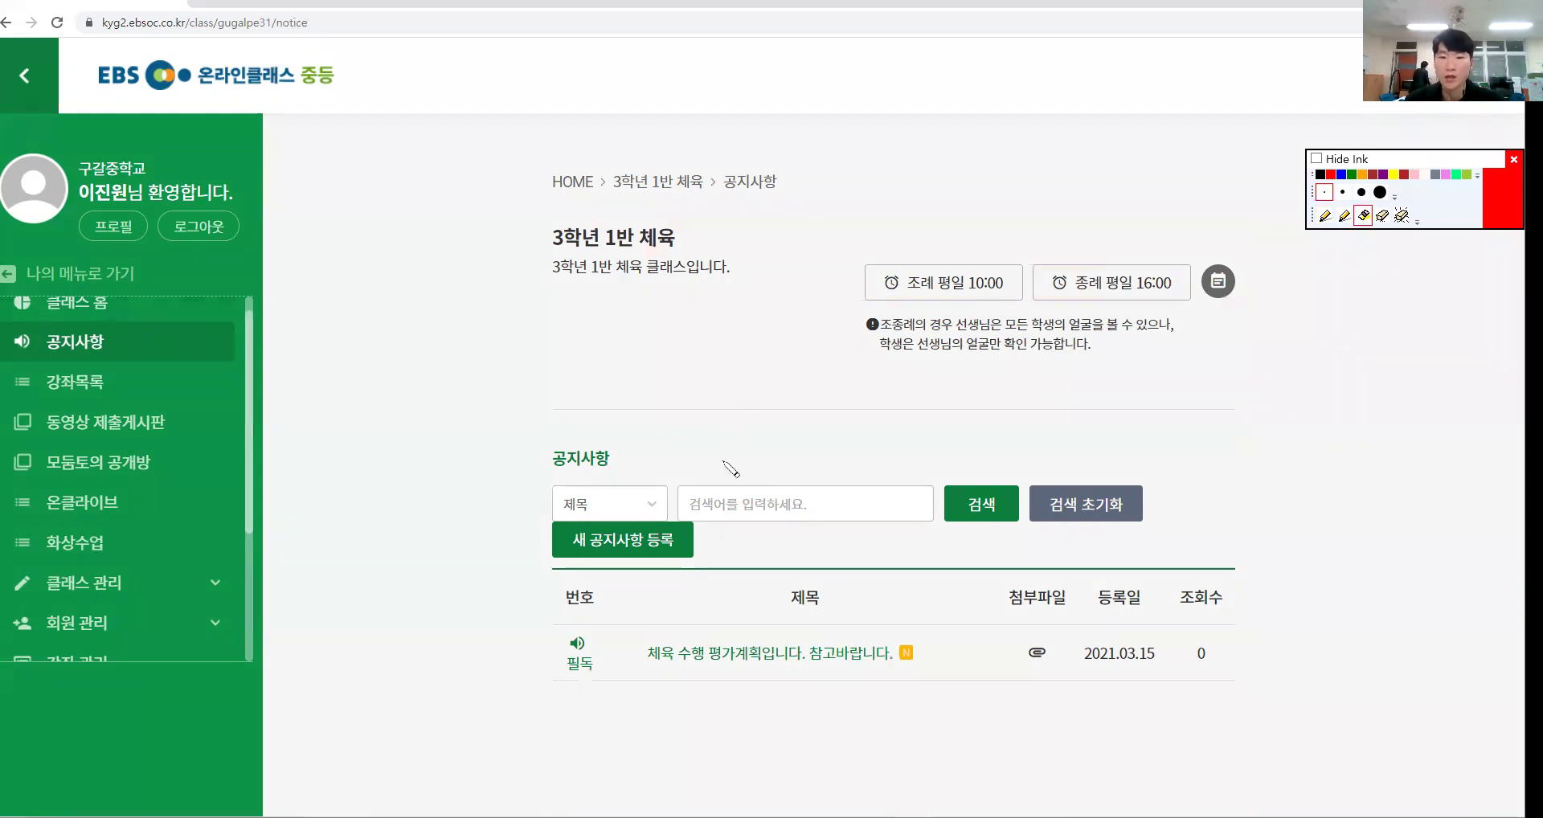
{"action": "left_click_drag", "start_coordinate": [135, 330], "coordinate": [164, 319]}
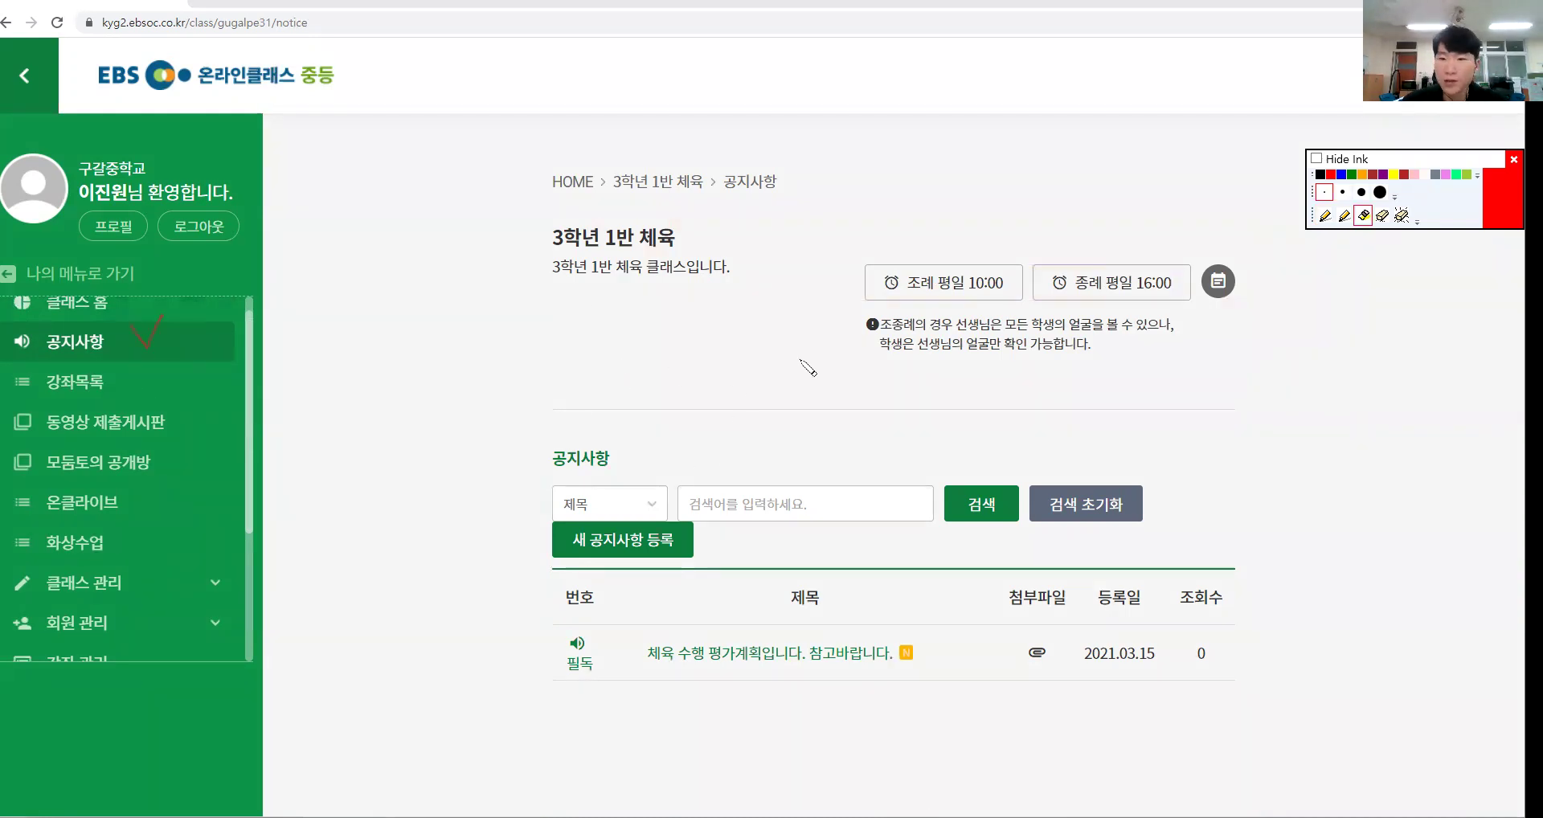
{"action": "mouse_move", "coordinate": [593, 314]}
{"action": "left_mouse_down"}
{"action": "mouse_move", "coordinate": [654, 354]}
{"action": "mouse_move", "coordinate": [667, 518]}
{"action": "left_mouse_up"}
{"action": "left_click_drag", "start_coordinate": [641, 470], "coordinate": [689, 480]}
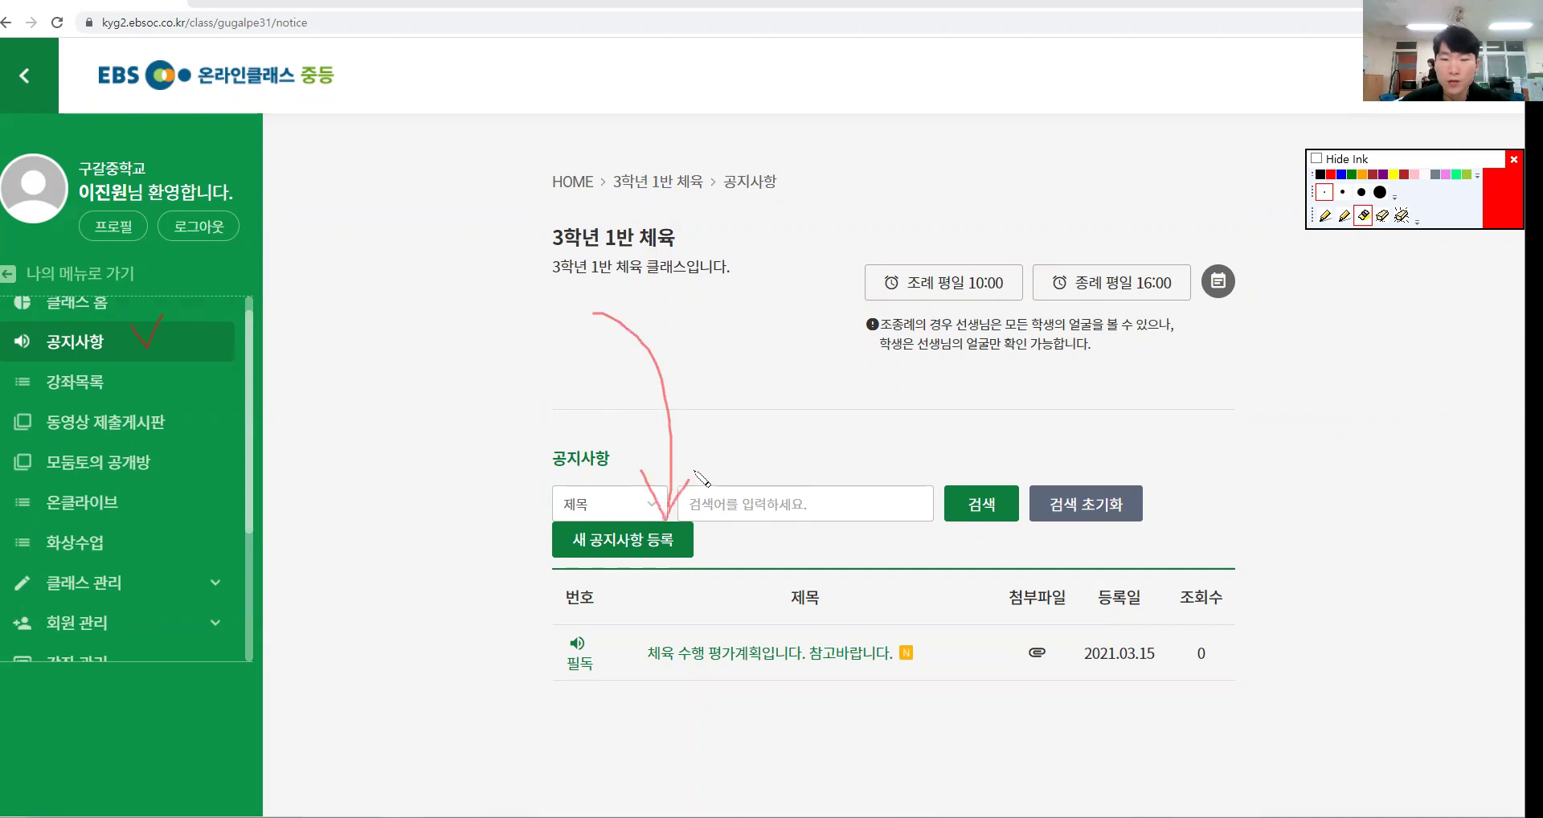
{"action": "left_click", "coordinate": [690, 532]}
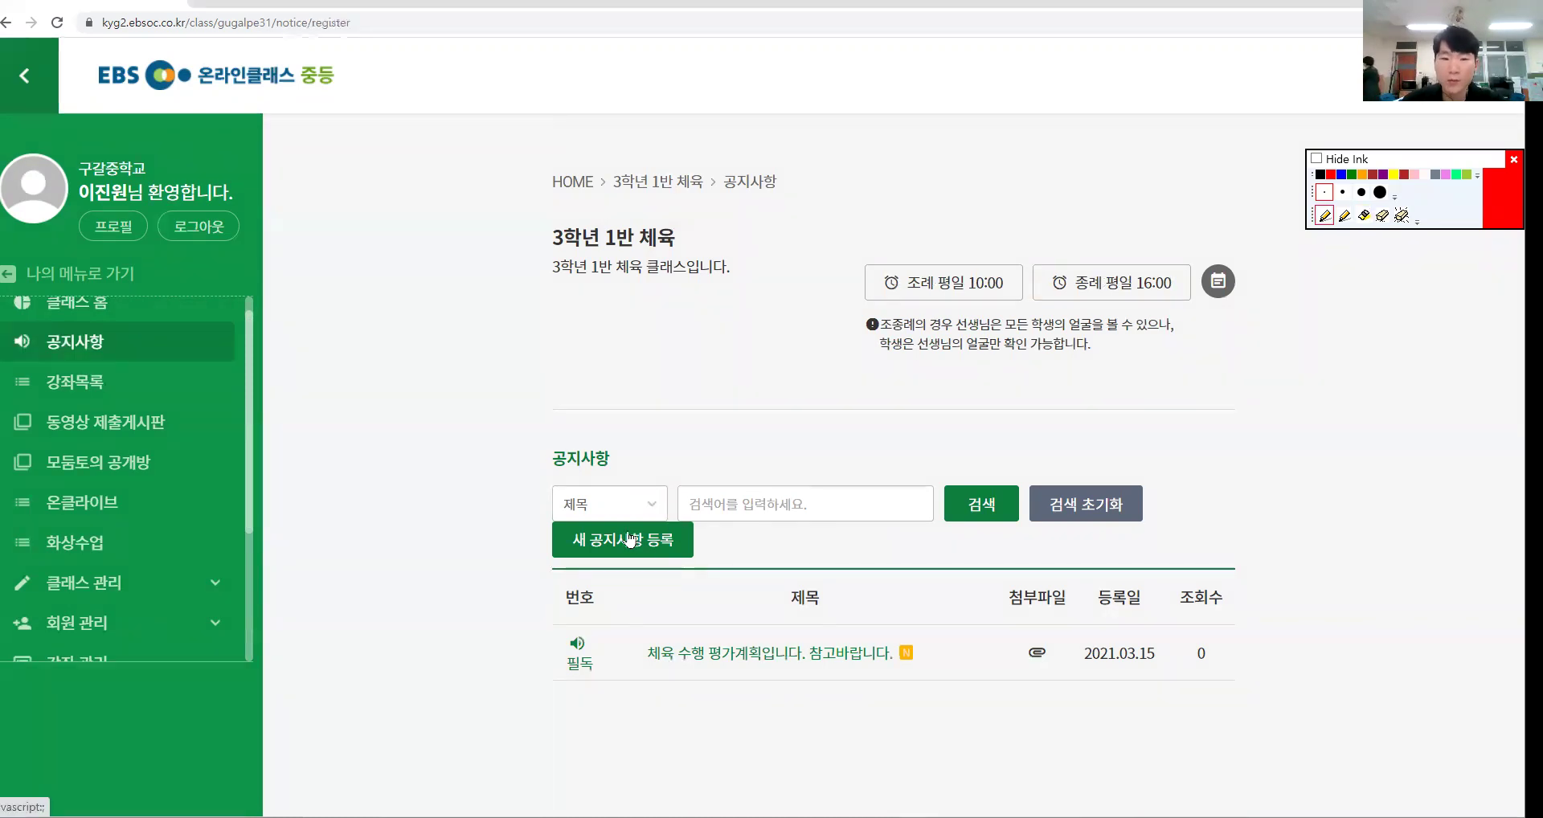
{"action": "scroll", "coordinate": [1053, 458], "scroll_direction": "down", "scroll_amount": 3}
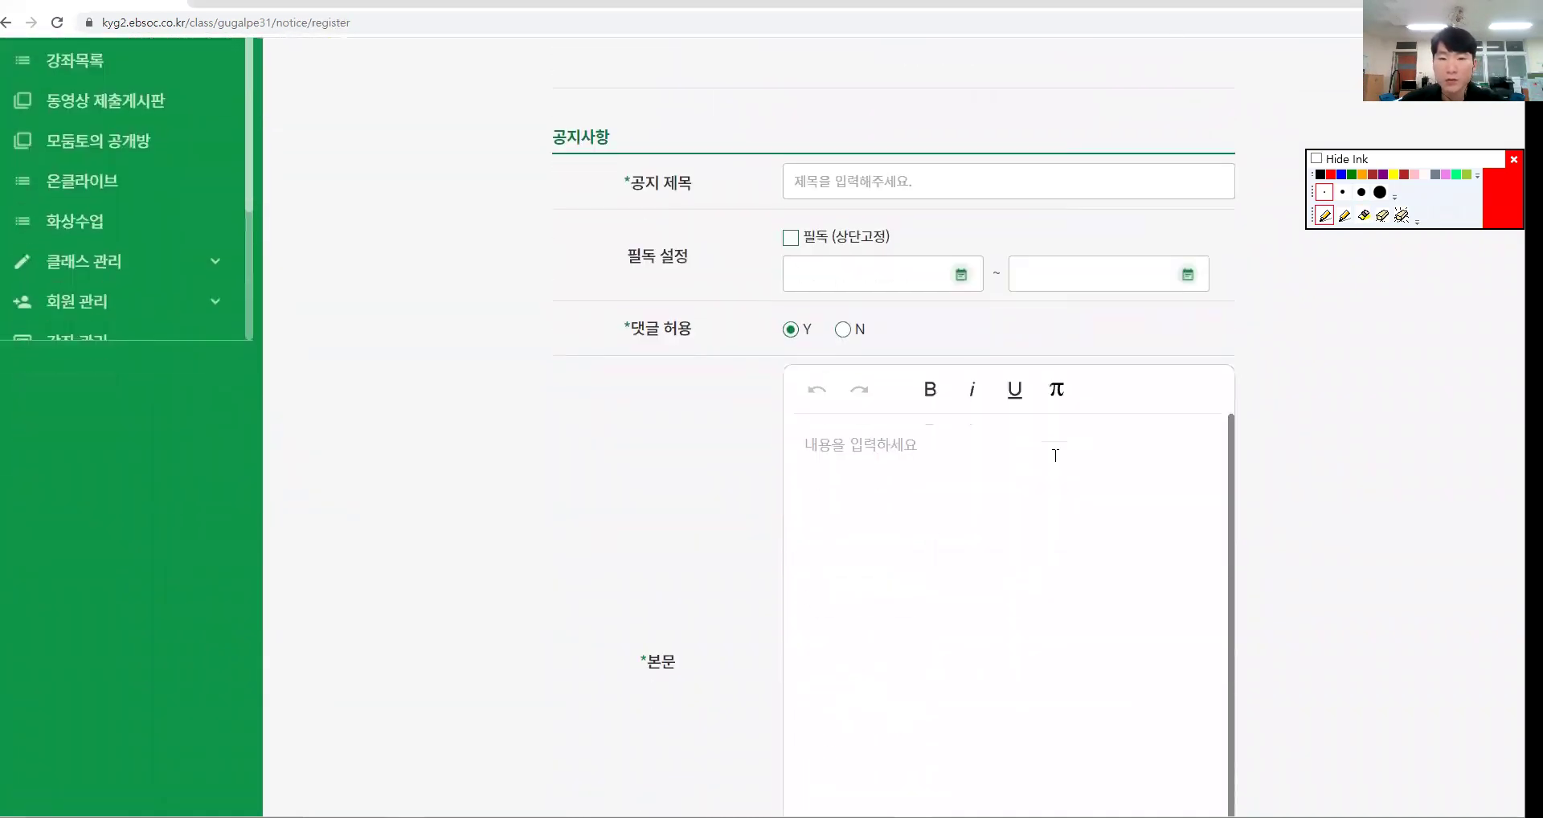
Circle the 공지 제목 label in red ink with an arrow to its title field, and clear the ink.
{"action": "scroll", "coordinate": [1055, 466], "scroll_direction": "up", "scroll_amount": 1}
{"action": "mouse_move", "coordinate": [687, 367]}
{"action": "left_mouse_down"}
{"action": "mouse_move", "coordinate": [648, 375]}
{"action": "mouse_move", "coordinate": [780, 342]}
{"action": "mouse_move", "coordinate": [797, 353]}
{"action": "left_mouse_up"}
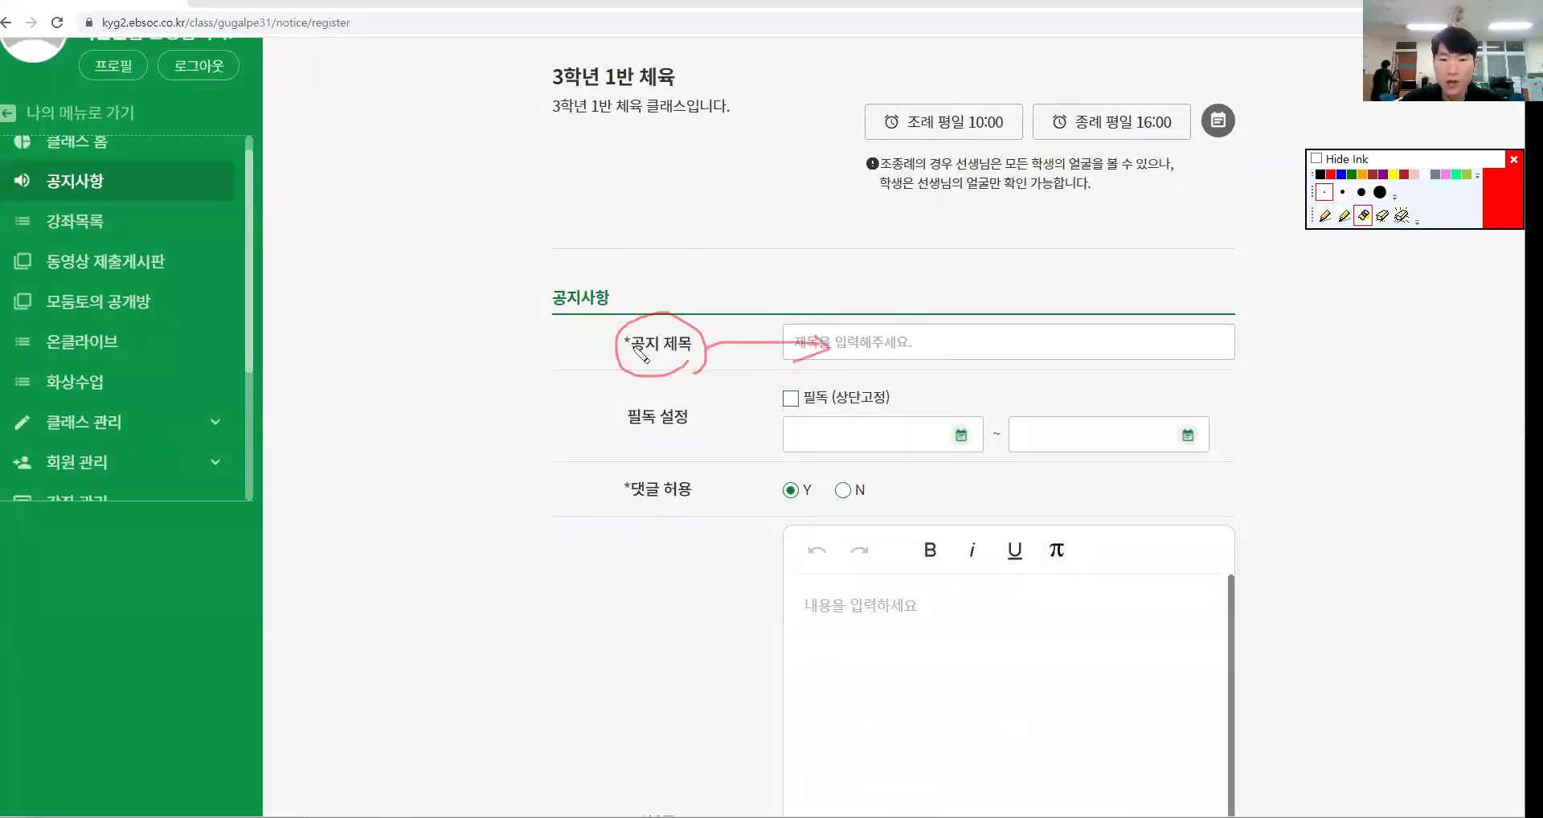
{"action": "key", "text": "ctrl+shift+6"}
{"action": "key", "text": "ctrl+shift+2"}
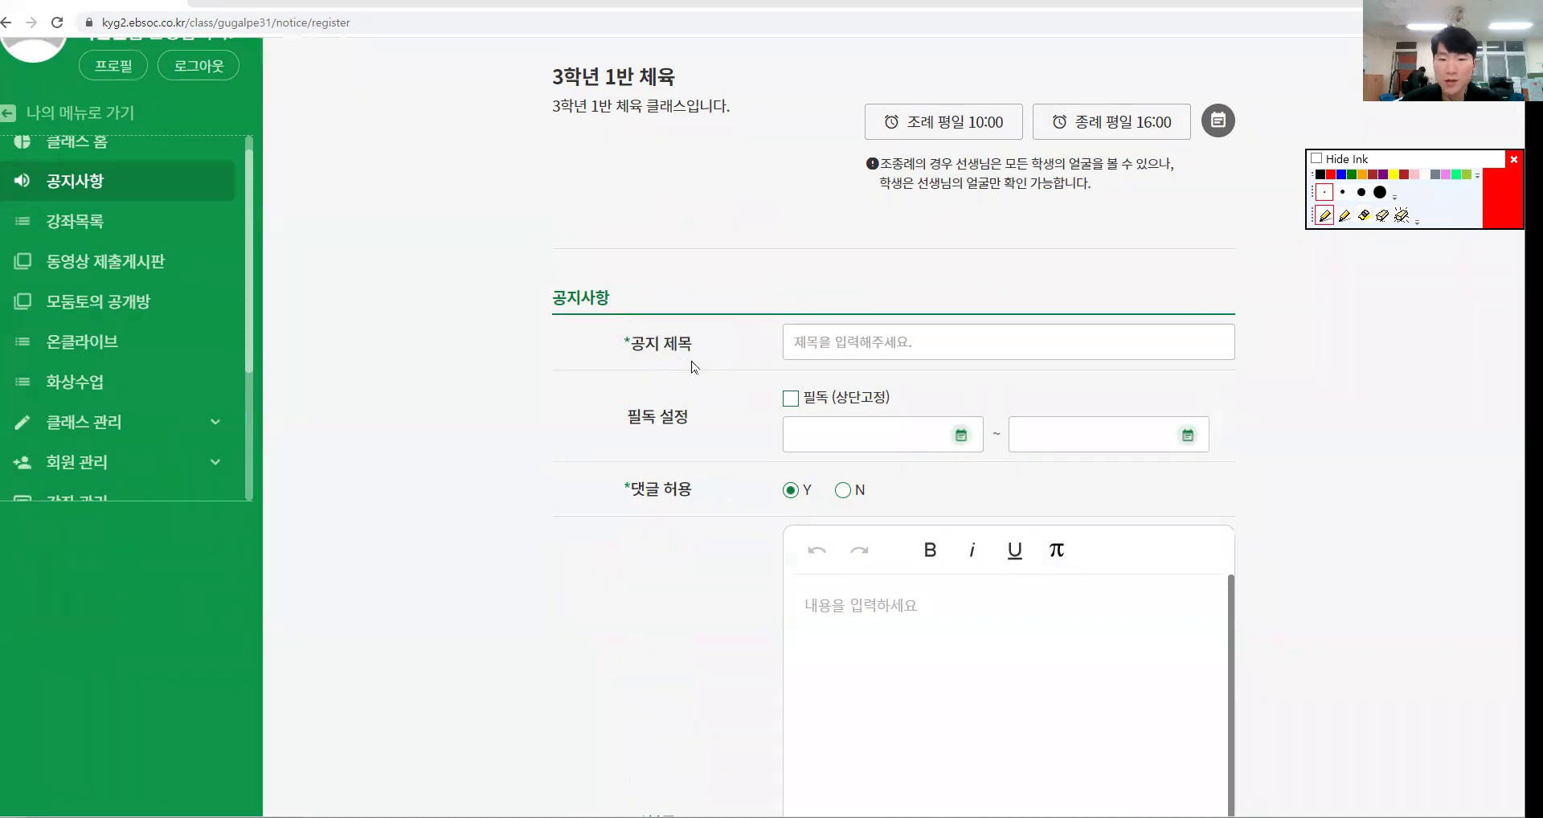
Underline the 필독 (상단고정) option and mark its start and end date fields in red ink, and clear the marks.
{"action": "scroll", "coordinate": [693, 367], "scroll_direction": "down", "scroll_amount": 1}
{"action": "scroll", "coordinate": [696, 371], "scroll_direction": "down", "scroll_amount": 1}
{"action": "left_click_drag", "start_coordinate": [788, 258], "coordinate": [888, 262]}
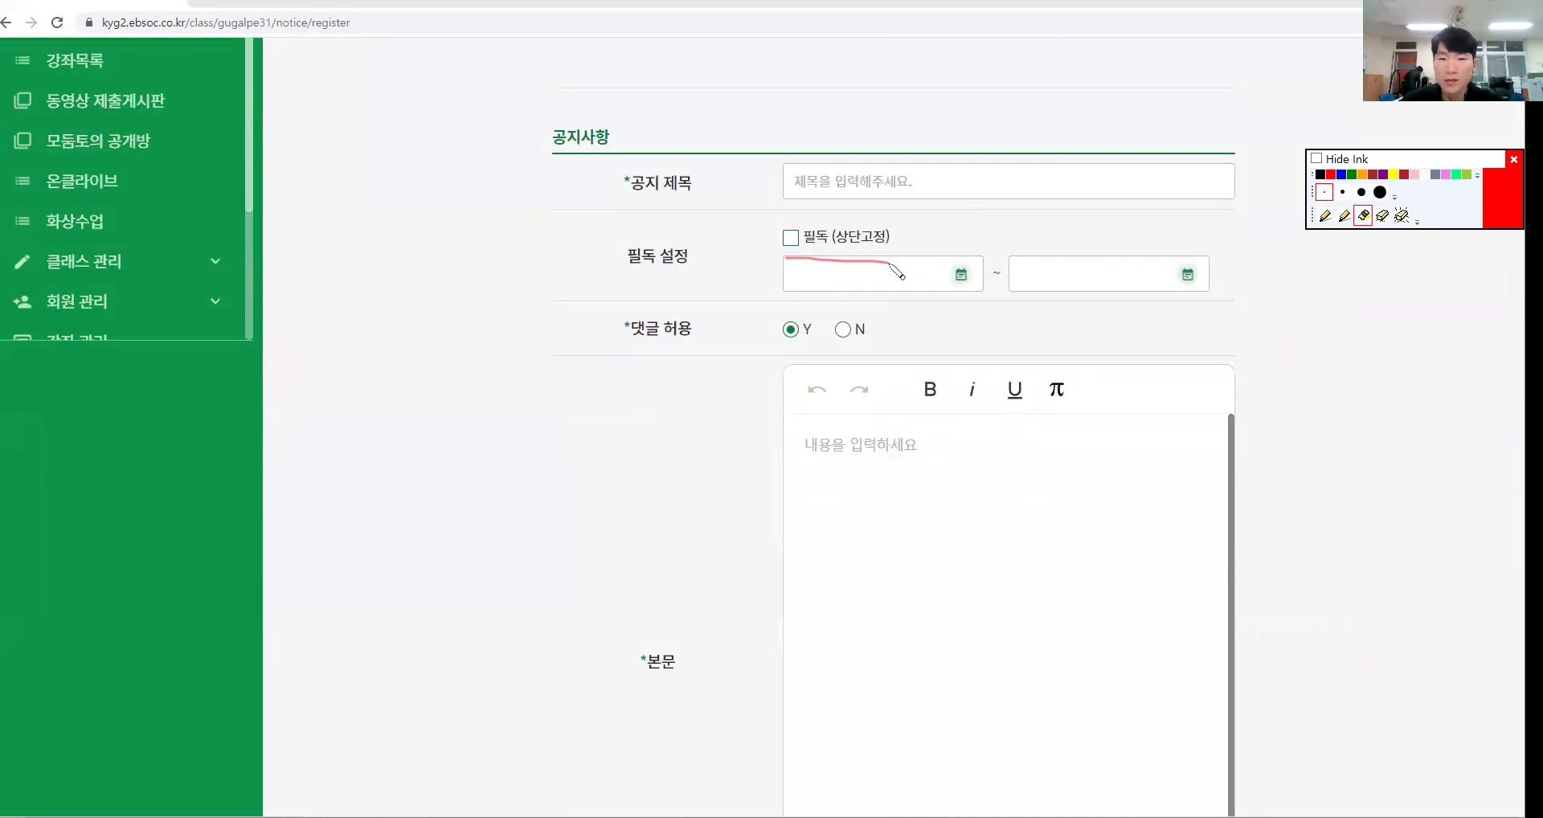
{"action": "mouse_move", "coordinate": [990, 295]}
{"action": "left_mouse_down"}
{"action": "mouse_move", "coordinate": [919, 265]}
{"action": "mouse_move", "coordinate": [985, 291]}
{"action": "left_mouse_up"}
{"action": "mouse_move", "coordinate": [1212, 306]}
{"action": "left_mouse_down"}
{"action": "mouse_move", "coordinate": [1179, 250]}
{"action": "mouse_move", "coordinate": [1221, 319]}
{"action": "left_mouse_up"}
{"action": "key", "text": "ctrl+shift+6"}
{"action": "key", "text": "ctrl+shift+2"}
Underline the 댓글 허용 and 본문 labels and draw a red stroke in the body editor, and clear the ink.
{"action": "scroll", "coordinate": [1221, 329], "scroll_direction": "down", "scroll_amount": 1}
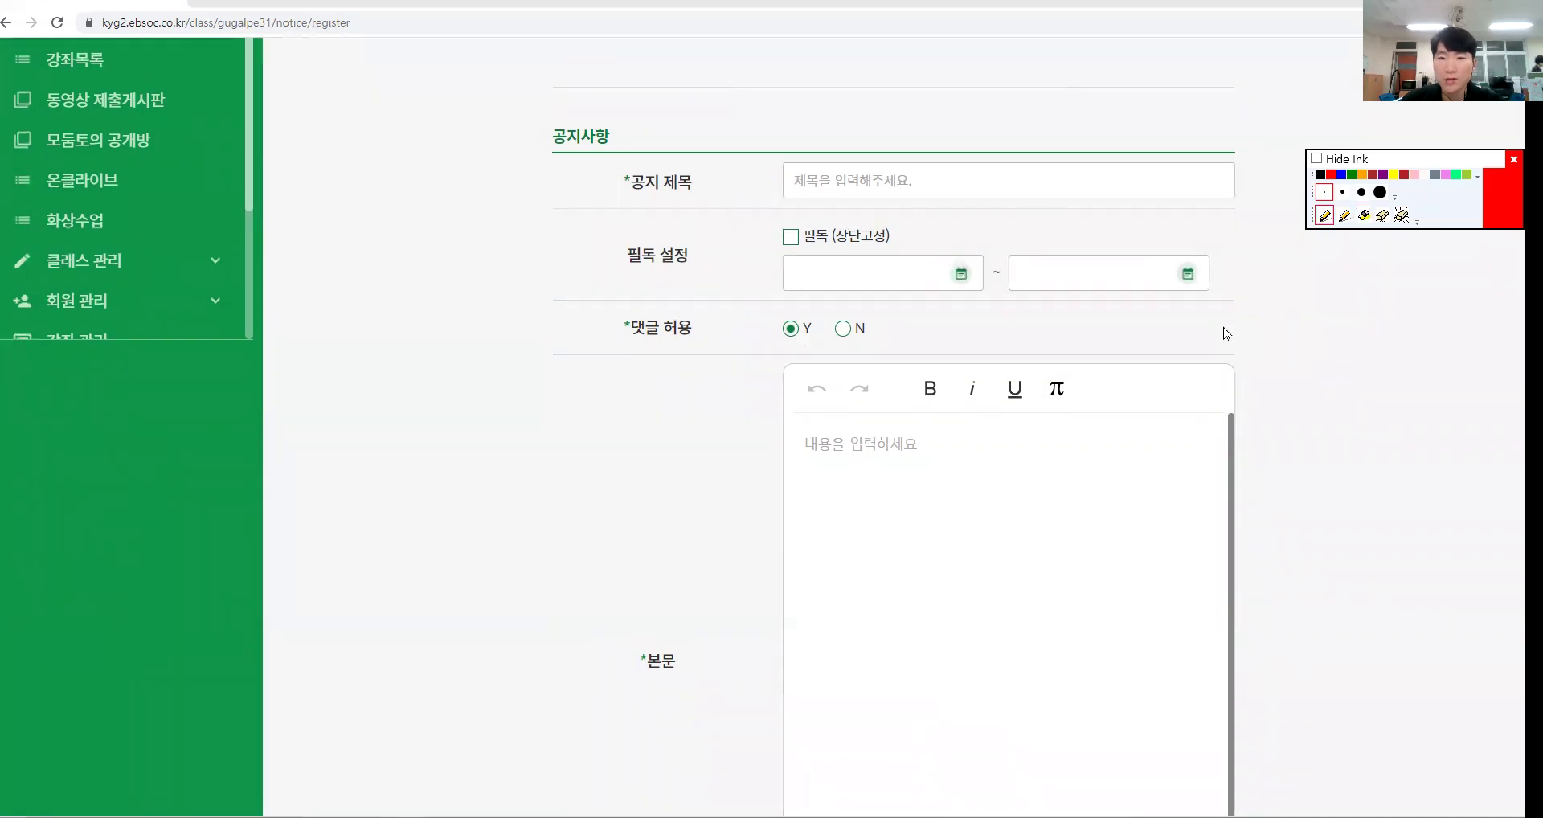
{"action": "scroll", "coordinate": [1220, 335], "scroll_direction": "down", "scroll_amount": 1}
{"action": "key", "text": "ctrl+shift+4"}
{"action": "left_click_drag", "start_coordinate": [616, 179], "coordinate": [683, 185]}
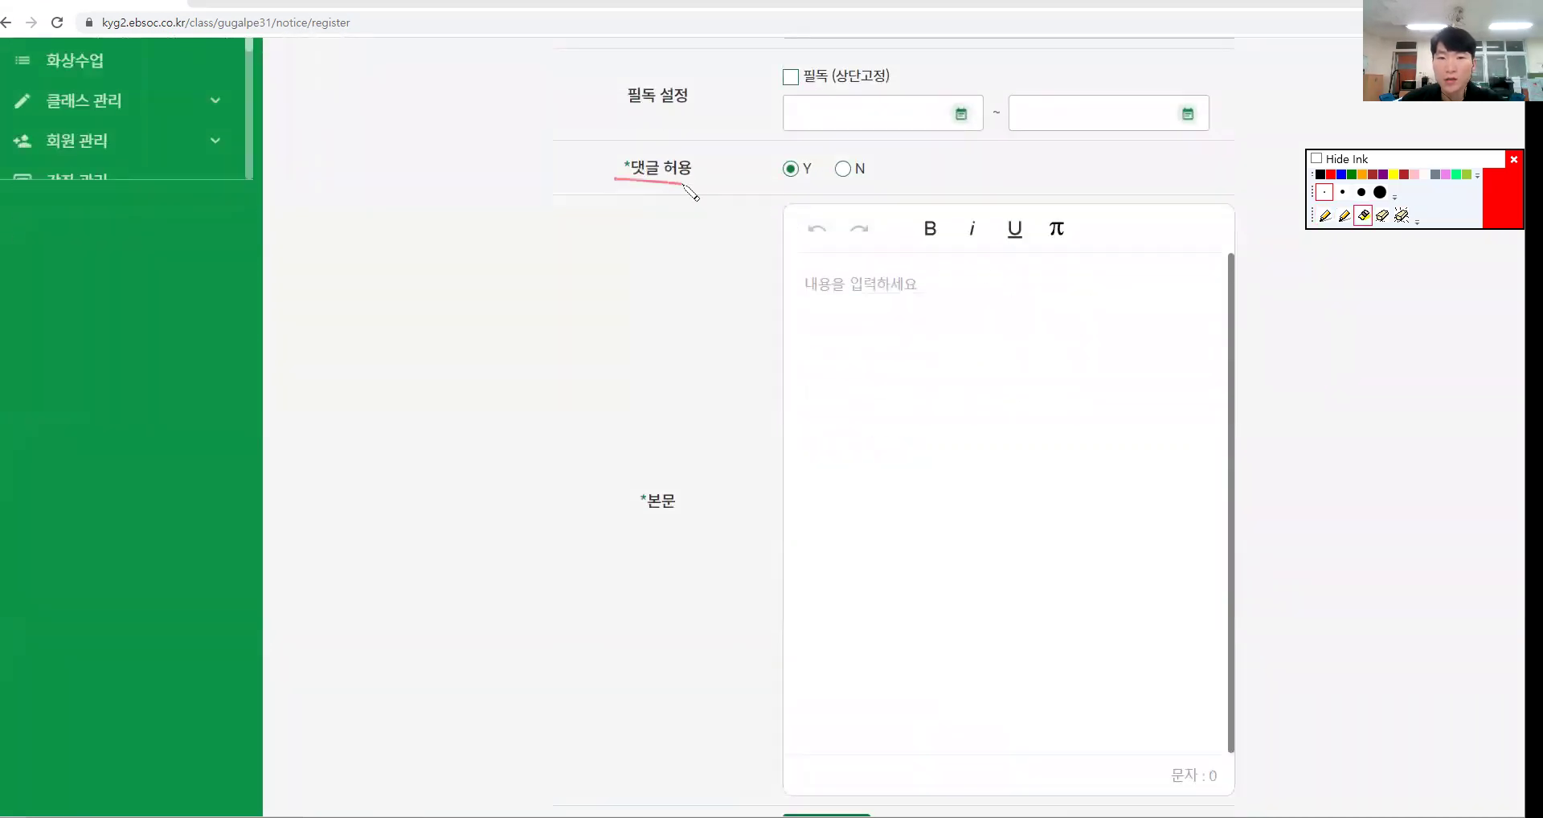
{"action": "left_click_drag", "start_coordinate": [627, 521], "coordinate": [714, 531]}
{"action": "left_click_drag", "start_coordinate": [814, 346], "coordinate": [1089, 357]}
{"action": "key", "text": "Escape"}
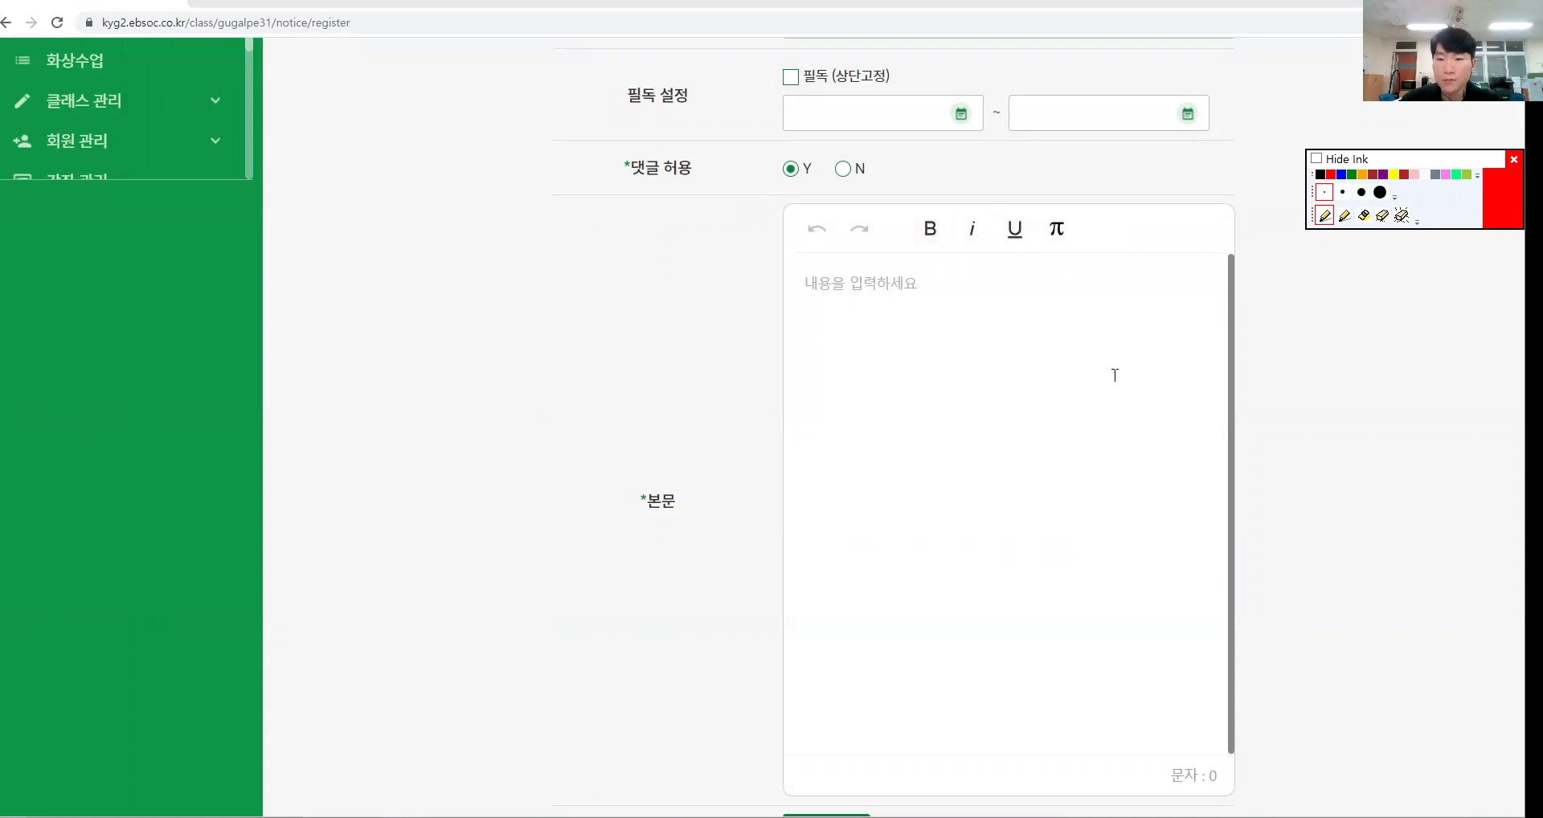
Circle the 첨부파일 section in red and clear it, and show the desktop files in its file chooser before cancelling.
{"action": "scroll", "coordinate": [1374, 513], "scroll_direction": "down", "scroll_amount": 1}
{"action": "scroll", "coordinate": [1326, 511], "scroll_direction": "up", "scroll_amount": 3}
{"action": "scroll", "coordinate": [1166, 506], "scroll_direction": "down", "scroll_amount": 5}
{"action": "key", "text": "h"}
{"action": "mouse_move", "coordinate": [818, 667]}
{"action": "left_mouse_down"}
{"action": "mouse_move", "coordinate": [708, 705]}
{"action": "mouse_move", "coordinate": [754, 522]}
{"action": "mouse_move", "coordinate": [870, 677]}
{"action": "mouse_move", "coordinate": [748, 691]}
{"action": "left_mouse_up"}
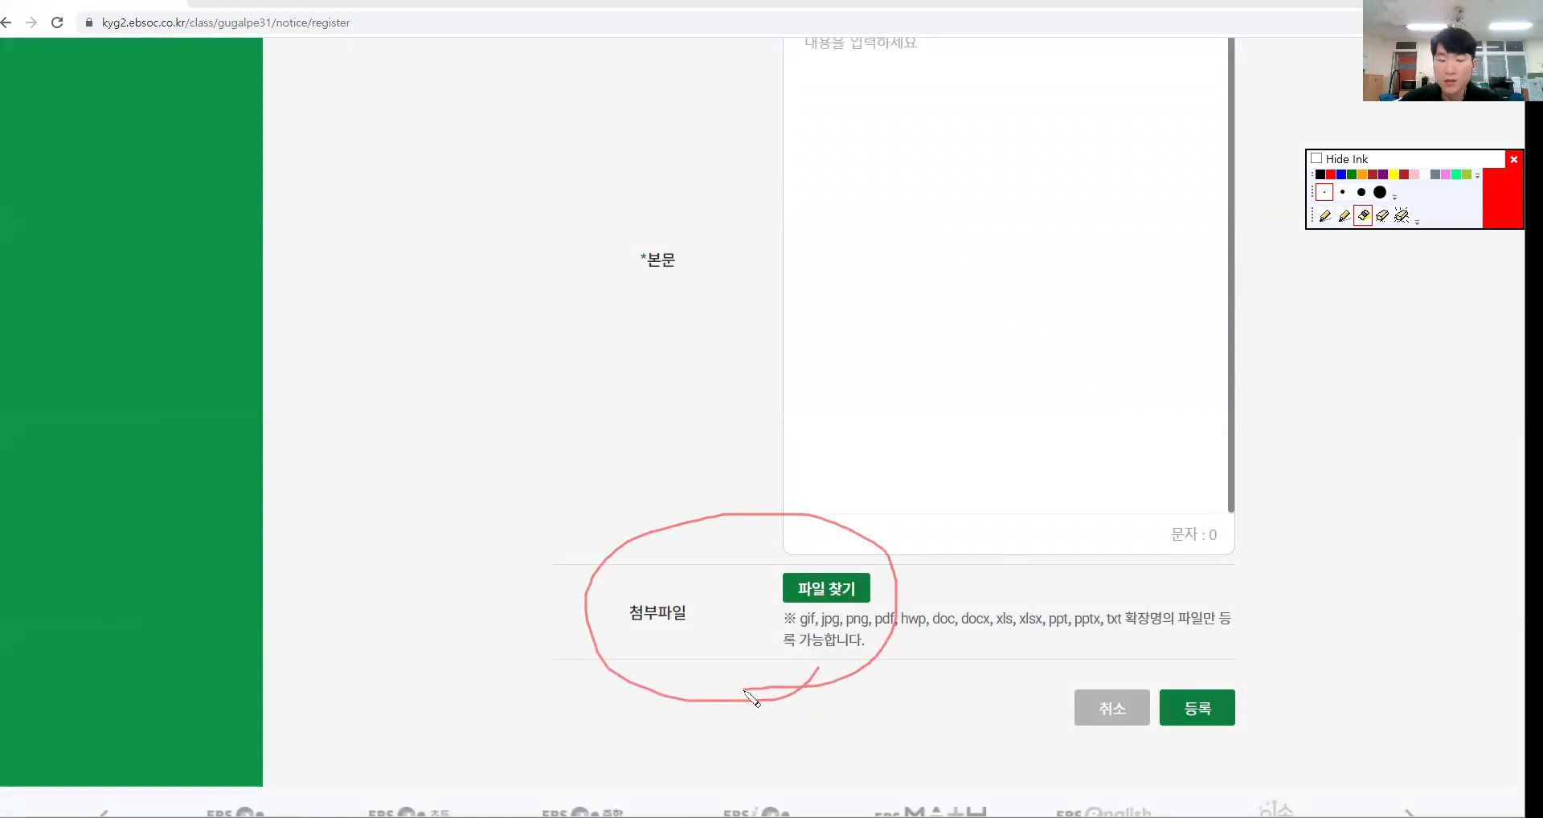
{"action": "key", "text": "ctrl+shift+6"}
{"action": "key", "text": "p"}
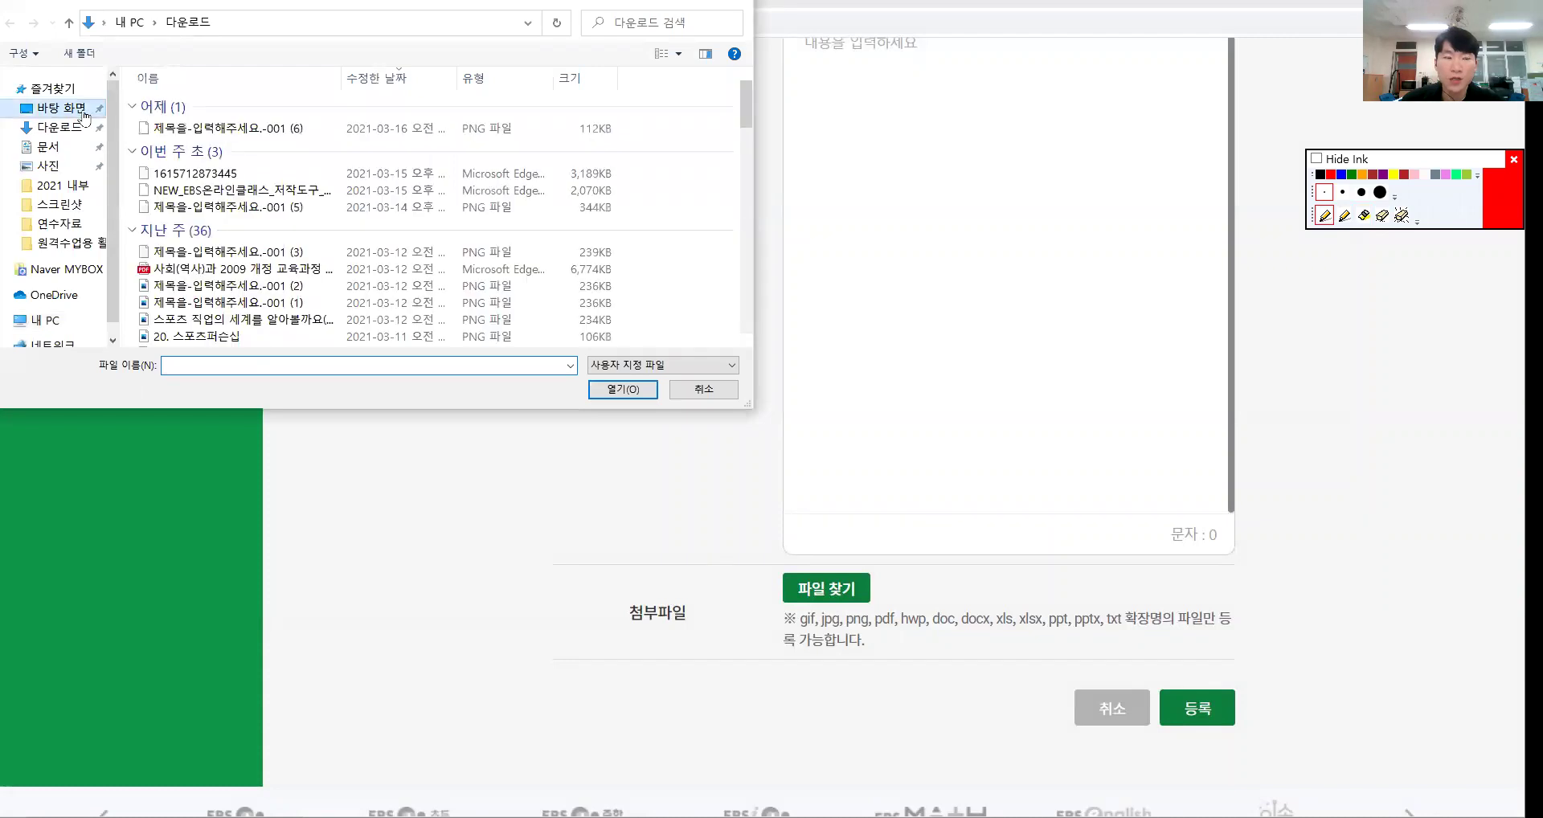
{"action": "left_click", "coordinate": [84, 116]}
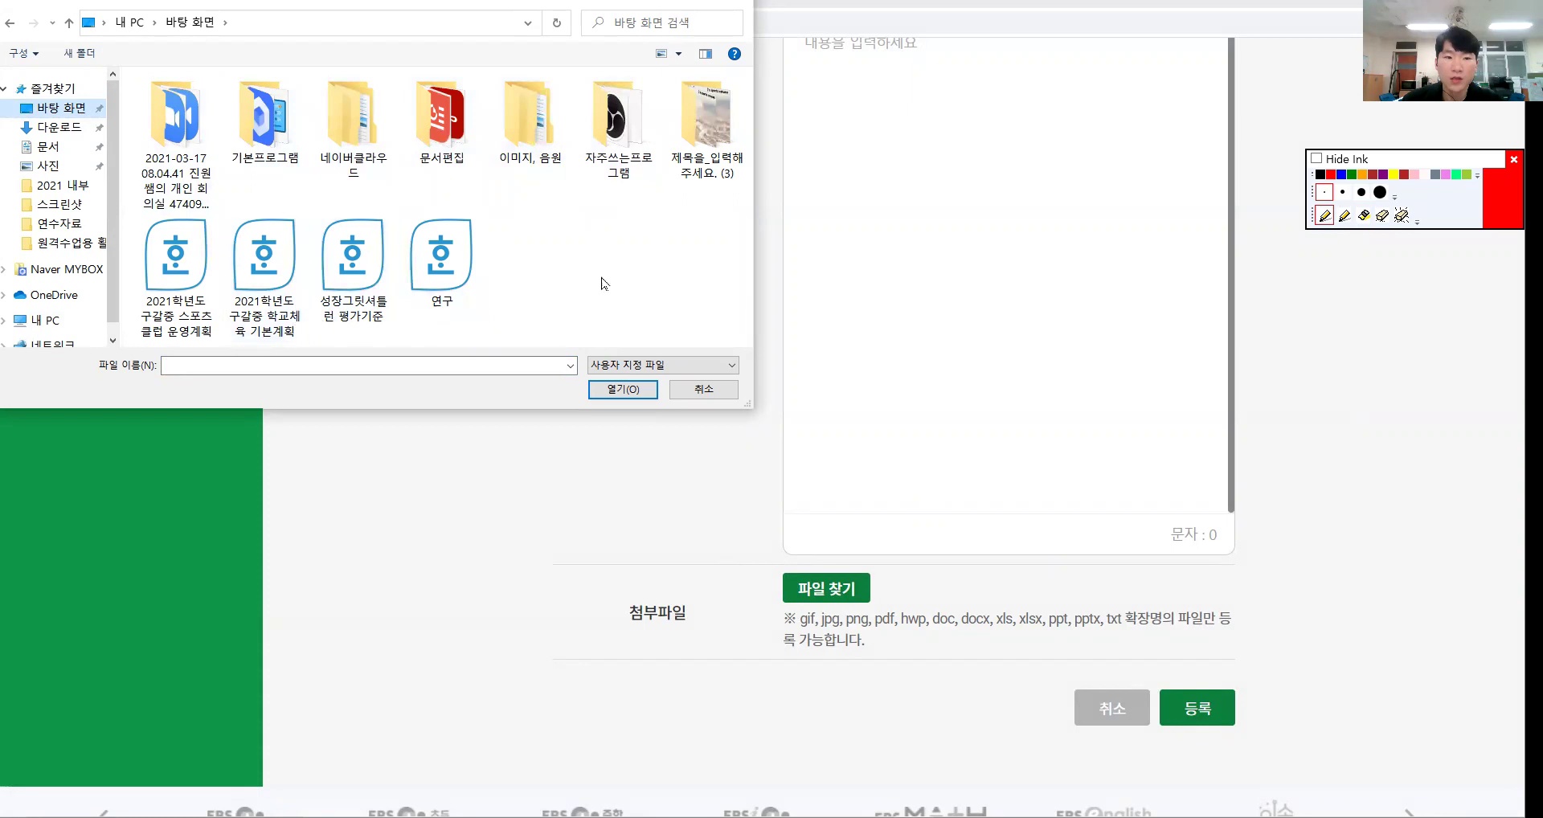
{"action": "left_click", "coordinate": [701, 393]}
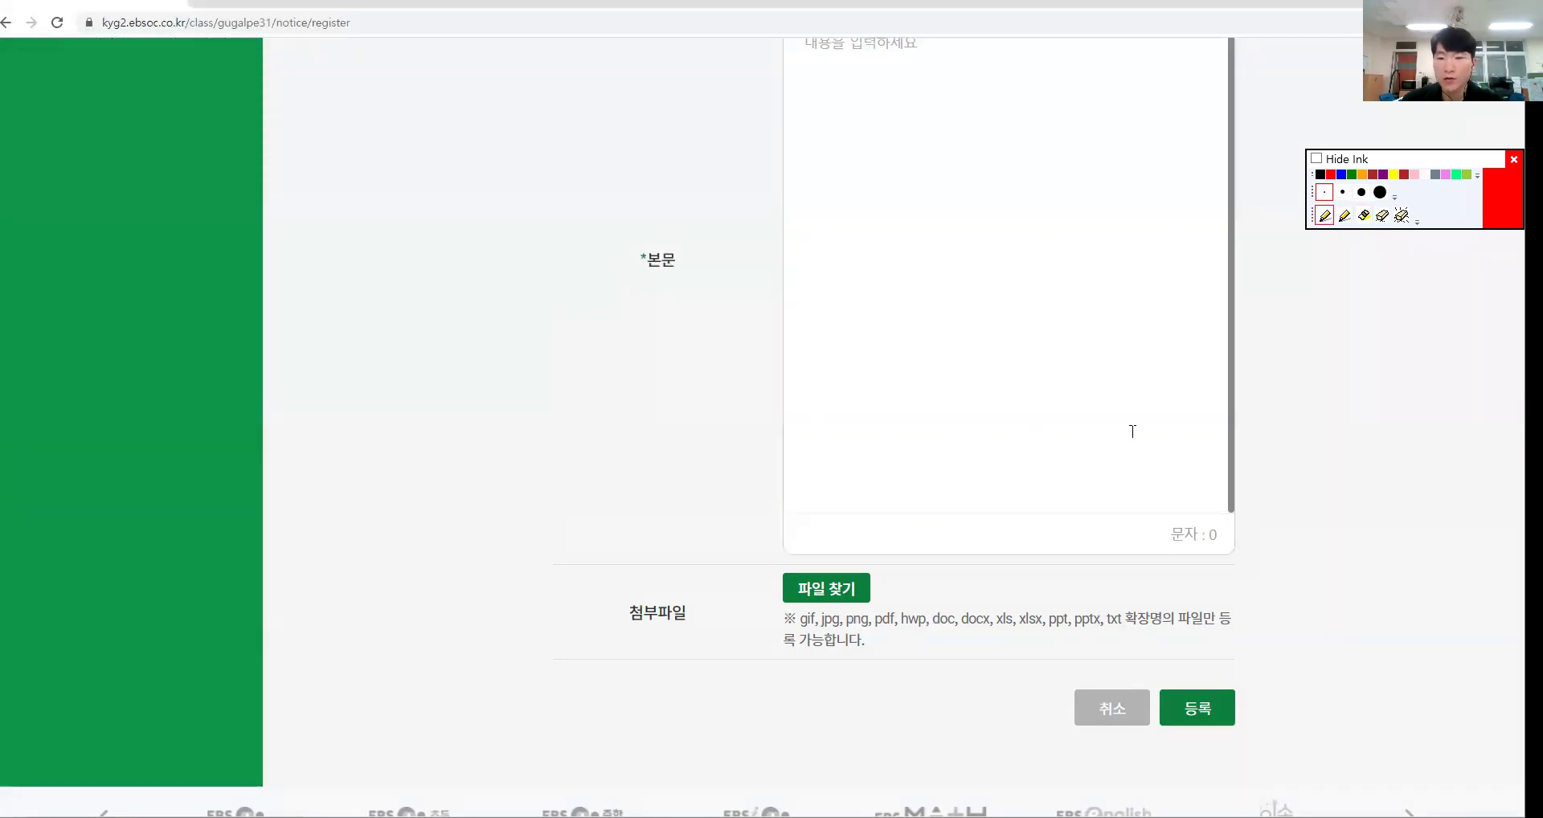
Enter 예시 as the notice title.
{"action": "scroll", "coordinate": [1139, 432], "scroll_direction": "up", "scroll_amount": 4}
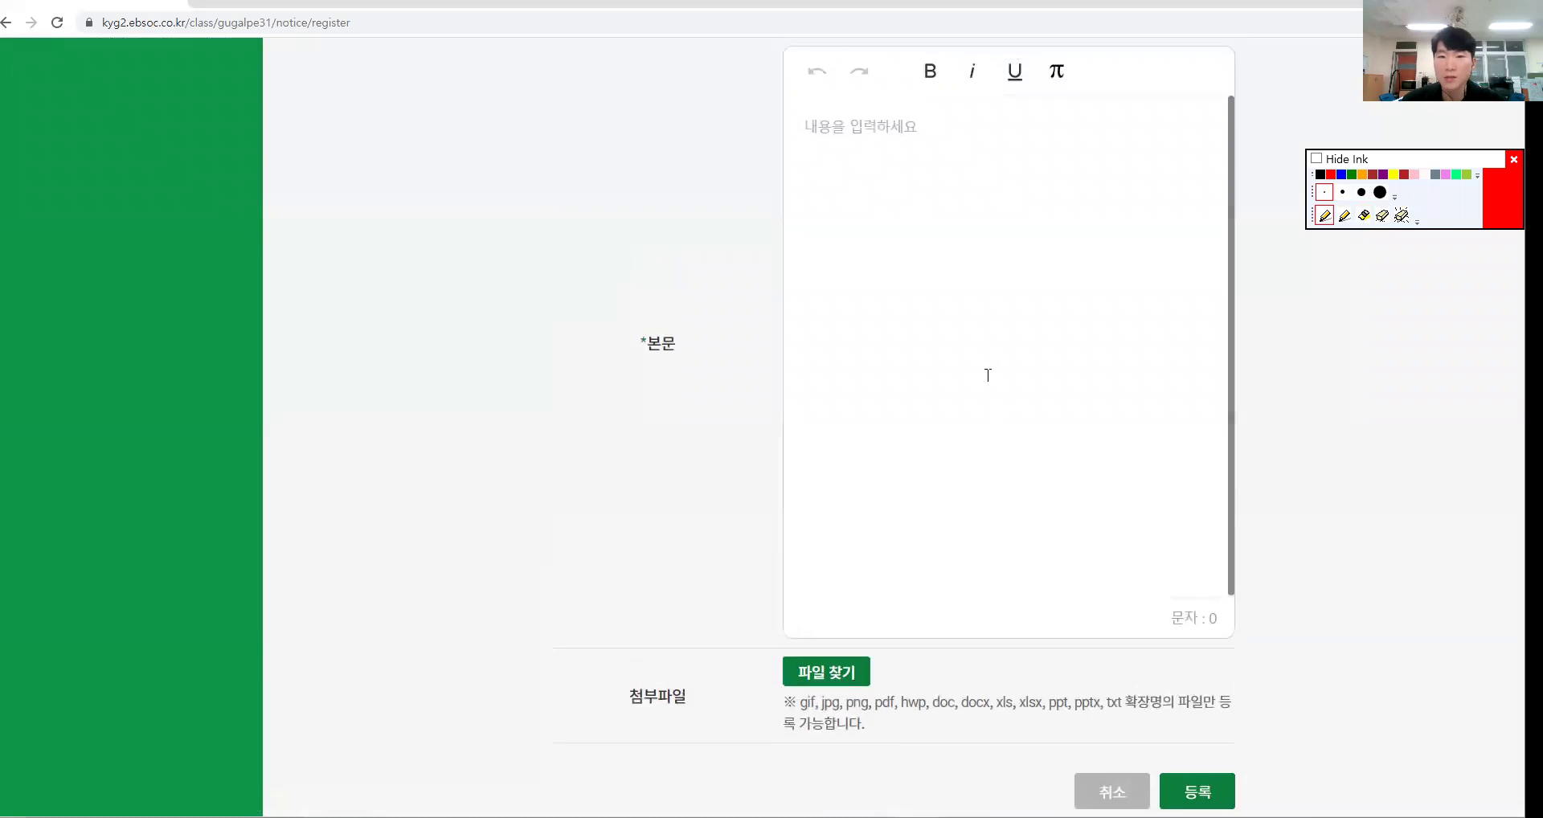
{"action": "left_click", "coordinate": [853, 100]}
{"action": "type", "text": "예시"}
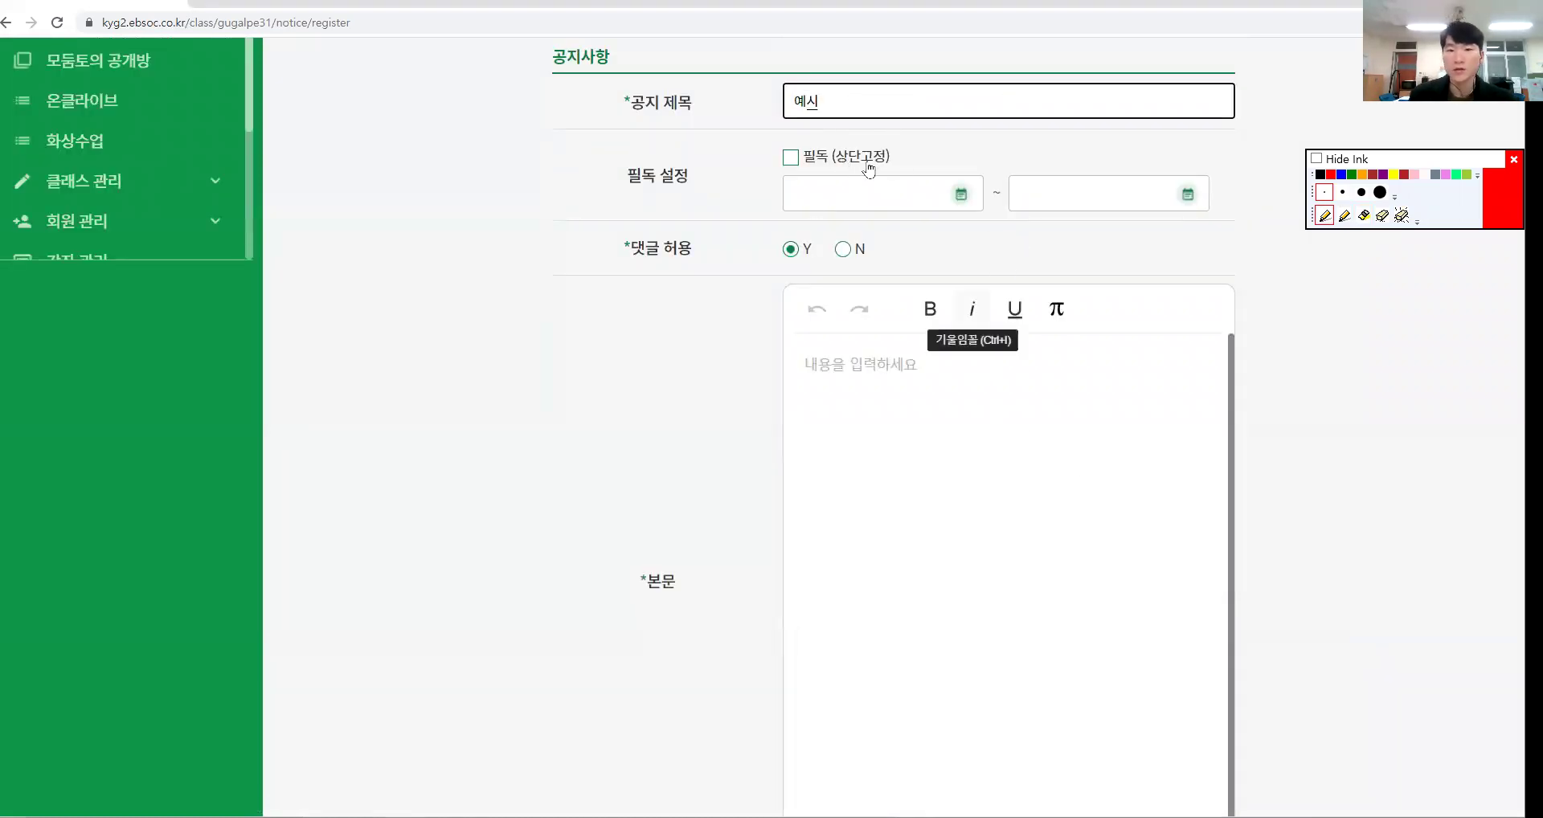
Enable 필독 (상단고정) for the notice with the period 2021-03-17 to 2021-03-31.
{"action": "left_click_drag", "start_coordinate": [857, 165], "coordinate": [889, 169]}
{"action": "left_click", "coordinate": [836, 164]}
{"action": "left_click", "coordinate": [946, 192]}
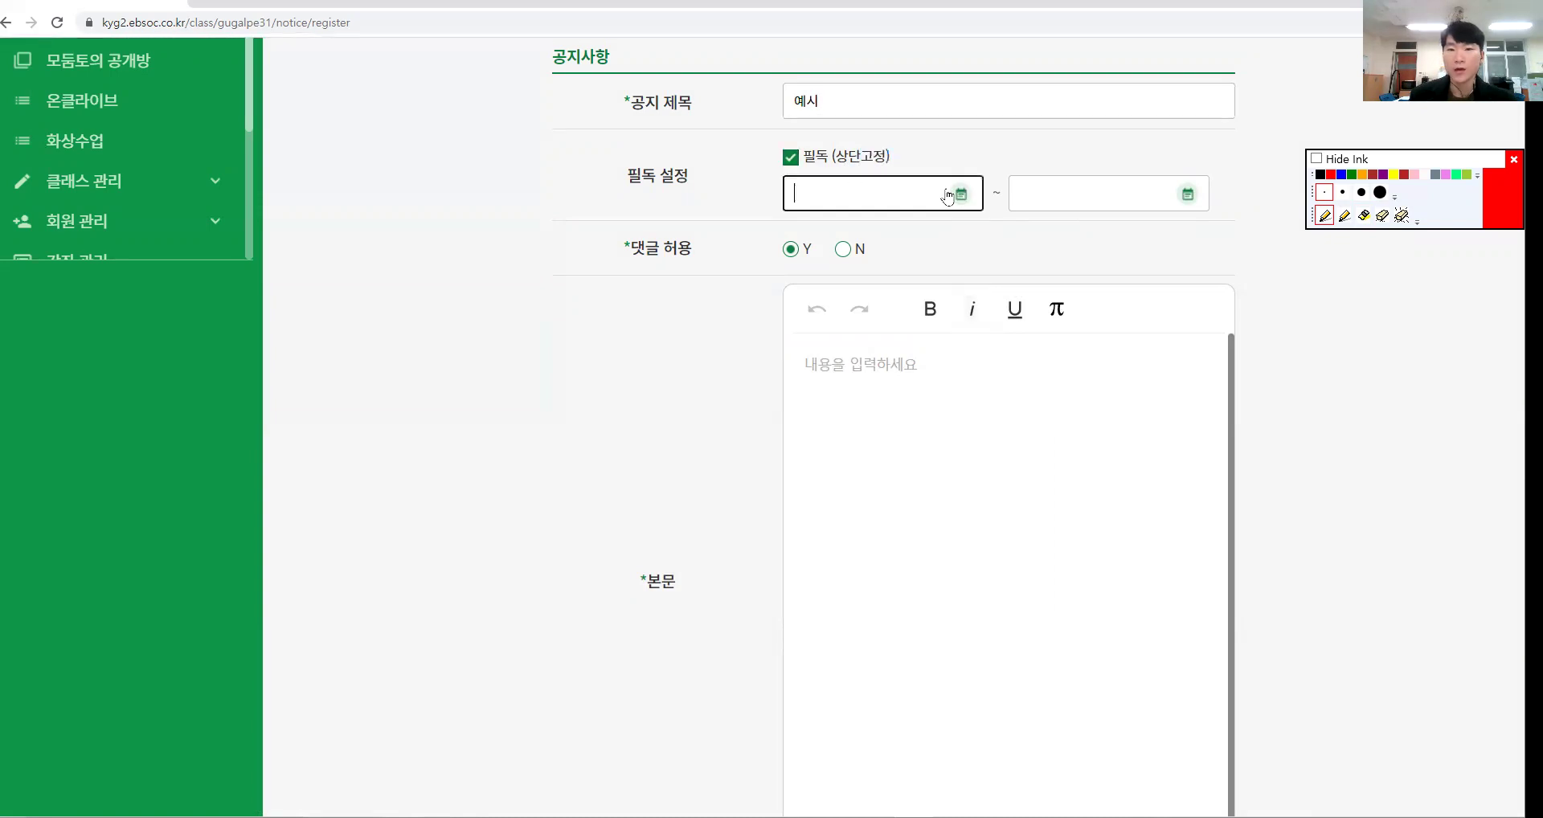
{"action": "left_click", "coordinate": [1065, 228]}
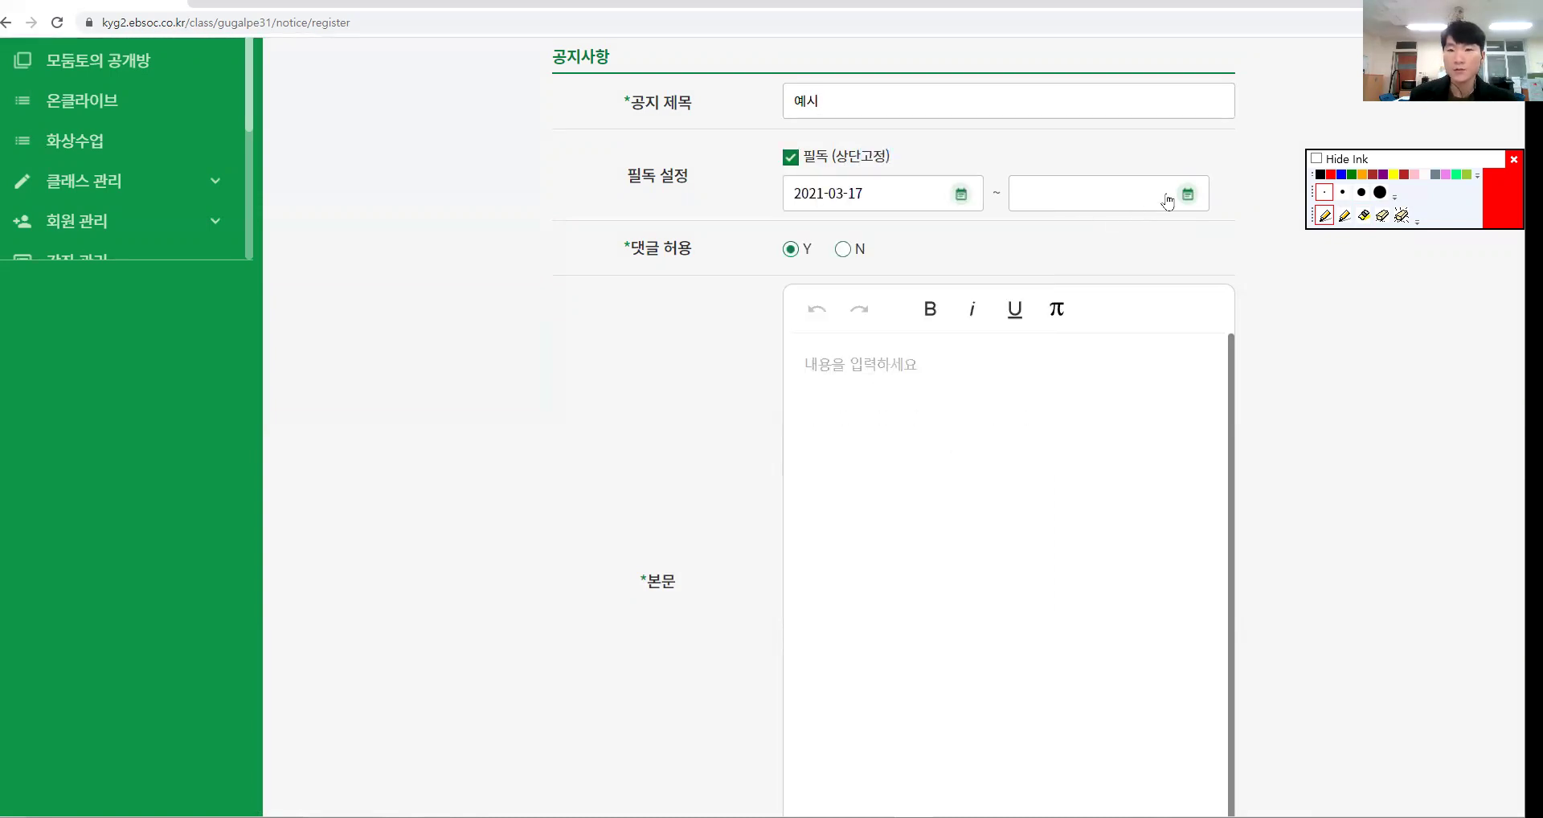
{"action": "left_click", "coordinate": [1165, 196]}
{"action": "left_click", "coordinate": [1144, 417]}
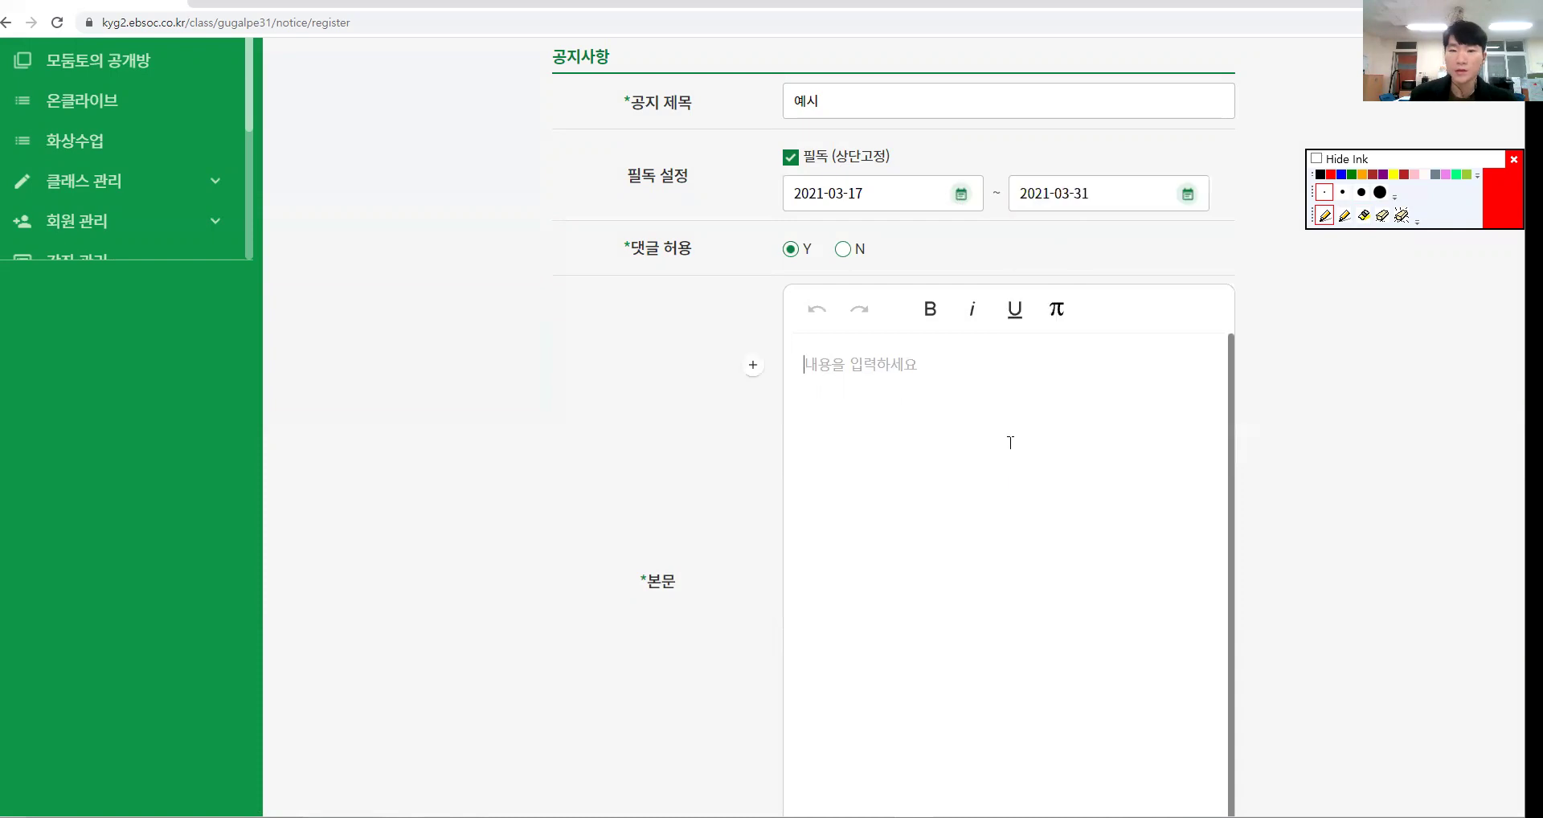
Write 공지사항입니다. as the notice body and make the text bold.
{"action": "type", "text": "공지사항입니다."}
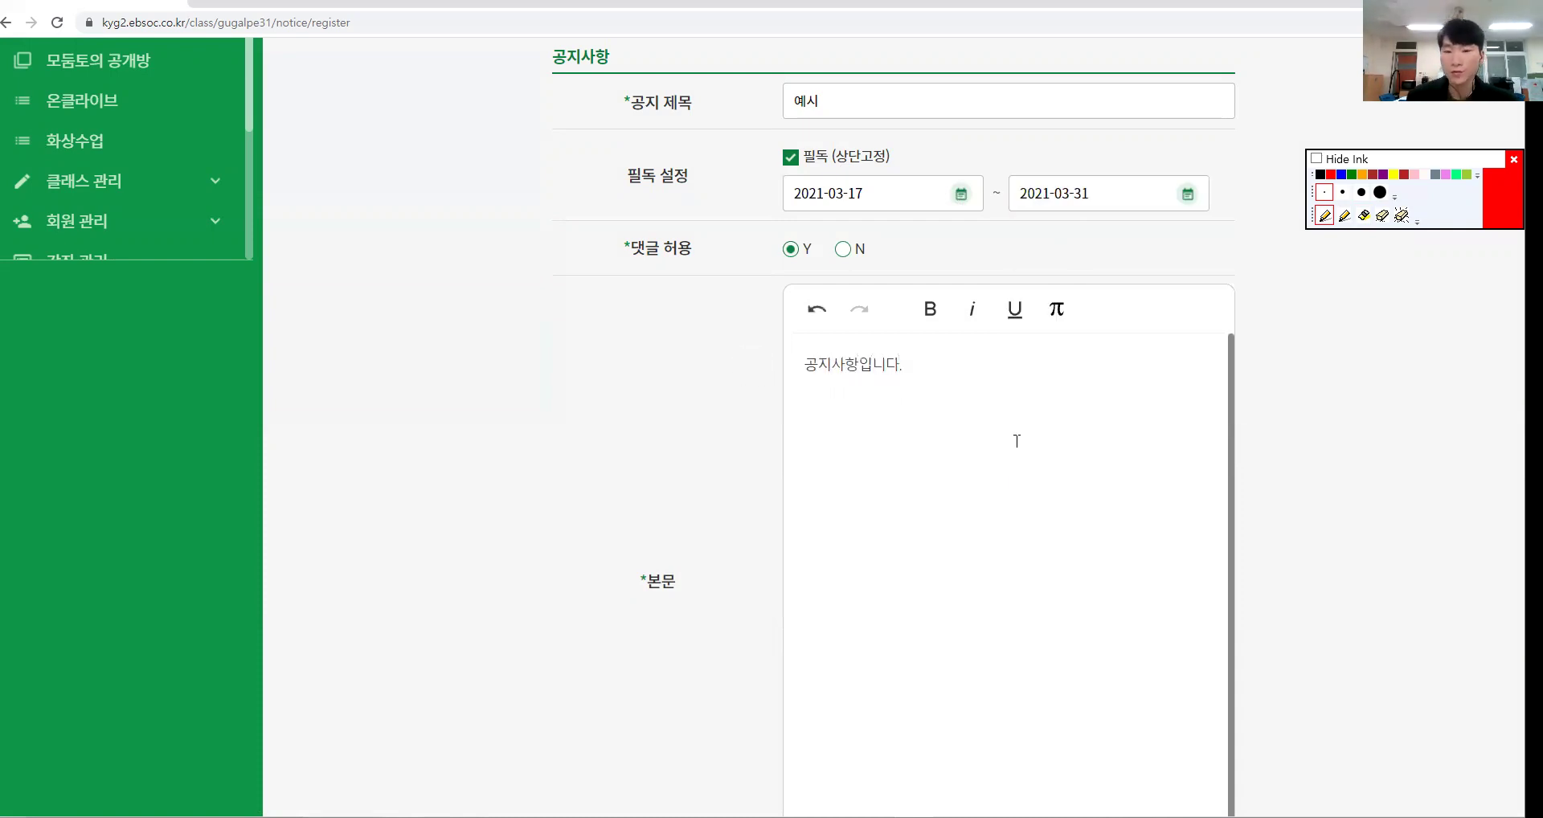
{"action": "key", "text": "ctrl+a"}
{"action": "left_click", "coordinate": [940, 315]}
{"action": "left_click", "coordinate": [1033, 346]}
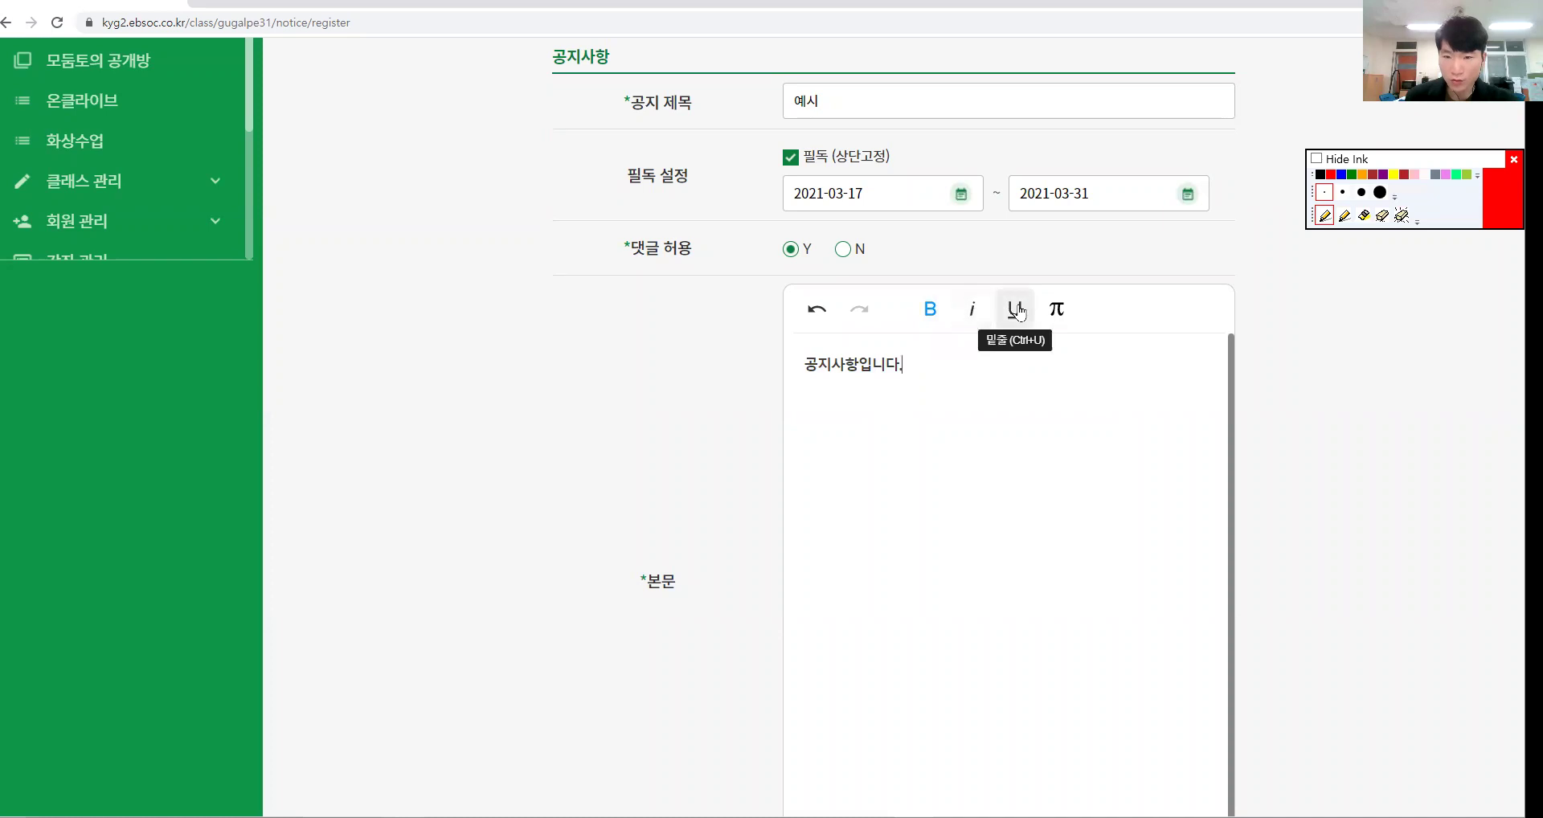
Attach 성장그릿셔틀런 평가기준.hwp from the desktop to the notice and register it.
{"action": "scroll", "coordinate": [1318, 515], "scroll_direction": "down", "scroll_amount": 6}
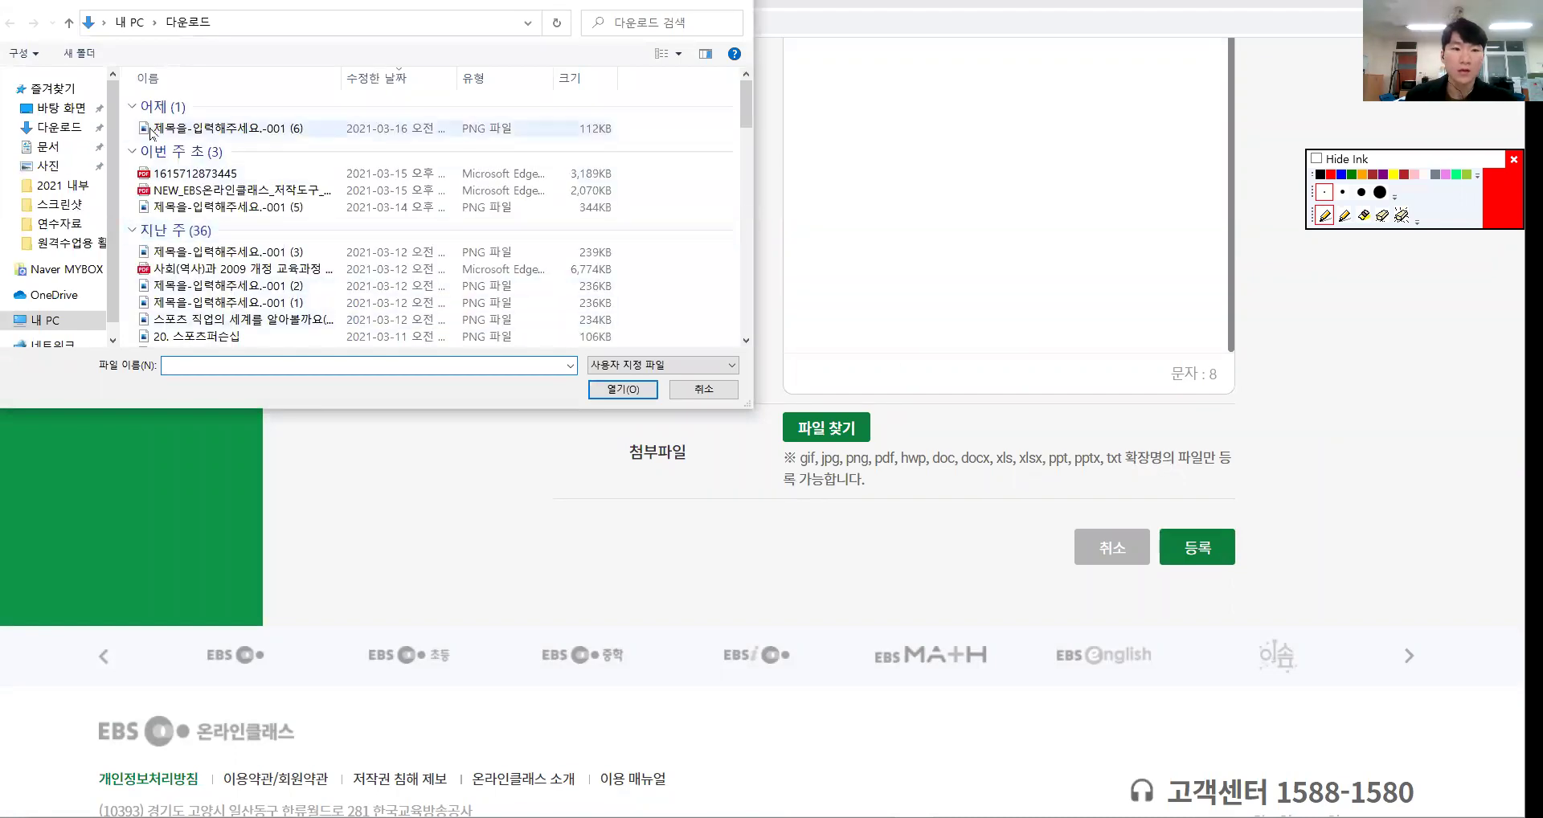
{"action": "left_click", "coordinate": [64, 114]}
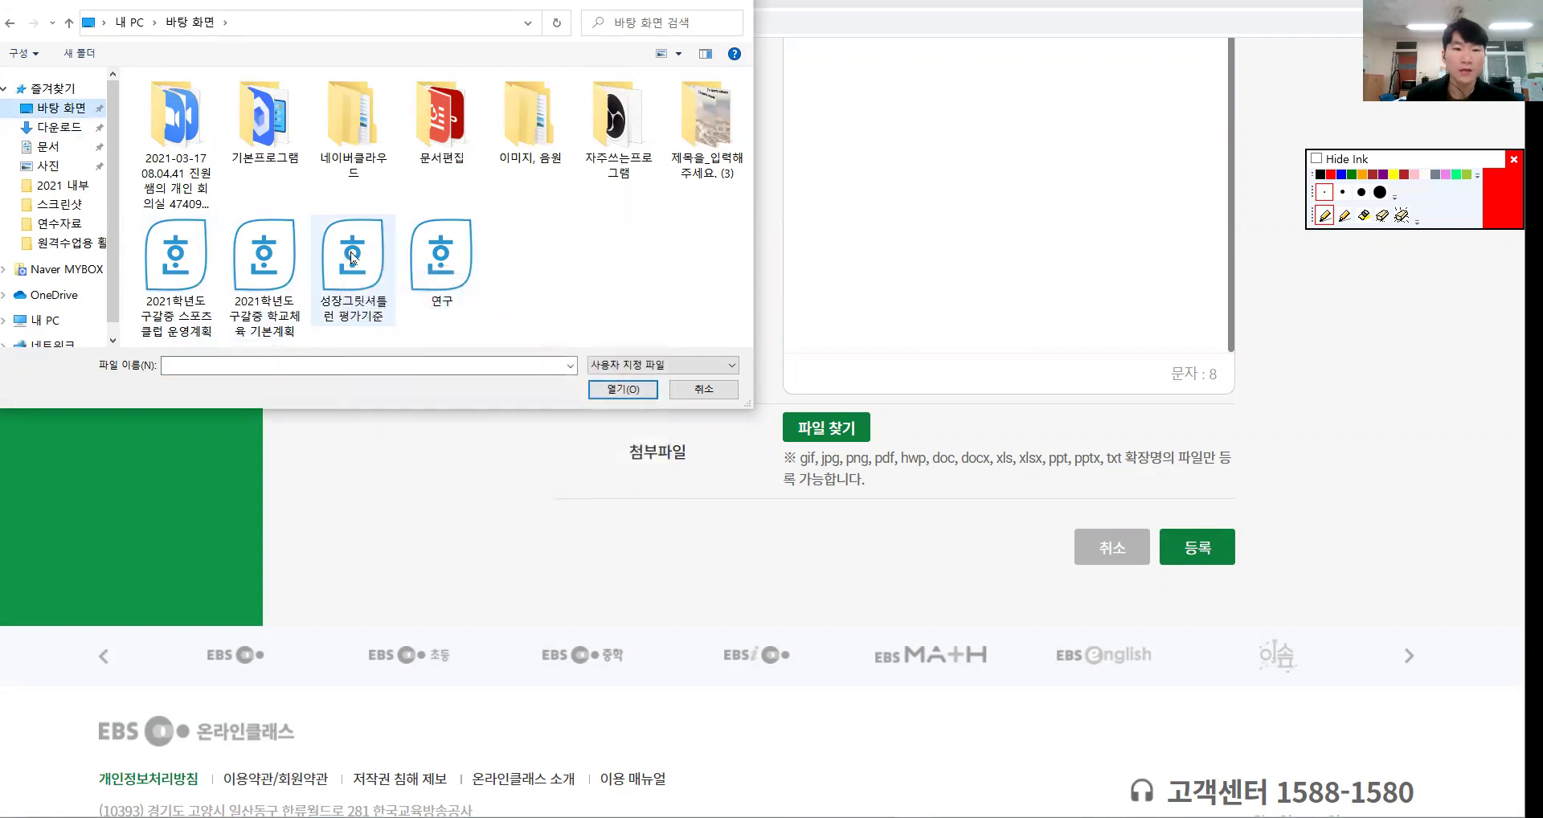
{"action": "double_click", "coordinate": [352, 259]}
{"action": "left_click", "coordinate": [1210, 548]}
{"action": "left_click", "coordinate": [897, 117]}
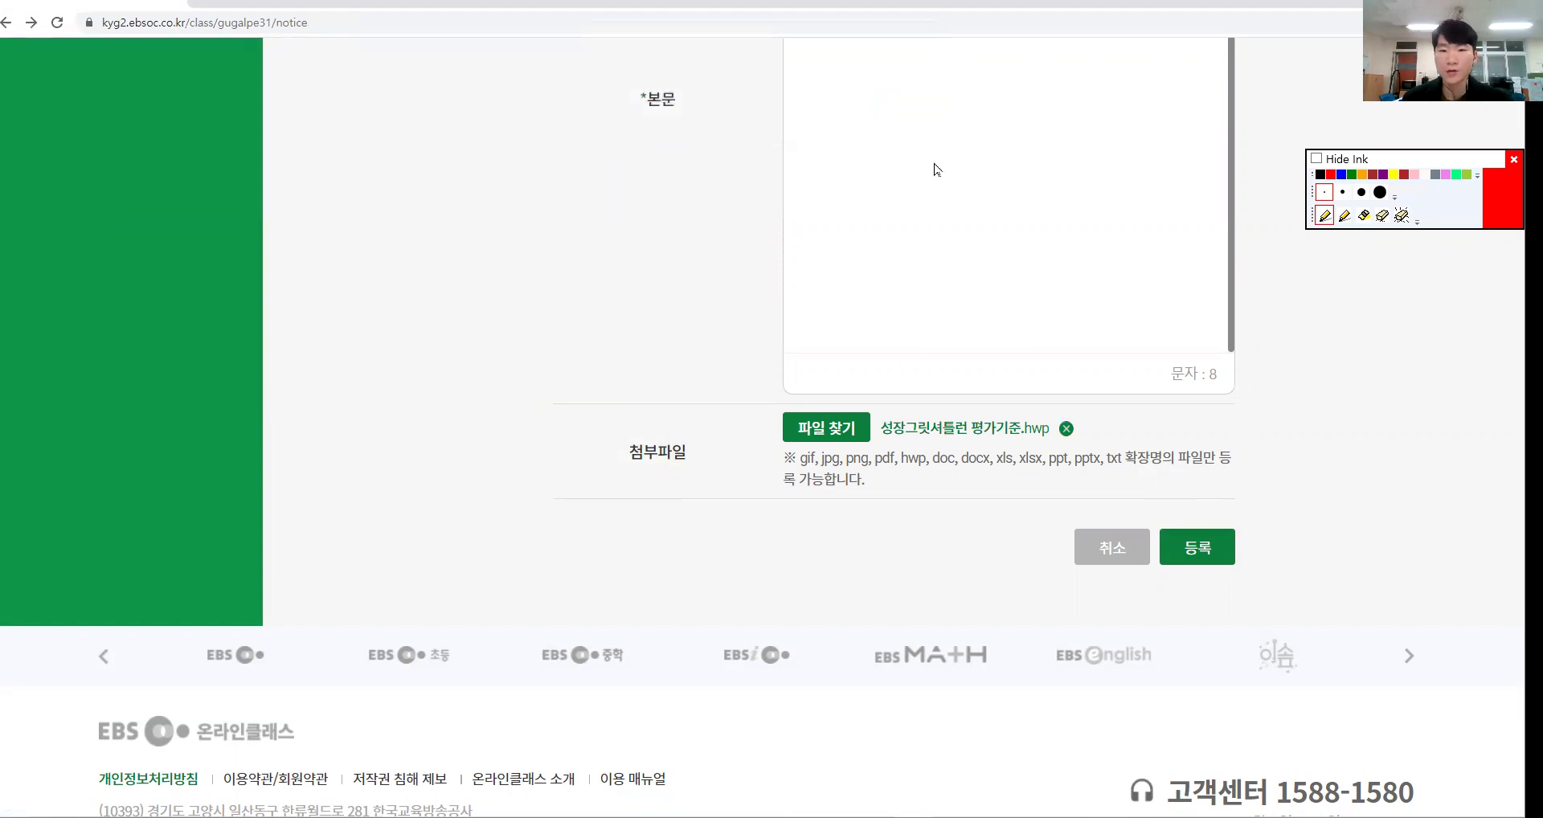
Underline the new 예시 notice in the notice list with red ink and clear the line.
{"action": "scroll", "coordinate": [683, 562], "scroll_direction": "down", "scroll_amount": 2}
{"action": "mouse_move", "coordinate": [683, 516]}
{"action": "left_mouse_down"}
{"action": "mouse_move", "coordinate": [621, 486]}
{"action": "mouse_move", "coordinate": [692, 502]}
{"action": "mouse_move", "coordinate": [728, 454]}
{"action": "mouse_move", "coordinate": [1059, 485]}
{"action": "mouse_move", "coordinate": [1049, 506]}
{"action": "left_mouse_up"}
{"action": "key", "text": "ctrl+shift+6"}
{"action": "key", "text": "ctrl+shift+2"}
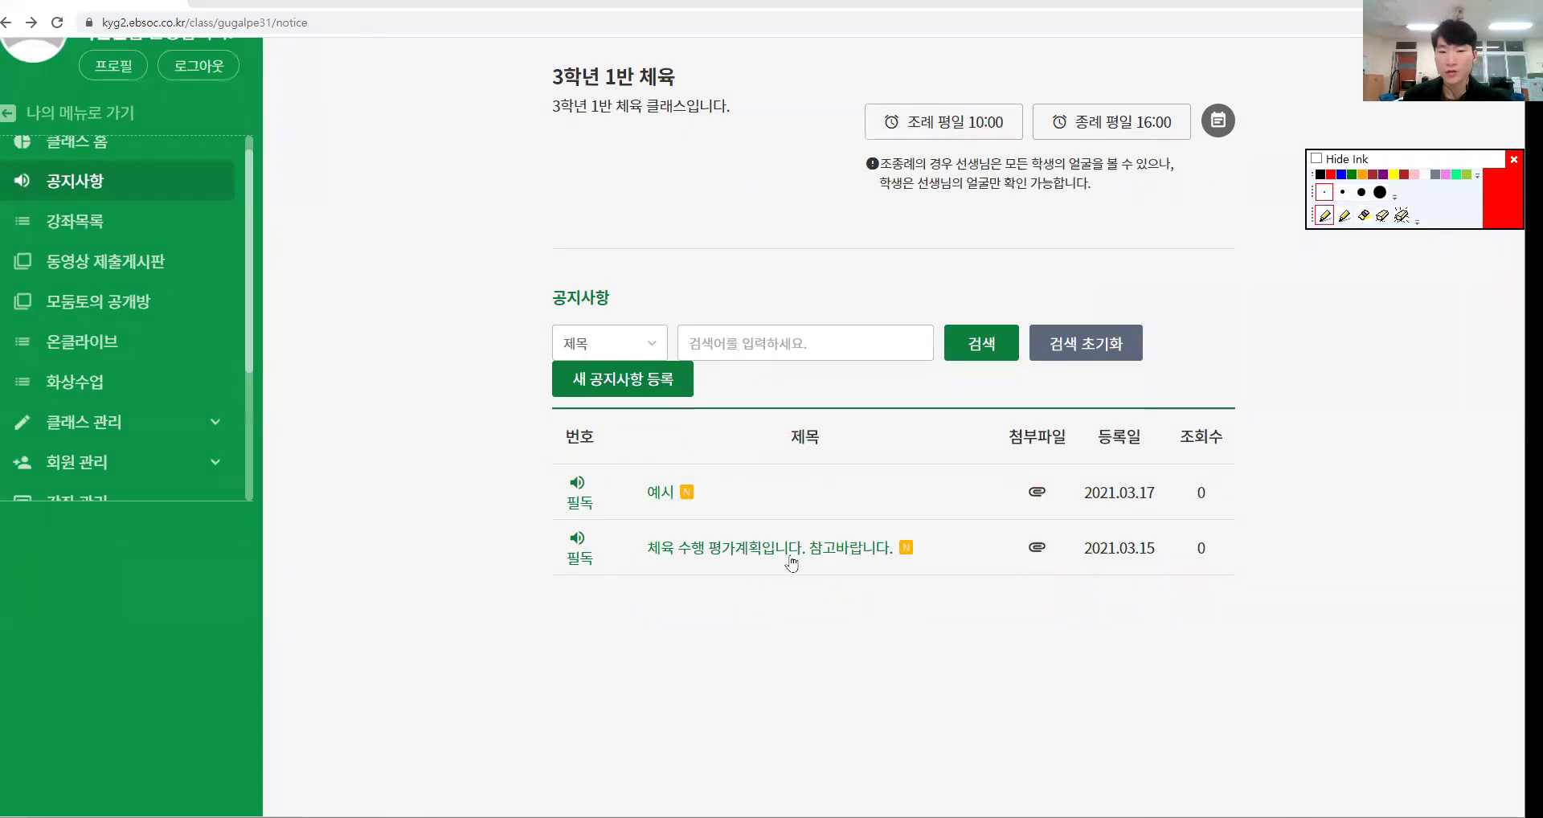
Mark the 체육 수행 평가계획입니다. 참고바랍니다. notice in red ink, clear the mark, and open the notice.
{"action": "mouse_move", "coordinate": [743, 579]}
{"action": "left_mouse_down"}
{"action": "mouse_move", "coordinate": [727, 518]}
{"action": "mouse_move", "coordinate": [735, 594]}
{"action": "left_mouse_up"}
{"action": "key", "text": "Escape"}
{"action": "left_click", "coordinate": [735, 560]}
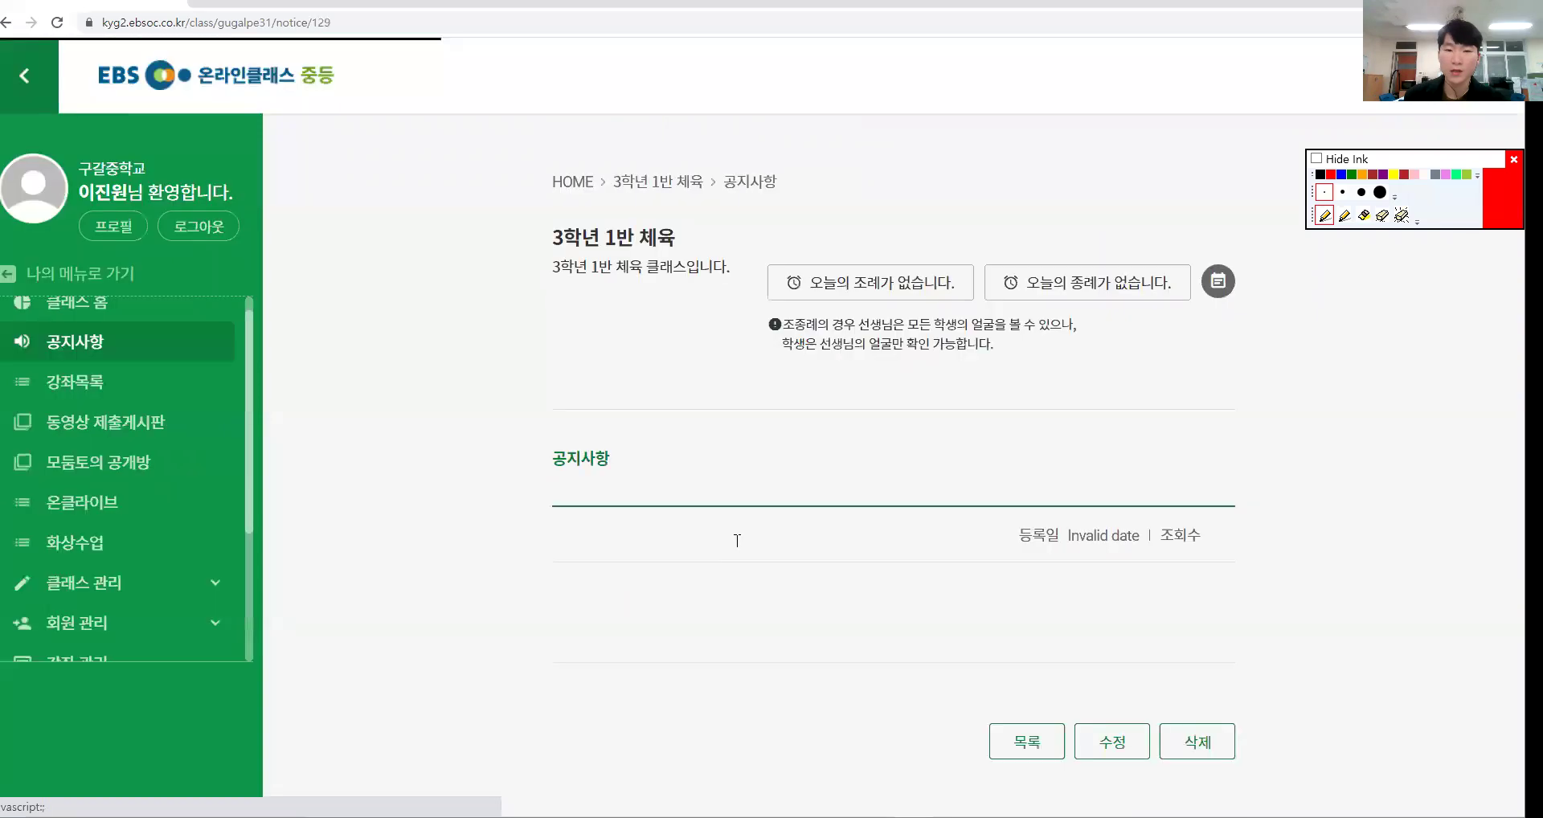
Underline the opened notice's body text in red ink and clear the line.
{"action": "key", "text": "ctrl+shift+4"}
{"action": "left_click_drag", "start_coordinate": [575, 492], "coordinate": [963, 493]}
{"action": "key", "text": "ctrl+shift+6"}
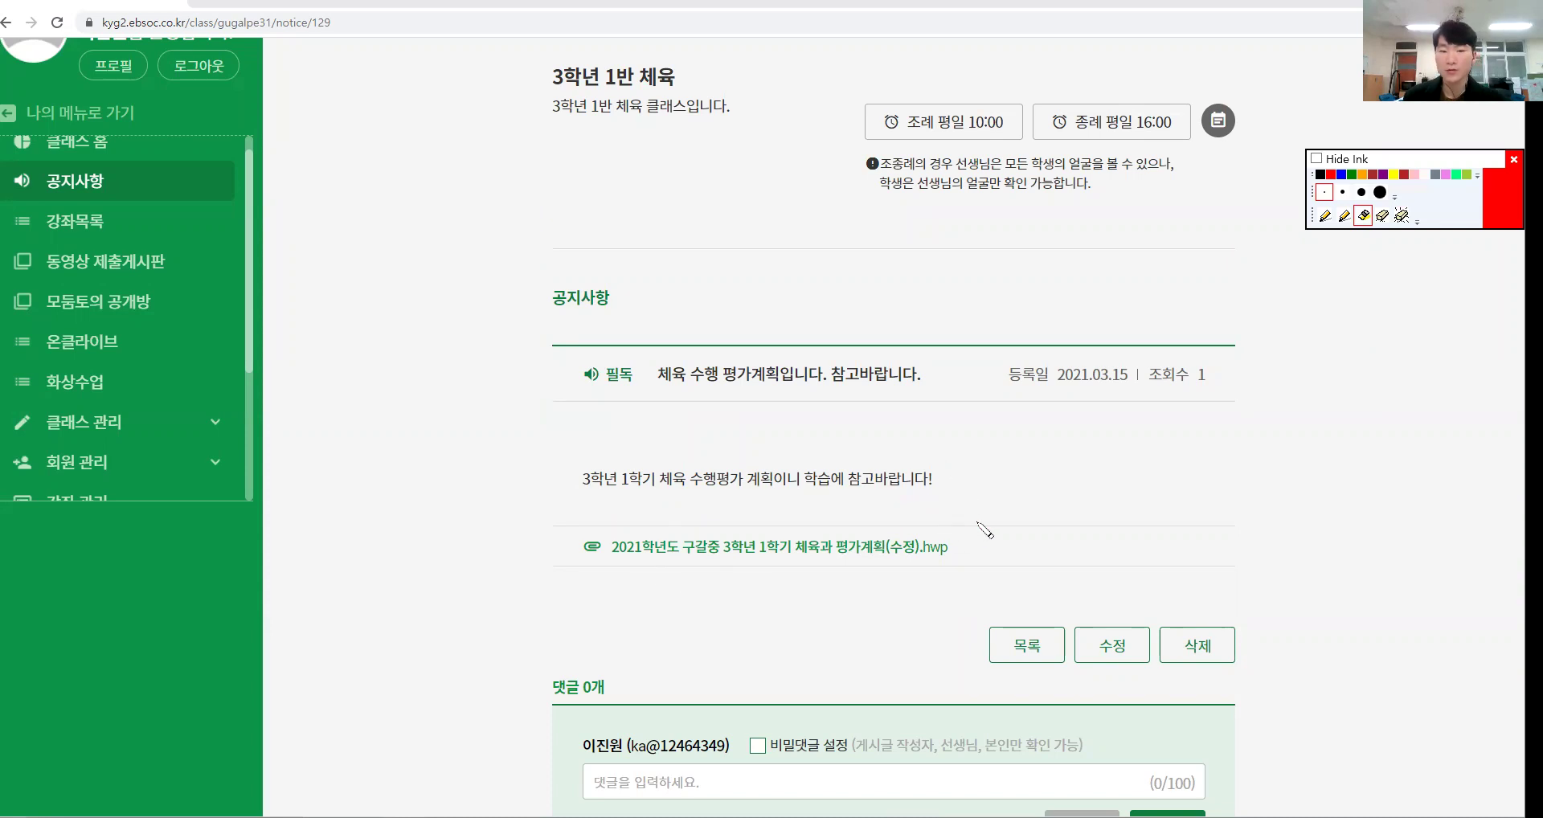
{"action": "key", "text": "ctrl+shift+2"}
Mark the comment section below the notice with red ink and clear the mark.
{"action": "scroll", "coordinate": [892, 541], "scroll_direction": "down", "scroll_amount": 4}
{"action": "key", "text": "ctrl+shift+4"}
{"action": "left_click_drag", "start_coordinate": [684, 485], "coordinate": [674, 468]}
{"action": "key", "text": "ctrl+shift+6"}
{"action": "scroll", "coordinate": [189, 422], "scroll_direction": "up", "scroll_amount": 4}
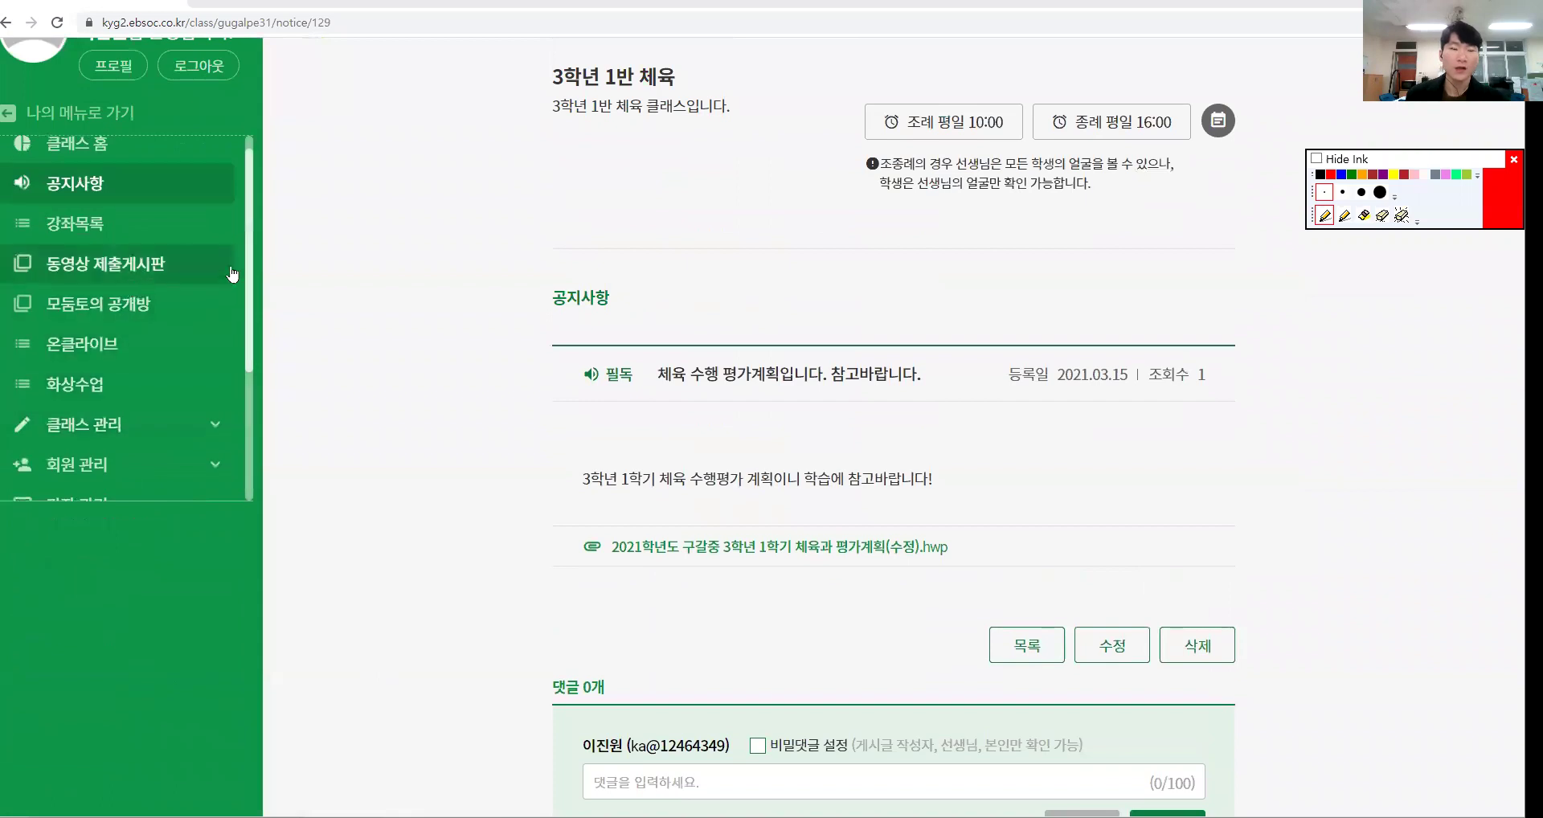
Open the class's 강좌목록 page and look over the course card listed there.
{"action": "key", "text": "ctrl+shift+4"}
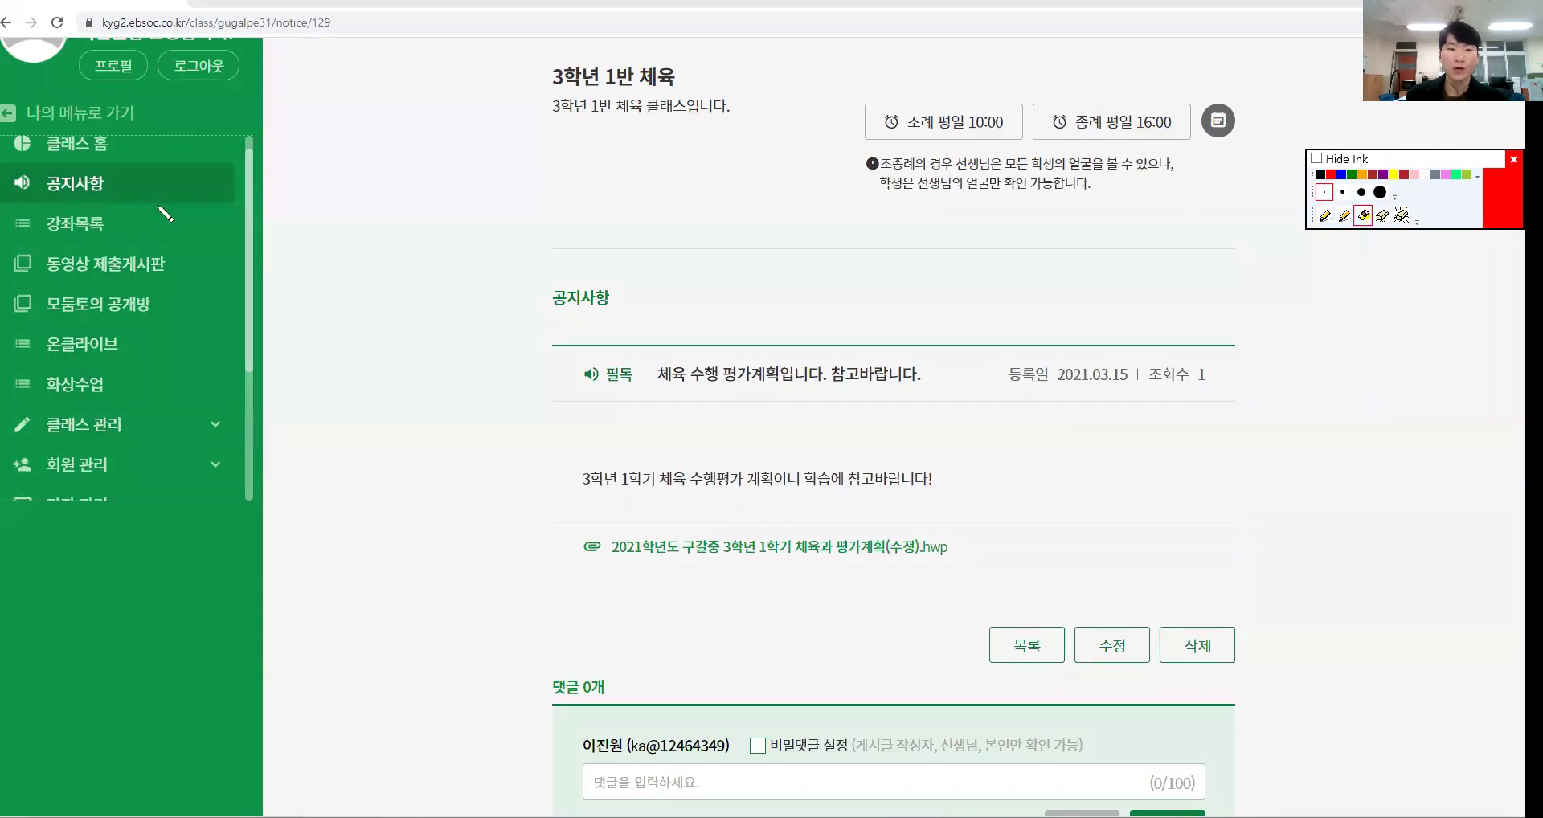
{"action": "left_click", "coordinate": [165, 217]}
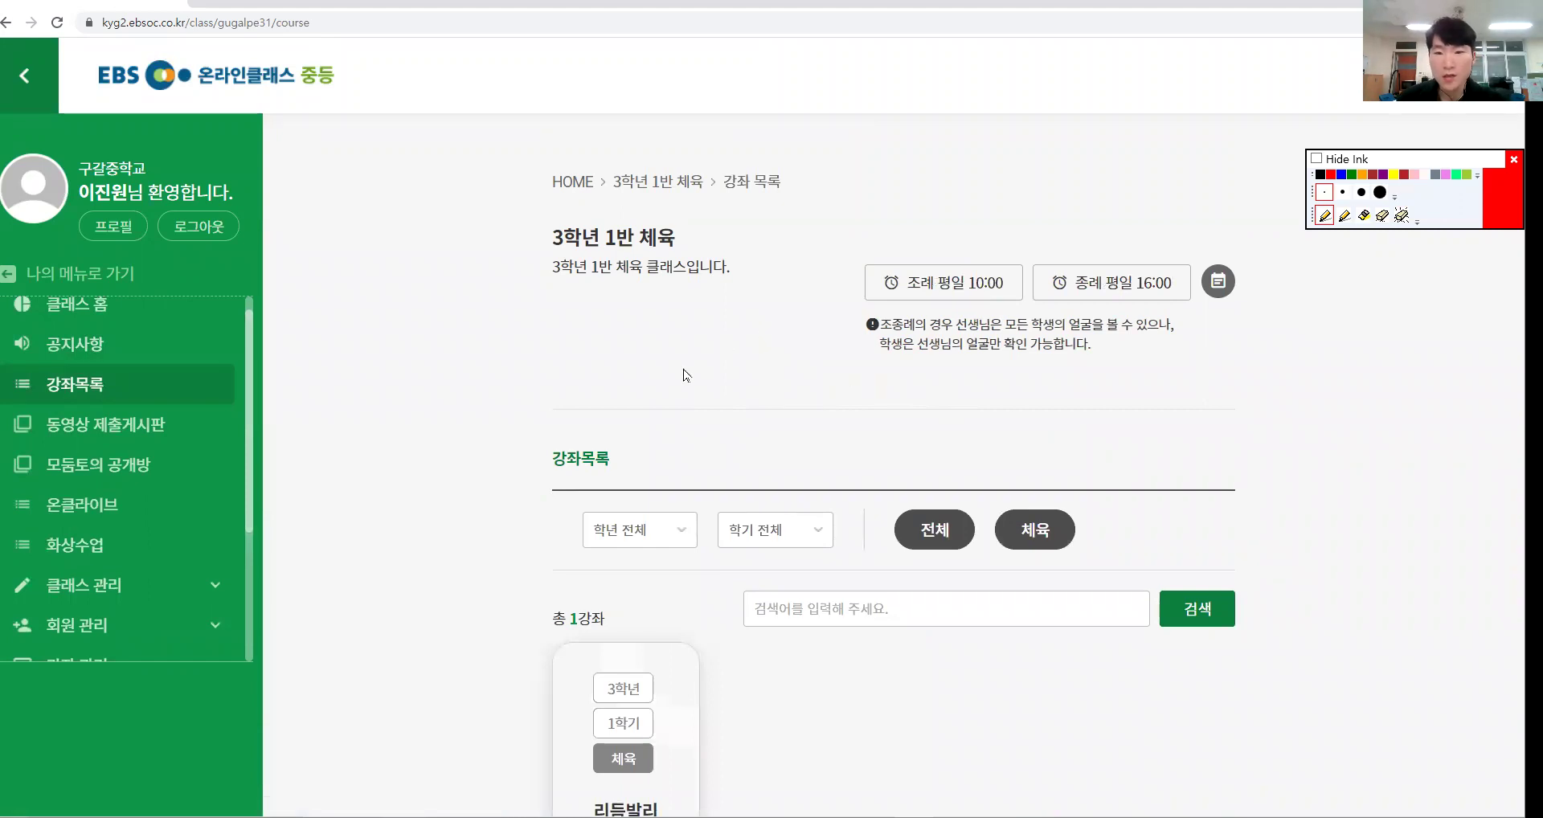
{"action": "scroll", "coordinate": [699, 365], "scroll_direction": "down", "scroll_amount": 3}
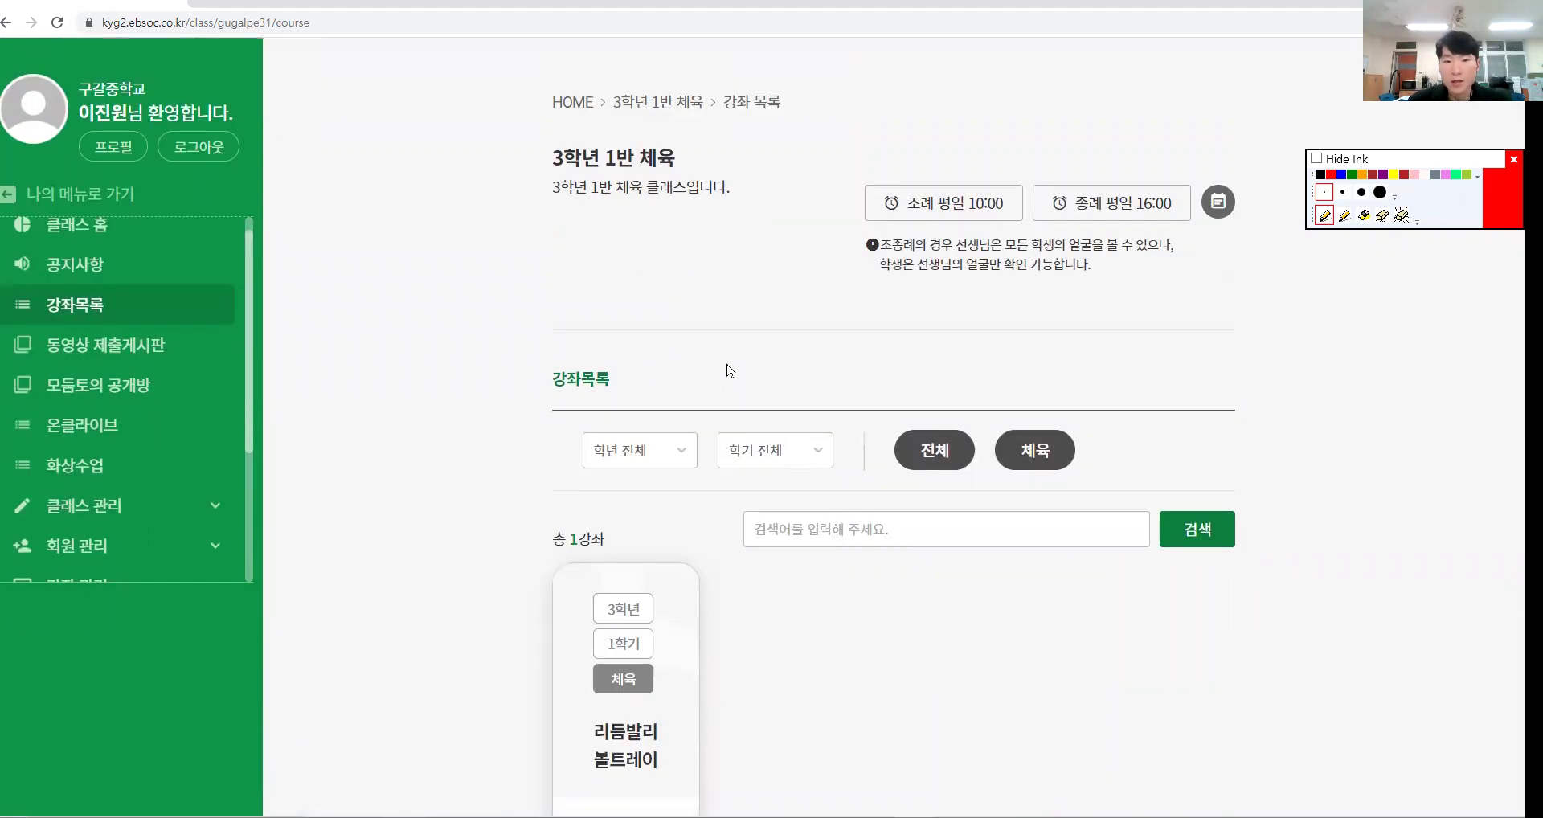
{"action": "scroll", "coordinate": [877, 453], "scroll_direction": "down", "scroll_amount": 3}
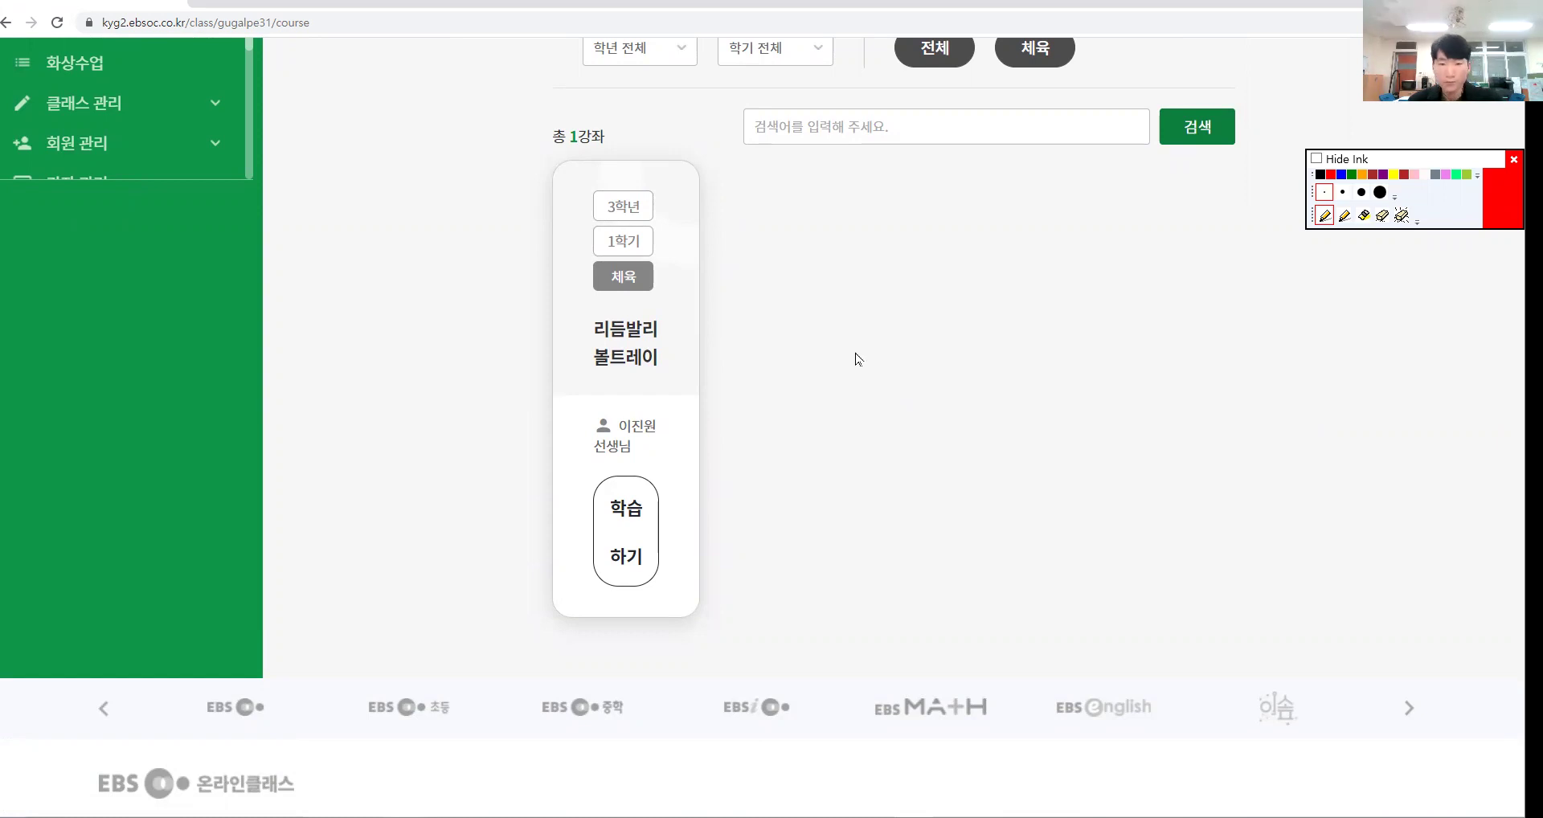
Draw a red arrow to the course count, handwrite 노출 and further notes beside the list, and clear the ink.
{"action": "scroll", "coordinate": [857, 358], "scroll_direction": "up", "scroll_amount": 3}
{"action": "left_click_drag", "start_coordinate": [499, 313], "coordinate": [562, 365]}
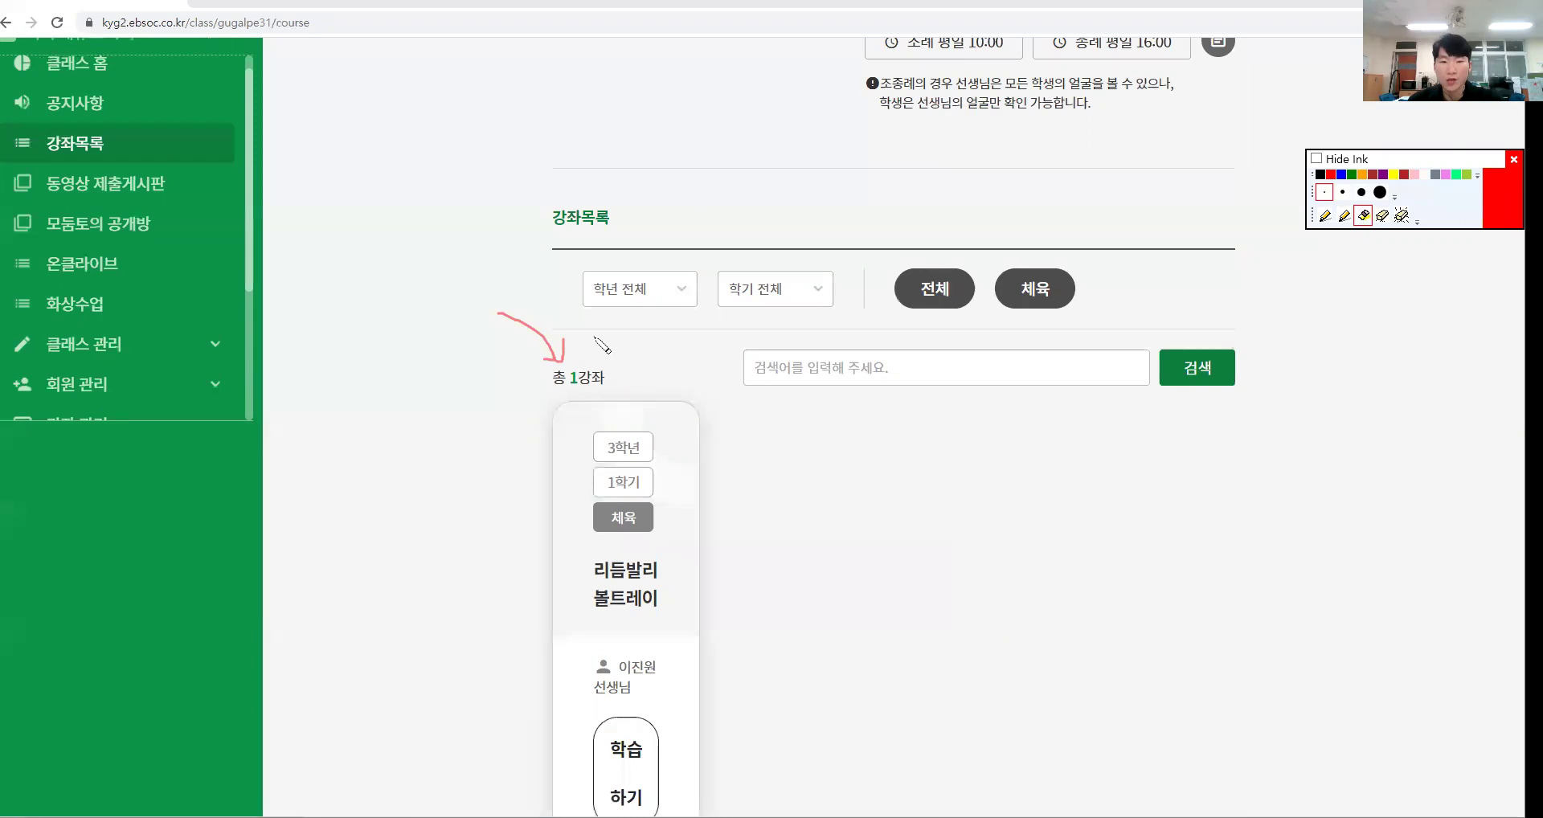
{"action": "mouse_move", "coordinate": [323, 265]}
{"action": "left_mouse_down"}
{"action": "mouse_move", "coordinate": [360, 287]}
{"action": "mouse_move", "coordinate": [364, 336]}
{"action": "left_mouse_up"}
{"action": "left_click_drag", "start_coordinate": [376, 261], "coordinate": [397, 297]}
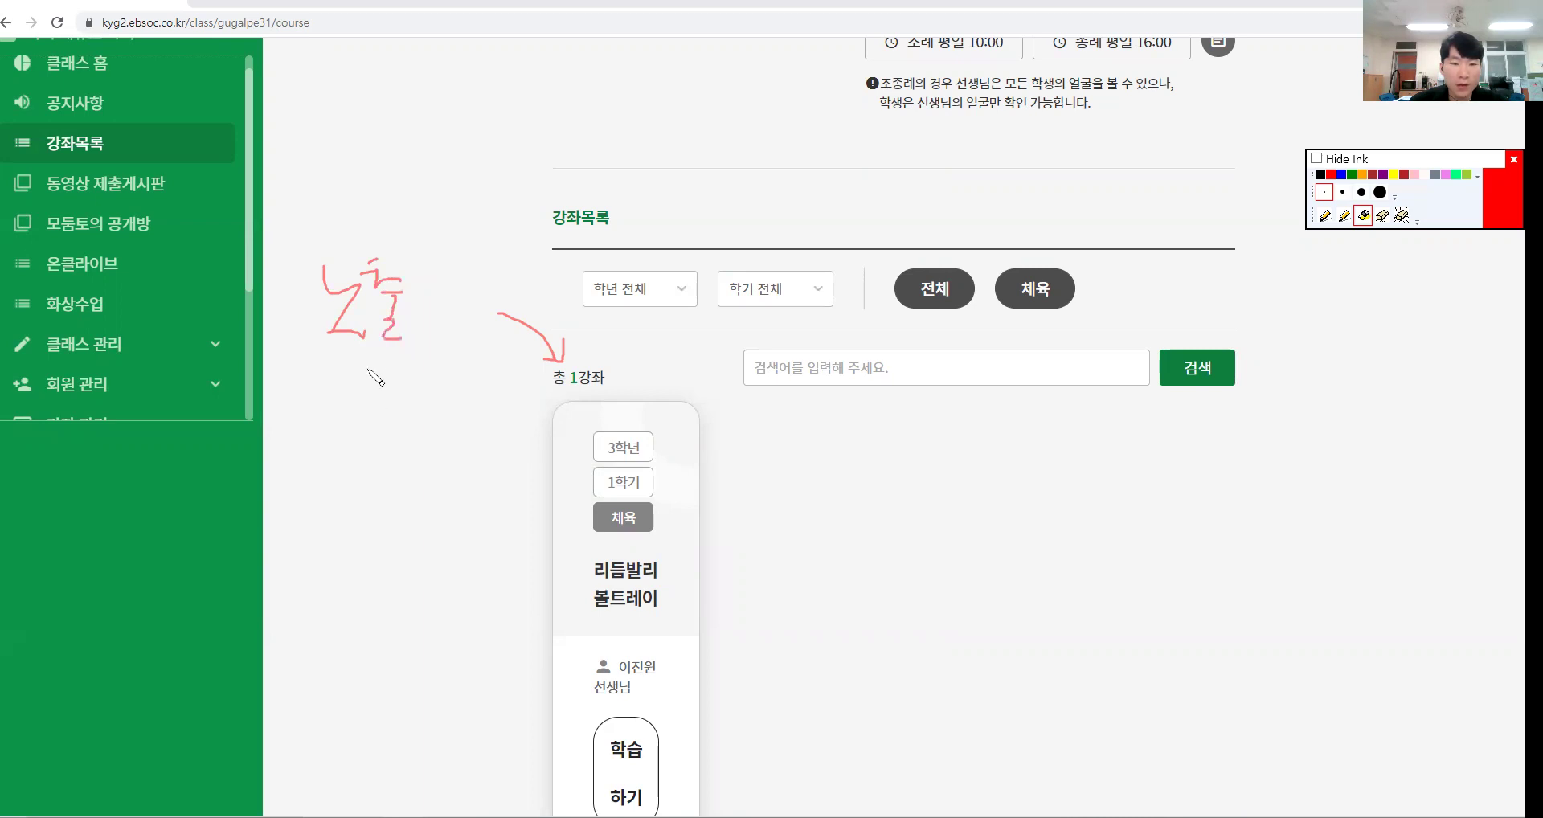
{"action": "left_click_drag", "start_coordinate": [364, 368], "coordinate": [364, 407]}
{"action": "mouse_move", "coordinate": [310, 447]}
{"action": "left_mouse_down"}
{"action": "mouse_move", "coordinate": [332, 490]}
{"action": "mouse_move", "coordinate": [453, 503]}
{"action": "left_mouse_up"}
{"action": "left_click_drag", "start_coordinate": [298, 520], "coordinate": [419, 514]}
{"action": "key", "text": "ctrl+6"}
{"action": "key", "text": "ctrl+2"}
Open the 리듬발리볼트레이닝 course and draw a red line along the side of its 강좌 목차 list.
{"action": "scroll", "coordinate": [772, 487], "scroll_direction": "down", "scroll_amount": 2}
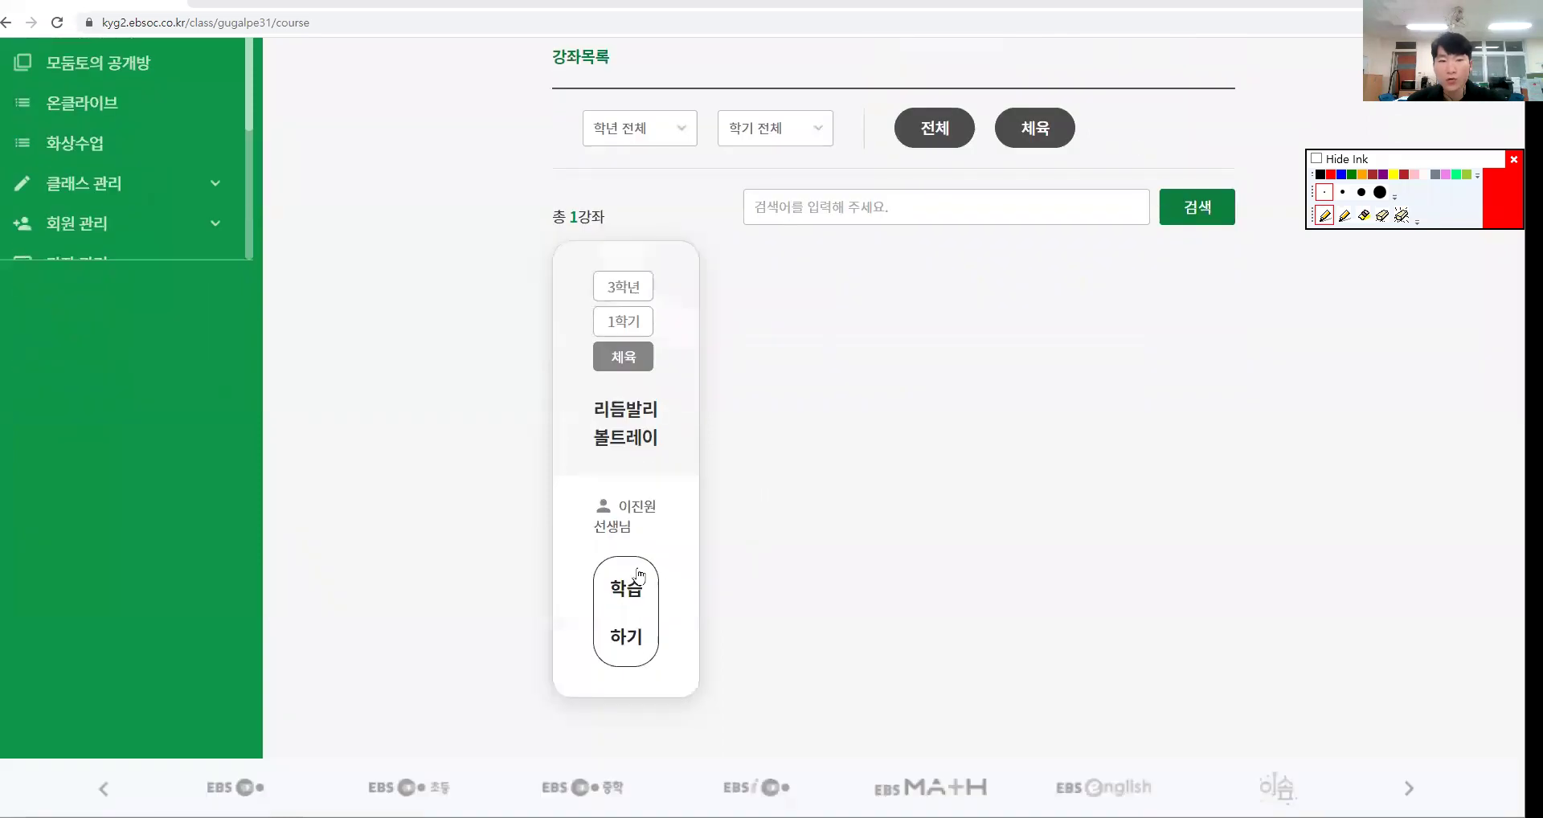
{"action": "left_click", "coordinate": [640, 597]}
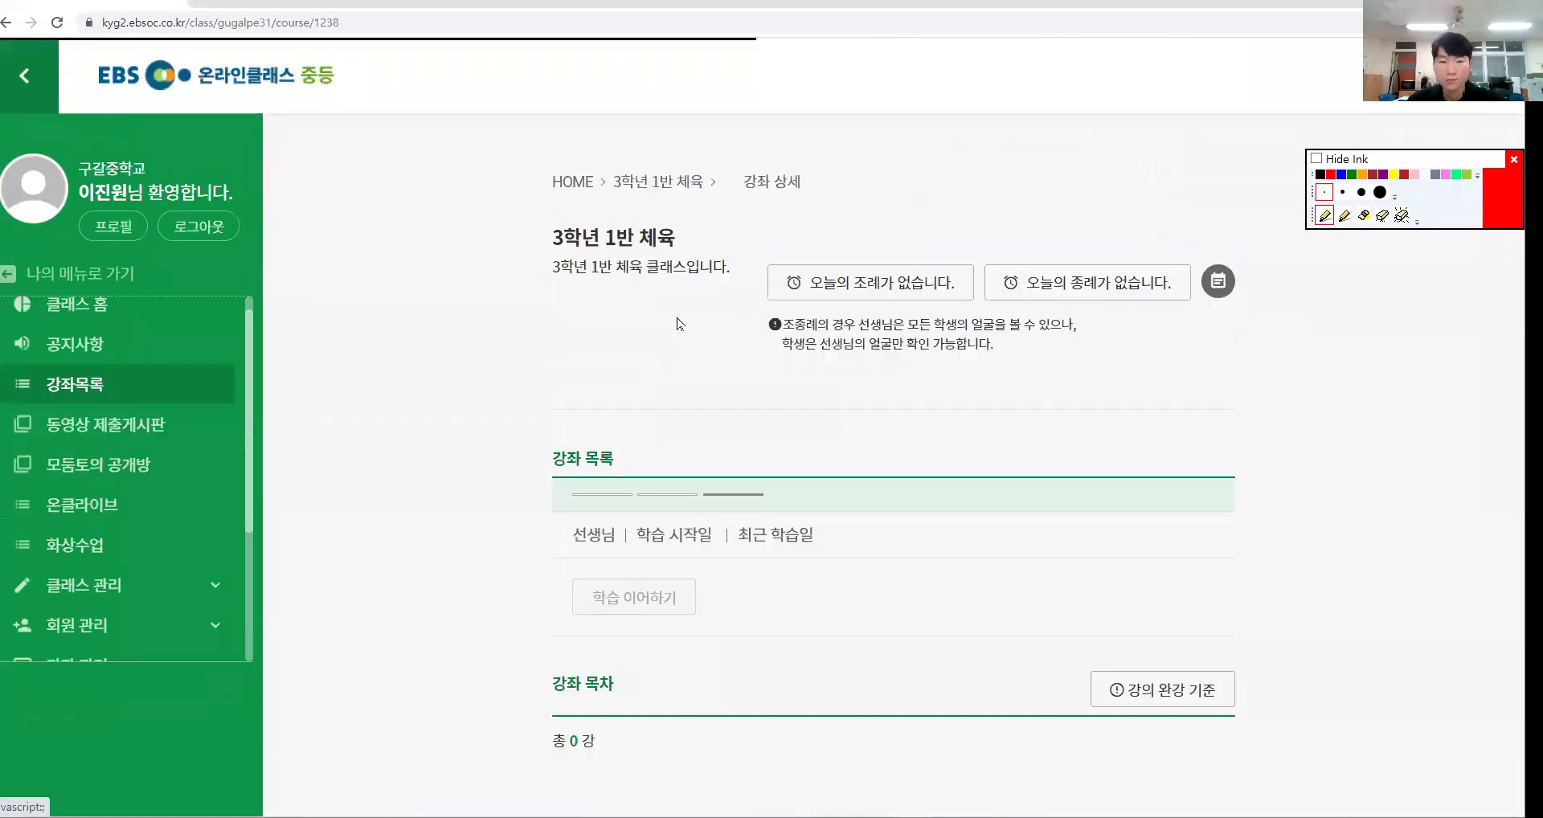
{"action": "scroll", "coordinate": [890, 371], "scroll_direction": "down", "scroll_amount": 3}
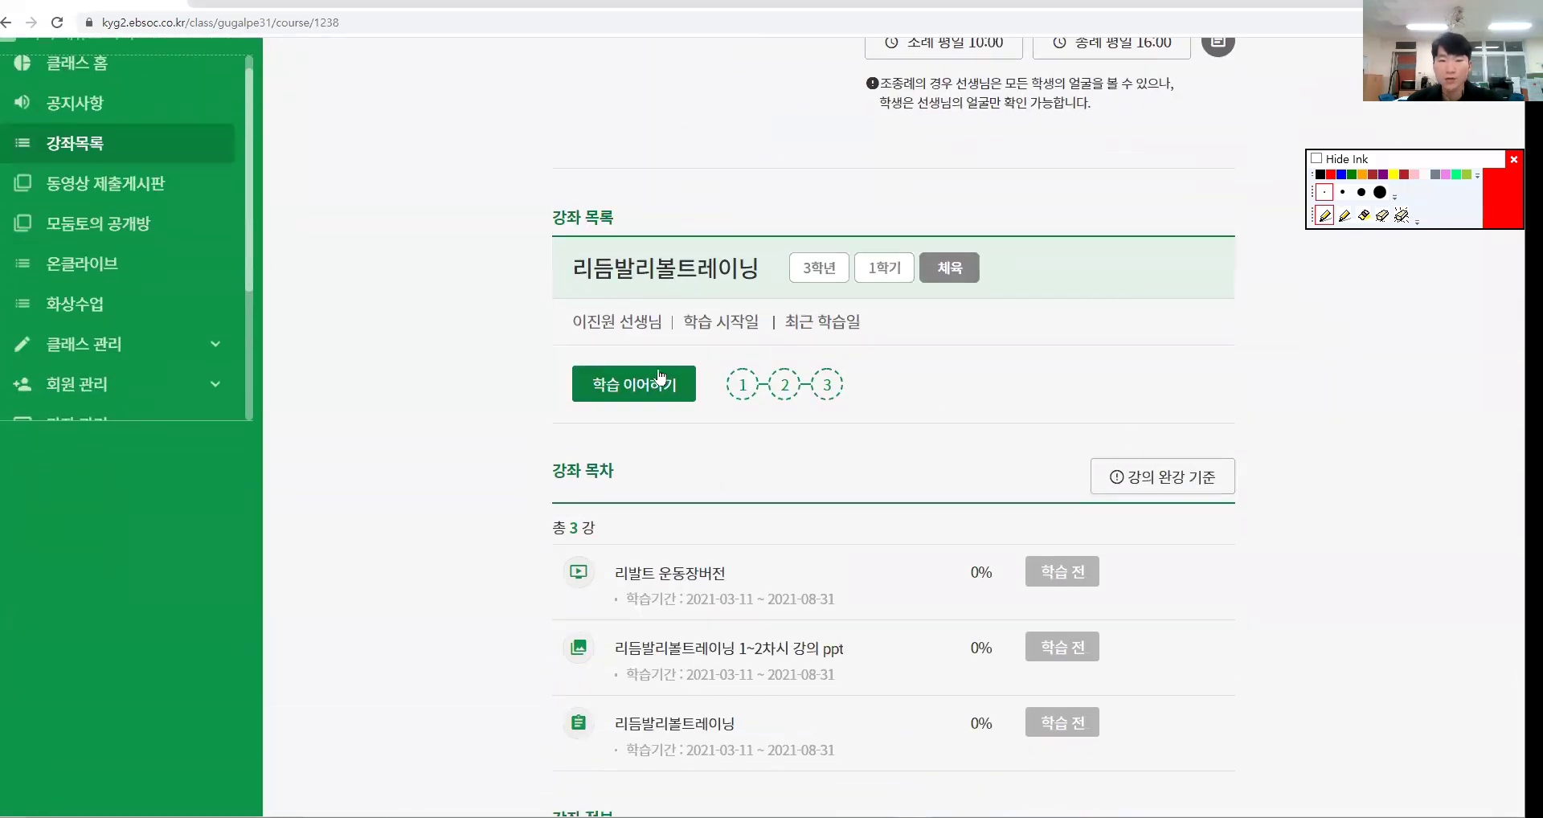
{"action": "scroll", "coordinate": [852, 402], "scroll_direction": "down", "scroll_amount": 1}
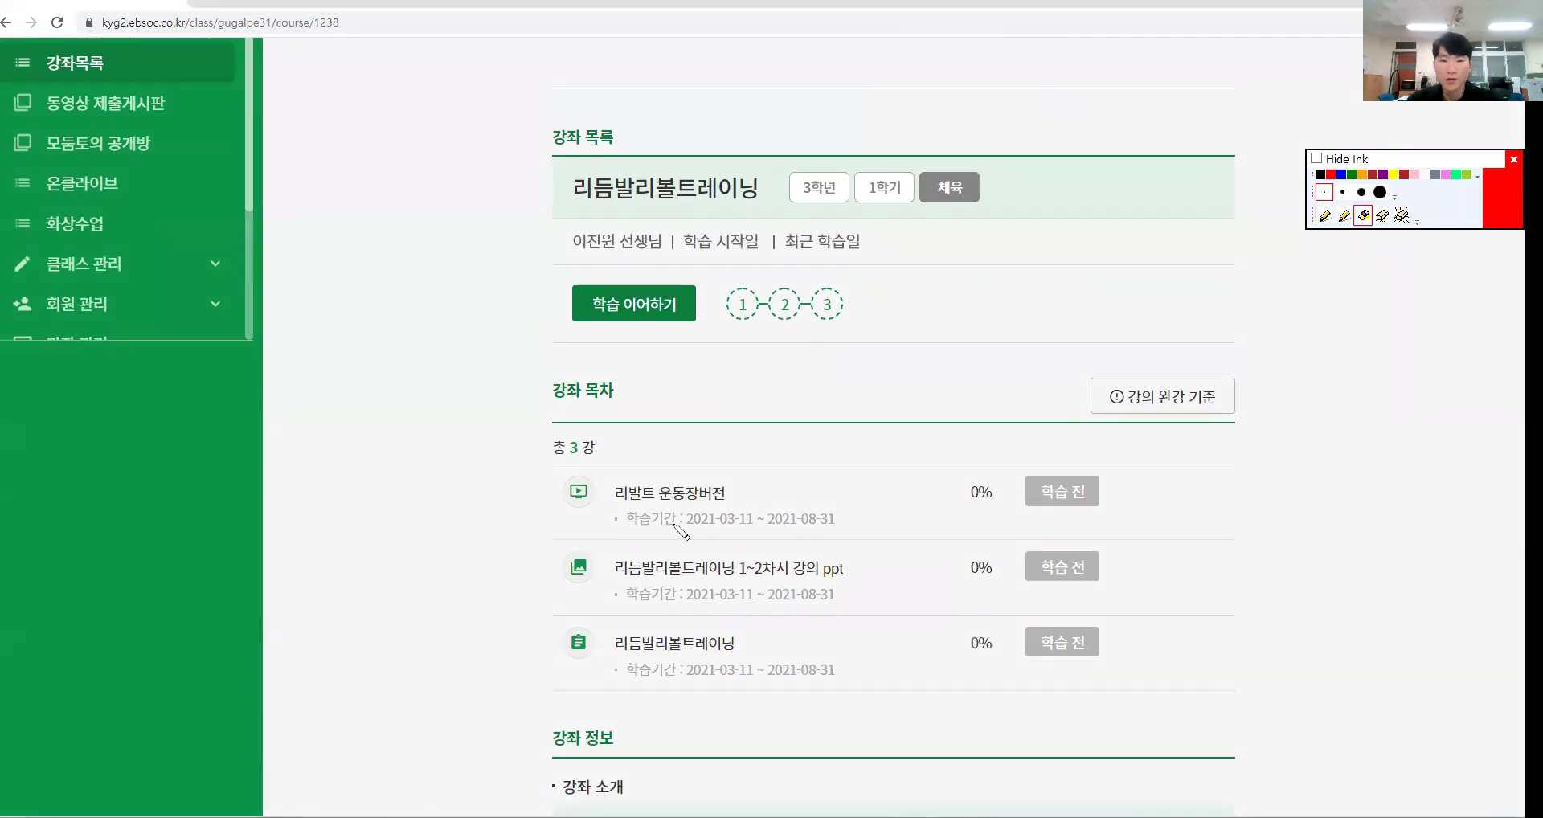
{"action": "left_click_drag", "start_coordinate": [541, 391], "coordinate": [547, 651]}
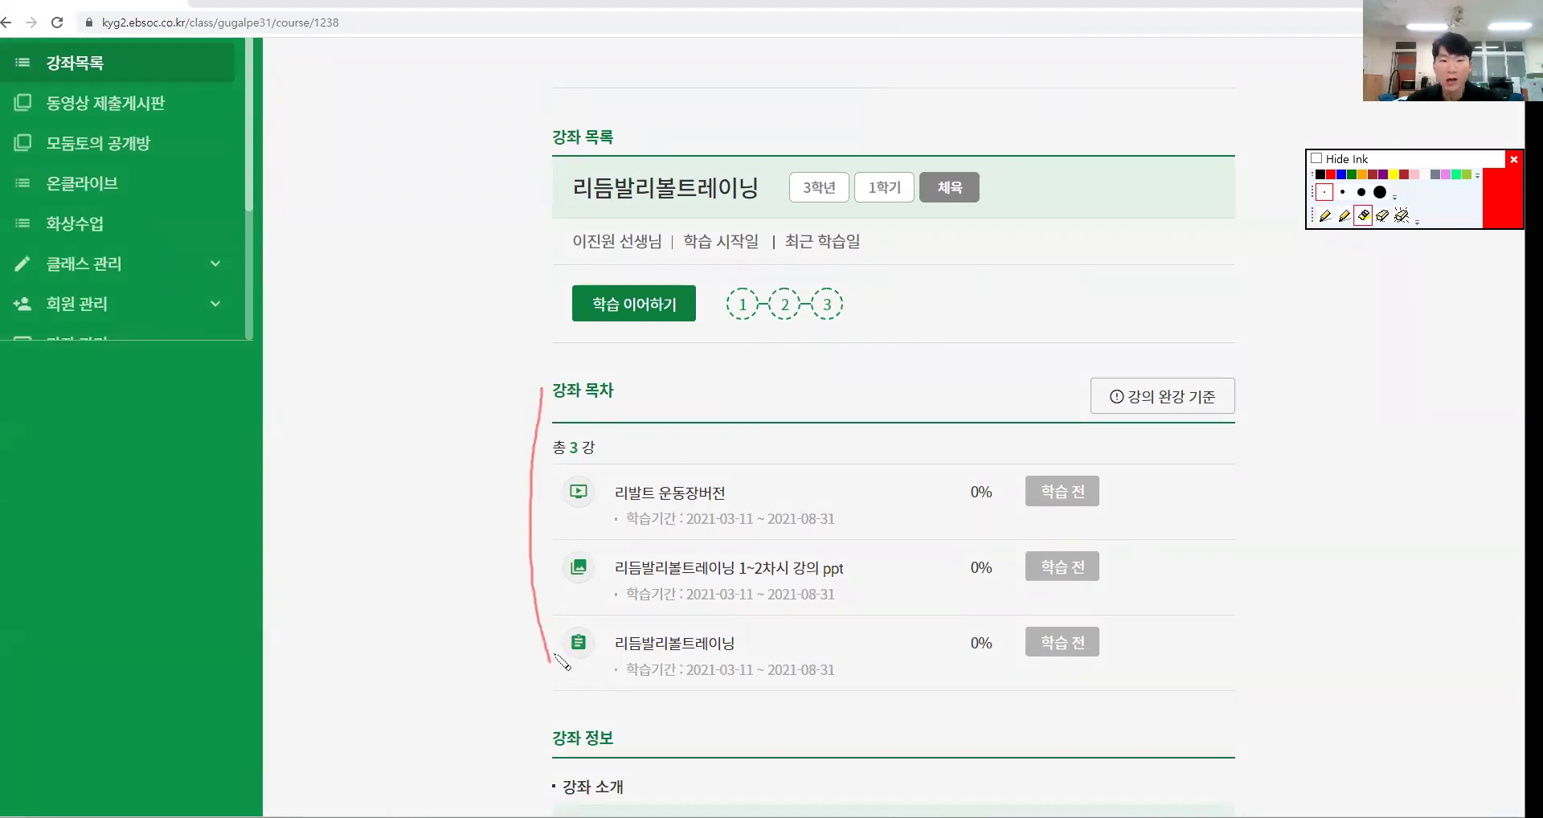
Handwrite 강의 in red ink over the 강좌 목차 lectures and clear all the ink.
{"action": "left_click_drag", "start_coordinate": [776, 462], "coordinate": [780, 488]}
{"action": "mouse_move", "coordinate": [799, 446]}
{"action": "left_mouse_down"}
{"action": "mouse_move", "coordinate": [799, 494]}
{"action": "mouse_move", "coordinate": [812, 465]}
{"action": "left_mouse_up"}
{"action": "left_click_drag", "start_coordinate": [791, 494], "coordinate": [797, 519]}
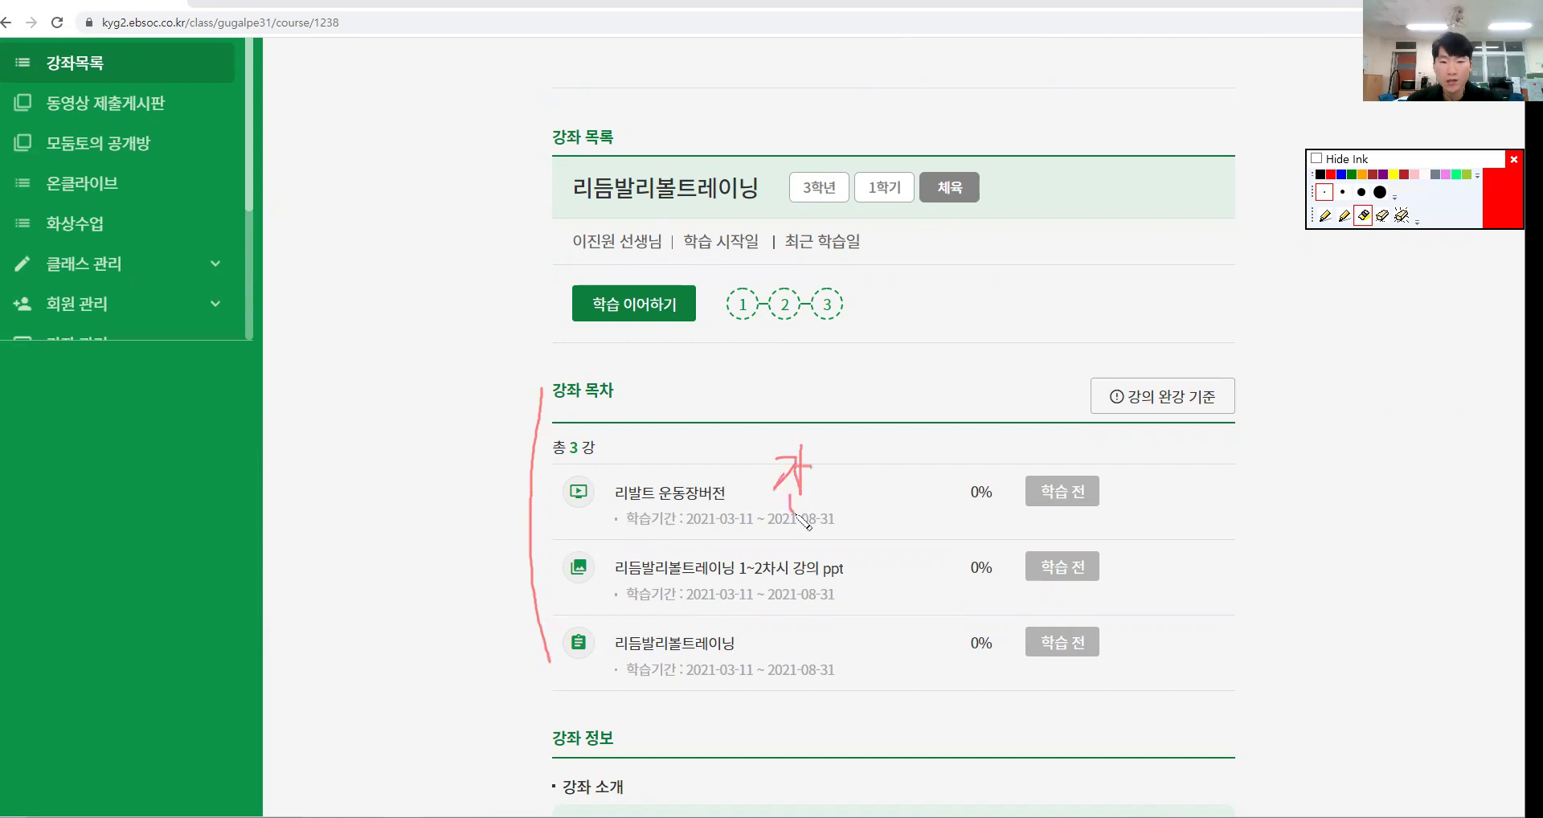
{"action": "left_click_drag", "start_coordinate": [816, 465], "coordinate": [813, 470]}
{"action": "left_click_drag", "start_coordinate": [798, 502], "coordinate": [828, 500]}
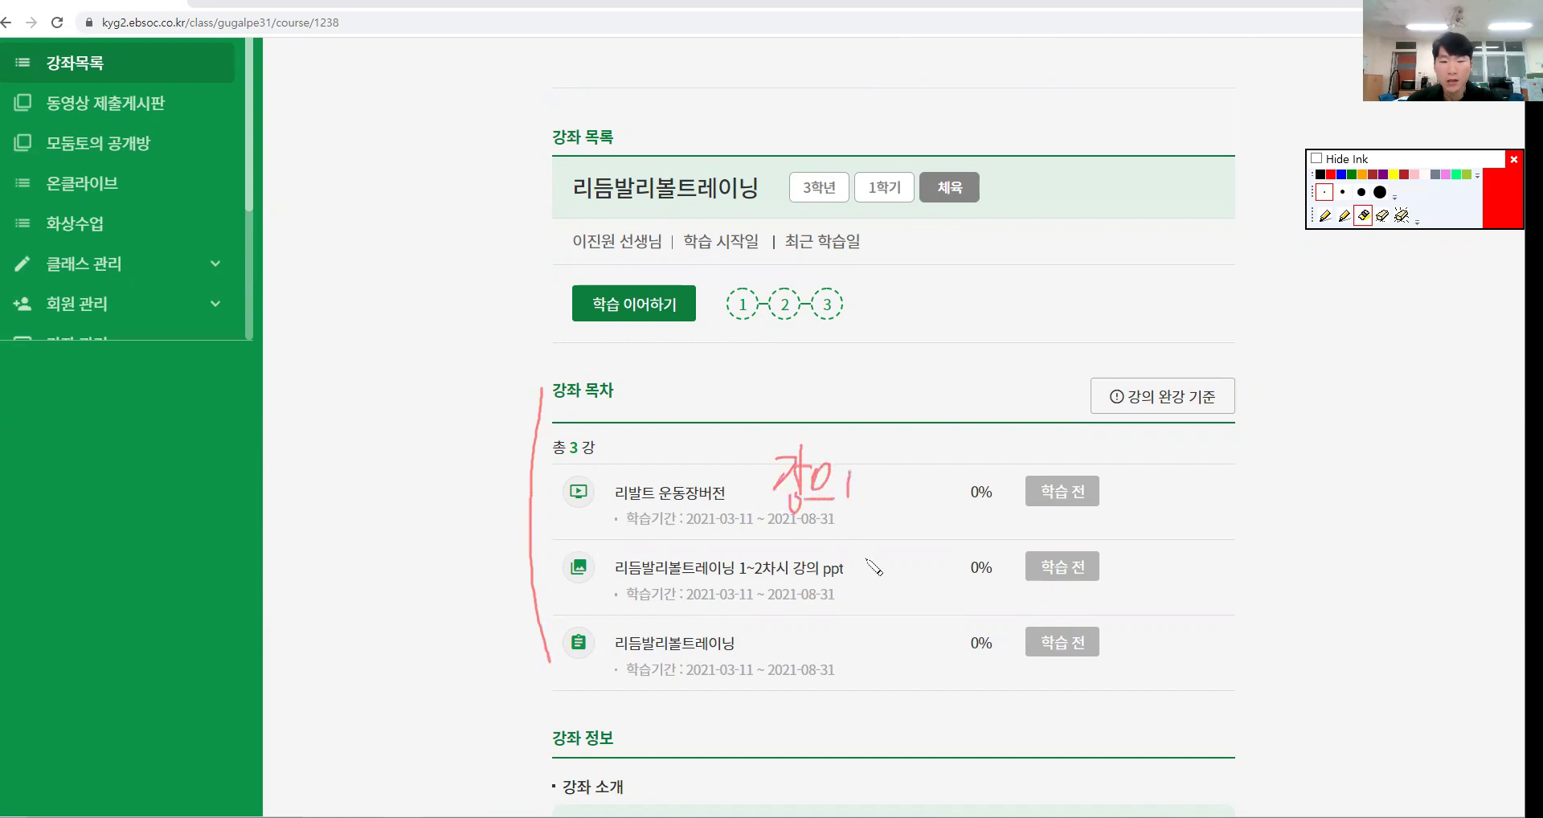
{"action": "left_click_drag", "start_coordinate": [889, 453], "coordinate": [889, 487]}
{"action": "key", "text": "ctrl+shift+6"}
{"action": "key", "text": "ctrl+shift+2"}
Mark the listed lectures and the area around the first 학습 전 status with red ink and clear the marks.
{"action": "scroll", "coordinate": [1170, 481], "scroll_direction": "down", "scroll_amount": 3}
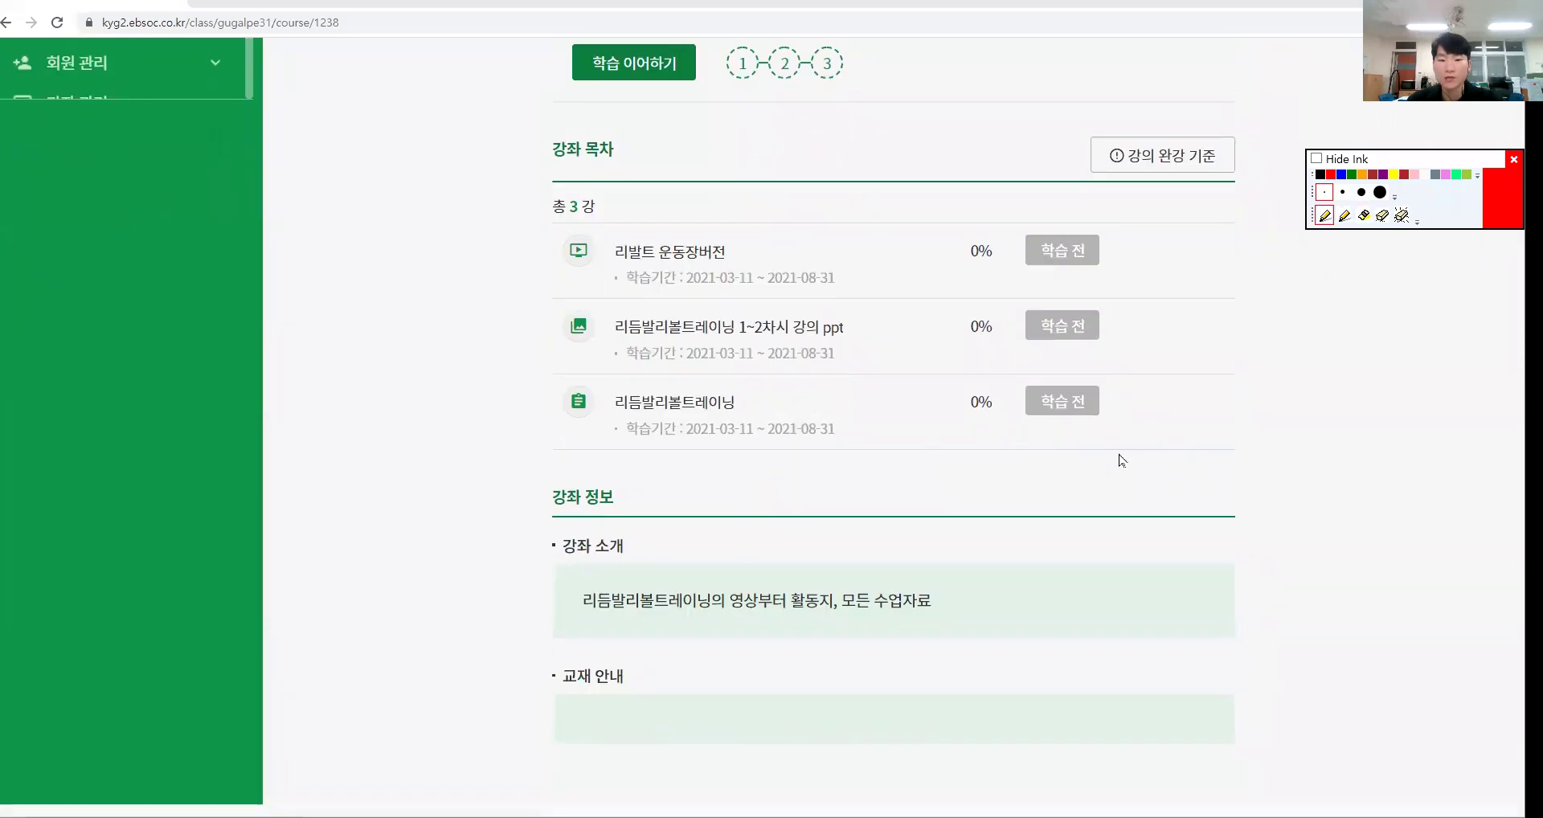
{"action": "scroll", "coordinate": [1045, 450], "scroll_direction": "up", "scroll_amount": 2}
{"action": "key", "text": "ctrl+shift+4"}
{"action": "mouse_move", "coordinate": [787, 385]}
{"action": "left_mouse_down"}
{"action": "mouse_move", "coordinate": [878, 482]}
{"action": "mouse_move", "coordinate": [841, 608]}
{"action": "left_mouse_up"}
{"action": "key", "text": "ctrl+shift+6"}
{"action": "mouse_move", "coordinate": [832, 421]}
{"action": "left_mouse_down"}
{"action": "mouse_move", "coordinate": [977, 422]}
{"action": "mouse_move", "coordinate": [957, 436]}
{"action": "left_mouse_up"}
{"action": "mouse_move", "coordinate": [1119, 438]}
{"action": "left_mouse_down"}
{"action": "mouse_move", "coordinate": [1014, 438]}
{"action": "mouse_move", "coordinate": [1133, 423]}
{"action": "left_mouse_up"}
{"action": "key", "text": "ctrl+shift+6"}
{"action": "key", "text": "ctrl+shift+2"}
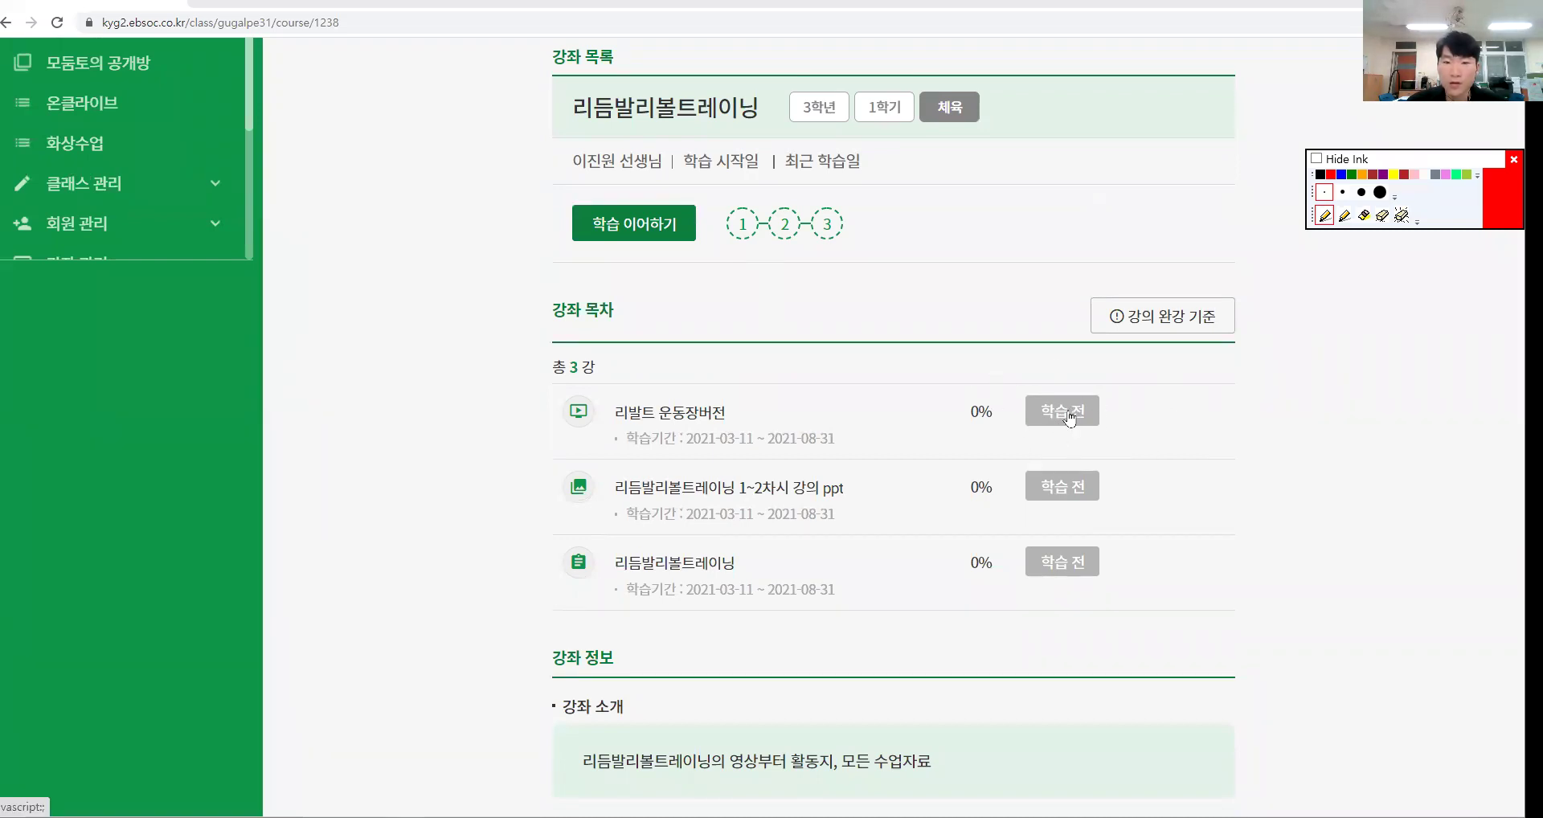
Open the 리발트 운동장버전 lecture, look over its video page, and return to the course details.
{"action": "left_click", "coordinate": [1068, 413]}
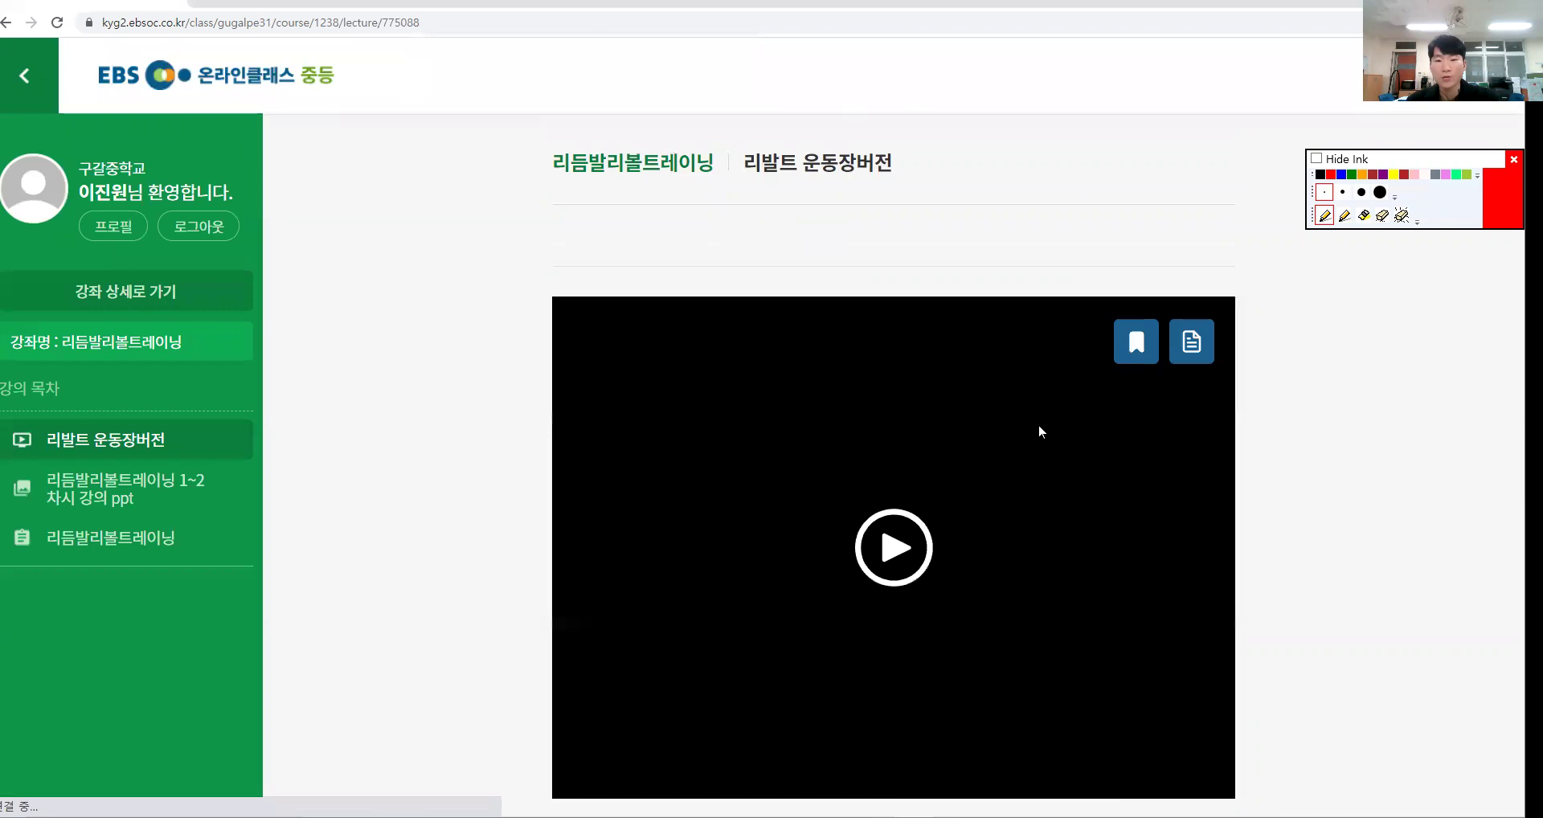
{"action": "scroll", "coordinate": [1039, 431], "scroll_direction": "down", "scroll_amount": 2}
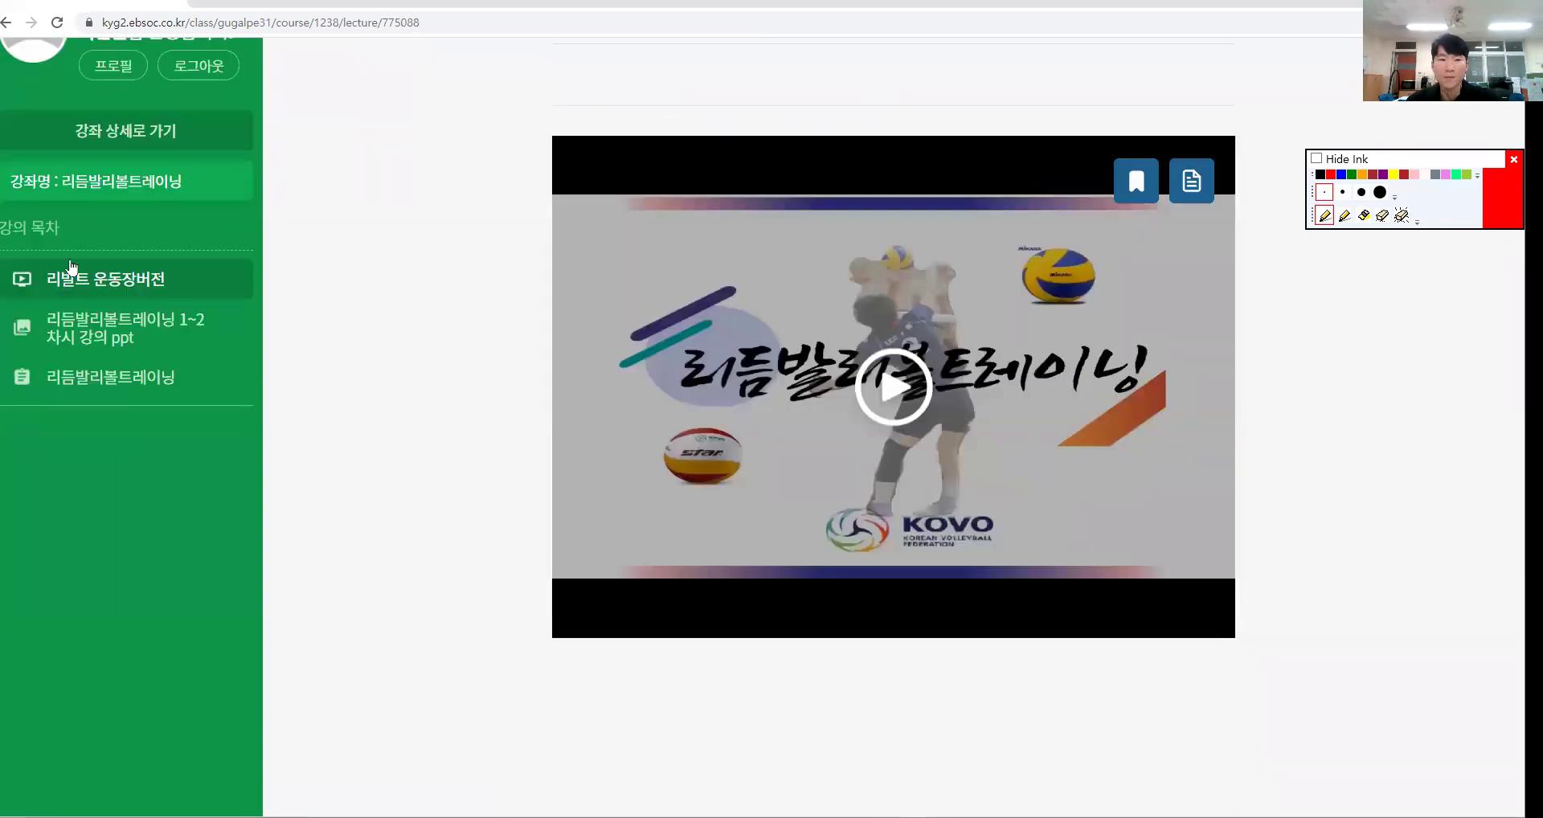
{"action": "left_click", "coordinate": [6, 22]}
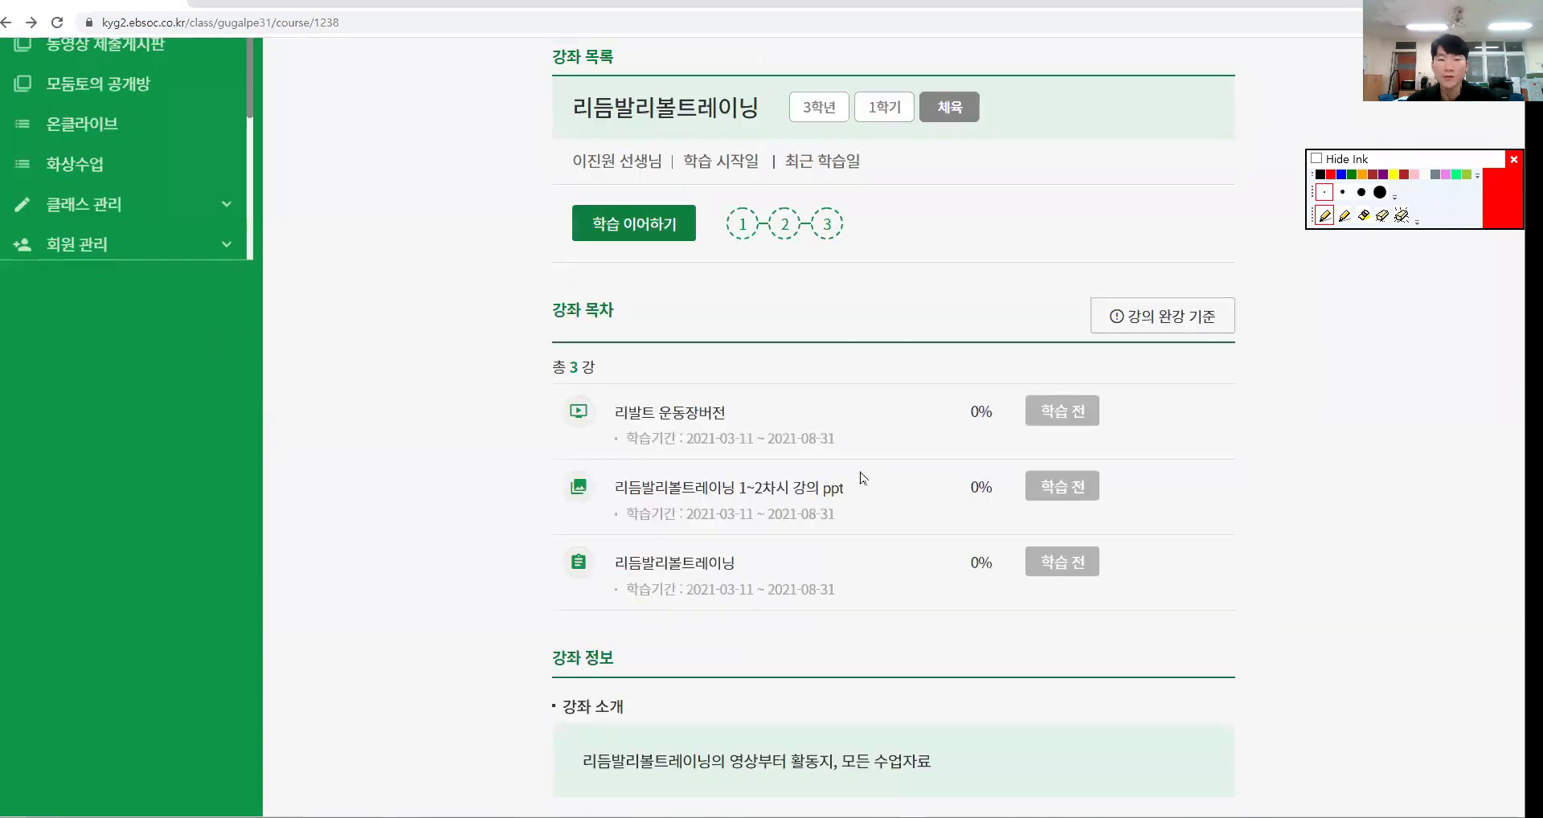
Open the 리듬발리볼트레이닝 1~2차시 강의 ppt lecture, view its slides at 80% page zoom, and return to the course details.
{"action": "key", "text": "h"}
{"action": "key", "text": "p"}
{"action": "left_click", "coordinate": [1054, 496]}
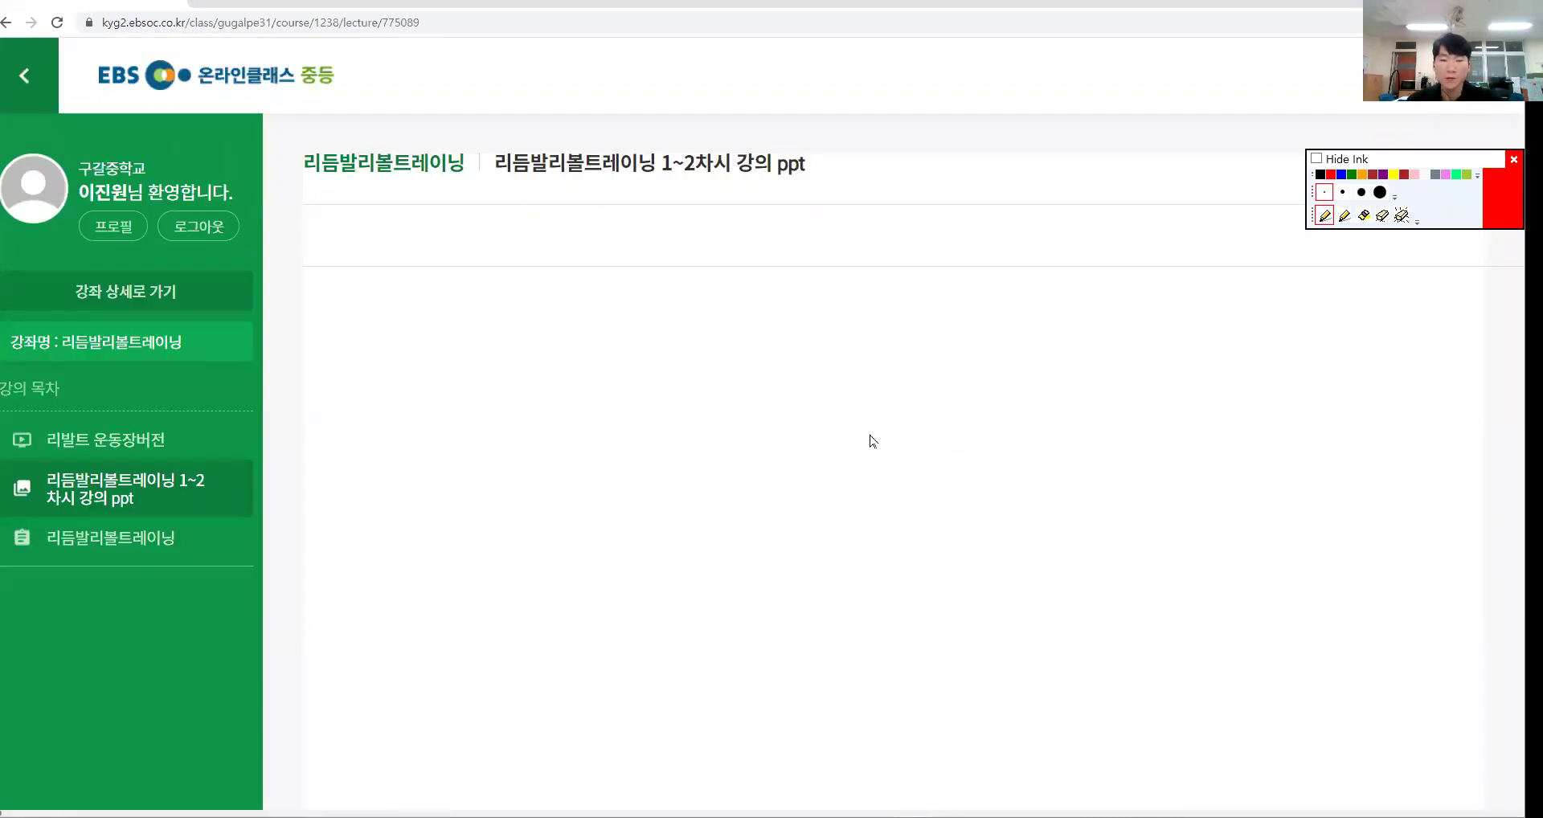
{"action": "scroll", "coordinate": [787, 441], "scroll_direction": "down", "scroll_amount": 5}
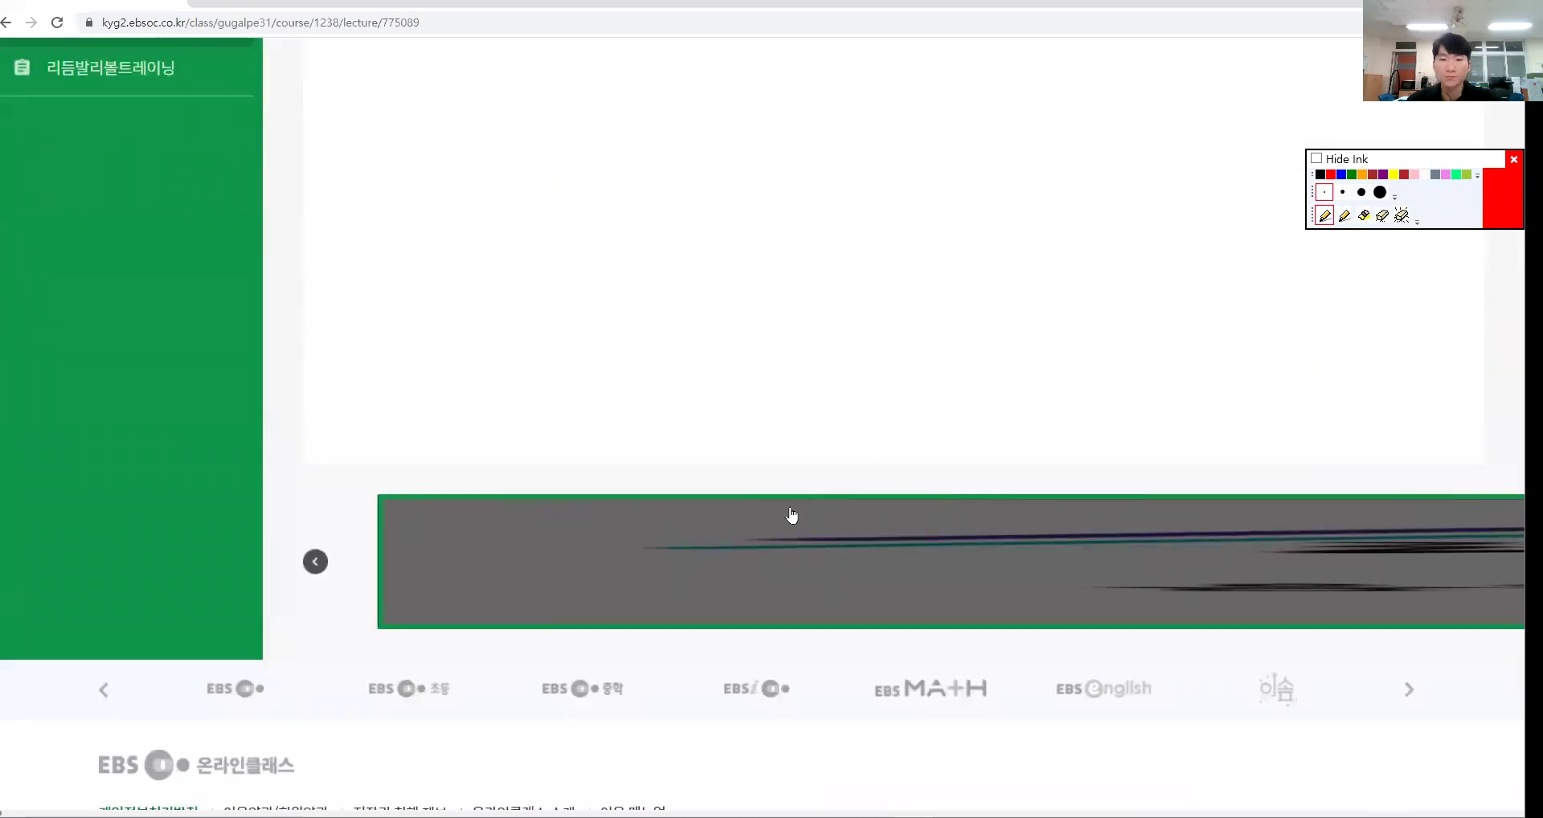
{"action": "key", "text": "ctrl+minus"}
{"action": "key", "text": "ctrl+minus"}
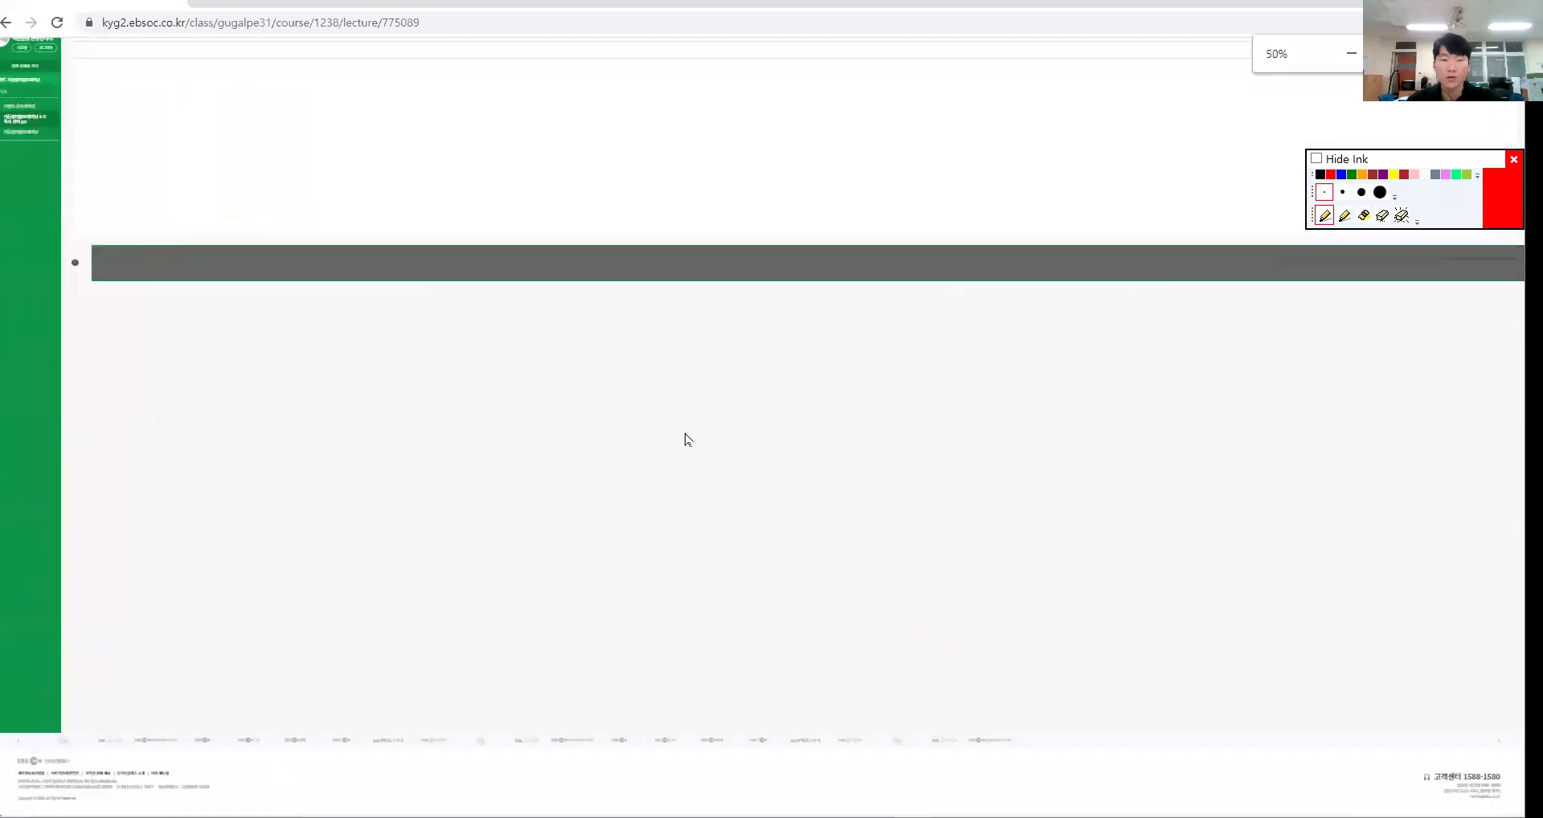
{"action": "key", "text": "ctrl+0"}
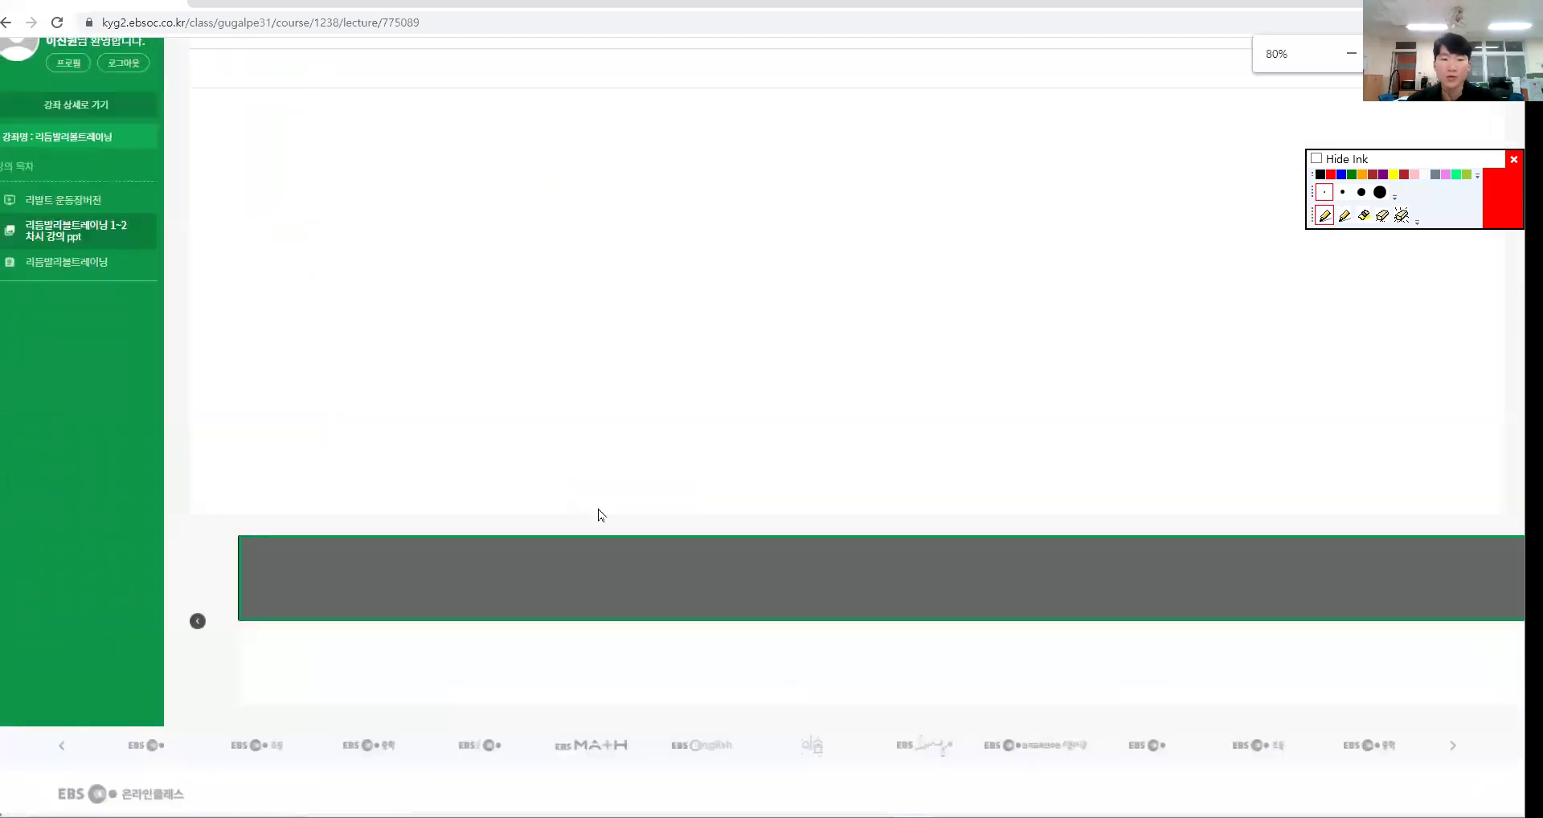
{"action": "mouse_move", "coordinate": [655, 413]}
{"action": "left_mouse_down"}
{"action": "mouse_move", "coordinate": [771, 618]}
{"action": "mouse_move", "coordinate": [810, 566]}
{"action": "left_mouse_up"}
{"action": "key", "text": "Escape"}
{"action": "scroll", "coordinate": [971, 458], "scroll_direction": "up", "scroll_amount": 2}
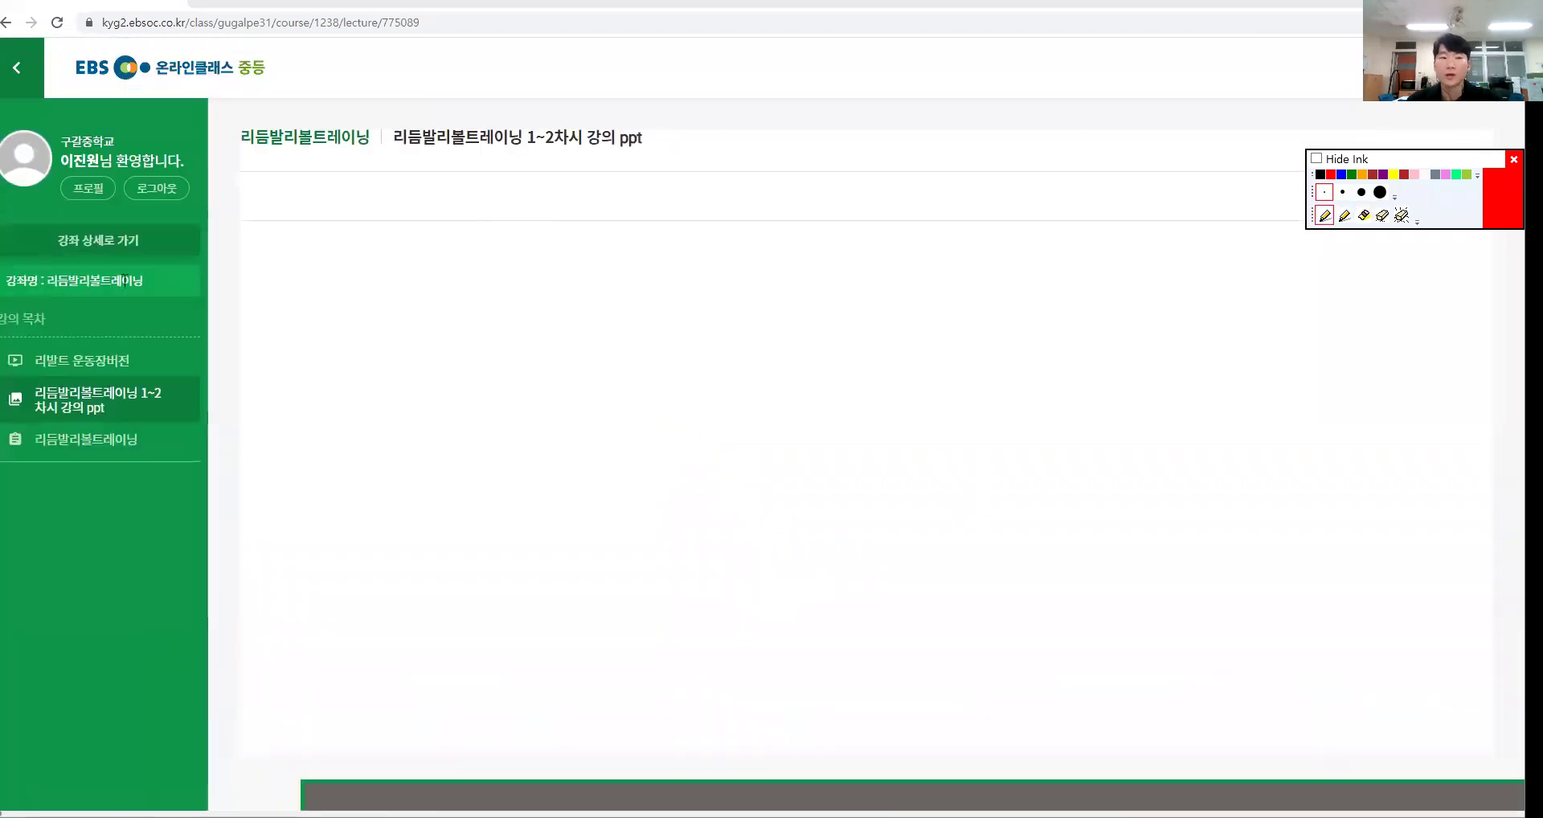
{"action": "left_click", "coordinate": [5, 24]}
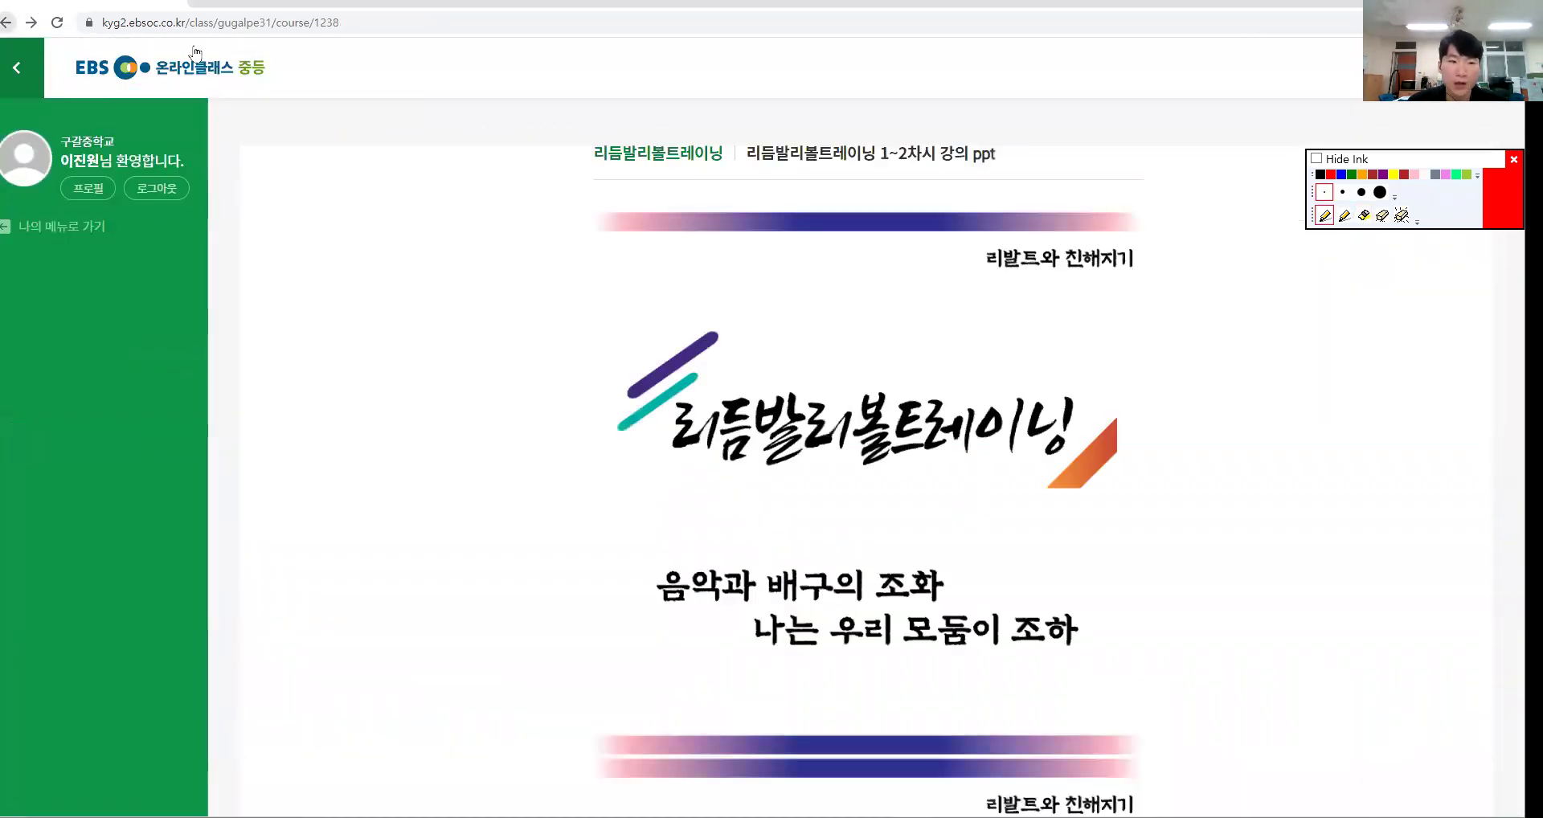
Open the third lecture, 리듬발리볼트레이닝, and bracket its list of class Padlet links with red curves.
{"action": "key", "text": "ctrl+shift+4"}
{"action": "mouse_move", "coordinate": [730, 503]}
{"action": "left_mouse_down"}
{"action": "mouse_move", "coordinate": [792, 476]}
{"action": "mouse_move", "coordinate": [730, 519]}
{"action": "left_mouse_up"}
{"action": "key", "text": "1"}
{"action": "left_click", "coordinate": [985, 458]}
{"action": "key", "text": "3"}
{"action": "mouse_move", "coordinate": [603, 257]}
{"action": "left_mouse_down"}
{"action": "mouse_move", "coordinate": [584, 385]}
{"action": "mouse_move", "coordinate": [635, 520]}
{"action": "left_mouse_up"}
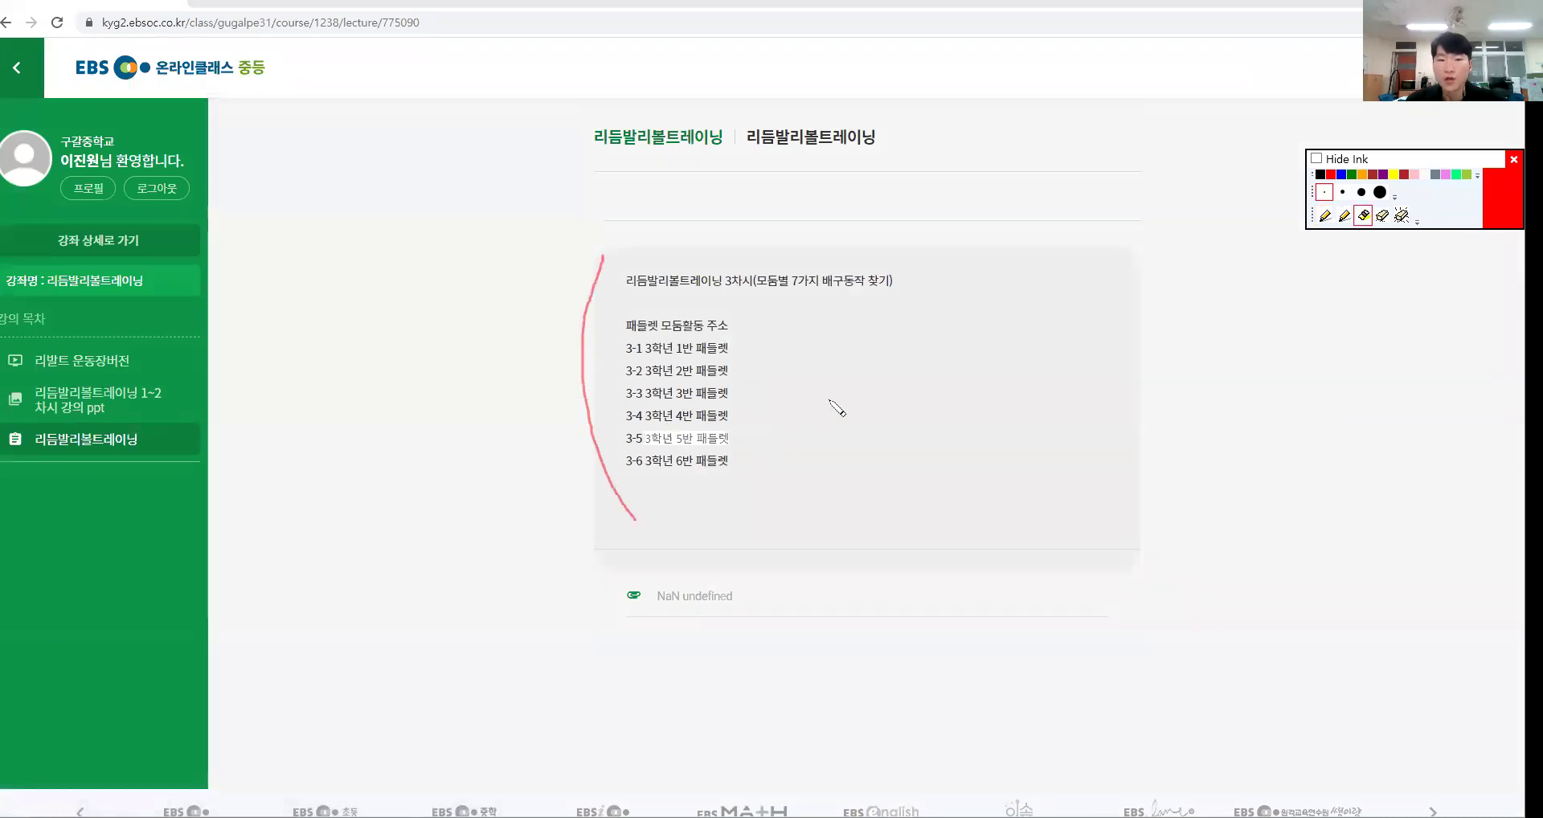
{"action": "mouse_move", "coordinate": [734, 299]}
{"action": "left_mouse_down"}
{"action": "mouse_move", "coordinate": [799, 441]}
{"action": "mouse_move", "coordinate": [748, 502]}
{"action": "left_mouse_up"}
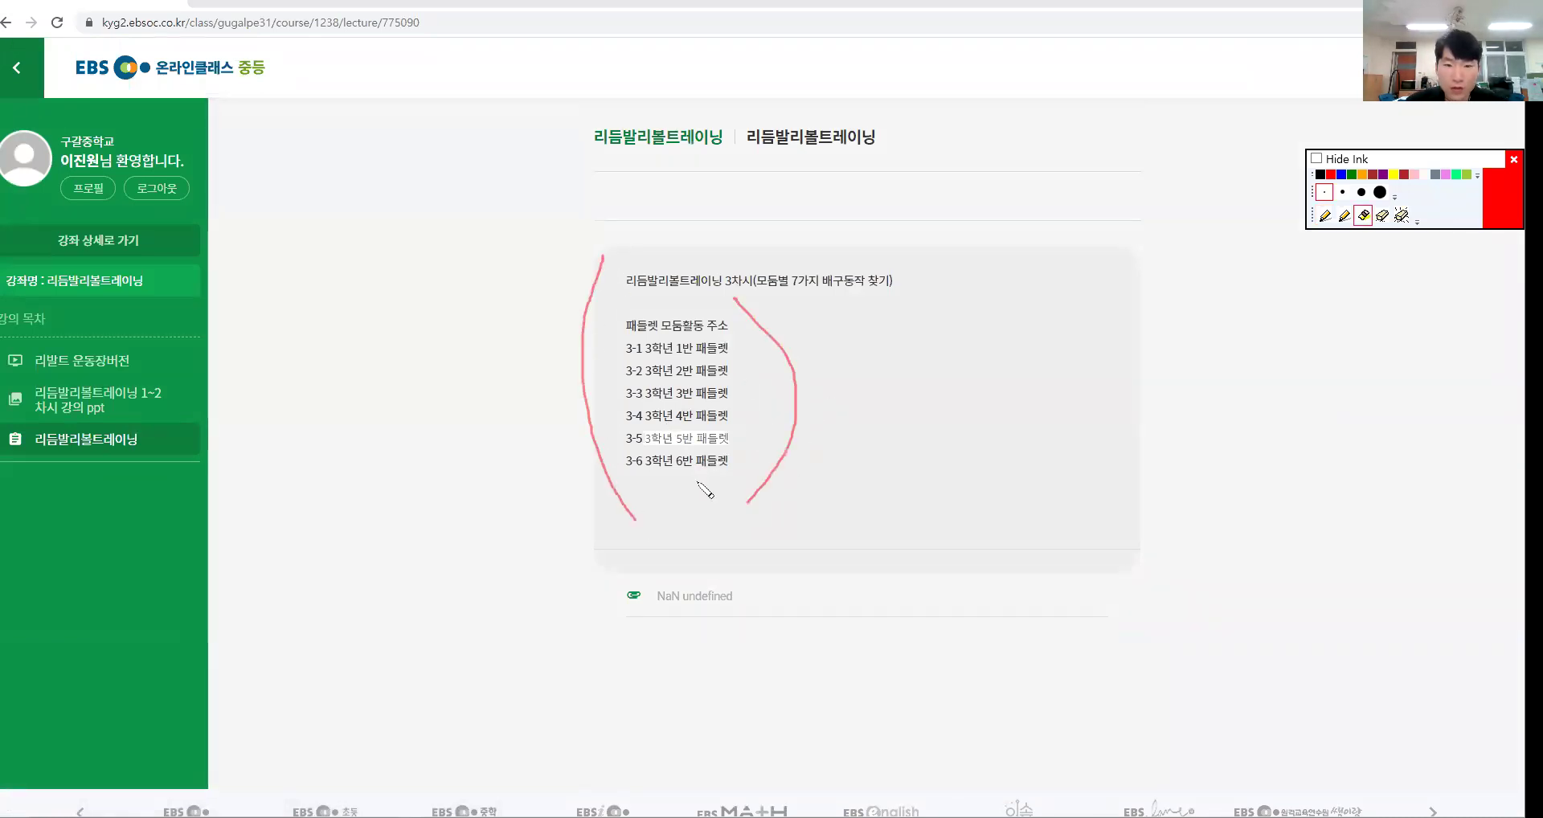
{"action": "key", "text": "1"}
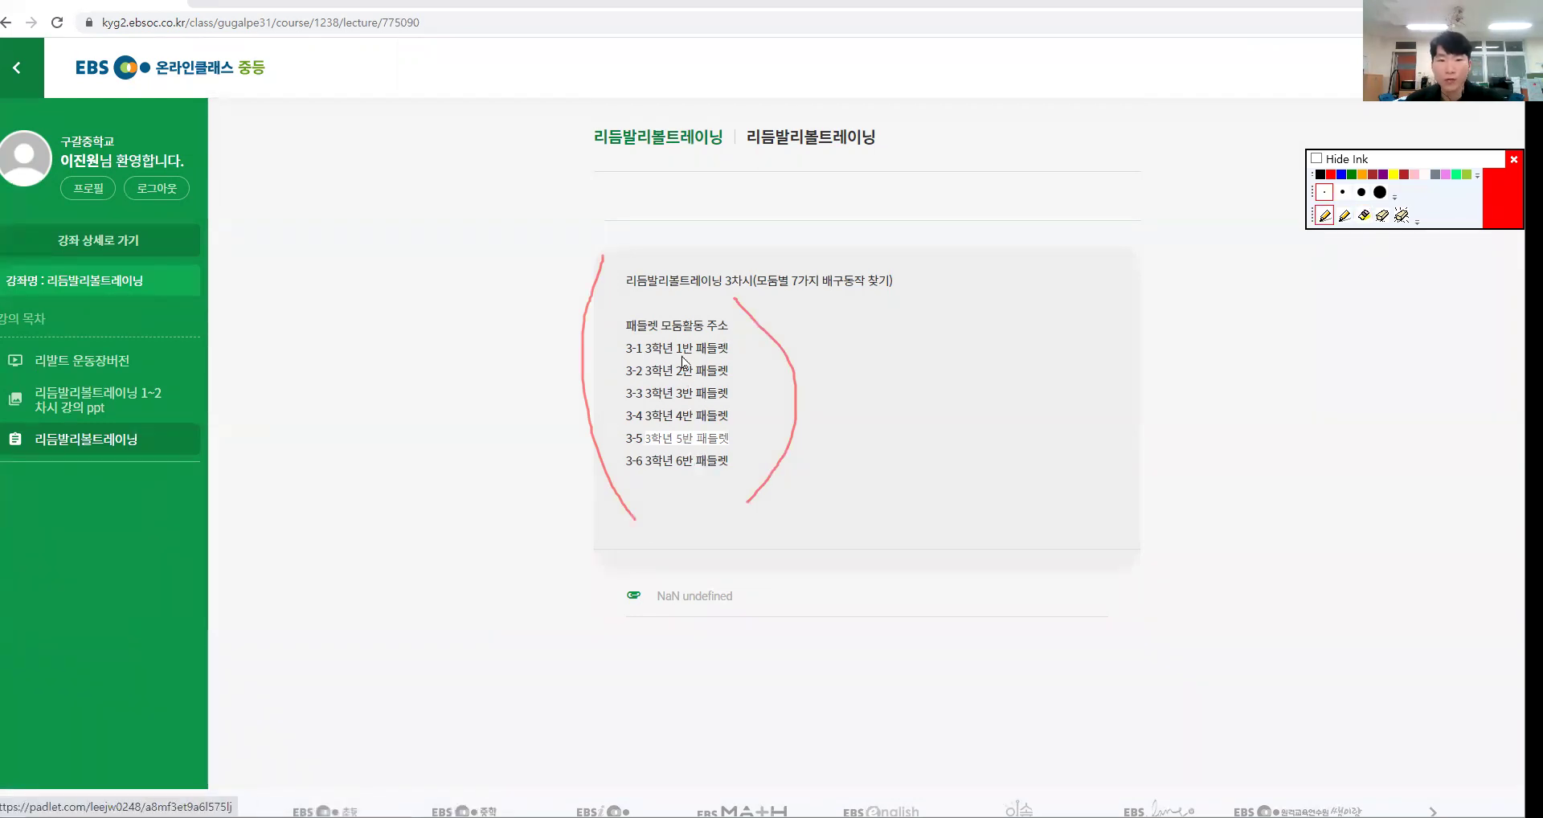
Open the 3학년 3반 패들렛 link, look over the groups' posts on the board, and return to the lecture page.
{"action": "left_click", "coordinate": [692, 397]}
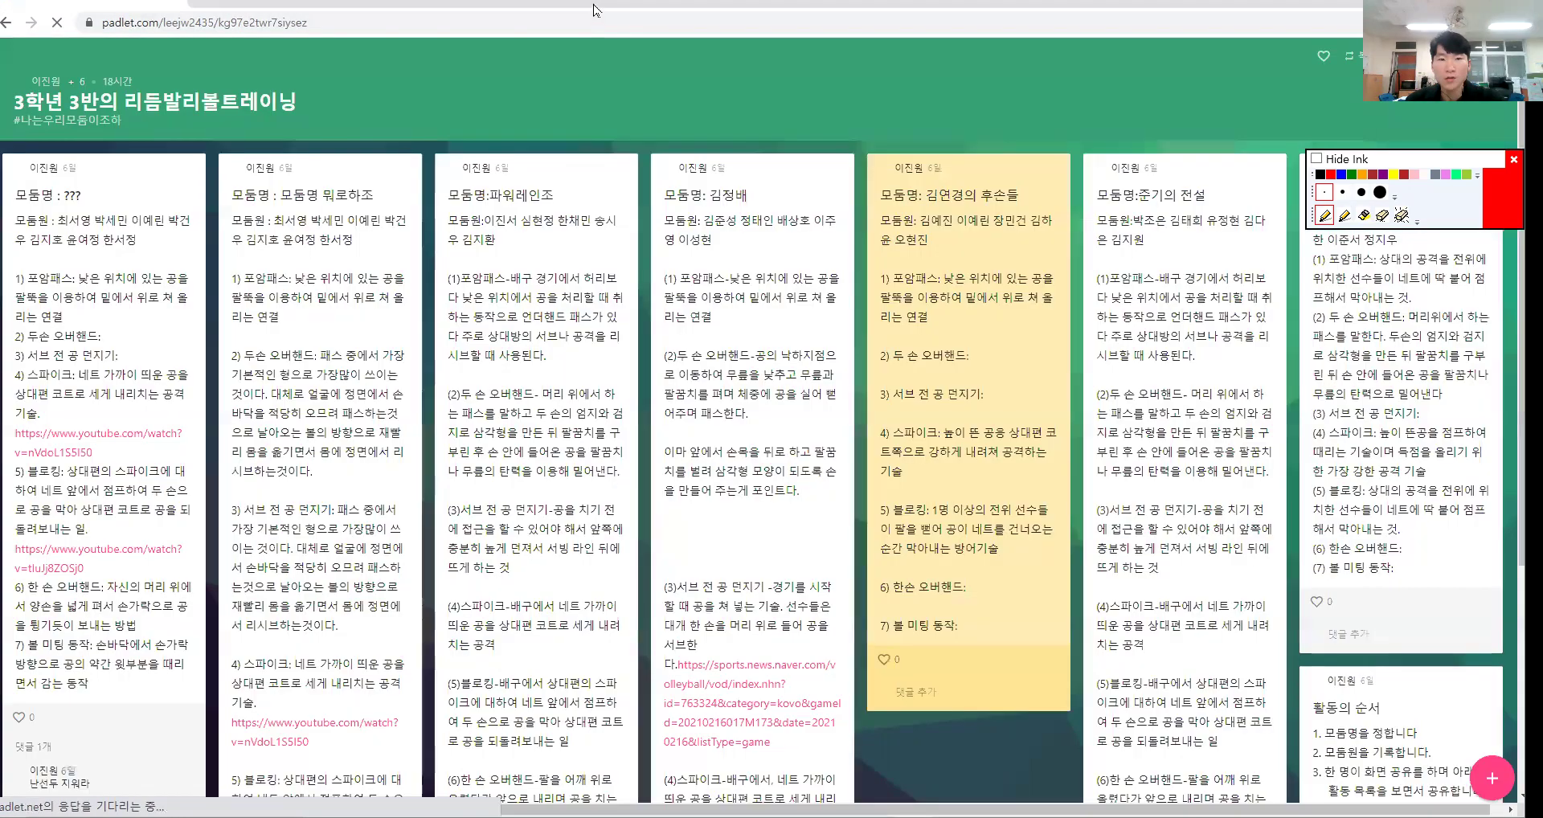
{"action": "double_click", "coordinate": [593, 10]}
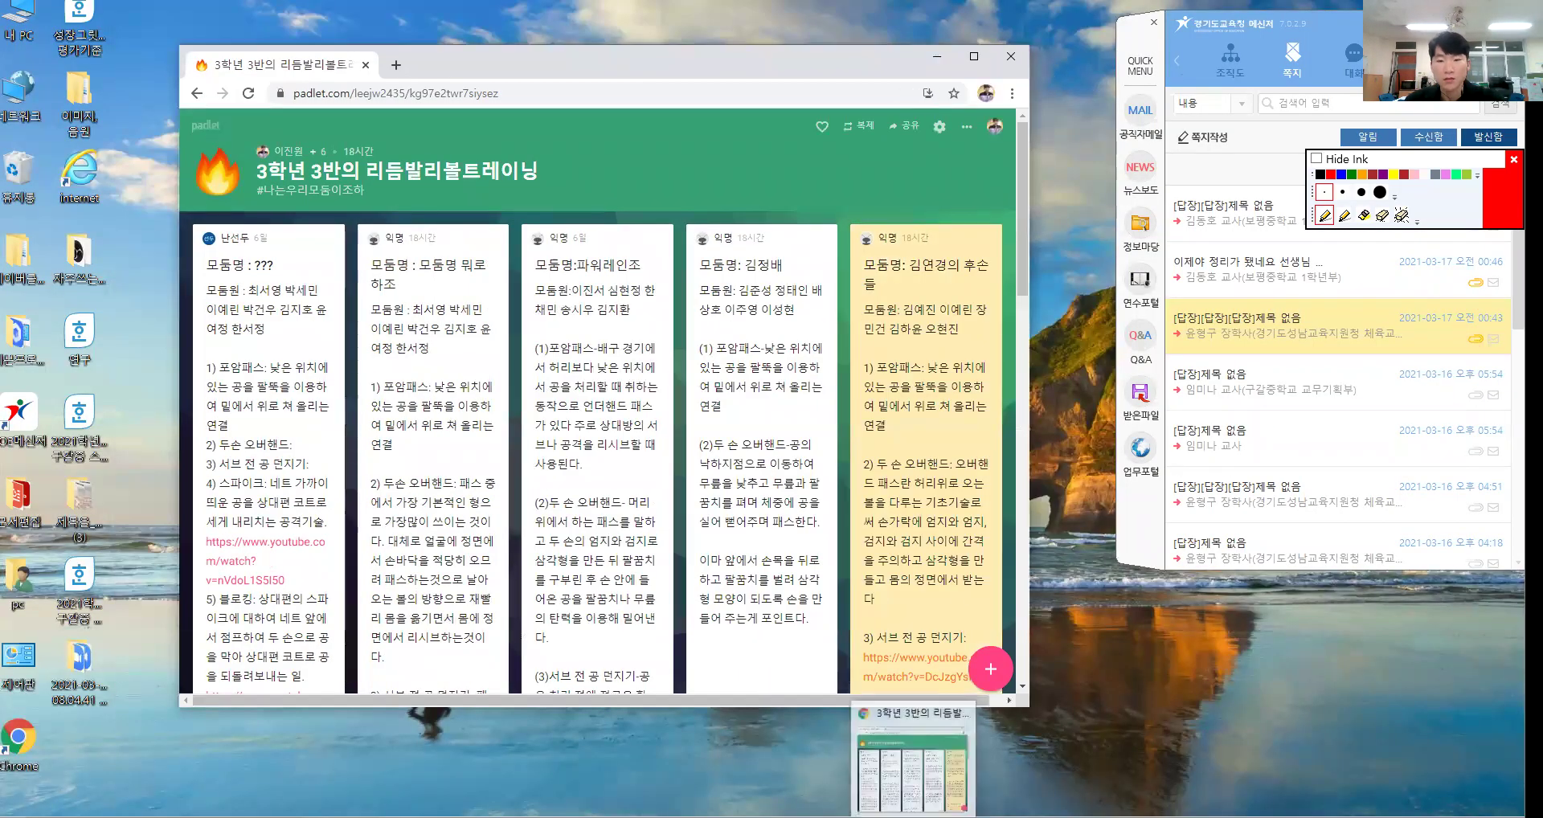
{"action": "left_click", "coordinate": [914, 816]}
{"action": "left_click", "coordinate": [915, 817]}
{"action": "left_click", "coordinate": [197, 93]}
{"action": "left_click", "coordinate": [973, 57]}
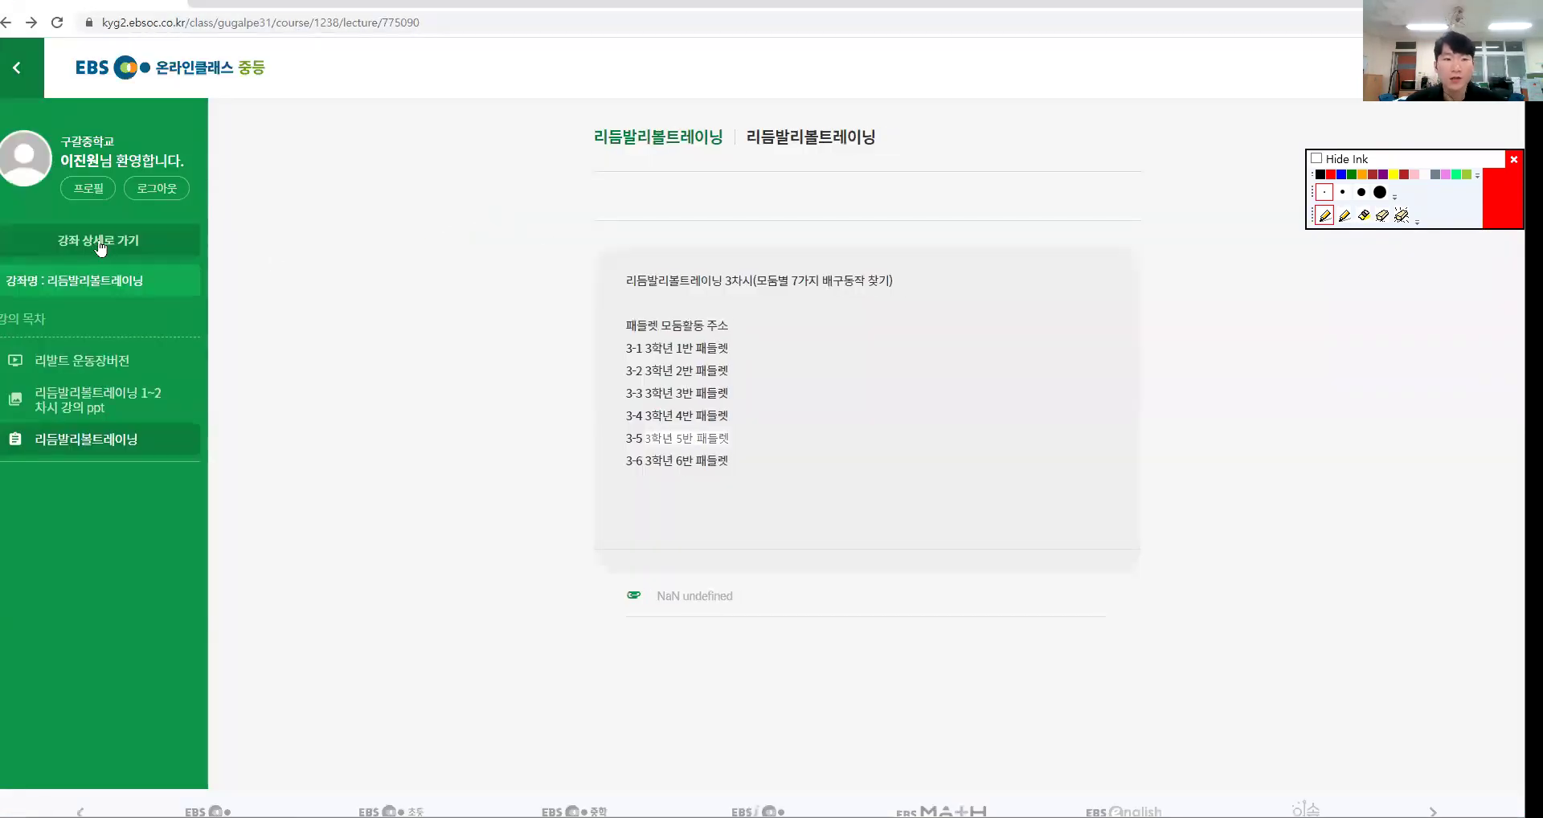
Return to the course's detail page, reopen the class's 강좌목록 page, and look over the remaining class menu entries.
{"action": "left_click", "coordinate": [100, 243]}
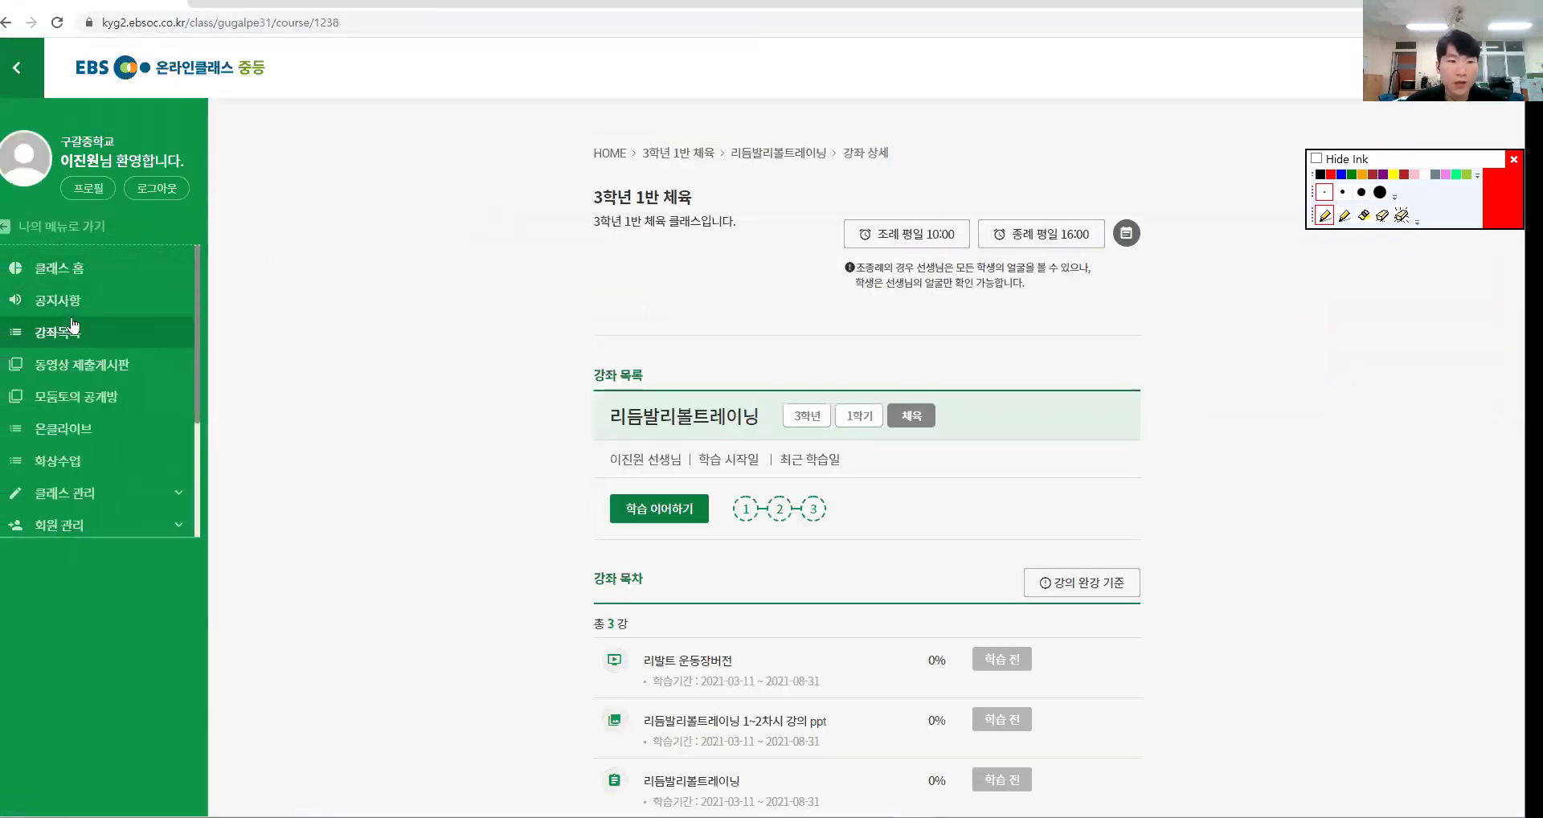
{"action": "left_click", "coordinate": [72, 325]}
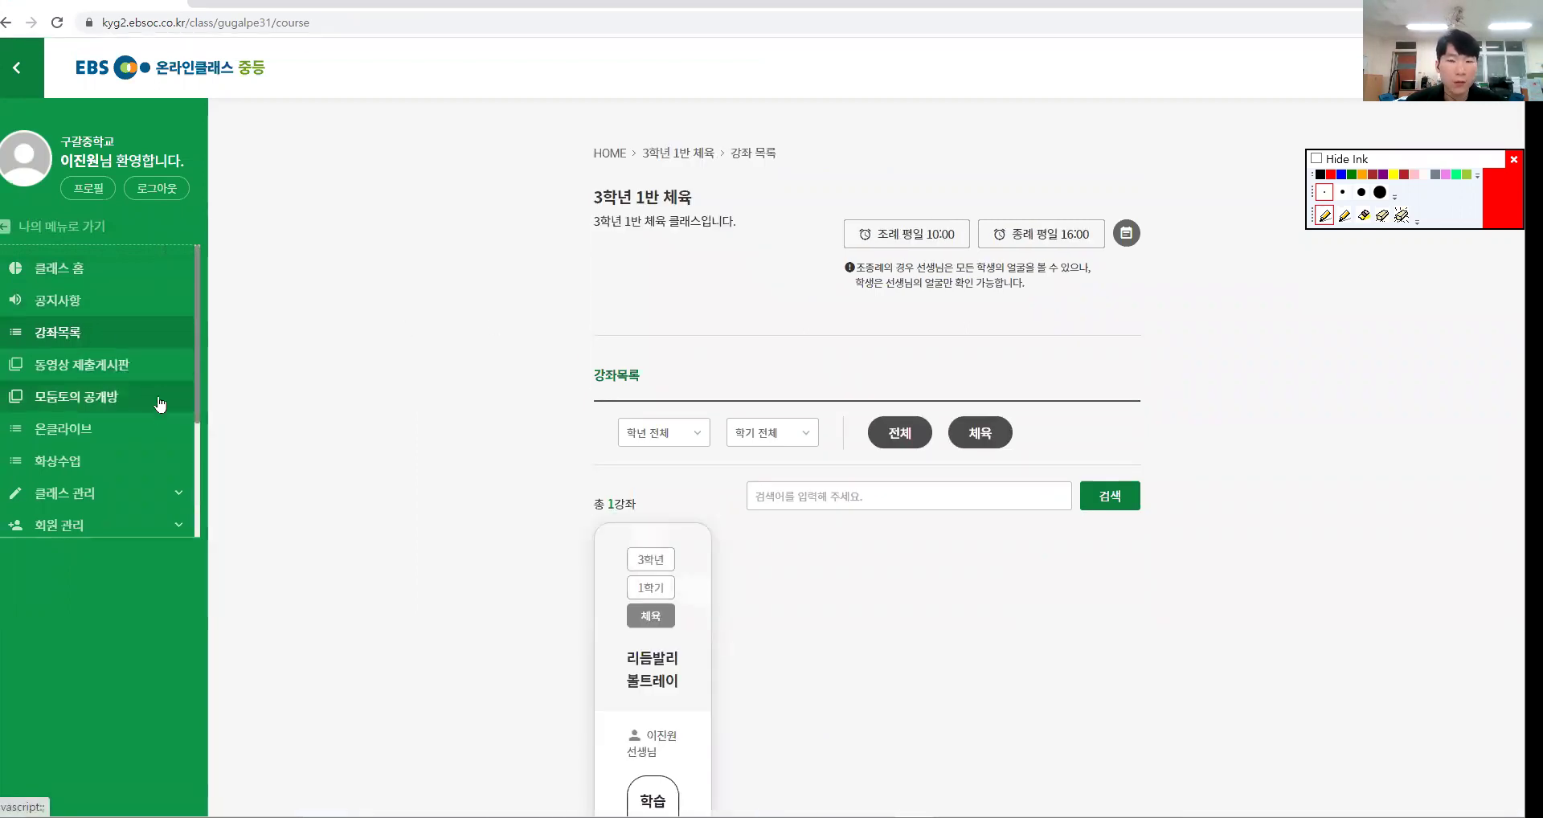
{"action": "scroll", "coordinate": [468, 371], "scroll_direction": "down", "scroll_amount": 2}
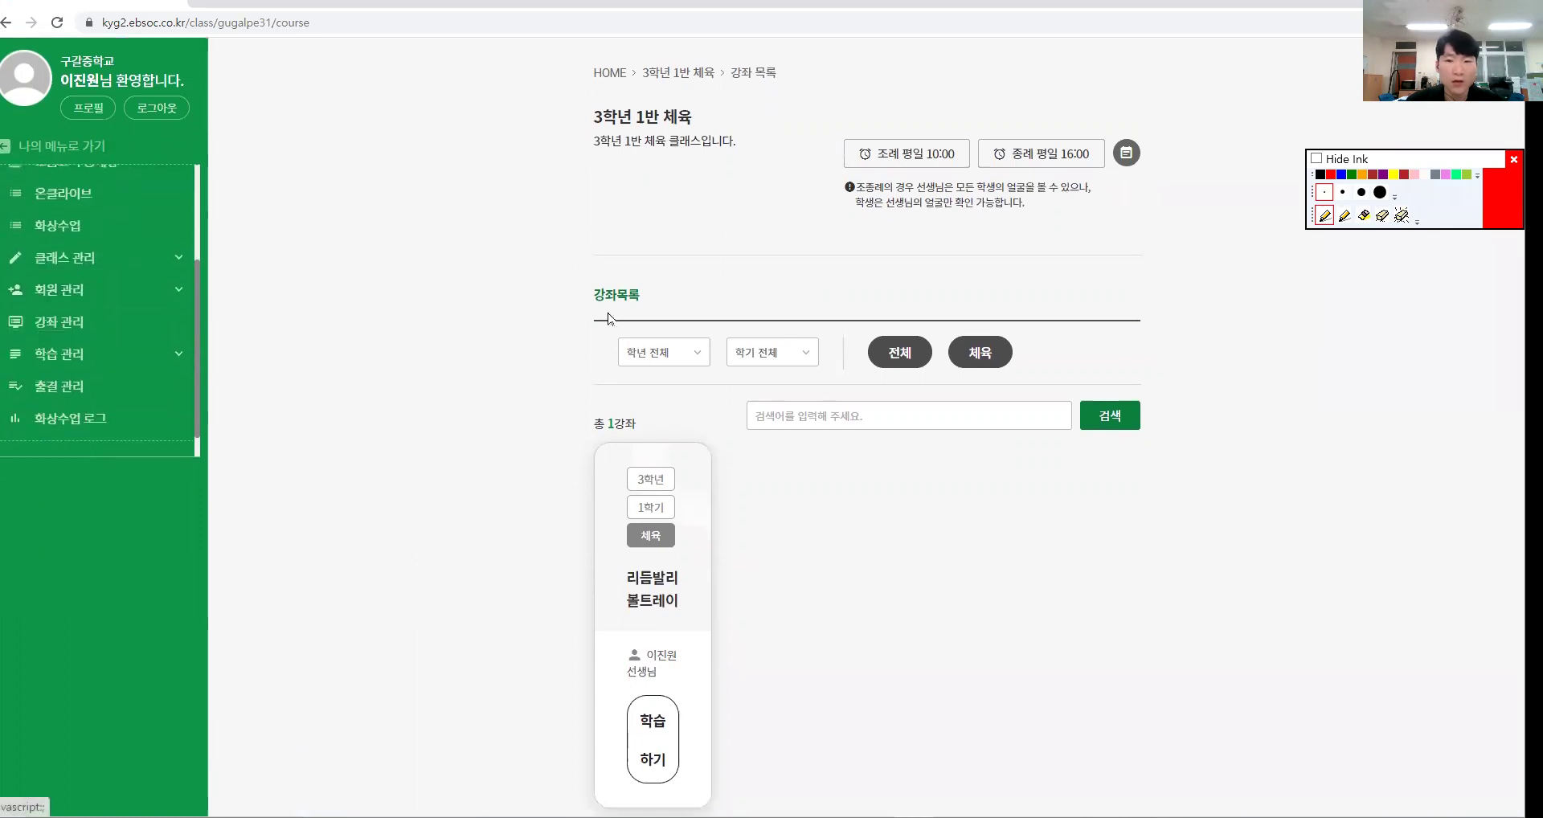
{"action": "scroll", "coordinate": [793, 389], "scroll_direction": "down", "scroll_amount": 4}
{"action": "scroll", "coordinate": [830, 396], "scroll_direction": "up", "scroll_amount": 3}
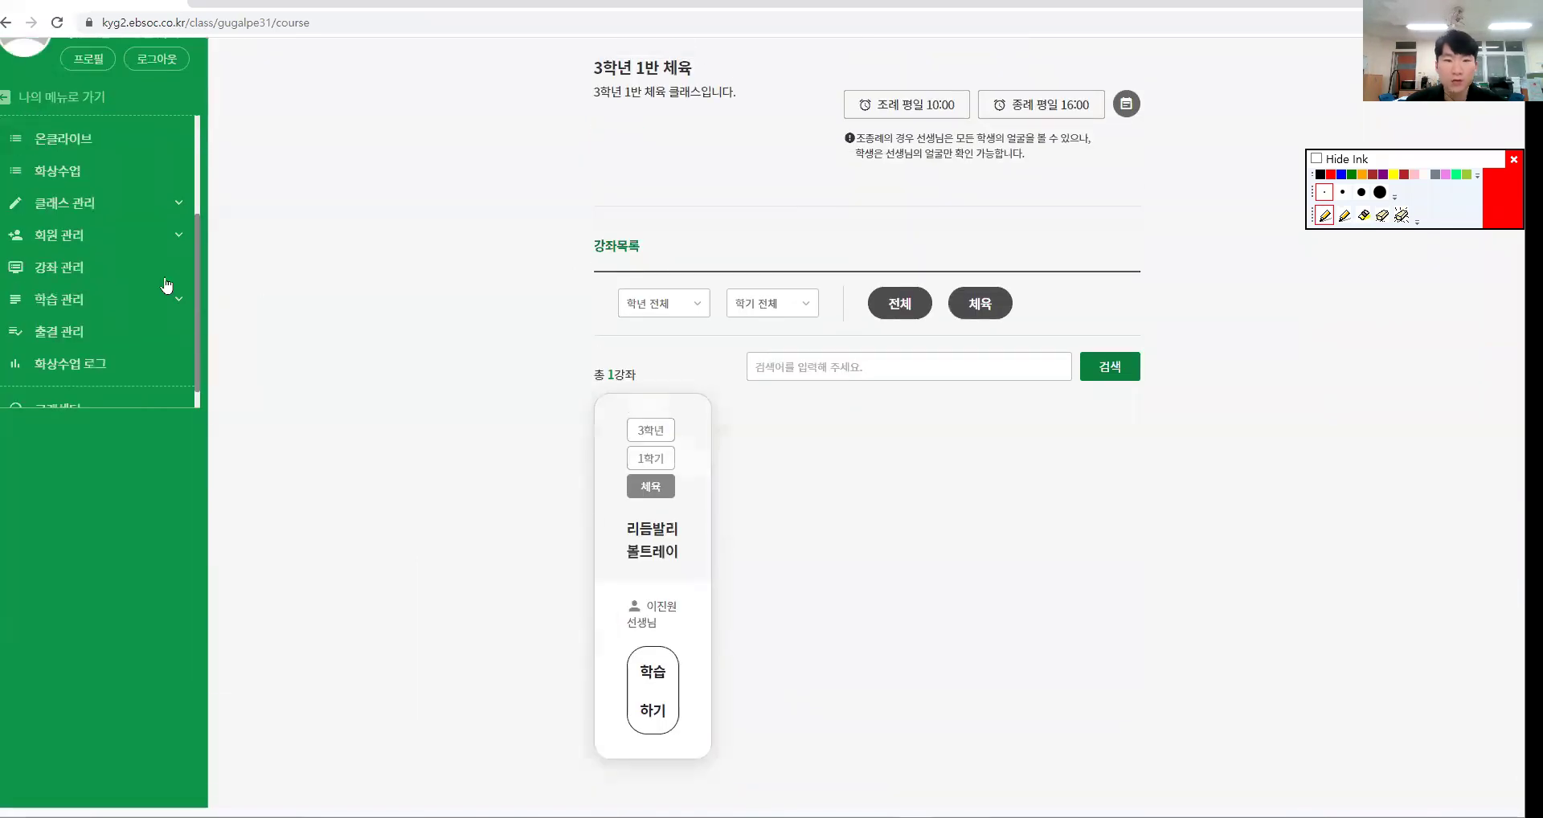
Draw a red arrow to the 온클라이브 entry and clear it.
{"action": "key", "text": "ctrl+4"}
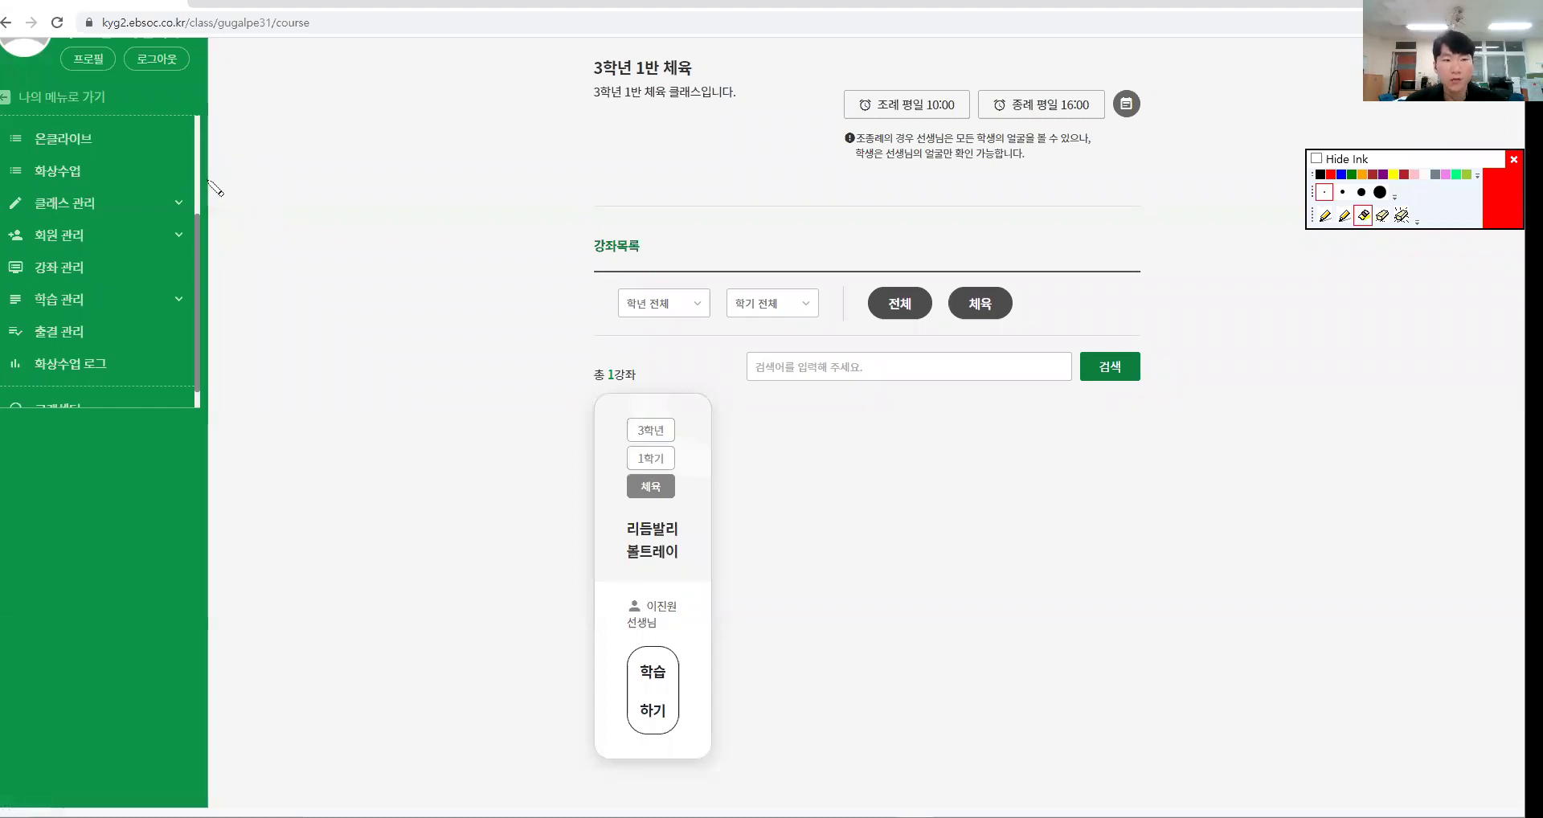
{"action": "scroll", "coordinate": [129, 253], "scroll_direction": "up", "scroll_amount": 2}
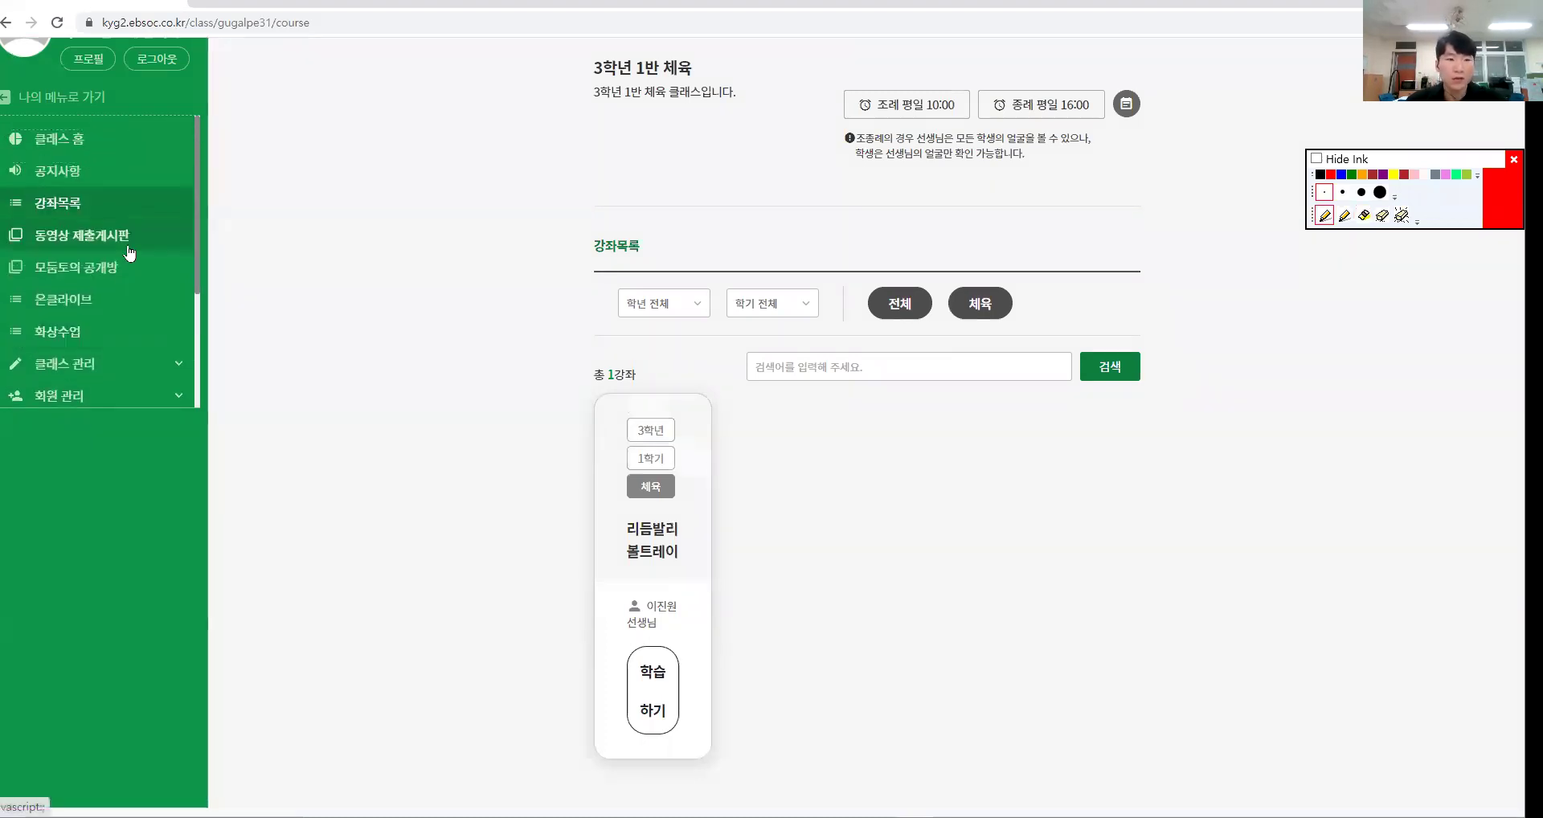
{"action": "left_click_drag", "start_coordinate": [255, 129], "coordinate": [168, 287]}
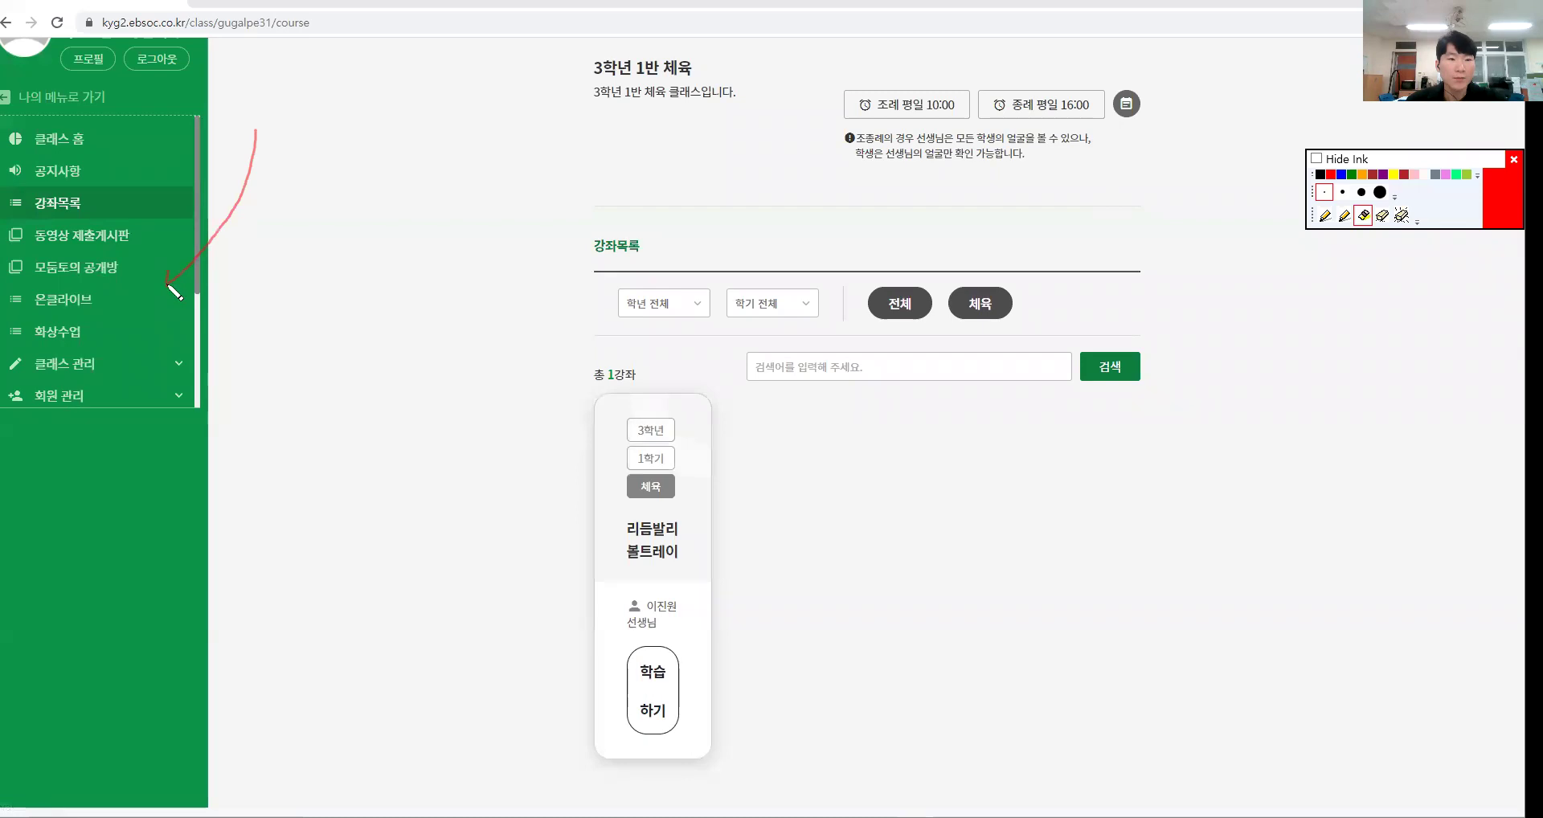
{"action": "left_click", "coordinate": [198, 293]}
Open the 온클라이브 page, circle its content, underline the title, draw an arrow to the class card, and clear the ink.
{"action": "left_click", "coordinate": [72, 301]}
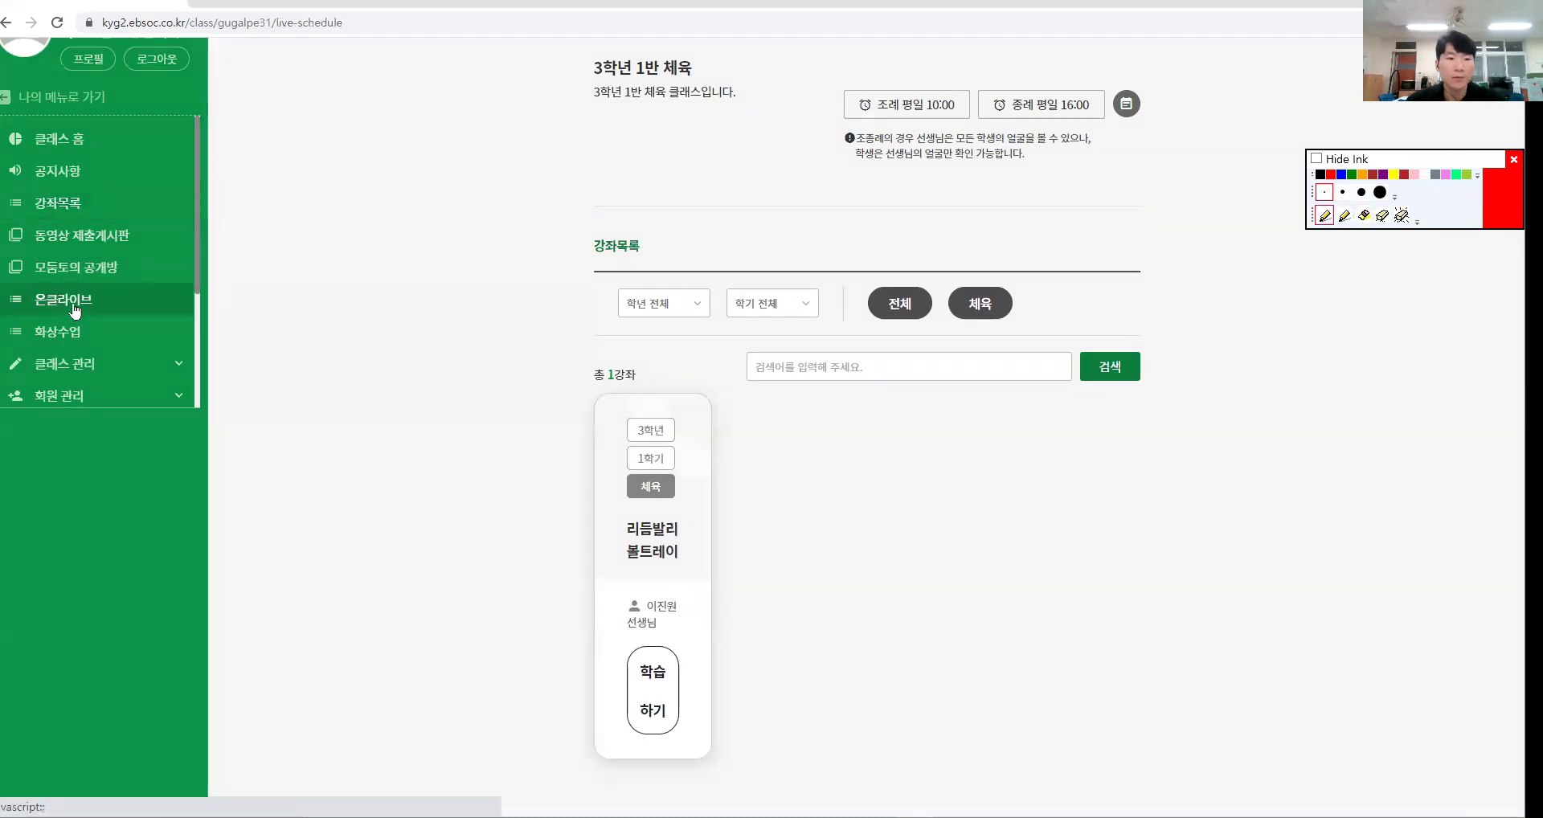
{"action": "mouse_move", "coordinate": [816, 465]}
{"action": "left_mouse_down"}
{"action": "mouse_move", "coordinate": [499, 491]}
{"action": "mouse_move", "coordinate": [630, 150]}
{"action": "mouse_move", "coordinate": [836, 282]}
{"action": "mouse_move", "coordinate": [807, 480]}
{"action": "left_mouse_up"}
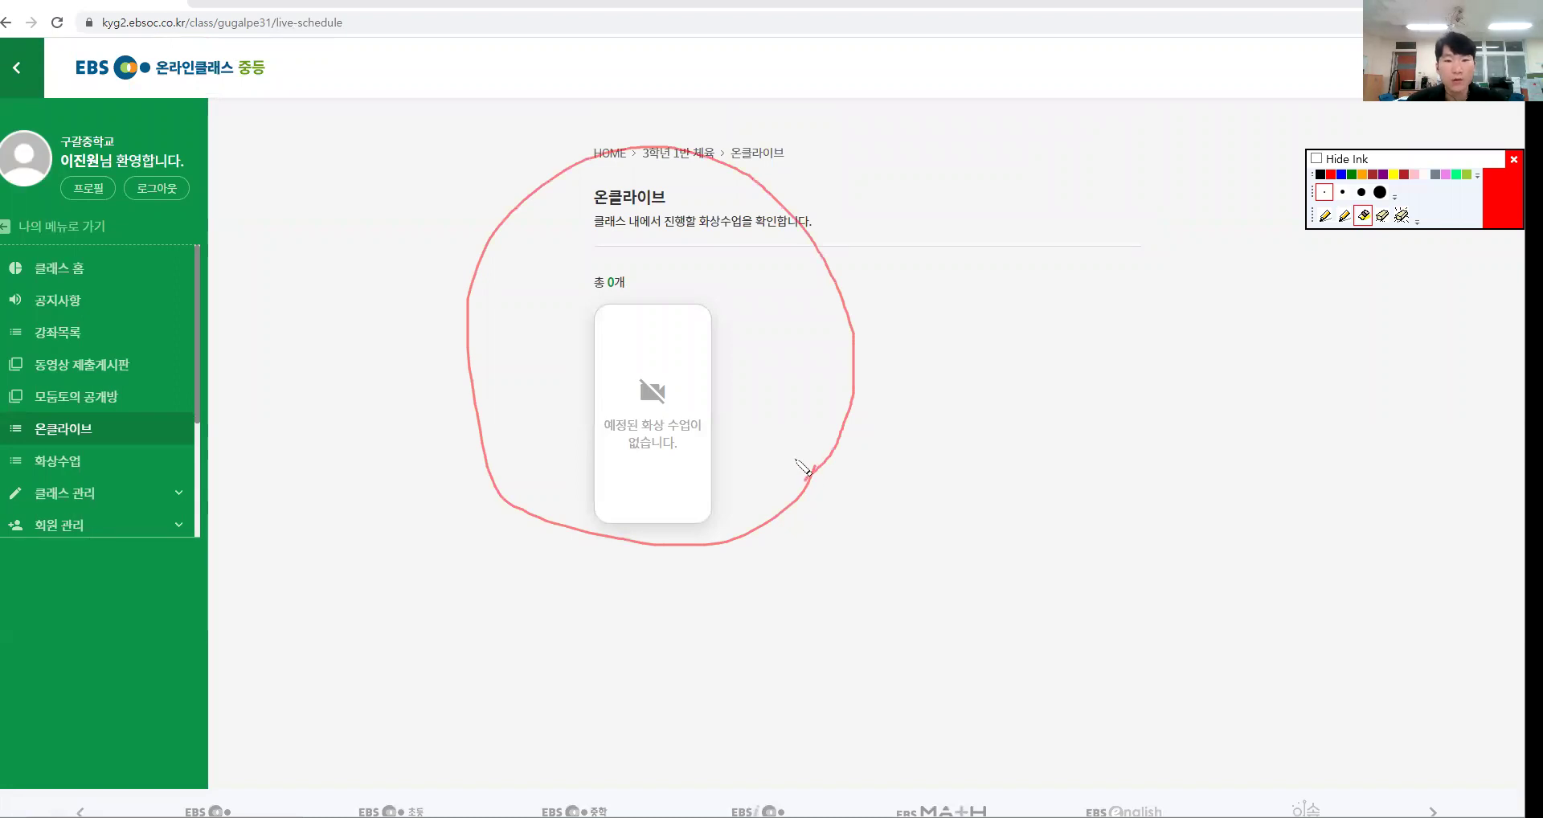
{"action": "mouse_move", "coordinate": [596, 206]}
{"action": "left_mouse_down"}
{"action": "mouse_move", "coordinate": [664, 207]}
{"action": "mouse_move", "coordinate": [728, 361]}
{"action": "mouse_move", "coordinate": [719, 396]}
{"action": "mouse_move", "coordinate": [756, 370]}
{"action": "left_mouse_up"}
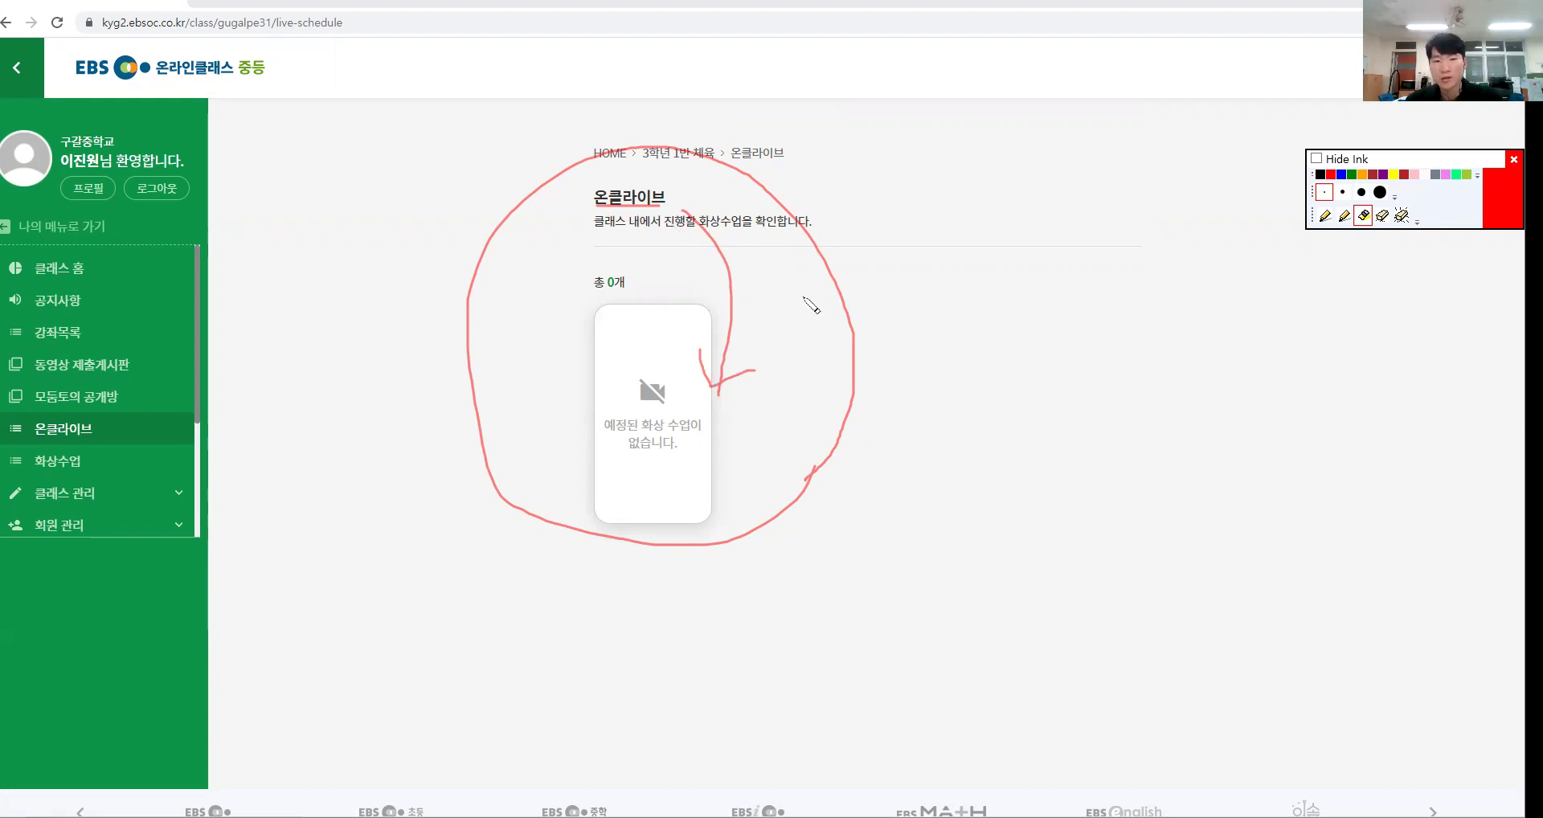
{"action": "key", "text": "ctrl+6"}
{"action": "mouse_move", "coordinate": [728, 502]}
{"action": "left_mouse_down"}
{"action": "mouse_move", "coordinate": [603, 537]}
{"action": "mouse_move", "coordinate": [713, 313]}
{"action": "mouse_move", "coordinate": [765, 479]}
{"action": "left_mouse_up"}
{"action": "key", "text": "ctrl+6"}
{"action": "key", "text": "ctrl+2"}
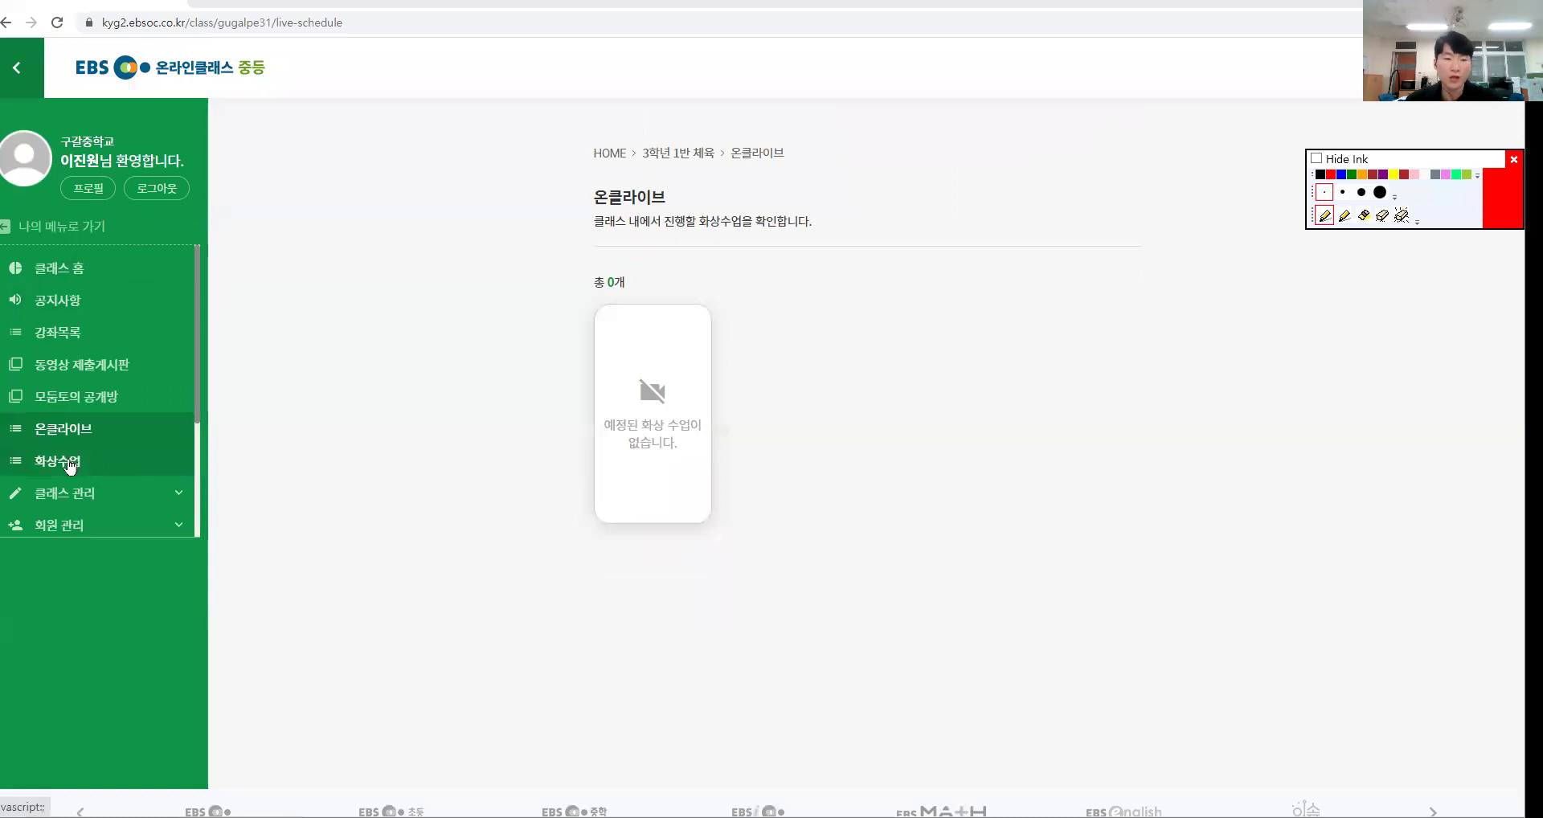
Draw a red arrow to the 화상수업 entry, clear it, and open the 화상수업 page.
{"action": "key", "text": "ctrl+4"}
{"action": "left_click_drag", "start_coordinate": [99, 409], "coordinate": [87, 462]}
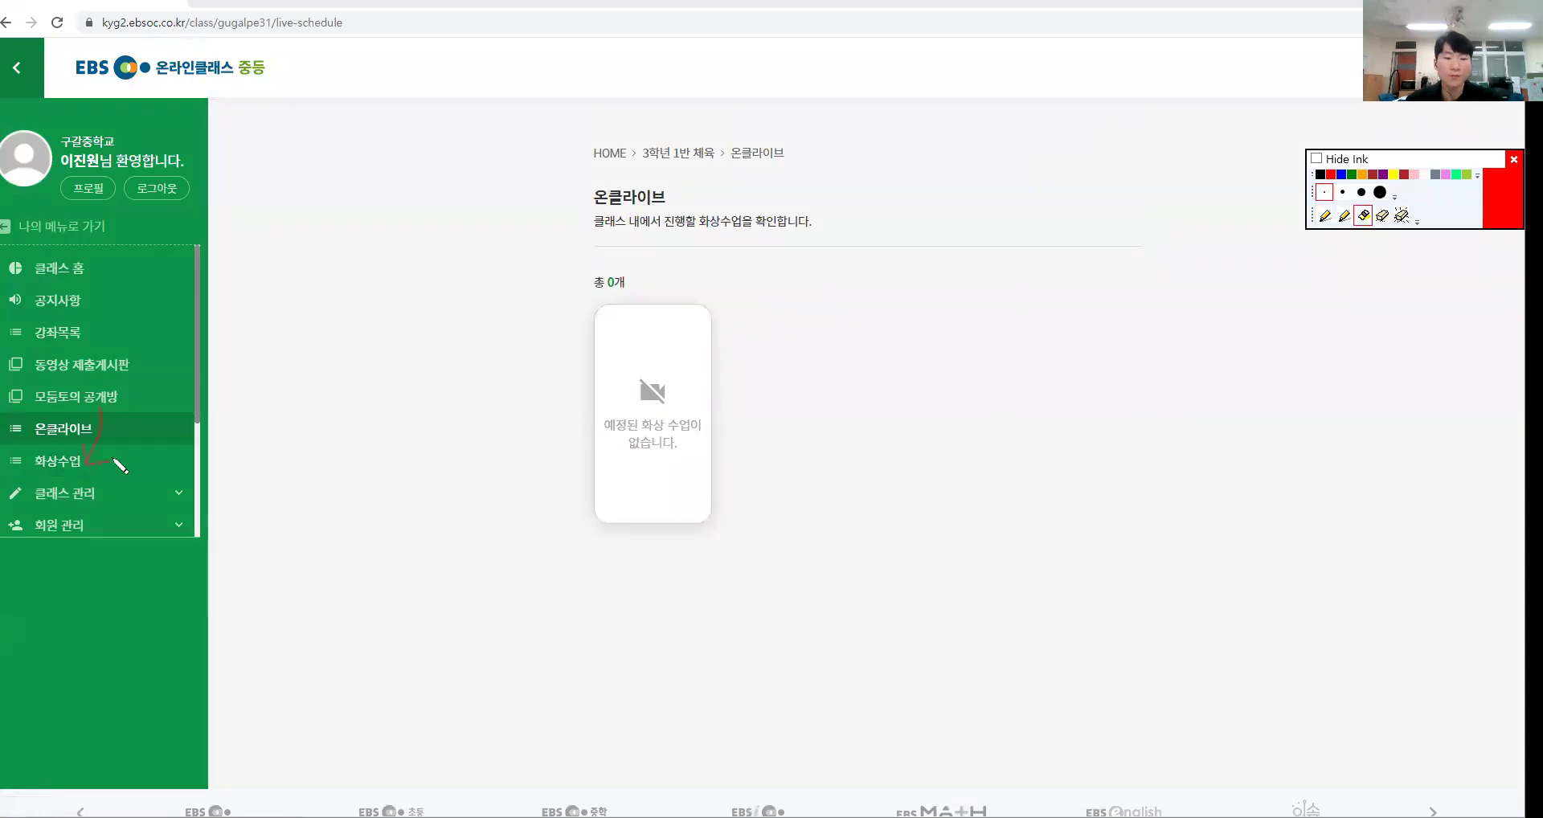
{"action": "key", "text": "Escape"}
{"action": "left_click", "coordinate": [90, 458]}
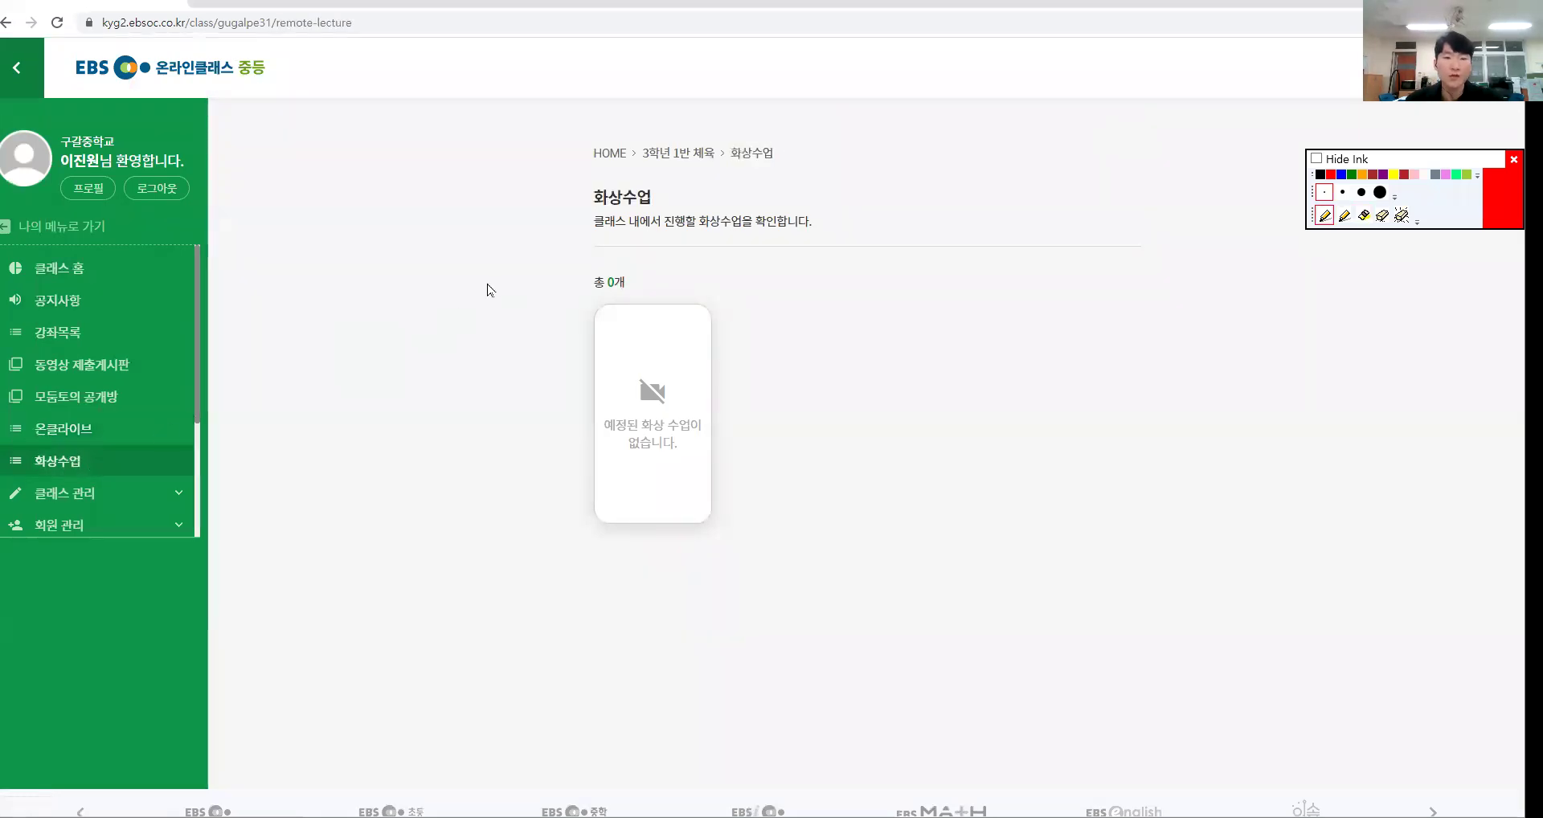
Draw red marks beside the video class card on the 화상수업 page and clear them.
{"action": "key", "text": "t"}
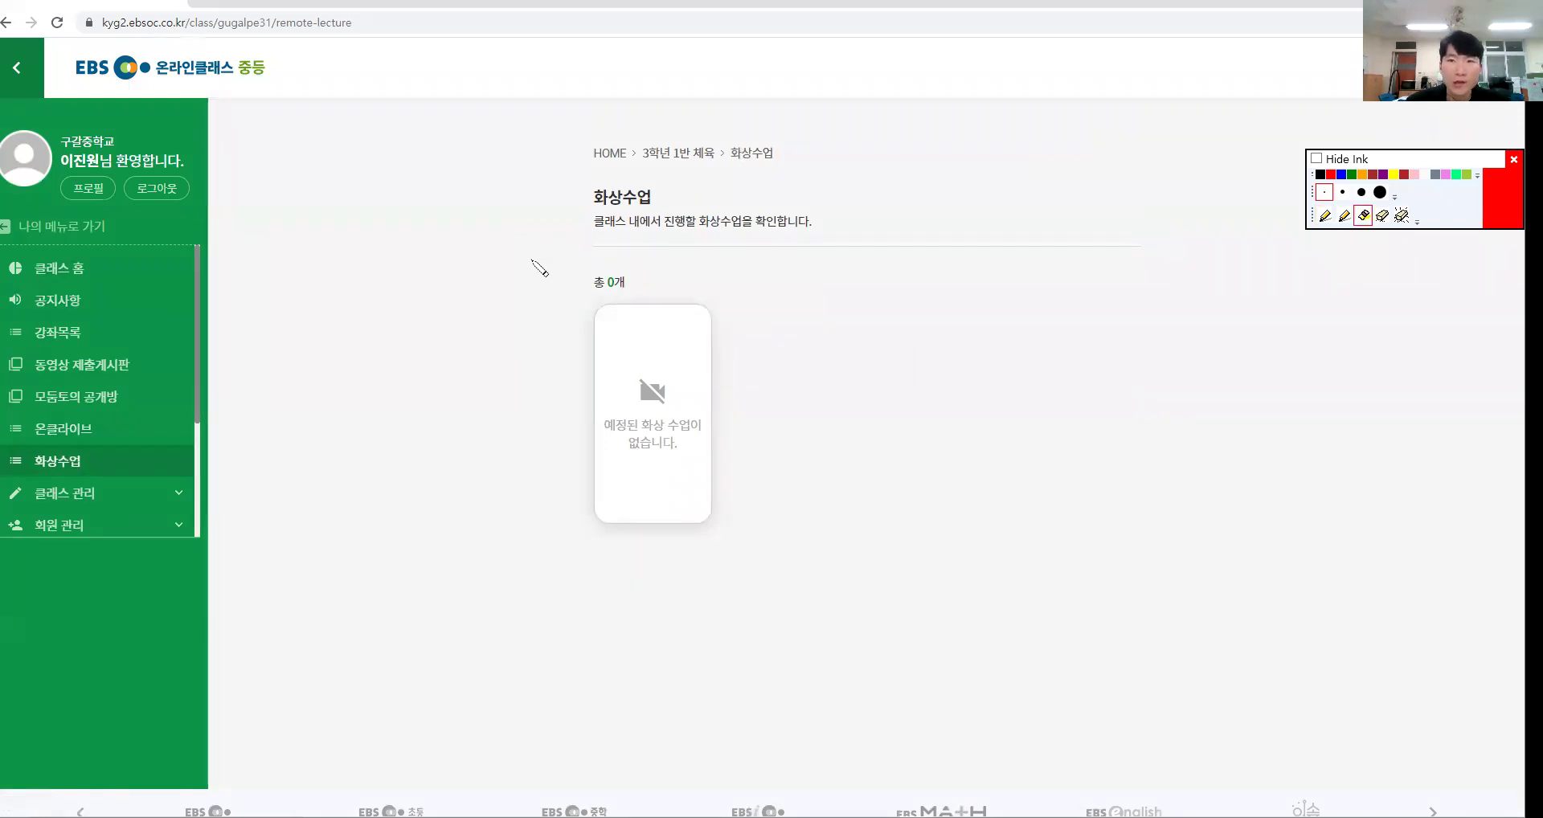
{"action": "mouse_move", "coordinate": [756, 256]}
{"action": "left_mouse_down"}
{"action": "mouse_move", "coordinate": [567, 225]}
{"action": "mouse_move", "coordinate": [784, 184]}
{"action": "mouse_move", "coordinate": [749, 247]}
{"action": "mouse_move", "coordinate": [741, 394]}
{"action": "left_mouse_up"}
{"action": "mouse_move", "coordinate": [744, 358]}
{"action": "left_mouse_down"}
{"action": "mouse_move", "coordinate": [738, 396]}
{"action": "mouse_move", "coordinate": [784, 395]}
{"action": "left_mouse_up"}
{"action": "key", "text": "Escape"}
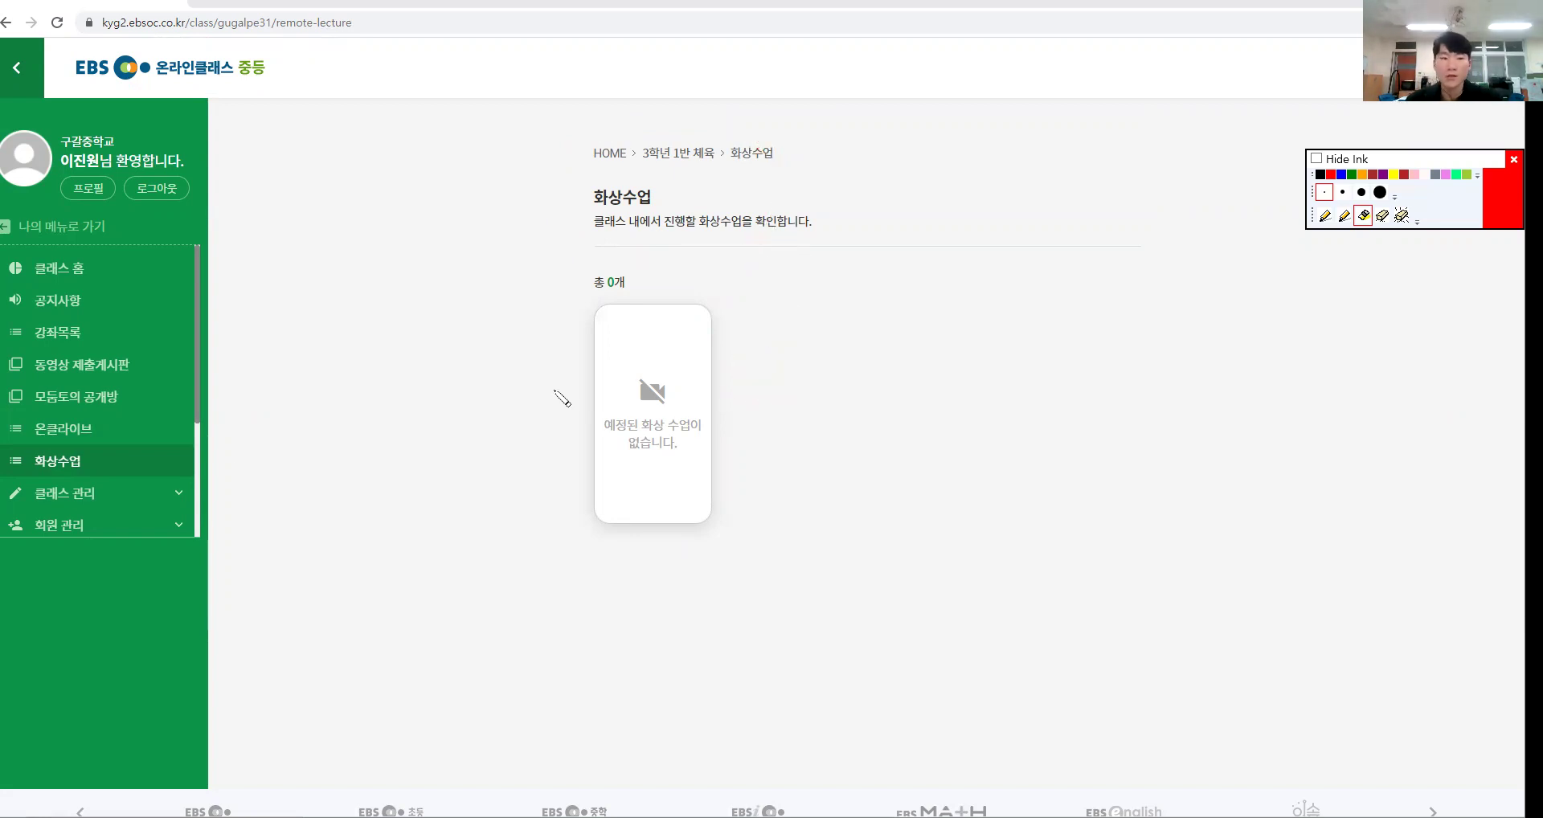
{"action": "left_click_drag", "start_coordinate": [196, 402], "coordinate": [194, 487]}
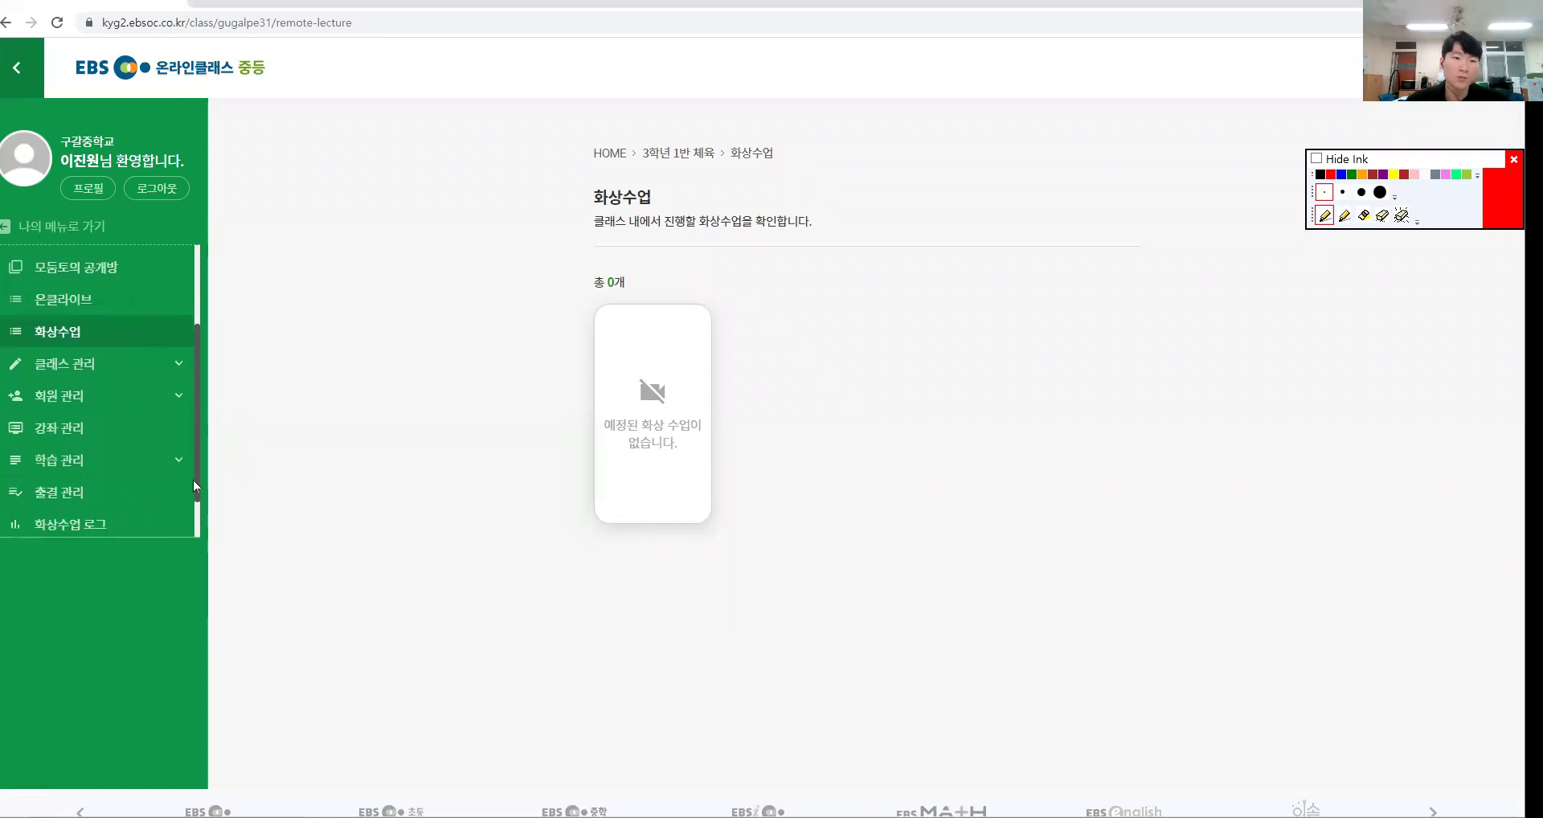
Expand 클래스 관리, draw a red arrow to the 기본 정보 관리 entry, and clear the ink.
{"action": "left_click", "coordinate": [117, 362]}
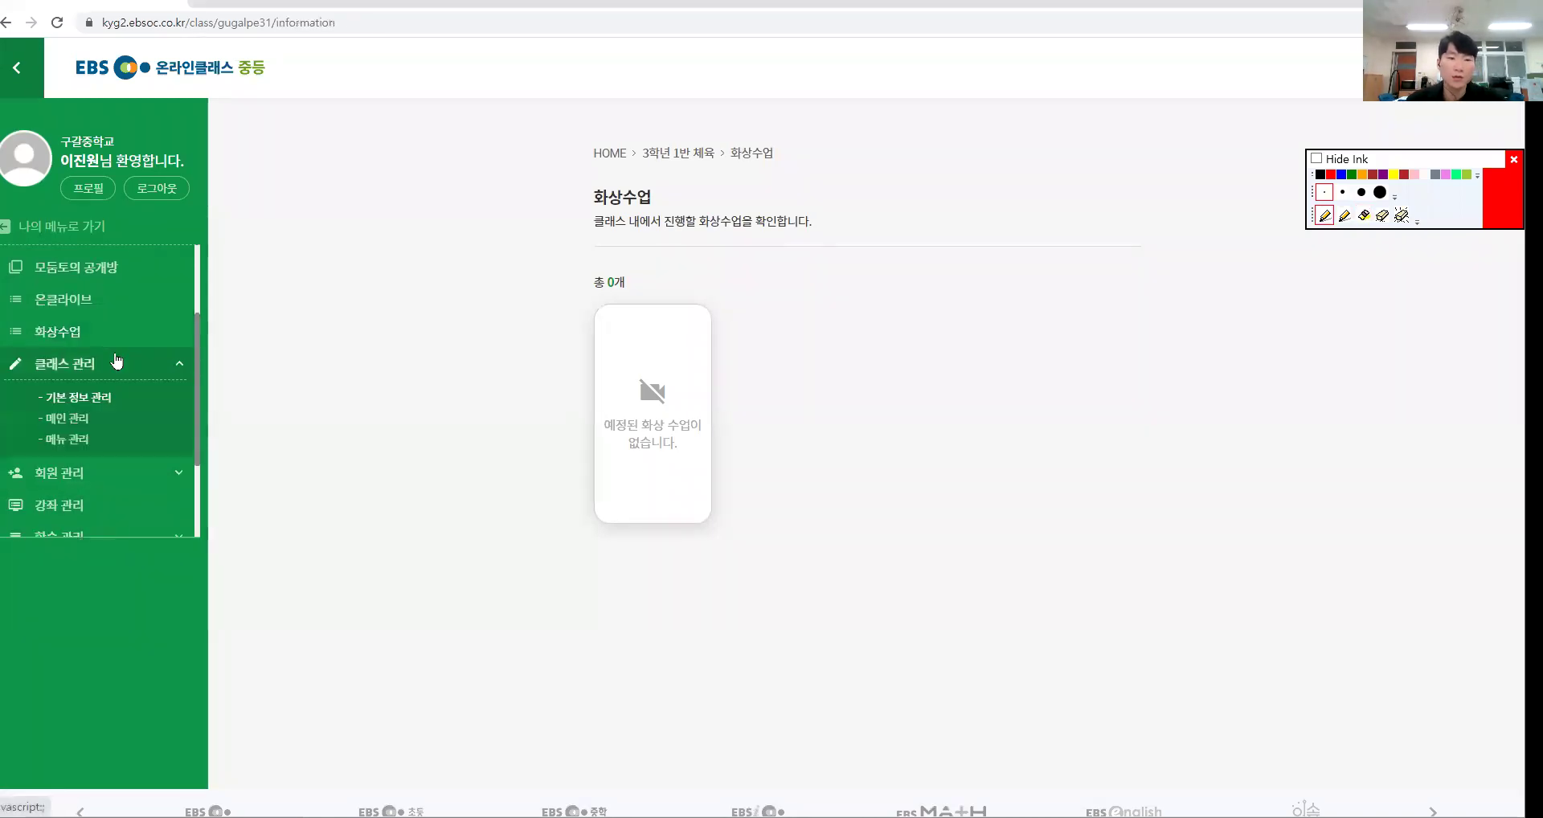
{"action": "left_click", "coordinate": [153, 396]}
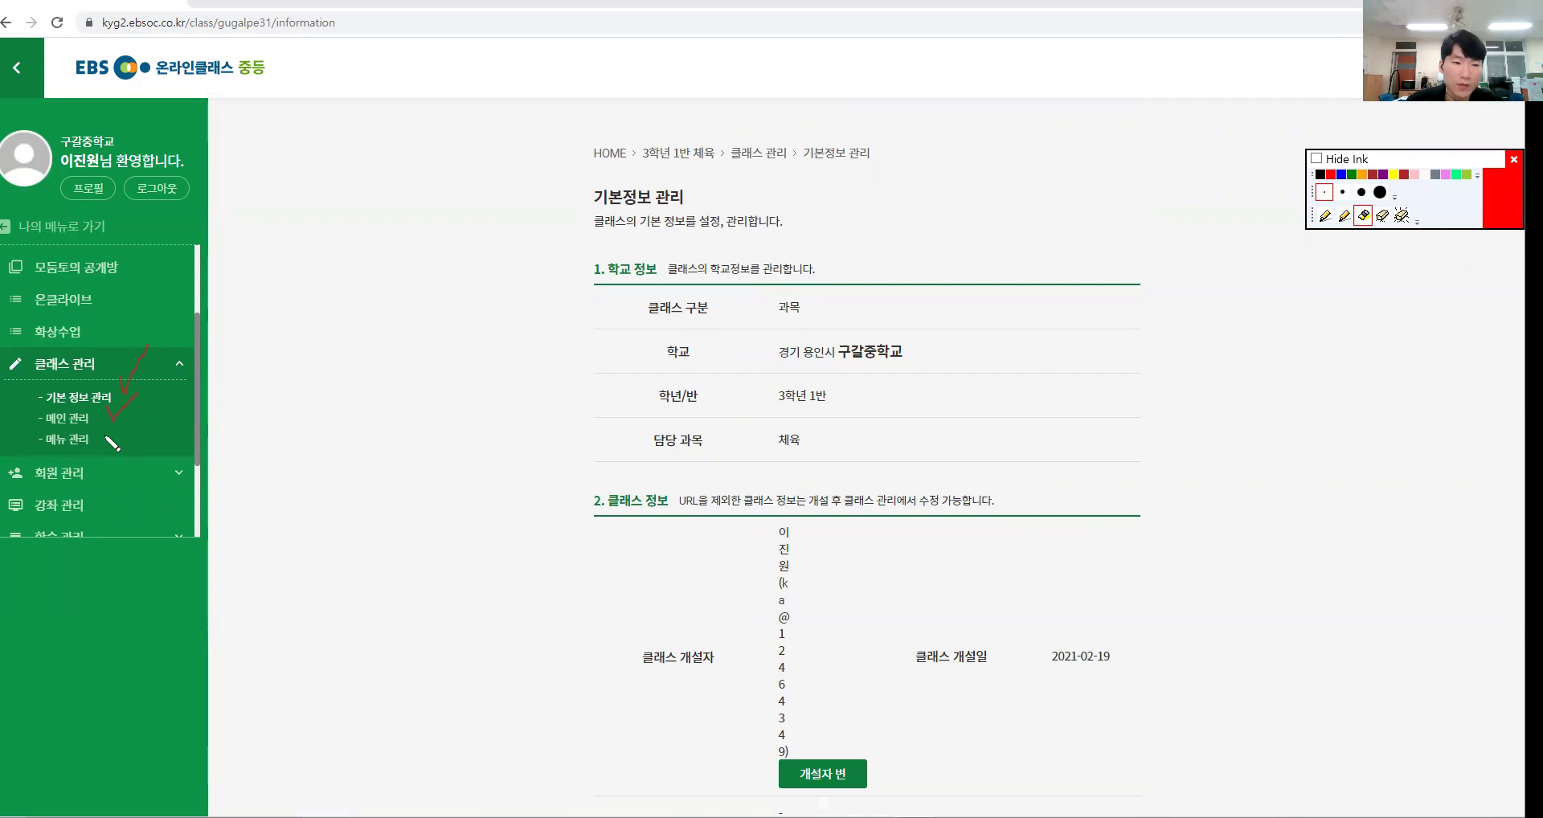
{"action": "key", "text": "ctrl+6"}
{"action": "key", "text": "ctrl+2"}
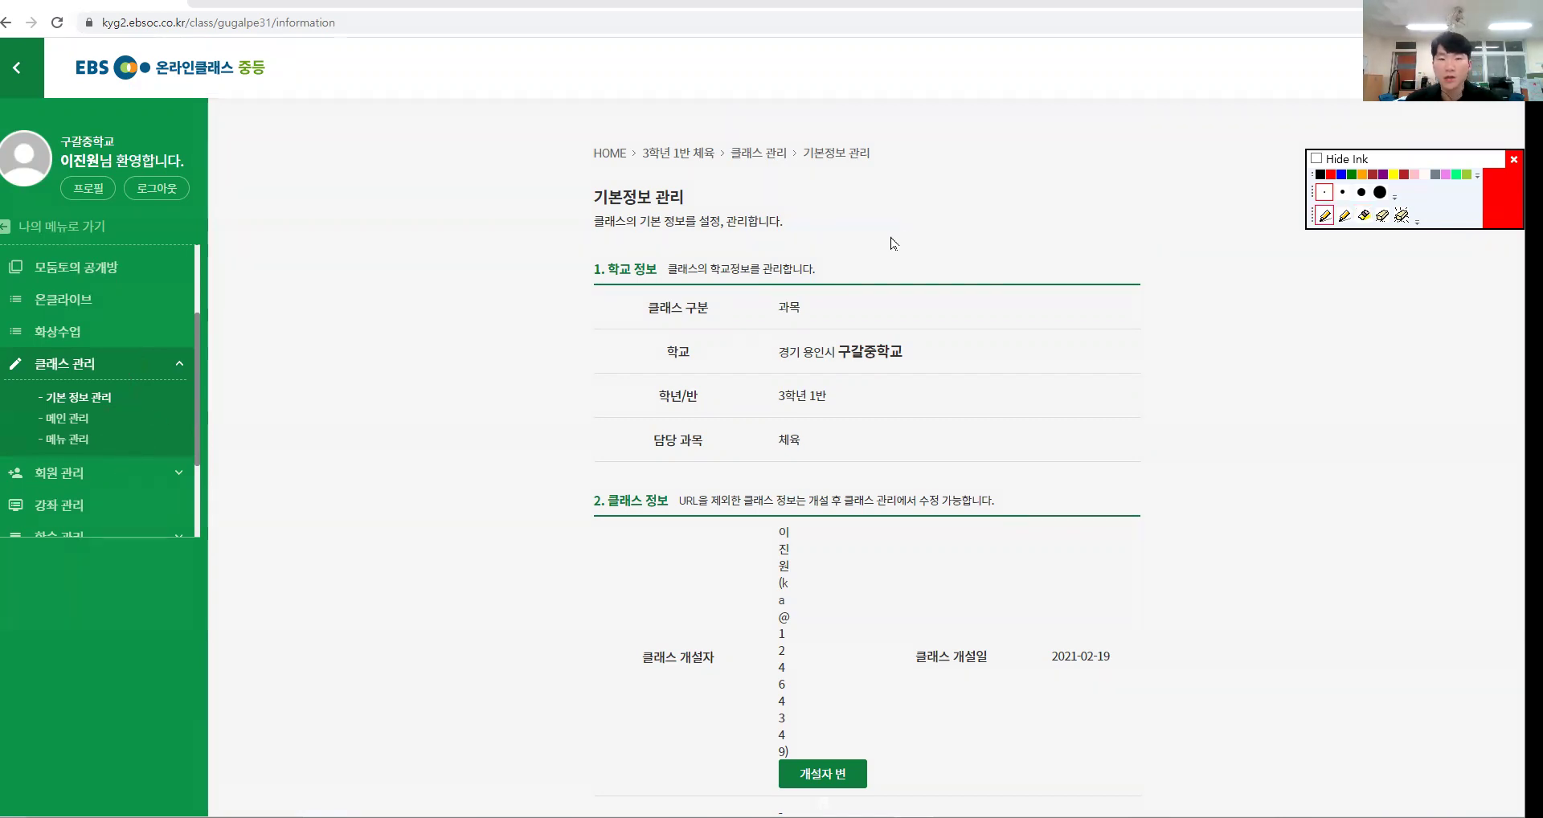
Circle the 클래스 정보 heading, draw an arrow to 클래스 개설자, underline it, circle the creator's details, and clear the ink.
{"action": "scroll", "coordinate": [891, 243], "scroll_direction": "down", "scroll_amount": 1}
{"action": "mouse_move", "coordinate": [784, 94]}
{"action": "left_mouse_down"}
{"action": "mouse_move", "coordinate": [947, 237]}
{"action": "mouse_move", "coordinate": [824, 446]}
{"action": "left_mouse_up"}
{"action": "scroll", "coordinate": [687, 233], "scroll_direction": "down", "scroll_amount": 3}
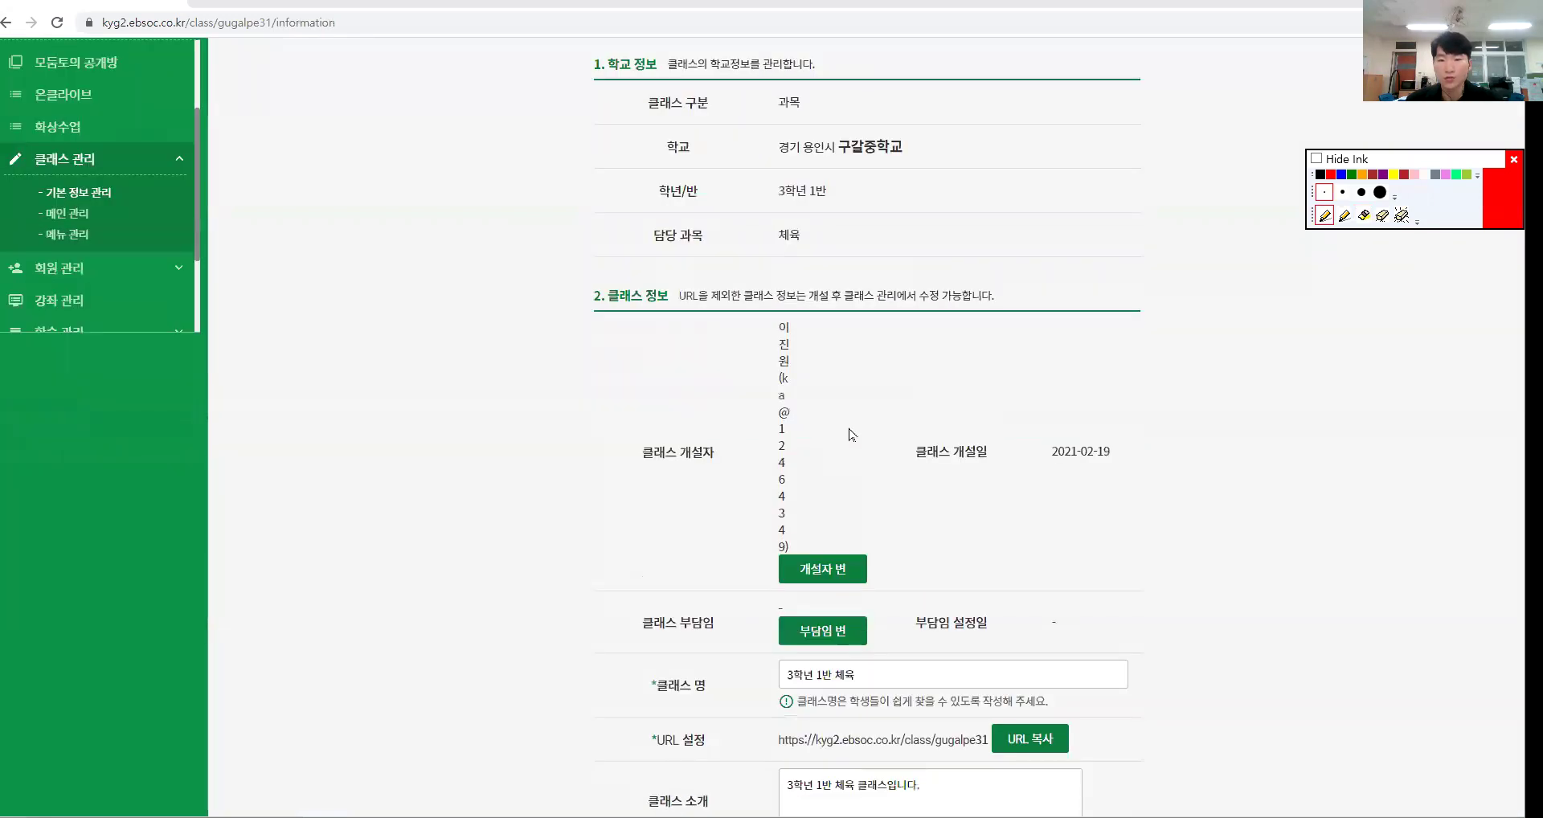
{"action": "mouse_move", "coordinate": [680, 226]}
{"action": "left_mouse_down"}
{"action": "mouse_move", "coordinate": [597, 199]}
{"action": "mouse_move", "coordinate": [682, 206]}
{"action": "left_mouse_up"}
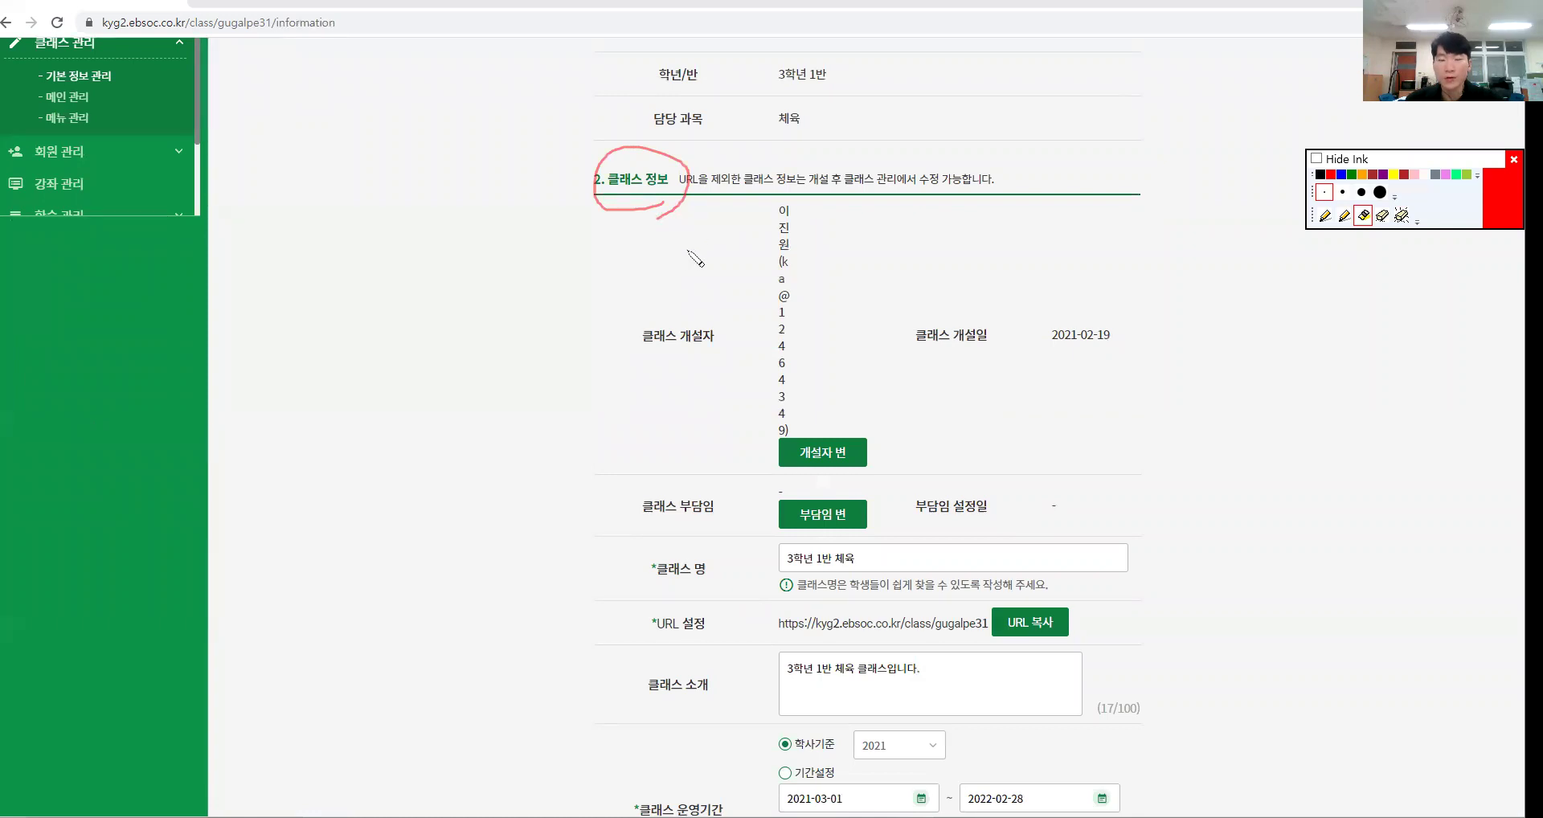
{"action": "mouse_move", "coordinate": [659, 214]}
{"action": "left_mouse_down"}
{"action": "mouse_move", "coordinate": [733, 330]}
{"action": "mouse_move", "coordinate": [738, 295]}
{"action": "left_mouse_up"}
{"action": "left_click_drag", "start_coordinate": [634, 350], "coordinate": [725, 350]}
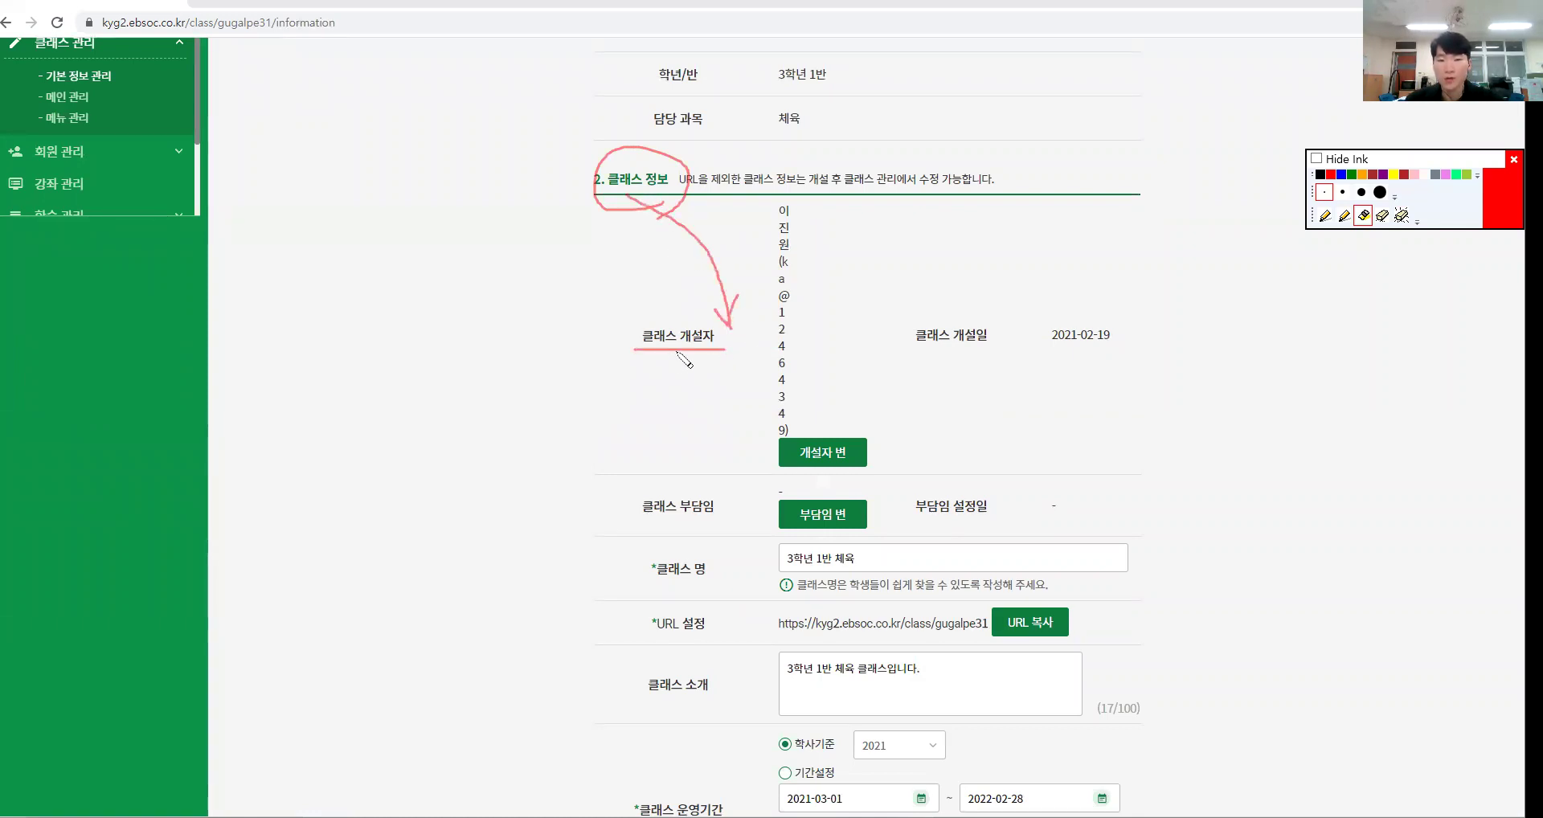
{"action": "mouse_move", "coordinate": [829, 384]}
{"action": "left_mouse_down"}
{"action": "mouse_move", "coordinate": [828, 438]}
{"action": "mouse_move", "coordinate": [848, 200]}
{"action": "mouse_move", "coordinate": [817, 386]}
{"action": "left_mouse_up"}
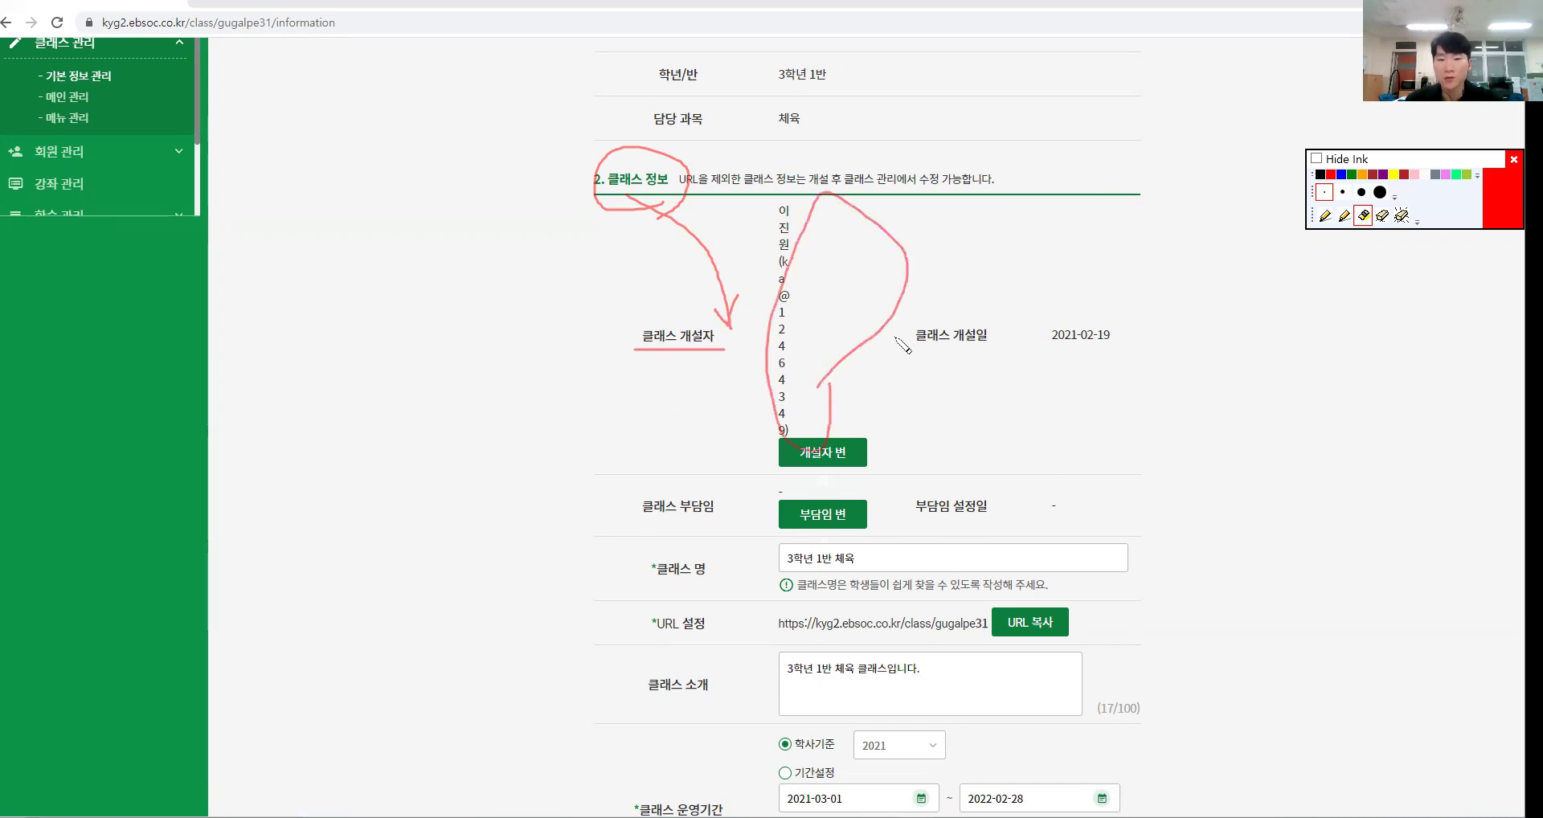
{"action": "key", "text": "e"}
Draw a red arrow to the creator change option, circle it, and clear the ink.
{"action": "left_click_drag", "start_coordinate": [714, 401], "coordinate": [775, 466]}
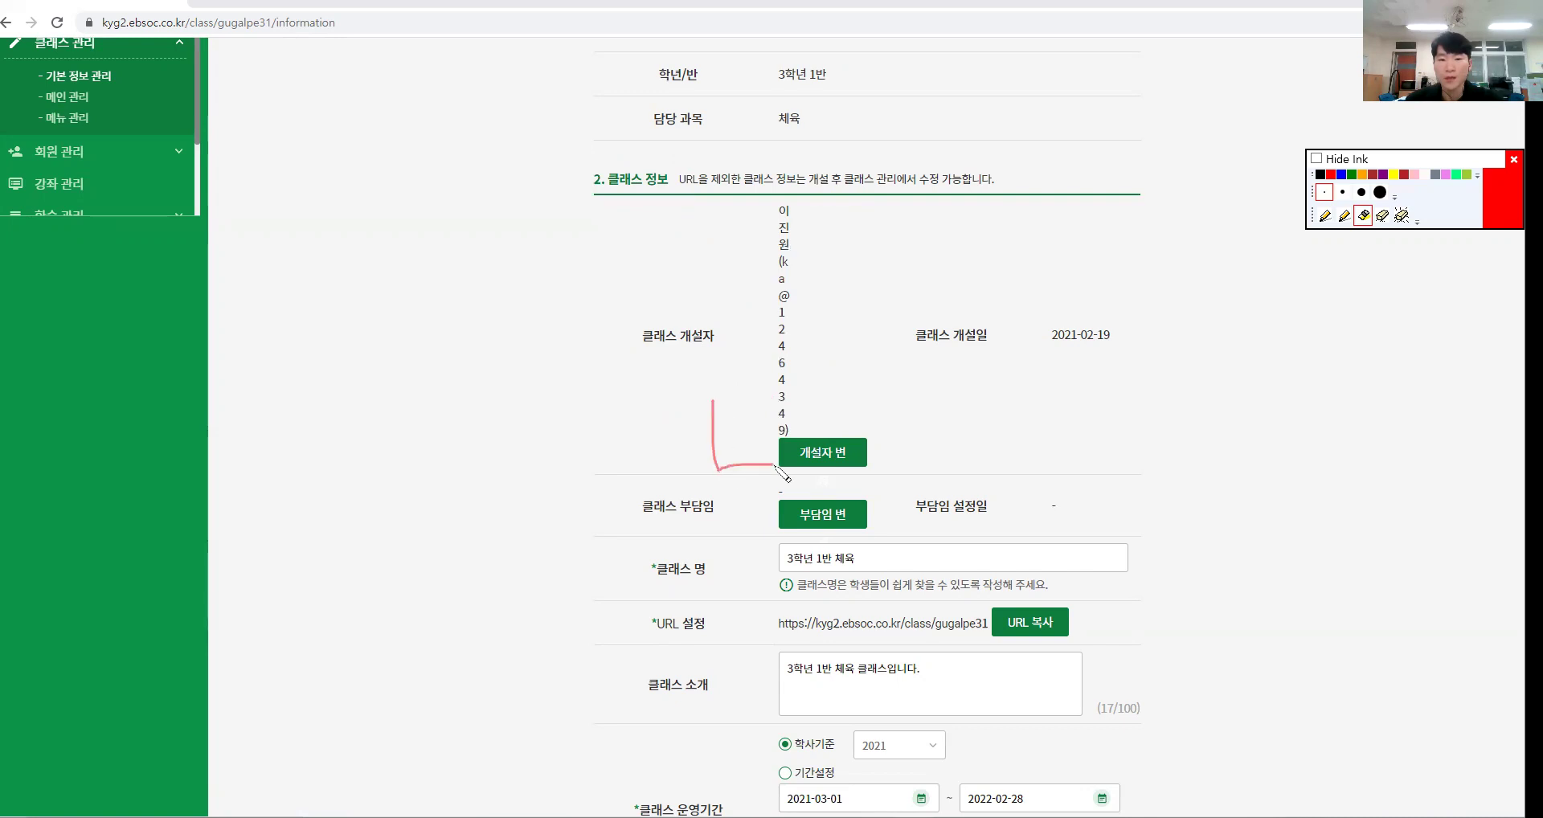
{"action": "mouse_move", "coordinate": [876, 470]}
{"action": "left_mouse_down"}
{"action": "mouse_move", "coordinate": [767, 471]}
{"action": "mouse_move", "coordinate": [860, 480]}
{"action": "left_mouse_up"}
{"action": "key", "text": "e"}
{"action": "key", "text": "Escape"}
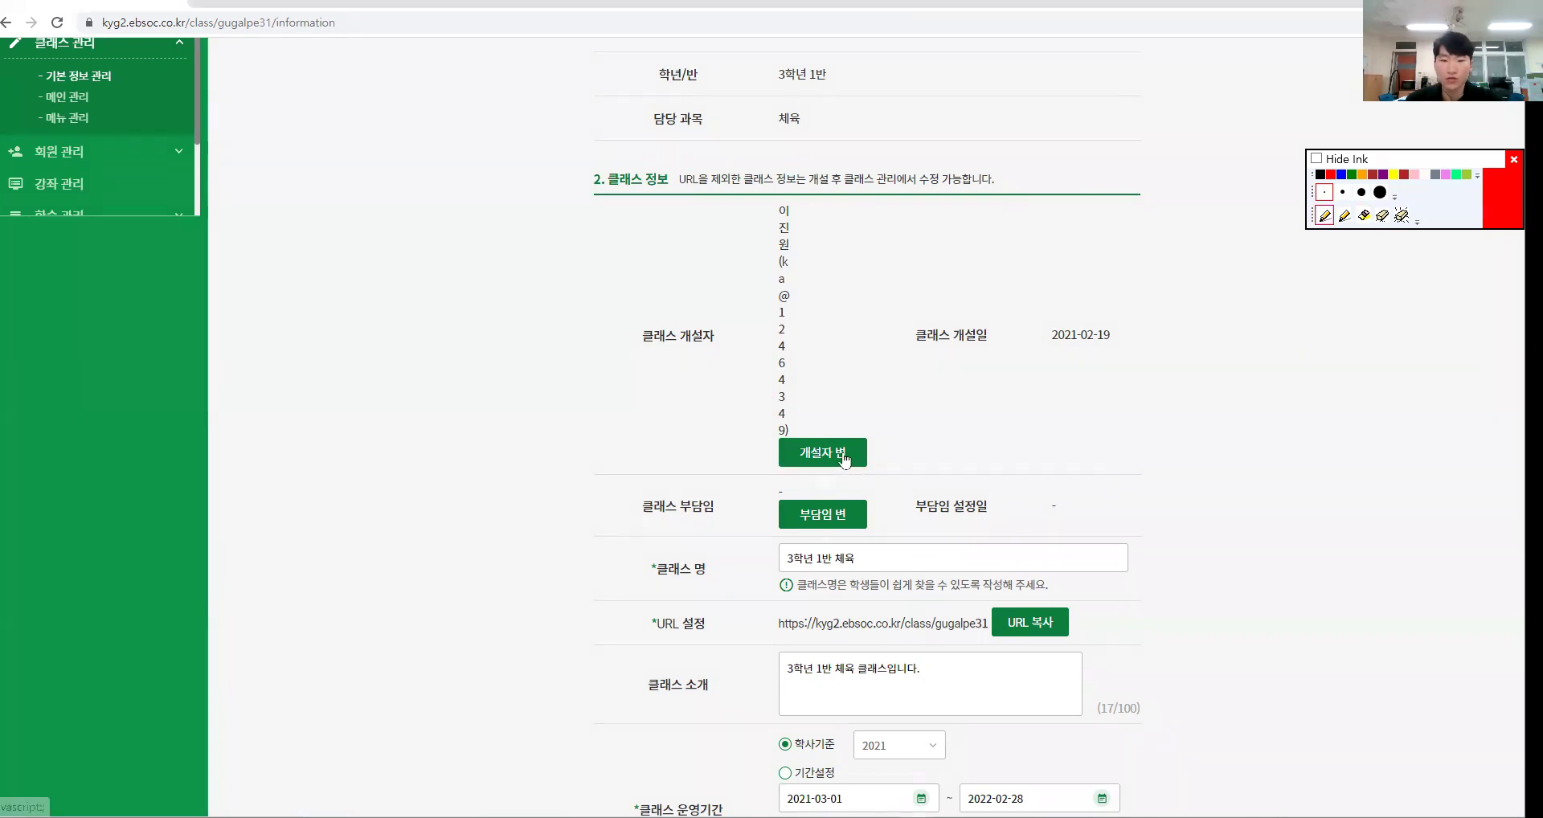
Open the 개설자 변경 dialog, mark its ID search and 개설자 인수 요청 in red, clear the ink, and close the dialog.
{"action": "left_click", "coordinate": [841, 455]}
{"action": "mouse_move", "coordinate": [651, 400]}
{"action": "left_mouse_down"}
{"action": "mouse_move", "coordinate": [683, 319]}
{"action": "mouse_move", "coordinate": [798, 406]}
{"action": "mouse_move", "coordinate": [667, 408]}
{"action": "left_mouse_up"}
{"action": "mouse_move", "coordinate": [745, 343]}
{"action": "left_mouse_down"}
{"action": "mouse_move", "coordinate": [903, 320]}
{"action": "mouse_move", "coordinate": [855, 343]}
{"action": "left_mouse_up"}
{"action": "key", "text": "e"}
{"action": "mouse_move", "coordinate": [960, 574]}
{"action": "left_mouse_down"}
{"action": "mouse_move", "coordinate": [940, 509]}
{"action": "mouse_move", "coordinate": [958, 547]}
{"action": "left_mouse_up"}
{"action": "key", "text": "e"}
{"action": "key", "text": "p"}
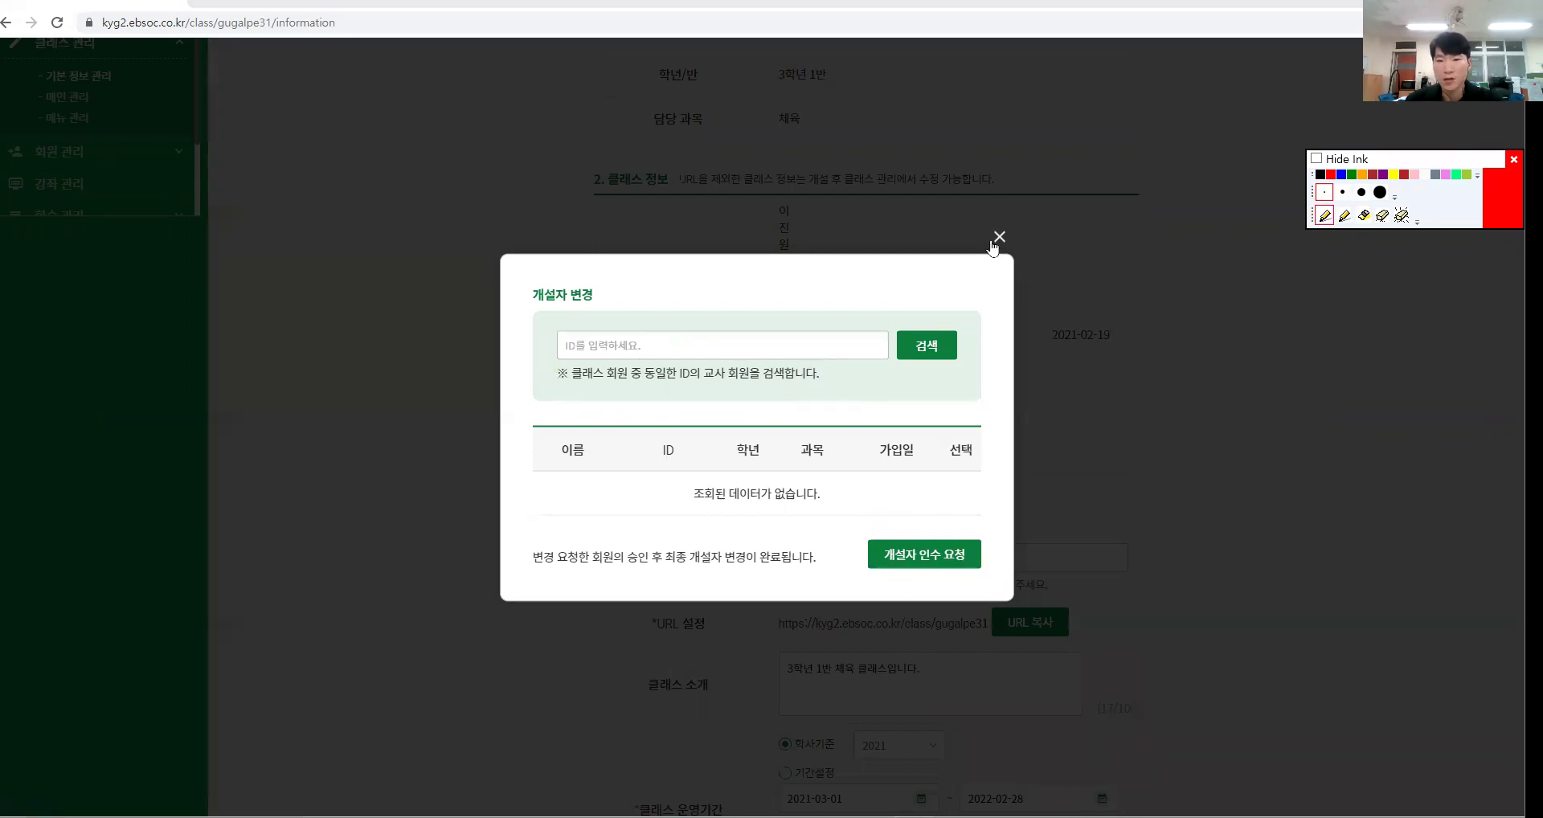
{"action": "left_click", "coordinate": [999, 236]}
Draw a red arrow to the 클래스 부담임 change option, clear it, and view and close the 부담임 변경 dialog.
{"action": "scroll", "coordinate": [875, 396], "scroll_direction": "down", "scroll_amount": 1}
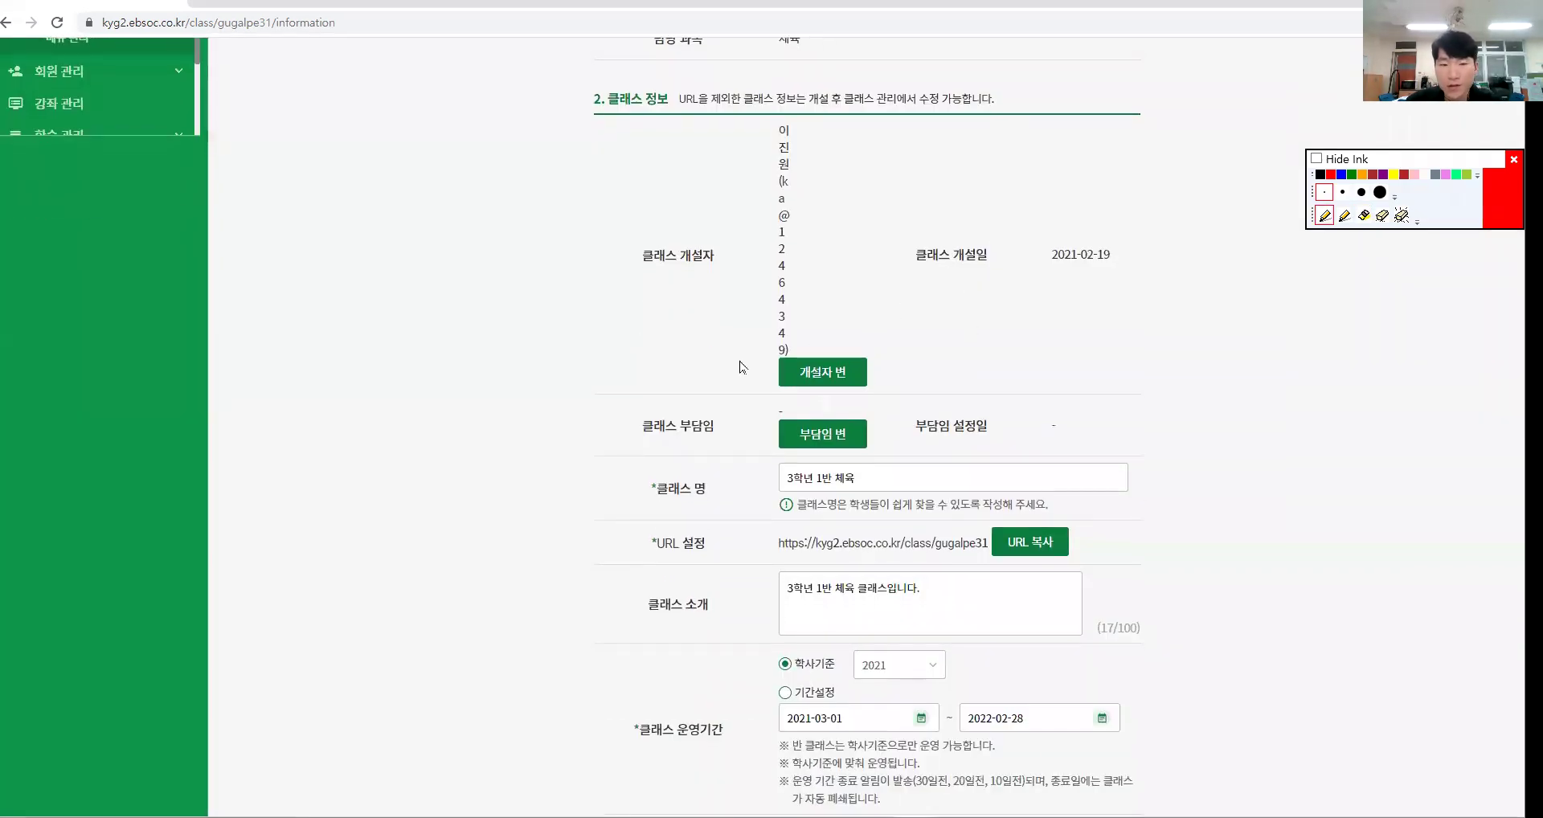
{"action": "key", "text": "h"}
{"action": "mouse_move", "coordinate": [713, 283]}
{"action": "left_mouse_down"}
{"action": "mouse_move", "coordinate": [751, 407]}
{"action": "mouse_move", "coordinate": [778, 406]}
{"action": "left_mouse_up"}
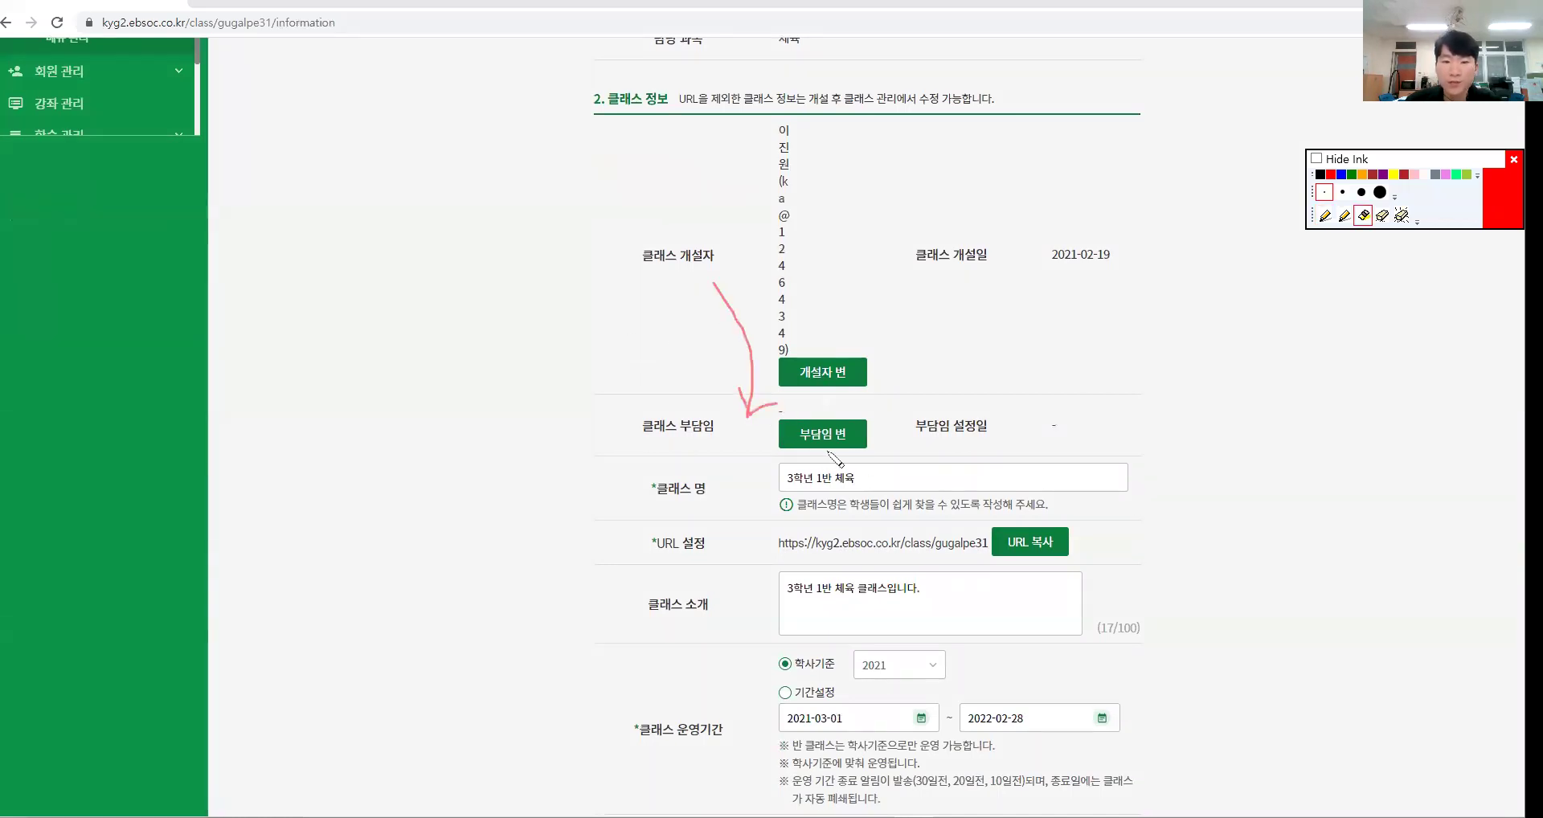
{"action": "mouse_move", "coordinate": [853, 482]}
{"action": "left_mouse_down"}
{"action": "mouse_move", "coordinate": [775, 414]}
{"action": "mouse_move", "coordinate": [875, 462]}
{"action": "mouse_move", "coordinate": [862, 467]}
{"action": "left_mouse_up"}
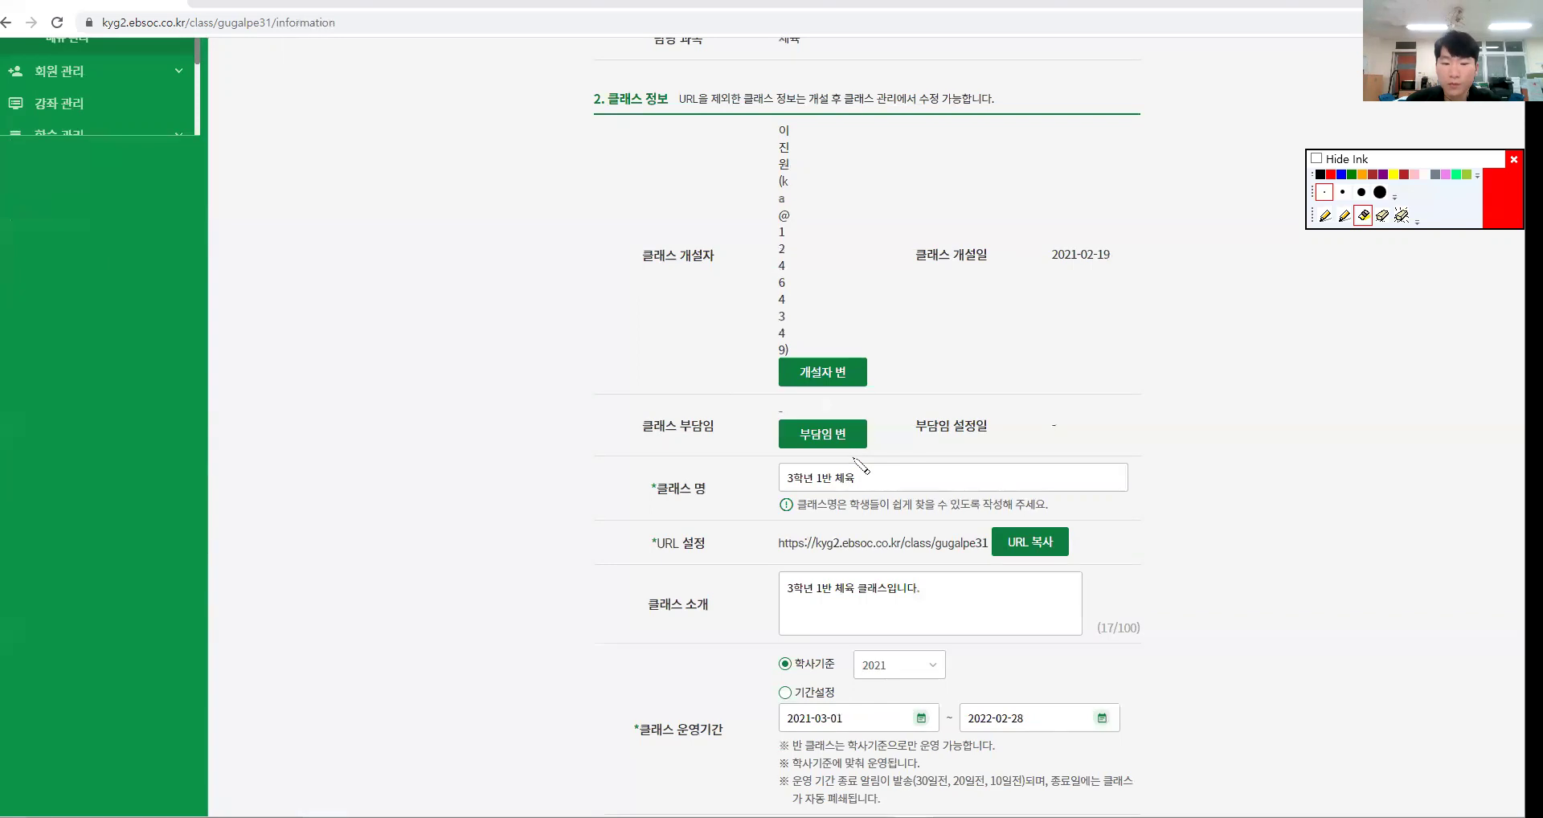
{"action": "left_click", "coordinate": [829, 434]}
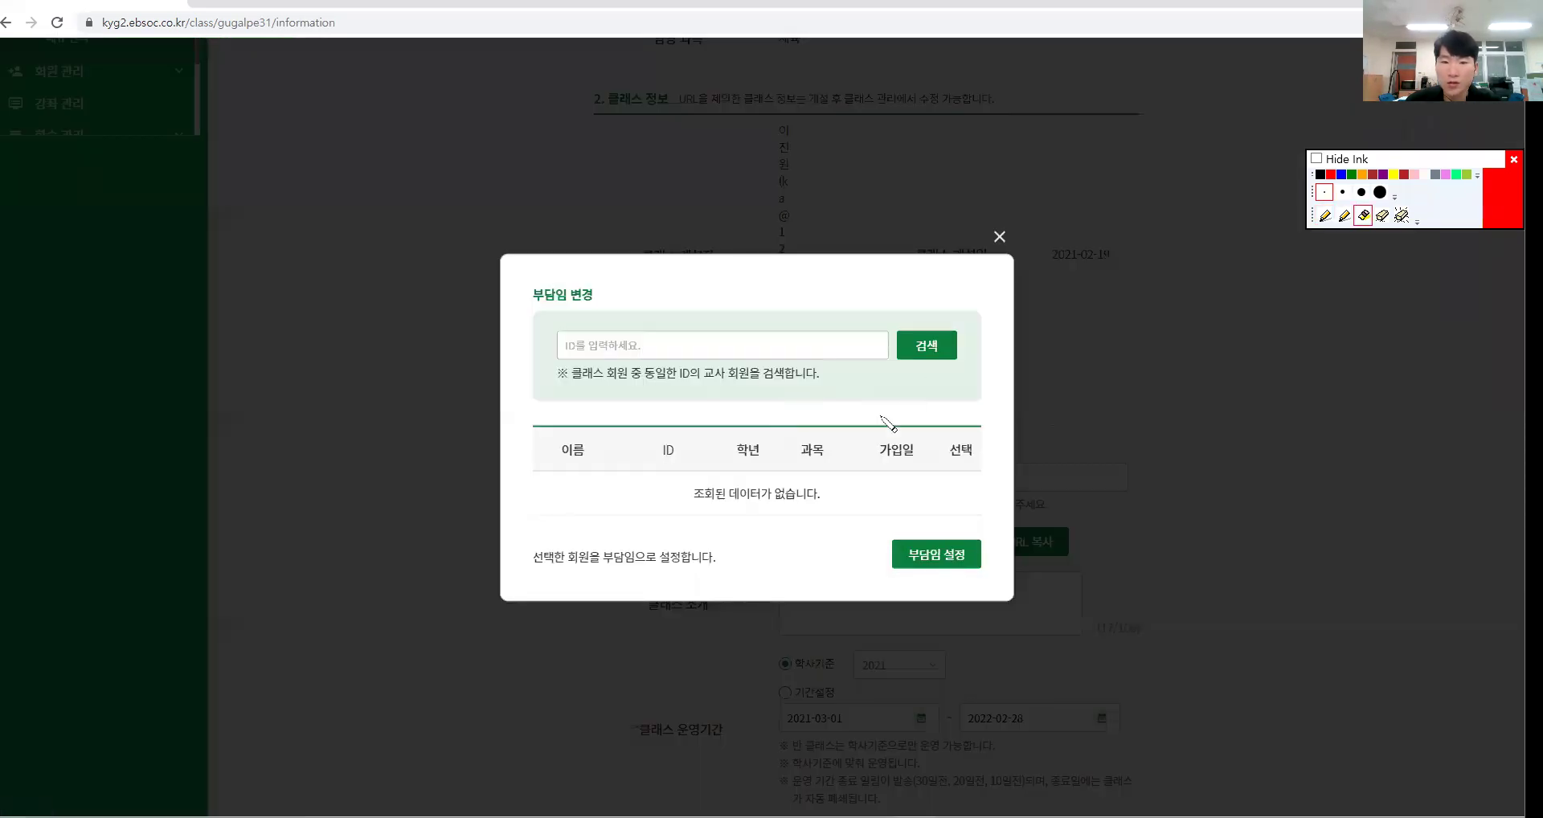
{"action": "left_click", "coordinate": [999, 237]}
Draw a red arrow to 클래스 명, circle the class name field, add a check mark beside it, and clear the ink.
{"action": "mouse_move", "coordinate": [709, 416]}
{"action": "left_mouse_down"}
{"action": "mouse_move", "coordinate": [708, 482]}
{"action": "mouse_move", "coordinate": [731, 470]}
{"action": "left_mouse_up"}
{"action": "mouse_move", "coordinate": [885, 522]}
{"action": "left_mouse_down"}
{"action": "mouse_move", "coordinate": [805, 523]}
{"action": "mouse_move", "coordinate": [897, 448]}
{"action": "mouse_move", "coordinate": [1097, 492]}
{"action": "mouse_move", "coordinate": [899, 535]}
{"action": "mouse_move", "coordinate": [766, 522]}
{"action": "mouse_move", "coordinate": [830, 453]}
{"action": "left_mouse_up"}
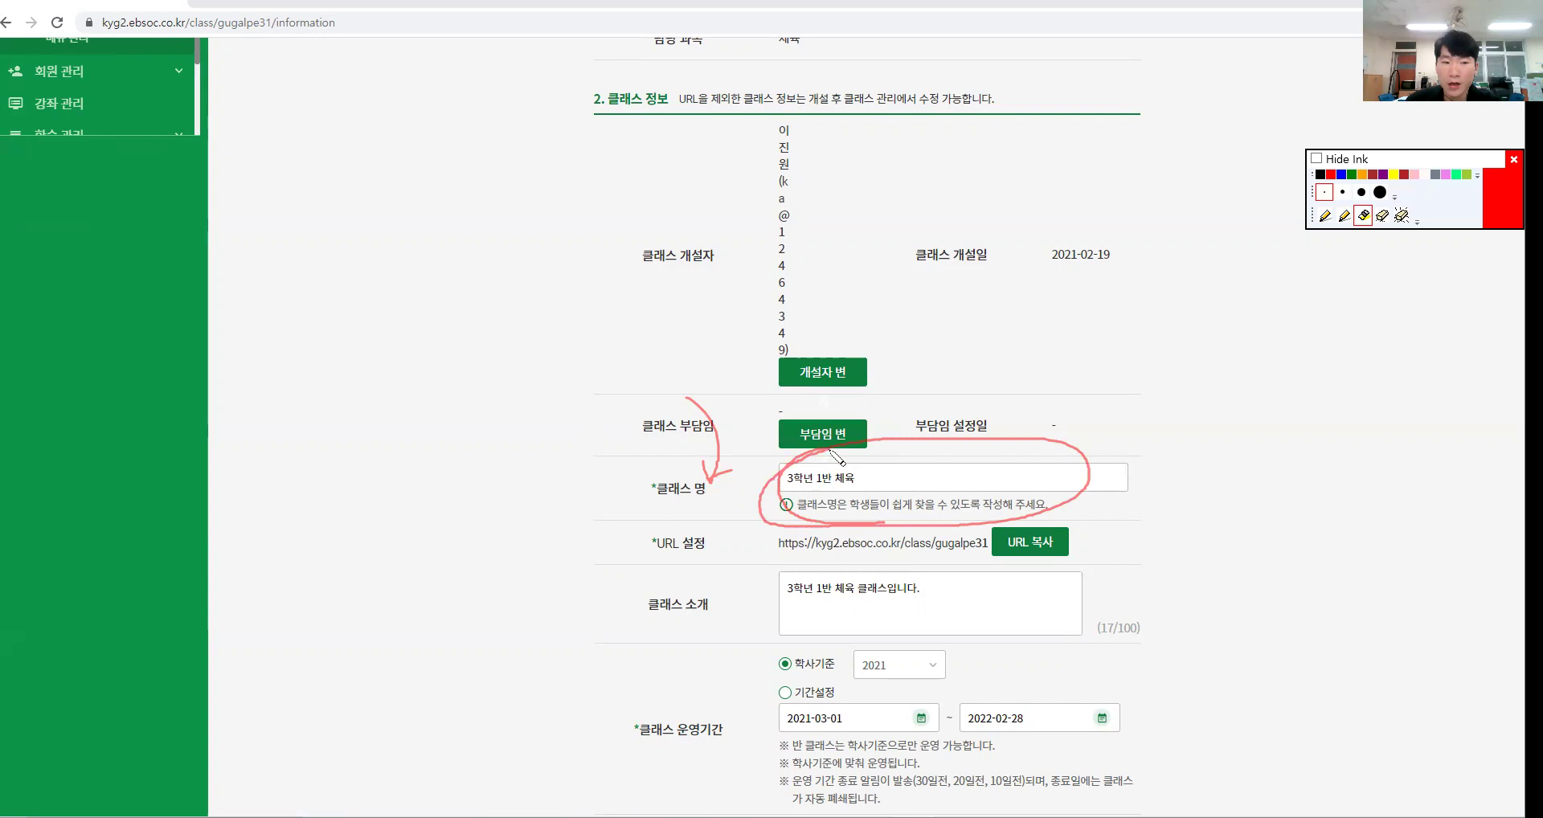
{"action": "left_click_drag", "start_coordinate": [1103, 452], "coordinate": [1135, 438]}
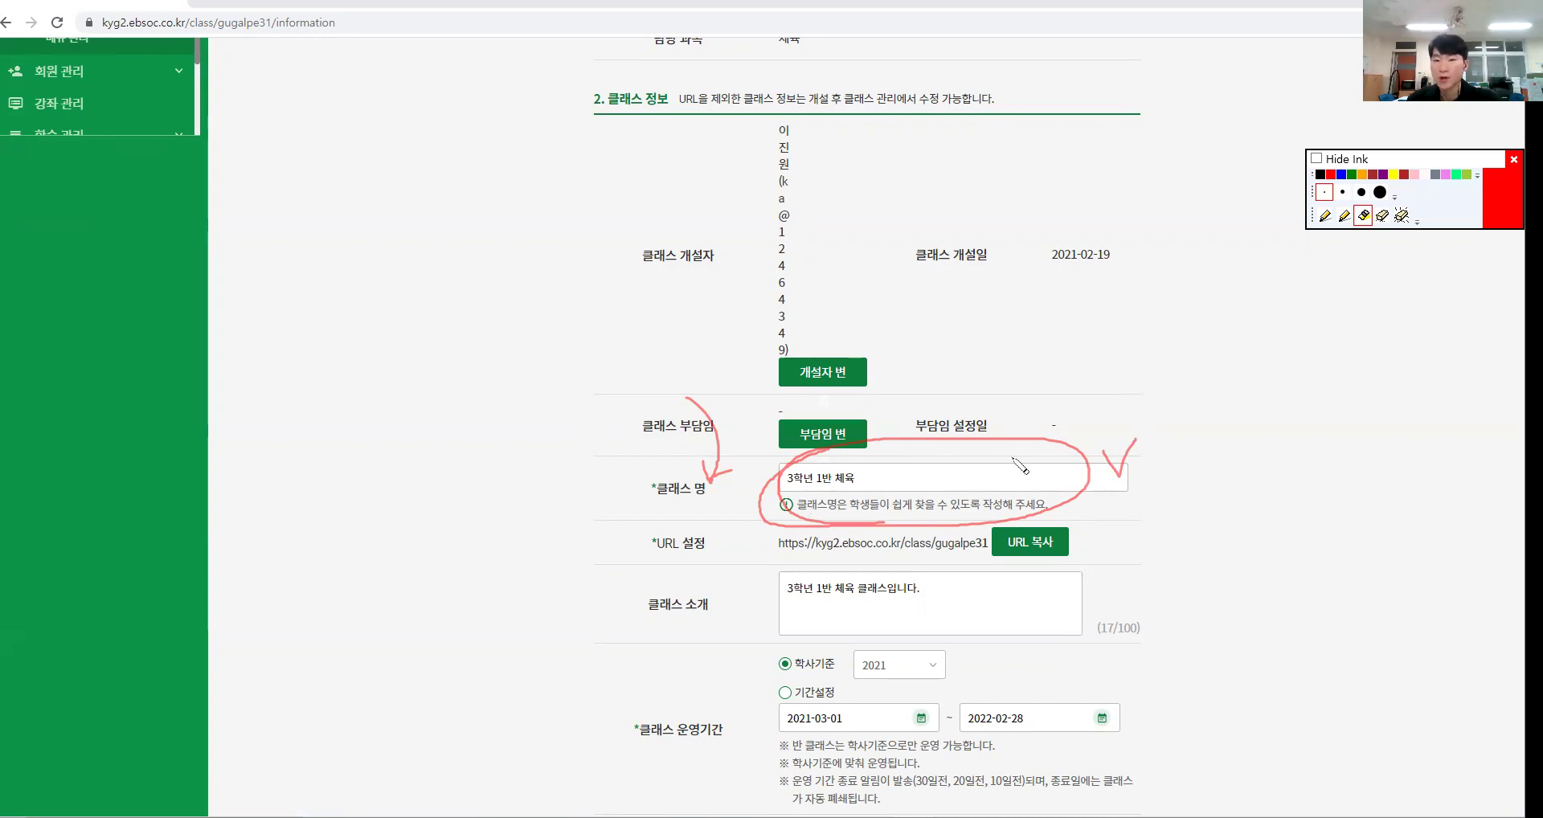
{"action": "key", "text": "ctrl+6"}
{"action": "key", "text": "ctrl+2"}
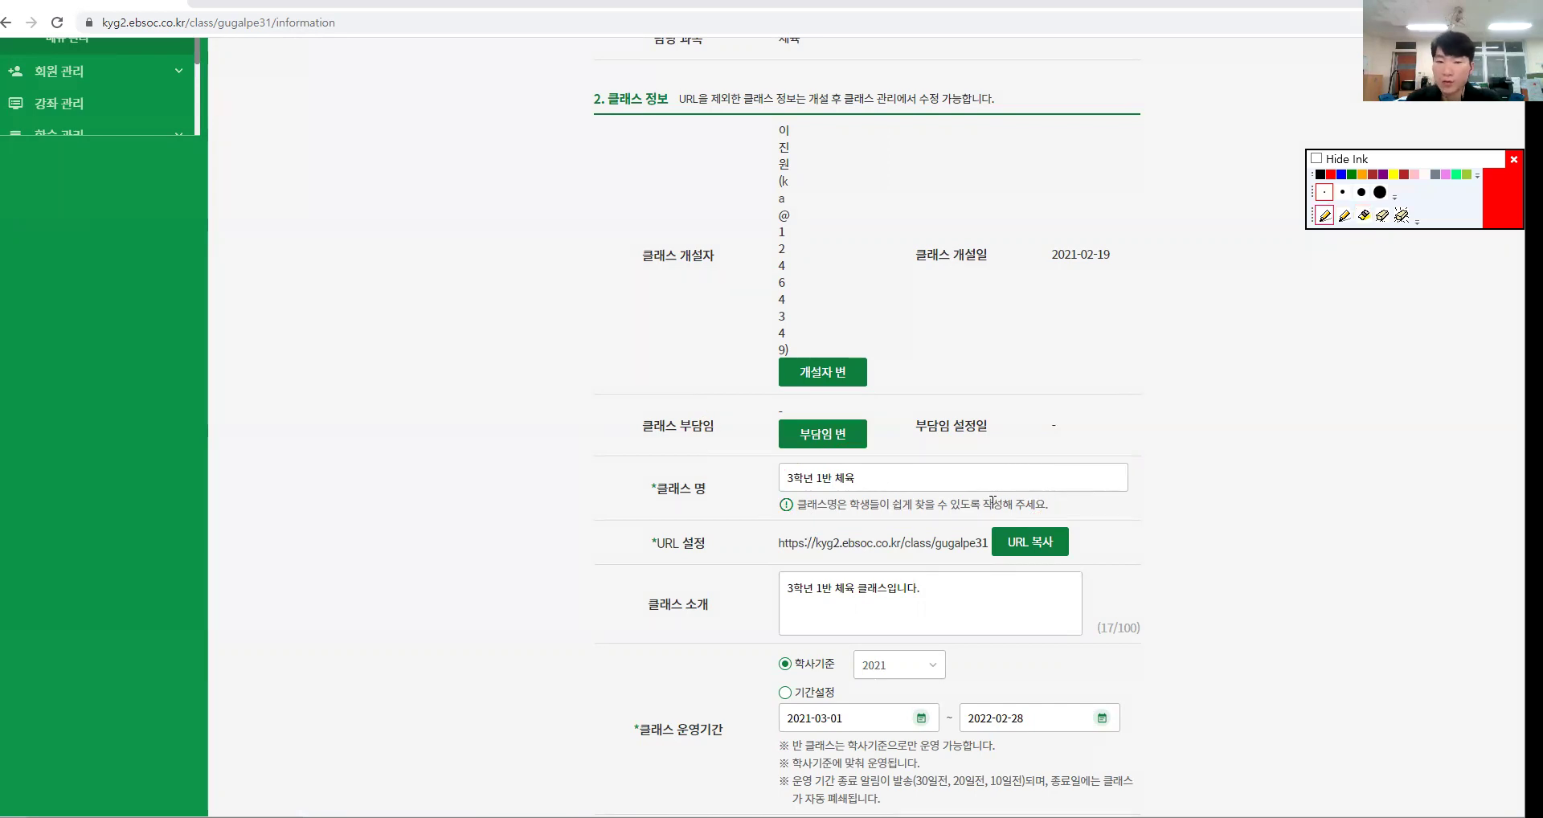
Draw a red arrow to URL 복사, underline the 클래스 소개 text, and clear the ink.
{"action": "key", "text": "h"}
{"action": "mouse_move", "coordinate": [1048, 419]}
{"action": "left_mouse_down"}
{"action": "mouse_move", "coordinate": [1085, 537]}
{"action": "mouse_move", "coordinate": [1102, 535]}
{"action": "left_mouse_up"}
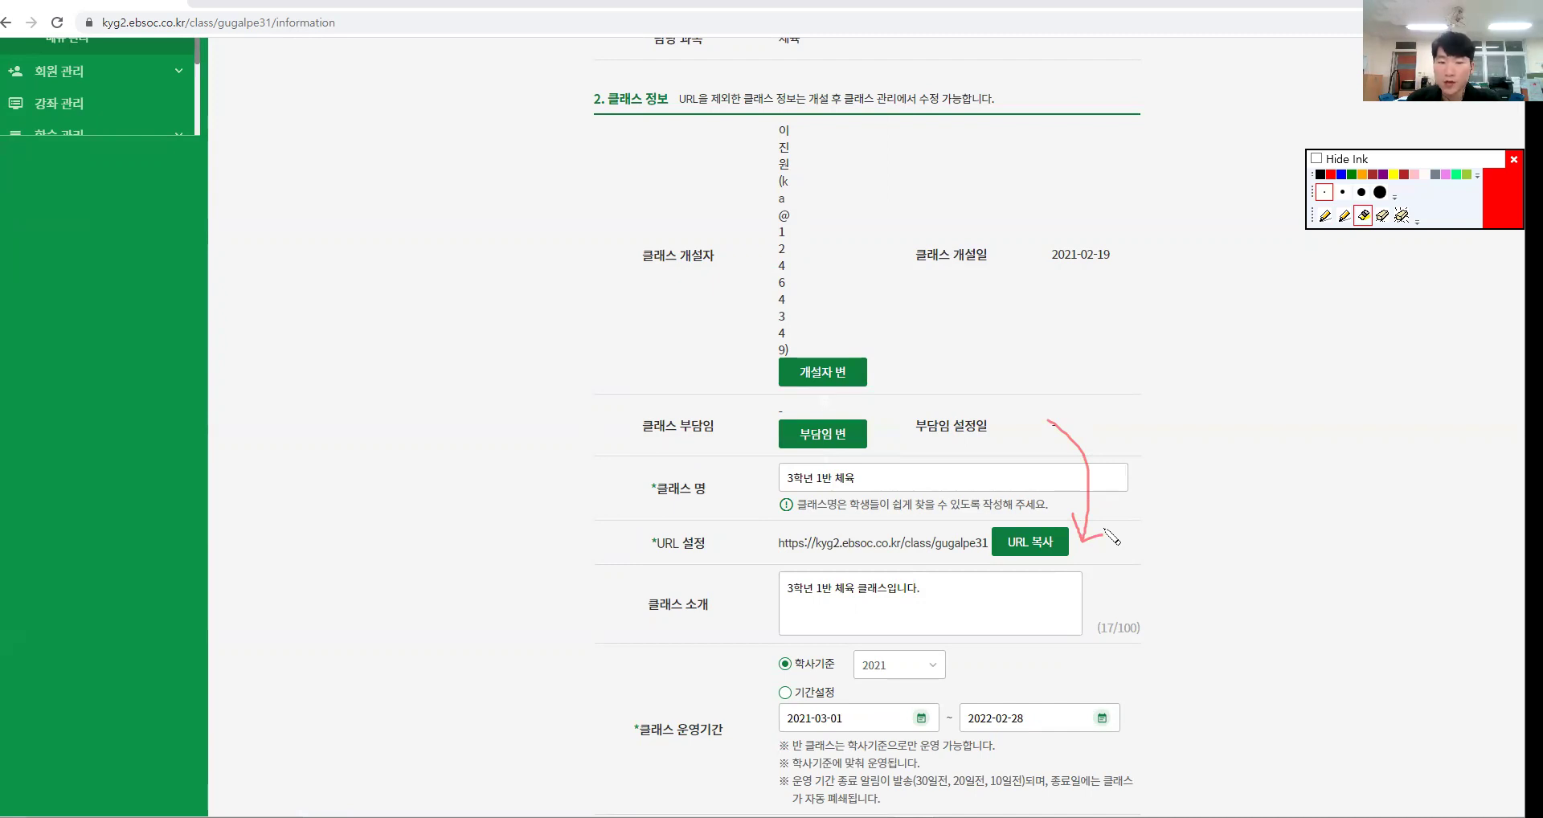
{"action": "left_click_drag", "start_coordinate": [795, 614], "coordinate": [924, 611]}
{"action": "key", "text": "Delete"}
{"action": "key", "text": "p"}
Bracket the 클래스 운영기간 settings, circle 가입승인 설정, mark its 직접승인 and 자동승인 explanations in red, and clear the ink.
{"action": "scroll", "coordinate": [988, 555], "scroll_direction": "down", "scroll_amount": 3}
{"action": "key", "text": "h"}
{"action": "mouse_move", "coordinate": [1150, 361]}
{"action": "left_mouse_down"}
{"action": "mouse_move", "coordinate": [1186, 517]}
{"action": "mouse_move", "coordinate": [1157, 545]}
{"action": "left_mouse_up"}
{"action": "mouse_move", "coordinate": [693, 651]}
{"action": "left_mouse_down"}
{"action": "mouse_move", "coordinate": [739, 603]}
{"action": "mouse_move", "coordinate": [696, 655]}
{"action": "left_mouse_up"}
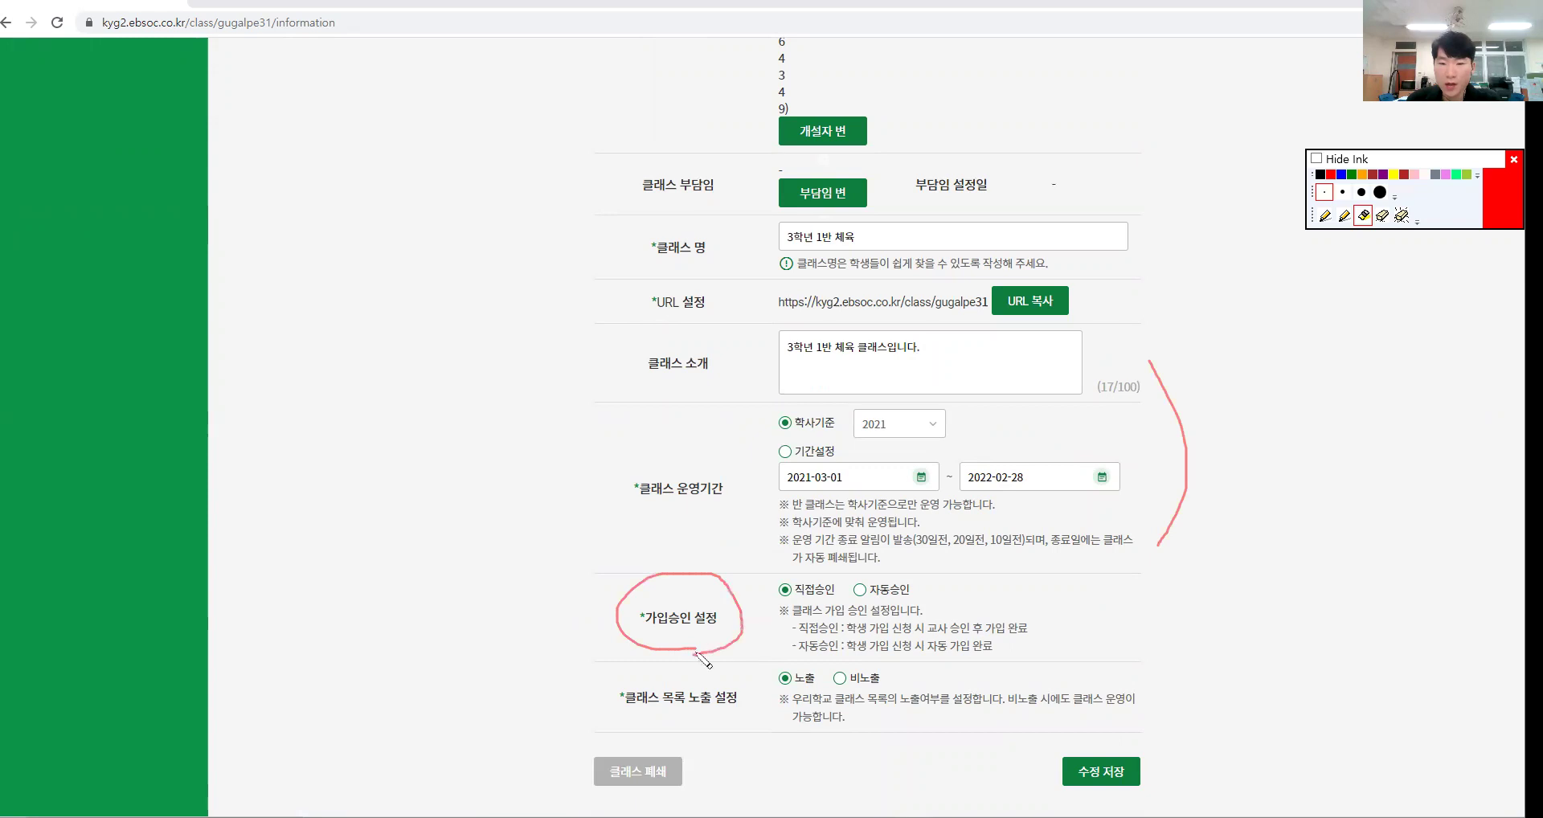
{"action": "left_click_drag", "start_coordinate": [775, 616], "coordinate": [779, 651]}
{"action": "mouse_move", "coordinate": [944, 641]}
{"action": "left_mouse_down"}
{"action": "mouse_move", "coordinate": [924, 631]}
{"action": "mouse_move", "coordinate": [987, 630]}
{"action": "mouse_move", "coordinate": [969, 640]}
{"action": "left_mouse_up"}
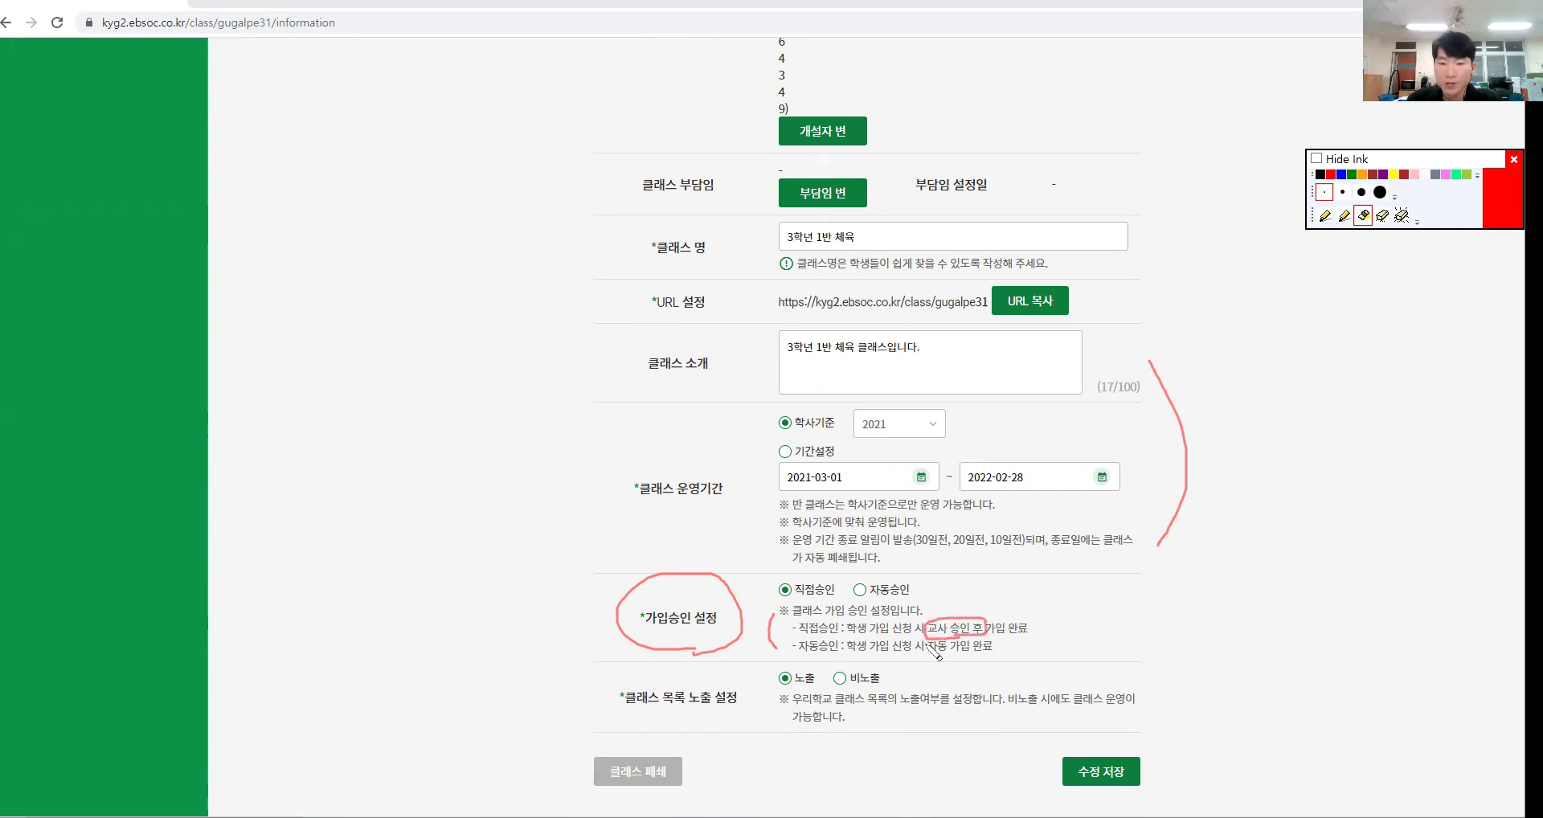
{"action": "left_click_drag", "start_coordinate": [808, 659], "coordinate": [849, 658]}
{"action": "key", "text": "ctrl+6"}
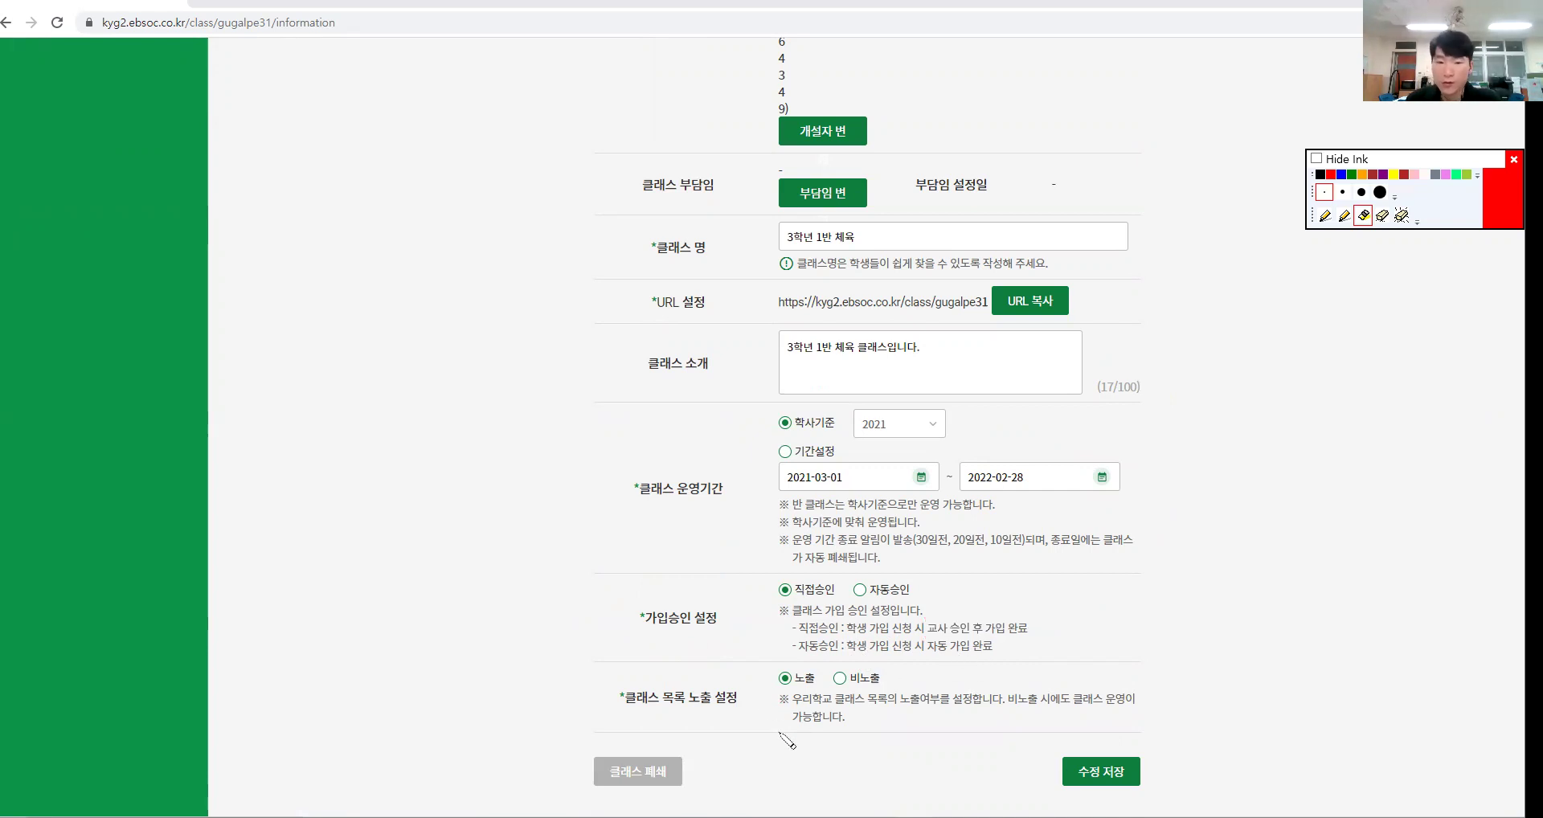
Draw red marks below the 클래스 목록 노출 설정 row and clear them.
{"action": "mouse_move", "coordinate": [634, 716]}
{"action": "left_mouse_down"}
{"action": "mouse_move", "coordinate": [881, 689]}
{"action": "mouse_move", "coordinate": [768, 674]}
{"action": "mouse_move", "coordinate": [825, 683]}
{"action": "mouse_move", "coordinate": [816, 720]}
{"action": "mouse_move", "coordinate": [776, 733]}
{"action": "mouse_move", "coordinate": [791, 750]}
{"action": "mouse_move", "coordinate": [768, 777]}
{"action": "left_mouse_up"}
{"action": "mouse_move", "coordinate": [798, 728]}
{"action": "left_mouse_down"}
{"action": "mouse_move", "coordinate": [806, 778]}
{"action": "mouse_move", "coordinate": [813, 726]}
{"action": "left_mouse_up"}
{"action": "left_click_drag", "start_coordinate": [807, 735], "coordinate": [822, 730]}
{"action": "left_click_drag", "start_coordinate": [815, 737], "coordinate": [813, 737]}
{"action": "left_click_drag", "start_coordinate": [826, 722], "coordinate": [838, 749]}
{"action": "mouse_move", "coordinate": [827, 760]}
{"action": "left_mouse_down"}
{"action": "mouse_move", "coordinate": [871, 748]}
{"action": "mouse_move", "coordinate": [872, 777]}
{"action": "left_mouse_up"}
{"action": "left_click_drag", "start_coordinate": [765, 779], "coordinate": [855, 778]}
{"action": "key", "text": "Escape"}
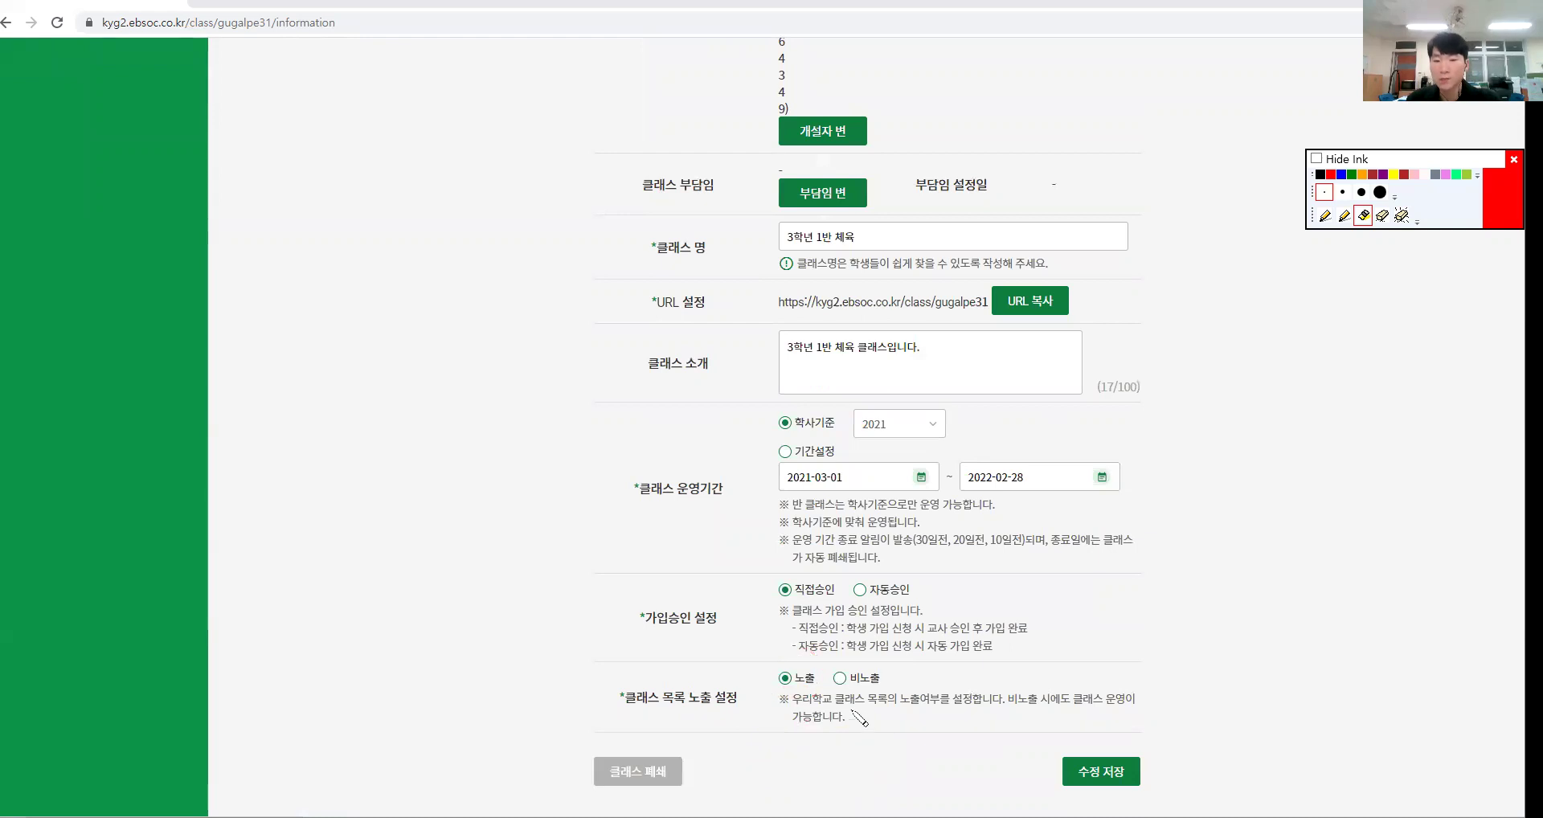
Circle the 비노출 option, draw a red arrow from it, and clear the ink.
{"action": "left_click_drag", "start_coordinate": [872, 661], "coordinate": [884, 687]}
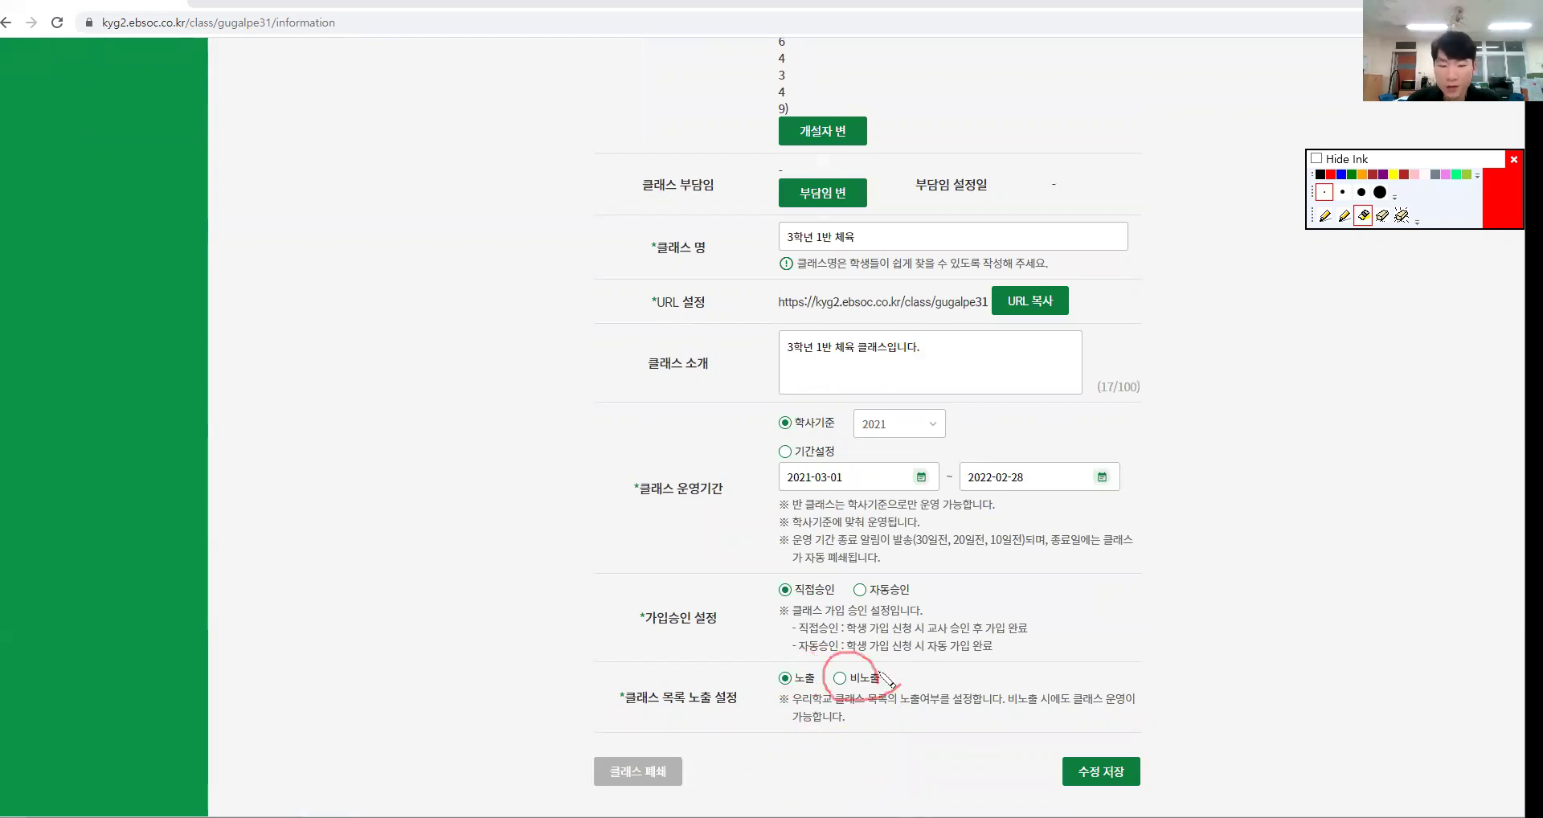
{"action": "left_click_drag", "start_coordinate": [874, 672], "coordinate": [1036, 648]}
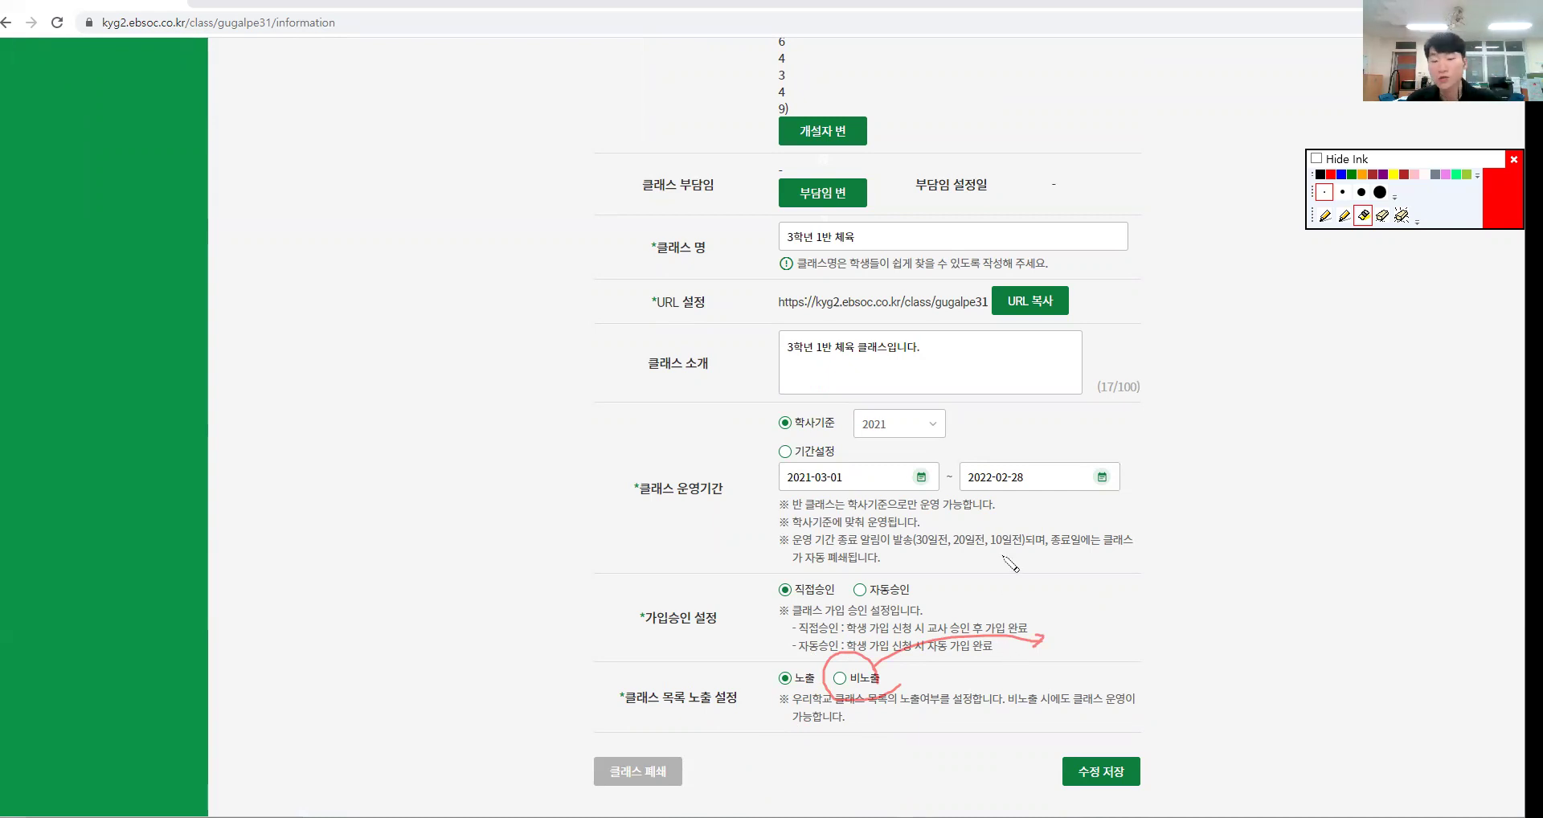
{"action": "key", "text": "Escape"}
Draw long red strokes beside the class settings down towards 수정 저장 and clear them.
{"action": "mouse_move", "coordinate": [1090, 131]}
{"action": "left_mouse_down"}
{"action": "mouse_move", "coordinate": [1181, 253]}
{"action": "mouse_move", "coordinate": [1225, 643]}
{"action": "mouse_move", "coordinate": [1128, 722]}
{"action": "left_mouse_up"}
{"action": "mouse_move", "coordinate": [1233, 577]}
{"action": "left_mouse_down"}
{"action": "mouse_move", "coordinate": [1237, 735]}
{"action": "mouse_move", "coordinate": [1167, 770]}
{"action": "mouse_move", "coordinate": [1201, 762]}
{"action": "left_mouse_up"}
{"action": "key", "text": "Delete"}
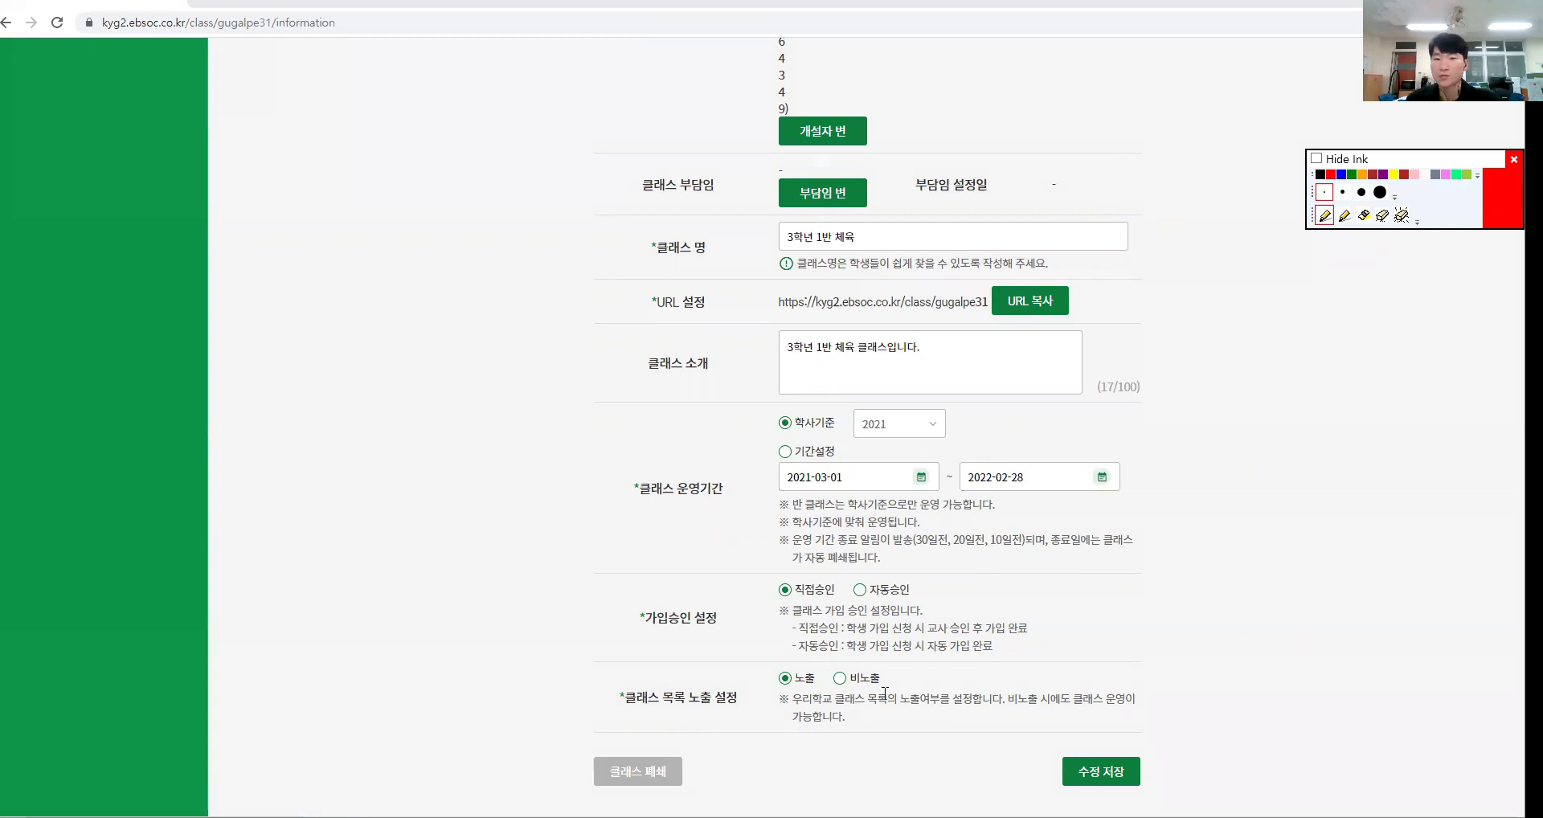
Draw a red arrow to 클래스 폐쇄, circle it, clear the ink, and return to the start of the page.
{"action": "mouse_move", "coordinate": [753, 680]}
{"action": "left_mouse_down"}
{"action": "mouse_move", "coordinate": [696, 755]}
{"action": "mouse_move", "coordinate": [690, 723]}
{"action": "mouse_move", "coordinate": [696, 755]}
{"action": "left_mouse_up"}
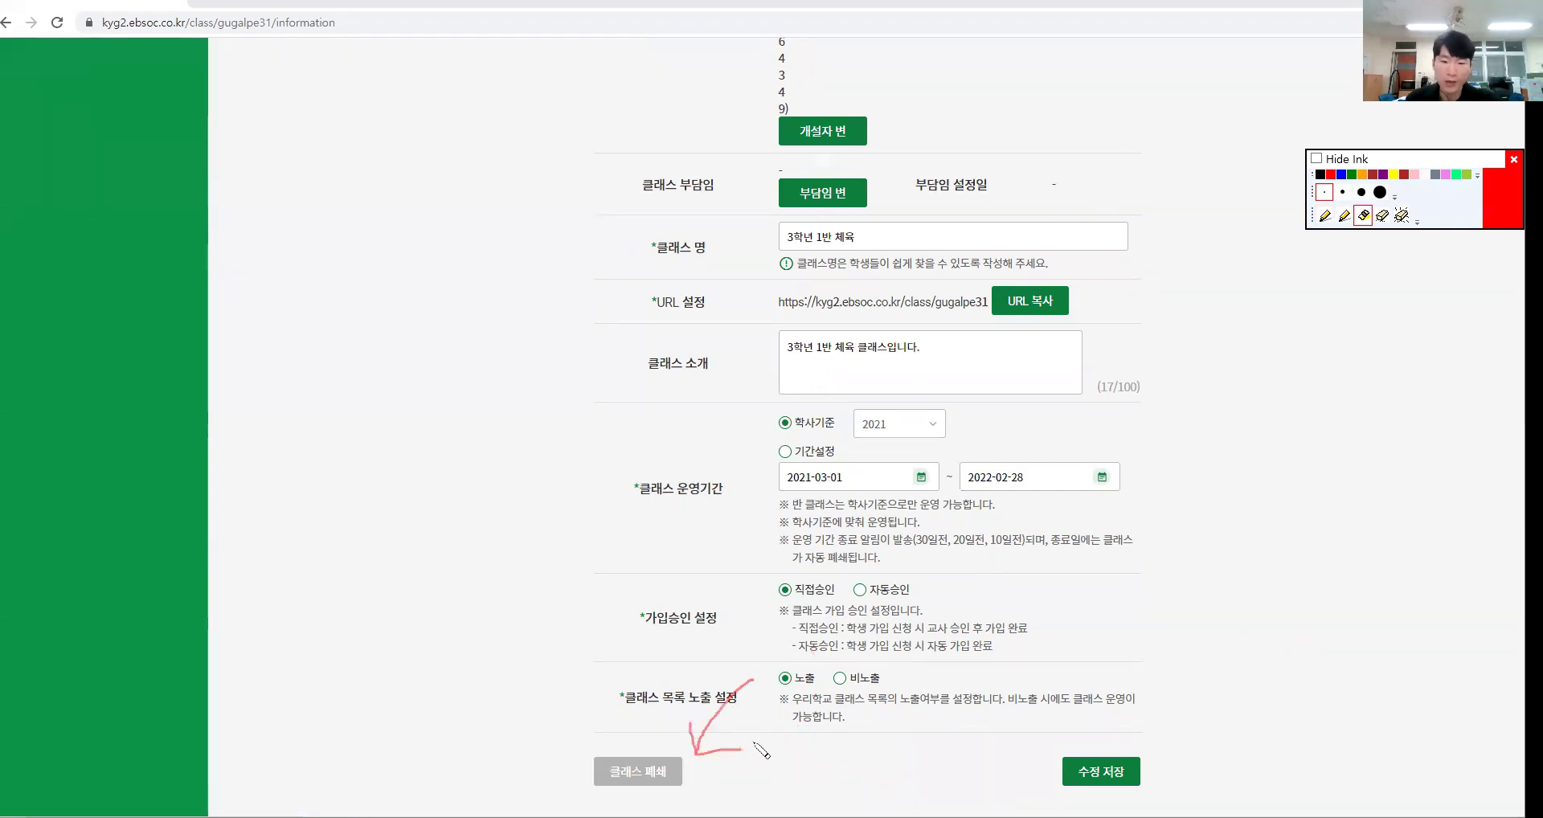
{"action": "mouse_move", "coordinate": [657, 808]}
{"action": "left_mouse_down"}
{"action": "mouse_move", "coordinate": [580, 808]}
{"action": "mouse_move", "coordinate": [667, 792]}
{"action": "left_mouse_up"}
{"action": "key", "text": "Escape"}
{"action": "scroll", "coordinate": [509, 524], "scroll_direction": "up", "scroll_amount": 1}
{"action": "scroll", "coordinate": [512, 529], "scroll_direction": "up", "scroll_amount": 8}
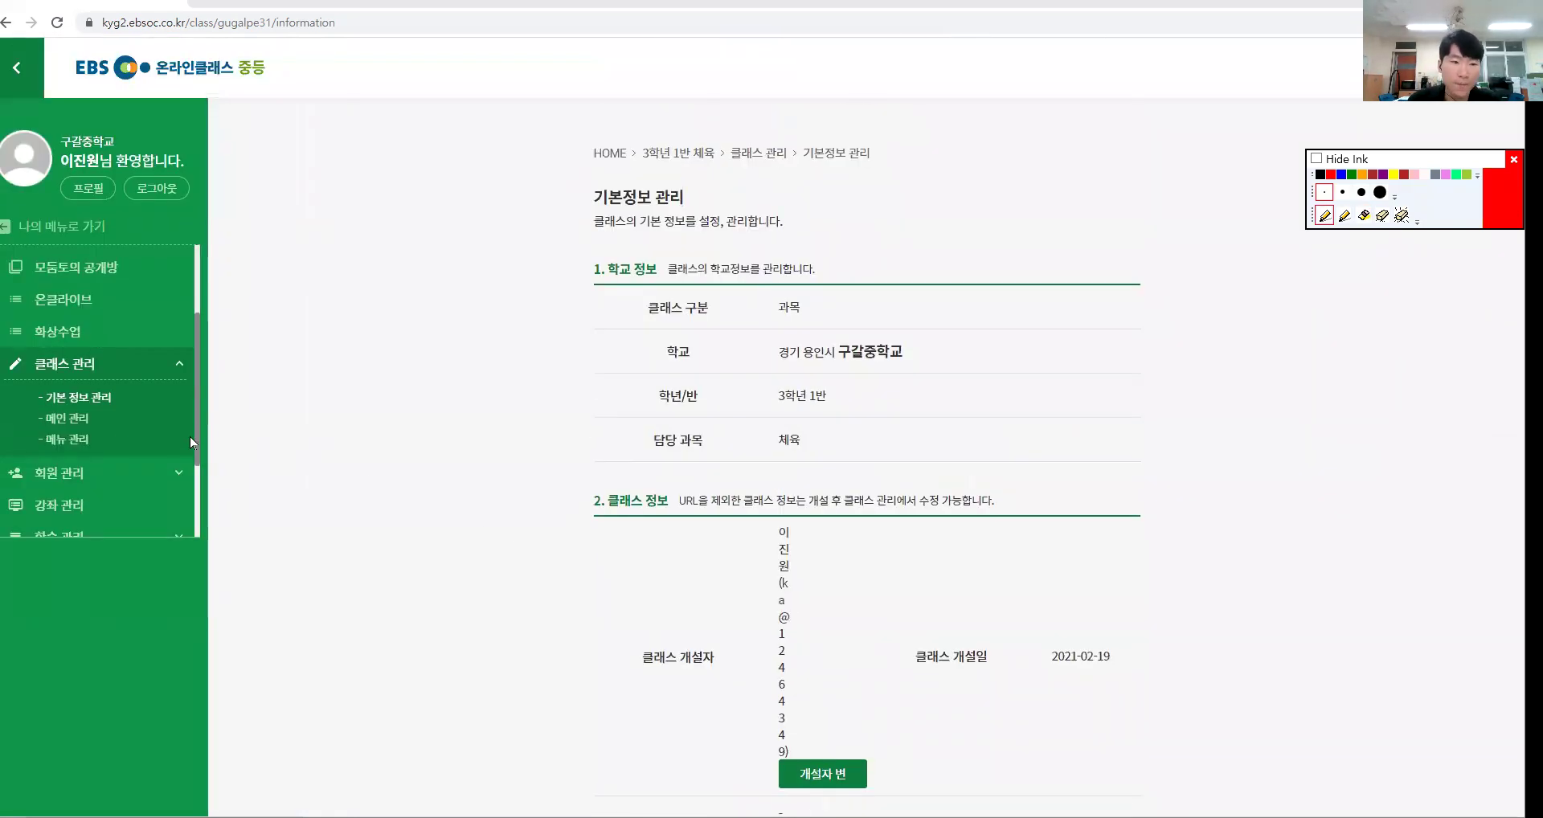
Open the 메인 관리 page, circle its class name colour and main image settings in red, and clear the ink.
{"action": "key", "text": "ctrl+shift+4"}
{"action": "key", "text": "ctrl+shift+6"}
{"action": "key", "text": "ctrl+shift+2"}
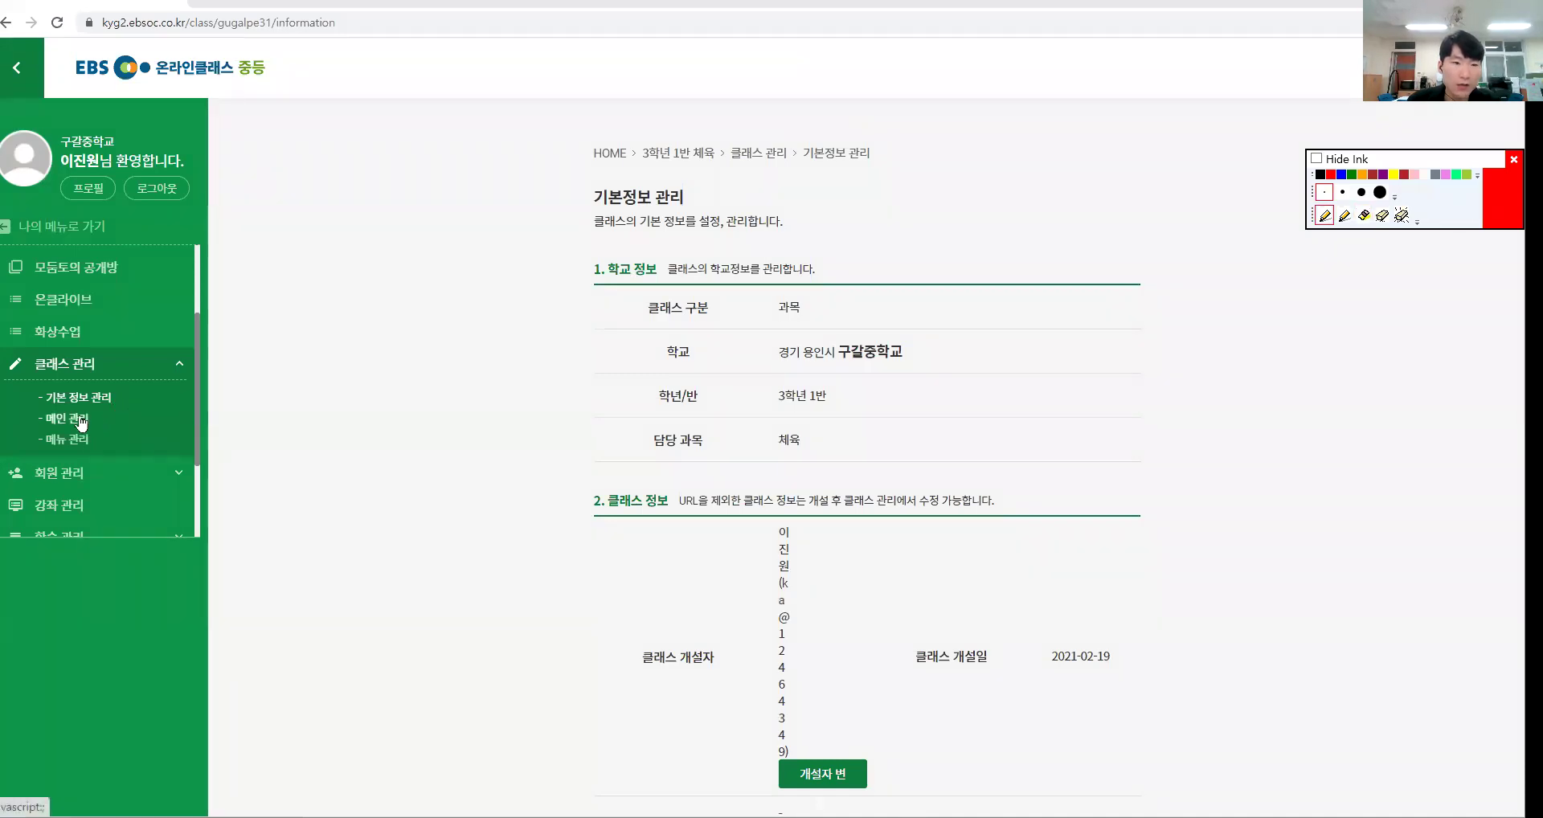
{"action": "left_click", "coordinate": [80, 421]}
{"action": "key", "text": "e"}
{"action": "mouse_move", "coordinate": [886, 424]}
{"action": "left_mouse_down"}
{"action": "mouse_move", "coordinate": [643, 159]}
{"action": "mouse_move", "coordinate": [1058, 226]}
{"action": "mouse_move", "coordinate": [954, 441]}
{"action": "mouse_move", "coordinate": [779, 458]}
{"action": "left_mouse_up"}
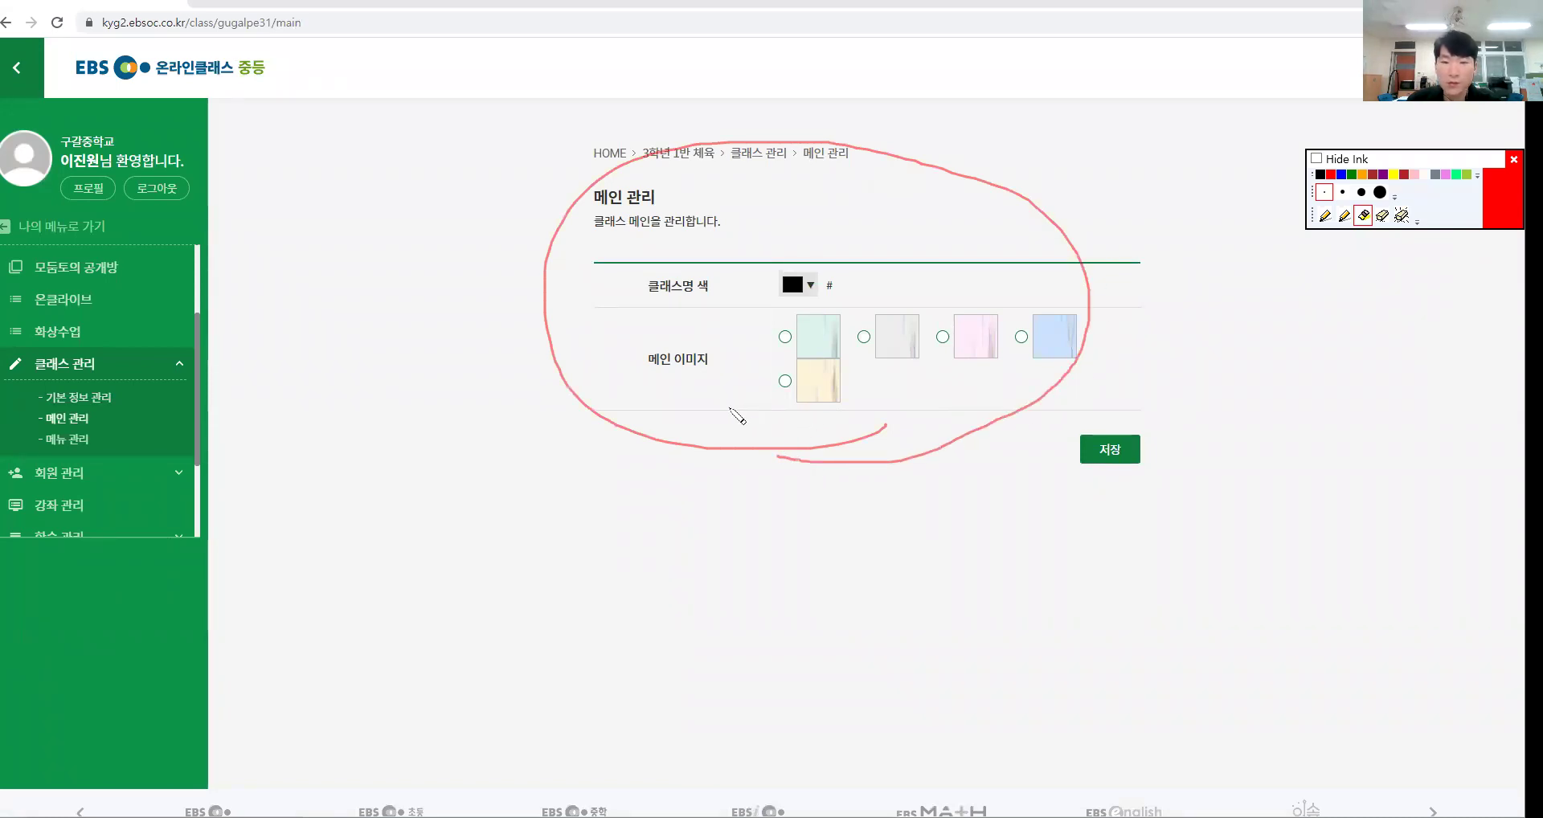
{"action": "key", "text": "ctrl+shift+6"}
{"action": "key", "text": "ctrl+shift+2"}
Open the 메뉴 관리 page, bracket the menu list, mark each of its entries, circle them all, and clear the ink.
{"action": "left_click", "coordinate": [74, 439]}
{"action": "left_click", "coordinate": [77, 439]}
{"action": "key", "text": "h"}
{"action": "mouse_move", "coordinate": [579, 195]}
{"action": "left_mouse_down"}
{"action": "mouse_move", "coordinate": [557, 218]}
{"action": "mouse_move", "coordinate": [571, 539]}
{"action": "left_mouse_up"}
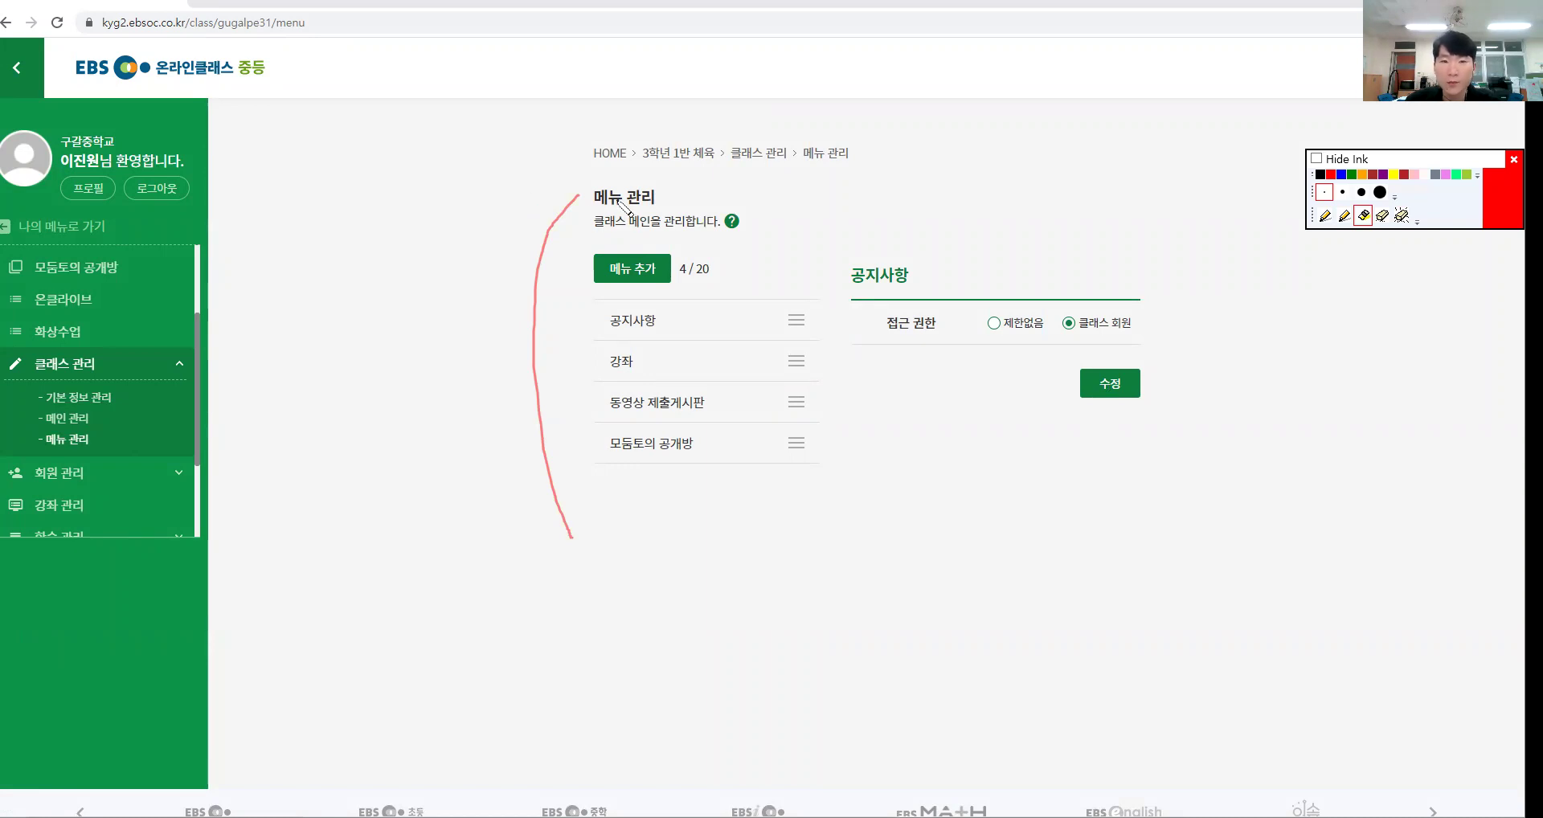
{"action": "left_click_drag", "start_coordinate": [669, 296], "coordinate": [664, 373]}
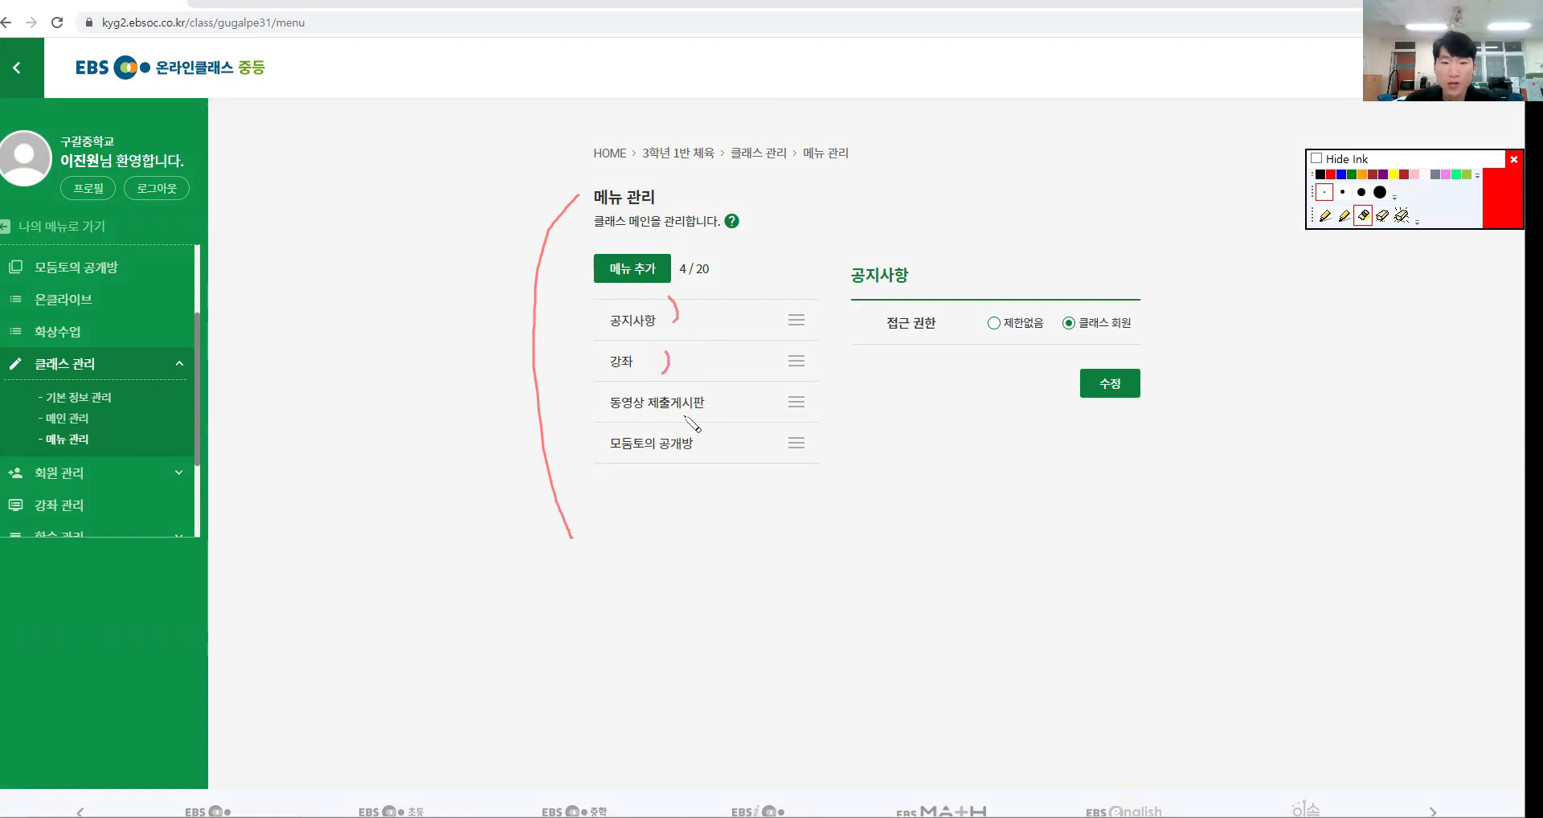
{"action": "left_click_drag", "start_coordinate": [712, 392], "coordinate": [716, 410]}
{"action": "mouse_move", "coordinate": [707, 432]}
{"action": "left_mouse_down"}
{"action": "mouse_move", "coordinate": [712, 452]}
{"action": "mouse_move", "coordinate": [586, 378]}
{"action": "mouse_move", "coordinate": [733, 344]}
{"action": "mouse_move", "coordinate": [708, 475]}
{"action": "left_mouse_up"}
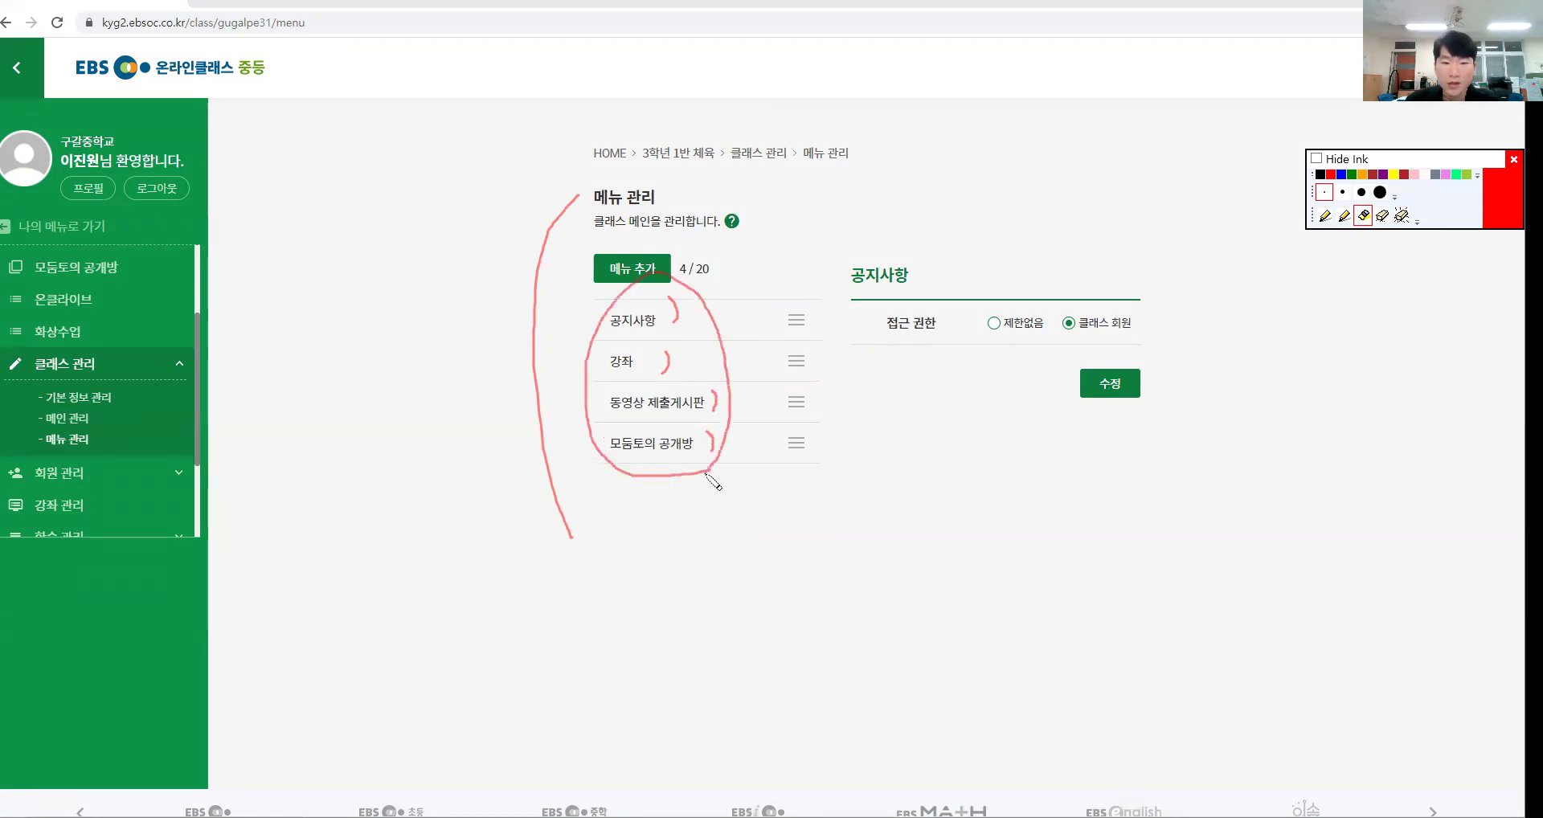
{"action": "key", "text": "ctrl+shift+6"}
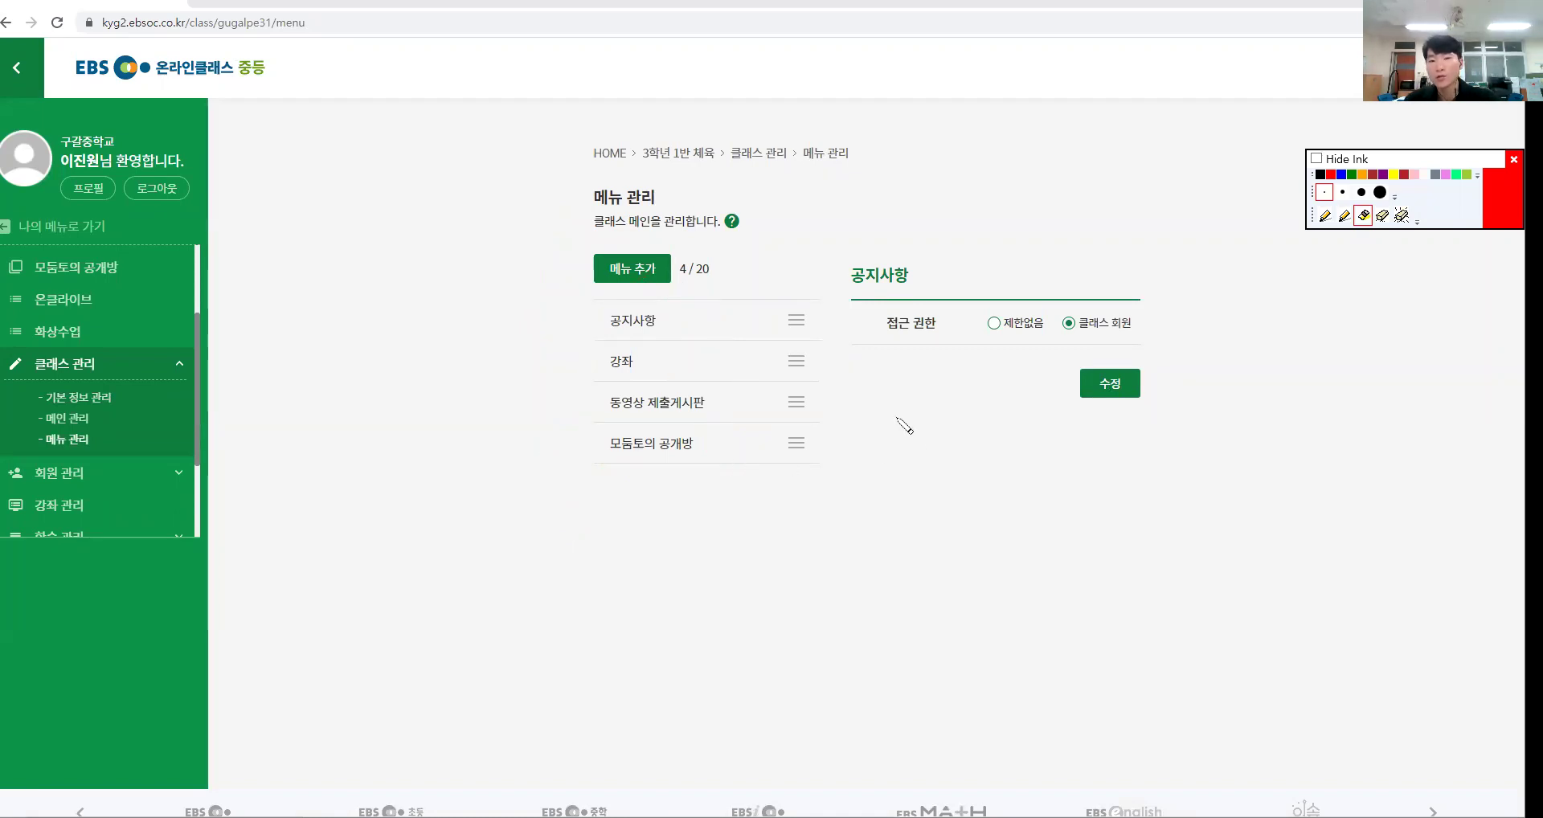
Draw a red arrow from the menu list to the 공지사항 access settings, circle them, and clear the ink.
{"action": "mouse_move", "coordinate": [720, 349]}
{"action": "left_mouse_down"}
{"action": "mouse_move", "coordinate": [945, 265]}
{"action": "mouse_move", "coordinate": [912, 288]}
{"action": "left_mouse_up"}
{"action": "mouse_move", "coordinate": [982, 357]}
{"action": "left_mouse_down"}
{"action": "mouse_move", "coordinate": [836, 351]}
{"action": "mouse_move", "coordinate": [1113, 234]}
{"action": "mouse_move", "coordinate": [983, 382]}
{"action": "mouse_move", "coordinate": [889, 390]}
{"action": "left_mouse_up"}
{"action": "key", "text": "ctrl+shift+6"}
{"action": "key", "text": "ctrl+shift+2"}
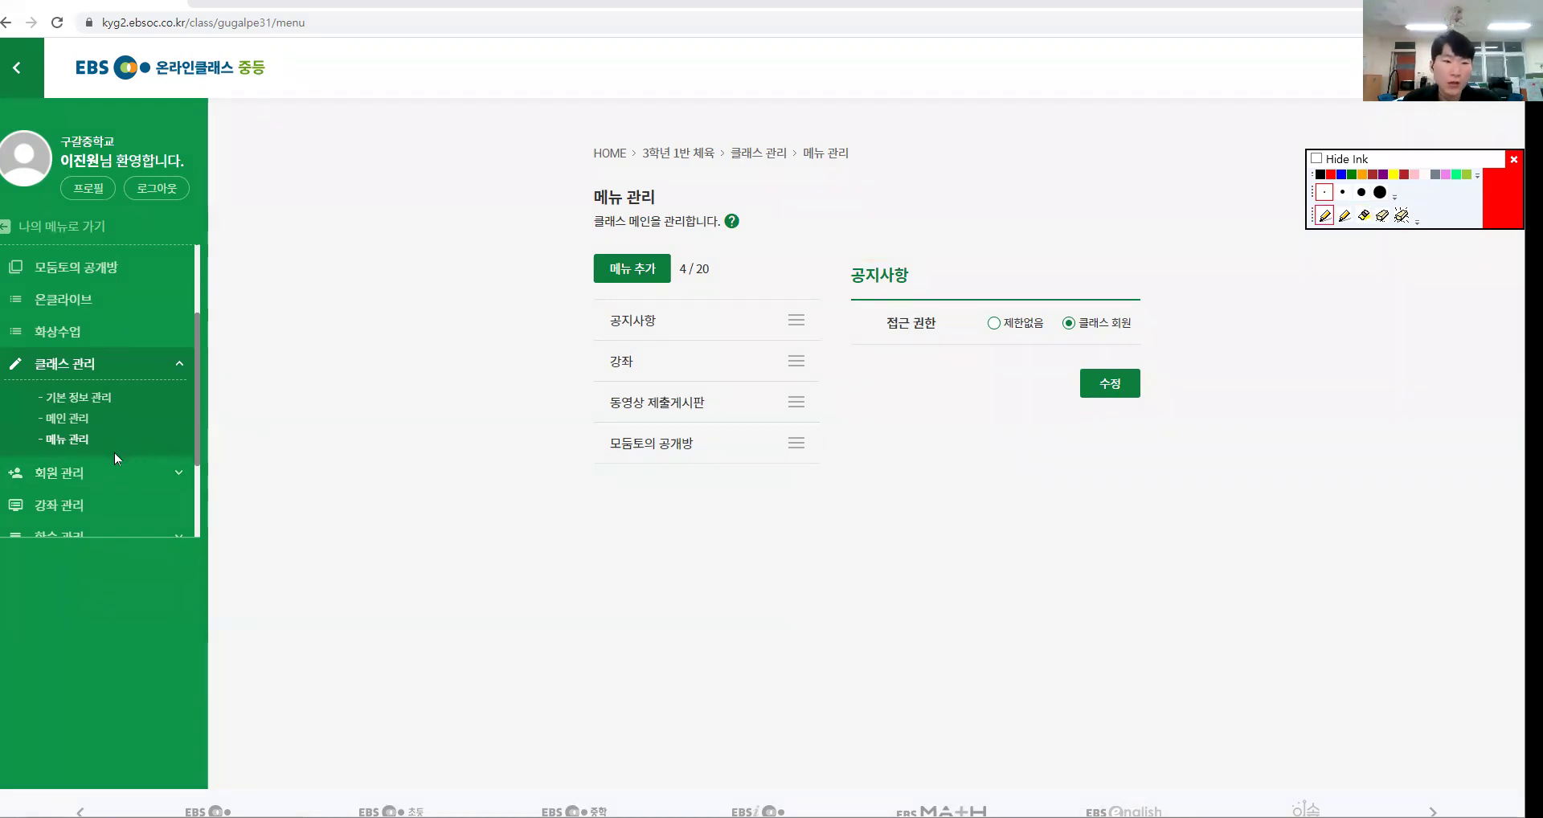
Mark 회원 관리 in red, open its 가입 회원 관리 page, mark that entry, and clear the ink.
{"action": "scroll", "coordinate": [120, 454], "scroll_direction": "down", "scroll_amount": 2}
{"action": "left_click_drag", "start_coordinate": [96, 337], "coordinate": [112, 320]}
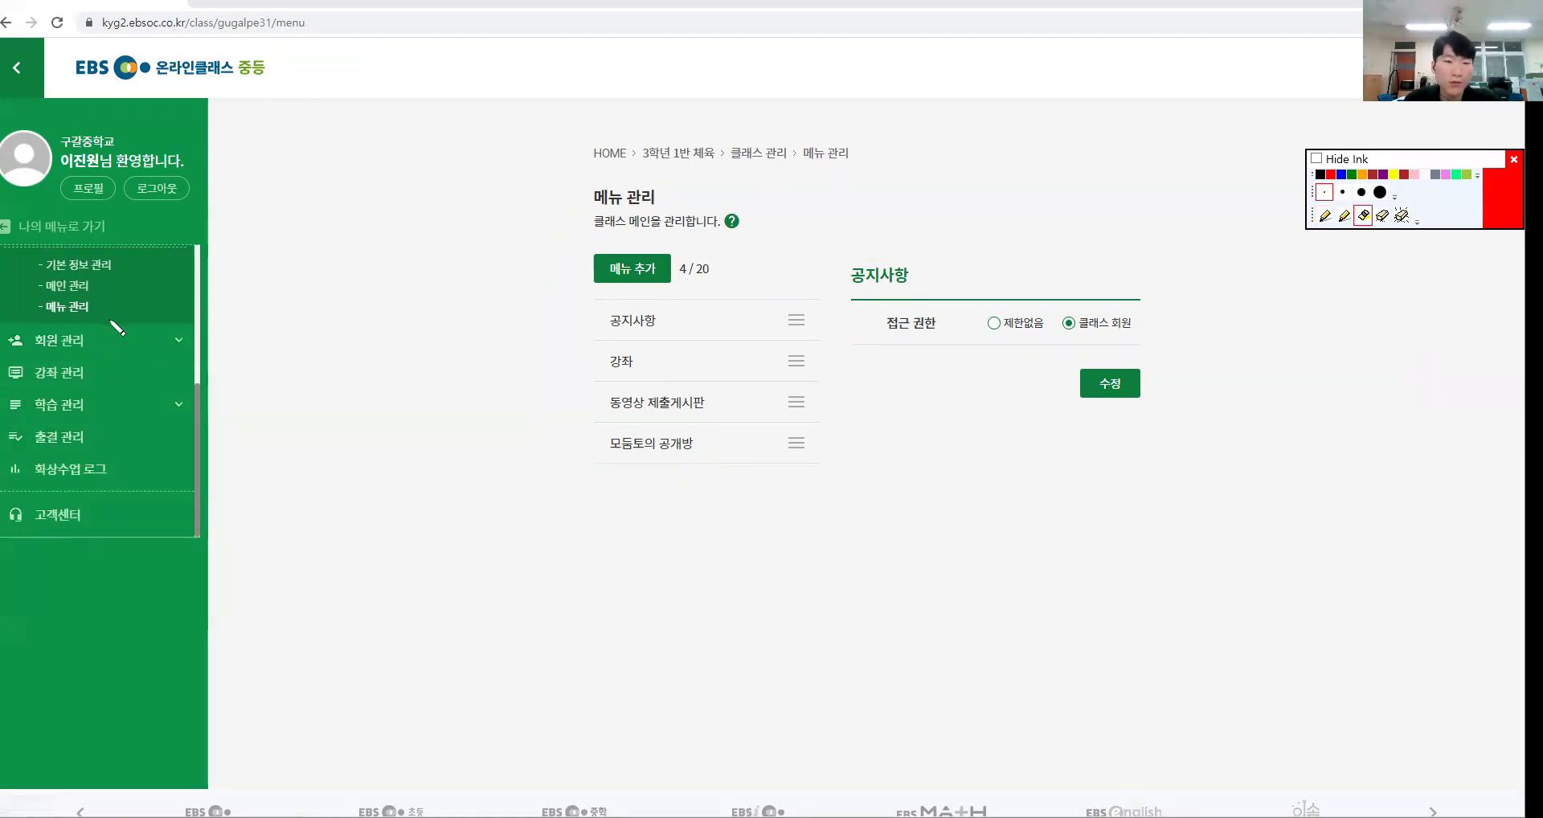
{"action": "key", "text": "ctrl+shift+2"}
{"action": "left_click", "coordinate": [82, 344]}
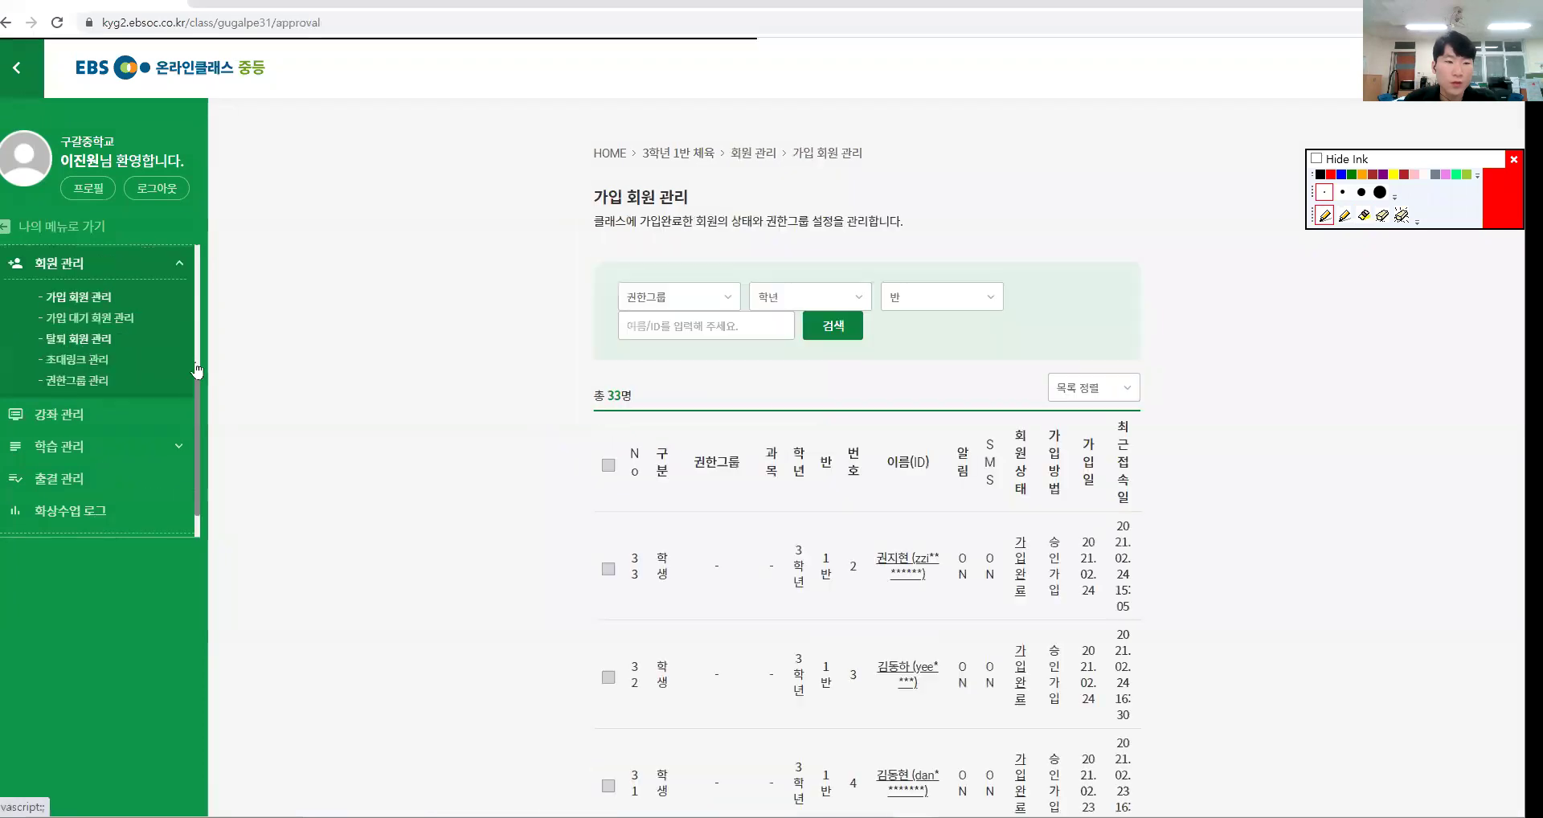
{"action": "key", "text": "ctrl+shift+4"}
{"action": "key", "text": "ctrl+shift+2"}
{"action": "key", "text": "ctrl+shift+4"}
{"action": "left_click_drag", "start_coordinate": [103, 305], "coordinate": [113, 276]}
{"action": "key", "text": "p"}
Circle the total member count in red, draw an arrow down along the member list, and clear the ink.
{"action": "scroll", "coordinate": [1023, 314], "scroll_direction": "down", "scroll_amount": 1}
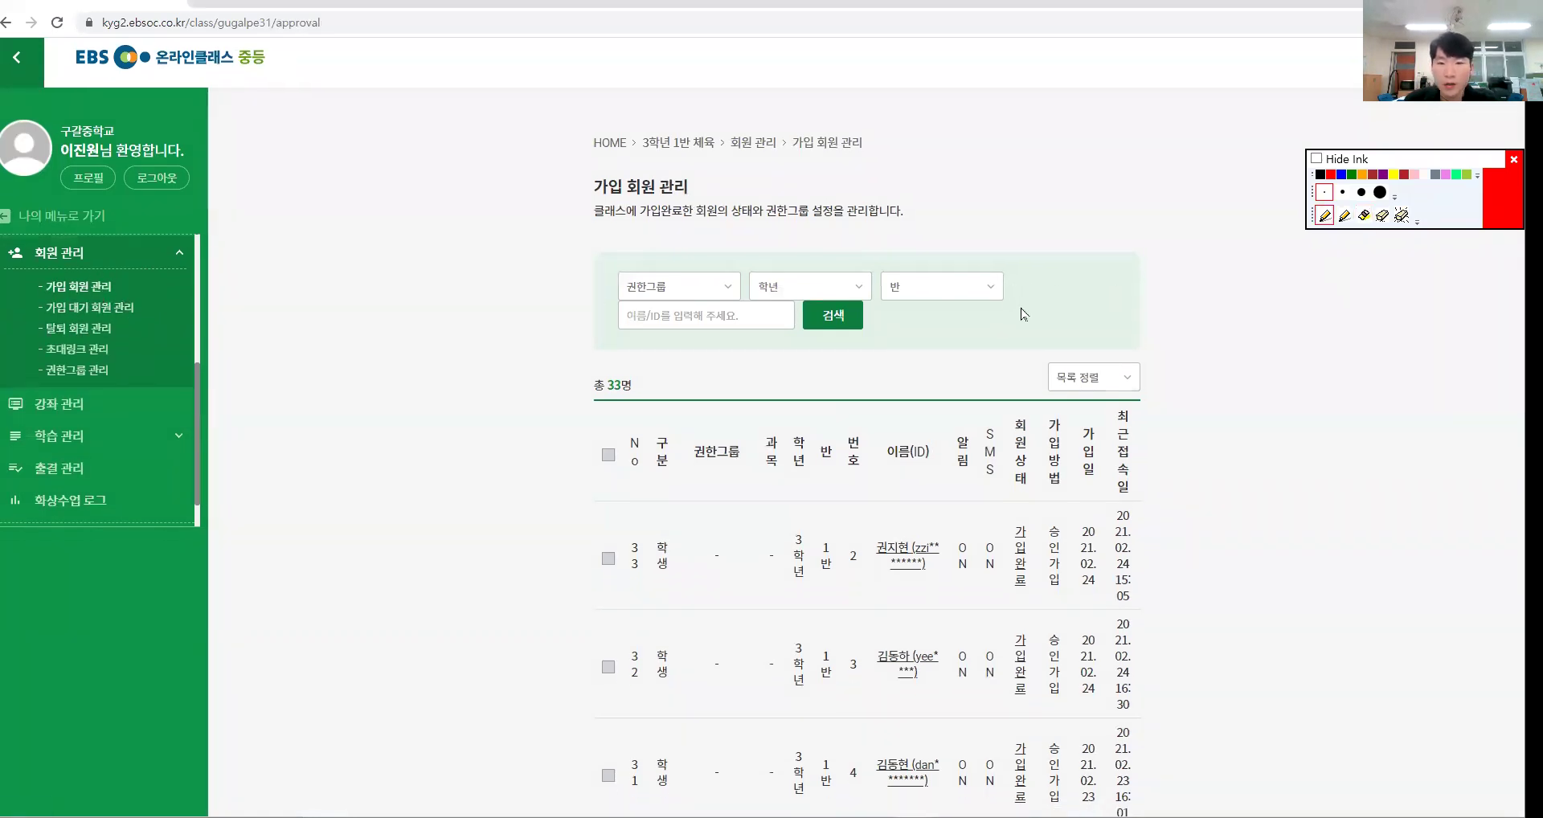
{"action": "scroll", "coordinate": [1023, 314], "scroll_direction": "down", "scroll_amount": 3}
{"action": "scroll", "coordinate": [964, 380], "scroll_direction": "up", "scroll_amount": 1}
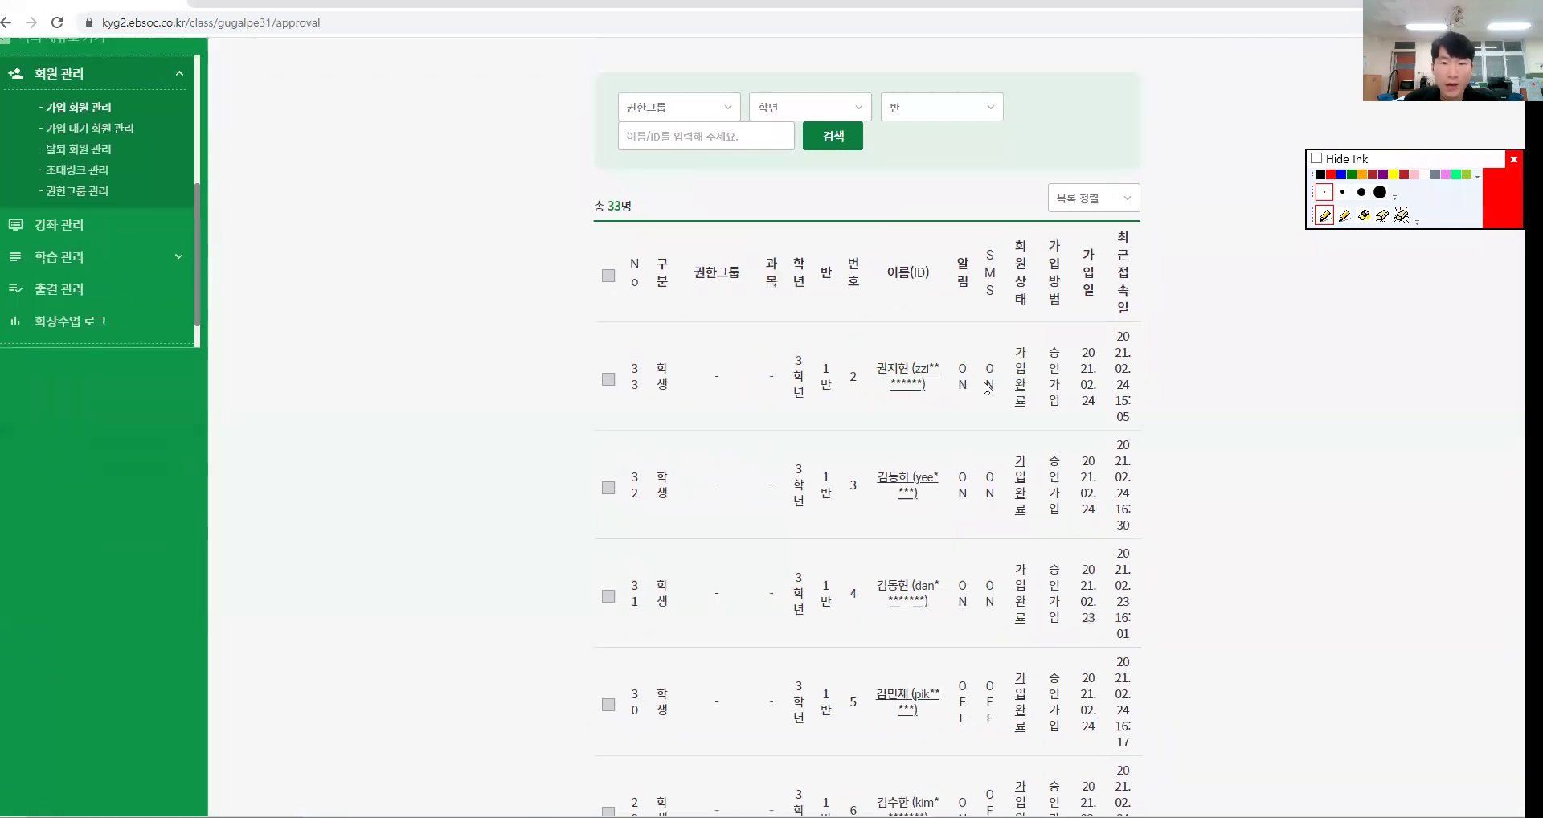
{"action": "key", "text": "ctrl+shift+4"}
{"action": "mouse_move", "coordinate": [654, 249]}
{"action": "left_mouse_down"}
{"action": "mouse_move", "coordinate": [576, 234]}
{"action": "mouse_move", "coordinate": [662, 203]}
{"action": "mouse_move", "coordinate": [650, 263]}
{"action": "left_mouse_up"}
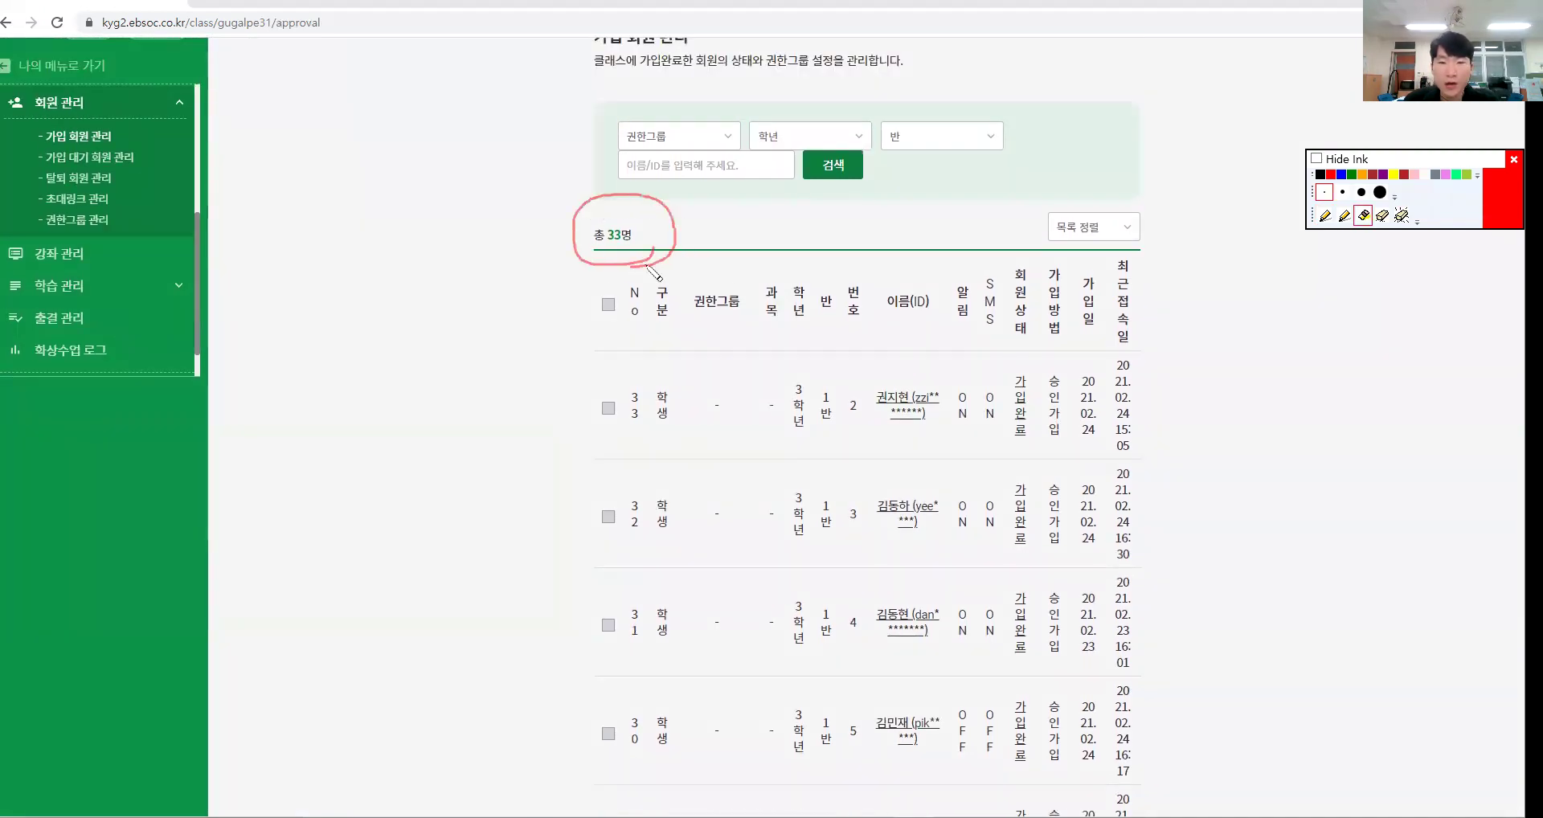
{"action": "left_click_drag", "start_coordinate": [1155, 242], "coordinate": [1166, 638]}
{"action": "mouse_move", "coordinate": [1160, 584]}
{"action": "left_mouse_down"}
{"action": "mouse_move", "coordinate": [1161, 625]}
{"action": "mouse_move", "coordinate": [1199, 625]}
{"action": "left_mouse_up"}
{"action": "key", "text": "ctrl+shift+6"}
Show the 목록 정렬 sorting options of the member list and close them without choosing one.
{"action": "key", "text": "ctrl+shift+2"}
{"action": "left_click", "coordinate": [1107, 232]}
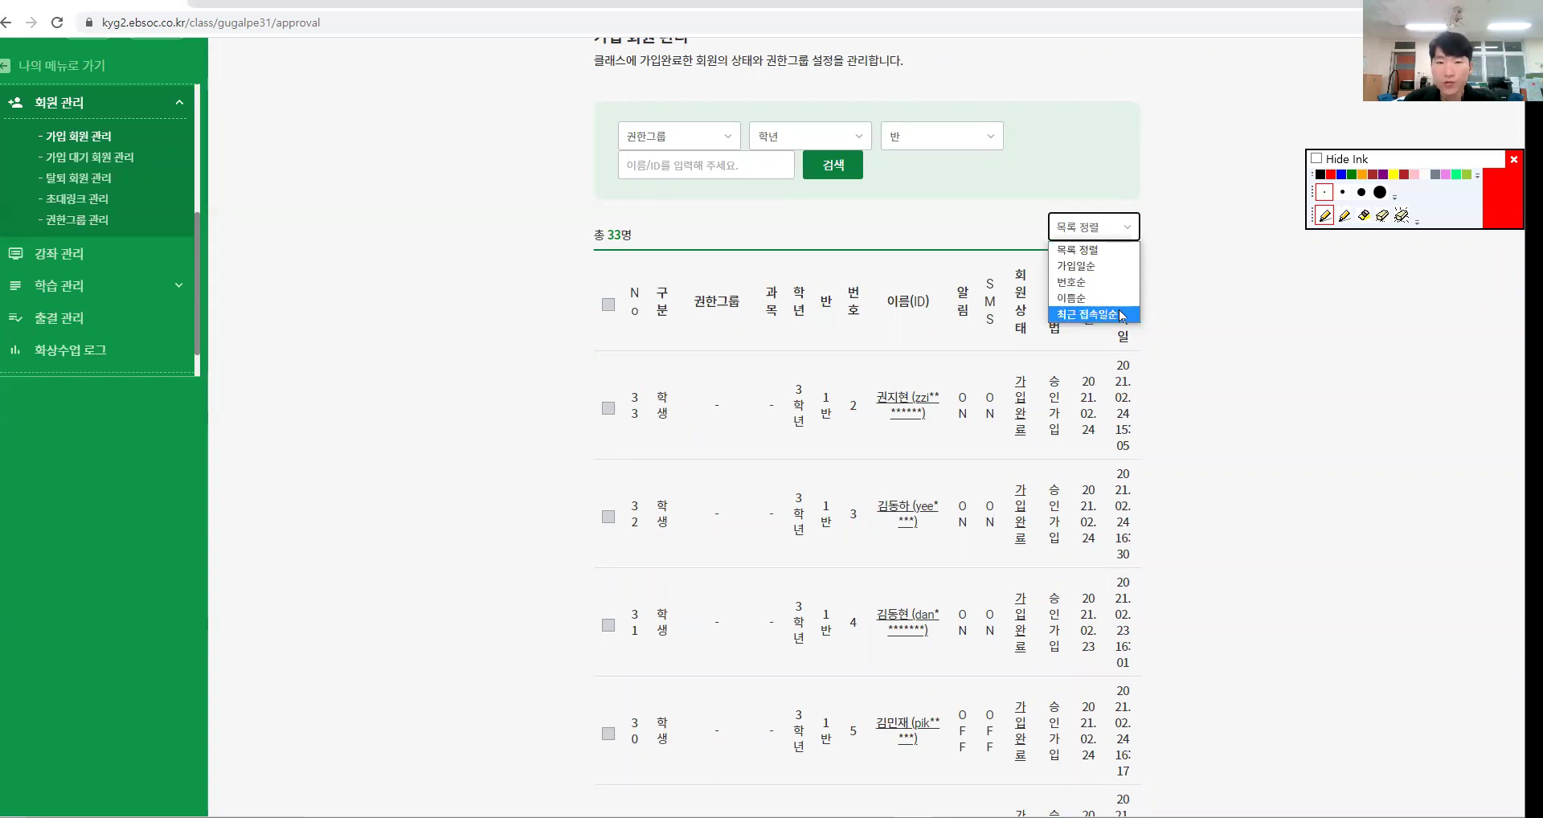
{"action": "left_click", "coordinate": [1296, 322]}
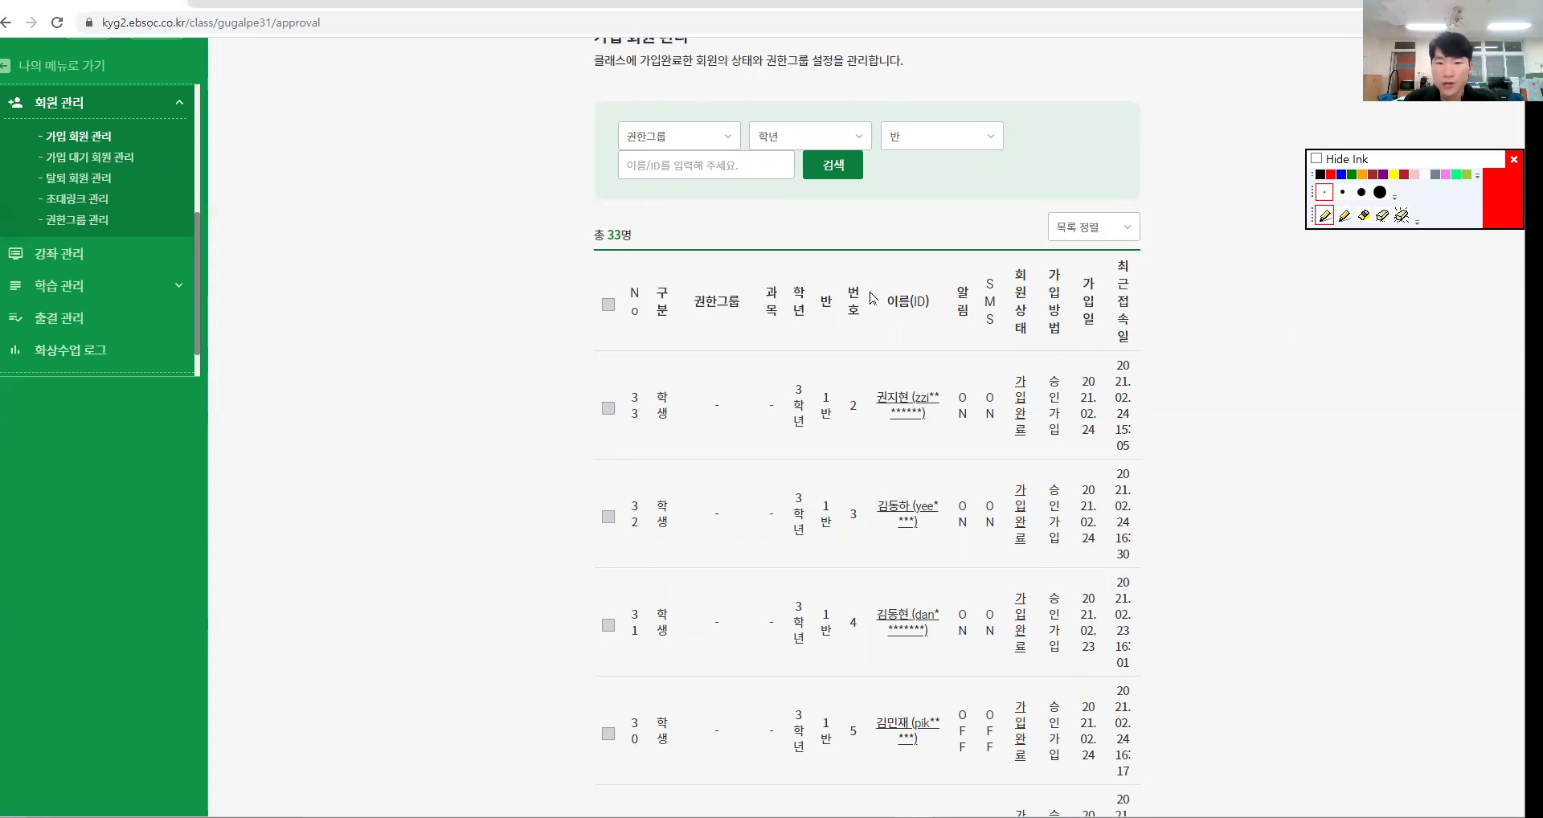
Circle the first student's name in the member list, clear the ink, and open that student's details.
{"action": "mouse_move", "coordinate": [938, 430]}
{"action": "left_mouse_down"}
{"action": "mouse_move", "coordinate": [892, 442]}
{"action": "mouse_move", "coordinate": [945, 411]}
{"action": "left_mouse_up"}
{"action": "key", "text": "ctrl+6"}
{"action": "key", "text": "ctrl+2"}
{"action": "left_click", "coordinate": [922, 405]}
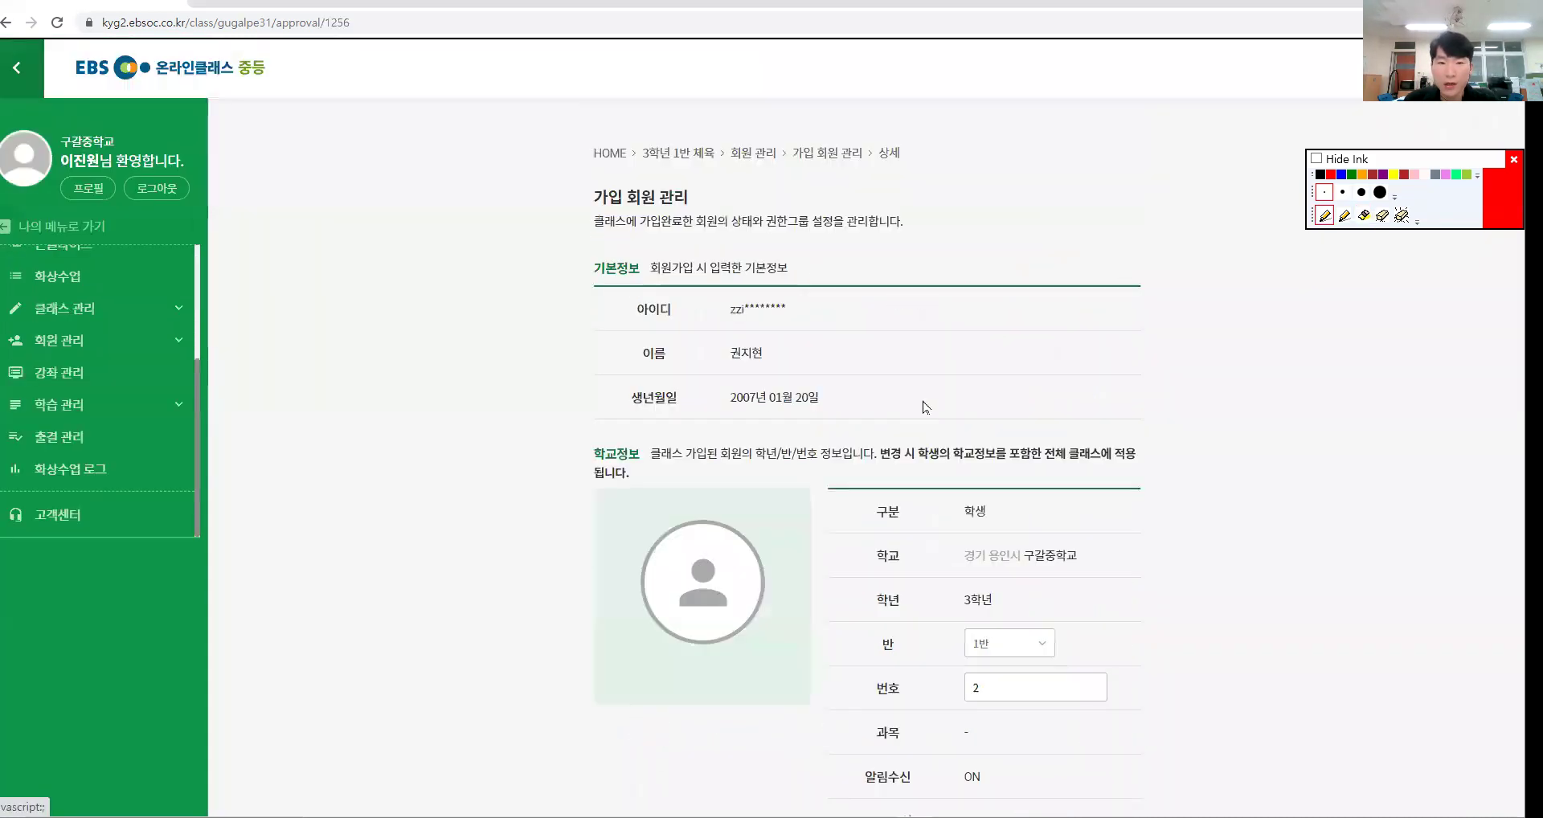
Draw a red arrow down the student's details, circle the 번호 field, and clear the ink.
{"action": "mouse_move", "coordinate": [1081, 227]}
{"action": "left_mouse_down"}
{"action": "mouse_move", "coordinate": [1124, 282]}
{"action": "mouse_move", "coordinate": [1172, 609]}
{"action": "mouse_move", "coordinate": [1101, 746]}
{"action": "left_mouse_up"}
{"action": "left_click", "coordinate": [1104, 702]}
{"action": "double_click", "coordinate": [1019, 688]}
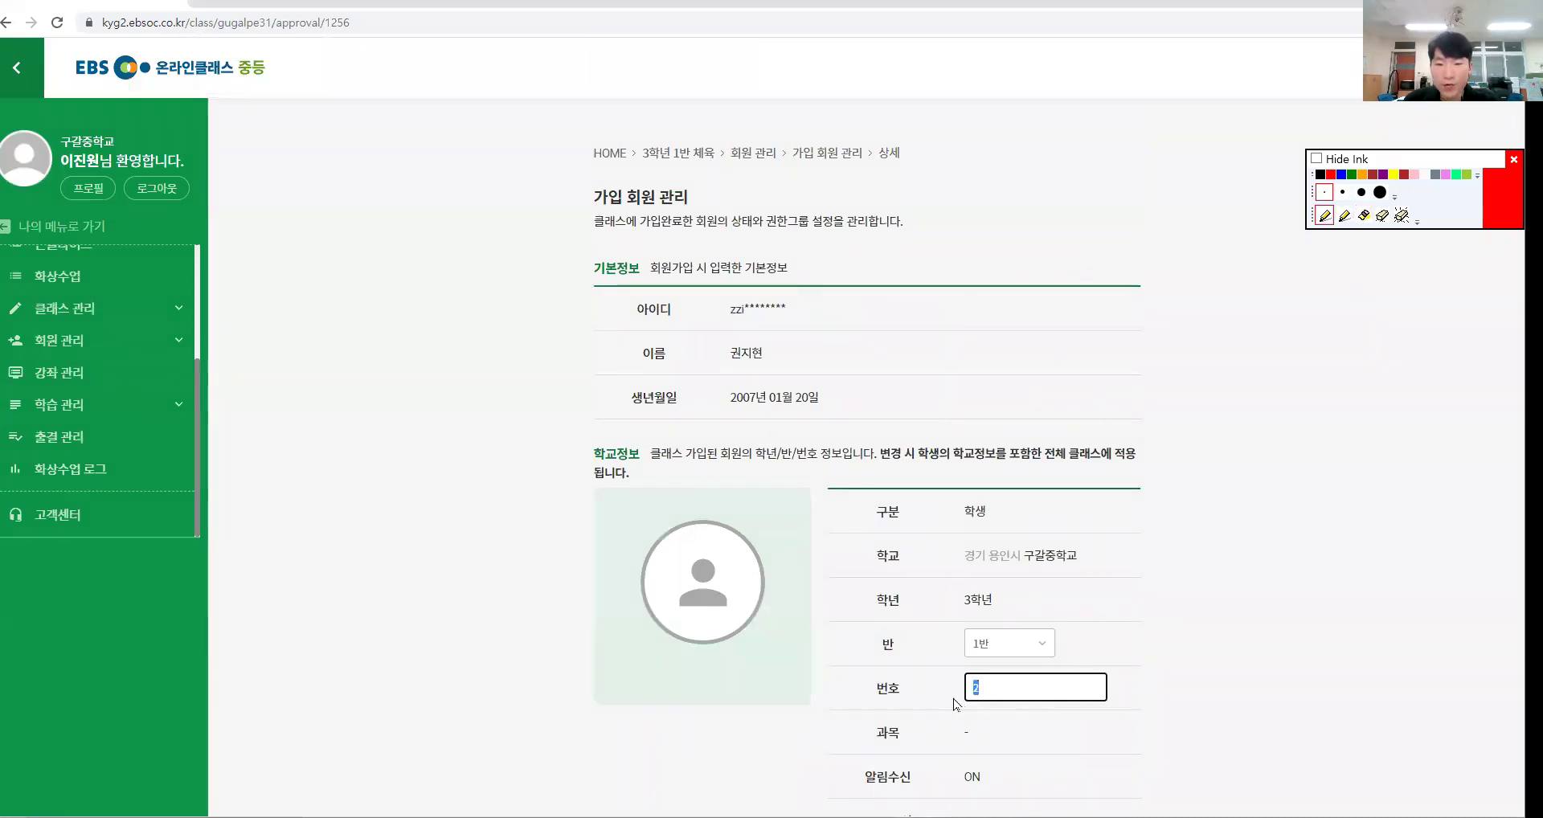
{"action": "key", "text": "ctrl+4"}
{"action": "mouse_move", "coordinate": [1069, 722]}
{"action": "left_mouse_down"}
{"action": "mouse_move", "coordinate": [1013, 653]}
{"action": "mouse_move", "coordinate": [1064, 737]}
{"action": "mouse_move", "coordinate": [1025, 734]}
{"action": "mouse_move", "coordinate": [1001, 654]}
{"action": "mouse_move", "coordinate": [1138, 685]}
{"action": "mouse_move", "coordinate": [974, 726]}
{"action": "mouse_move", "coordinate": [1058, 648]}
{"action": "mouse_move", "coordinate": [1119, 665]}
{"action": "left_mouse_up"}
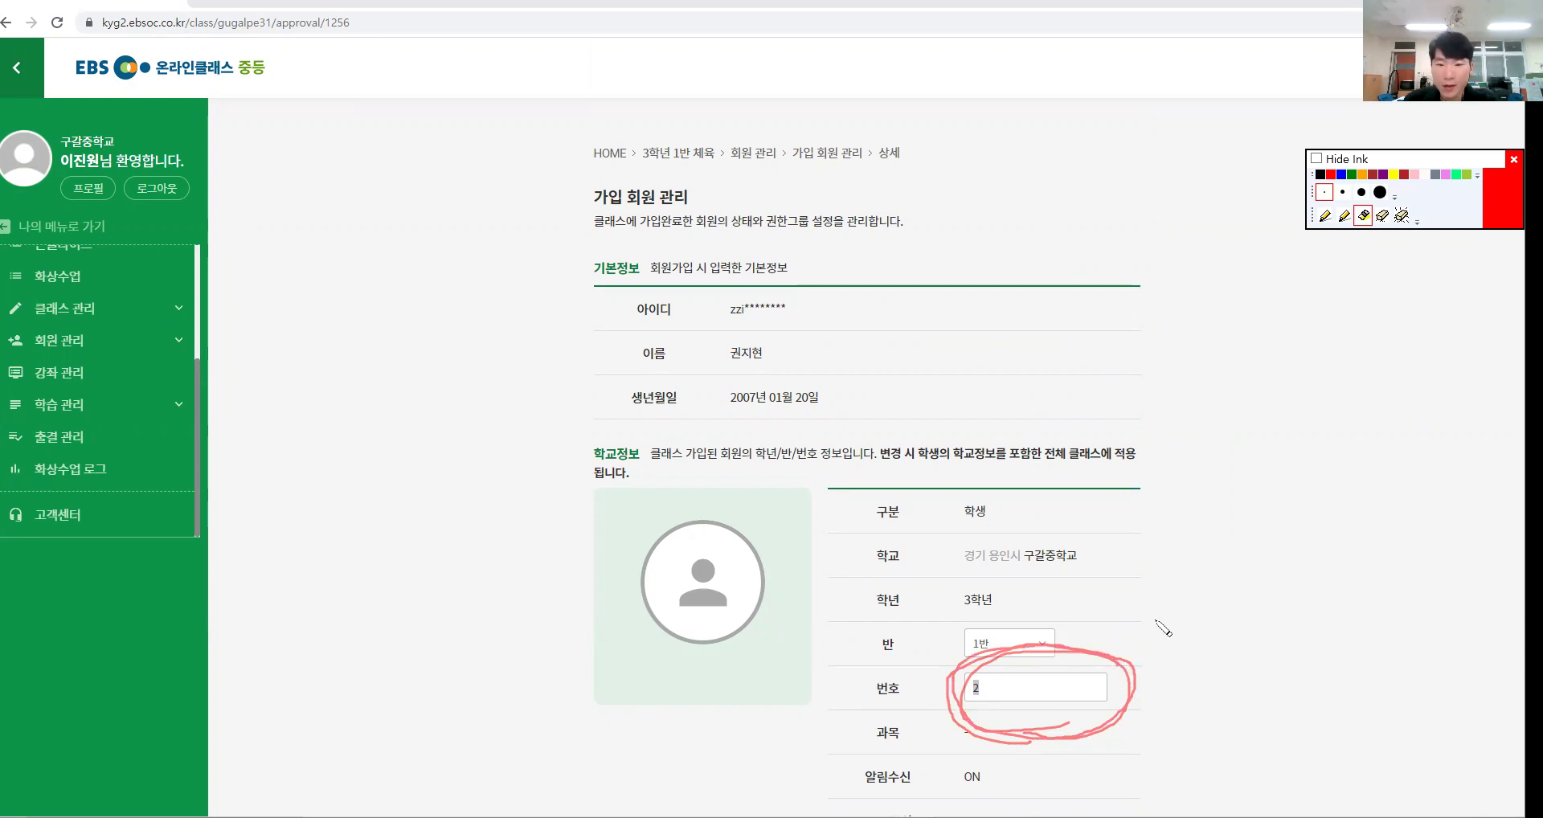
{"action": "mouse_move", "coordinate": [1156, 601]}
{"action": "left_mouse_down"}
{"action": "mouse_move", "coordinate": [1165, 629]}
{"action": "mouse_move", "coordinate": [1182, 628]}
{"action": "left_mouse_up"}
{"action": "mouse_move", "coordinate": [1190, 599]}
{"action": "left_mouse_down"}
{"action": "mouse_move", "coordinate": [1206, 631]}
{"action": "mouse_move", "coordinate": [1306, 593]}
{"action": "mouse_move", "coordinate": [1180, 665]}
{"action": "left_mouse_up"}
{"action": "key", "text": "ctrl+6"}
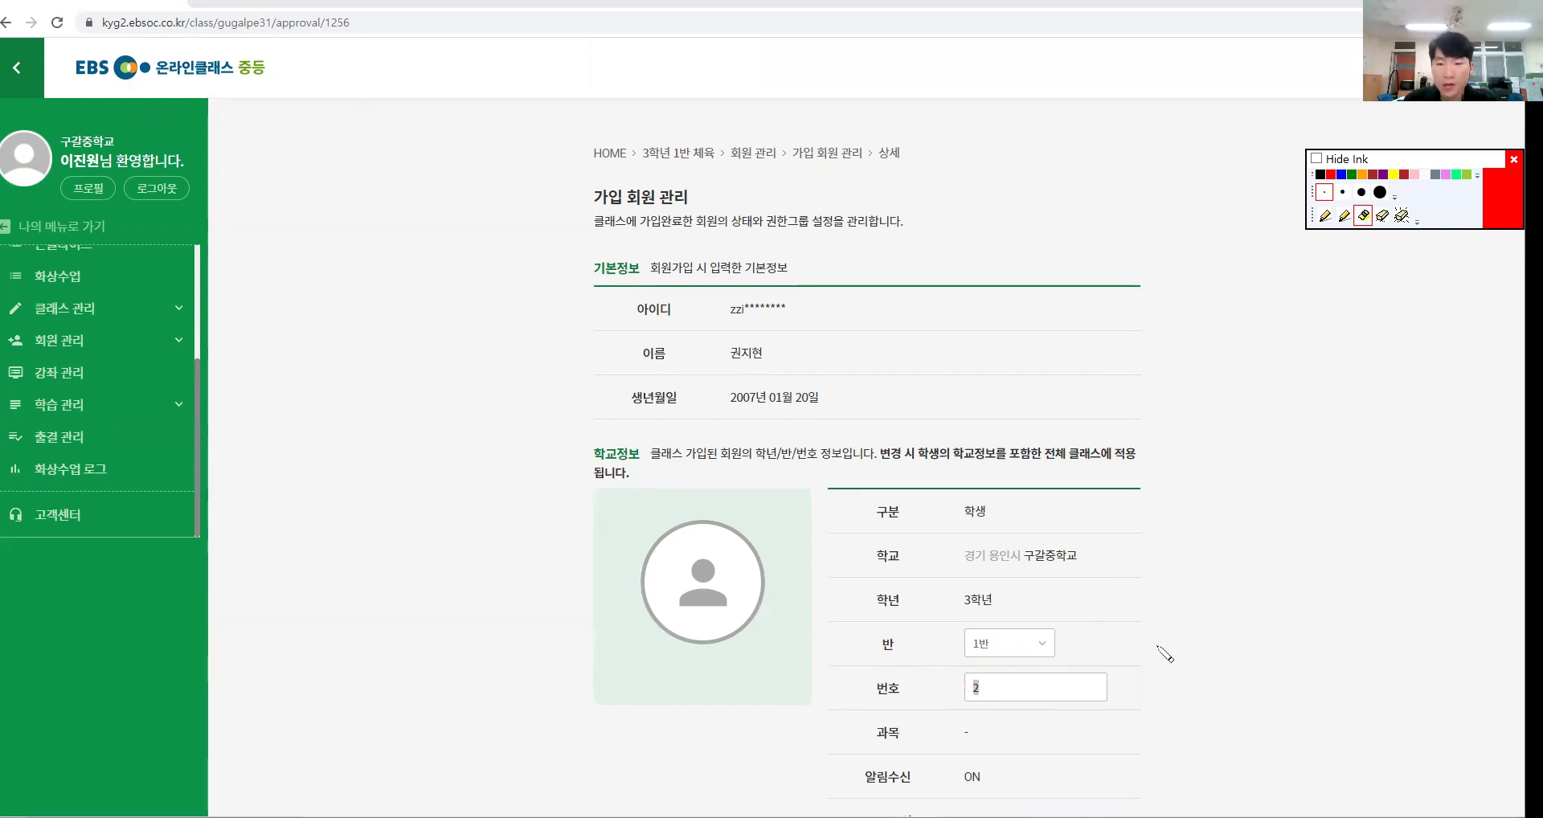
Enter 22 in the student's 번호 field as a demonstration and restore it to 2.
{"action": "key", "text": "ctrl+2"}
{"action": "left_click_drag", "start_coordinate": [1003, 691], "coordinate": [957, 701]}
{"action": "type", "text": "22"}
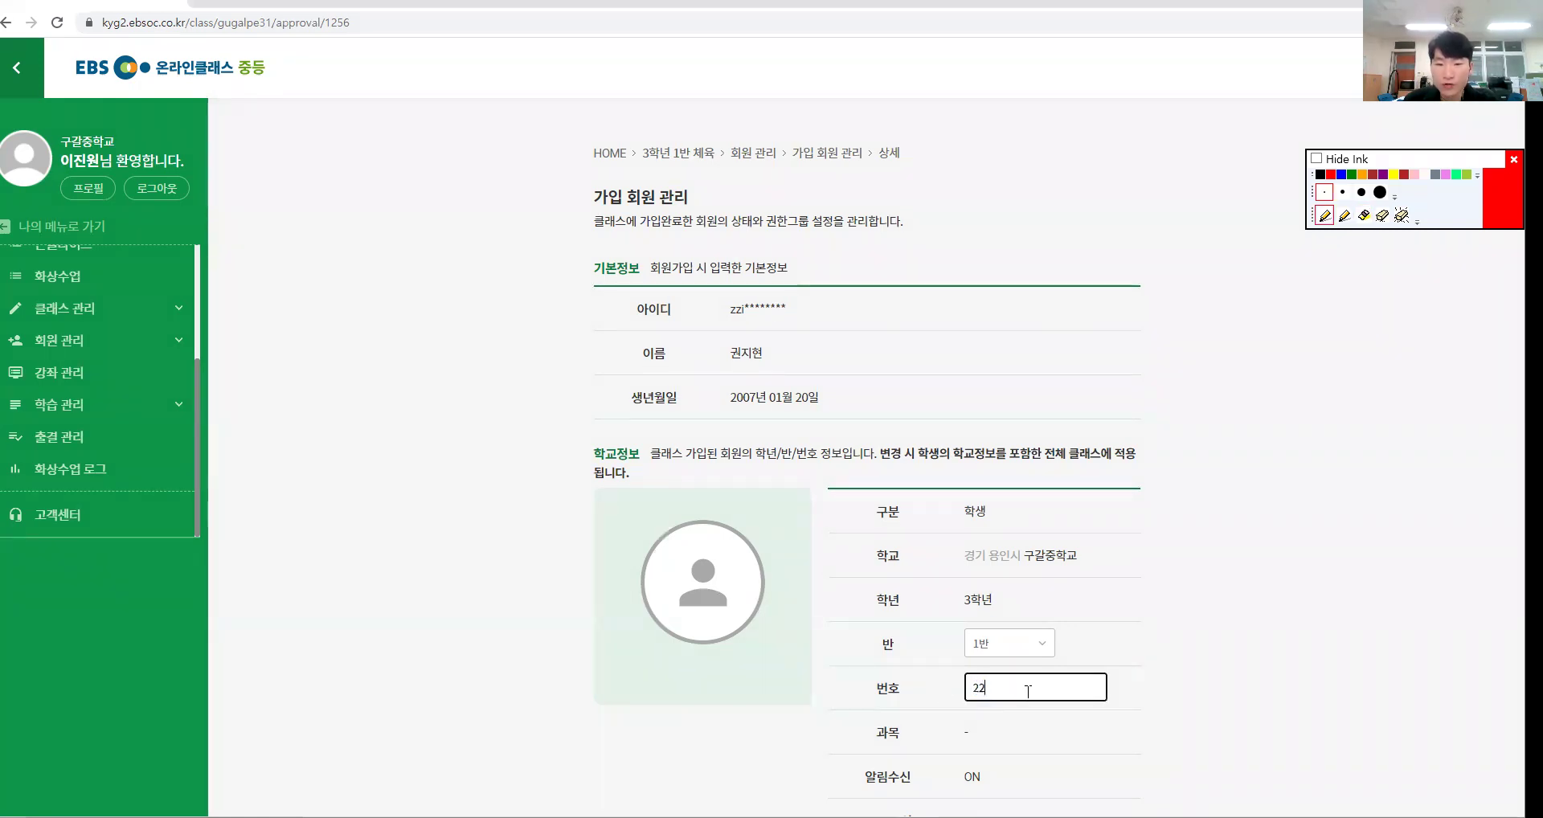
{"action": "mouse_move", "coordinate": [1145, 733]}
{"action": "left_mouse_down"}
{"action": "mouse_move", "coordinate": [1017, 582]}
{"action": "mouse_move", "coordinate": [1148, 749]}
{"action": "left_mouse_up"}
{"action": "key", "text": "ctrl+6"}
{"action": "key", "text": "ctrl+2"}
{"action": "scroll", "coordinate": [1185, 640], "scroll_direction": "down", "scroll_amount": 3}
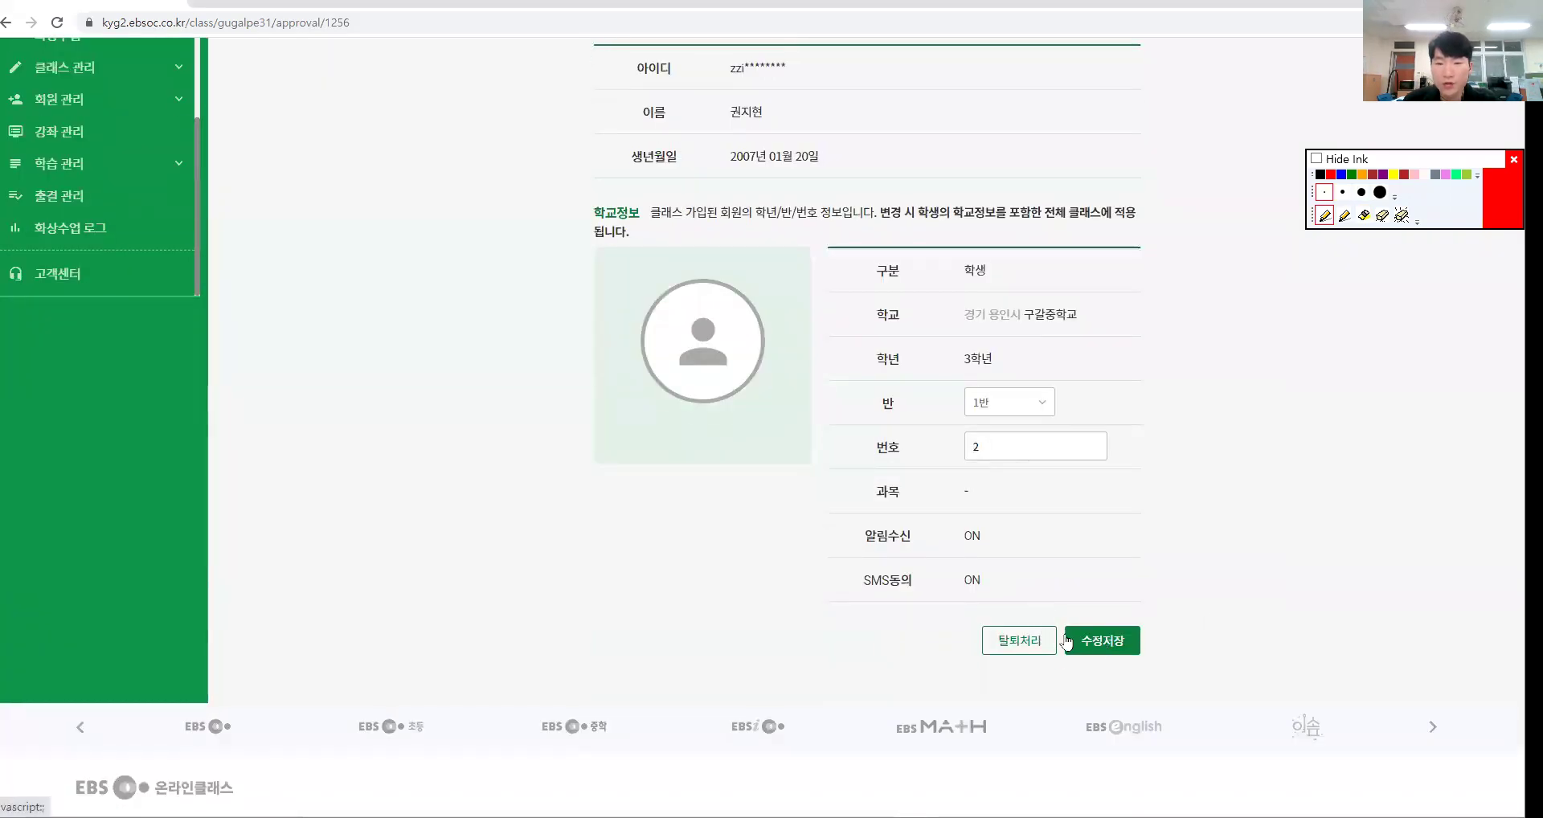
Circle 탈퇴처리 and 수정저장 in red, clear the ink, and return to the 가입 회원 관리 list.
{"action": "mouse_move", "coordinate": [970, 596]}
{"action": "left_mouse_down"}
{"action": "mouse_move", "coordinate": [911, 495]}
{"action": "mouse_move", "coordinate": [950, 619]}
{"action": "mouse_move", "coordinate": [936, 623]}
{"action": "mouse_move", "coordinate": [997, 613]}
{"action": "mouse_move", "coordinate": [939, 583]}
{"action": "mouse_move", "coordinate": [1032, 543]}
{"action": "mouse_move", "coordinate": [952, 579]}
{"action": "mouse_move", "coordinate": [1005, 515]}
{"action": "mouse_move", "coordinate": [1011, 626]}
{"action": "mouse_move", "coordinate": [1089, 482]}
{"action": "mouse_move", "coordinate": [1069, 500]}
{"action": "left_mouse_up"}
{"action": "key", "text": "Escape"}
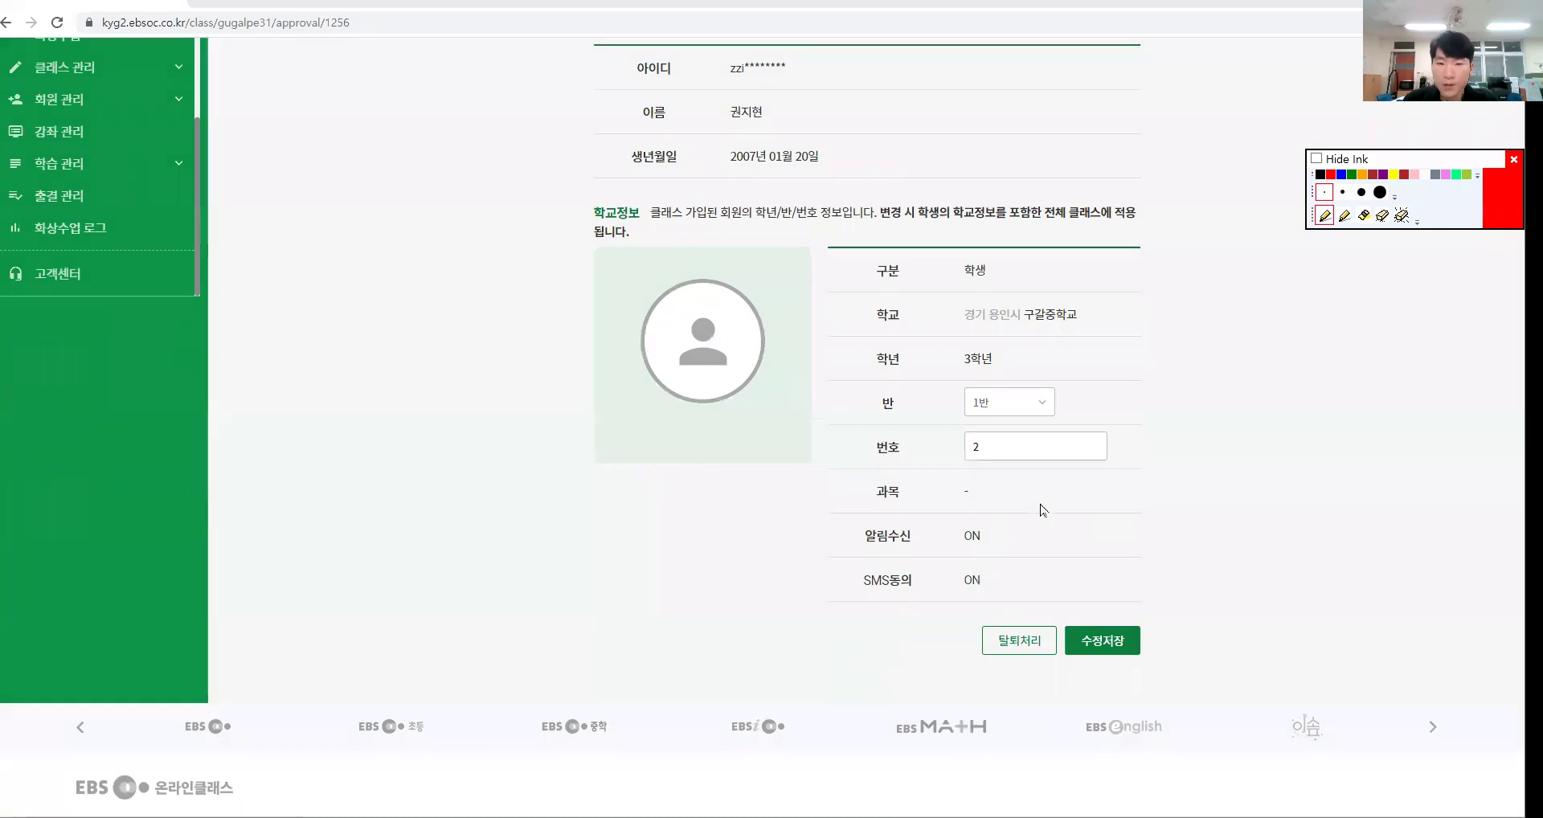
{"action": "key", "text": "ctrl+4"}
{"action": "mouse_move", "coordinate": [1163, 685]}
{"action": "left_mouse_down"}
{"action": "mouse_move", "coordinate": [1090, 560]}
{"action": "mouse_move", "coordinate": [1170, 668]}
{"action": "left_mouse_up"}
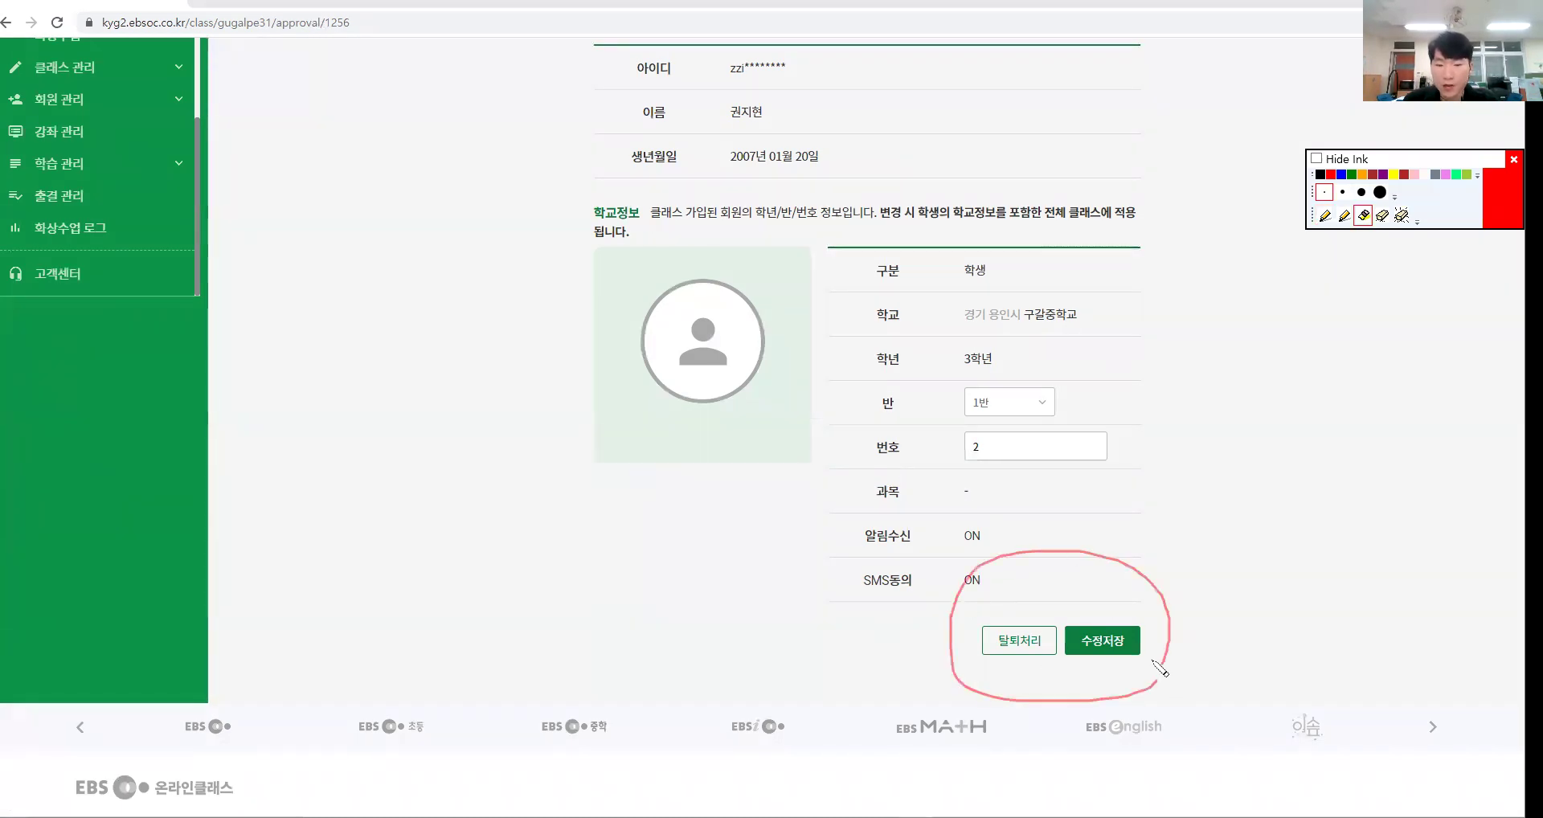
{"action": "left_click", "coordinate": [1118, 643]}
{"action": "left_click", "coordinate": [927, 472]}
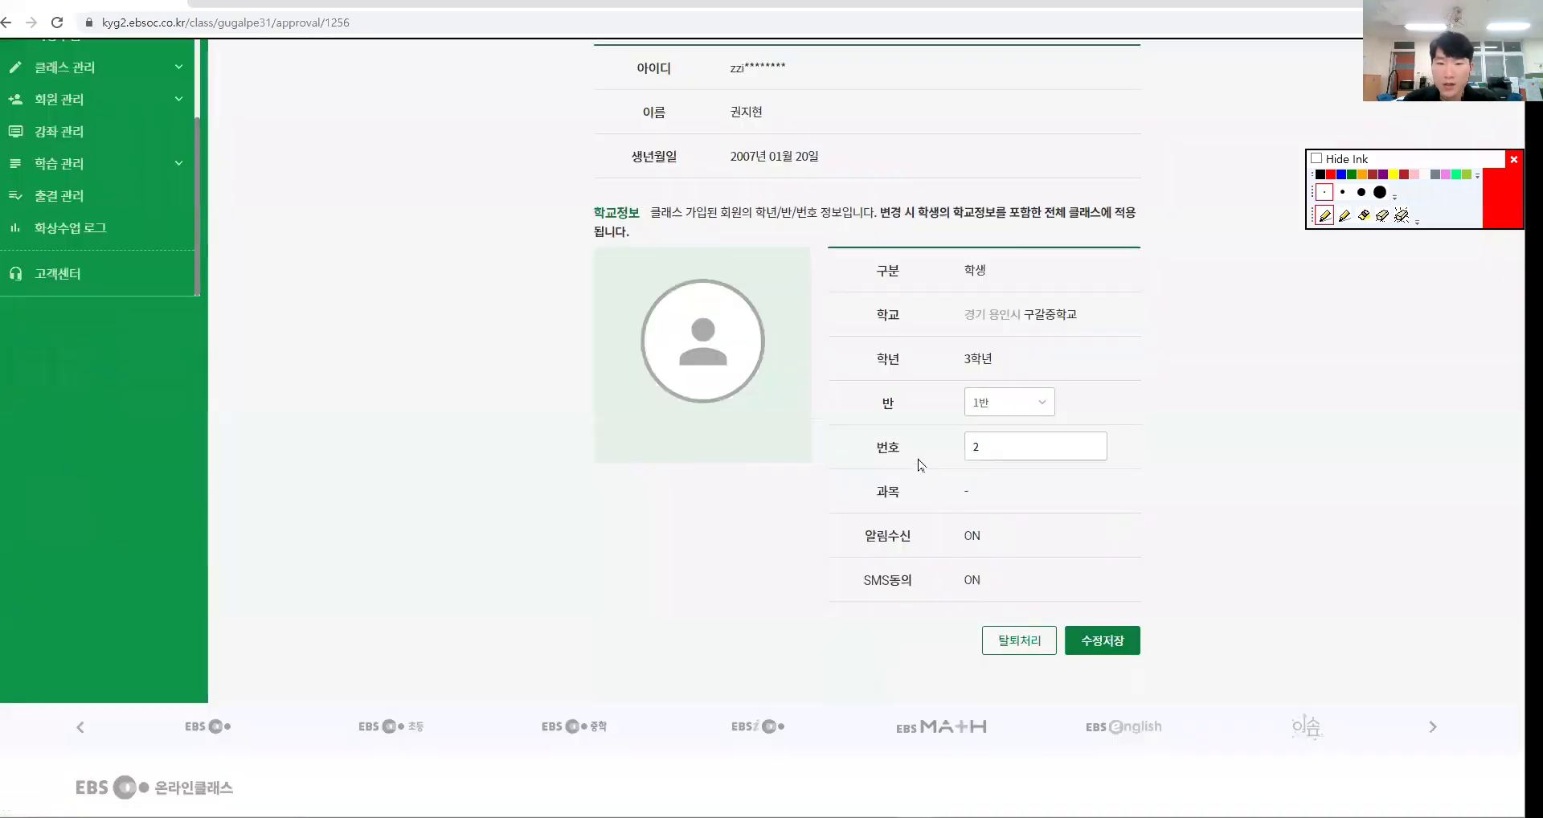
{"action": "left_click", "coordinate": [913, 479]}
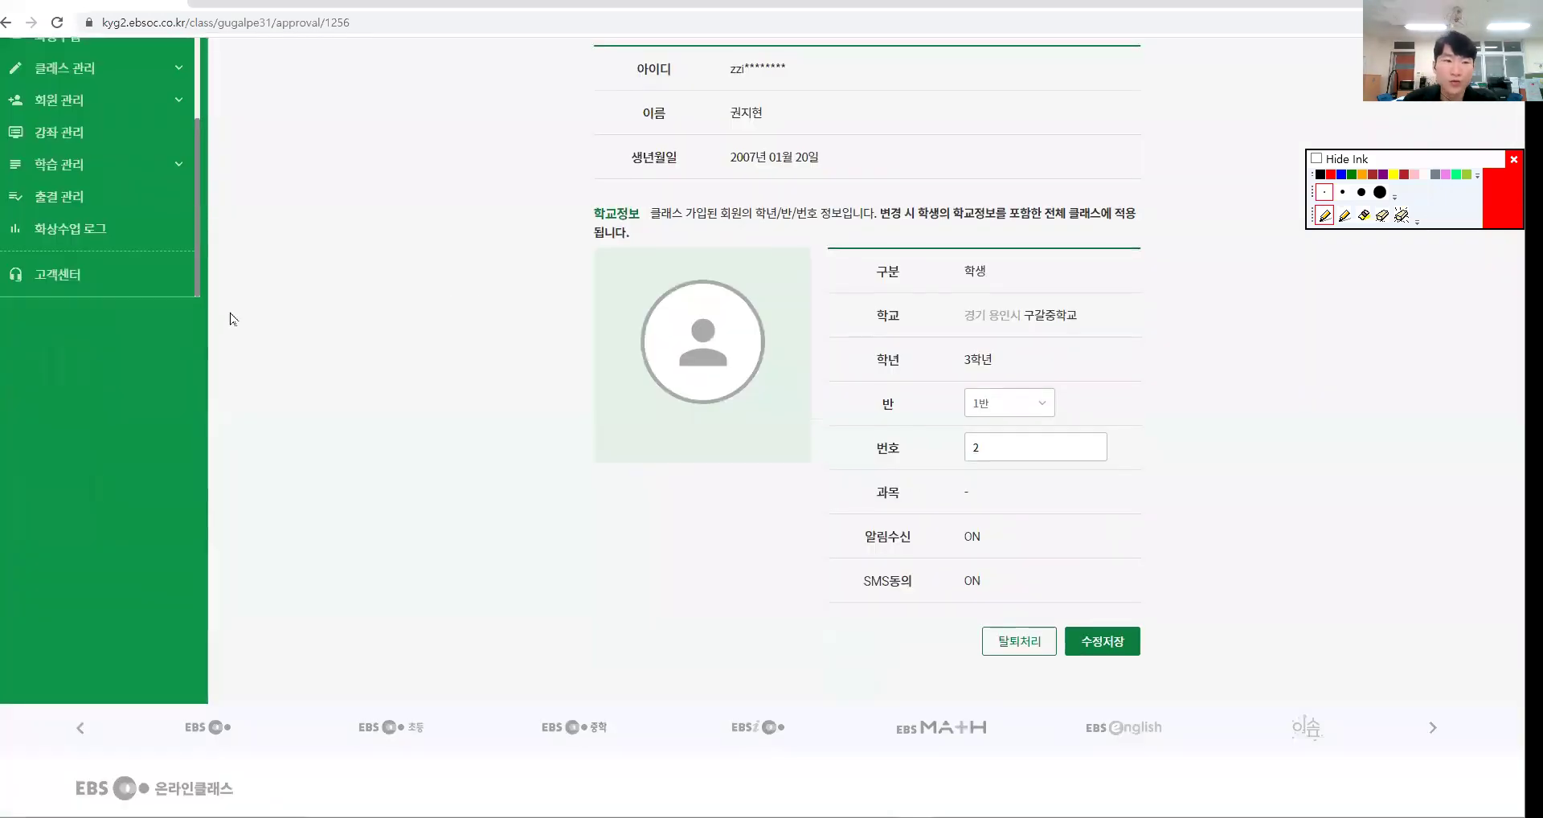
{"action": "scroll", "coordinate": [161, 313], "scroll_direction": "up", "scroll_amount": 3}
{"action": "left_click", "coordinate": [8, 24]}
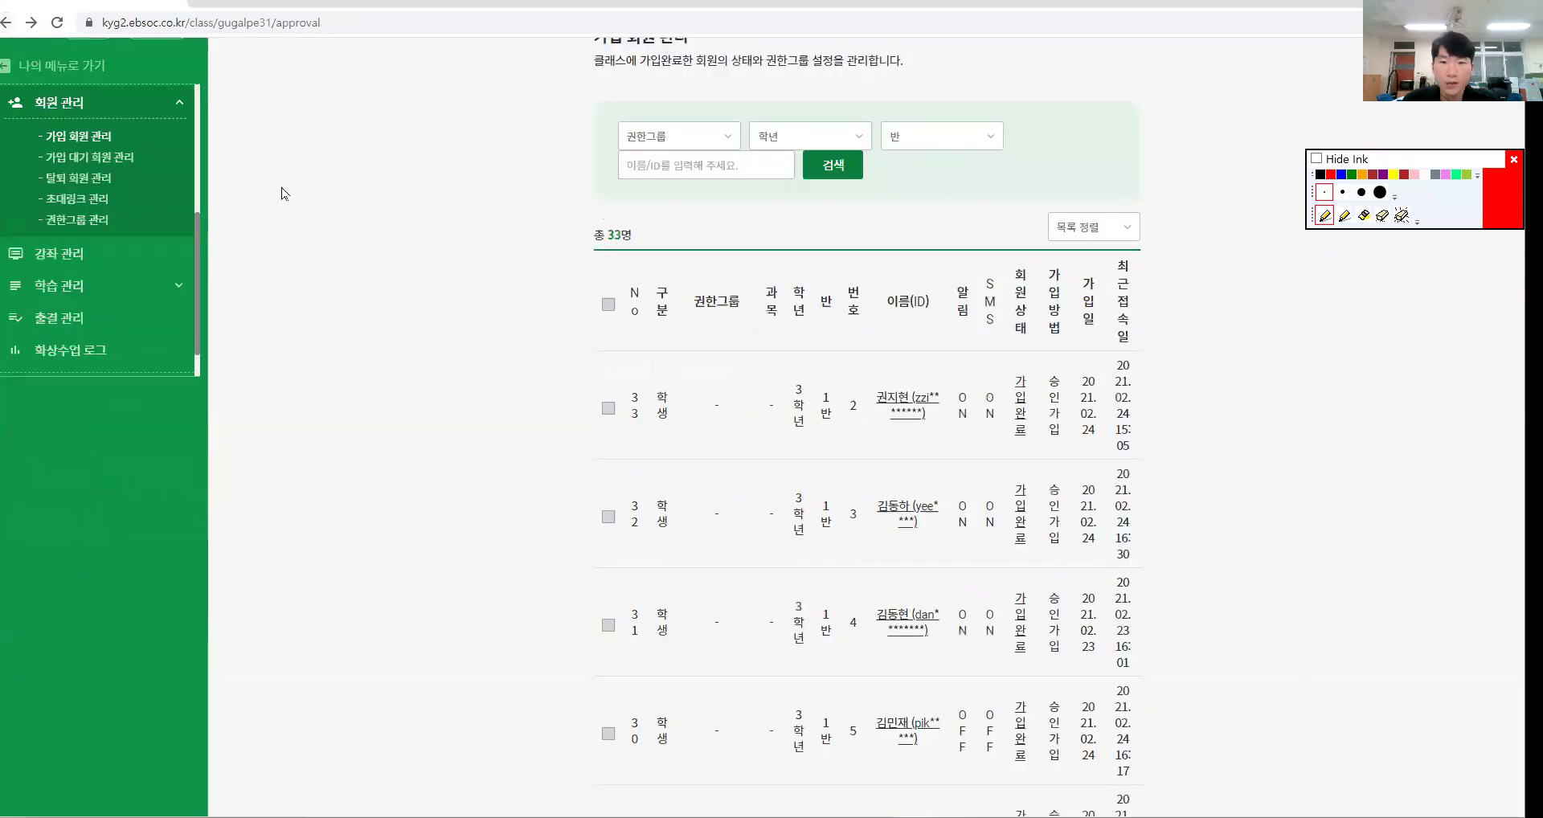
Mark 가입 대기 회원 관리 in red under 회원 관리, clear the ink, and open that page.
{"action": "key", "text": "ctrl+shift+4"}
{"action": "left_click_drag", "start_coordinate": [143, 147], "coordinate": [152, 160]}
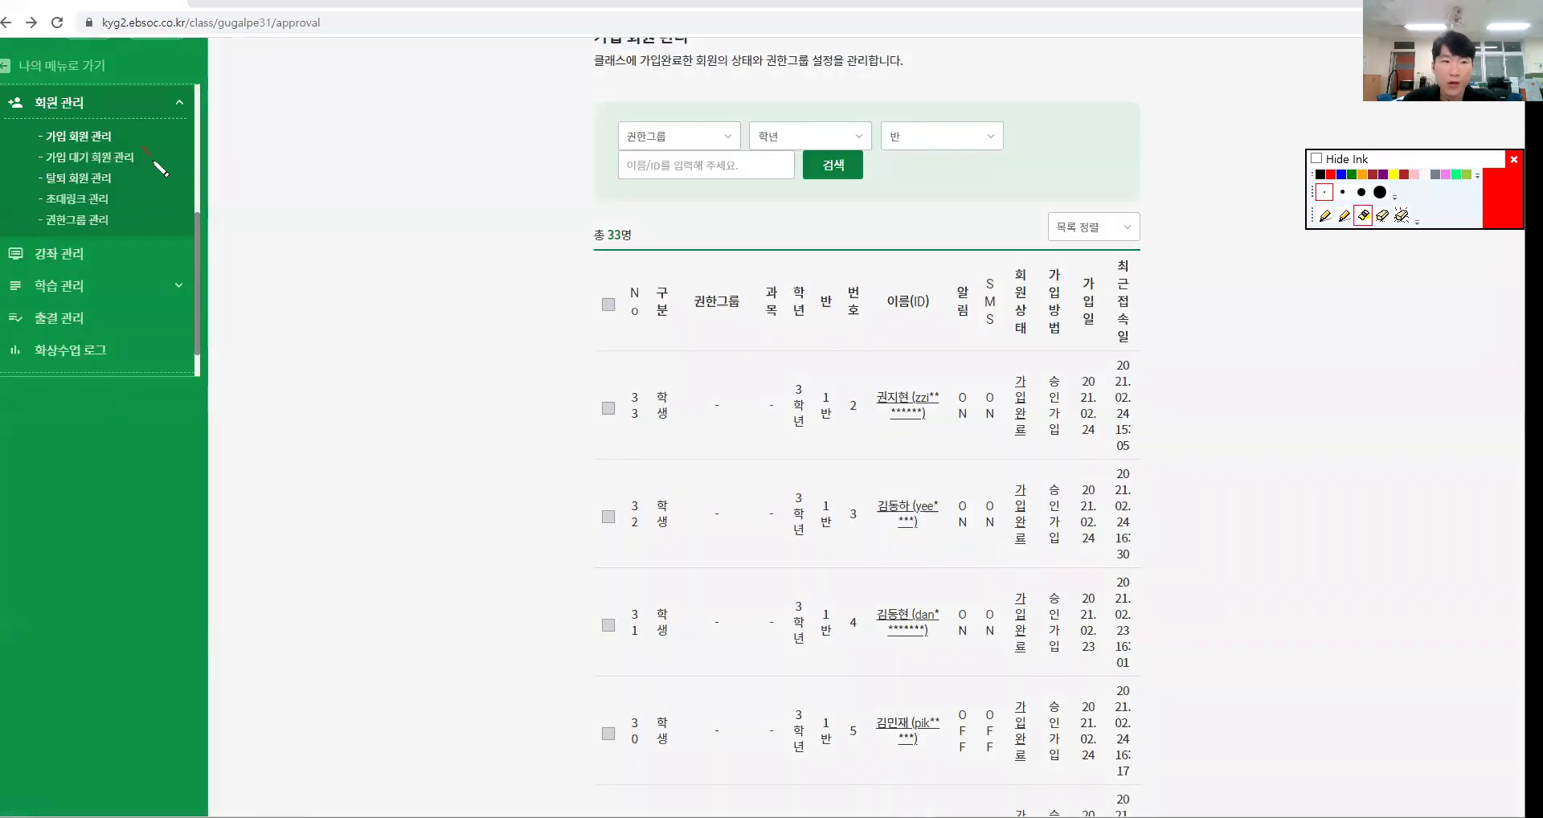
{"action": "key", "text": "p"}
{"action": "left_click", "coordinate": [125, 159]}
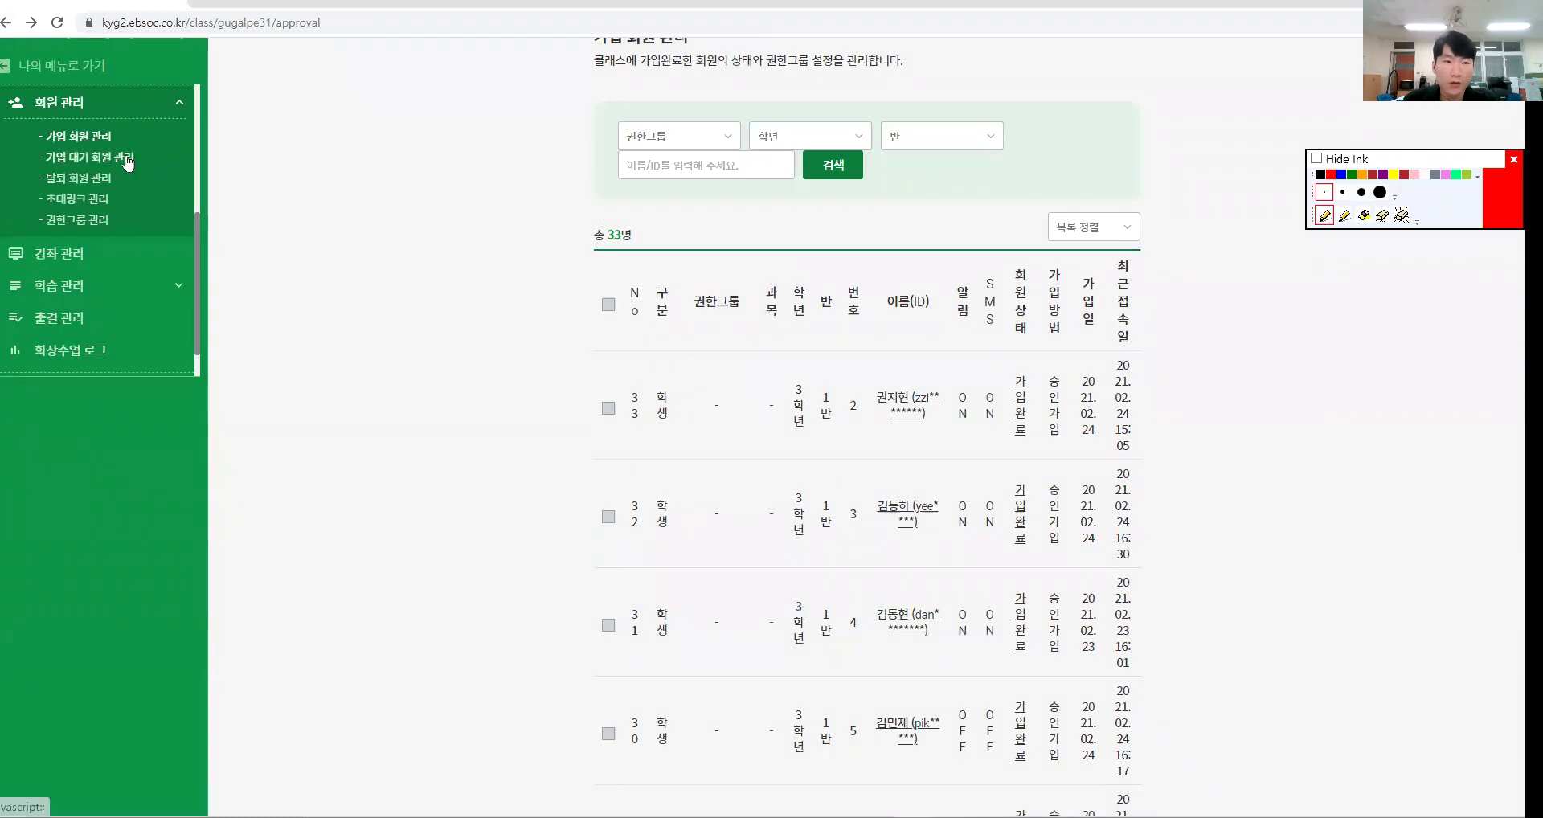
Circle the 가입 대기 회원 관리 content and the 승인 wording of its description in red, and clear the ink.
{"action": "key", "text": "h"}
{"action": "mouse_move", "coordinate": [1113, 578]}
{"action": "left_mouse_down"}
{"action": "mouse_move", "coordinate": [465, 492]}
{"action": "mouse_move", "coordinate": [589, 169]}
{"action": "left_mouse_up"}
{"action": "mouse_move", "coordinate": [685, 157]}
{"action": "left_mouse_down"}
{"action": "mouse_move", "coordinate": [1149, 286]}
{"action": "mouse_move", "coordinate": [1067, 577]}
{"action": "mouse_move", "coordinate": [1027, 591]}
{"action": "left_mouse_up"}
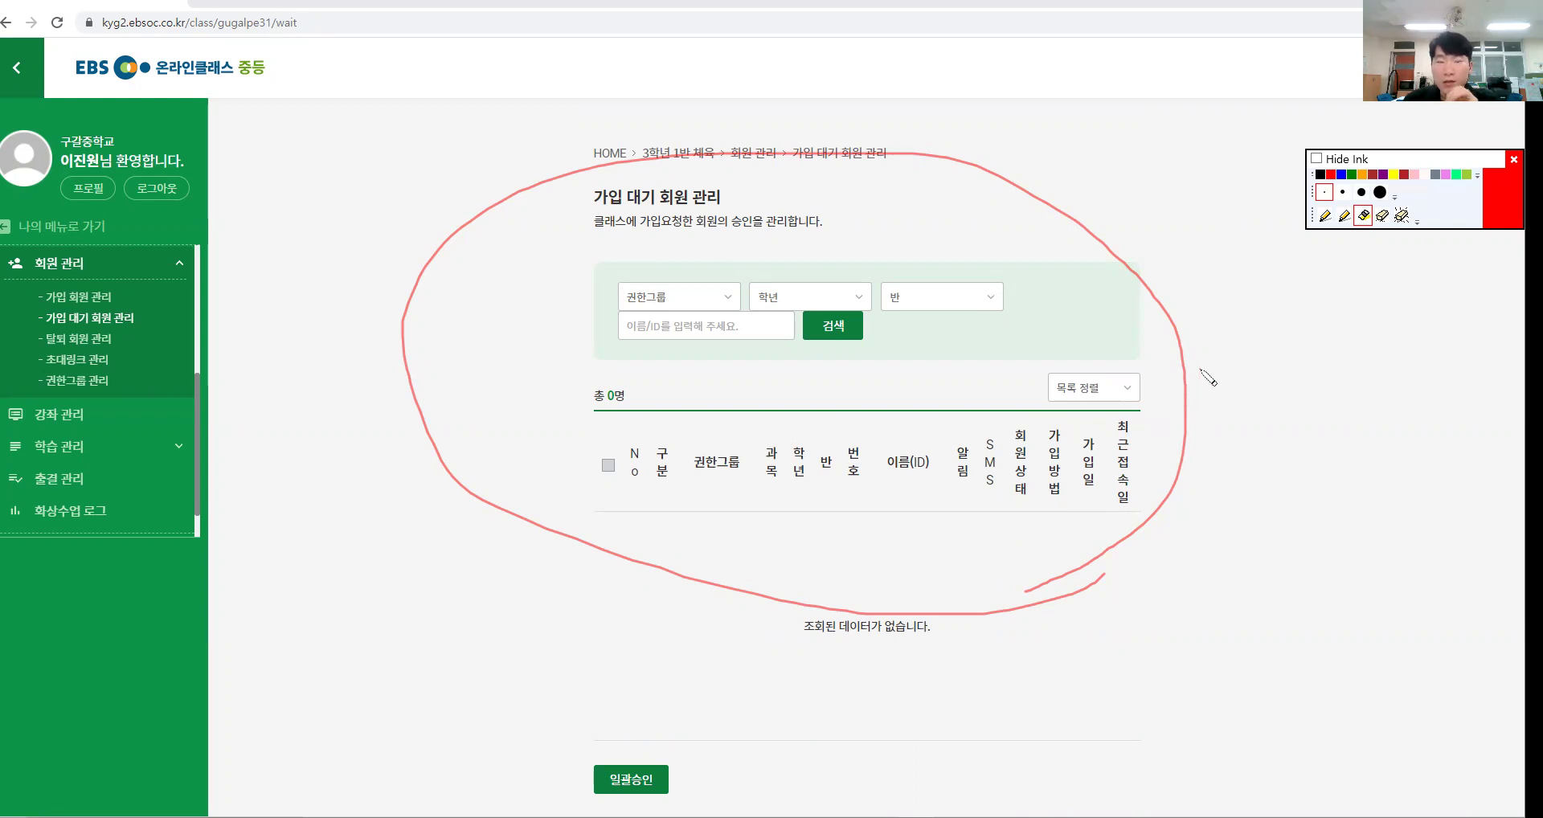
{"action": "mouse_move", "coordinate": [787, 245]}
{"action": "left_mouse_down"}
{"action": "mouse_move", "coordinate": [816, 193]}
{"action": "mouse_move", "coordinate": [836, 251]}
{"action": "left_mouse_up"}
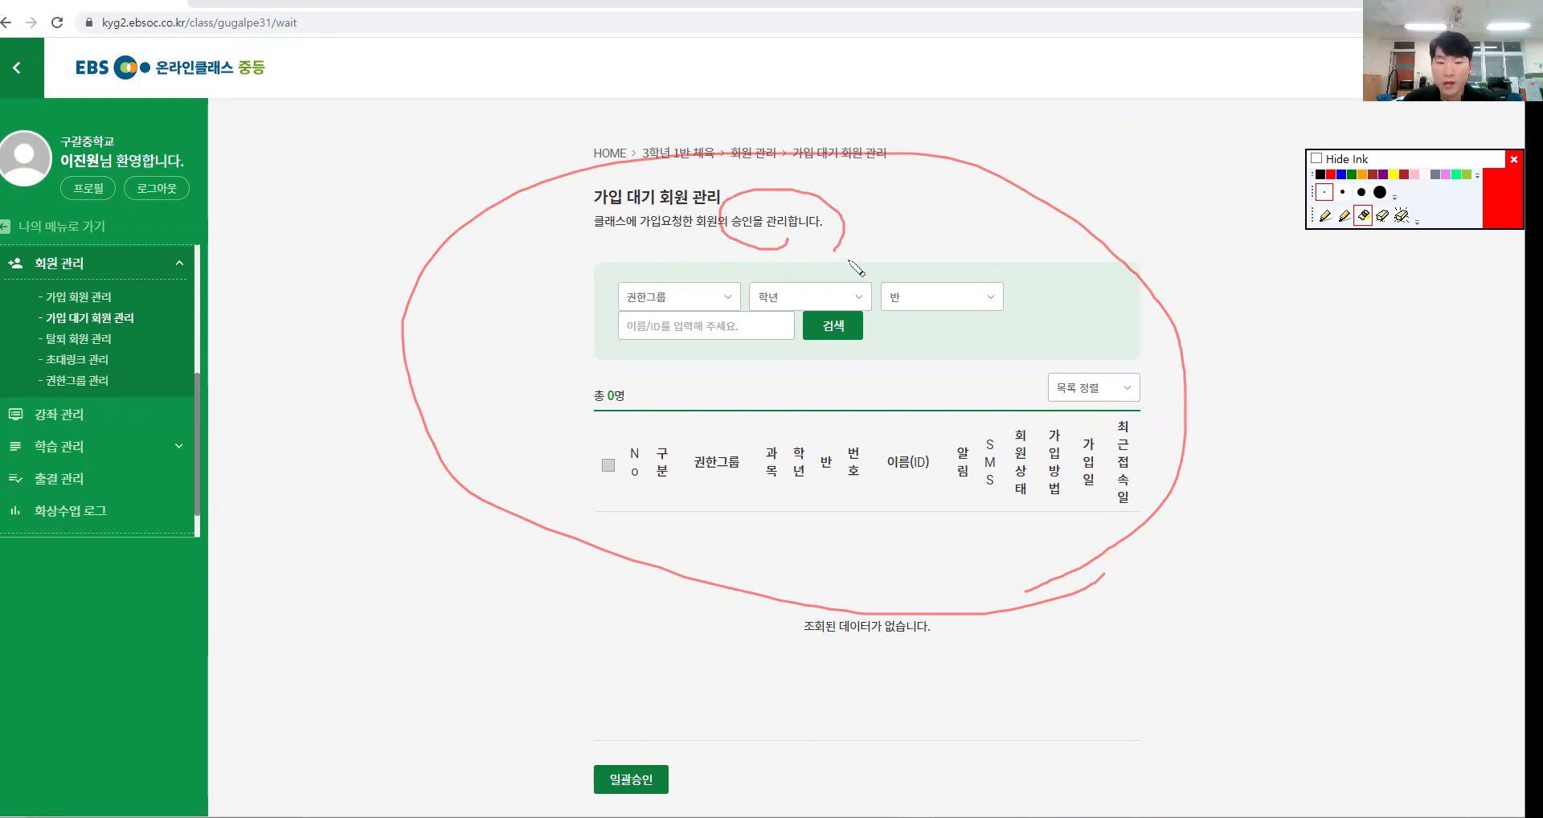
{"action": "key", "text": "ctrl+6"}
{"action": "key", "text": "ctrl+1"}
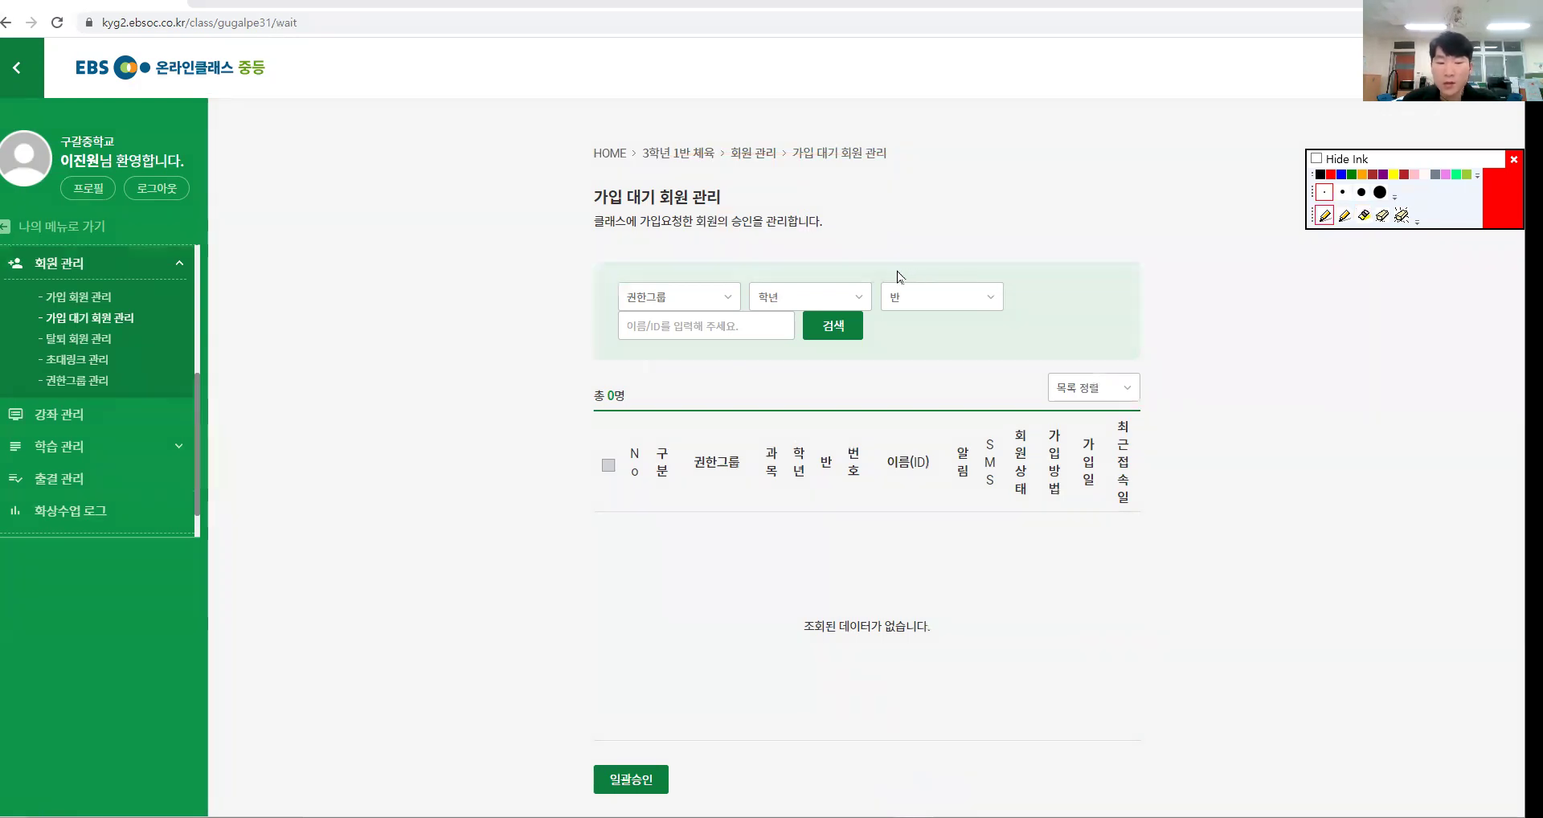
Mark the pending member list area with red strokes and clear the ink.
{"action": "key", "text": "e"}
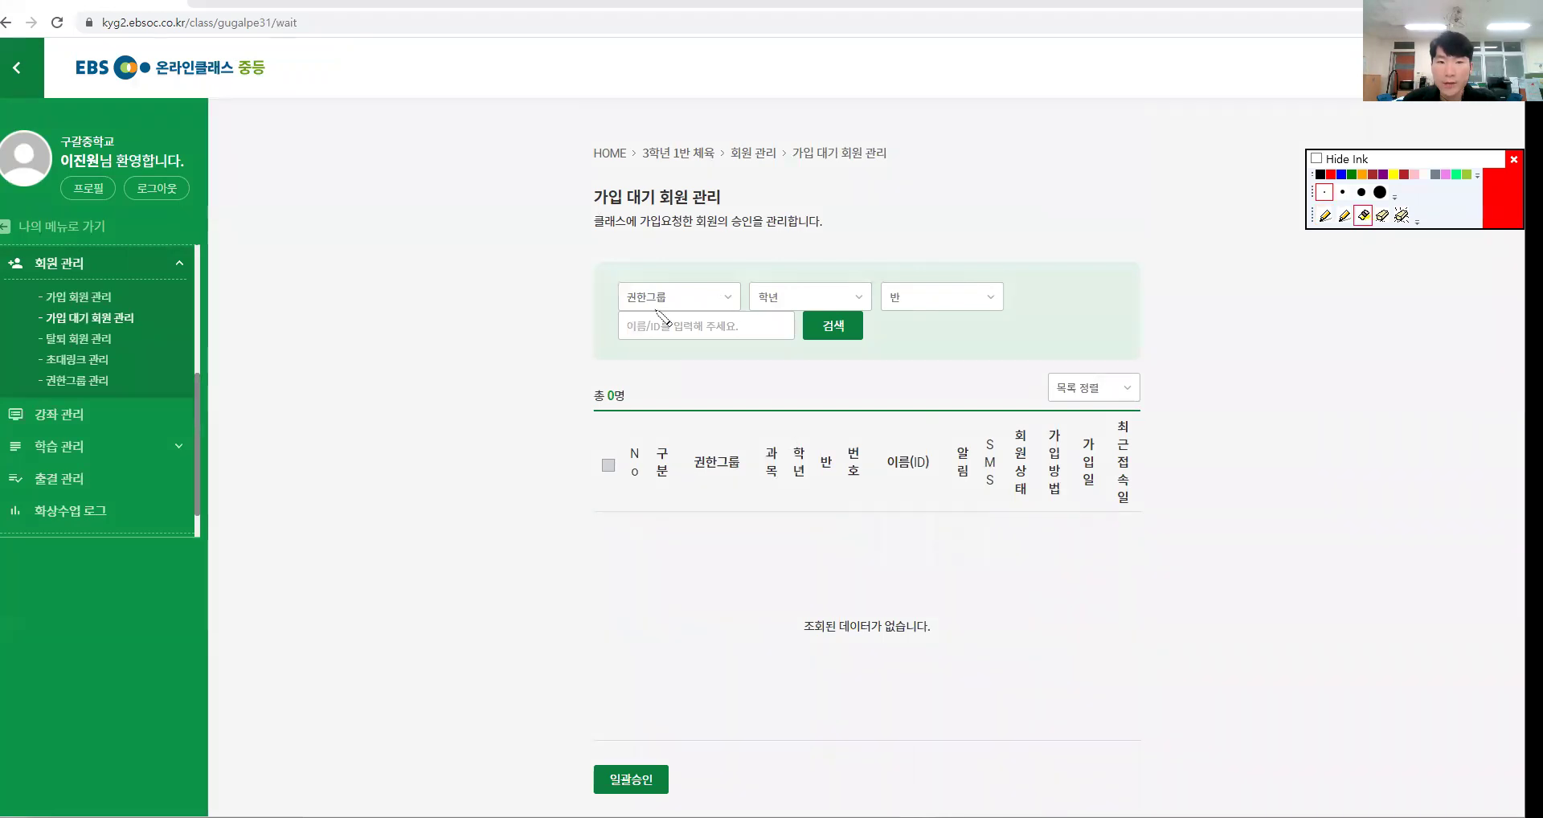
{"action": "mouse_move", "coordinate": [823, 359]}
{"action": "left_mouse_down"}
{"action": "mouse_move", "coordinate": [639, 179]}
{"action": "mouse_move", "coordinate": [958, 287]}
{"action": "mouse_move", "coordinate": [771, 366]}
{"action": "mouse_move", "coordinate": [604, 357]}
{"action": "mouse_move", "coordinate": [645, 573]}
{"action": "mouse_move", "coordinate": [610, 595]}
{"action": "left_mouse_up"}
{"action": "mouse_move", "coordinate": [977, 503]}
{"action": "left_mouse_down"}
{"action": "mouse_move", "coordinate": [752, 529]}
{"action": "mouse_move", "coordinate": [1094, 400]}
{"action": "mouse_move", "coordinate": [836, 536]}
{"action": "left_mouse_up"}
{"action": "key", "text": "ctrl+6"}
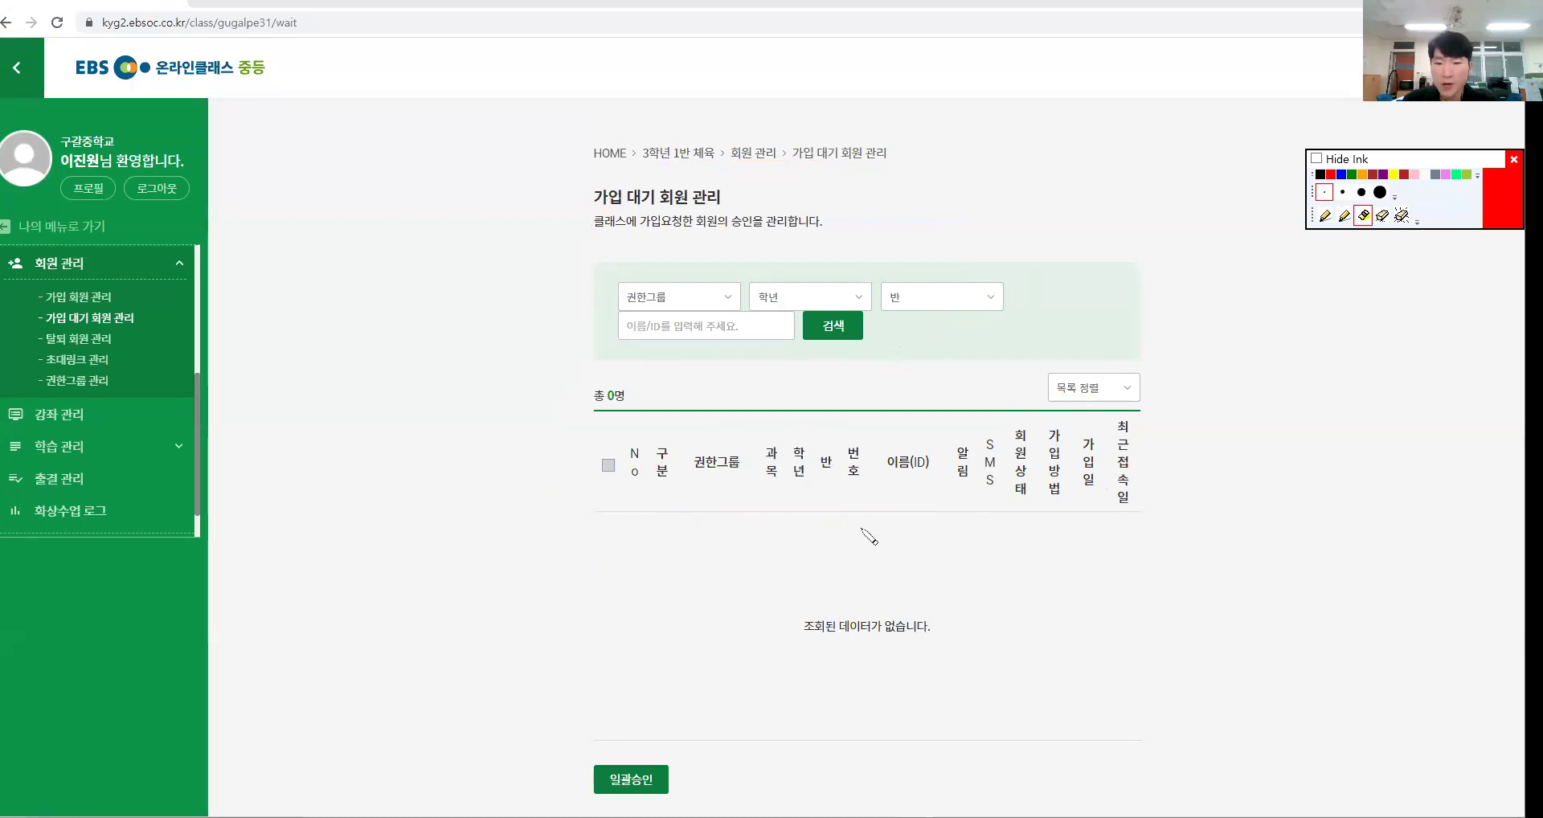
Sketch a red line and checkbox in the pending list, draw an arrow to 일괄승인, mark it, and clear the ink.
{"action": "left_click_drag", "start_coordinate": [1019, 578], "coordinate": [778, 607]}
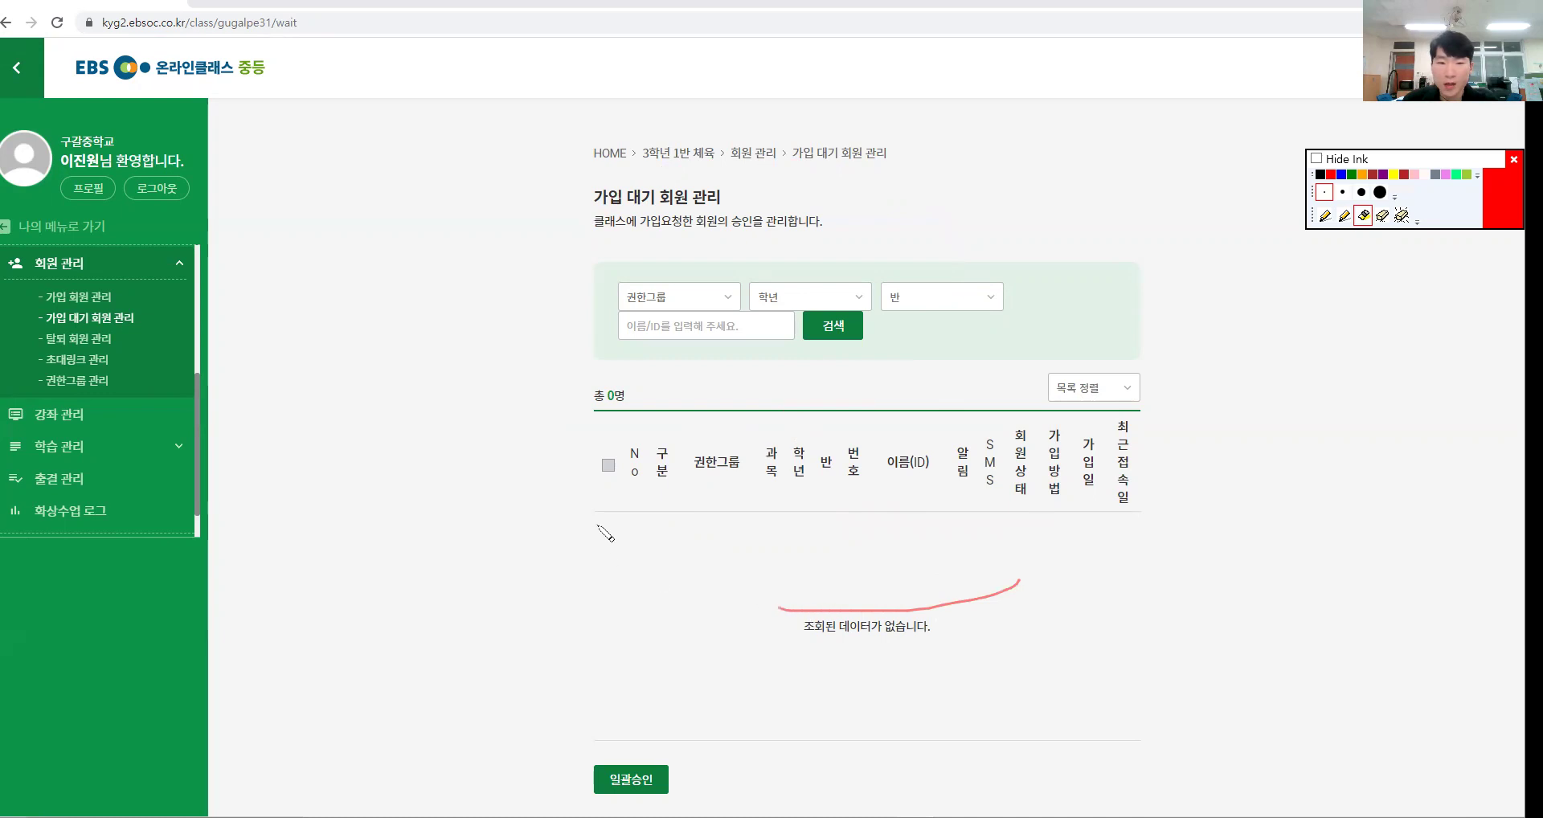
{"action": "left_click_drag", "start_coordinate": [606, 526], "coordinate": [626, 544]}
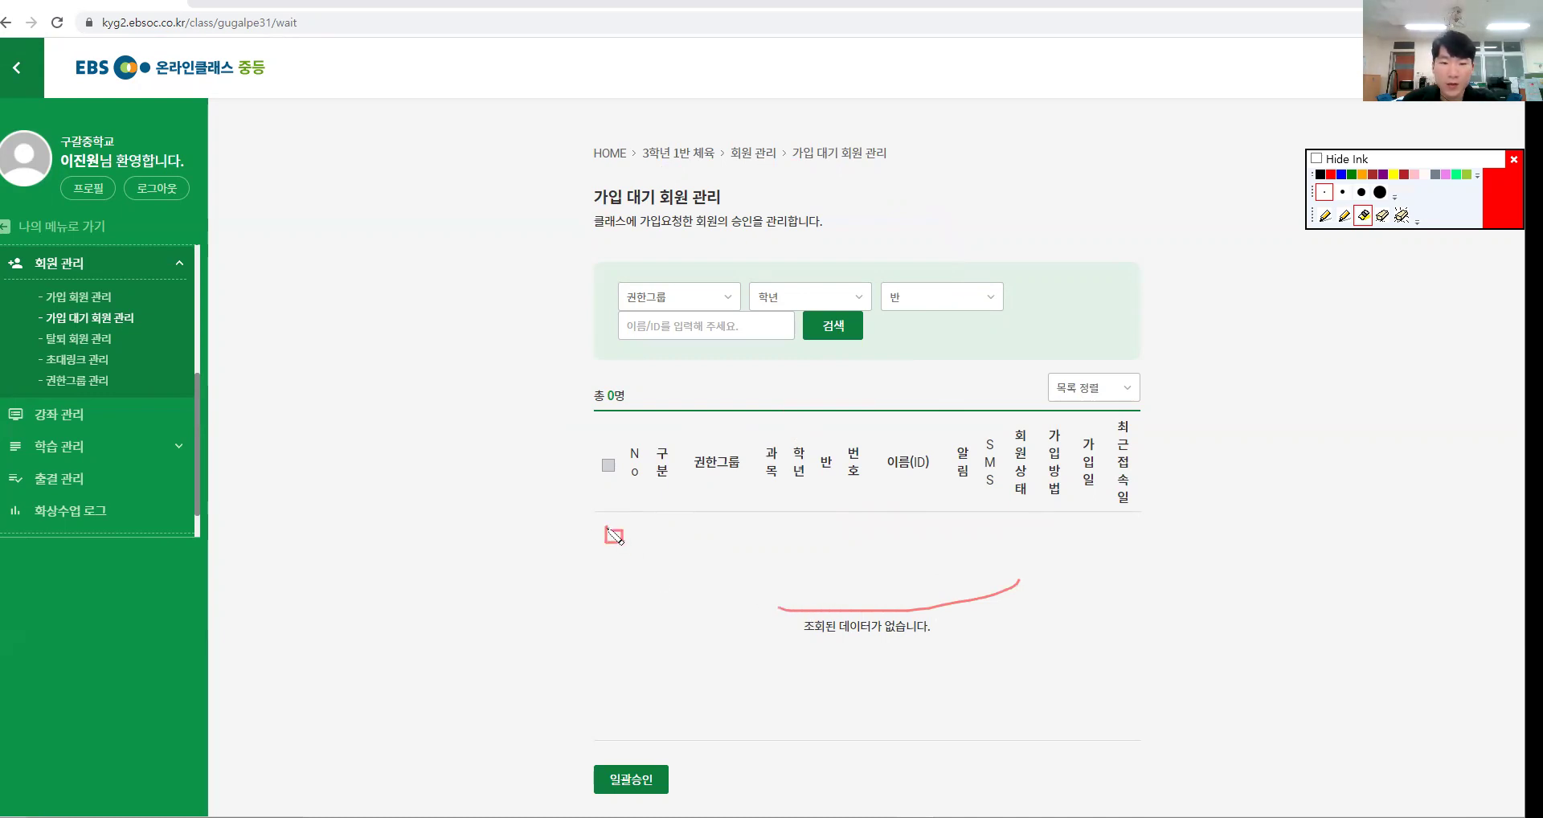
{"action": "mouse_move", "coordinate": [620, 539]}
{"action": "left_mouse_down"}
{"action": "mouse_move", "coordinate": [643, 489]}
{"action": "mouse_move", "coordinate": [633, 735]}
{"action": "left_mouse_up"}
{"action": "left_click_drag", "start_coordinate": [633, 736], "coordinate": [660, 724]}
{"action": "mouse_move", "coordinate": [567, 816]}
{"action": "left_mouse_down"}
{"action": "mouse_move", "coordinate": [625, 709]}
{"action": "mouse_move", "coordinate": [687, 801]}
{"action": "left_mouse_up"}
{"action": "key", "text": "ctrl+6"}
{"action": "key", "text": "ctrl+2"}
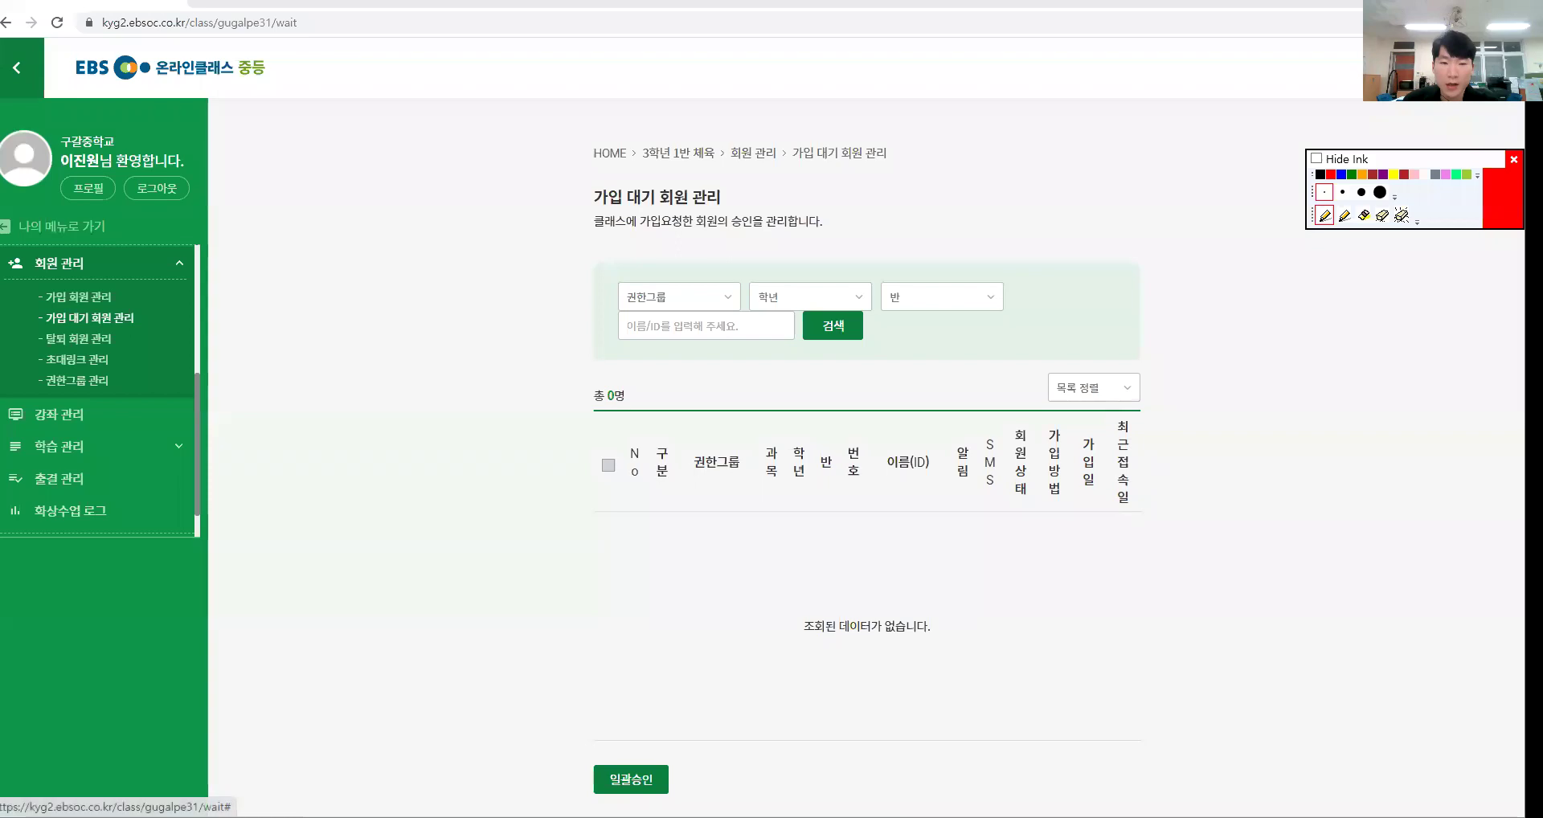
Mark 탈퇴 회원 관리 in red, open its page, draw an arrow down the content, and clear the ink.
{"action": "key", "text": "ctrl+4"}
{"action": "left_click_drag", "start_coordinate": [116, 328], "coordinate": [126, 342]}
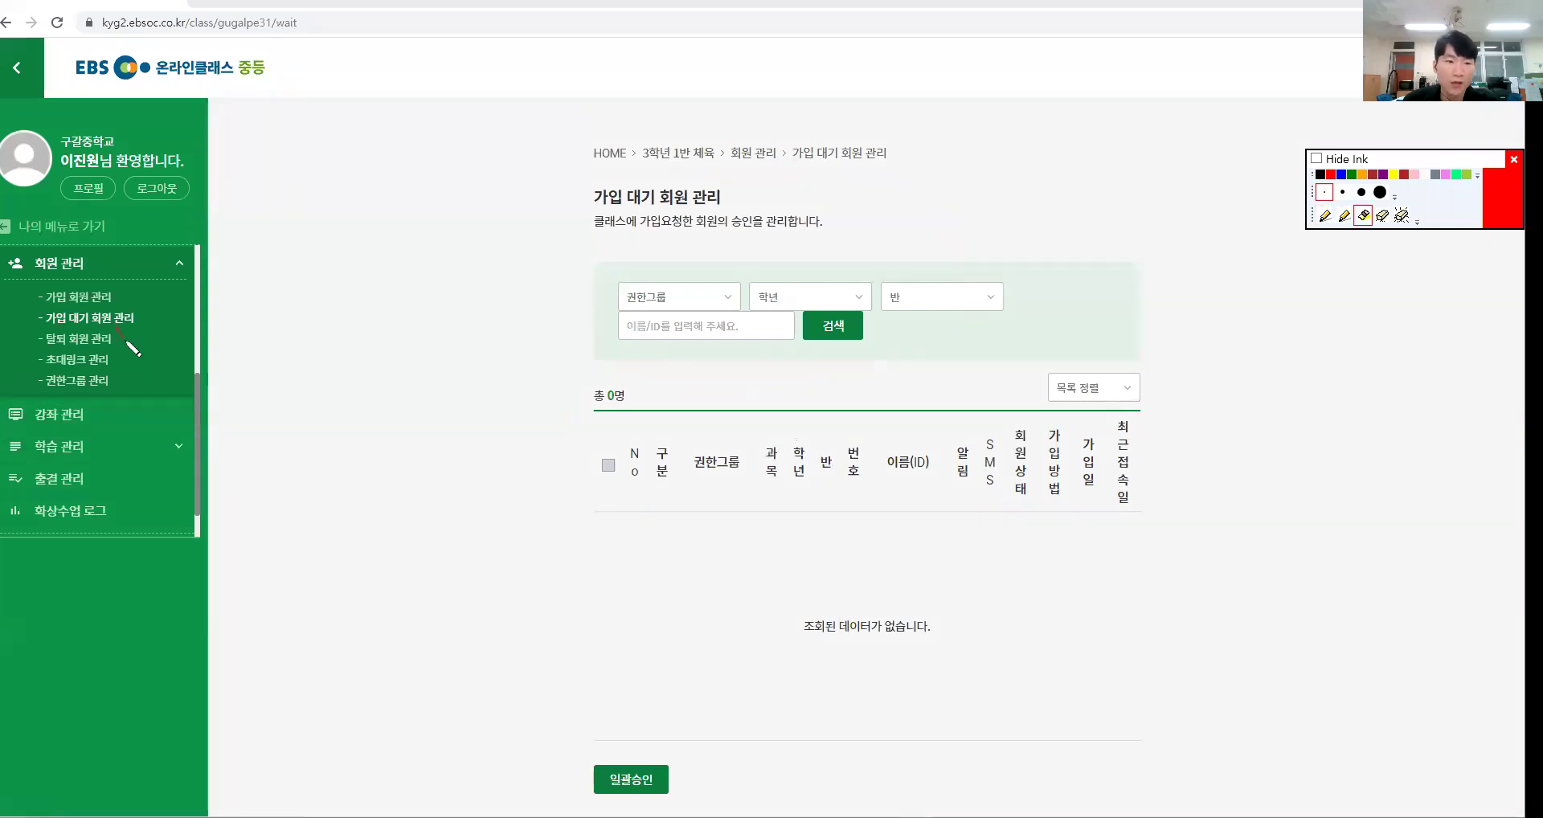
{"action": "key", "text": "Escape"}
{"action": "left_click", "coordinate": [97, 338]}
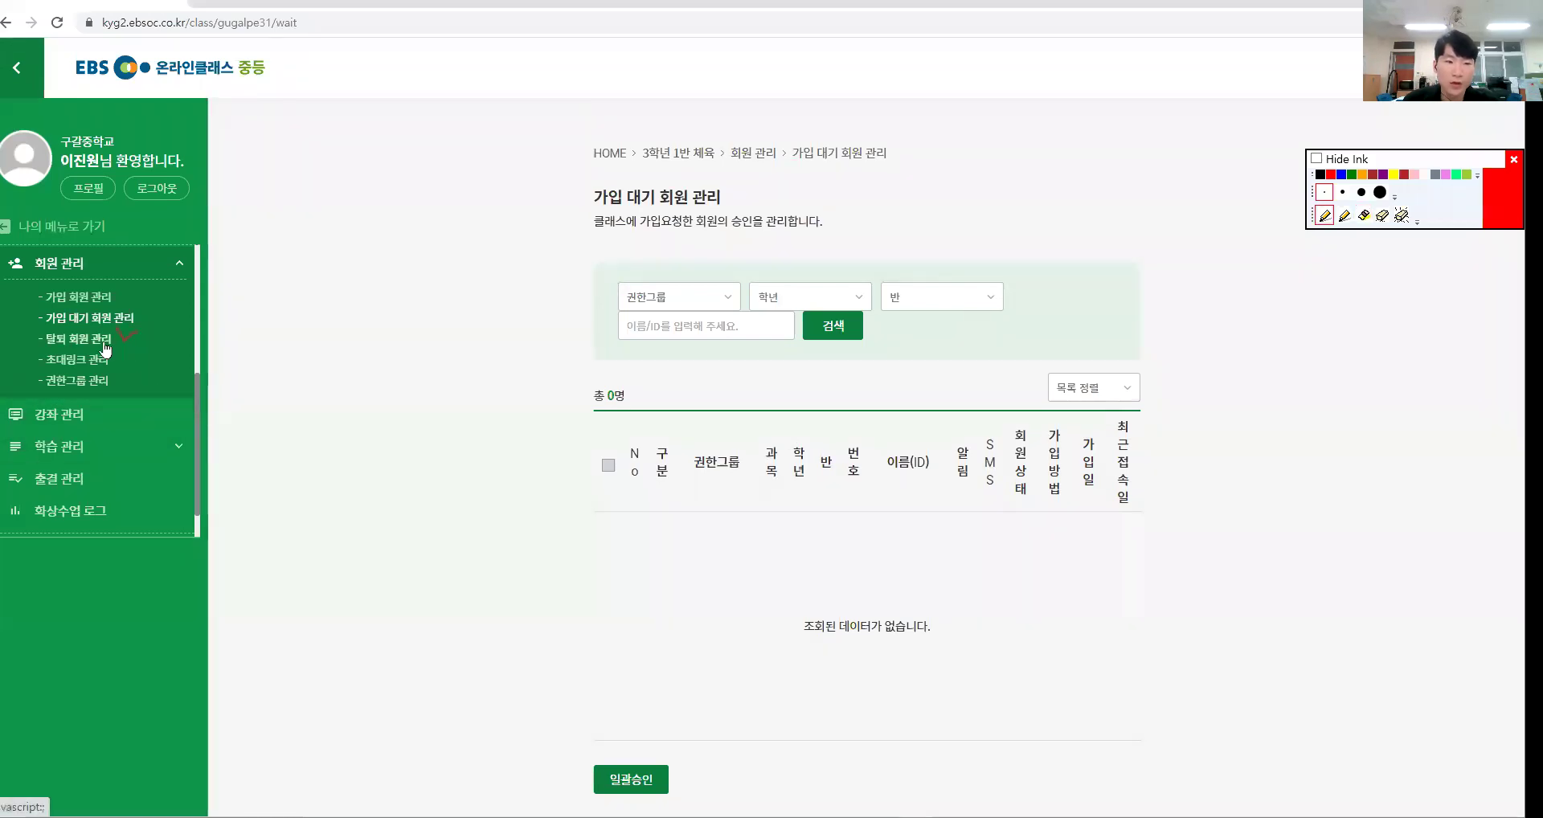
{"action": "key", "text": "e"}
{"action": "mouse_move", "coordinate": [1095, 202]}
{"action": "left_mouse_down"}
{"action": "mouse_move", "coordinate": [1203, 361]}
{"action": "mouse_move", "coordinate": [1109, 569]}
{"action": "left_mouse_up"}
{"action": "key", "text": "ctrl+6"}
{"action": "key", "text": "ctrl+2"}
Open the 초대링크 관리 page, draw a red arrow down it, underline the automatic approval note, and clear the ink.
{"action": "left_click", "coordinate": [89, 362]}
{"action": "key", "text": "e"}
{"action": "mouse_move", "coordinate": [1073, 214]}
{"action": "left_mouse_down"}
{"action": "mouse_move", "coordinate": [1109, 241]}
{"action": "mouse_move", "coordinate": [1141, 540]}
{"action": "mouse_move", "coordinate": [1085, 630]}
{"action": "mouse_move", "coordinate": [1116, 619]}
{"action": "left_mouse_up"}
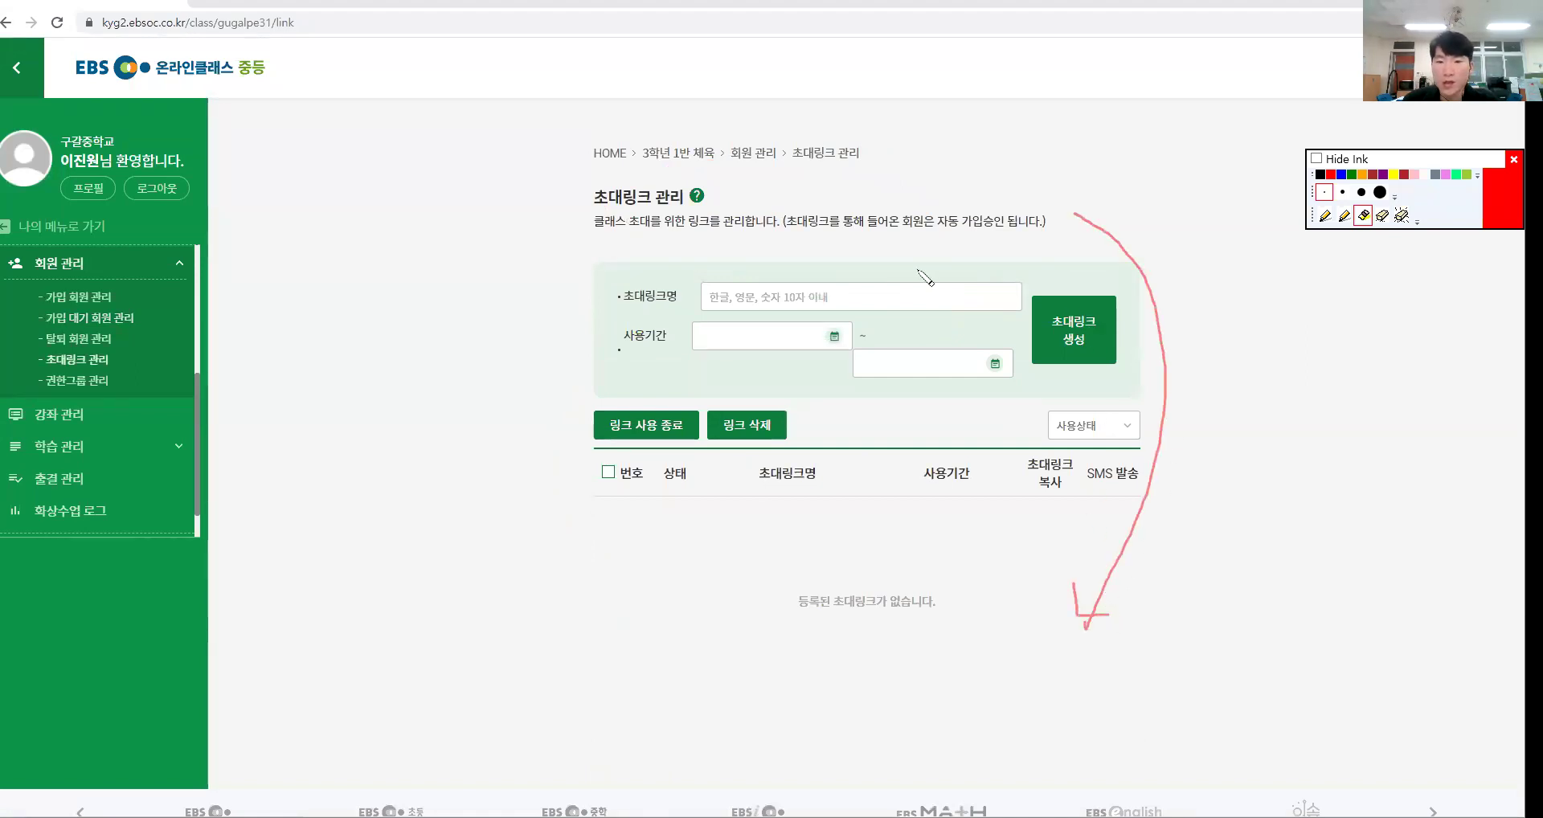
{"action": "mouse_move", "coordinate": [778, 236]}
{"action": "left_mouse_down"}
{"action": "mouse_move", "coordinate": [945, 224]}
{"action": "mouse_move", "coordinate": [1044, 230]}
{"action": "mouse_move", "coordinate": [1046, 244]}
{"action": "left_mouse_up"}
{"action": "key", "text": "Escape"}
Open the 권한그룹 관리 page, tick its menu entry in red, underline the group creation description, and draw a slash after it.
{"action": "left_click", "coordinate": [88, 381]}
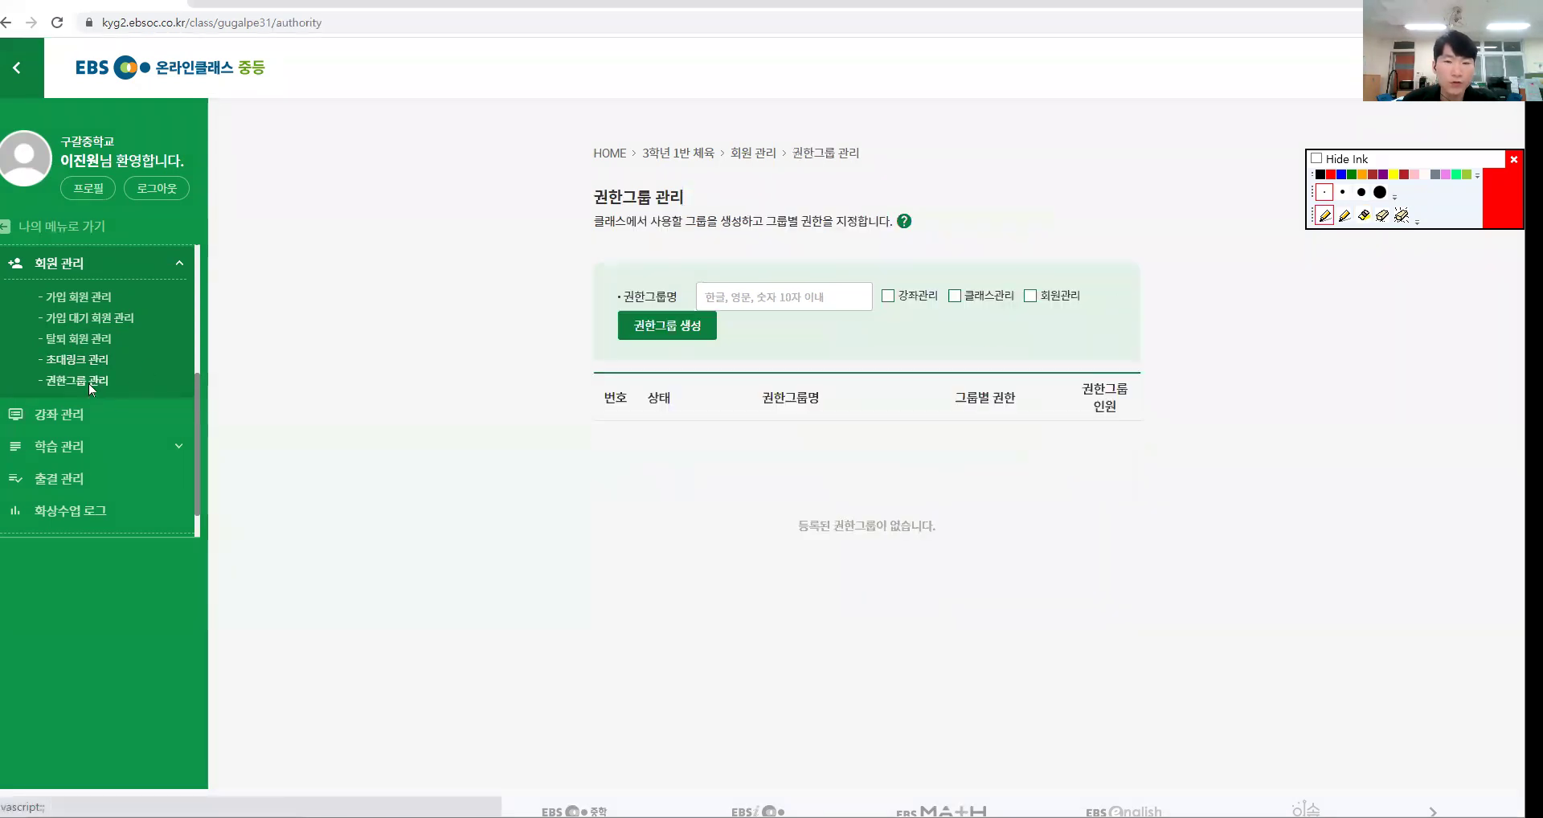
{"action": "key", "text": "ctrl+shift+4"}
{"action": "left_click_drag", "start_coordinate": [111, 370], "coordinate": [137, 364]}
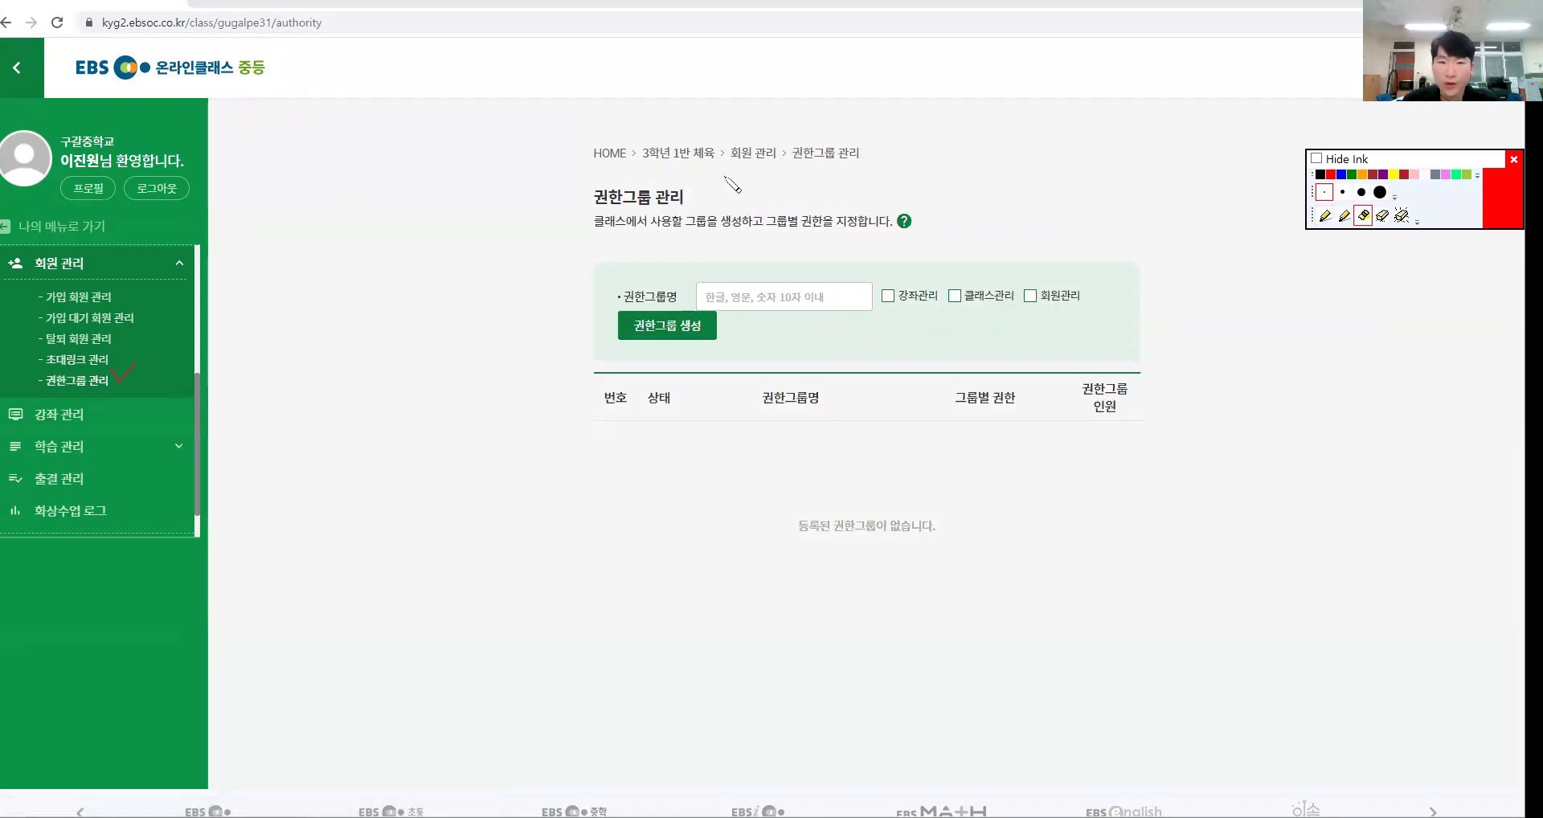
{"action": "left_click_drag", "start_coordinate": [596, 234], "coordinate": [741, 234]}
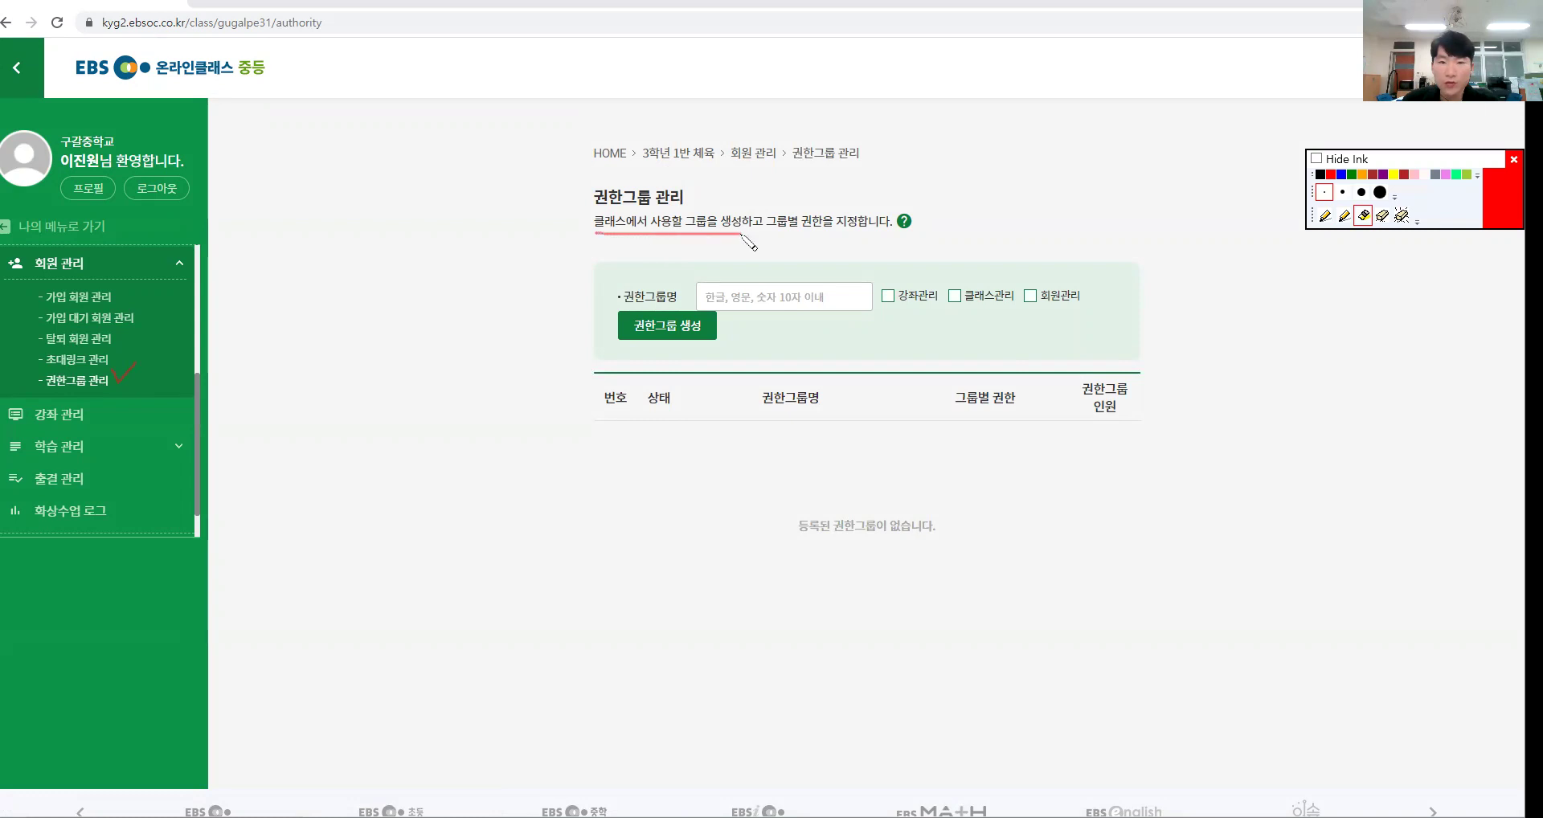
{"action": "left_click_drag", "start_coordinate": [782, 181], "coordinate": [735, 286]}
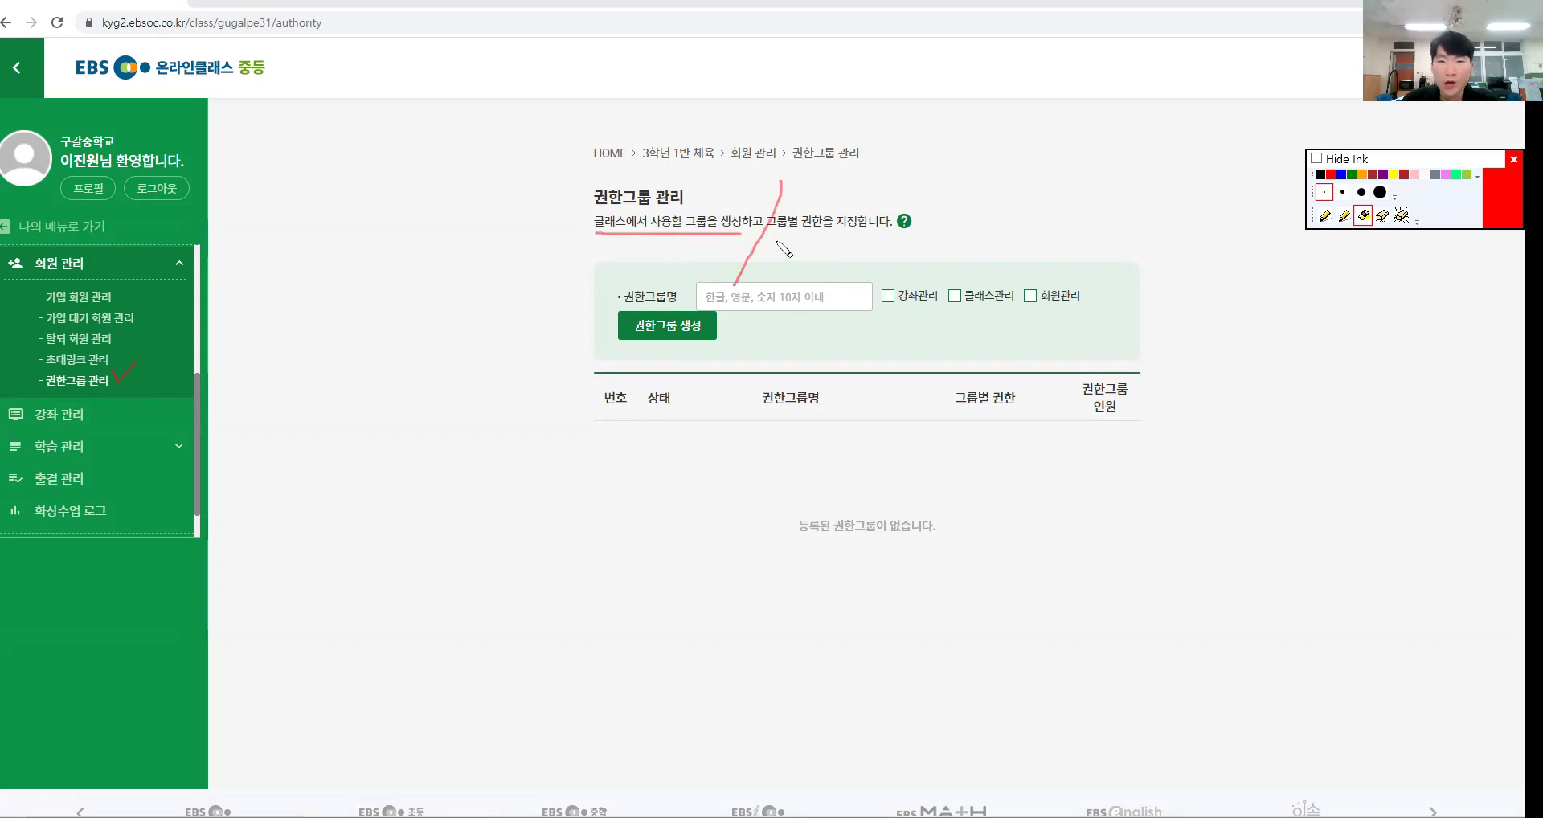
Circle 권한 in the description, mark the 강좌관리, 클래스관리 and 회원관리 options in red, and clear the ink.
{"action": "mouse_move", "coordinate": [864, 234]}
{"action": "left_mouse_down"}
{"action": "mouse_move", "coordinate": [799, 241]}
{"action": "mouse_move", "coordinate": [872, 229]}
{"action": "mouse_move", "coordinate": [974, 255]}
{"action": "mouse_move", "coordinate": [982, 238]}
{"action": "left_mouse_up"}
{"action": "left_click_drag", "start_coordinate": [878, 315], "coordinate": [1100, 319]}
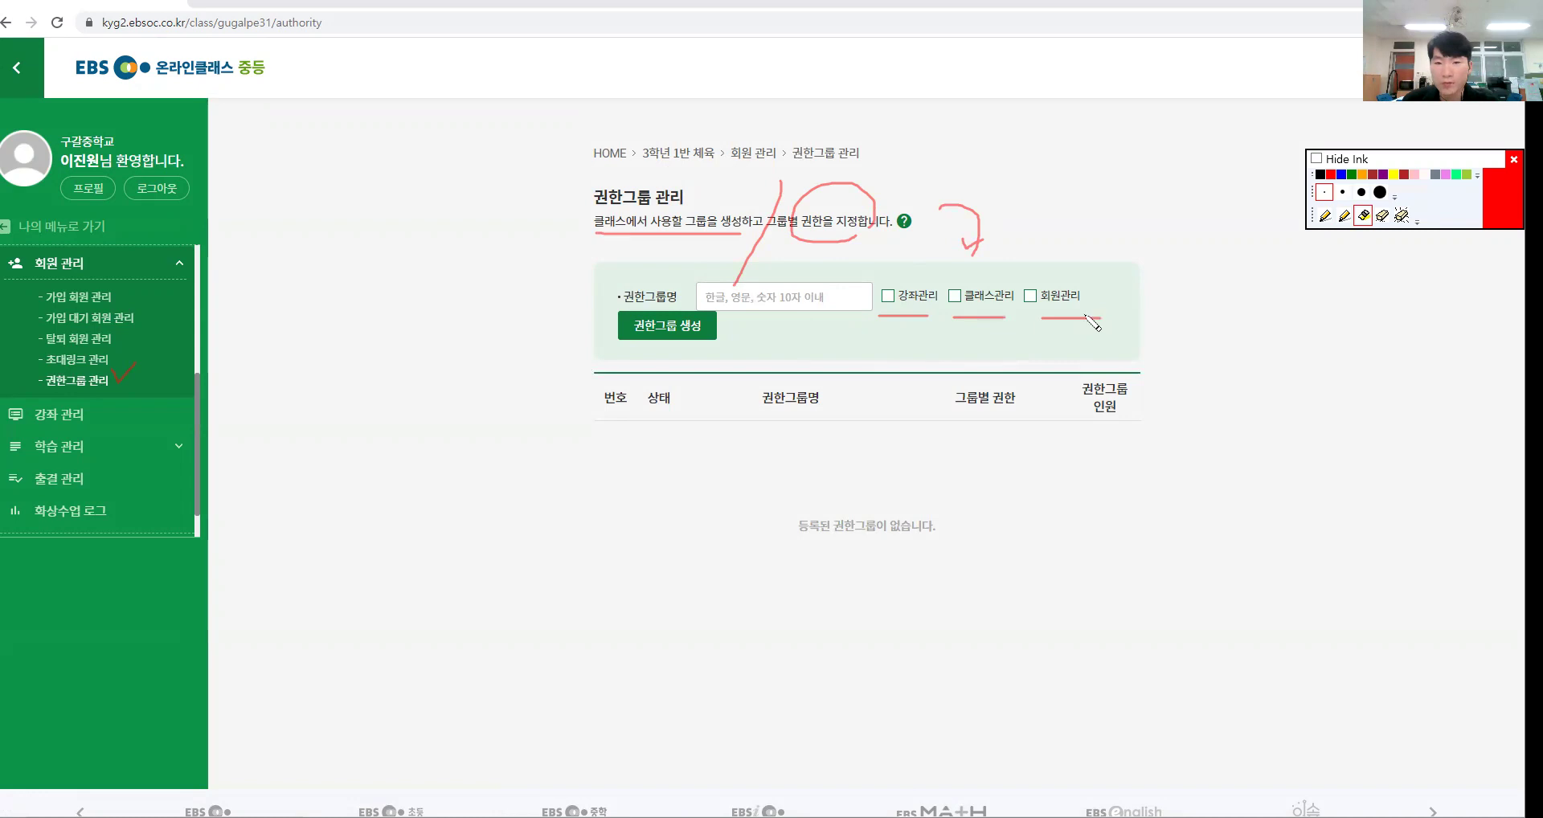
{"action": "mouse_move", "coordinate": [879, 268]}
{"action": "left_mouse_down"}
{"action": "mouse_move", "coordinate": [889, 286]}
{"action": "mouse_move", "coordinate": [914, 260]}
{"action": "left_mouse_up"}
{"action": "mouse_move", "coordinate": [949, 273]}
{"action": "left_mouse_down"}
{"action": "mouse_move", "coordinate": [955, 289]}
{"action": "mouse_move", "coordinate": [971, 258]}
{"action": "mouse_move", "coordinate": [1059, 253]}
{"action": "left_mouse_up"}
{"action": "key", "text": "ctrl+shift+6"}
{"action": "key", "text": "ctrl+shift+2"}
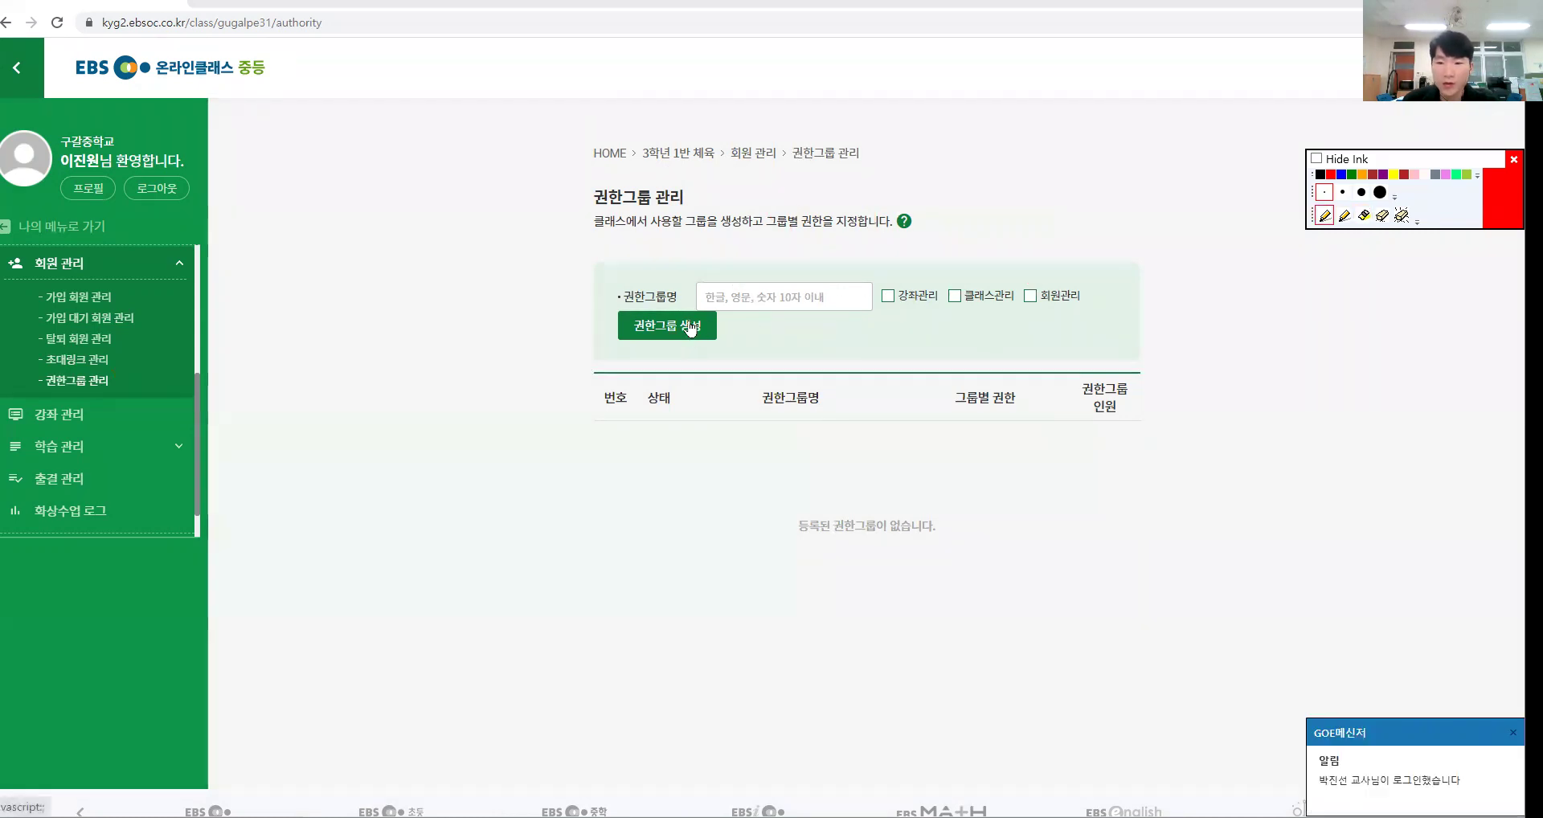
Enter 교사 as the permission group name and enable 강좌관리 and 회원관리.
{"action": "left_click", "coordinate": [763, 302]}
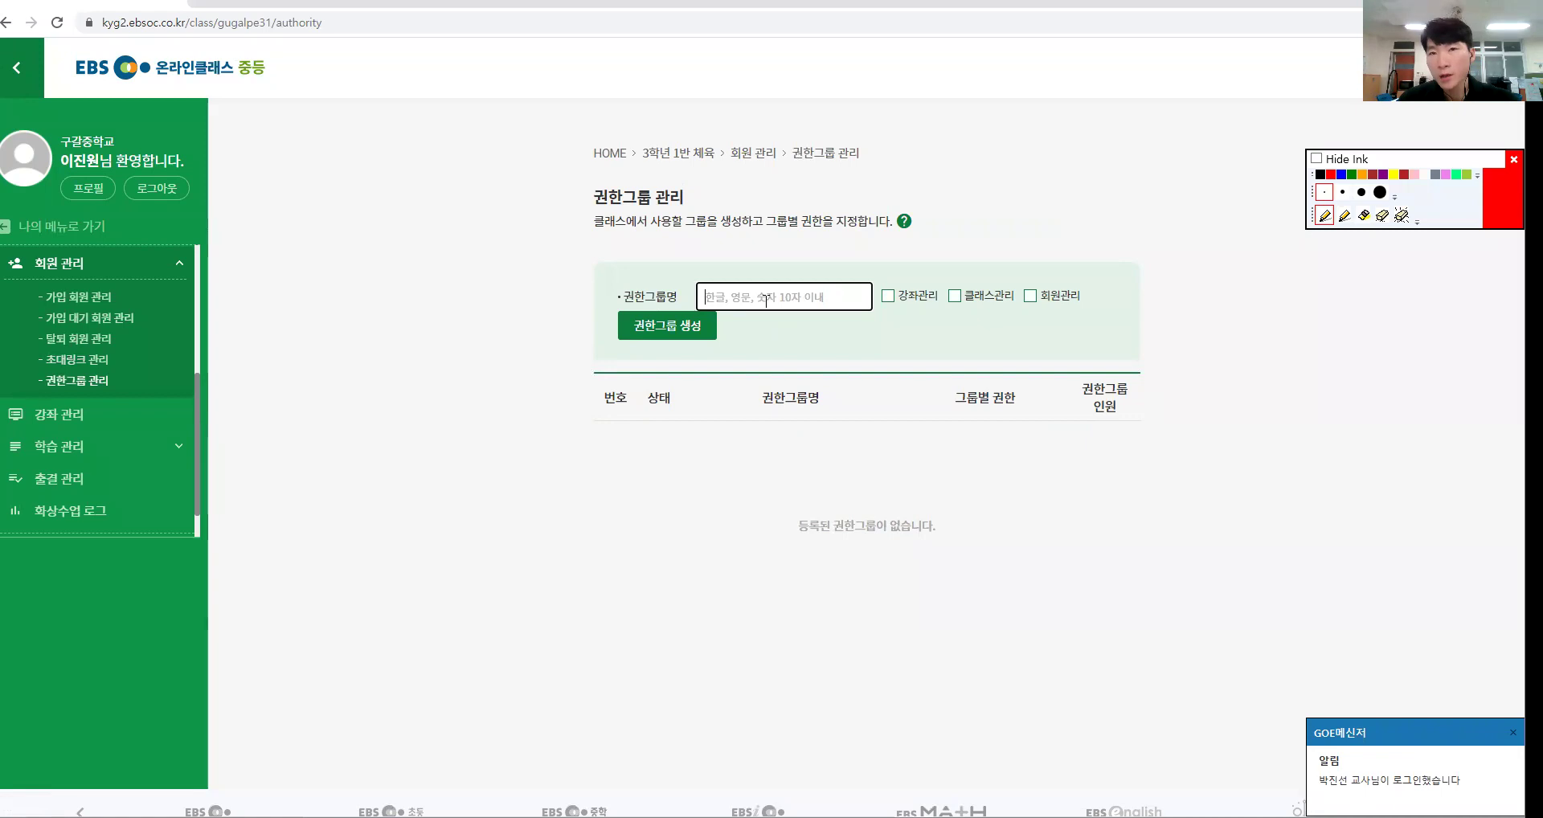
{"action": "type", "text": "교사"}
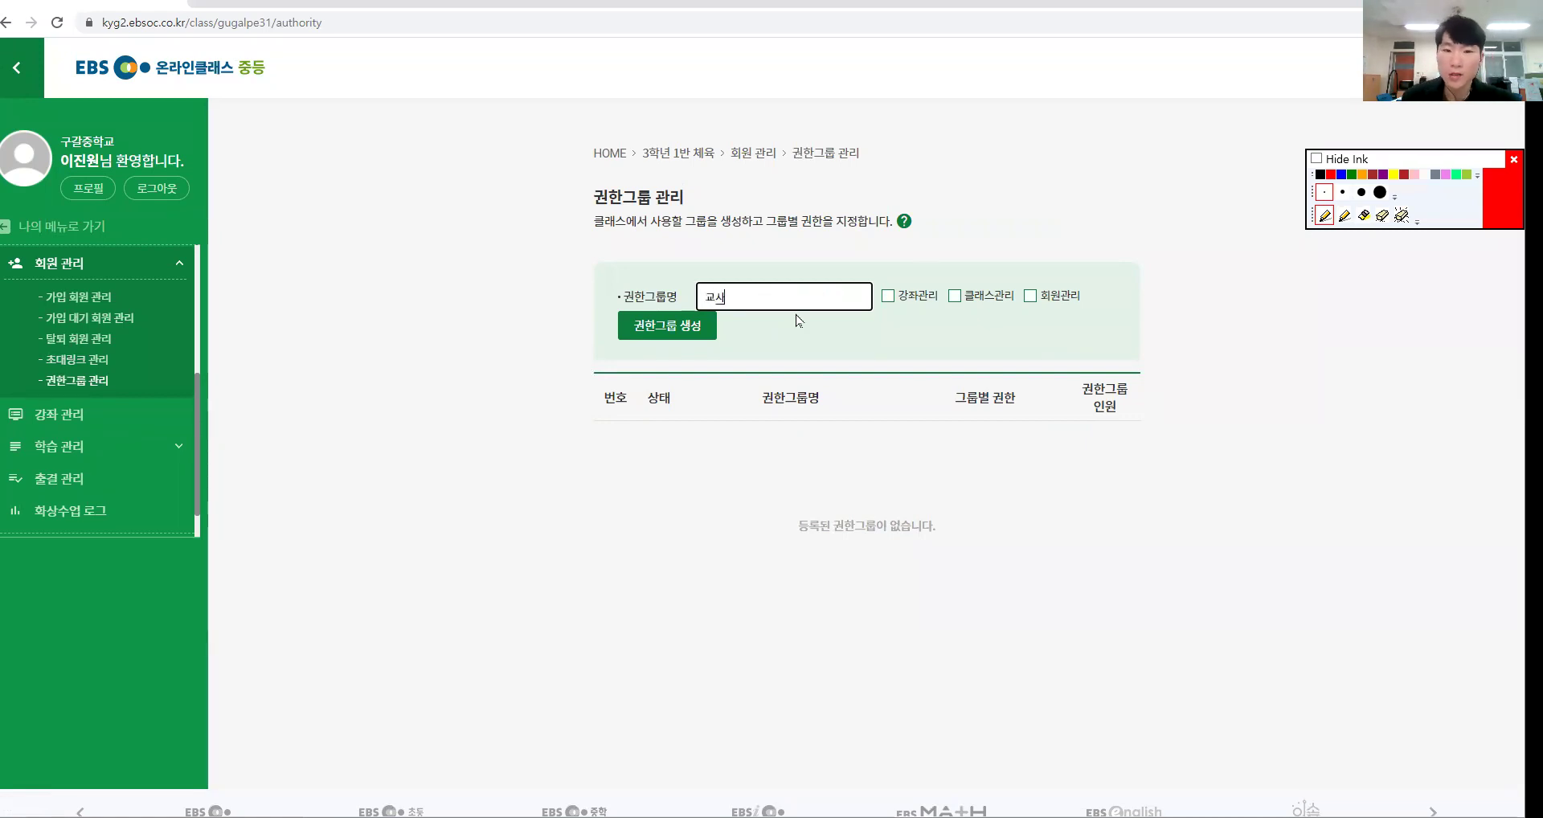
{"action": "mouse_move", "coordinate": [743, 319]}
{"action": "left_mouse_down"}
{"action": "mouse_move", "coordinate": [711, 327]}
{"action": "mouse_move", "coordinate": [747, 310]}
{"action": "mouse_move", "coordinate": [754, 326]}
{"action": "left_mouse_up"}
{"action": "key", "text": "Escape"}
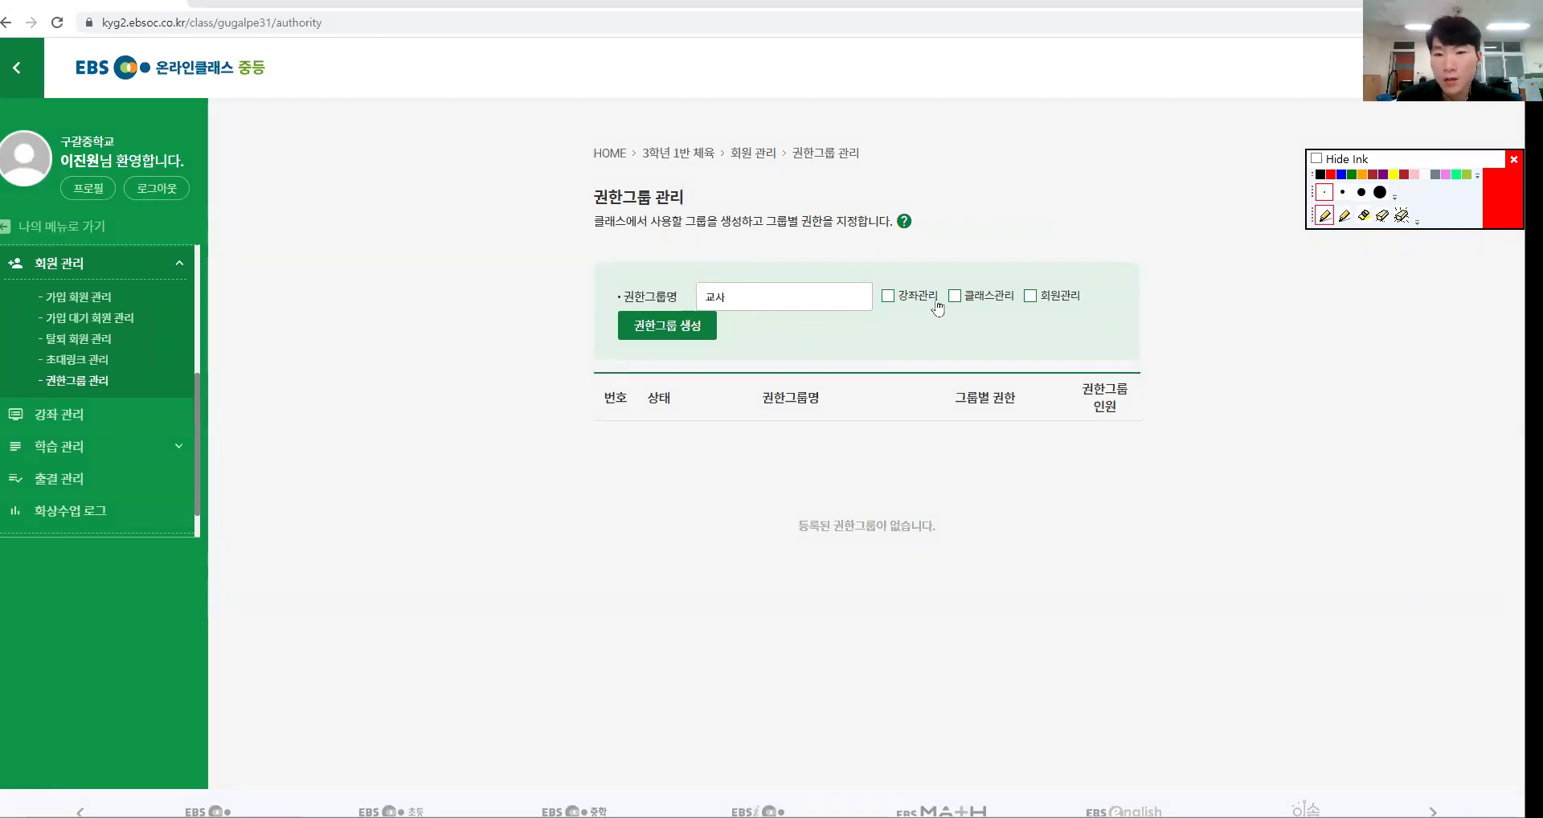
{"action": "left_click", "coordinate": [1030, 299]}
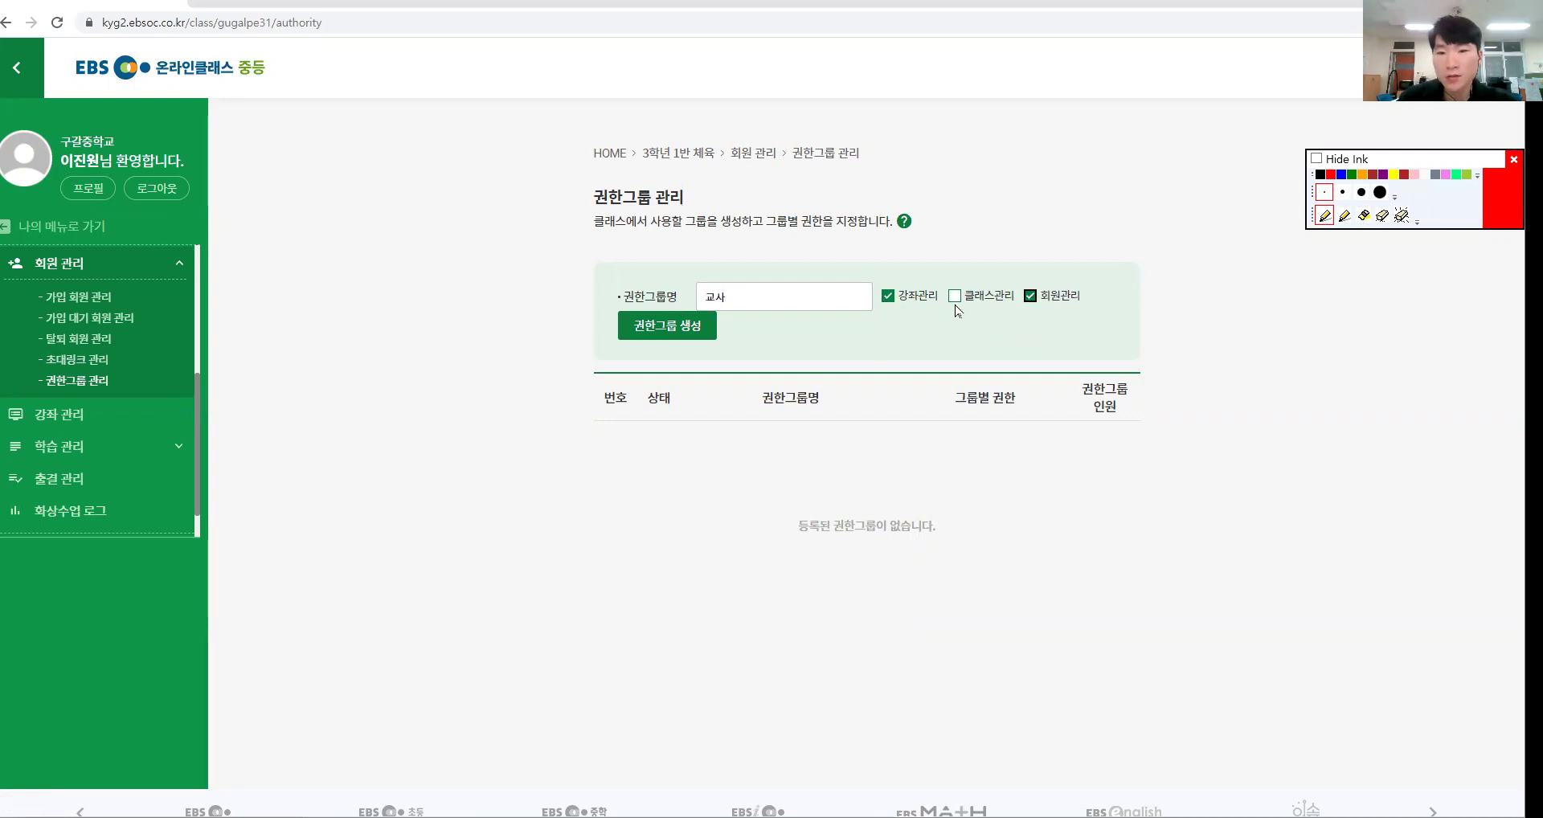
Underline the 클래스관리 option in red and clear the ink.
{"action": "key", "text": "ctrl+4"}
{"action": "left_click_drag", "start_coordinate": [952, 313], "coordinate": [1007, 313]}
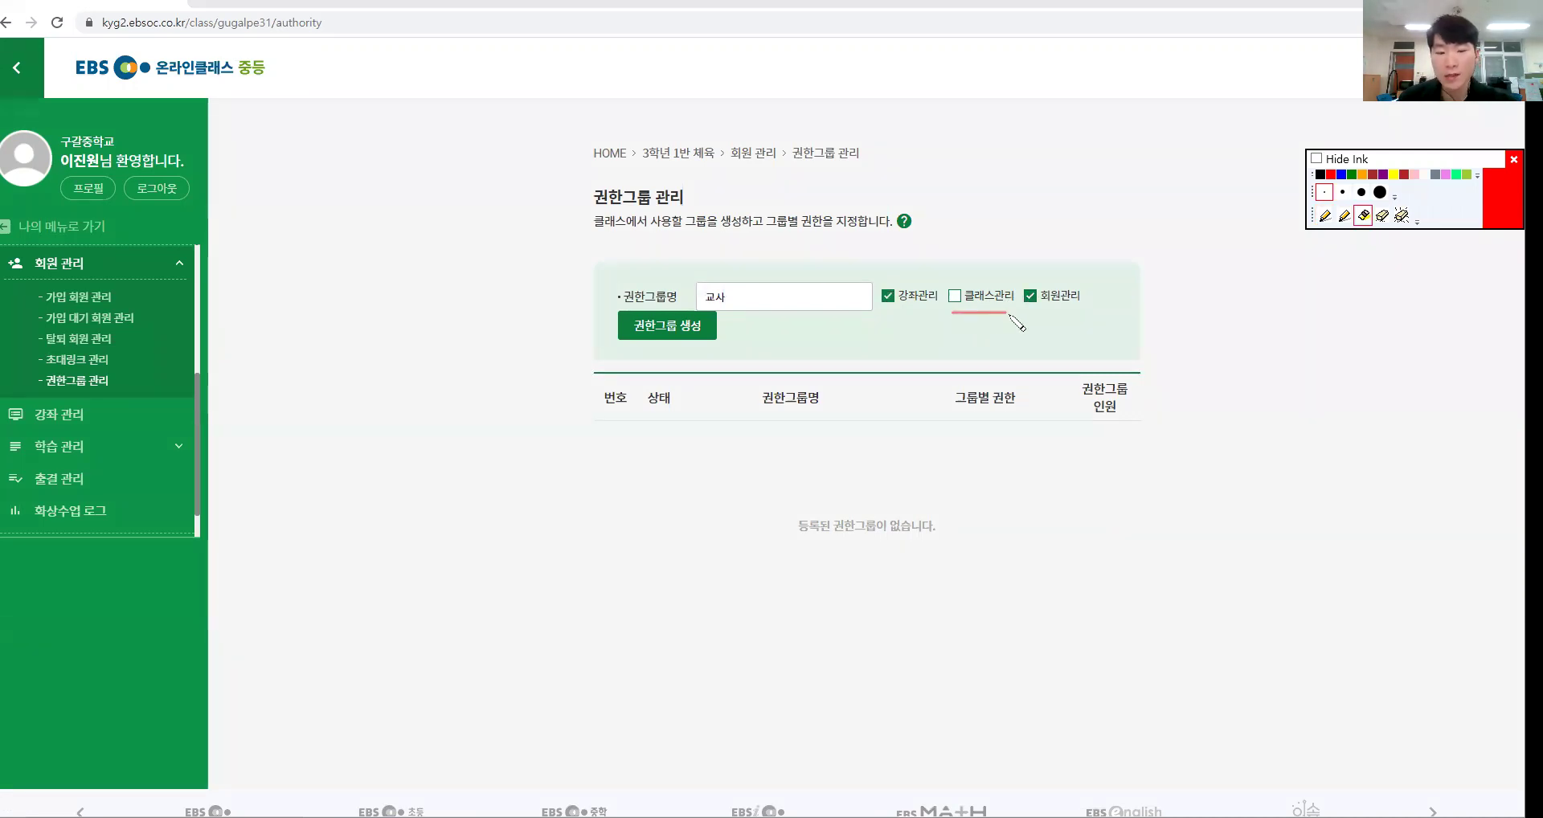
{"action": "key", "text": "p"}
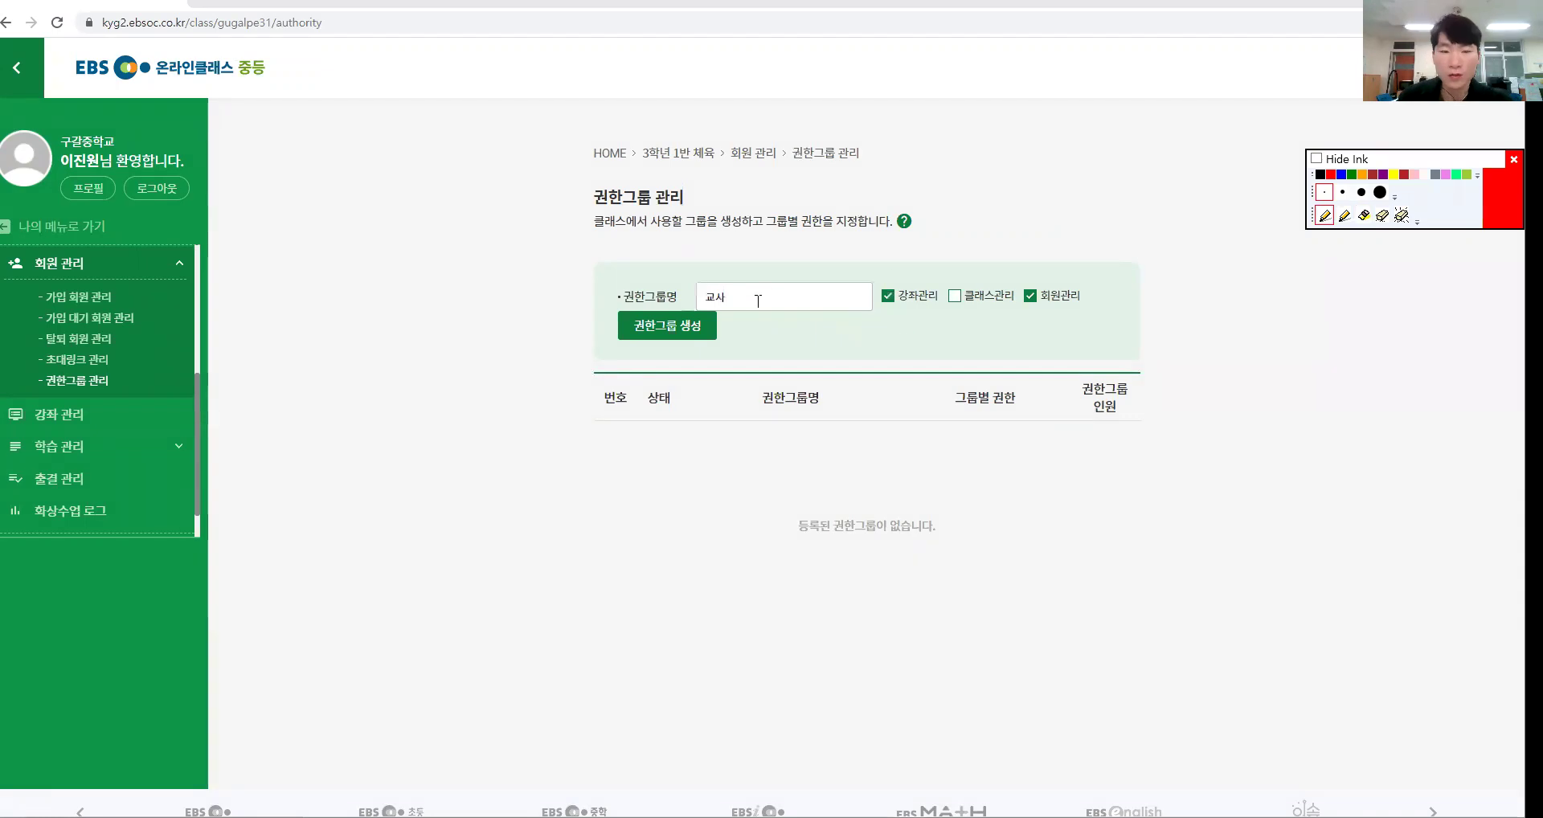
Mark the area beside 권한그룹 생성 in red, clear the ink, and create the 교사 permission group.
{"action": "key", "text": "ctrl+4"}
{"action": "mouse_move", "coordinate": [739, 352]}
{"action": "left_mouse_down"}
{"action": "mouse_move", "coordinate": [707, 287]}
{"action": "mouse_move", "coordinate": [744, 346]}
{"action": "left_mouse_up"}
{"action": "key", "text": "p"}
{"action": "left_click", "coordinate": [688, 340]}
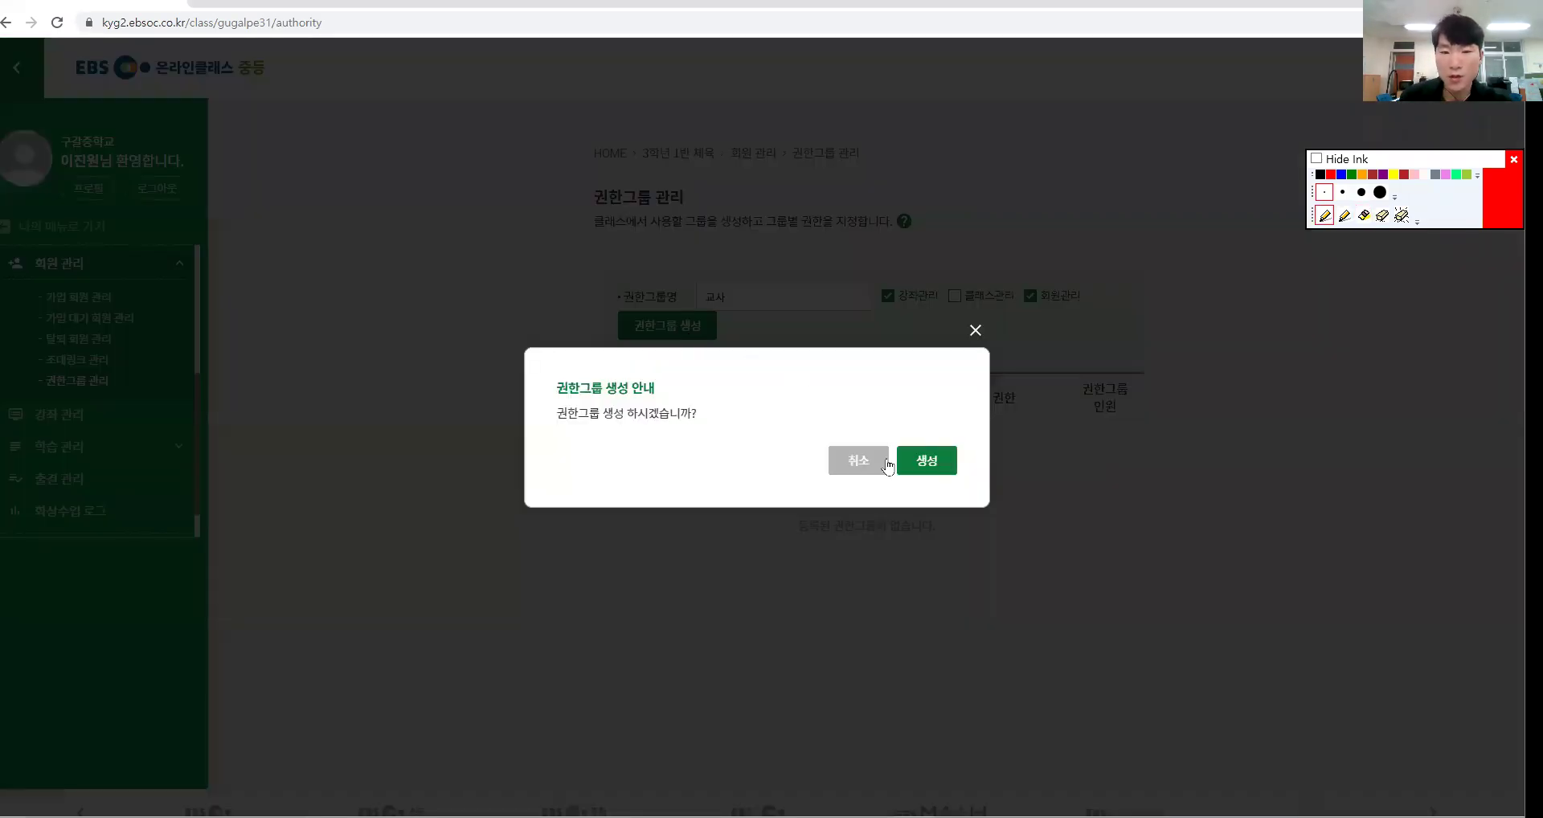
{"action": "left_click", "coordinate": [927, 460]}
Circle the new 교사 group in red, underline its row, and clear the ink.
{"action": "key", "text": "m"}
{"action": "left_click_drag", "start_coordinate": [719, 438], "coordinate": [828, 475]}
{"action": "mouse_move", "coordinate": [733, 409]}
{"action": "left_mouse_down"}
{"action": "mouse_move", "coordinate": [861, 469]}
{"action": "mouse_move", "coordinate": [808, 483]}
{"action": "mouse_move", "coordinate": [987, 476]}
{"action": "left_mouse_up"}
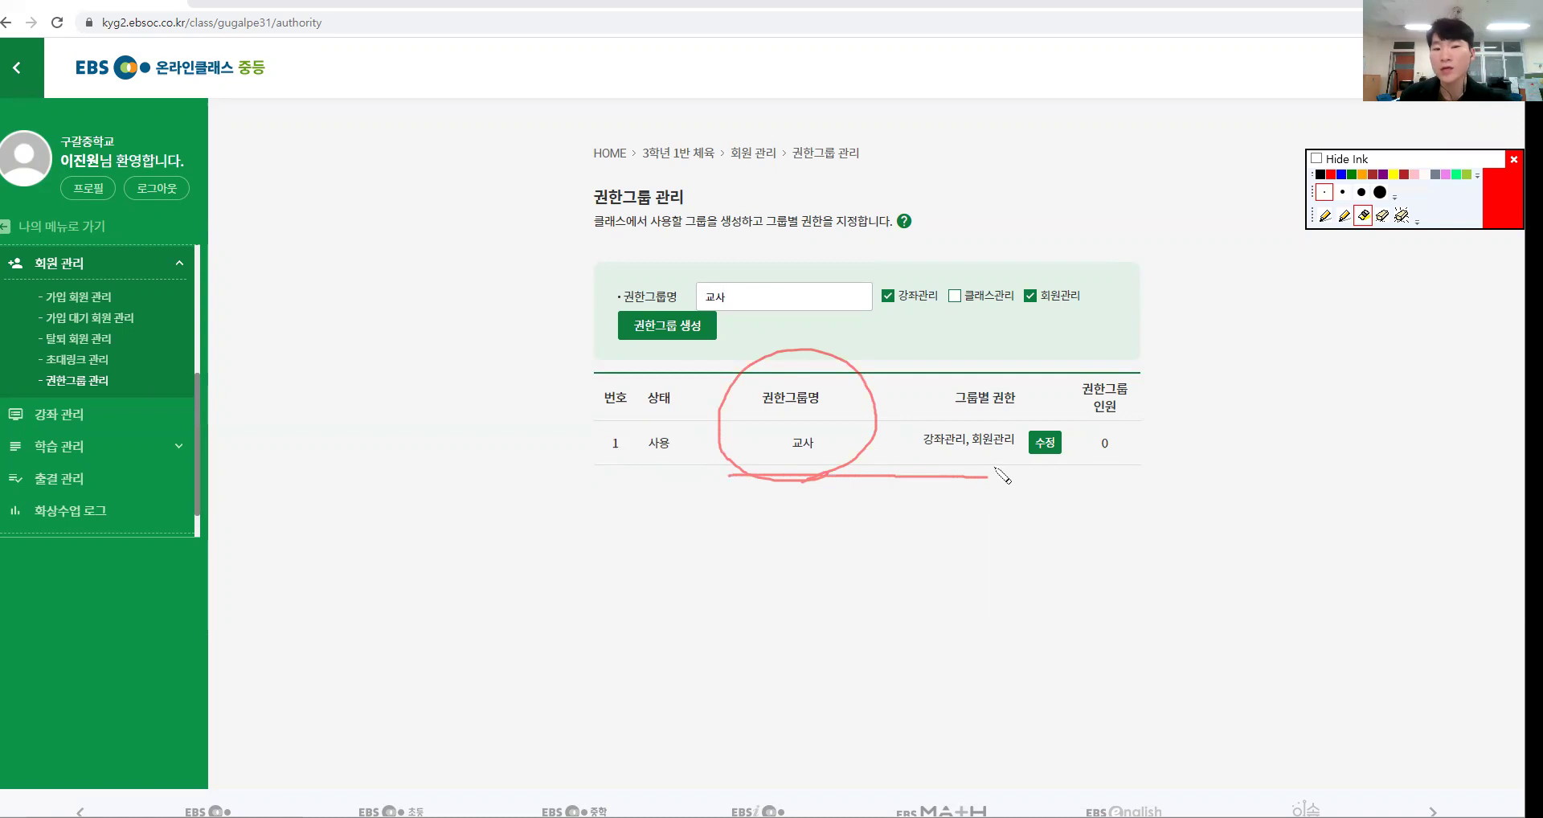
{"action": "left_click_drag", "start_coordinate": [740, 482], "coordinate": [859, 482]}
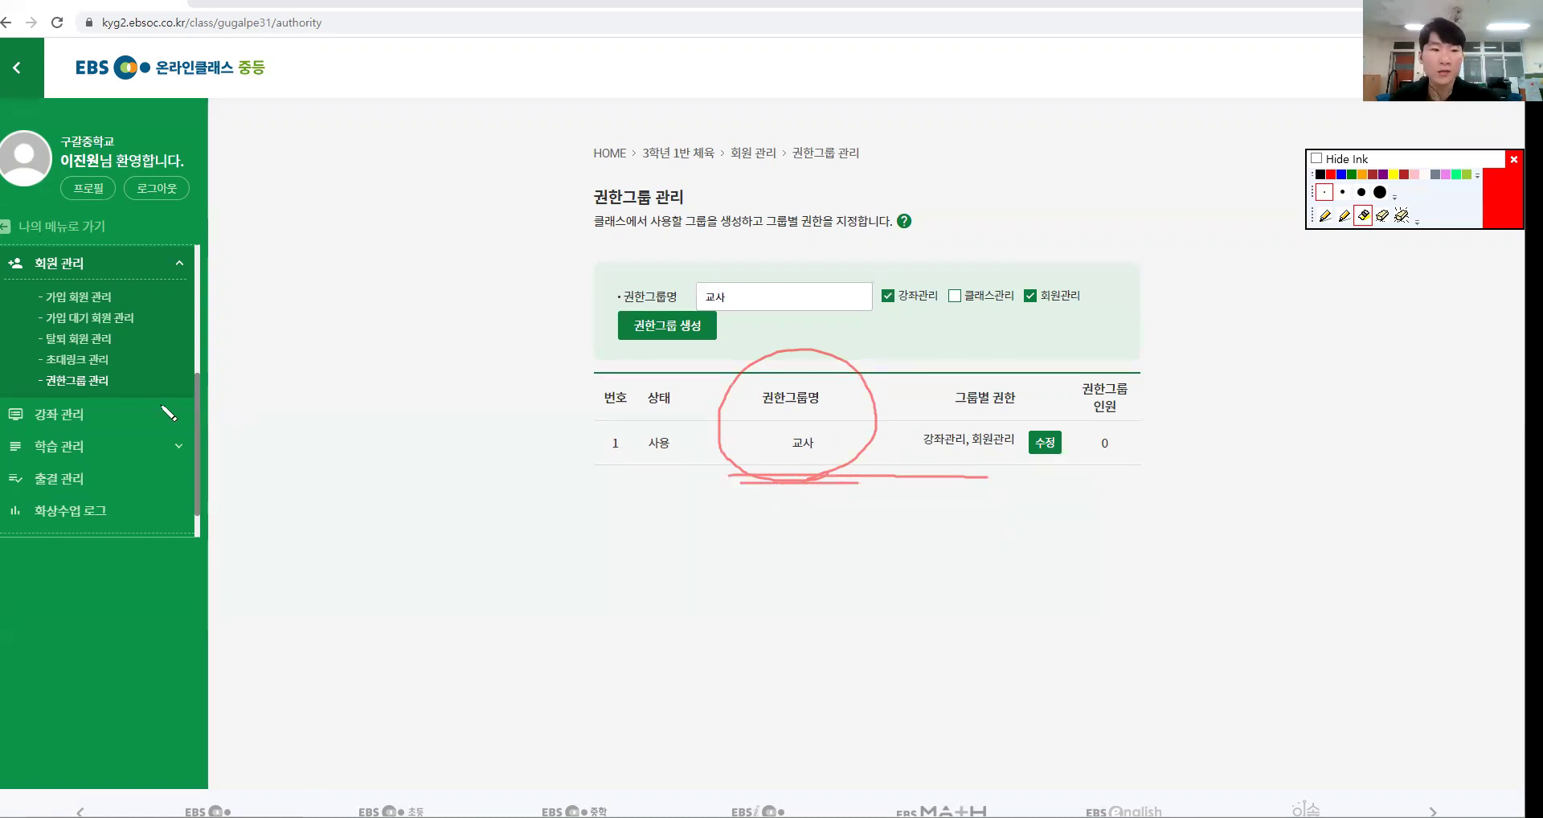
{"action": "key", "text": "ctrl+6"}
{"action": "key", "text": "ctrl+2"}
Draw a red arrow to 가입 회원 관리, clear the ink, and open that page to look over its member list.
{"action": "key", "text": "ctrl+4"}
{"action": "left_click_drag", "start_coordinate": [301, 302], "coordinate": [151, 292]}
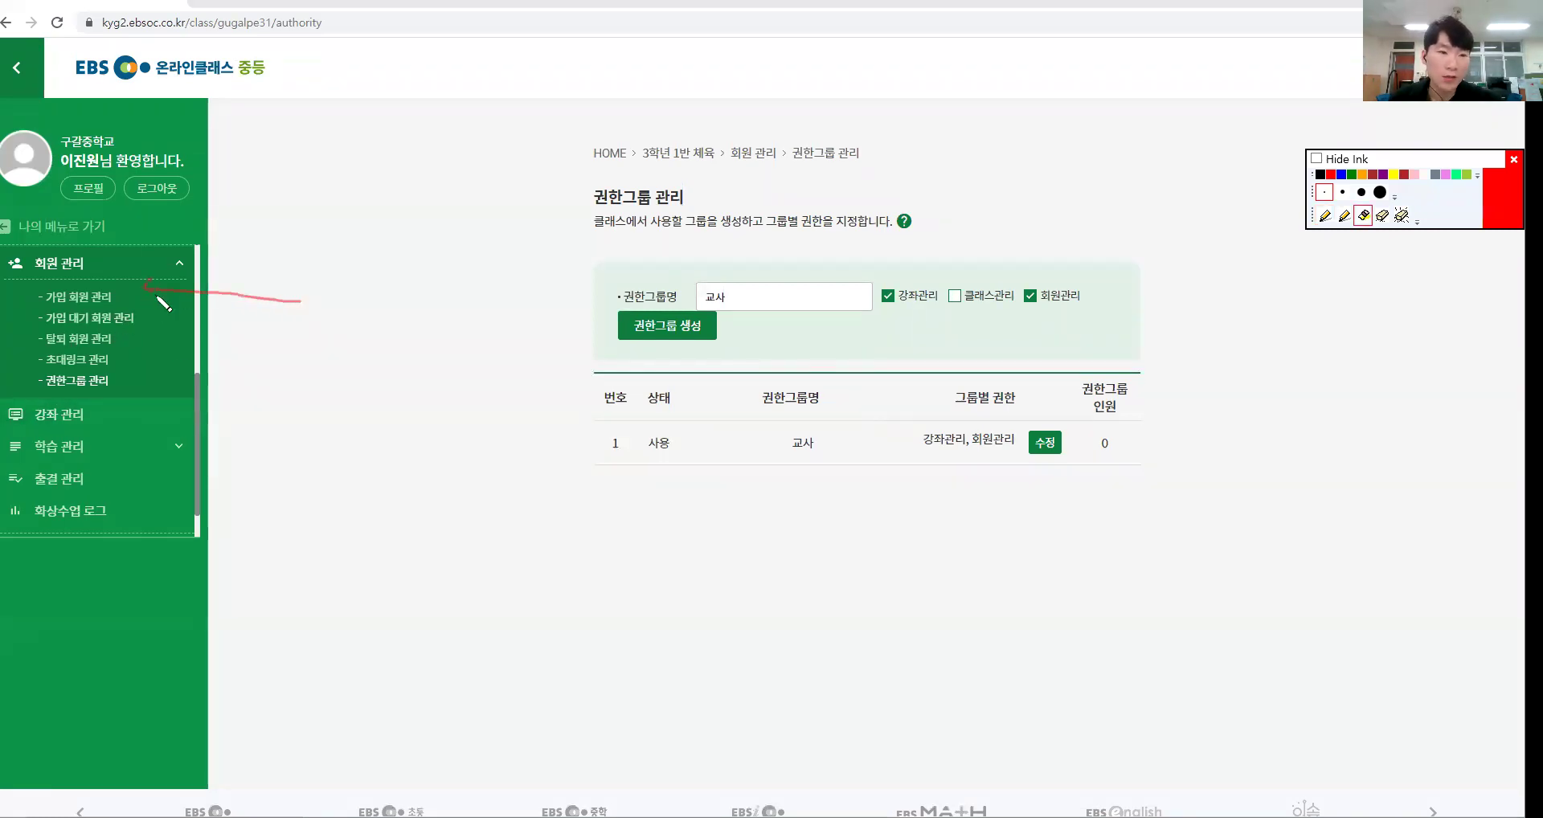
{"action": "key", "text": "Escape"}
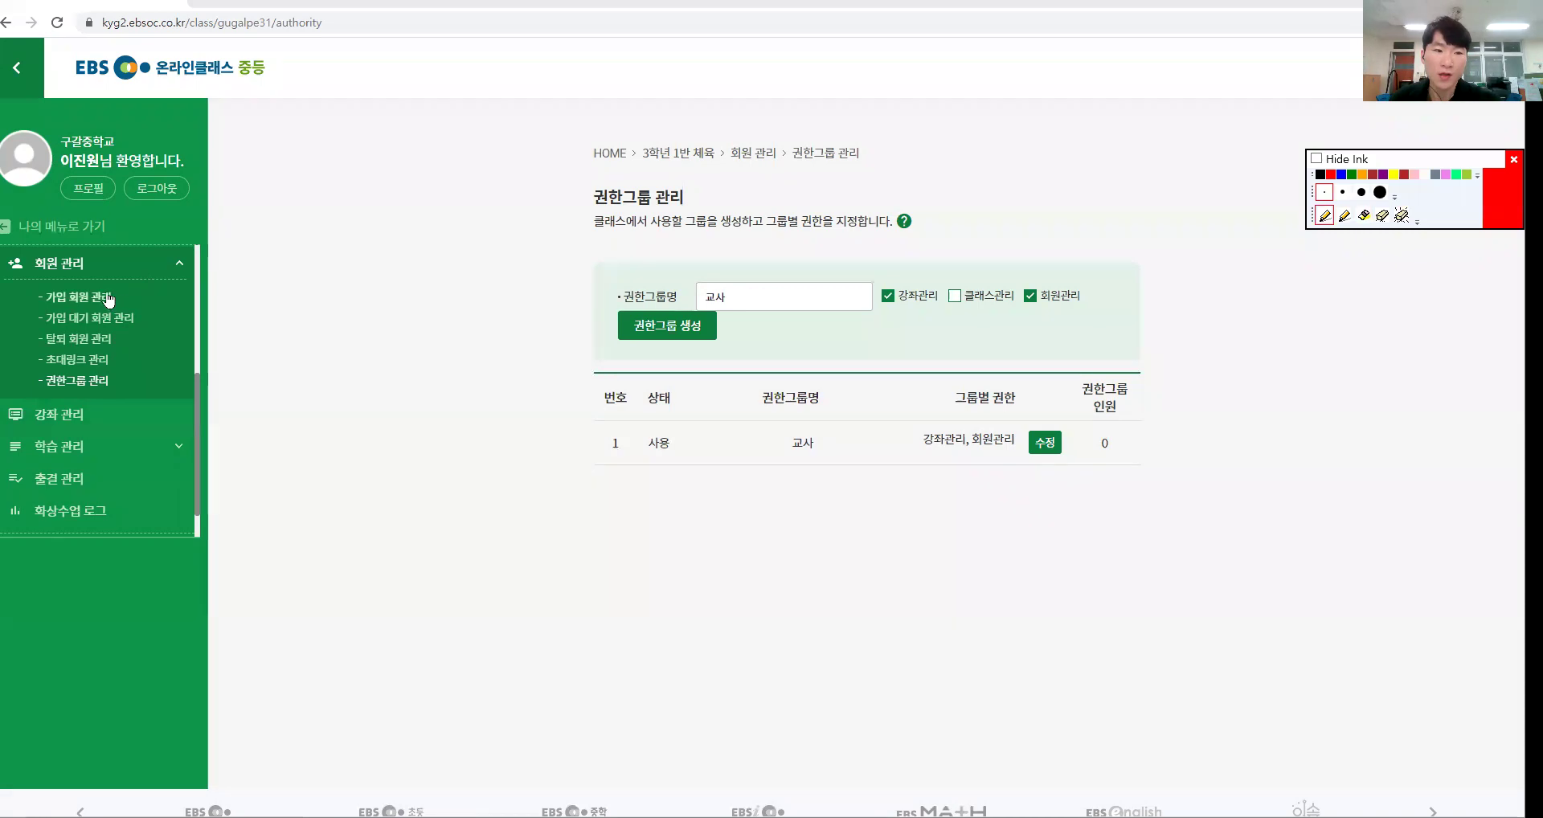
{"action": "left_click", "coordinate": [111, 297]}
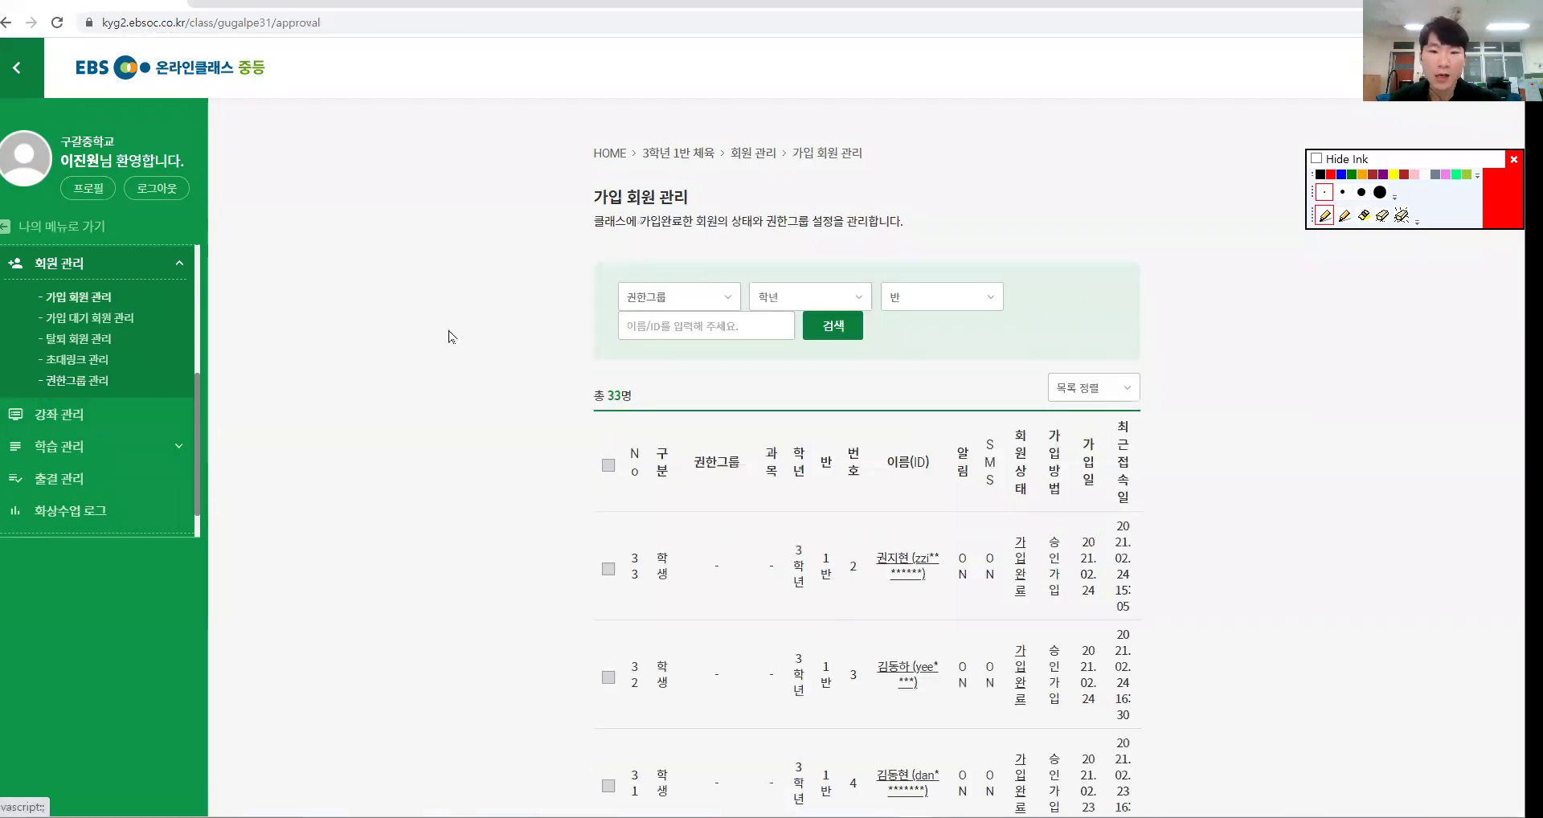
{"action": "scroll", "coordinate": [835, 492], "scroll_direction": "down", "scroll_amount": 1}
{"action": "scroll", "coordinate": [835, 490], "scroll_direction": "down", "scroll_amount": 8}
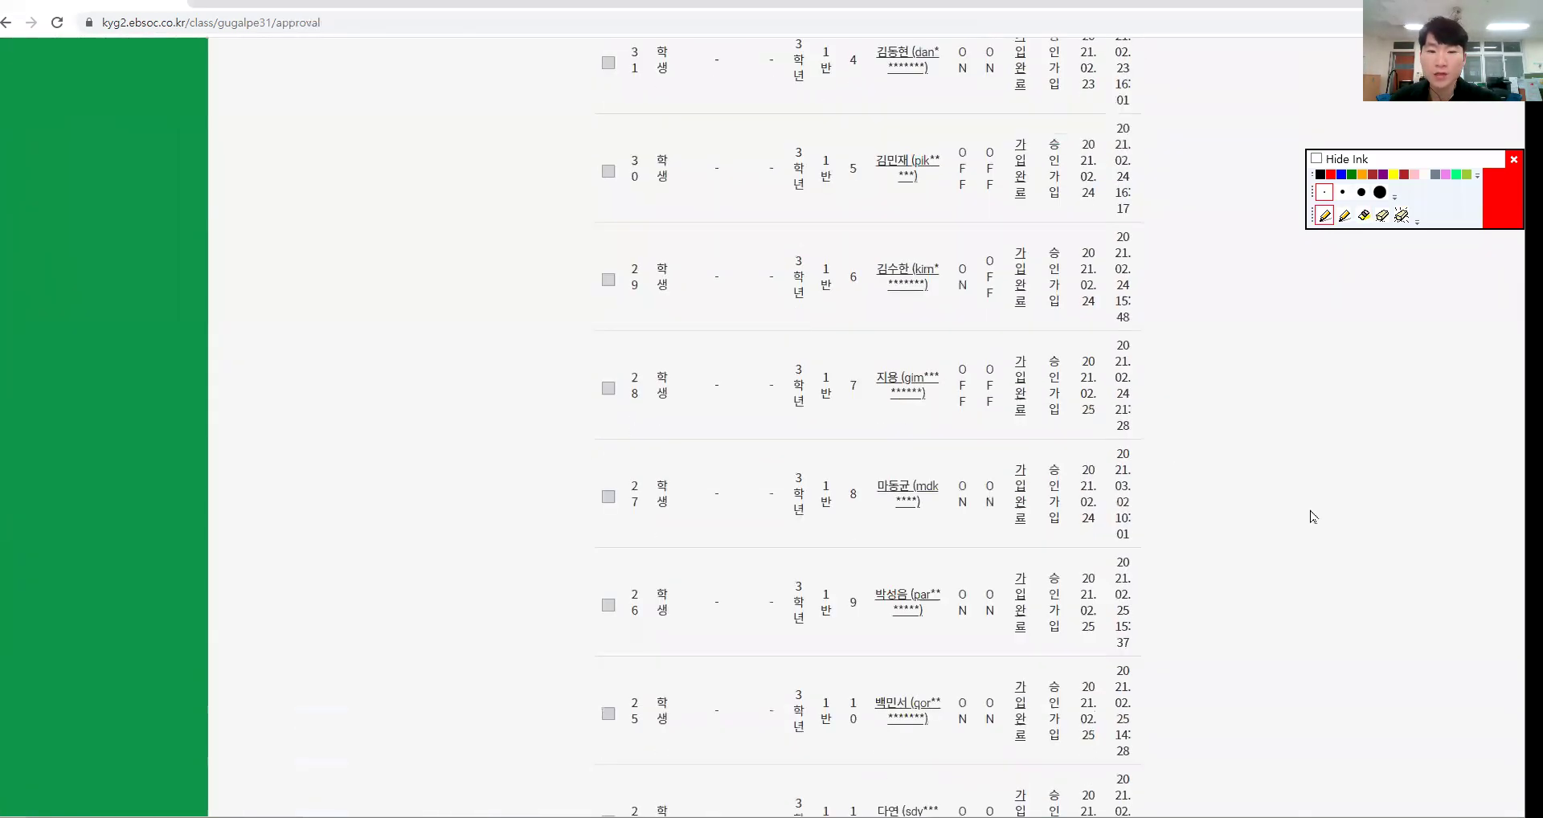
{"action": "scroll", "coordinate": [1310, 516], "scroll_direction": "up", "scroll_amount": 5}
Draw red marks on the 가입 회원 관리 page and clear the ink.
{"action": "key", "text": "ctrl+4"}
{"action": "mouse_move", "coordinate": [689, 278]}
{"action": "left_mouse_down"}
{"action": "mouse_move", "coordinate": [625, 265]}
{"action": "mouse_move", "coordinate": [689, 270]}
{"action": "left_mouse_up"}
{"action": "mouse_move", "coordinate": [687, 341]}
{"action": "left_mouse_down"}
{"action": "mouse_move", "coordinate": [635, 389]}
{"action": "mouse_move", "coordinate": [693, 364]}
{"action": "left_mouse_up"}
{"action": "key", "text": "ctrl+6"}
{"action": "key", "text": "ctrl+2"}
Load more members at the end of the list, mark the member checkboxes in red, and clear the ink.
{"action": "scroll", "coordinate": [686, 406], "scroll_direction": "down", "scroll_amount": 16}
{"action": "scroll", "coordinate": [694, 429], "scroll_direction": "down", "scroll_amount": 2}
{"action": "left_click", "coordinate": [866, 457]}
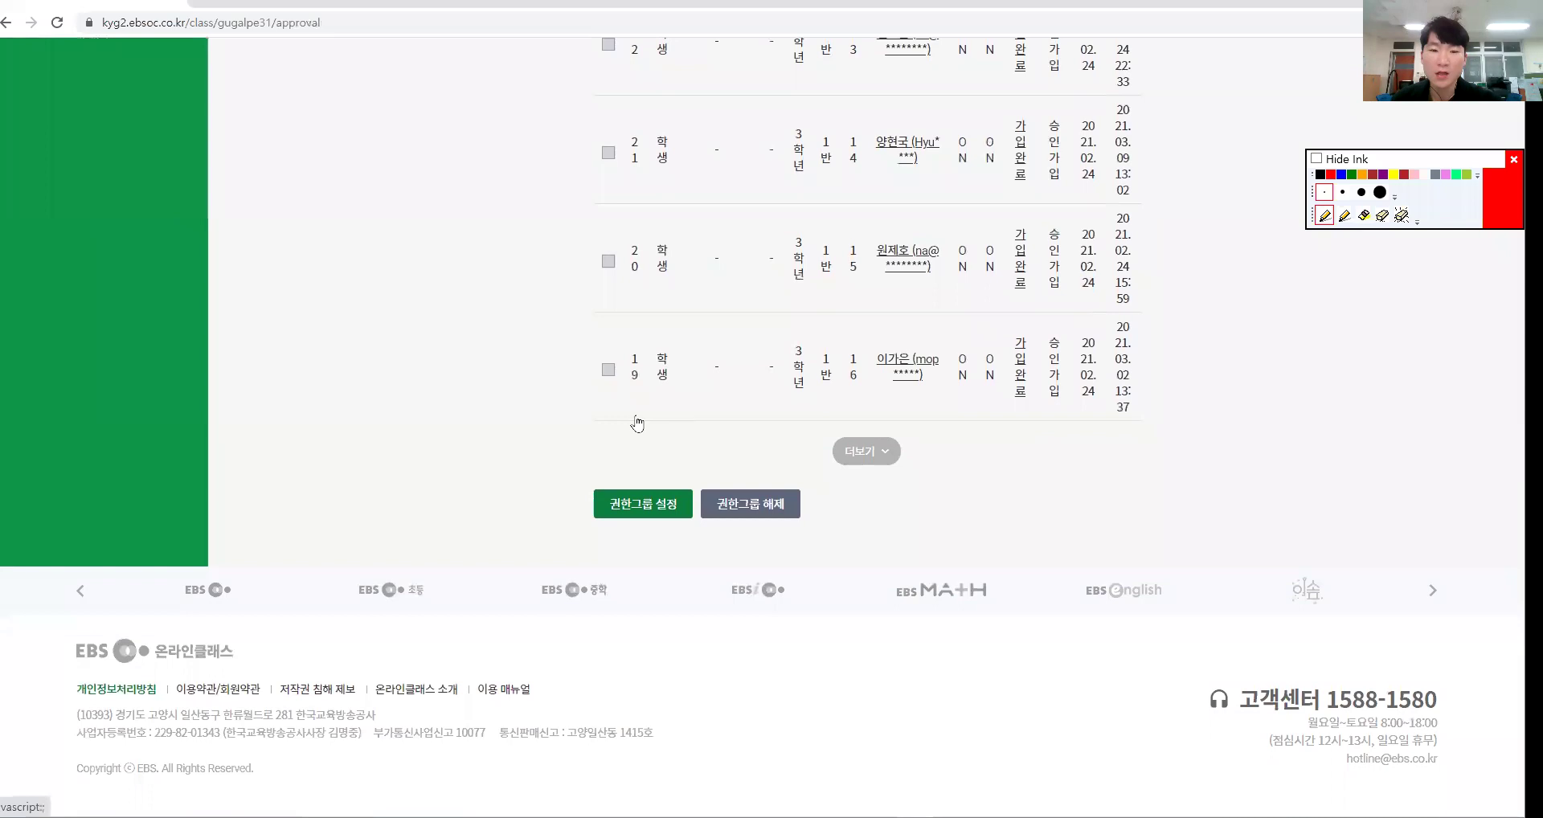
{"action": "scroll", "coordinate": [655, 416], "scroll_direction": "up", "scroll_amount": 5}
{"action": "scroll", "coordinate": [653, 372], "scroll_direction": "up", "scroll_amount": 2}
{"action": "key", "text": "ctrl+4"}
{"action": "mouse_move", "coordinate": [600, 345]}
{"action": "left_mouse_down"}
{"action": "mouse_move", "coordinate": [616, 367]}
{"action": "mouse_move", "coordinate": [625, 338]}
{"action": "mouse_move", "coordinate": [595, 368]}
{"action": "mouse_move", "coordinate": [595, 338]}
{"action": "left_mouse_up"}
{"action": "key", "text": "ctrl+6"}
{"action": "key", "text": "ctrl+2"}
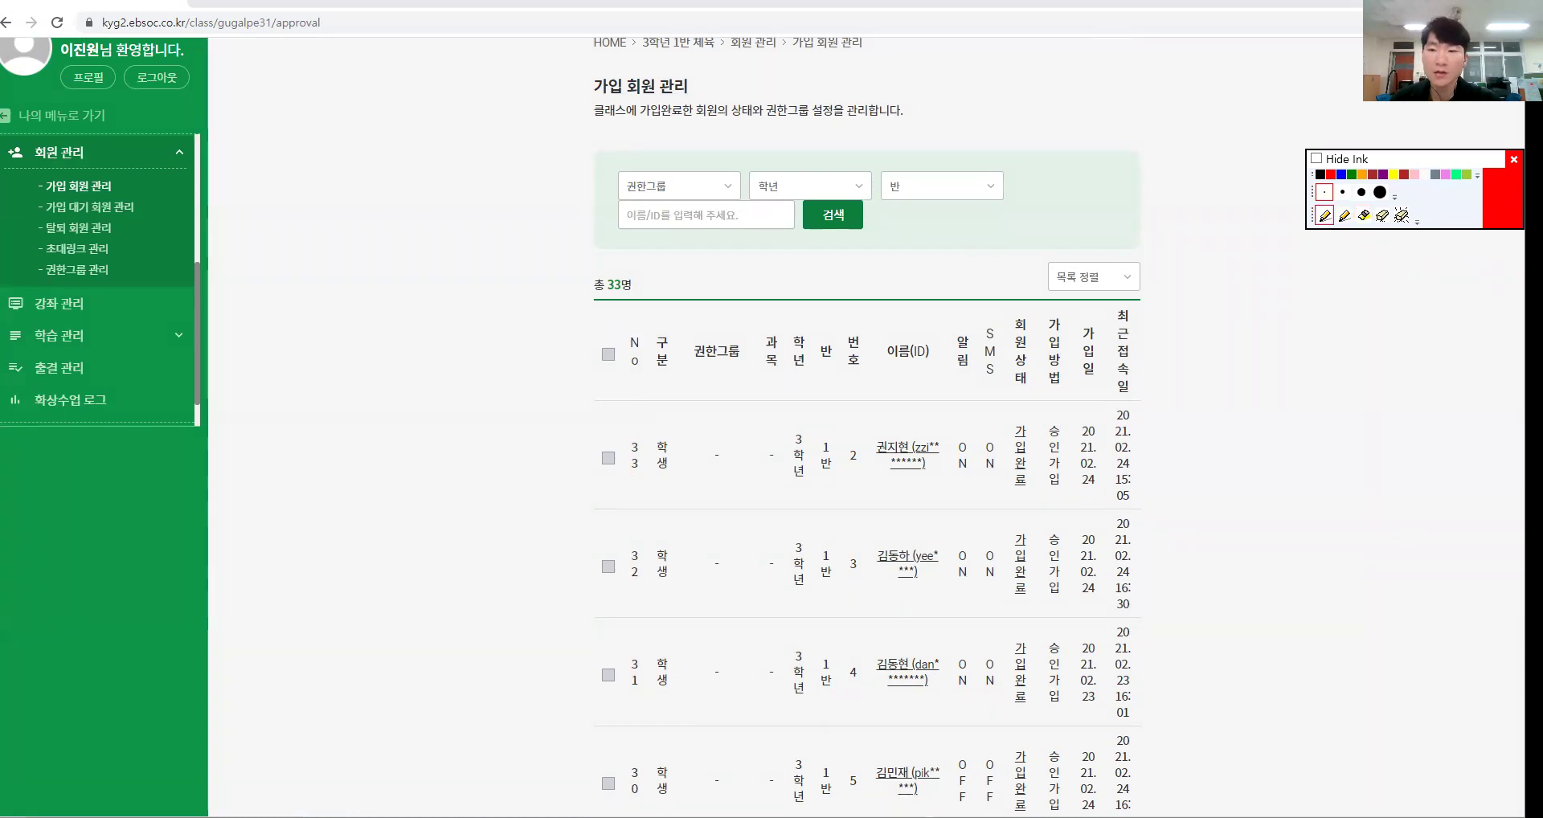
Tick the last listed member's checkbox in red ink, circle 권한그룹 설정, draw an arrow to it, and clear the ink.
{"action": "scroll", "coordinate": [894, 400], "scroll_direction": "down", "scroll_amount": 20}
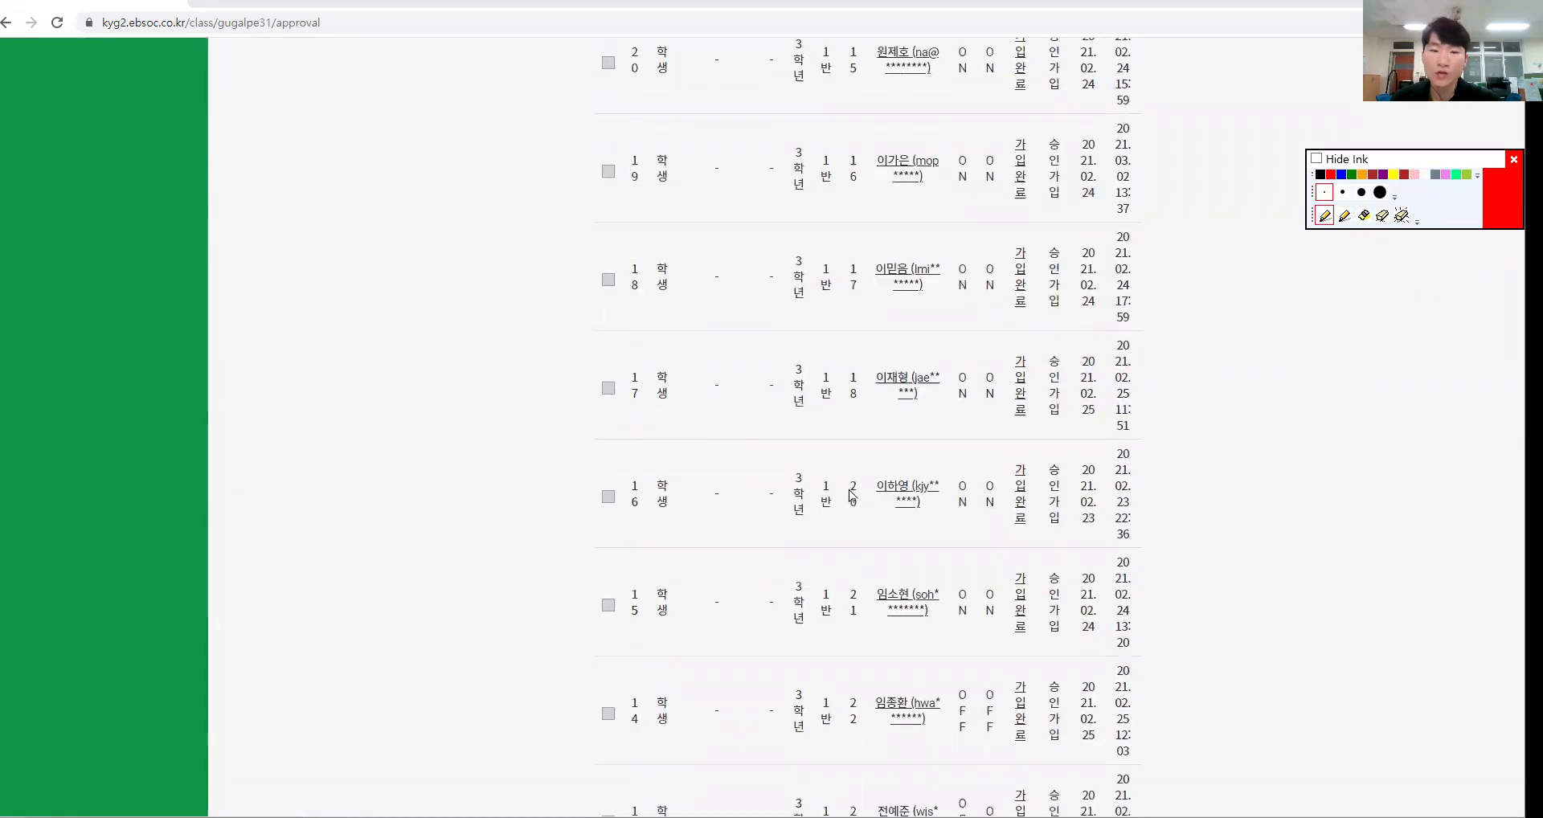
{"action": "key", "text": "ctrl+shift+4"}
{"action": "mouse_move", "coordinate": [664, 542]}
{"action": "left_mouse_down"}
{"action": "mouse_move", "coordinate": [595, 544]}
{"action": "mouse_move", "coordinate": [647, 430]}
{"action": "mouse_move", "coordinate": [694, 540]}
{"action": "mouse_move", "coordinate": [660, 558]}
{"action": "left_mouse_up"}
{"action": "mouse_move", "coordinate": [591, 356]}
{"action": "left_mouse_down"}
{"action": "mouse_move", "coordinate": [628, 338]}
{"action": "mouse_move", "coordinate": [680, 489]}
{"action": "mouse_move", "coordinate": [667, 484]}
{"action": "left_mouse_up"}
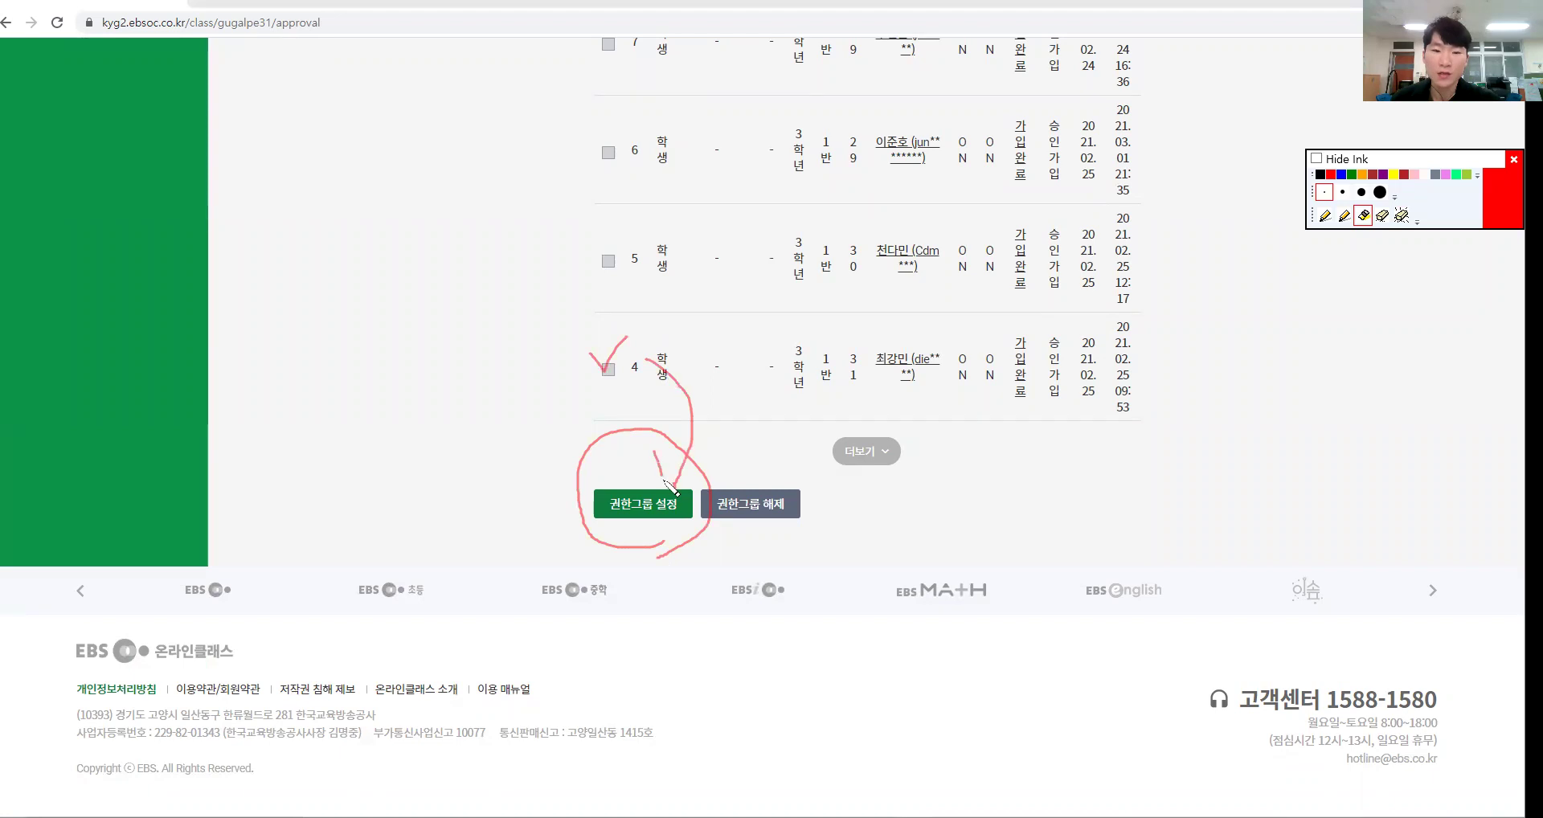
{"action": "key", "text": "Escape"}
Open the 권한 그룹 설정 dialog, mark its group selection in red, and clear the ink.
{"action": "left_click", "coordinate": [657, 509]}
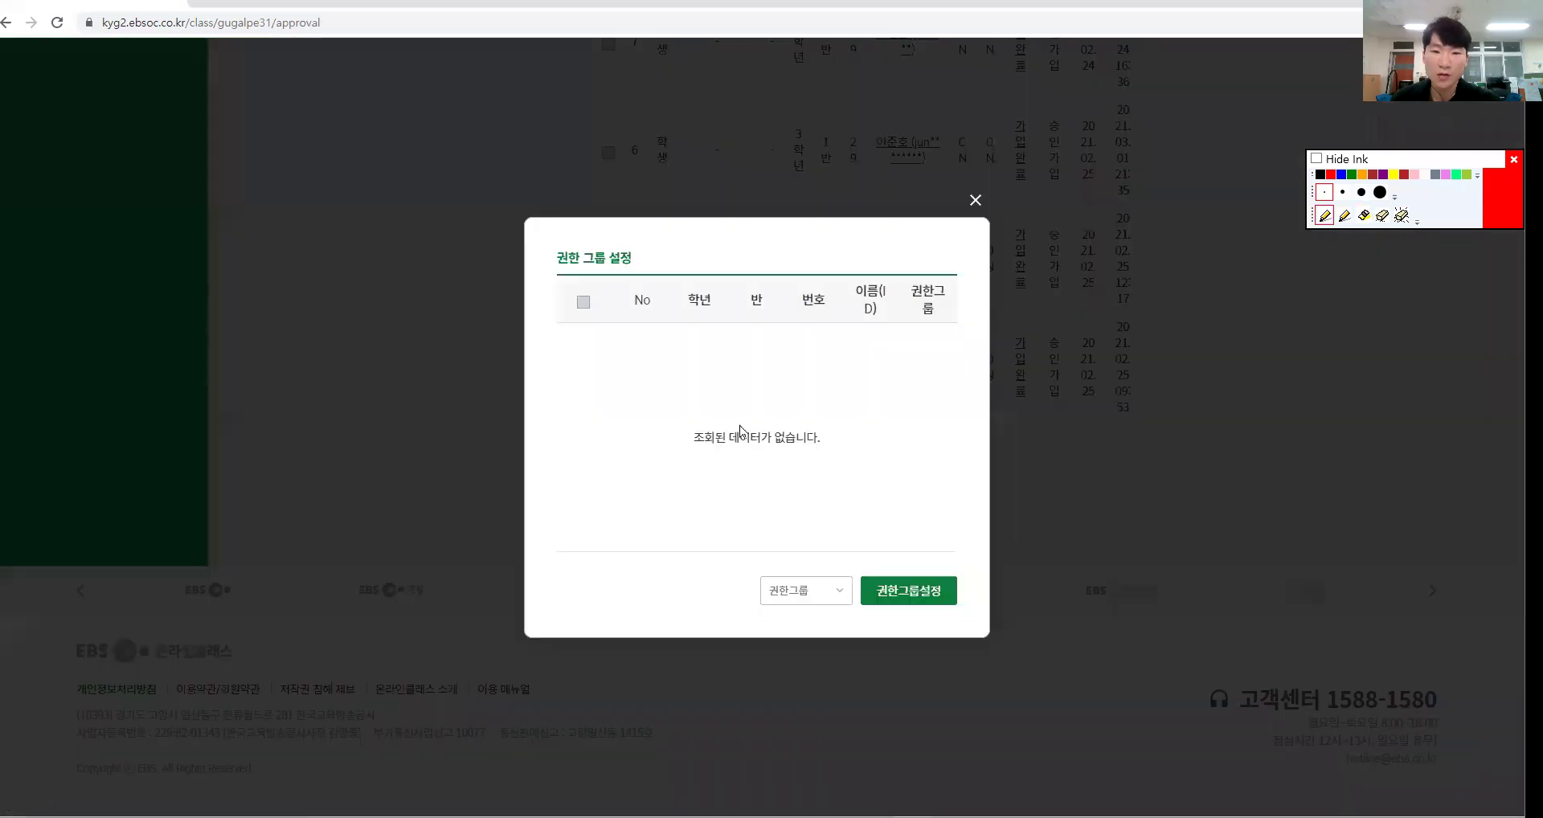
{"action": "left_click", "coordinate": [824, 594]}
{"action": "mouse_move", "coordinate": [829, 651]}
{"action": "left_mouse_down"}
{"action": "mouse_move", "coordinate": [803, 553]}
{"action": "mouse_move", "coordinate": [839, 595]}
{"action": "left_mouse_up"}
{"action": "key", "text": "Escape"}
Choose 교사 as the permission group, try to apply it, and close the 권한 그룹 설정 dialog.
{"action": "left_click", "coordinate": [828, 601]}
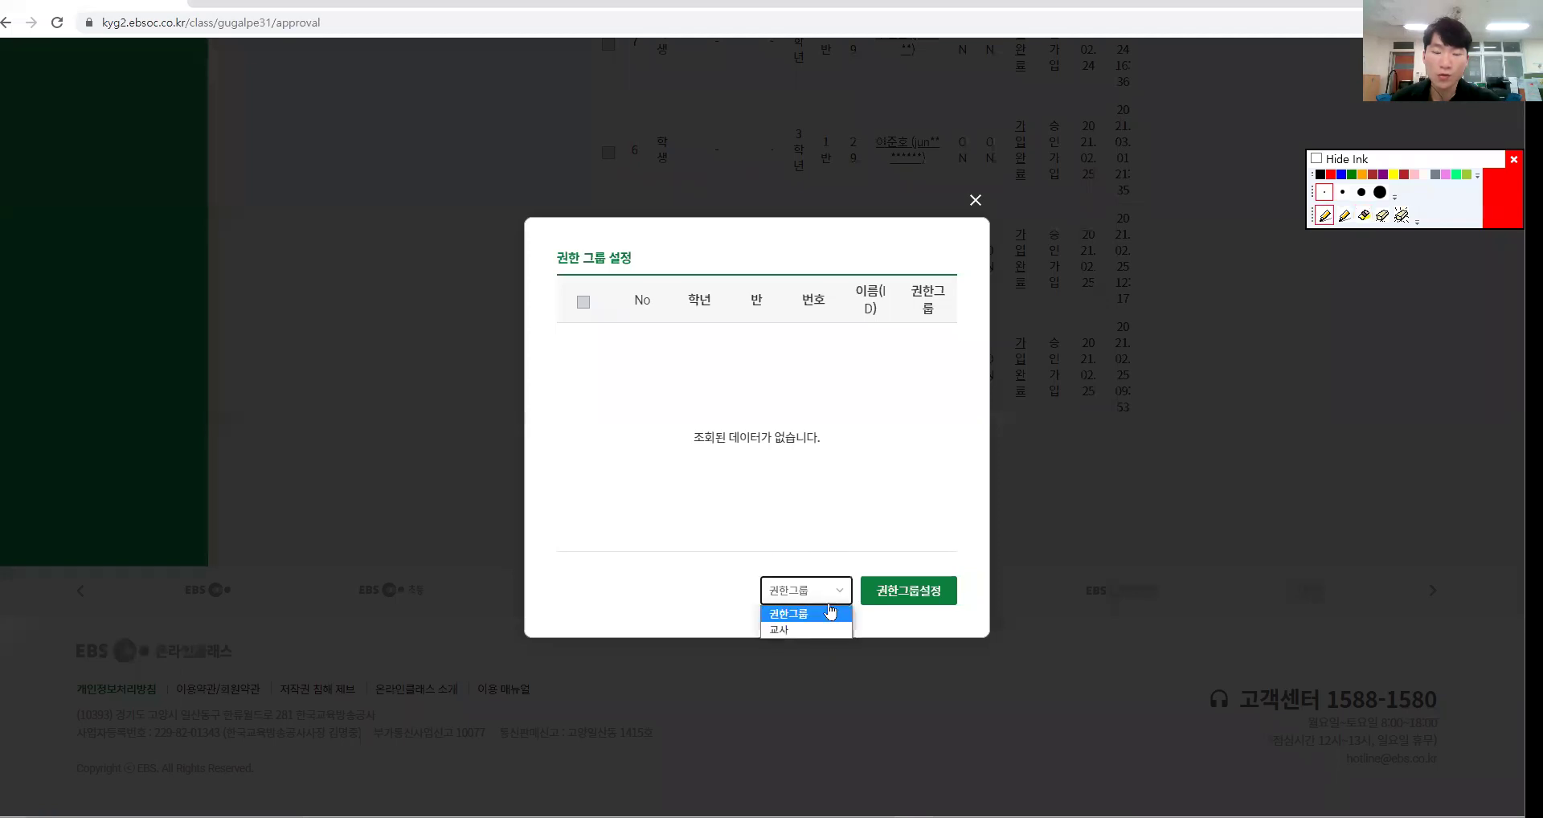
{"action": "left_click", "coordinate": [819, 630]}
{"action": "left_click", "coordinate": [883, 595]}
{"action": "left_click", "coordinate": [928, 474]}
{"action": "left_click", "coordinate": [975, 201]}
{"action": "scroll", "coordinate": [141, 464], "scroll_direction": "up", "scroll_amount": 8}
{"action": "scroll", "coordinate": [142, 456], "scroll_direction": "up", "scroll_amount": 20}
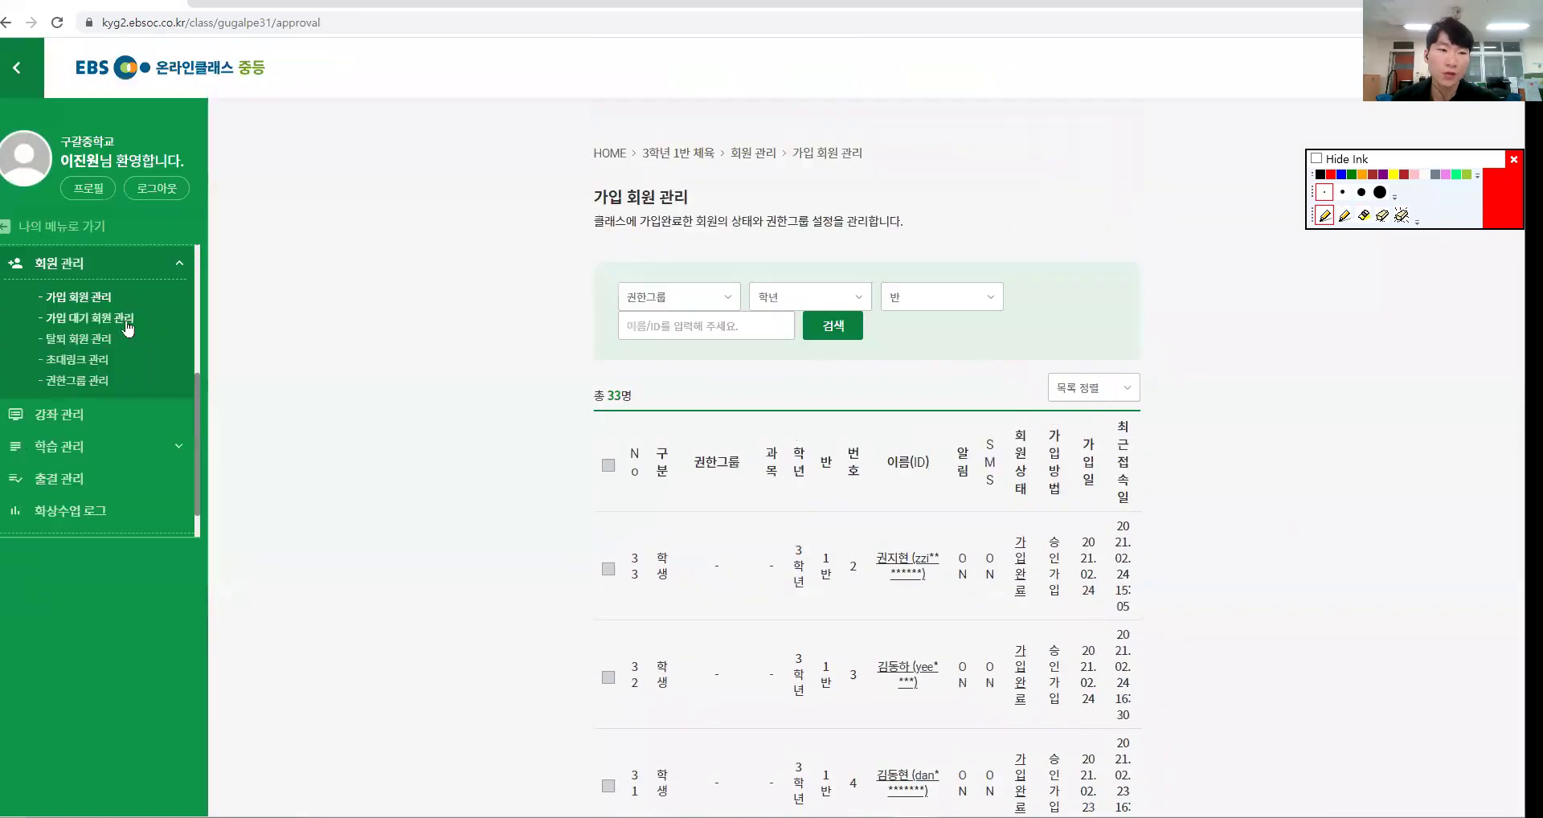
Open 강좌 관리, circle its title, mark the course adding and 학습관리 parts of the description in red, and clear the ink.
{"action": "left_click", "coordinate": [115, 413]}
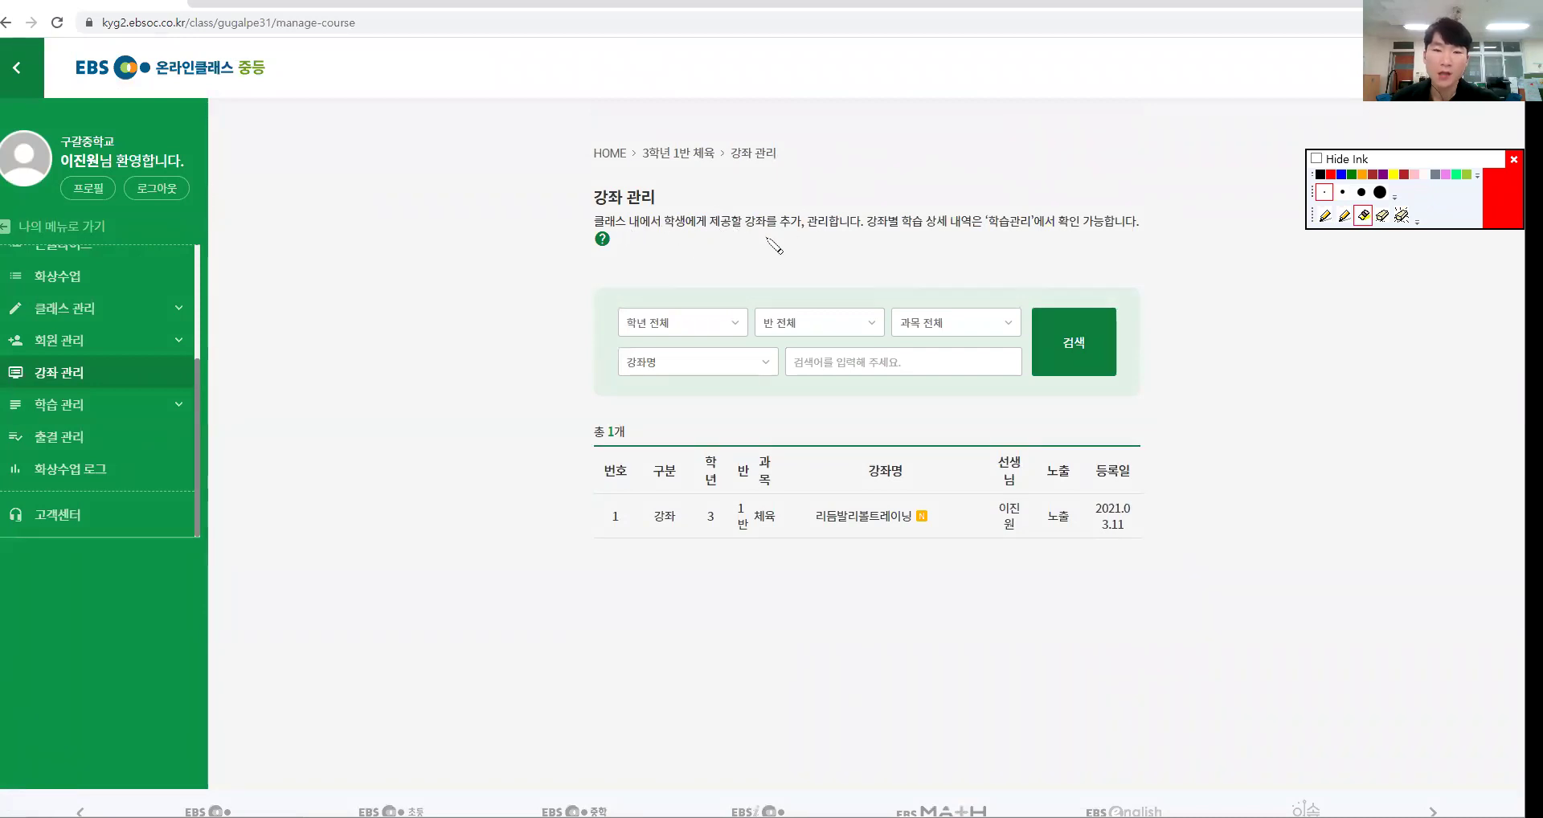
{"action": "left_click_drag", "start_coordinate": [733, 233], "coordinate": [845, 234]}
{"action": "left_click_drag", "start_coordinate": [922, 167], "coordinate": [875, 260]}
{"action": "left_click_drag", "start_coordinate": [573, 207], "coordinate": [689, 234]}
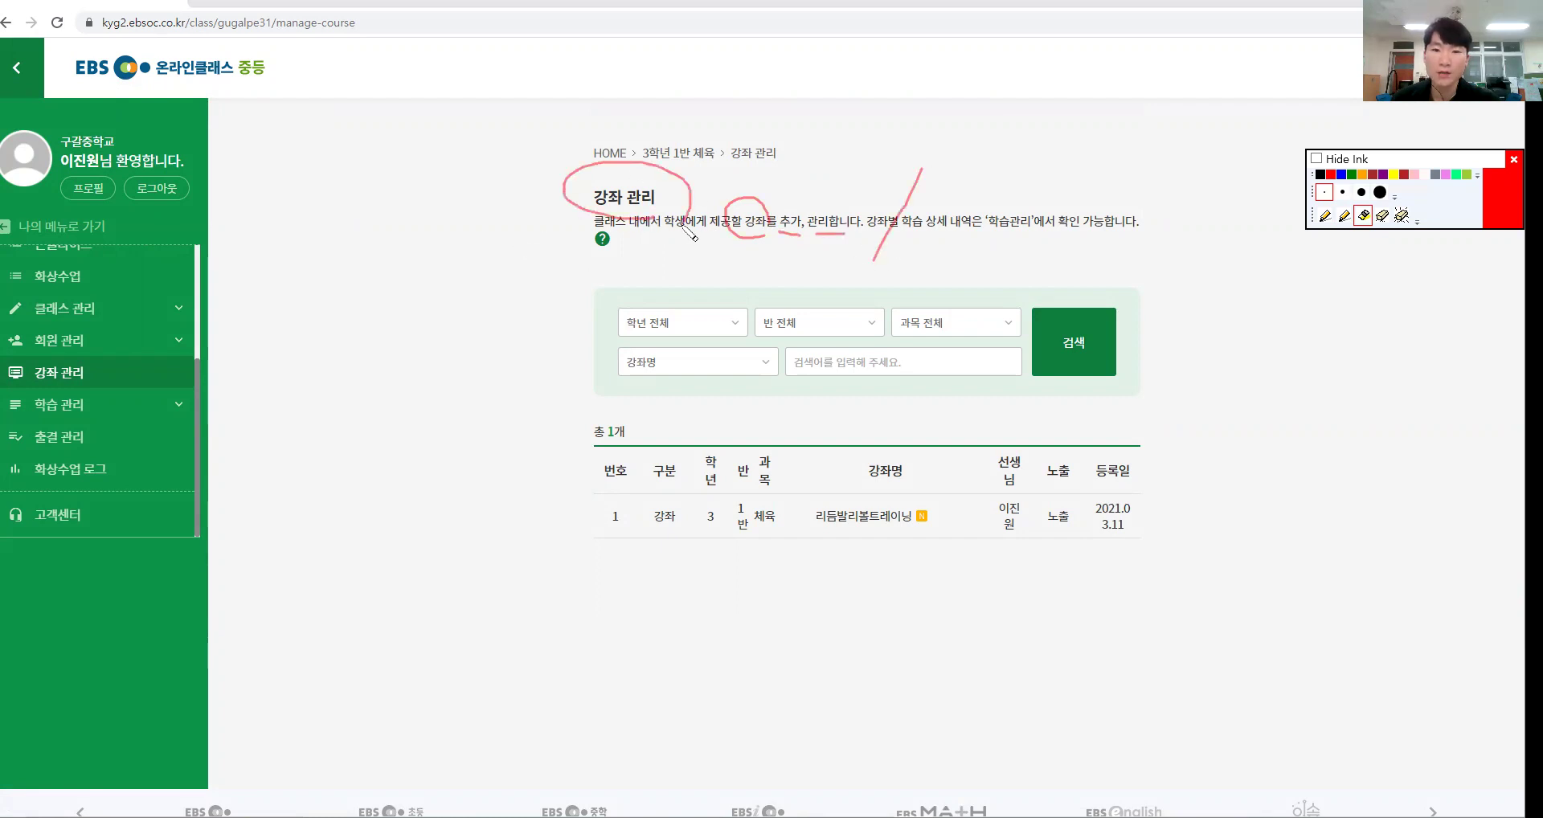
{"action": "mouse_move", "coordinate": [918, 237]}
{"action": "left_mouse_down"}
{"action": "mouse_move", "coordinate": [1036, 238]}
{"action": "mouse_move", "coordinate": [1035, 170]}
{"action": "left_mouse_up"}
{"action": "mouse_move", "coordinate": [989, 240]}
{"action": "left_mouse_down"}
{"action": "mouse_move", "coordinate": [1014, 189]}
{"action": "mouse_move", "coordinate": [1024, 234]}
{"action": "left_mouse_up"}
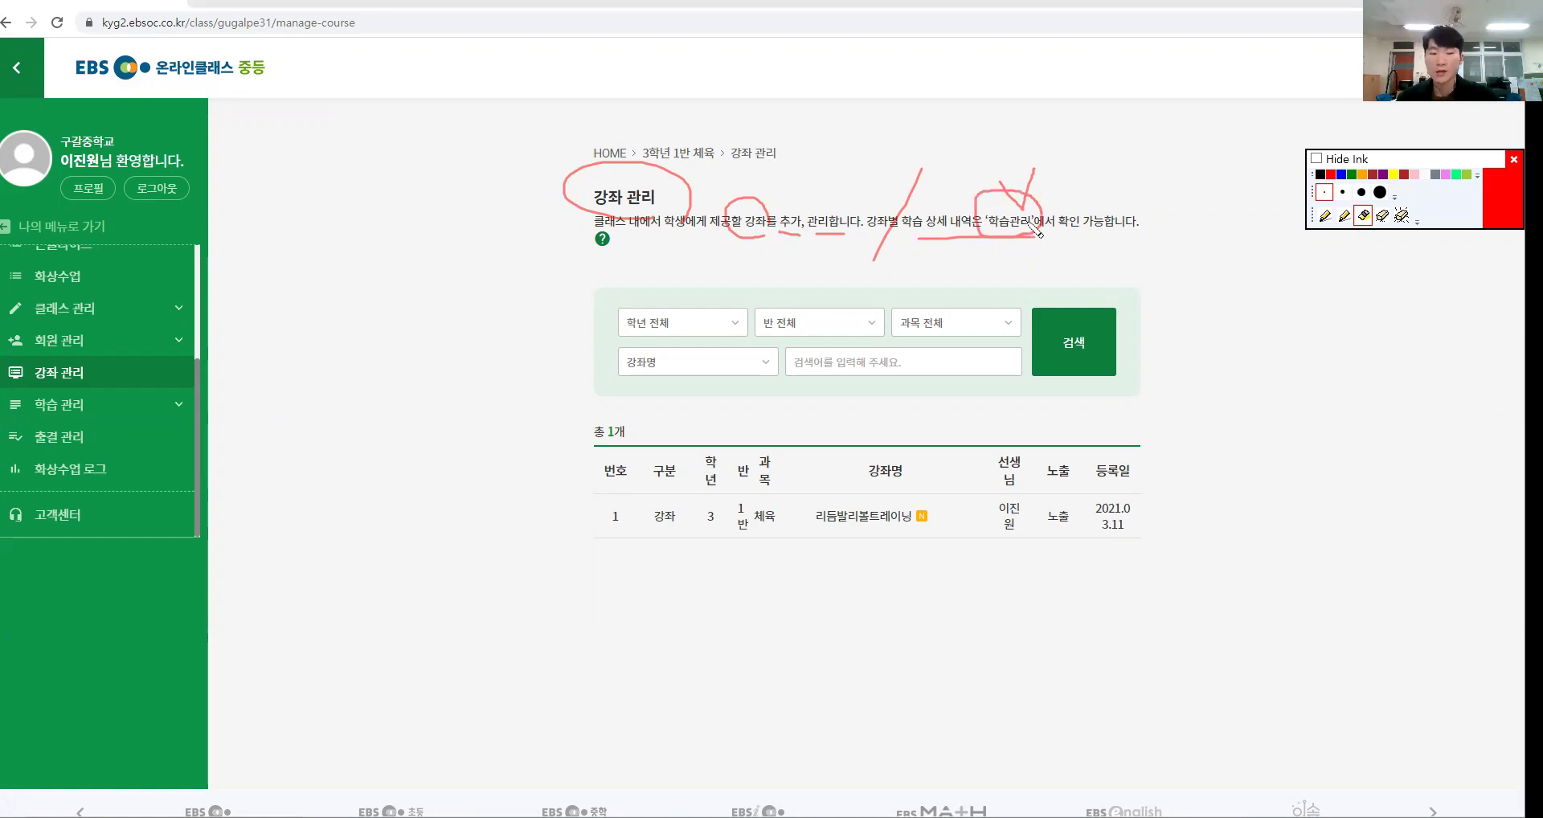
{"action": "key", "text": "e"}
Draw a red arrow from the description down to the course list, mark the listed course, and clear the ink.
{"action": "mouse_move", "coordinate": [1126, 211]}
{"action": "left_mouse_down"}
{"action": "mouse_move", "coordinate": [1197, 325]}
{"action": "mouse_move", "coordinate": [1159, 478]}
{"action": "left_mouse_up"}
{"action": "left_click_drag", "start_coordinate": [1142, 419], "coordinate": [1200, 459]}
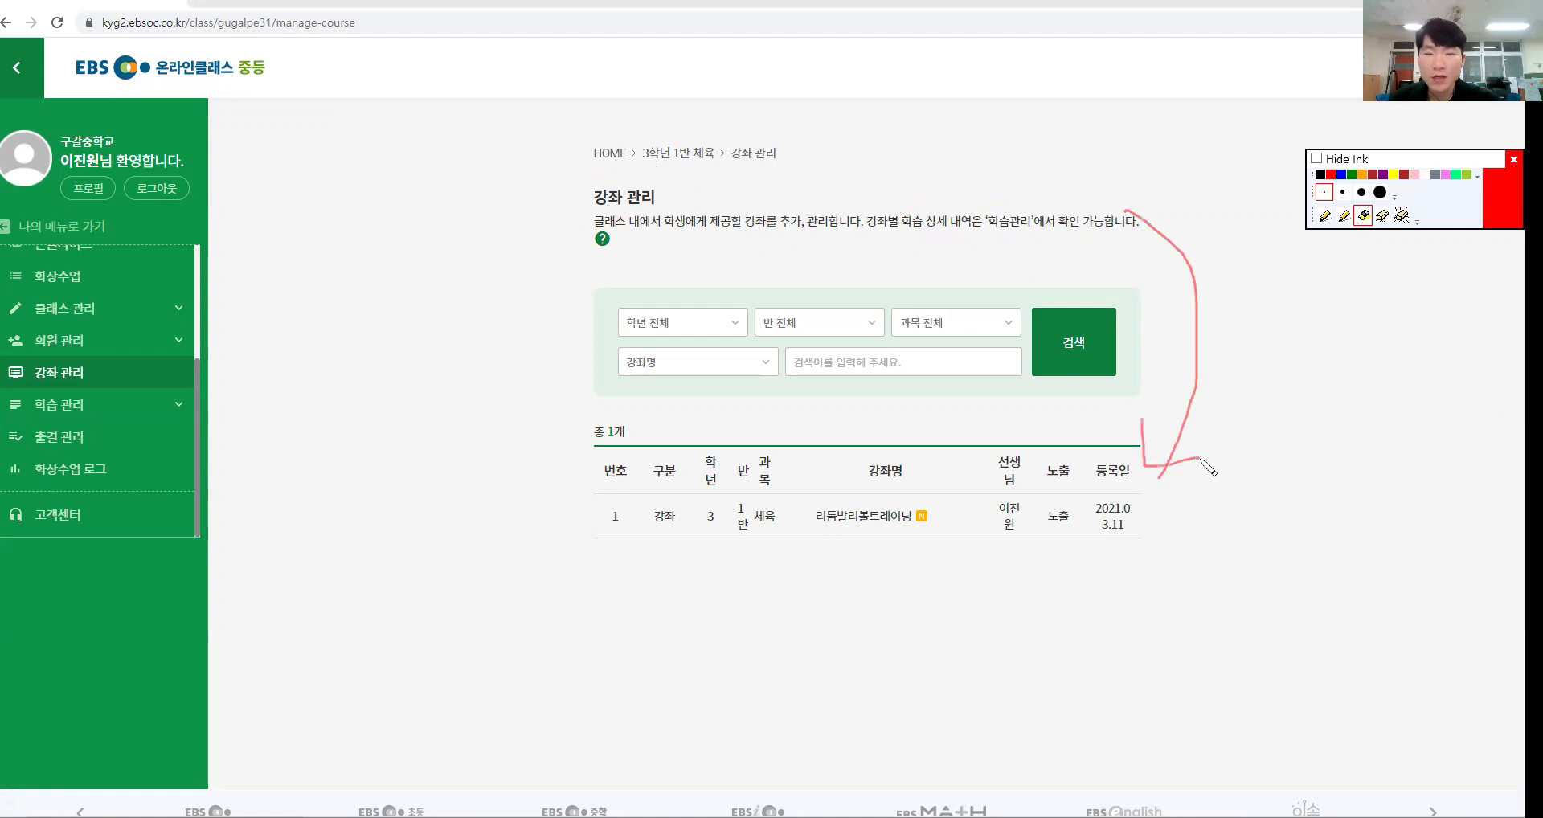
{"action": "key", "text": "Delete"}
{"action": "mouse_move", "coordinate": [804, 562]}
{"action": "left_mouse_down"}
{"action": "mouse_move", "coordinate": [618, 552]}
{"action": "mouse_move", "coordinate": [1206, 482]}
{"action": "mouse_move", "coordinate": [977, 572]}
{"action": "left_mouse_up"}
{"action": "key", "text": "Delete"}
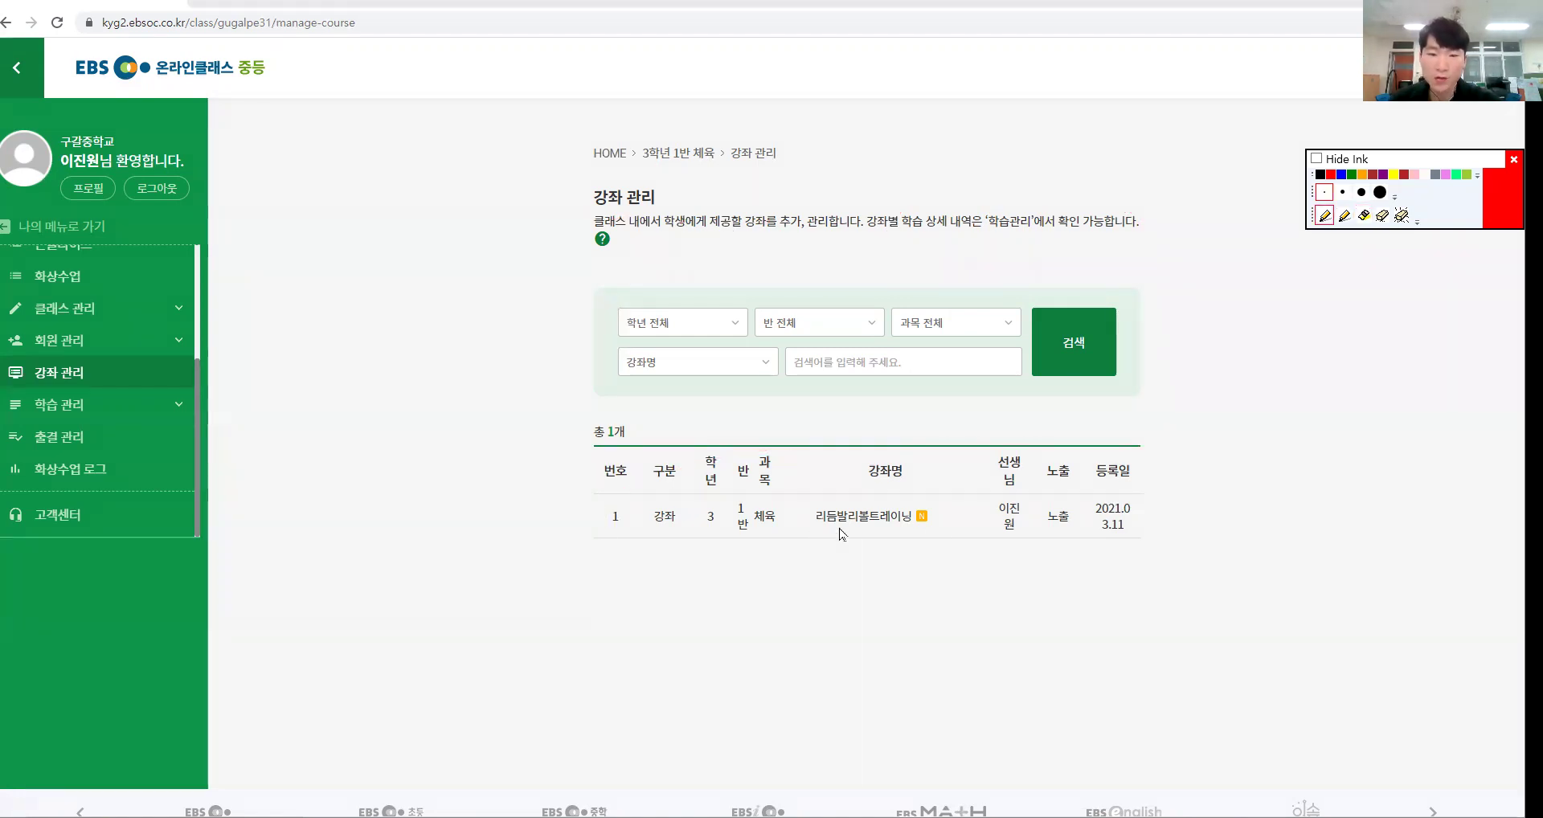
Open the 리듬발리볼트레이닝 course's information, mark its 강좌명 in red, and clear the ink.
{"action": "left_click", "coordinate": [844, 519]}
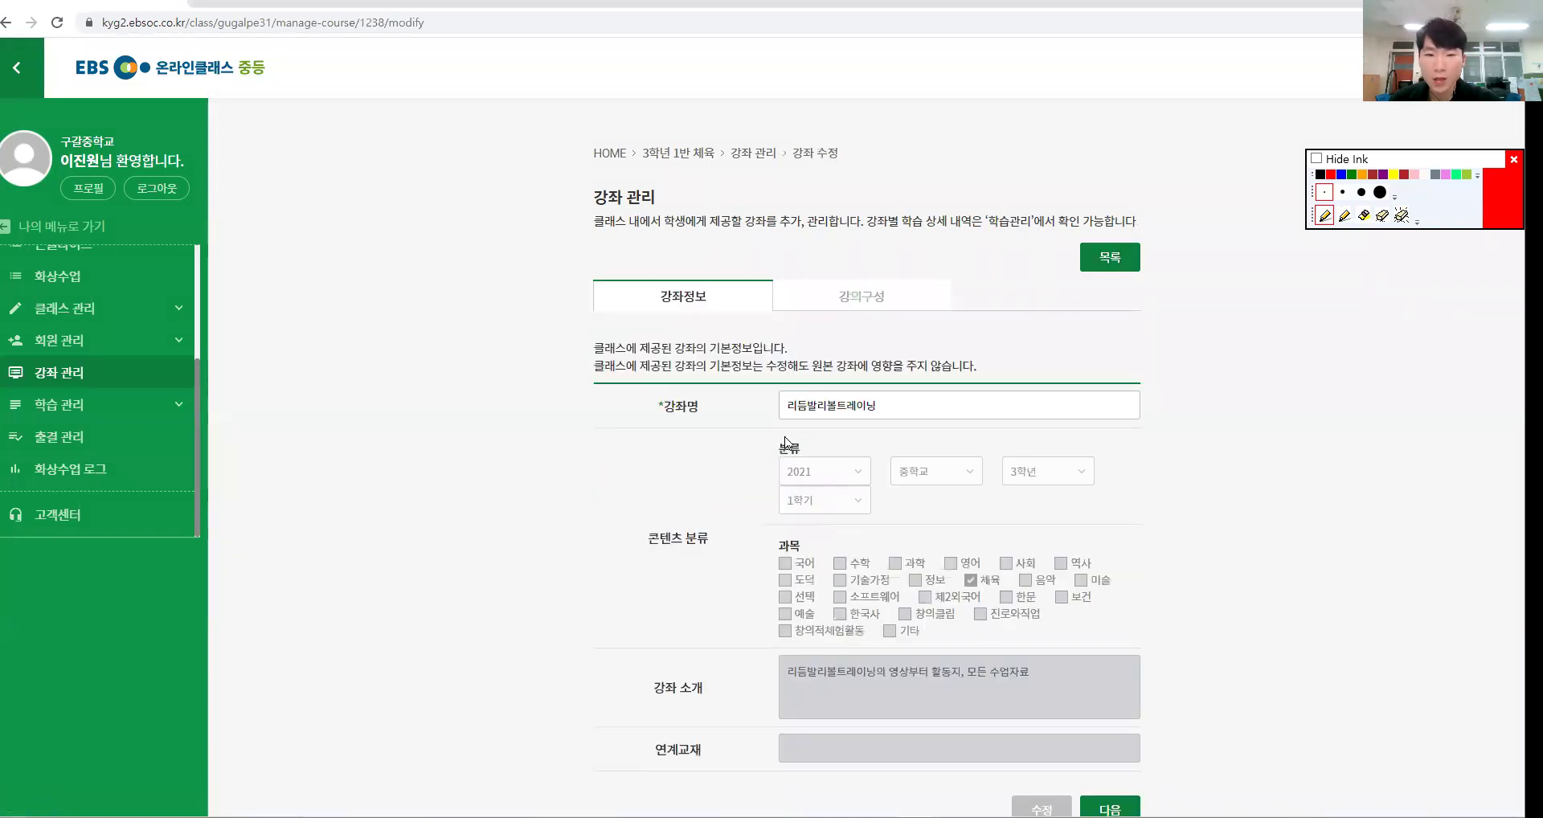
{"action": "scroll", "coordinate": [783, 407], "scroll_direction": "down", "scroll_amount": 1}
{"action": "key", "text": "e"}
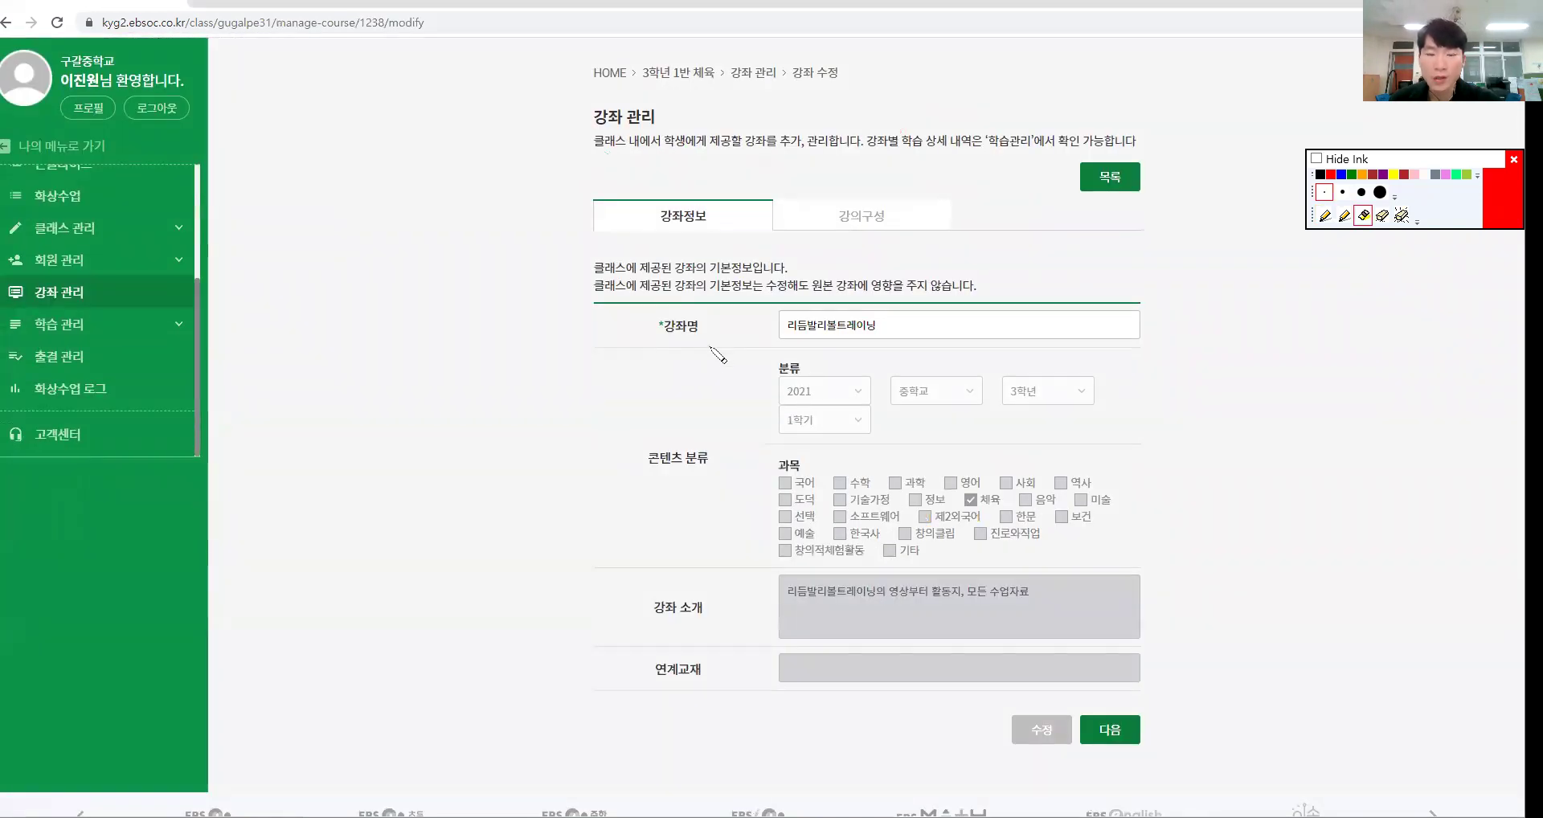
{"action": "mouse_move", "coordinate": [891, 331]}
{"action": "left_mouse_down"}
{"action": "mouse_move", "coordinate": [852, 297]}
{"action": "mouse_move", "coordinate": [871, 350]}
{"action": "left_mouse_up"}
{"action": "key", "text": "ctrl+shift+2"}
Look over the 강좌정보 content and proceed to the course's 강의구성.
{"action": "scroll", "coordinate": [995, 422], "scroll_direction": "down", "scroll_amount": 2}
{"action": "scroll", "coordinate": [997, 386], "scroll_direction": "up", "scroll_amount": 2}
{"action": "key", "text": "ctrl+shift+7"}
{"action": "left_click", "coordinate": [1111, 733]}
Handwrite 강좌 in red in the blank area beside the lecture list, with 강의 written below it.
{"action": "key", "text": "e"}
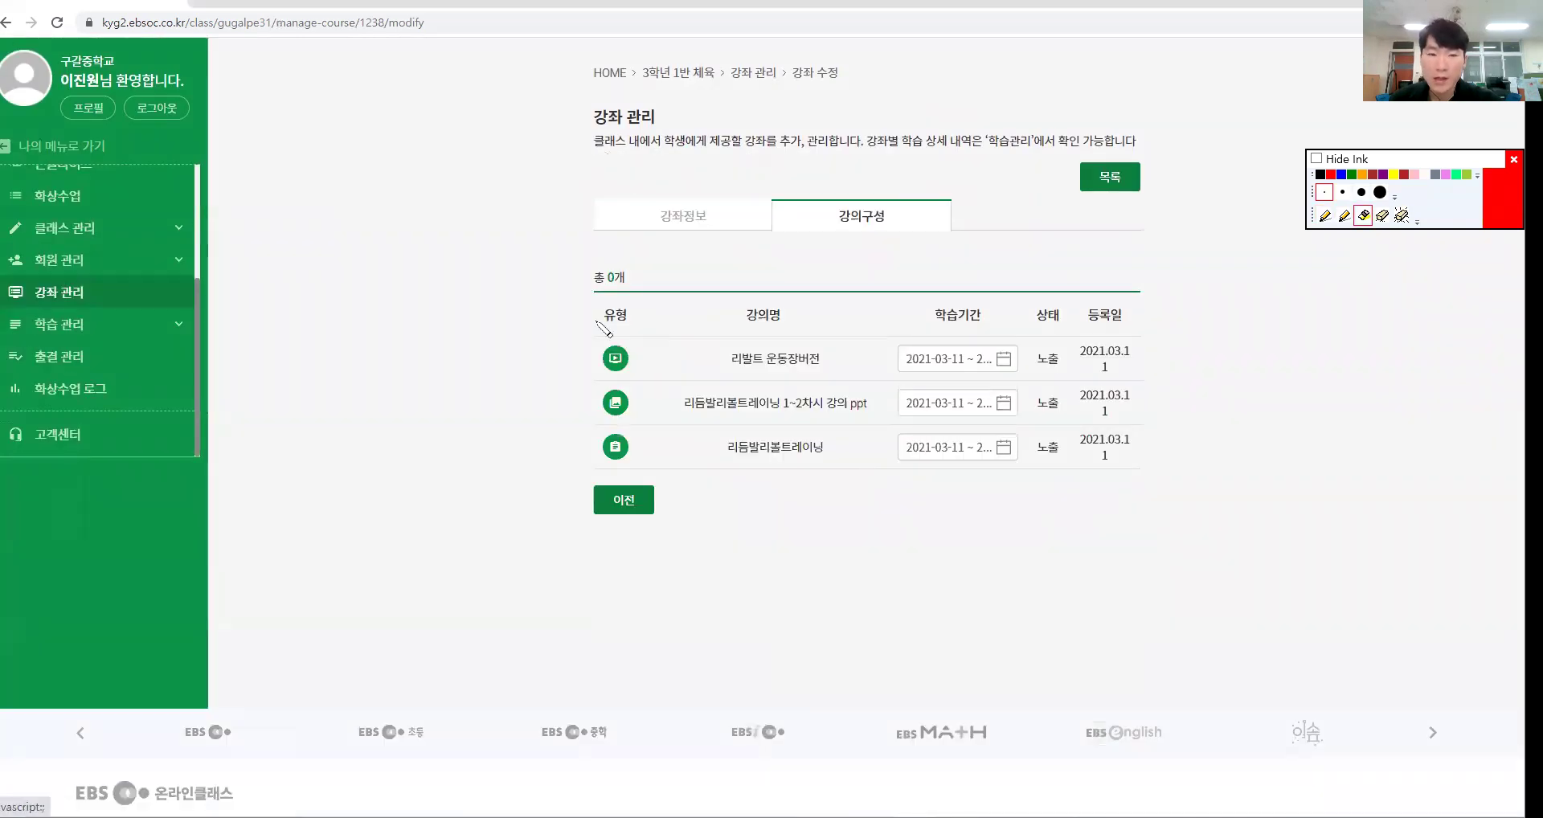
{"action": "left_click_drag", "start_coordinate": [276, 253], "coordinate": [328, 290]}
{"action": "left_click_drag", "start_coordinate": [355, 238], "coordinate": [358, 294]}
{"action": "left_click_drag", "start_coordinate": [358, 270], "coordinate": [362, 315]}
{"action": "left_click_drag", "start_coordinate": [370, 278], "coordinate": [378, 296]}
{"action": "mouse_move", "coordinate": [381, 281]}
{"action": "left_mouse_down"}
{"action": "mouse_move", "coordinate": [394, 292]}
{"action": "mouse_move", "coordinate": [381, 310]}
{"action": "left_mouse_up"}
{"action": "left_click_drag", "start_coordinate": [369, 313], "coordinate": [397, 311]}
{"action": "left_click_drag", "start_coordinate": [412, 239], "coordinate": [414, 347]}
{"action": "left_click_drag", "start_coordinate": [283, 424], "coordinate": [310, 474]}
{"action": "left_click_drag", "start_coordinate": [353, 417], "coordinate": [354, 474]}
{"action": "mouse_move", "coordinate": [356, 455]}
{"action": "left_mouse_down"}
{"action": "mouse_move", "coordinate": [371, 456]}
{"action": "mouse_move", "coordinate": [351, 493]}
{"action": "mouse_move", "coordinate": [399, 456]}
{"action": "left_mouse_up"}
{"action": "left_click_drag", "start_coordinate": [371, 500], "coordinate": [399, 498]}
{"action": "left_click_drag", "start_coordinate": [418, 444], "coordinate": [417, 517]}
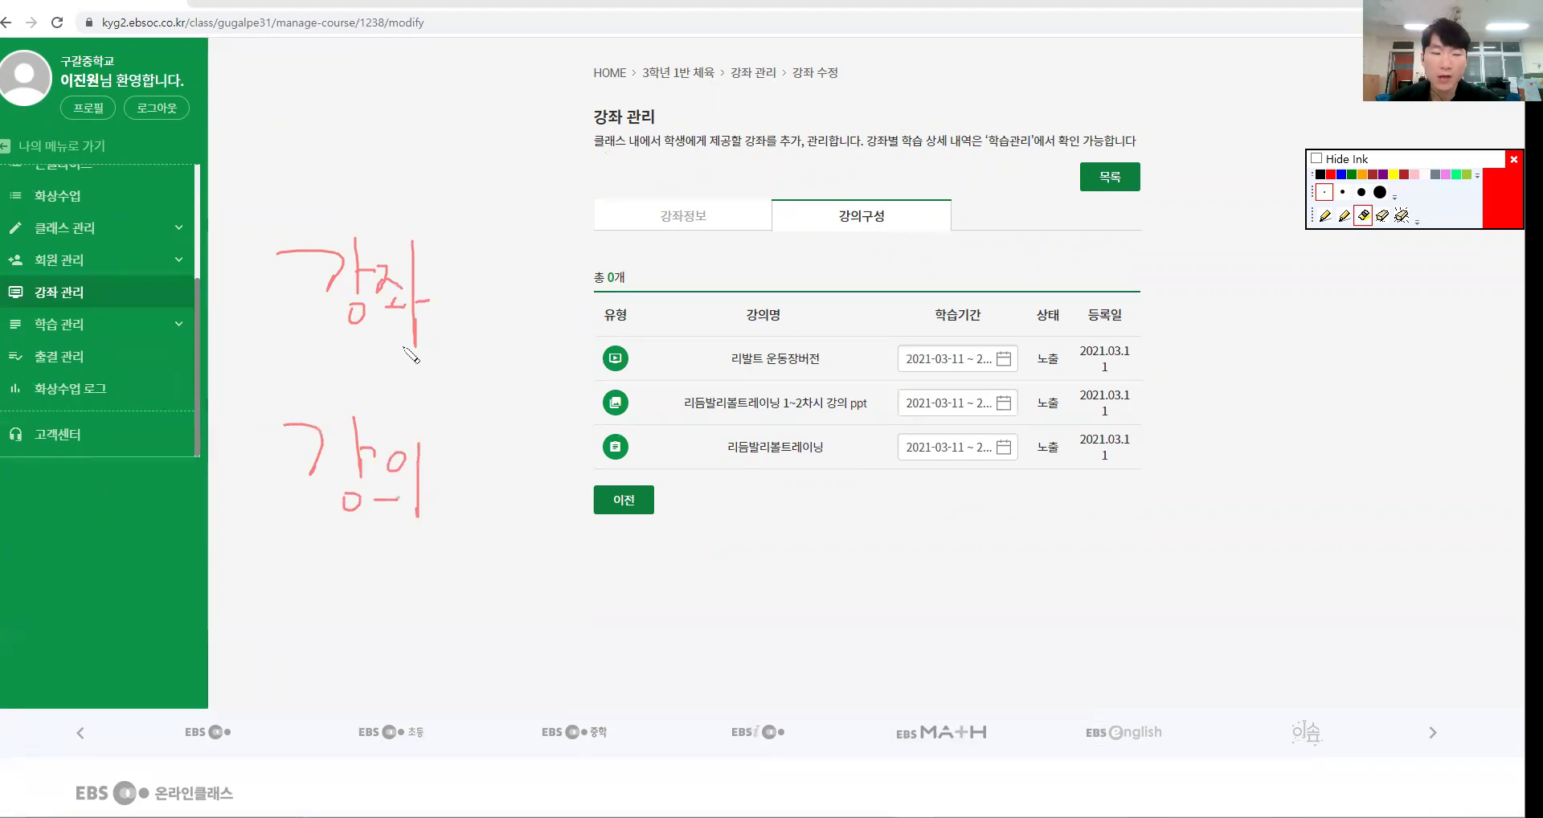
Draw a red arrow from 강좌 down to 강의, mark the lecture list with red strokes, and clear the ink.
{"action": "left_click_drag", "start_coordinate": [426, 344], "coordinate": [428, 438]}
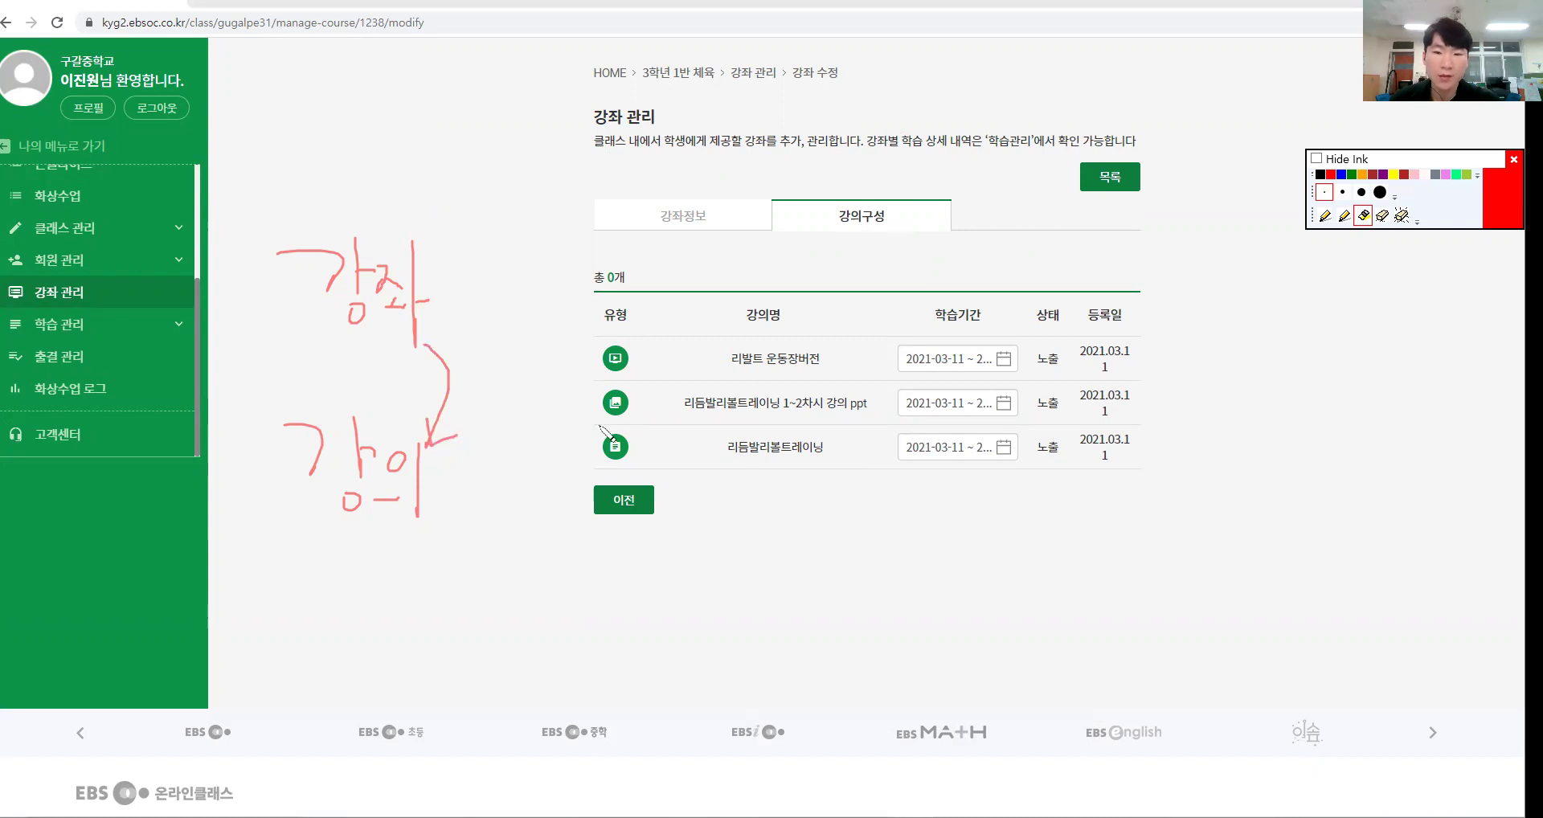
{"action": "left_click_drag", "start_coordinate": [456, 343], "coordinate": [555, 342]}
{"action": "mouse_move", "coordinate": [537, 329]}
{"action": "left_mouse_down"}
{"action": "mouse_move", "coordinate": [556, 342]}
{"action": "mouse_move", "coordinate": [534, 368]}
{"action": "left_mouse_up"}
{"action": "mouse_move", "coordinate": [696, 455]}
{"action": "left_mouse_down"}
{"action": "mouse_move", "coordinate": [562, 432]}
{"action": "mouse_move", "coordinate": [775, 477]}
{"action": "mouse_move", "coordinate": [655, 486]}
{"action": "left_mouse_up"}
{"action": "key", "text": "Escape"}
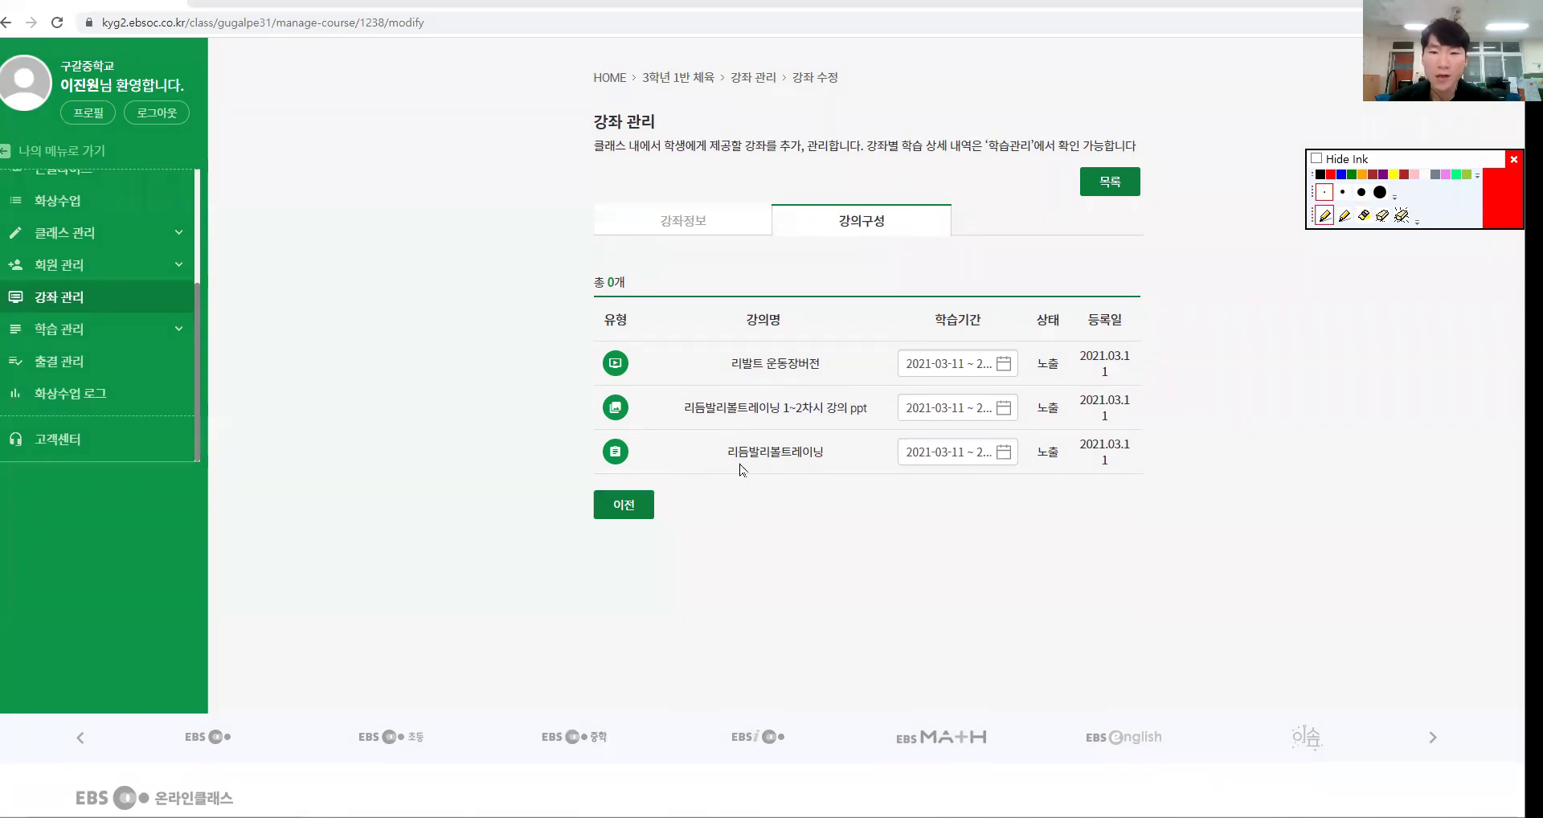
{"action": "scroll", "coordinate": [569, 439], "scroll_direction": "up", "scroll_amount": 1}
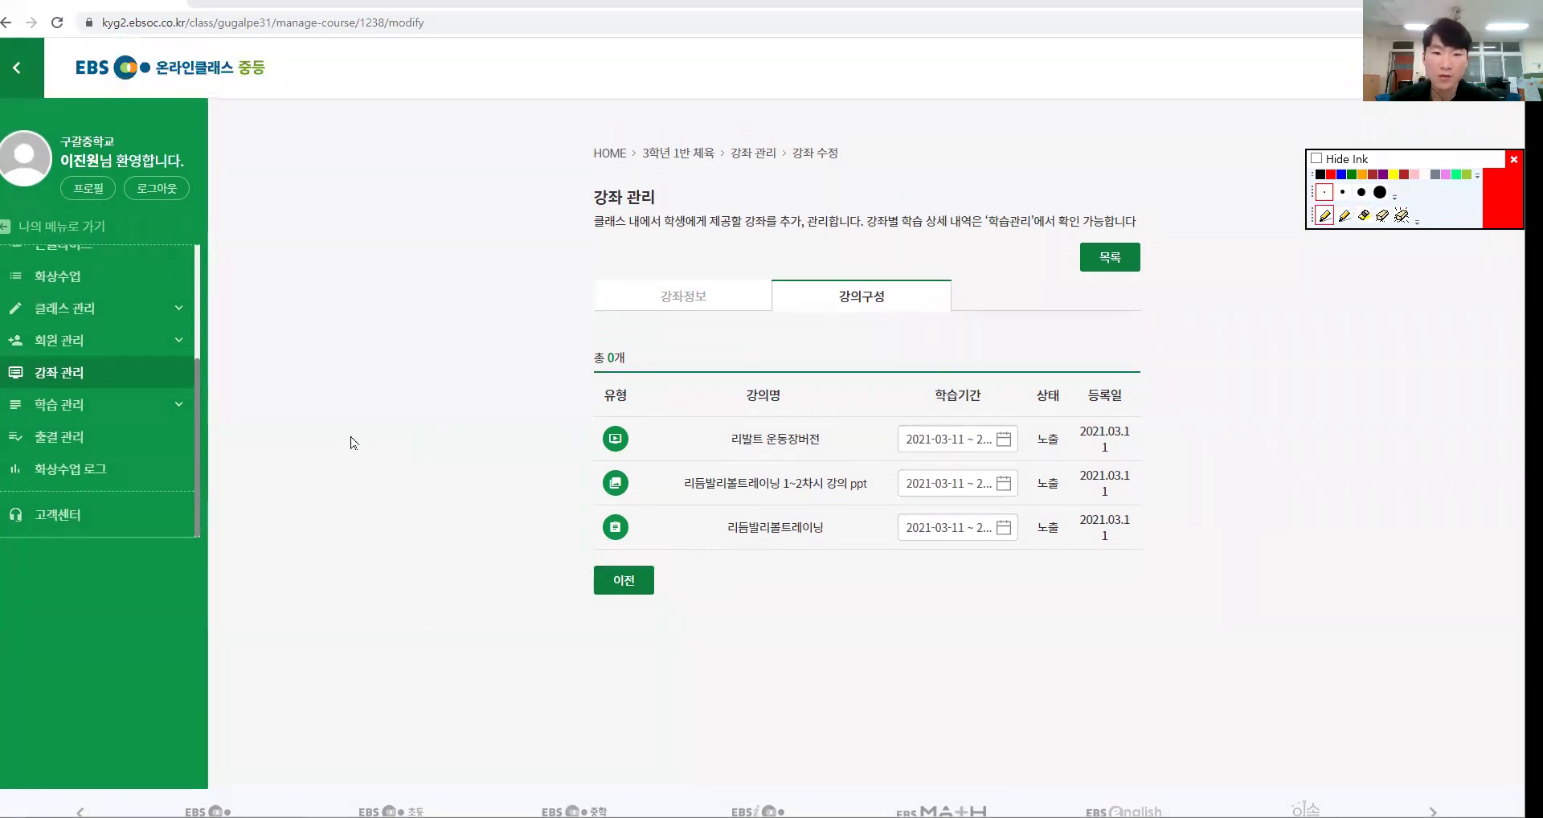
Underline the 리발트 운동장버전 lecture row in red, circle its 상태 entry, and clear the ink.
{"action": "key", "text": "ctrl+shift+4"}
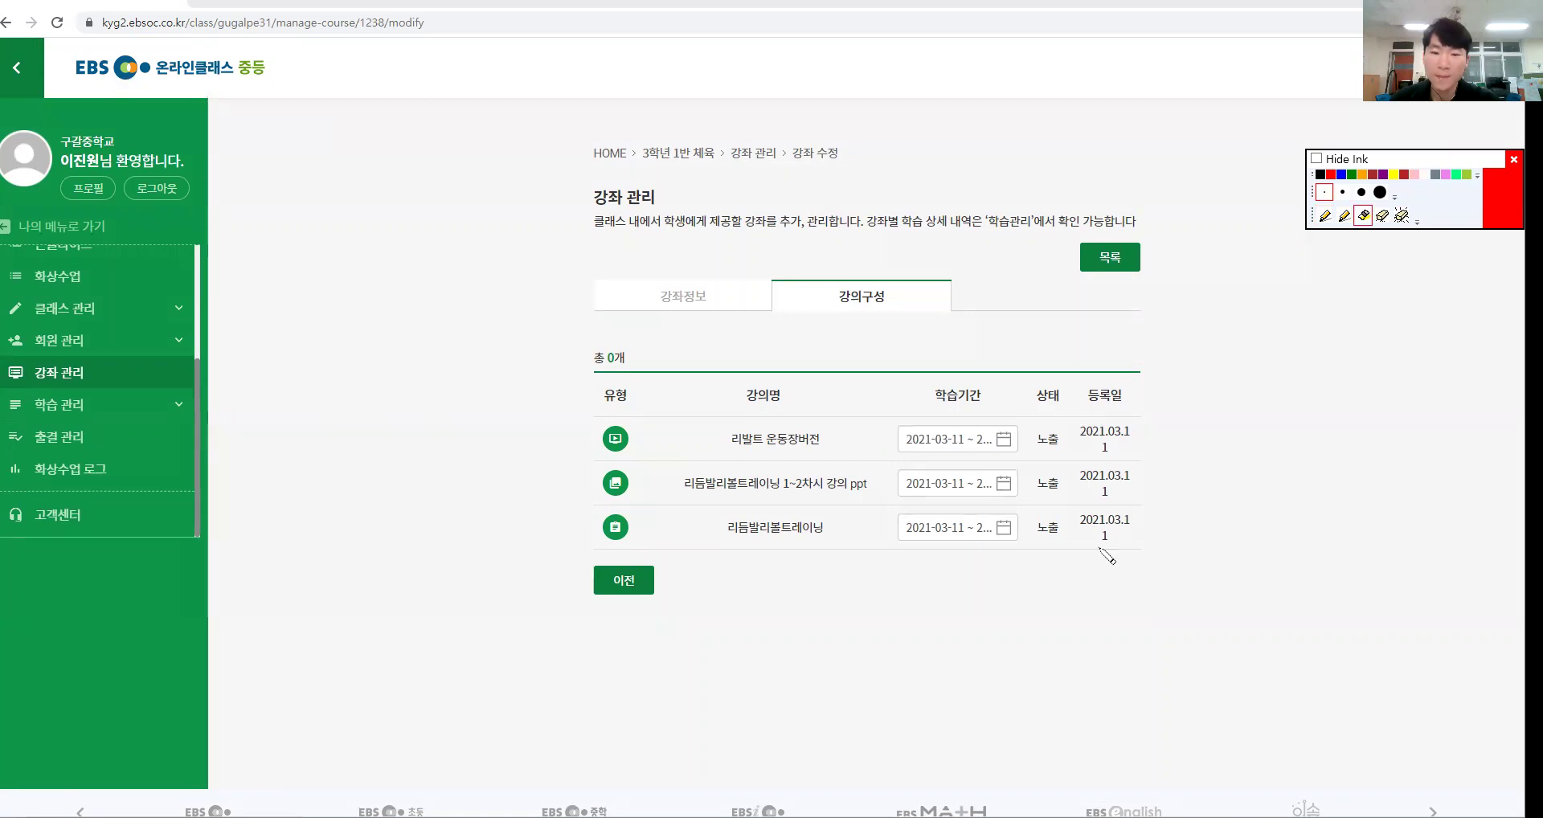
{"action": "left_click_drag", "start_coordinate": [580, 447], "coordinate": [1186, 451]}
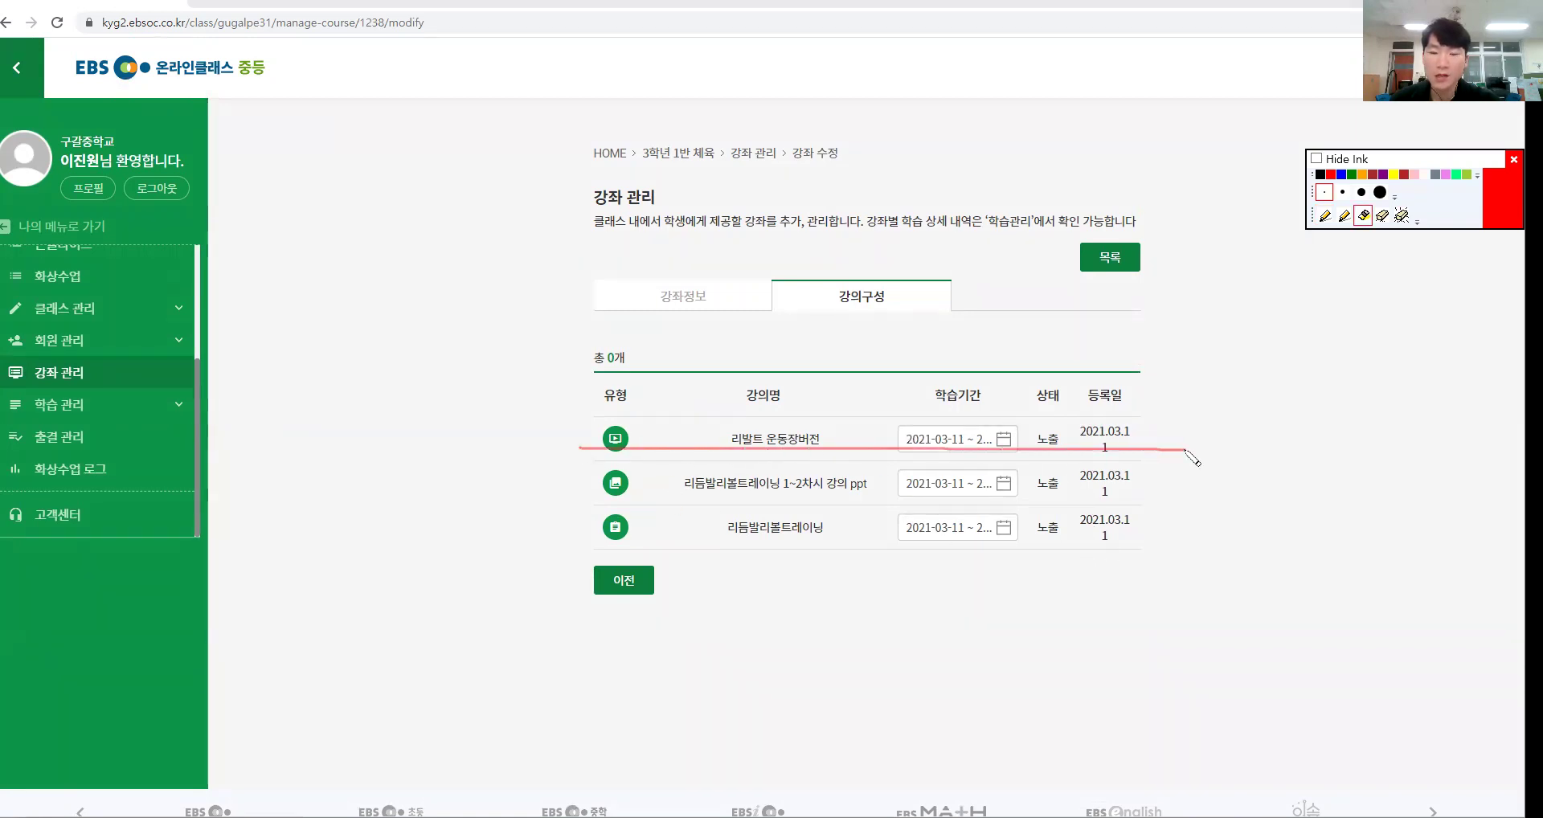
{"action": "mouse_move", "coordinate": [1083, 457]}
{"action": "left_mouse_down"}
{"action": "mouse_move", "coordinate": [1035, 438]}
{"action": "mouse_move", "coordinate": [1067, 389]}
{"action": "mouse_move", "coordinate": [1089, 459]}
{"action": "left_mouse_up"}
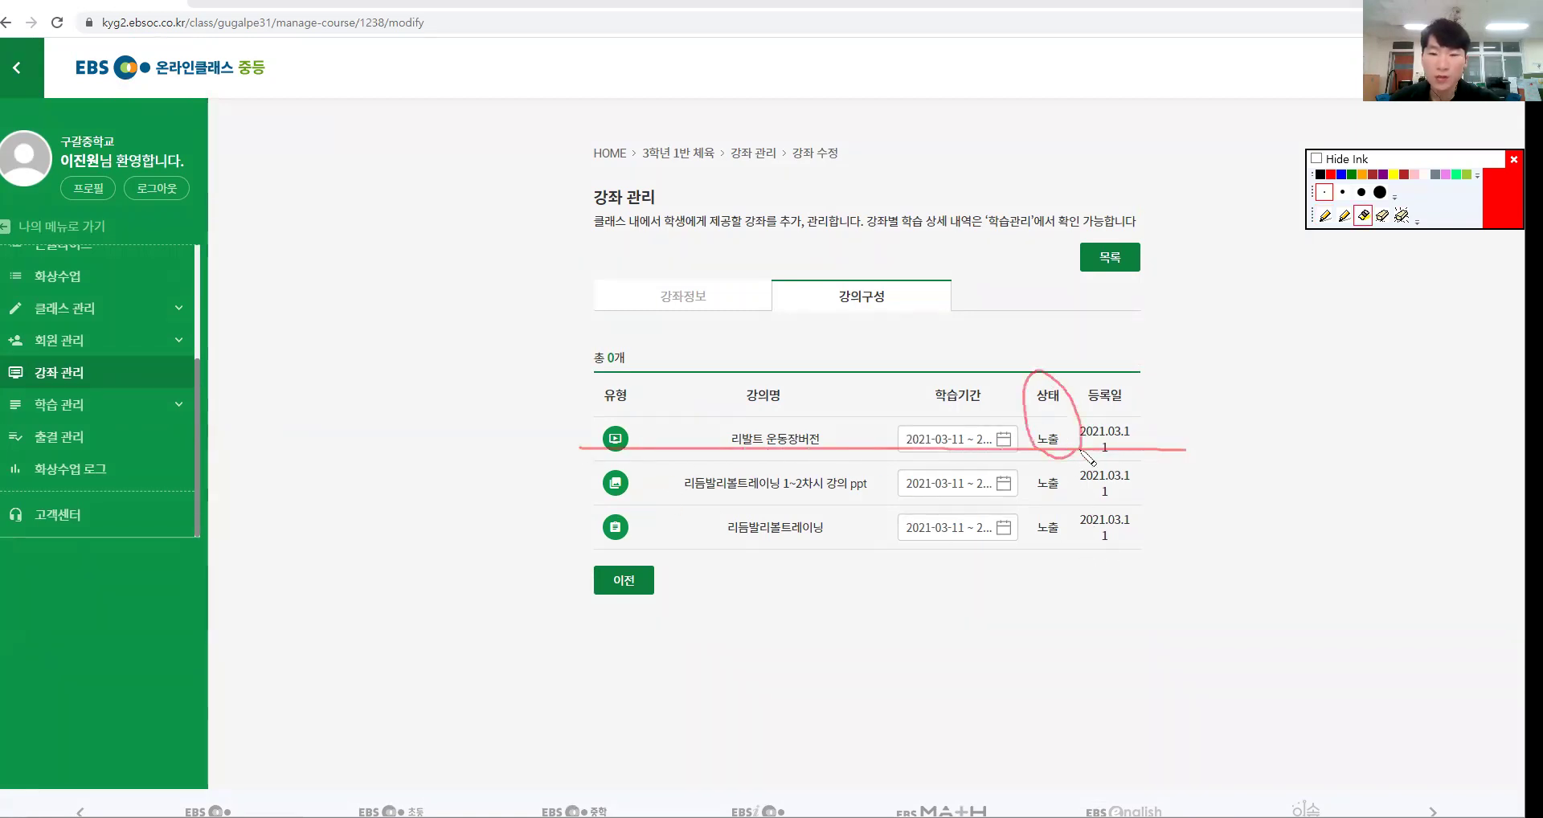
{"action": "left_click", "coordinate": [1049, 452]}
{"action": "key", "text": "p"}
Set the 리발트 운동장버전 lecture's 학습기간 from 2021-03-17 to 2021-04-30.
{"action": "left_click", "coordinate": [1004, 443]}
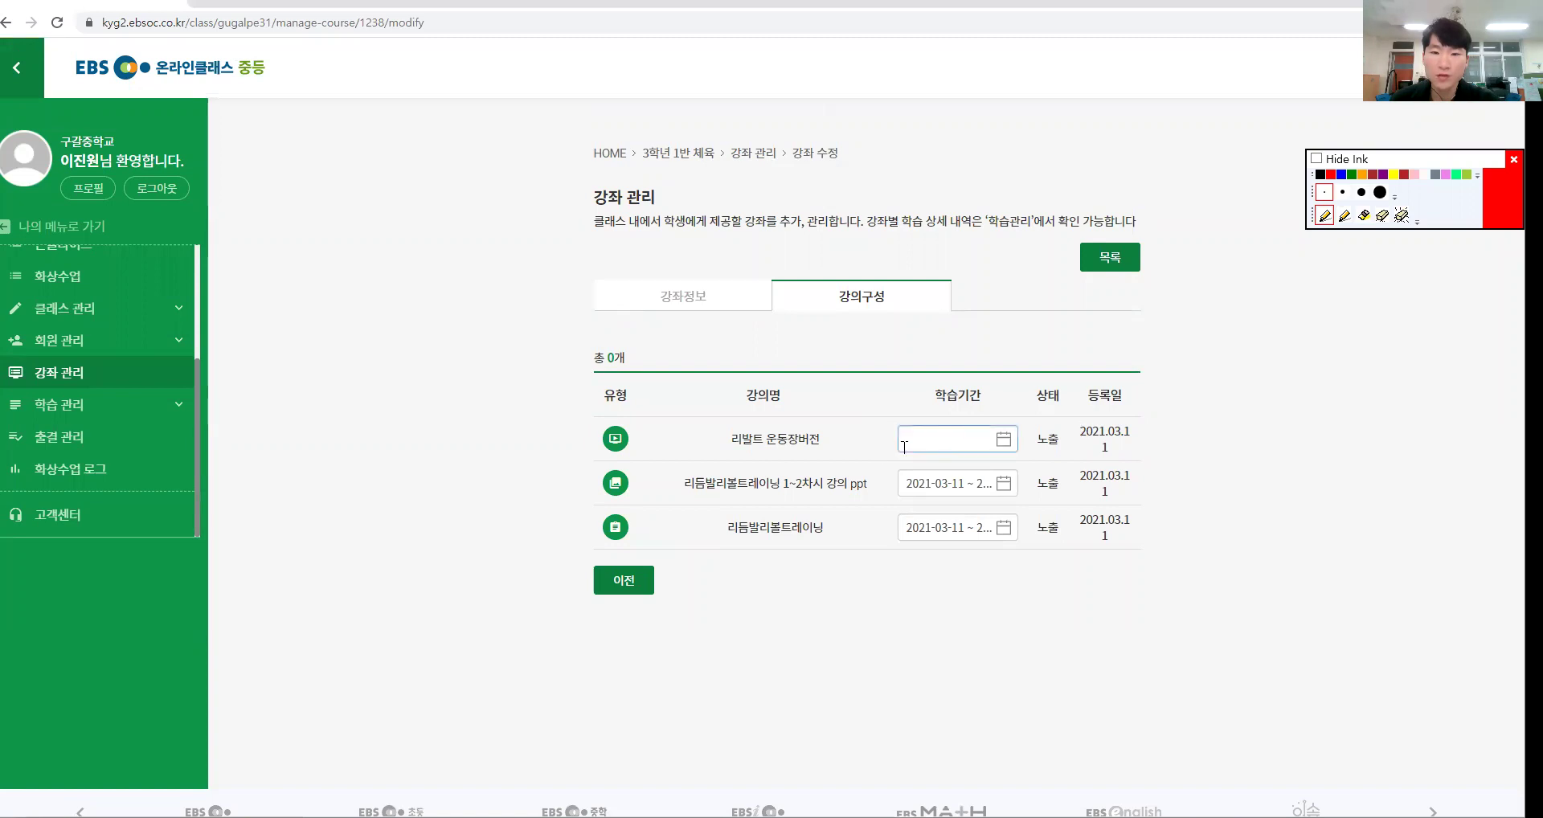
{"action": "left_click", "coordinate": [1004, 443]}
{"action": "key", "text": "ctrl+shift+4"}
{"action": "mouse_move", "coordinate": [797, 400]}
{"action": "left_mouse_down"}
{"action": "mouse_move", "coordinate": [1108, 317]}
{"action": "mouse_move", "coordinate": [1035, 367]}
{"action": "left_mouse_up"}
{"action": "key", "text": "ctrl+shift+6"}
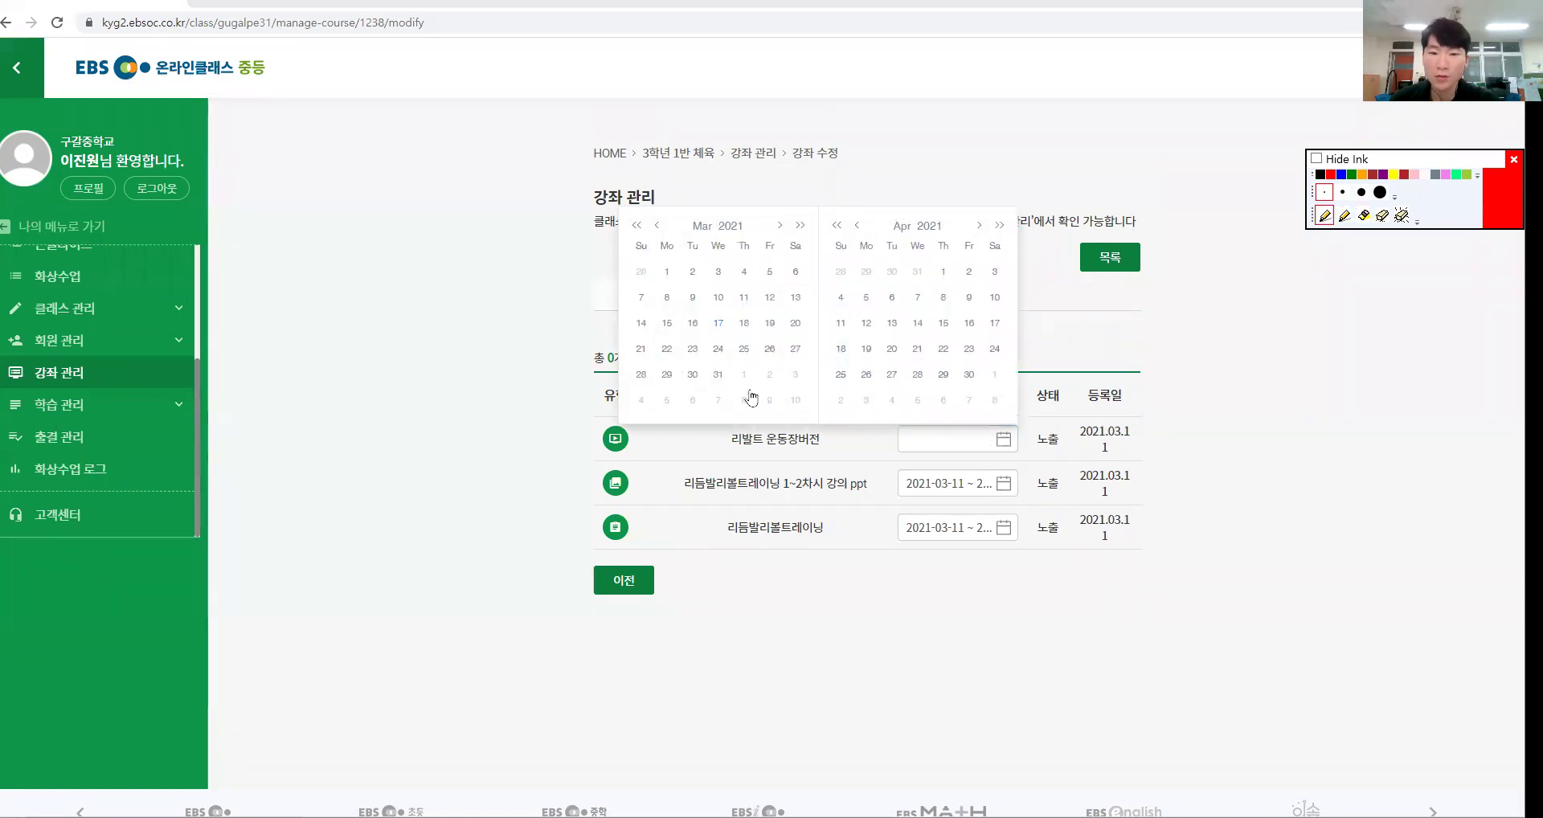
{"action": "left_click", "coordinate": [719, 323]}
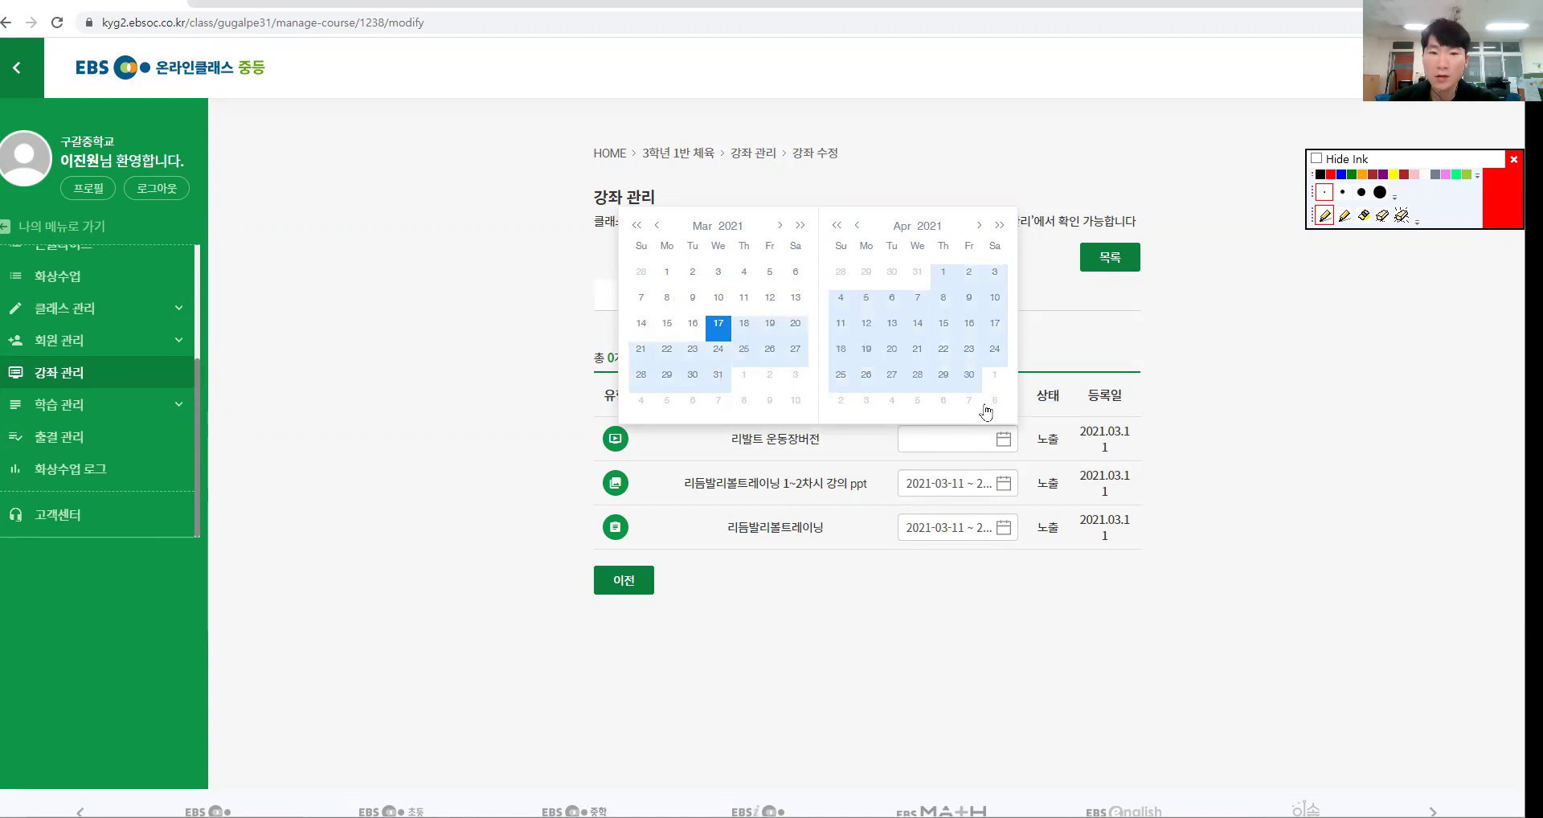
{"action": "left_click", "coordinate": [970, 376]}
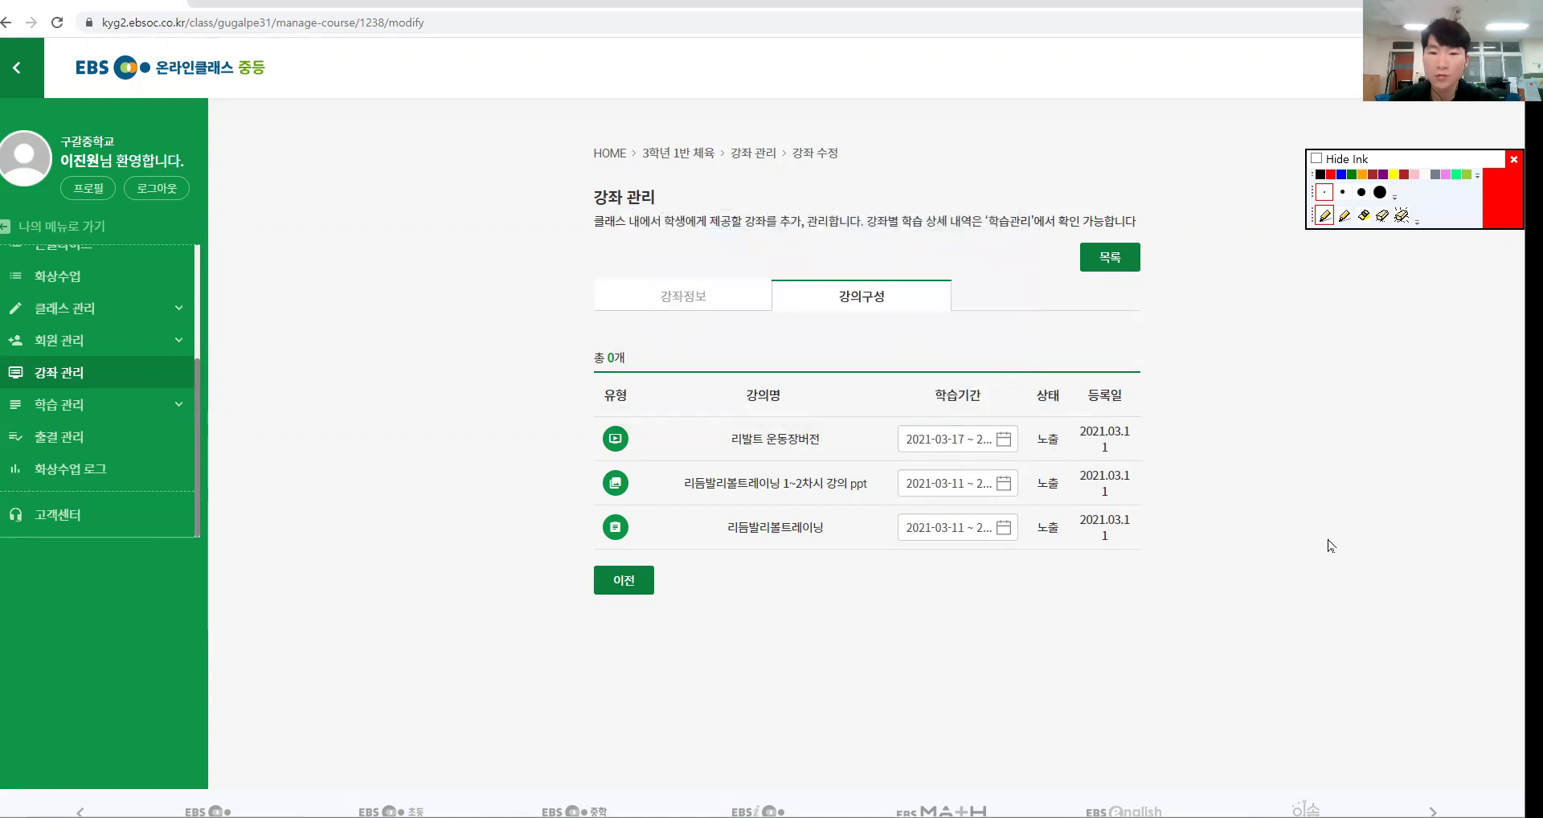
Return to the 강좌 관리 list, reopen the 리듬발리볼트레이닝 course, and proceed to its 강의구성.
{"action": "scroll", "coordinate": [1286, 532], "scroll_direction": "down", "scroll_amount": 3}
{"action": "scroll", "coordinate": [964, 474], "scroll_direction": "up", "scroll_amount": 3}
{"action": "key", "text": "ctrl+plus"}
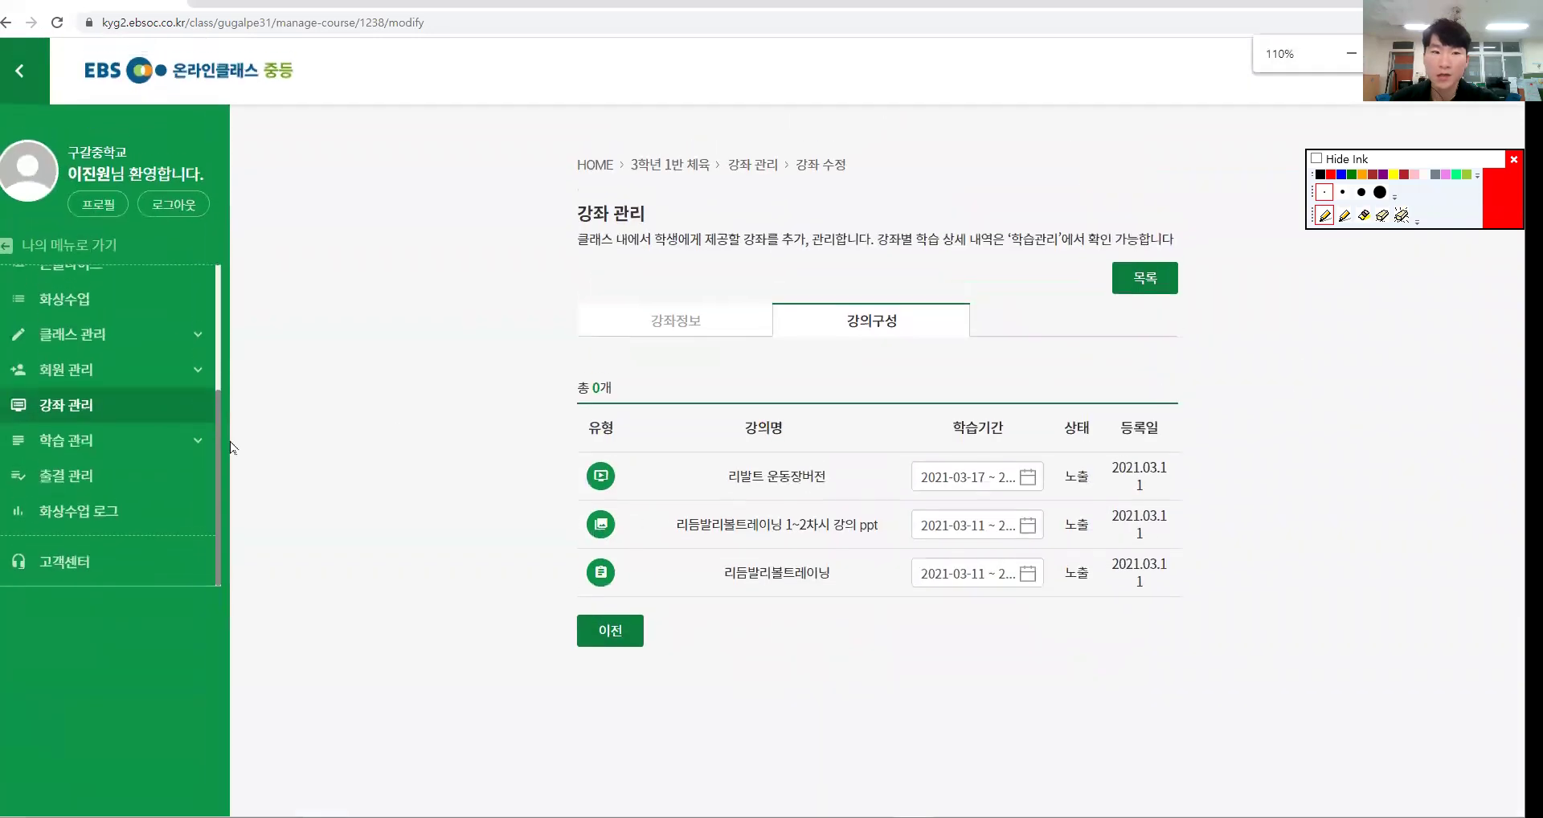
{"action": "left_click", "coordinate": [103, 413]}
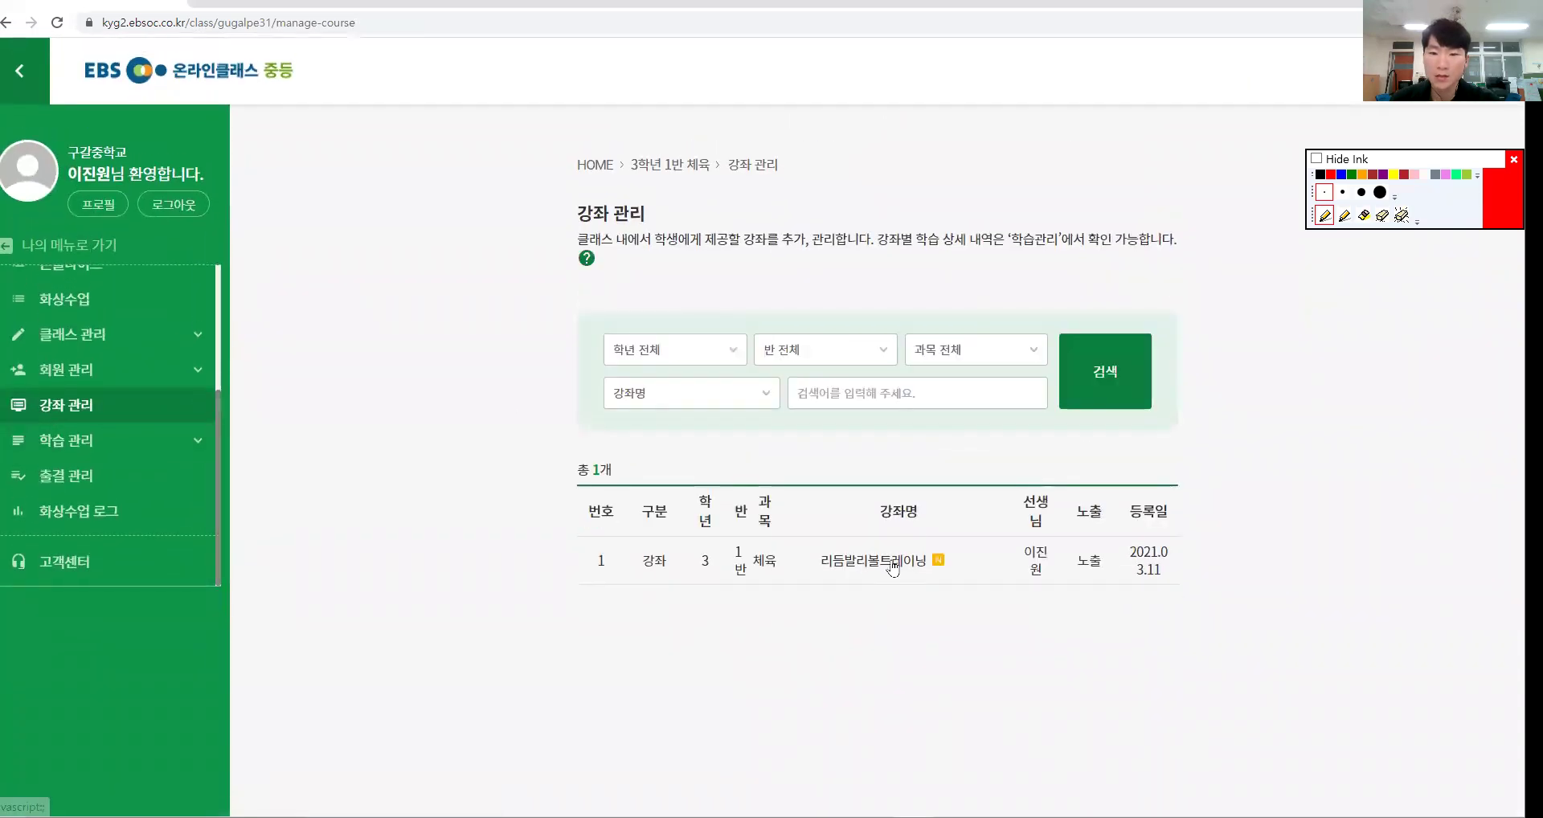
{"action": "left_click", "coordinate": [892, 561]}
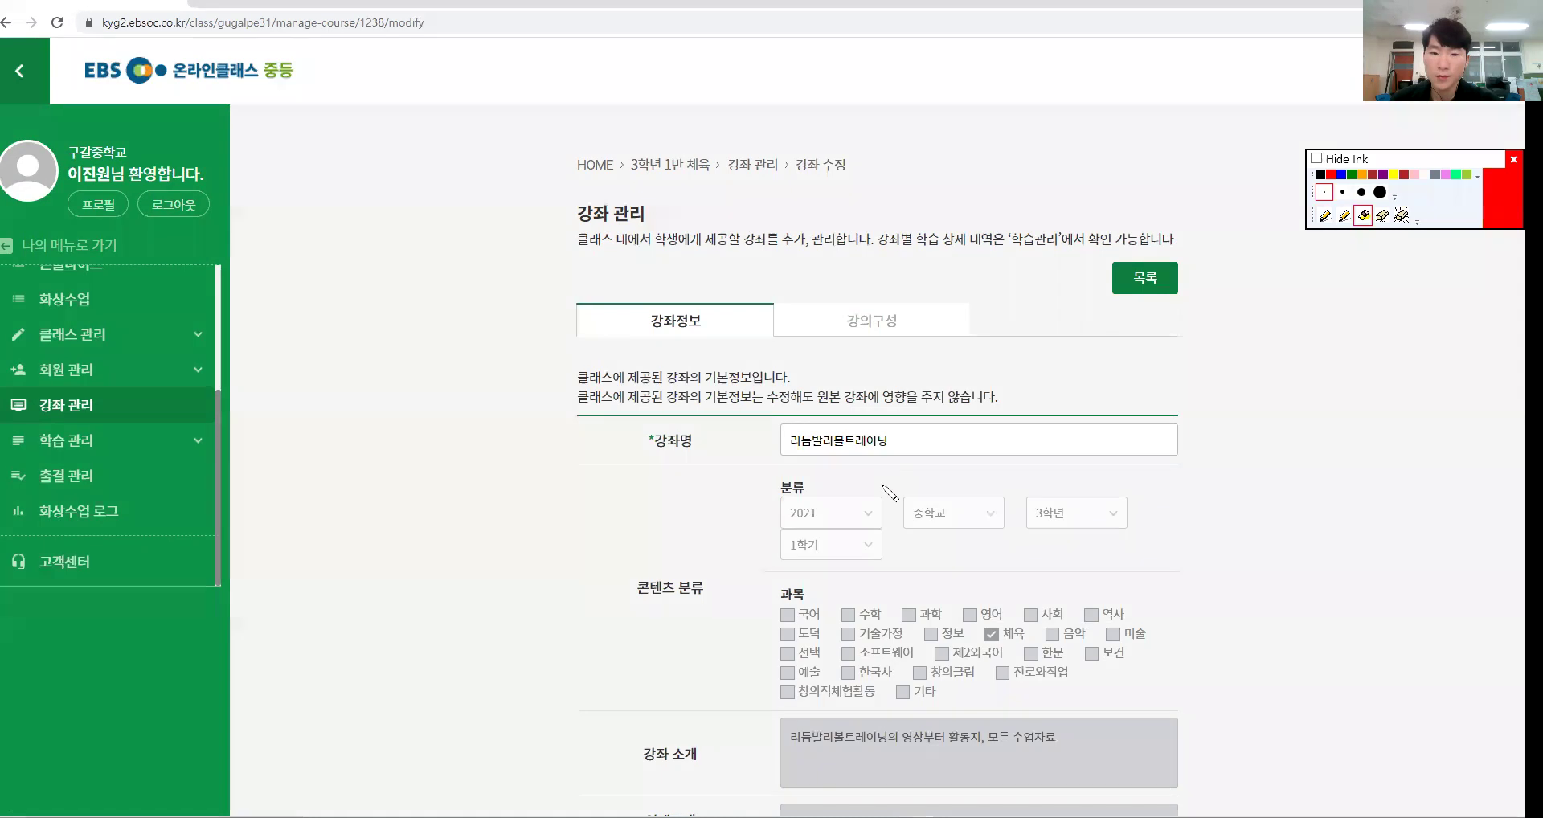
{"action": "scroll", "coordinate": [890, 492], "scroll_direction": "down", "scroll_amount": 4}
{"action": "left_click", "coordinate": [1146, 565]}
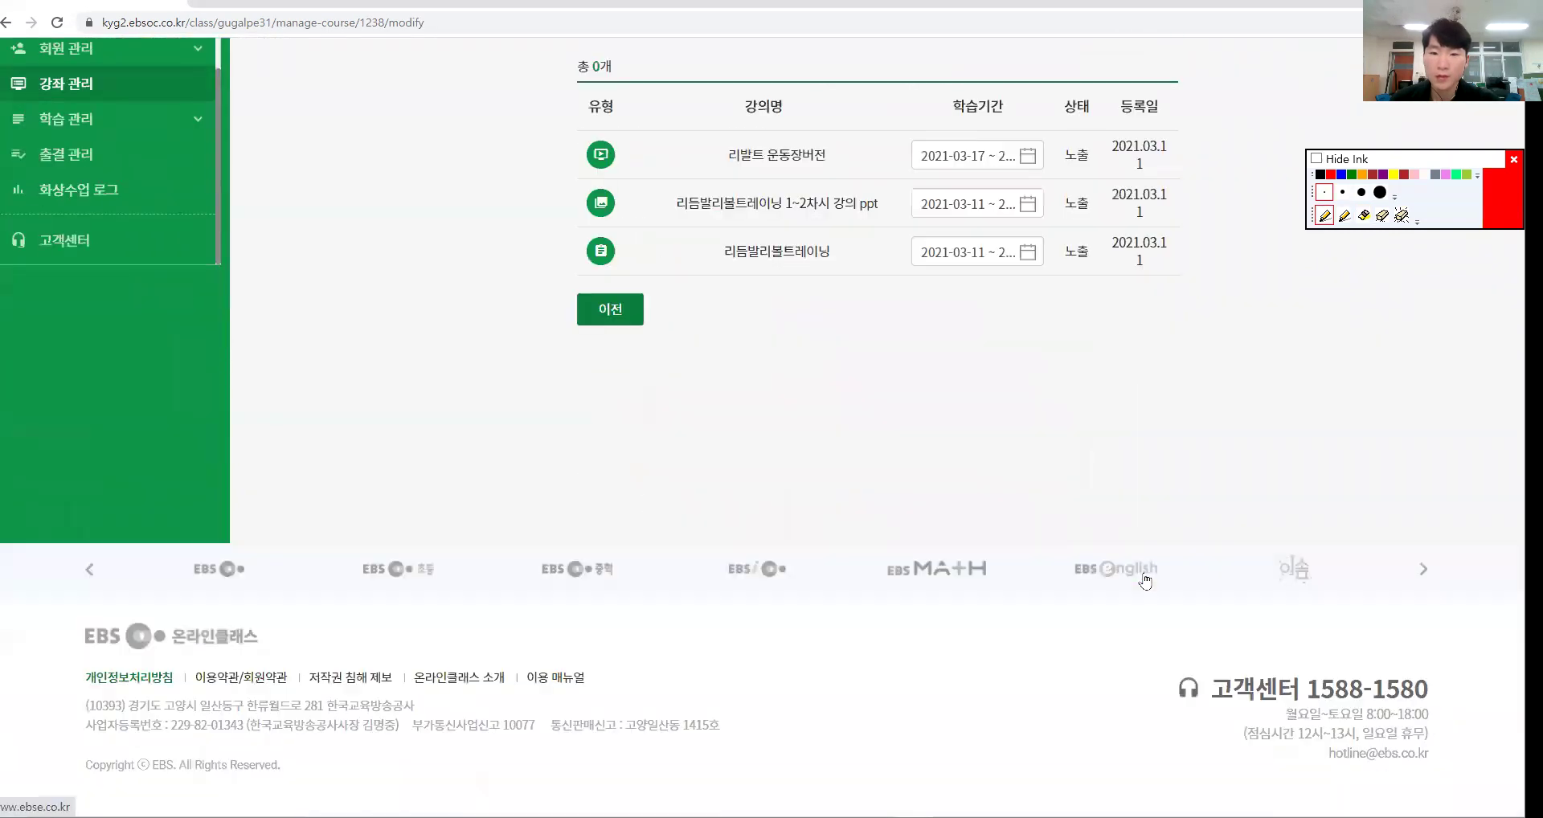
Mark the first lecture's 학습기간 in red and clear the ink.
{"action": "scroll", "coordinate": [929, 317], "scroll_direction": "up", "scroll_amount": 2}
{"action": "key", "text": "ctrl+shift+4"}
{"action": "mouse_move", "coordinate": [1064, 470]}
{"action": "left_mouse_down"}
{"action": "mouse_move", "coordinate": [586, 386]}
{"action": "mouse_move", "coordinate": [1156, 425]}
{"action": "mouse_move", "coordinate": [877, 494]}
{"action": "left_mouse_up"}
{"action": "key", "text": "ctrl+shift+6"}
{"action": "scroll", "coordinate": [880, 483], "scroll_direction": "up", "scroll_amount": 2}
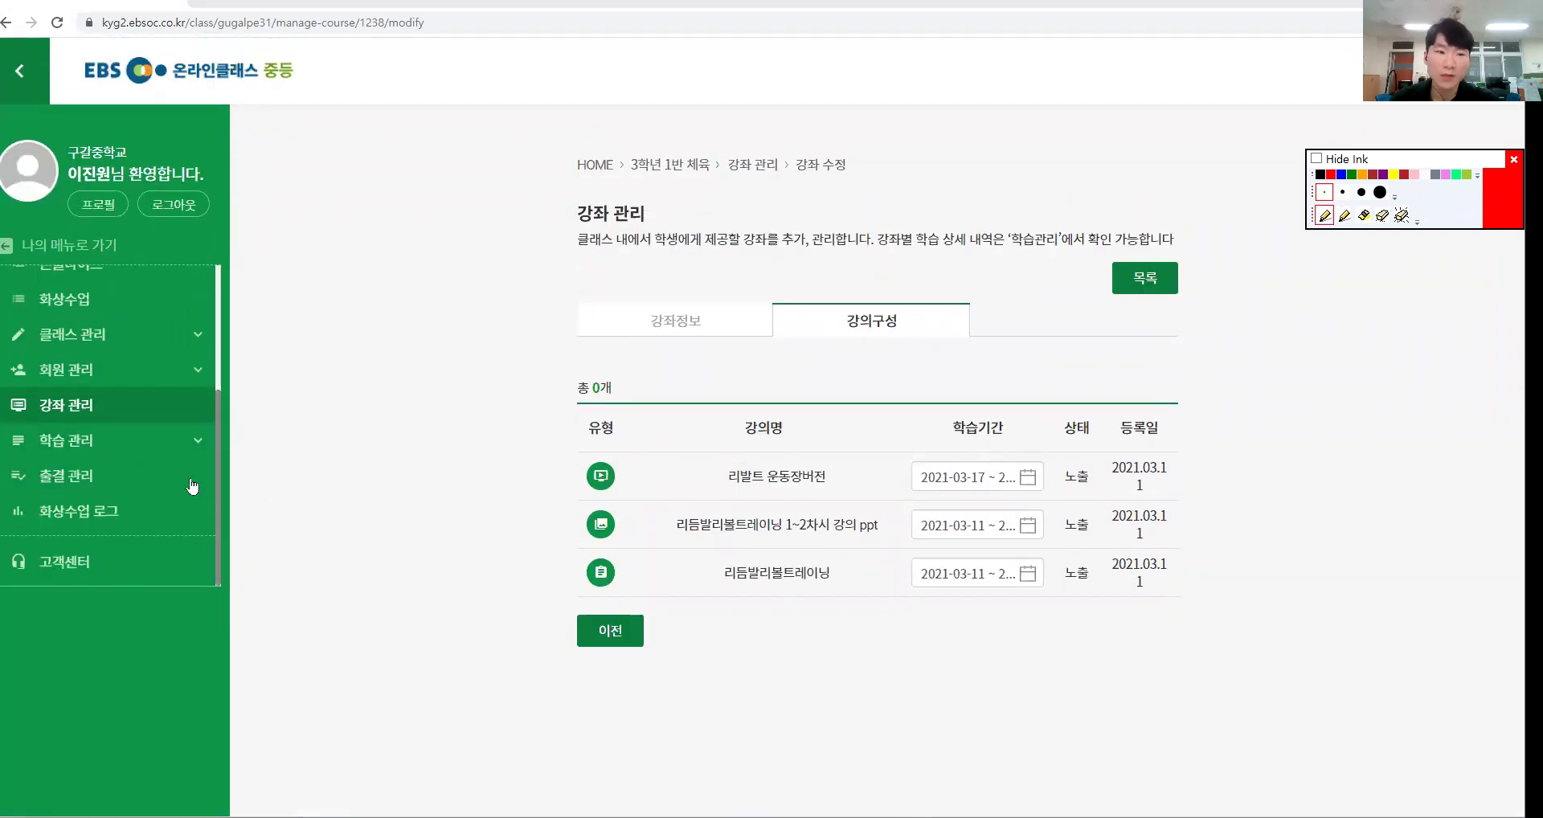
Open the 강좌별 page of 학습 관리, circle its title, draw a red arrow down to the course list, and clear the ink.
{"action": "left_click", "coordinate": [143, 443]}
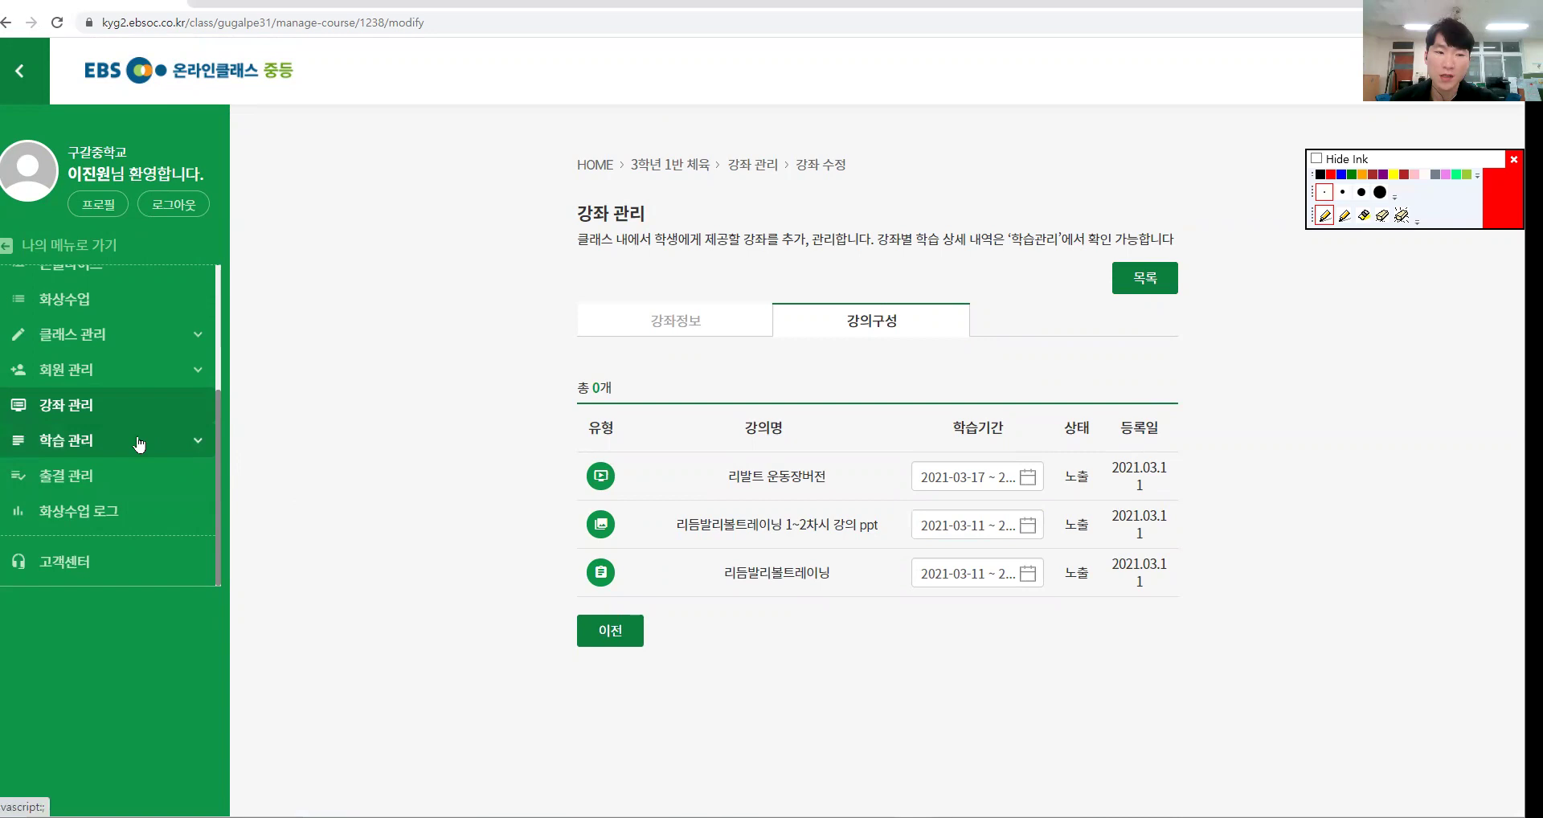
{"action": "key", "text": "ctrl+shift+4"}
{"action": "mouse_move", "coordinate": [653, 262]}
{"action": "left_mouse_down"}
{"action": "mouse_move", "coordinate": [635, 163]}
{"action": "mouse_move", "coordinate": [700, 273]}
{"action": "mouse_move", "coordinate": [663, 271]}
{"action": "left_mouse_up"}
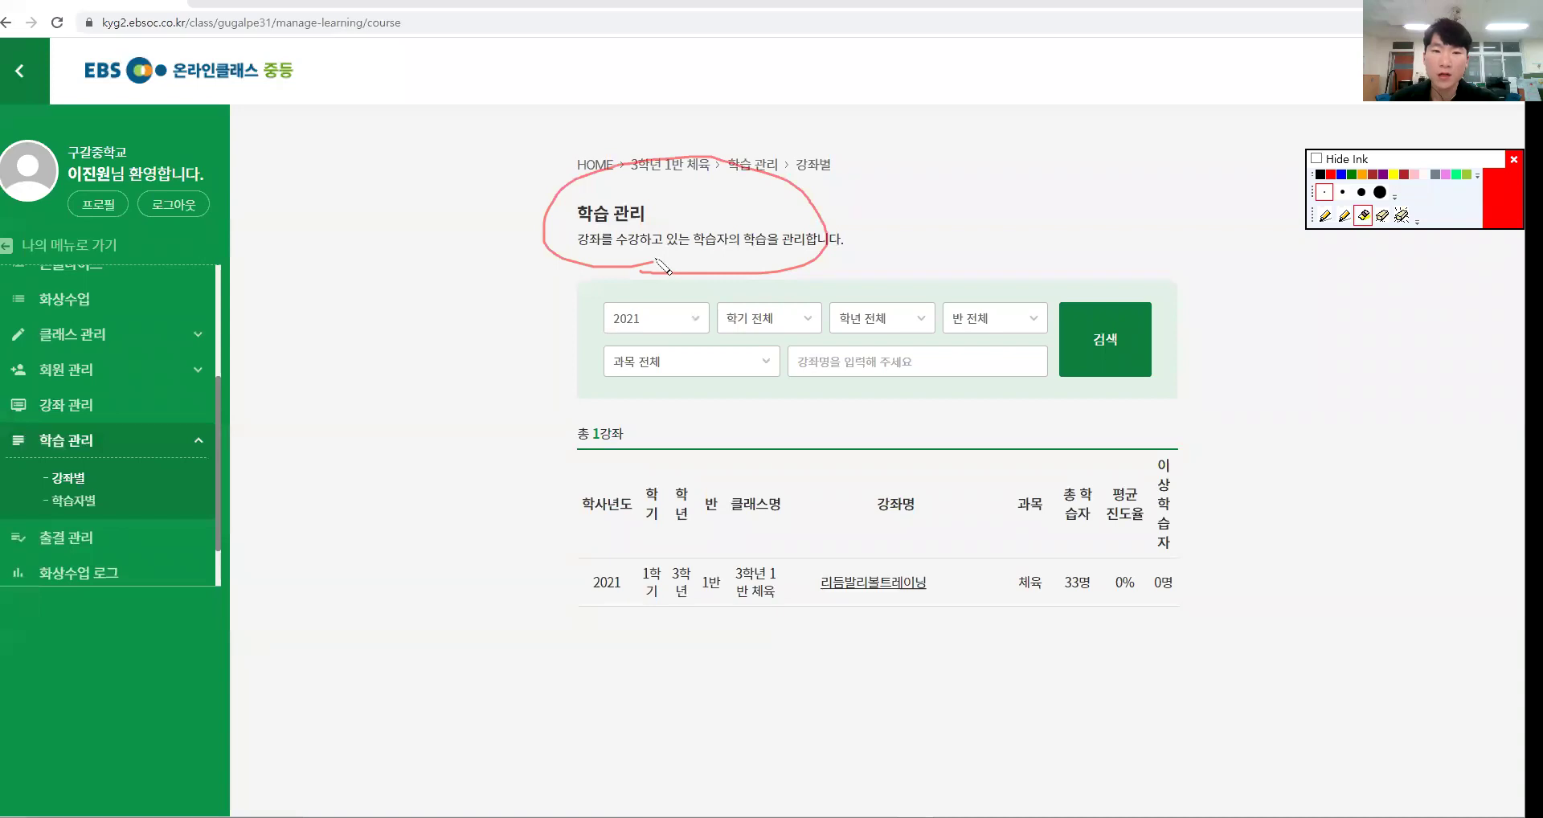
{"action": "mouse_move", "coordinate": [793, 206]}
{"action": "left_mouse_down"}
{"action": "mouse_move", "coordinate": [919, 314]}
{"action": "mouse_move", "coordinate": [897, 459]}
{"action": "mouse_move", "coordinate": [935, 430]}
{"action": "left_mouse_up"}
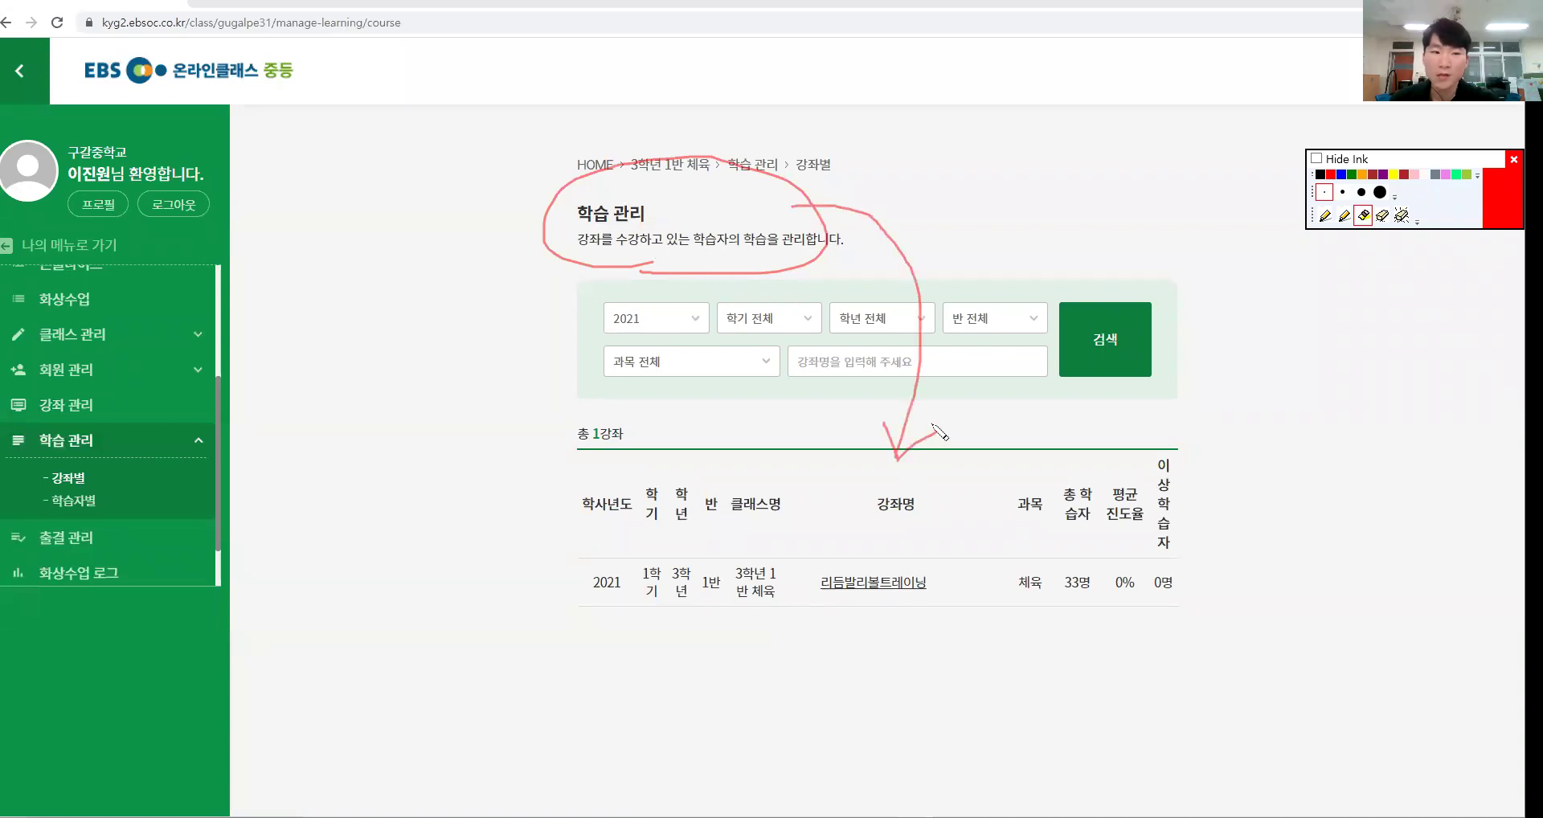
{"action": "key", "text": "ctrl+shift+6"}
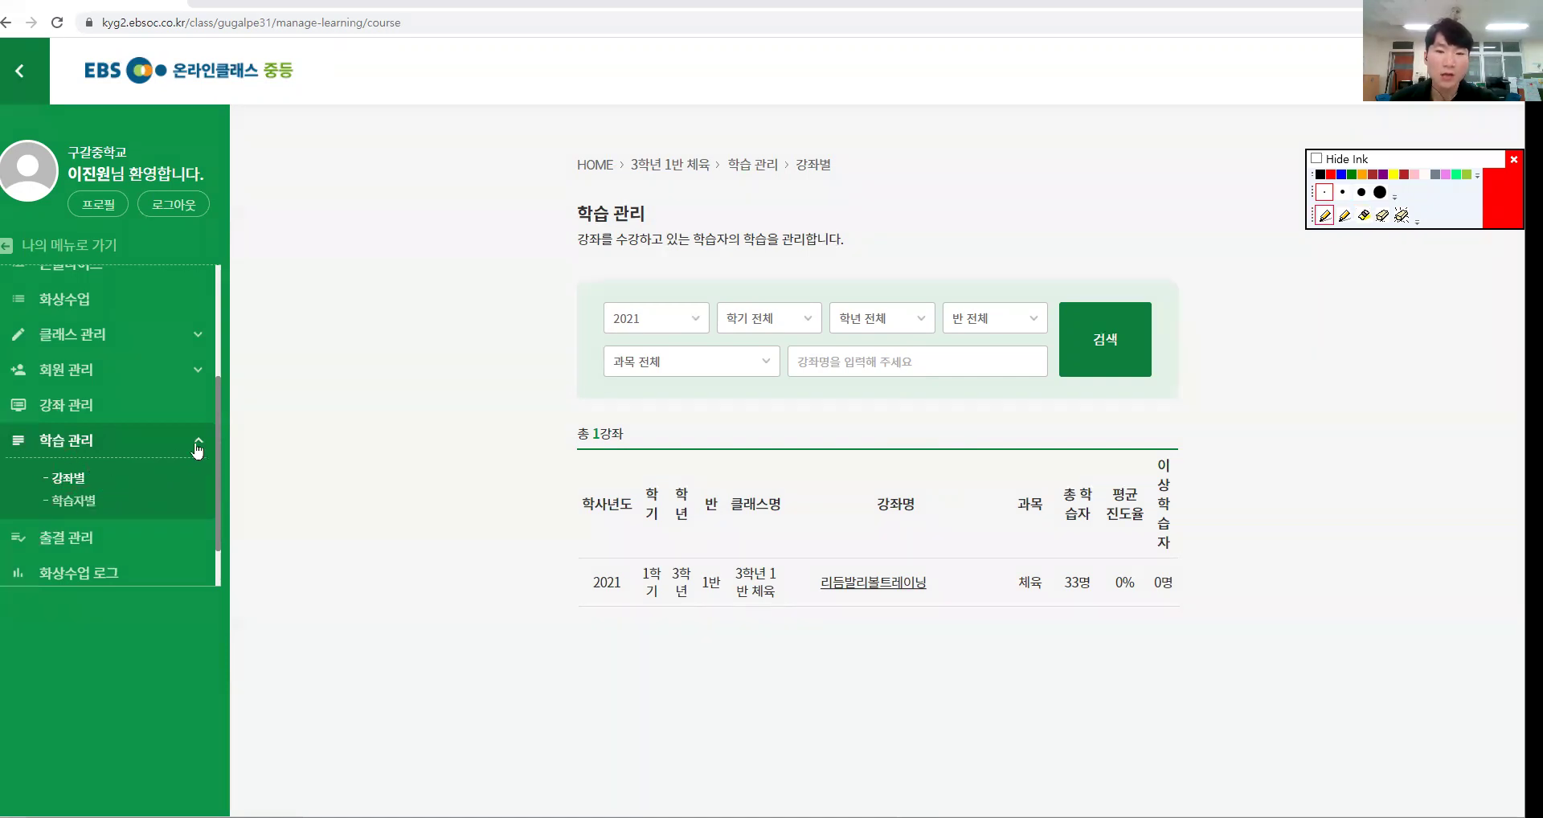
Circle the 리듬발리볼트레이닝 course in red in the 강좌별 list and open its details.
{"action": "left_click_drag", "start_coordinate": [84, 464], "coordinate": [94, 475]}
{"action": "mouse_move", "coordinate": [902, 614]}
{"action": "left_mouse_down"}
{"action": "mouse_move", "coordinate": [848, 524]}
{"action": "mouse_move", "coordinate": [904, 624]}
{"action": "left_mouse_up"}
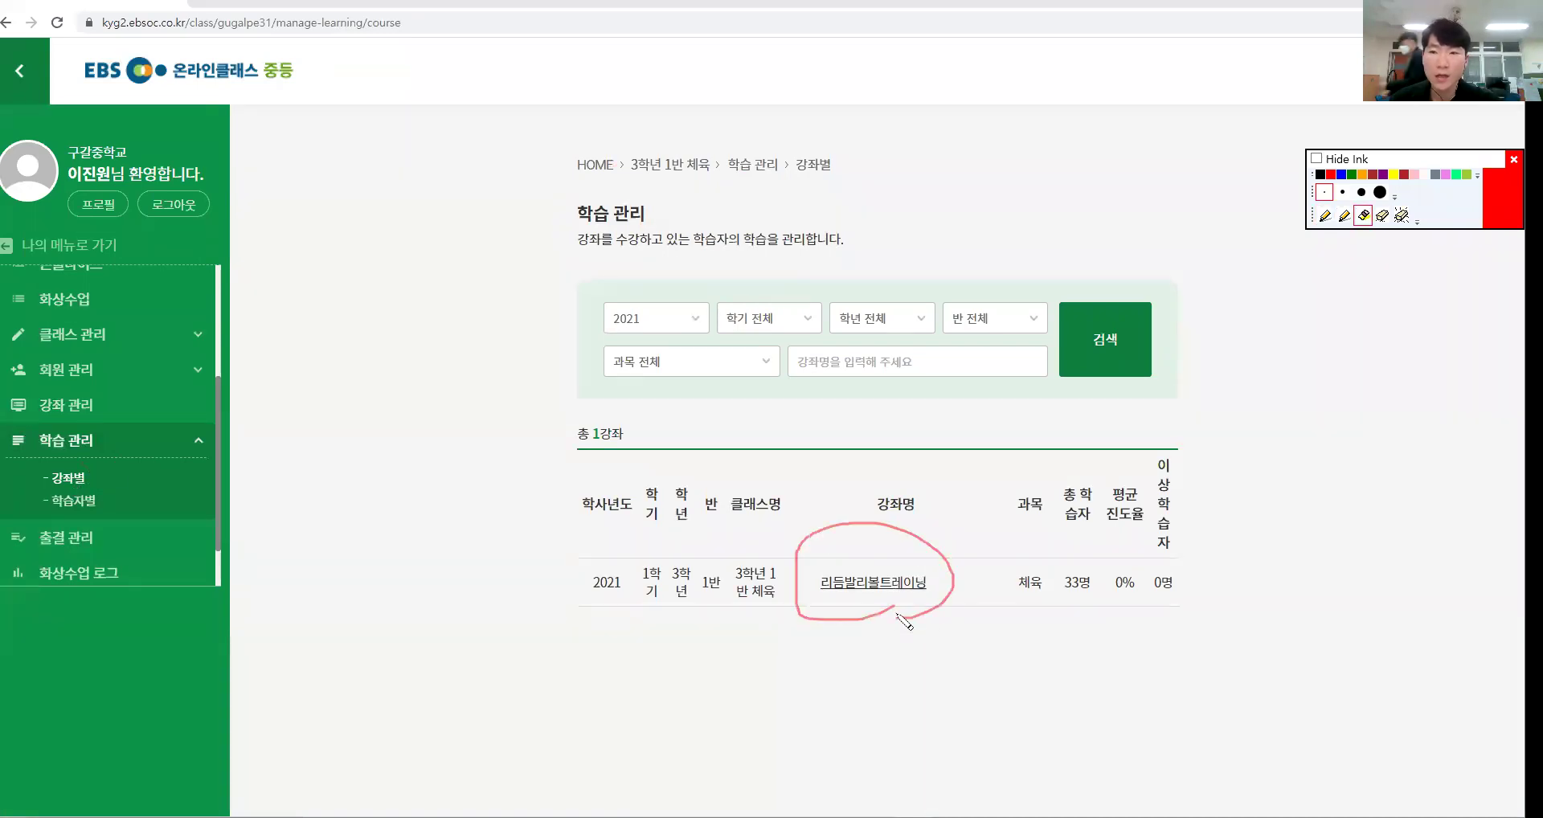
{"action": "left_click", "coordinate": [873, 585]}
Bracket the course details on both sides in red, mark the lecture list, and clear the ink.
{"action": "mouse_move", "coordinate": [538, 222]}
{"action": "left_mouse_down"}
{"action": "mouse_move", "coordinate": [474, 396]}
{"action": "mouse_move", "coordinate": [542, 709]}
{"action": "left_mouse_up"}
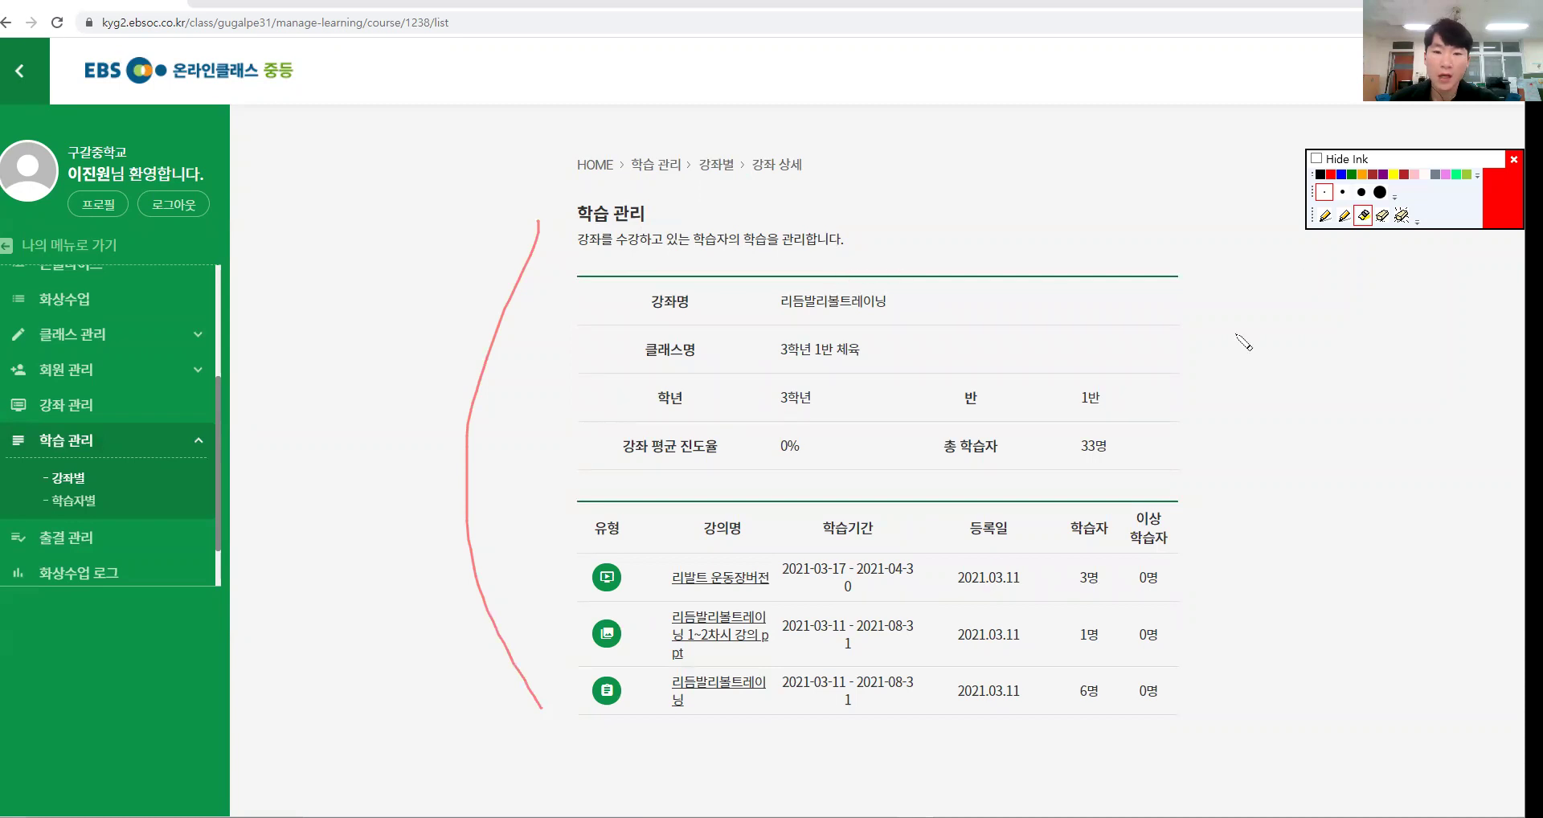
{"action": "mouse_move", "coordinate": [1162, 249]}
{"action": "left_mouse_down"}
{"action": "mouse_move", "coordinate": [1212, 643]}
{"action": "mouse_move", "coordinate": [1190, 652]}
{"action": "left_mouse_up"}
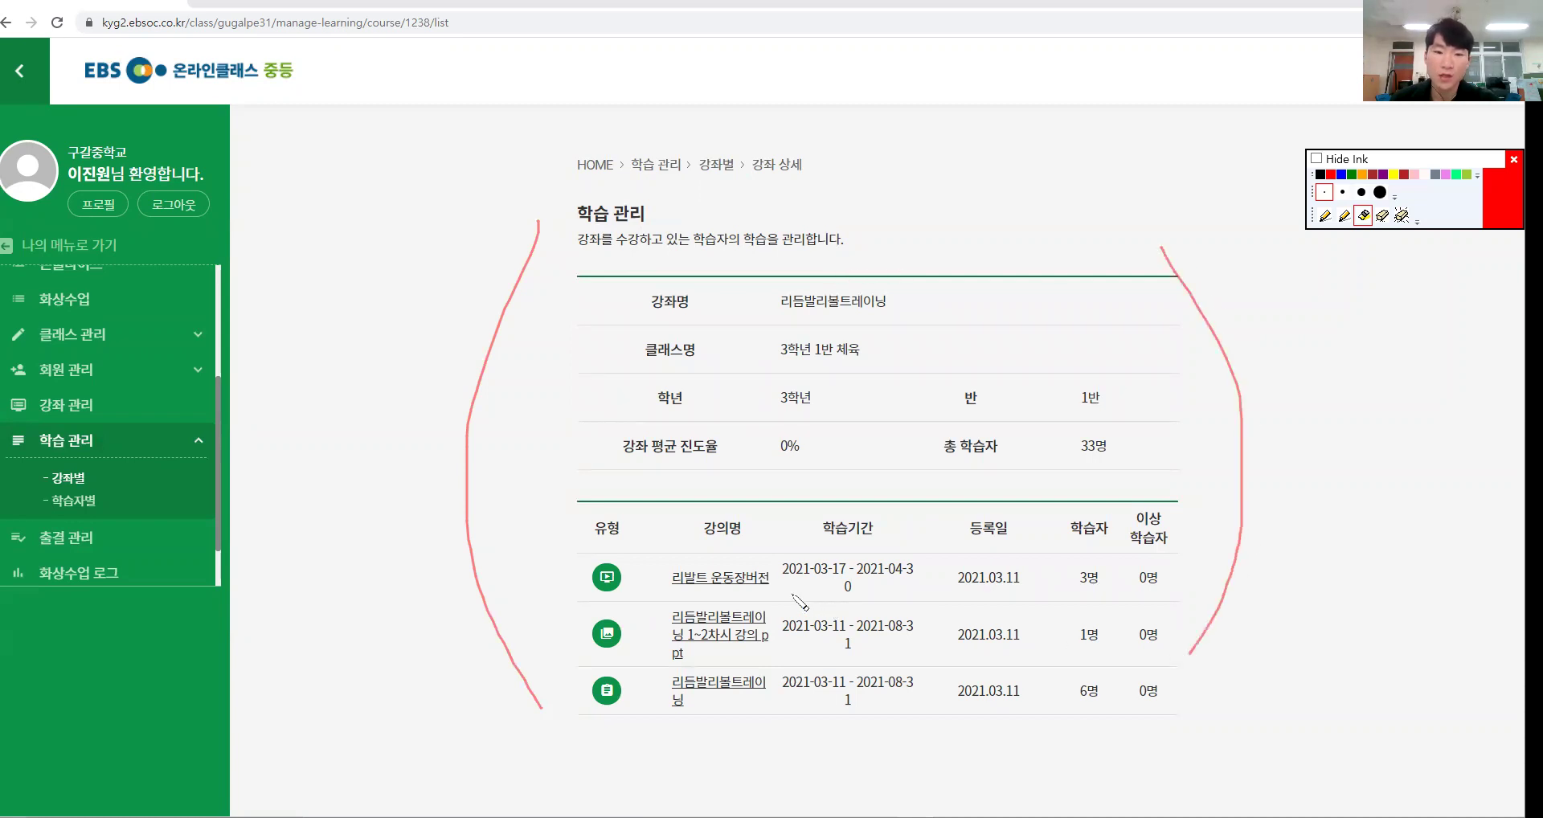
{"action": "mouse_move", "coordinate": [533, 537]}
{"action": "left_mouse_down"}
{"action": "mouse_move", "coordinate": [553, 579]}
{"action": "mouse_move", "coordinate": [581, 518]}
{"action": "left_mouse_up"}
{"action": "key", "text": "Escape"}
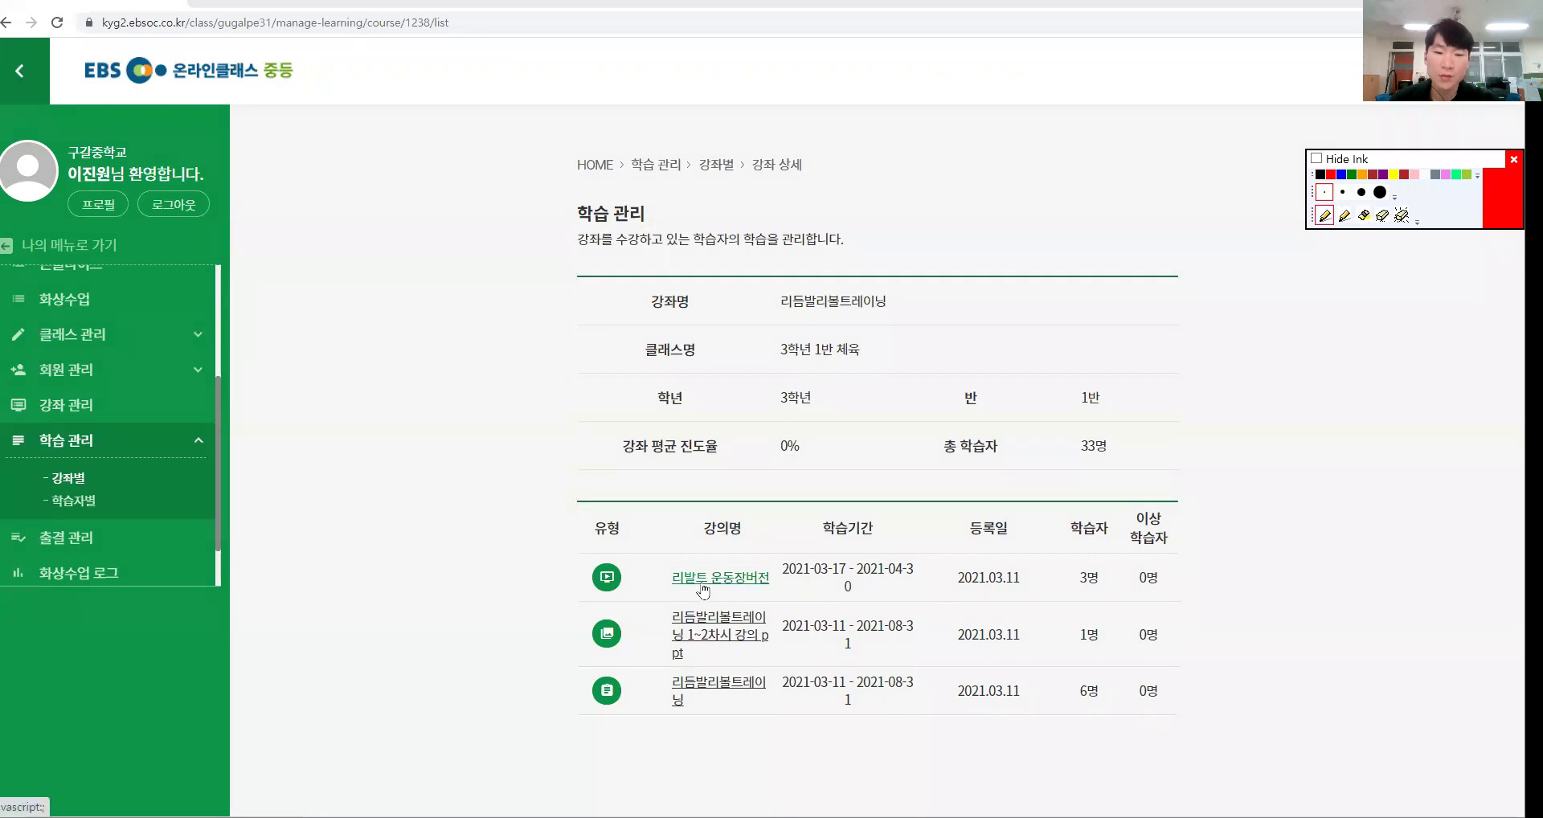
Open the 리발트 운동장버전 lecture's learning history and look over its details and learner list.
{"action": "left_click", "coordinate": [703, 591]}
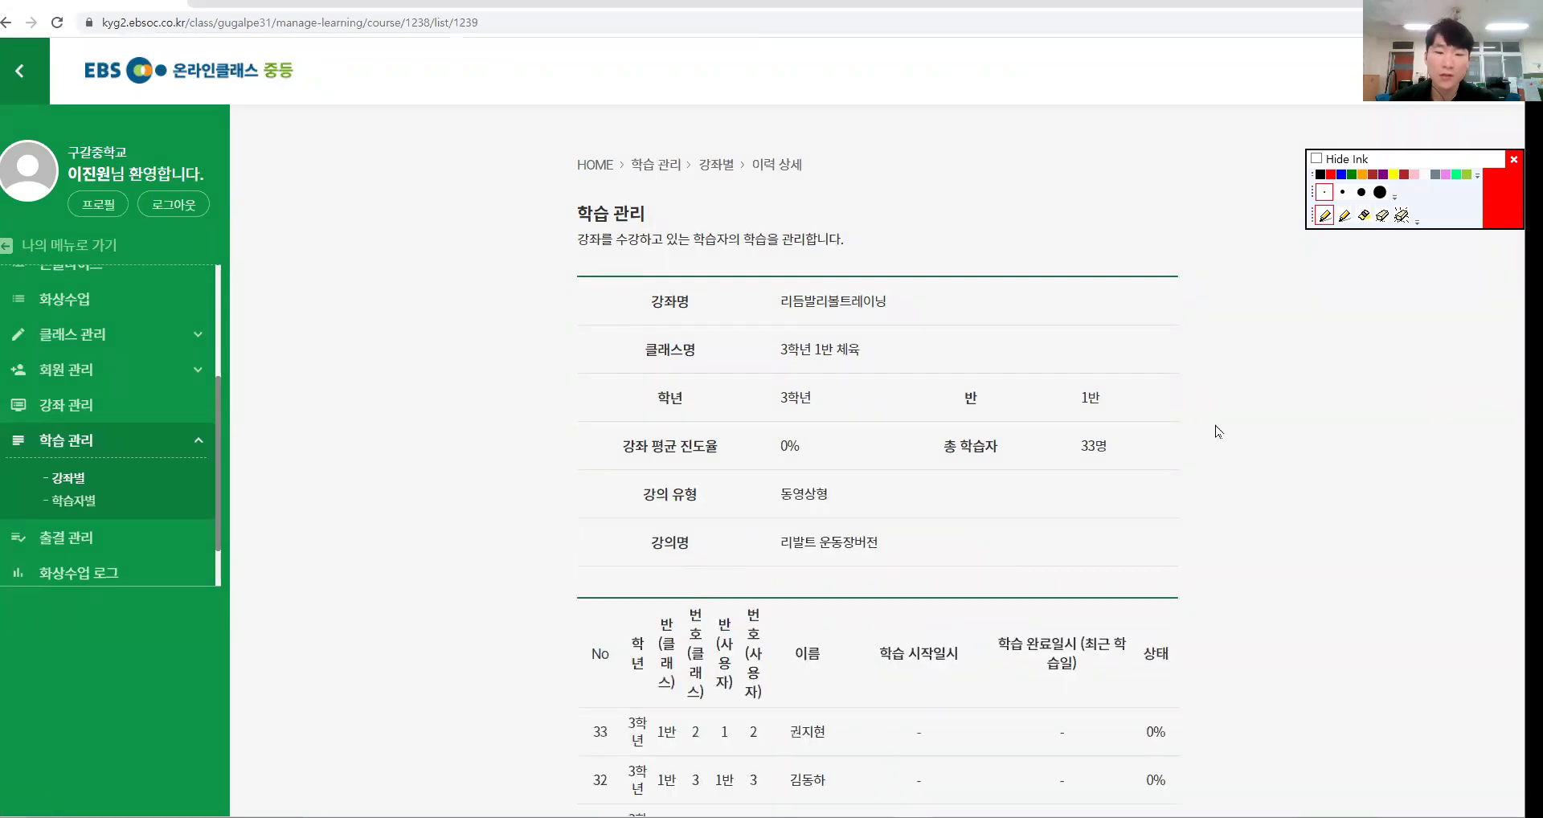
{"action": "scroll", "coordinate": [1216, 438], "scroll_direction": "down", "scroll_amount": 4}
{"action": "scroll", "coordinate": [963, 489], "scroll_direction": "up", "scroll_amount": 3}
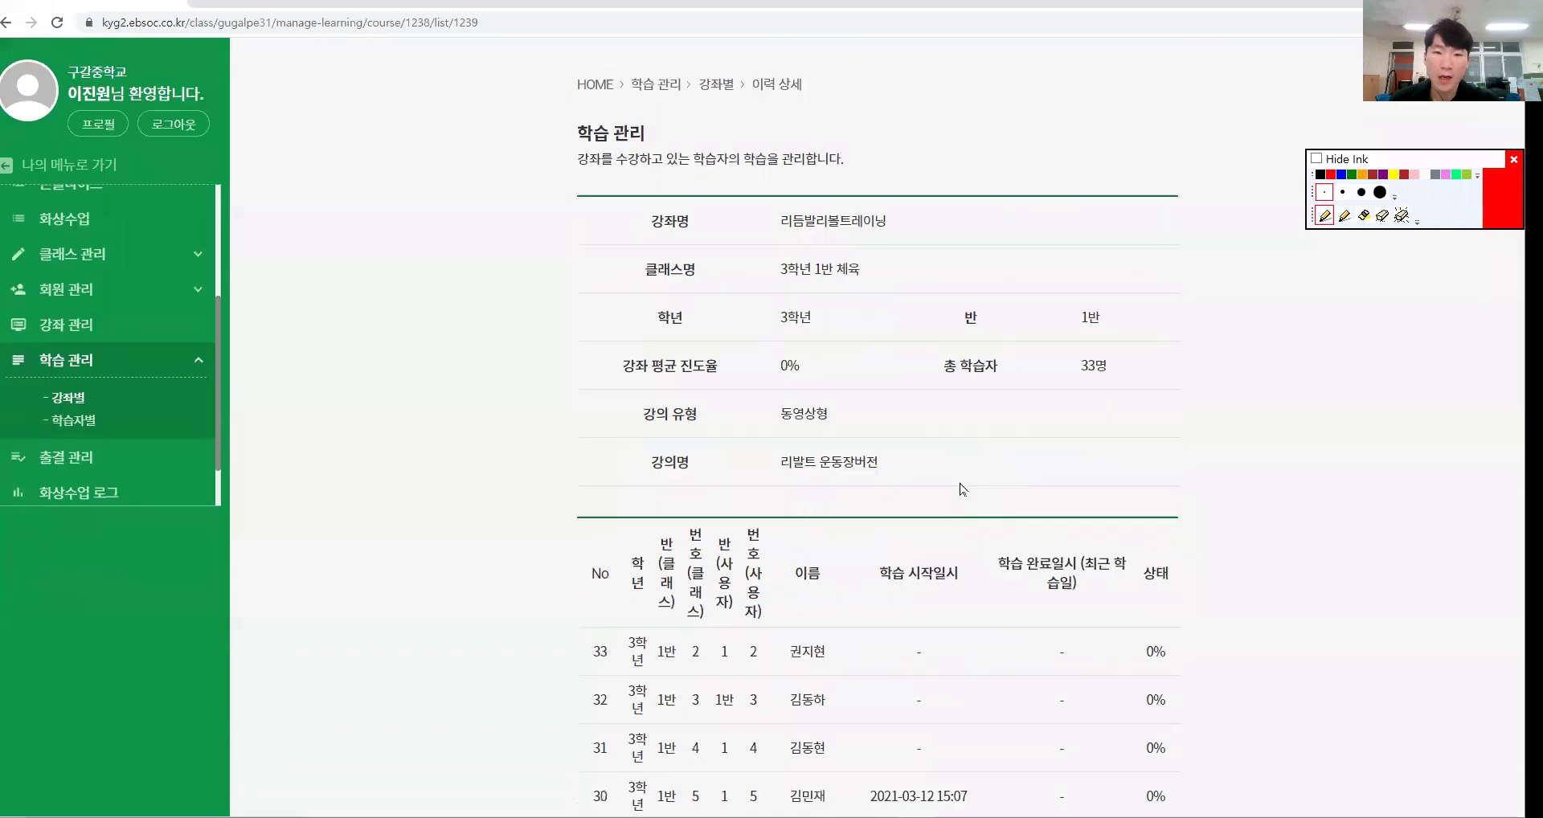
{"action": "scroll", "coordinate": [966, 552], "scroll_direction": "down", "scroll_amount": 3}
Underline the 학습 완료일시 heading in red, mark the 상태 column, and clear the ink.
{"action": "key", "text": "ctrl+shift+4"}
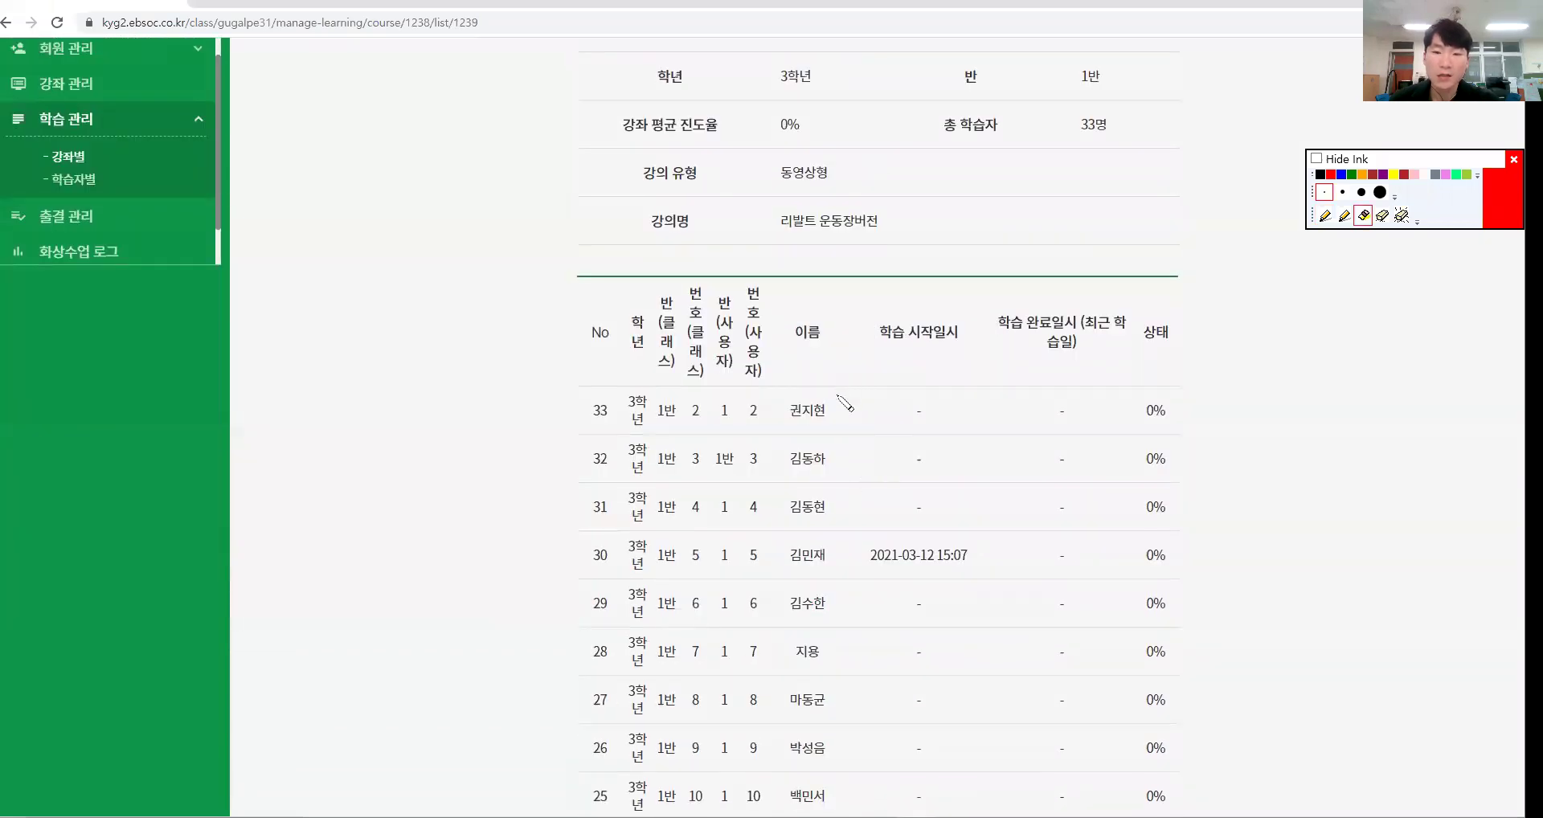
{"action": "mouse_move", "coordinate": [1001, 358]}
{"action": "left_mouse_down"}
{"action": "mouse_move", "coordinate": [872, 351]}
{"action": "mouse_move", "coordinate": [1111, 359]}
{"action": "left_mouse_up"}
{"action": "mouse_move", "coordinate": [1175, 275]}
{"action": "left_mouse_down"}
{"action": "mouse_move", "coordinate": [1120, 384]}
{"action": "mouse_move", "coordinate": [1168, 267]}
{"action": "left_mouse_up"}
{"action": "key", "text": "ctrl+shift+6"}
{"action": "key", "text": "ctrl+shift+2"}
Load more learners, mark the No. 4 learner's row, start time and 상태 in red, and clear the ink.
{"action": "scroll", "coordinate": [1217, 363], "scroll_direction": "down", "scroll_amount": 8}
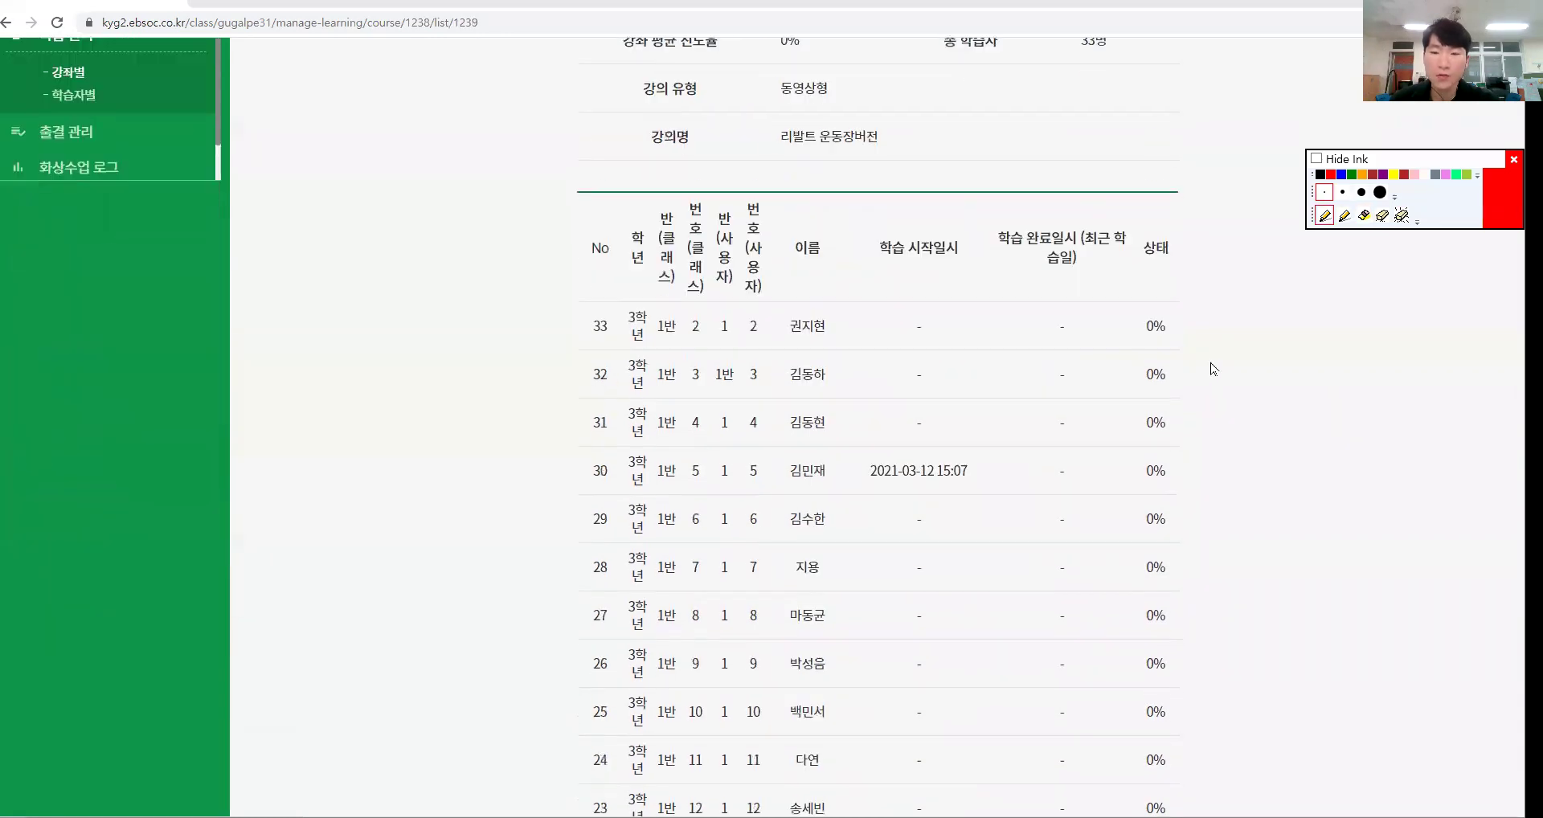
{"action": "left_click", "coordinate": [880, 502]}
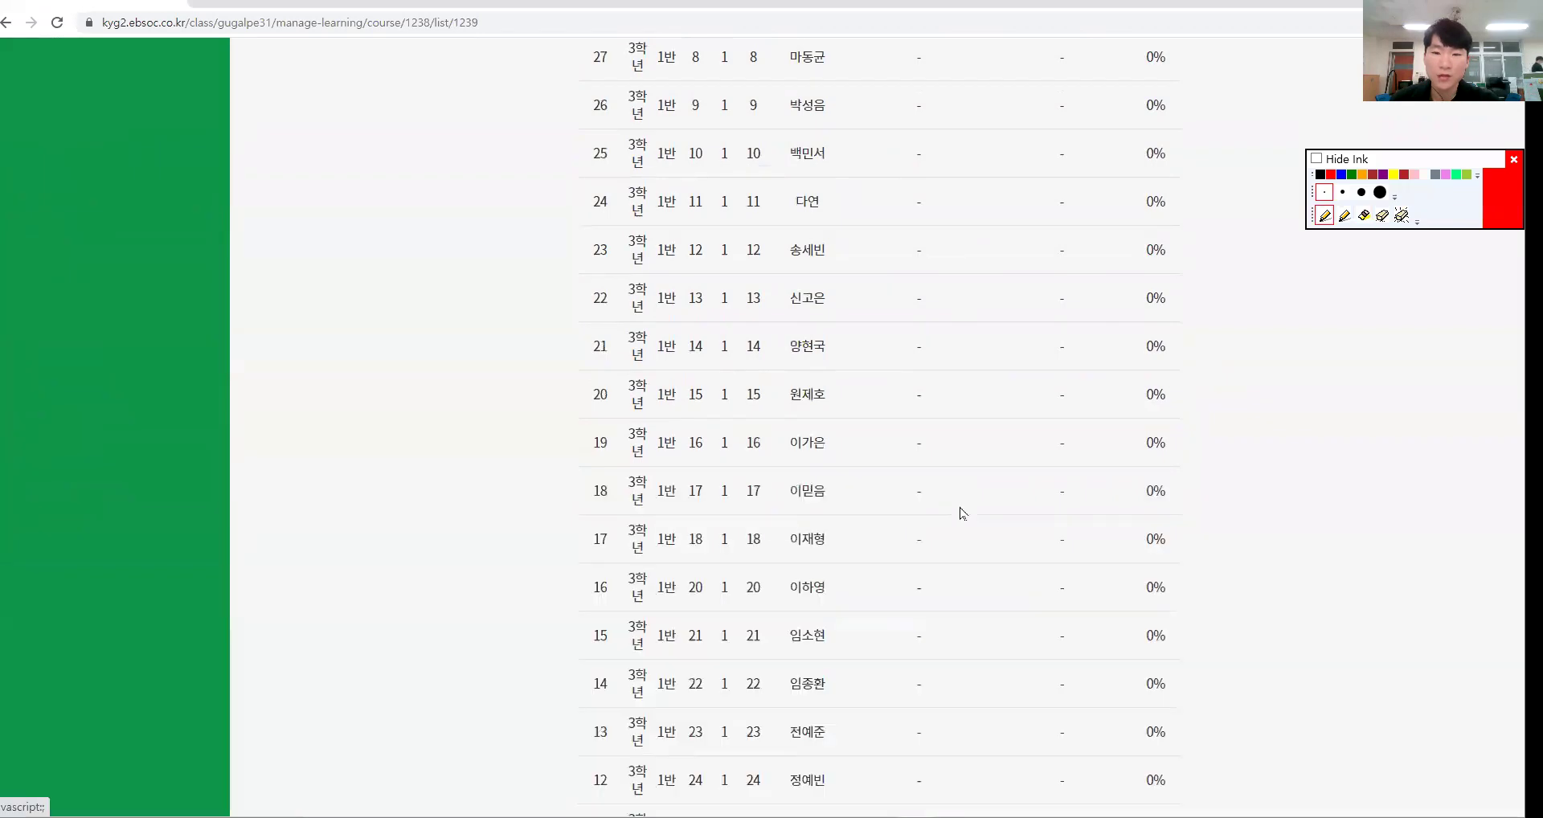
{"action": "scroll", "coordinate": [956, 522], "scroll_direction": "down", "scroll_amount": 7}
{"action": "key", "text": "ctrl+shift+h"}
{"action": "mouse_move", "coordinate": [990, 640]}
{"action": "left_mouse_down"}
{"action": "mouse_move", "coordinate": [707, 659]}
{"action": "mouse_move", "coordinate": [577, 599]}
{"action": "mouse_move", "coordinate": [947, 595]}
{"action": "mouse_move", "coordinate": [1171, 647]}
{"action": "mouse_move", "coordinate": [908, 655]}
{"action": "mouse_move", "coordinate": [854, 641]}
{"action": "left_mouse_up"}
{"action": "left_click_drag", "start_coordinate": [966, 631], "coordinate": [963, 635]}
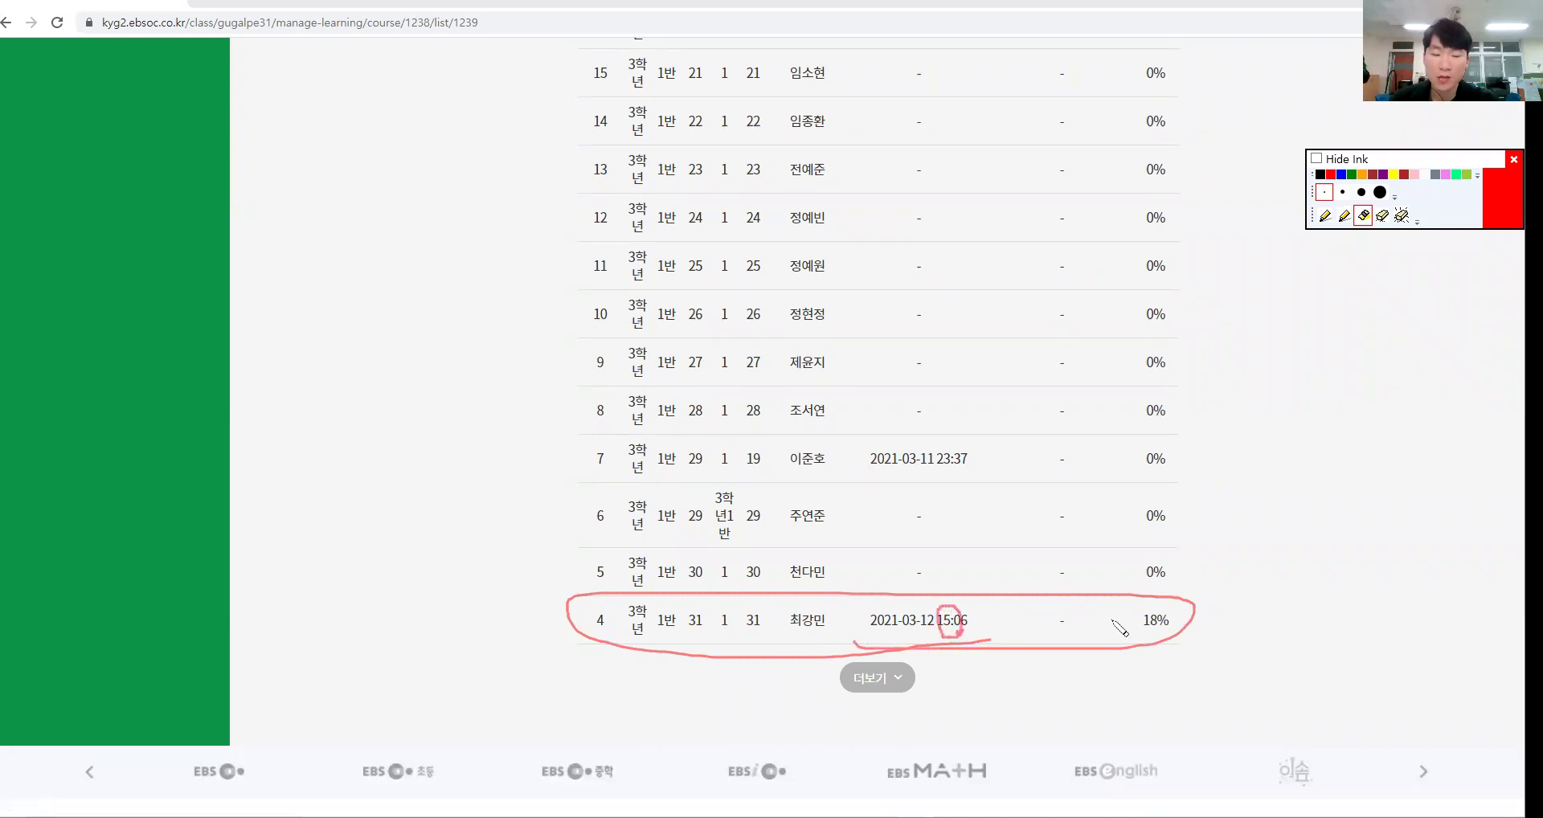
{"action": "left_click_drag", "start_coordinate": [1103, 632], "coordinate": [1179, 631]}
{"action": "key", "text": "Escape"}
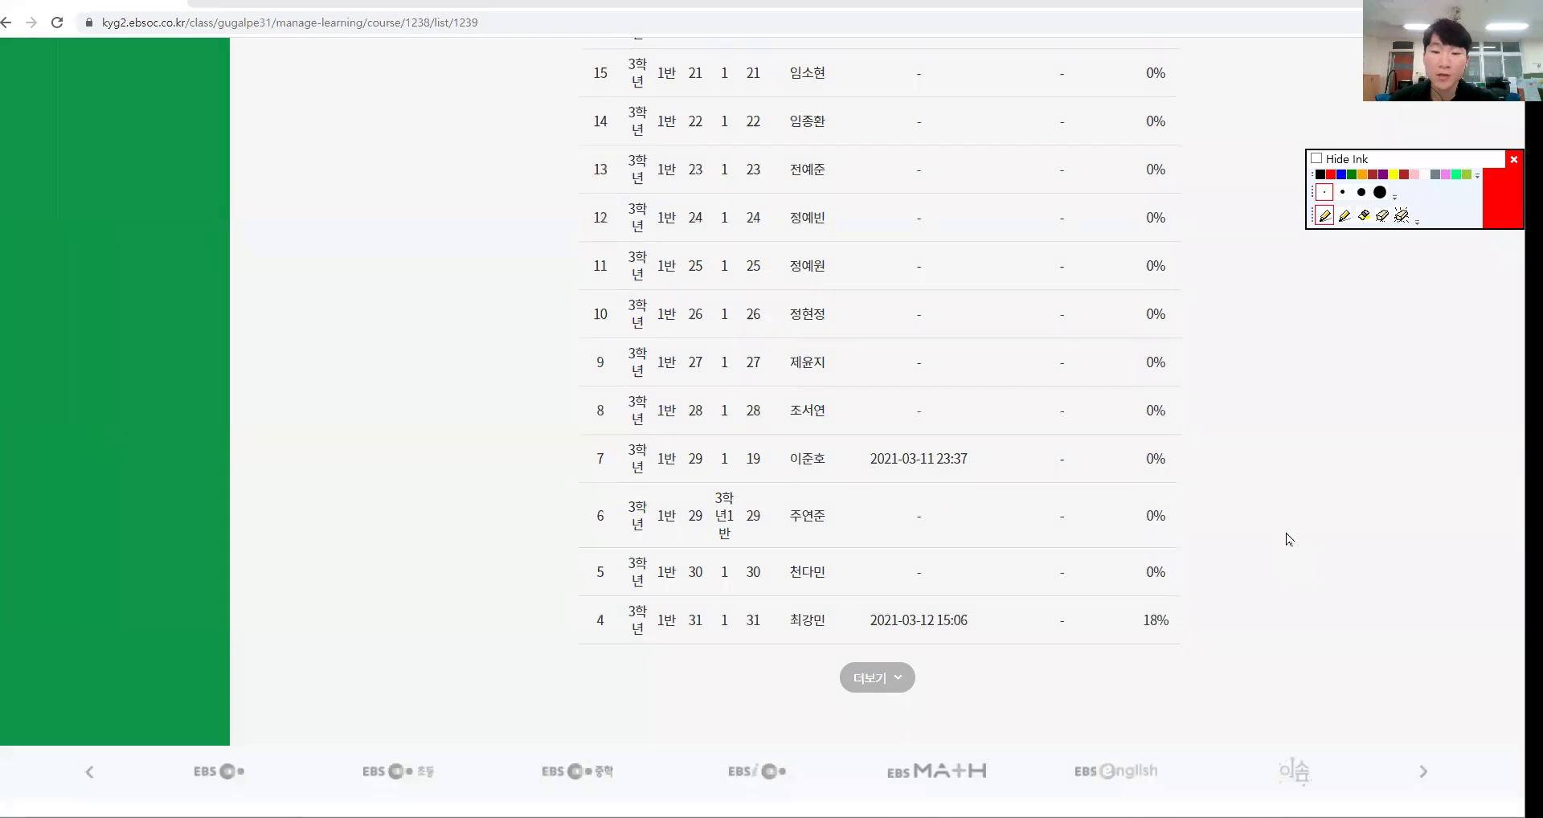
Handwrite 3.17 in red beside the course details of the learning history and circle it.
{"action": "scroll", "coordinate": [1289, 538], "scroll_direction": "up", "scroll_amount": 15}
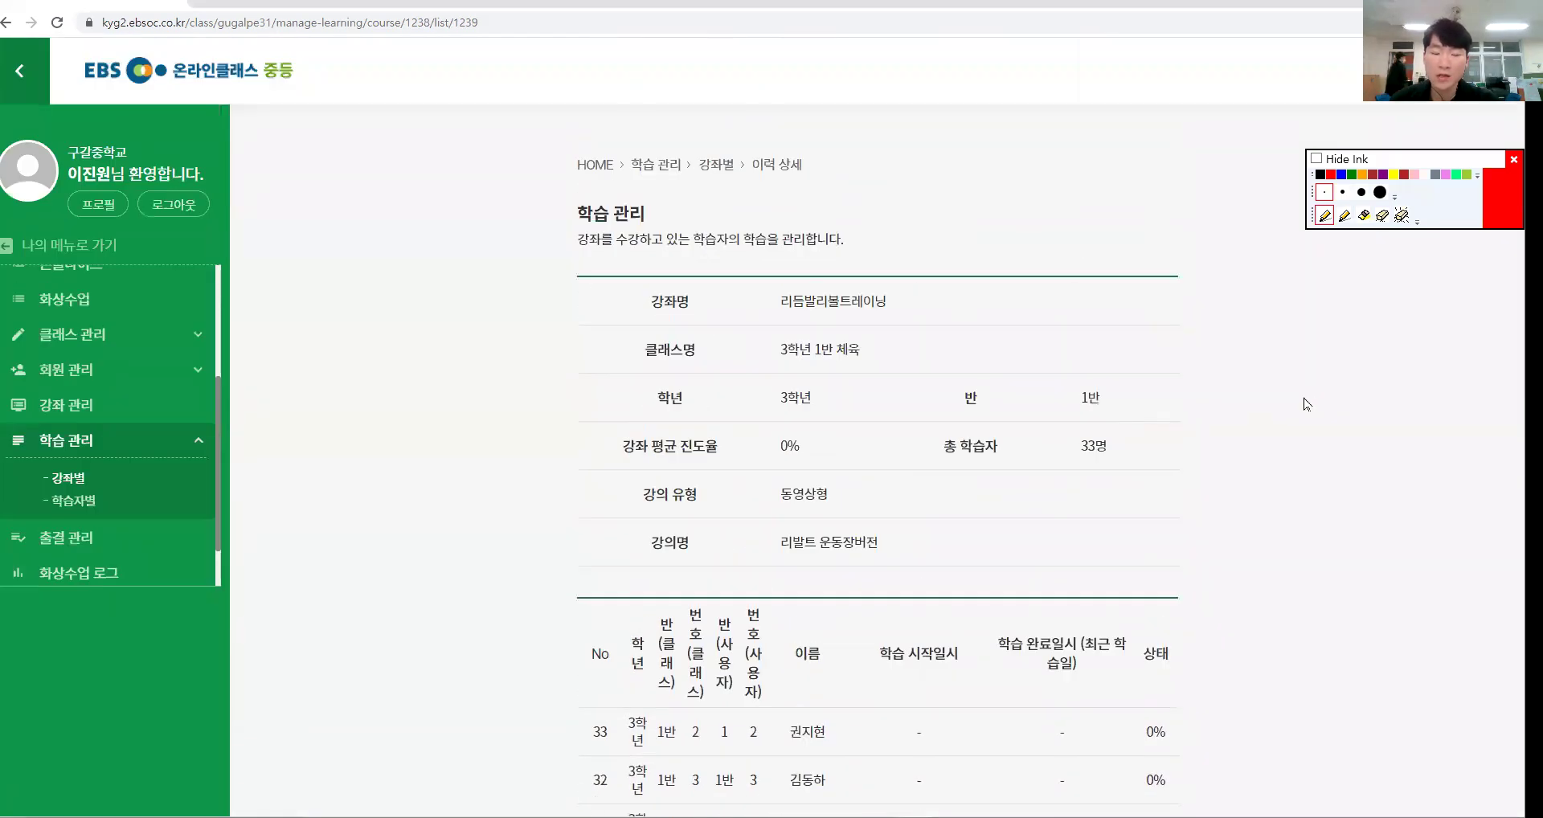
{"action": "scroll", "coordinate": [1251, 486], "scroll_direction": "down", "scroll_amount": 3}
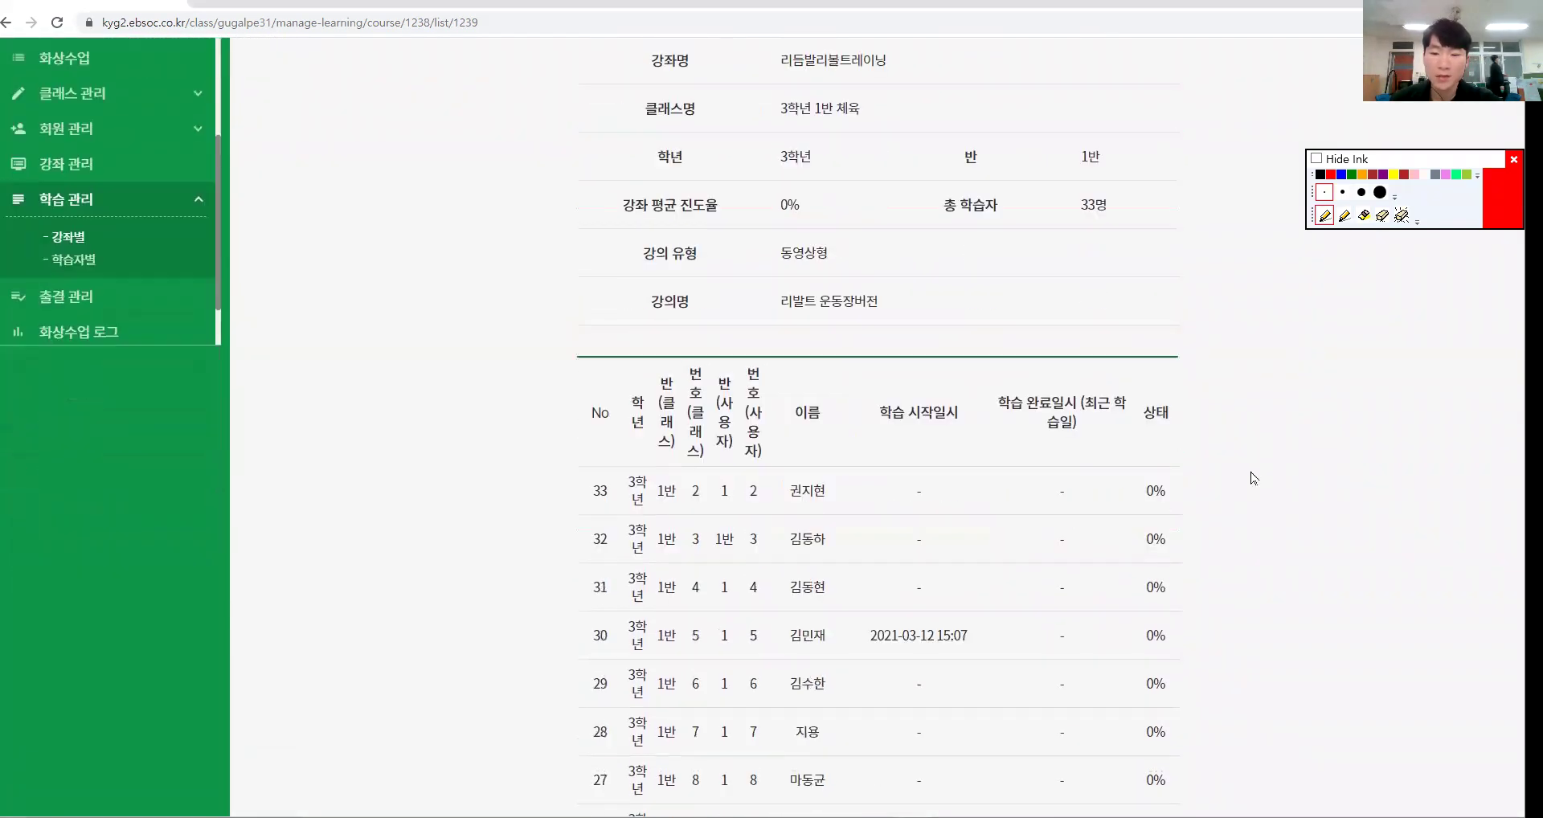
{"action": "scroll", "coordinate": [1153, 437], "scroll_direction": "up", "scroll_amount": 3}
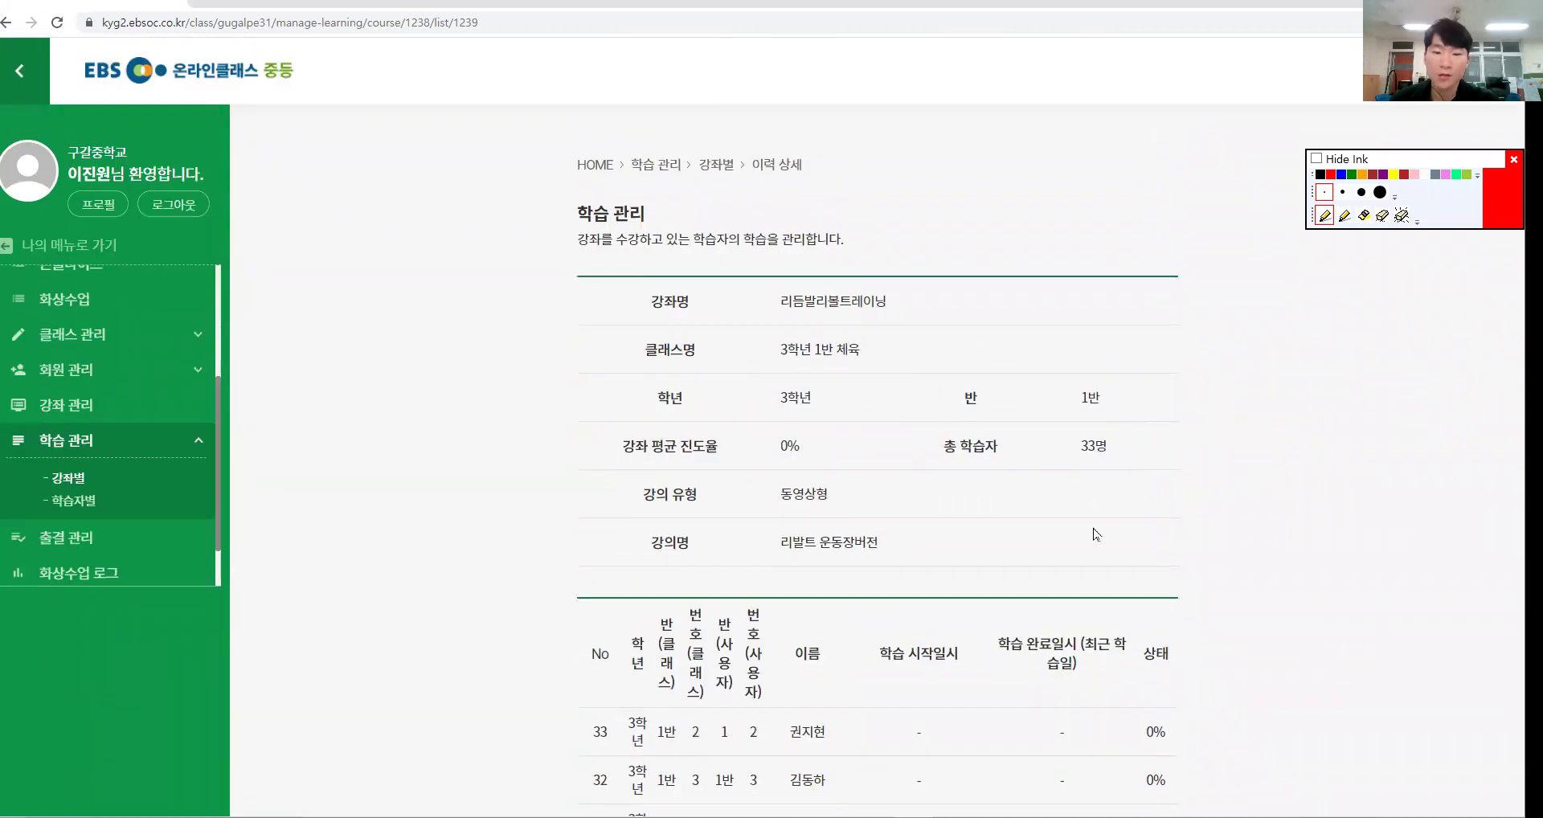
{"action": "scroll", "coordinate": [1105, 532], "scroll_direction": "down", "scroll_amount": 3}
{"action": "scroll", "coordinate": [1109, 450], "scroll_direction": "up", "scroll_amount": 3}
{"action": "left_click_drag", "start_coordinate": [1128, 282], "coordinate": [1113, 361]}
{"action": "left_click", "coordinate": [1173, 348]}
{"action": "left_click_drag", "start_coordinate": [1225, 277], "coordinate": [1212, 336]}
{"action": "left_click_drag", "start_coordinate": [1236, 265], "coordinate": [1248, 369]}
{"action": "left_click_drag", "start_coordinate": [1216, 409], "coordinate": [1071, 414]}
{"action": "left_click_drag", "start_coordinate": [1309, 341], "coordinate": [1207, 413]}
Draw a red arrow from the circled date down toward the 상태 column and handwrite 0% below it.
{"action": "mouse_move", "coordinate": [1256, 351]}
{"action": "left_mouse_down"}
{"action": "mouse_move", "coordinate": [1316, 508]}
{"action": "mouse_move", "coordinate": [1203, 713]}
{"action": "mouse_move", "coordinate": [1238, 702]}
{"action": "mouse_move", "coordinate": [1206, 670]}
{"action": "left_mouse_up"}
{"action": "mouse_move", "coordinate": [1236, 747]}
{"action": "left_mouse_down"}
{"action": "mouse_move", "coordinate": [1229, 794]}
{"action": "mouse_move", "coordinate": [1235, 747]}
{"action": "left_mouse_up"}
{"action": "left_click_drag", "start_coordinate": [1269, 750], "coordinate": [1267, 809]}
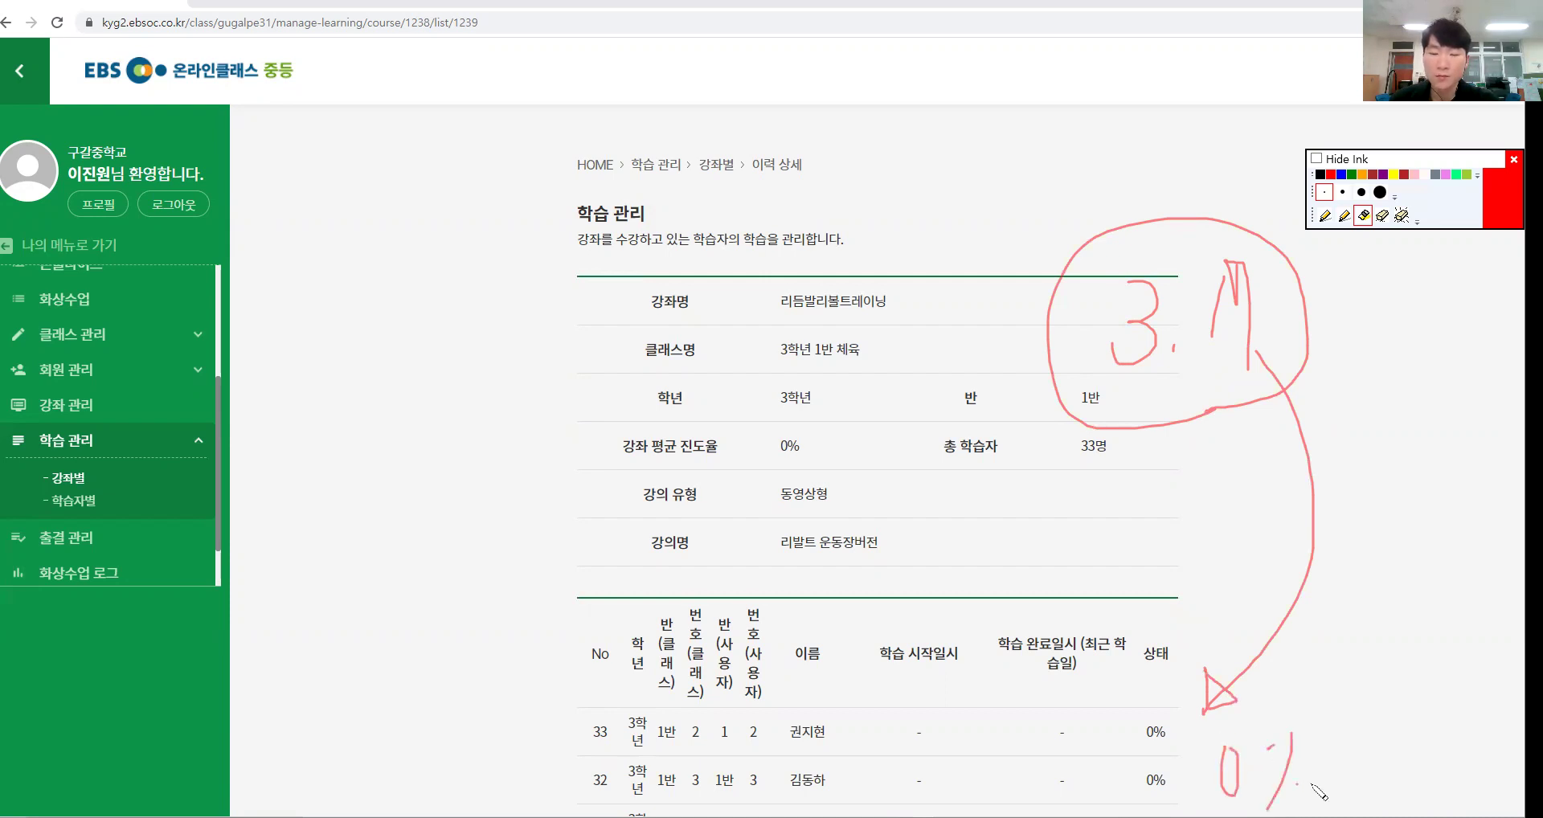
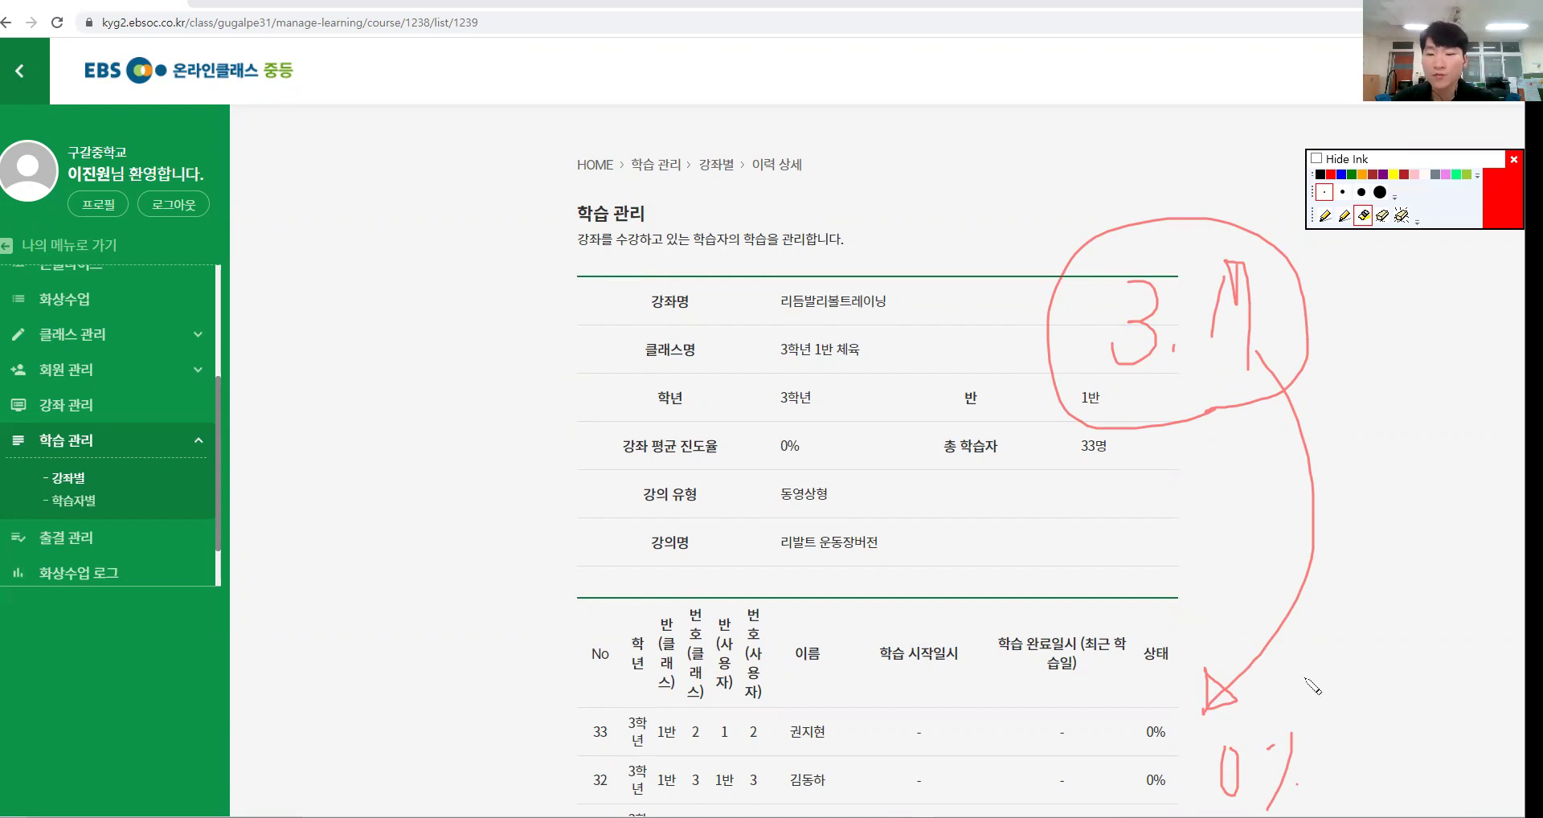
Clear the ink, tick the 학습자별 entry in red, and go back to the 강좌별 course list.
{"action": "key", "text": "ctrl+6"}
{"action": "key", "text": "ctrl+2"}
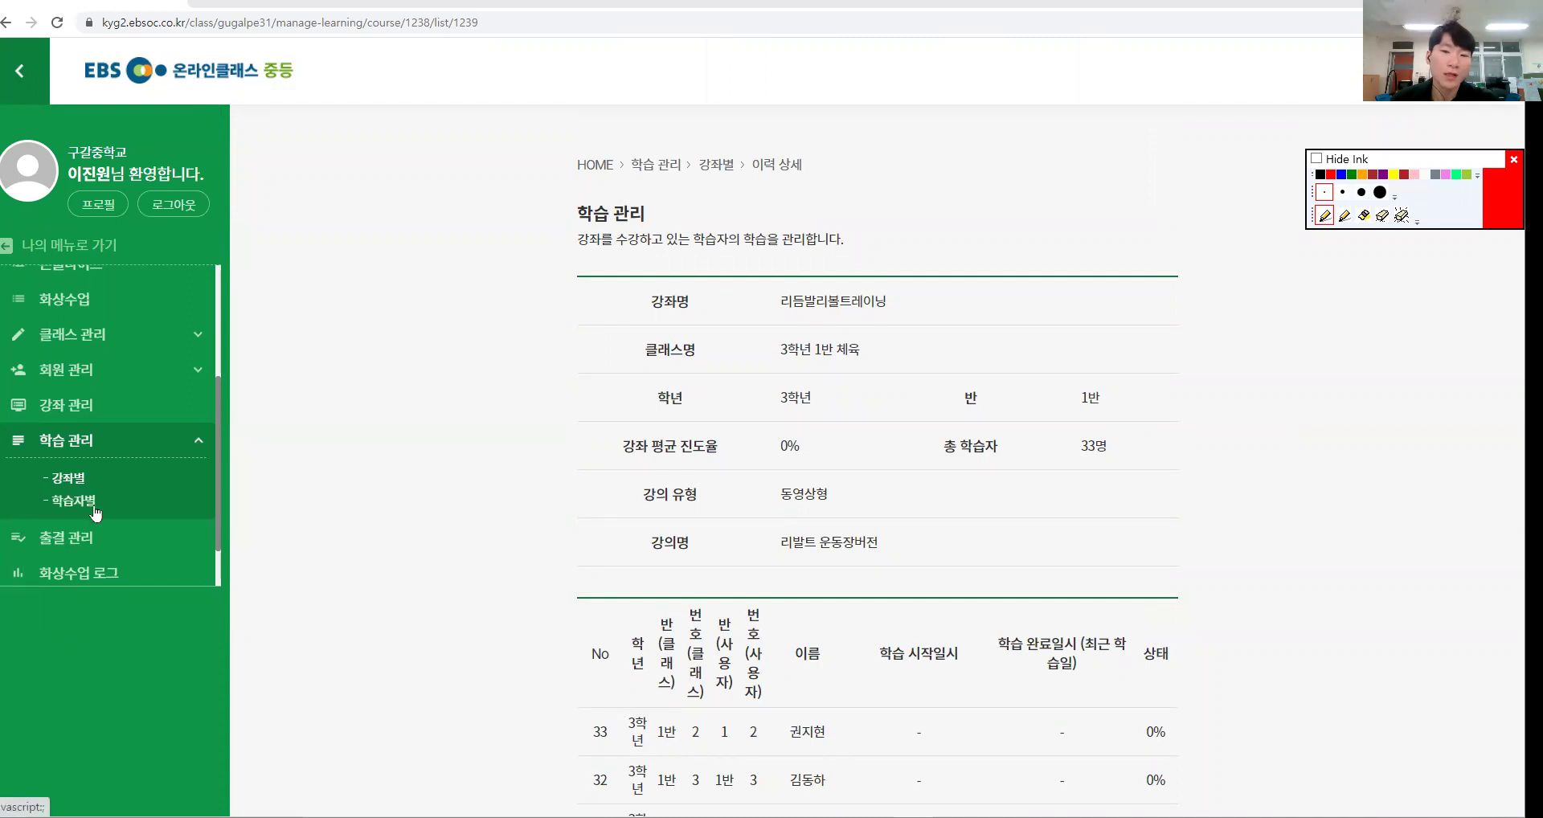
{"action": "key", "text": "ctrl+4"}
{"action": "key", "text": "p"}
{"action": "left_click", "coordinate": [105, 477]}
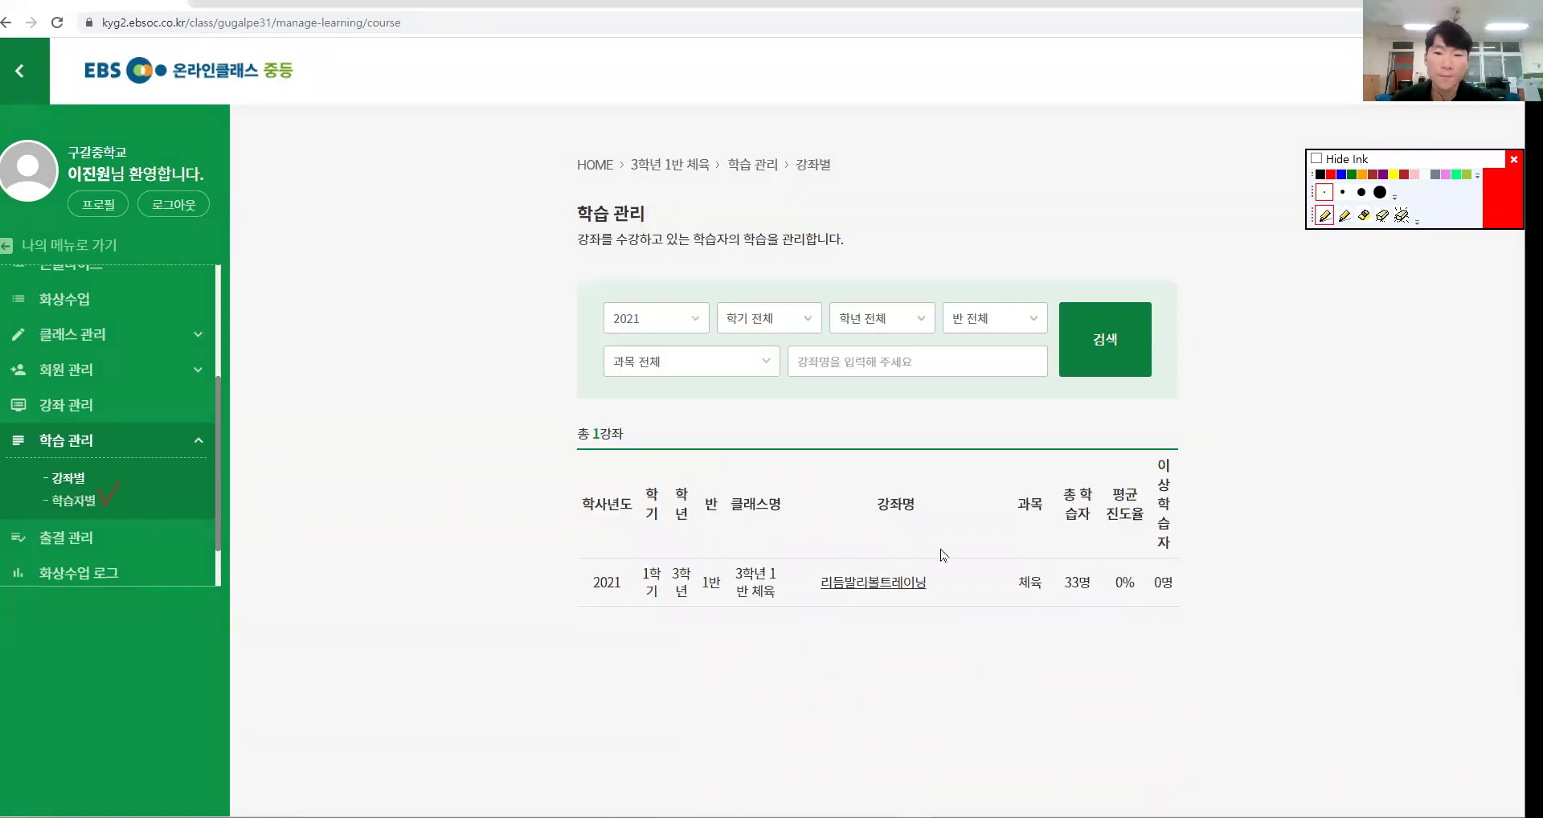
Mark the course's 이상 학습자 value in red, clear the ink, and open the 학습자별 learner list.
{"action": "key", "text": "e"}
{"action": "mouse_move", "coordinate": [1148, 597]}
{"action": "left_mouse_down"}
{"action": "mouse_move", "coordinate": [996, 498]}
{"action": "mouse_move", "coordinate": [1254, 518]}
{"action": "mouse_move", "coordinate": [1150, 621]}
{"action": "left_mouse_up"}
{"action": "key", "text": "ctrl+6"}
{"action": "key", "text": "ctrl+2"}
{"action": "left_click", "coordinate": [87, 505]}
{"action": "scroll", "coordinate": [919, 466], "scroll_direction": "down", "scroll_amount": 2}
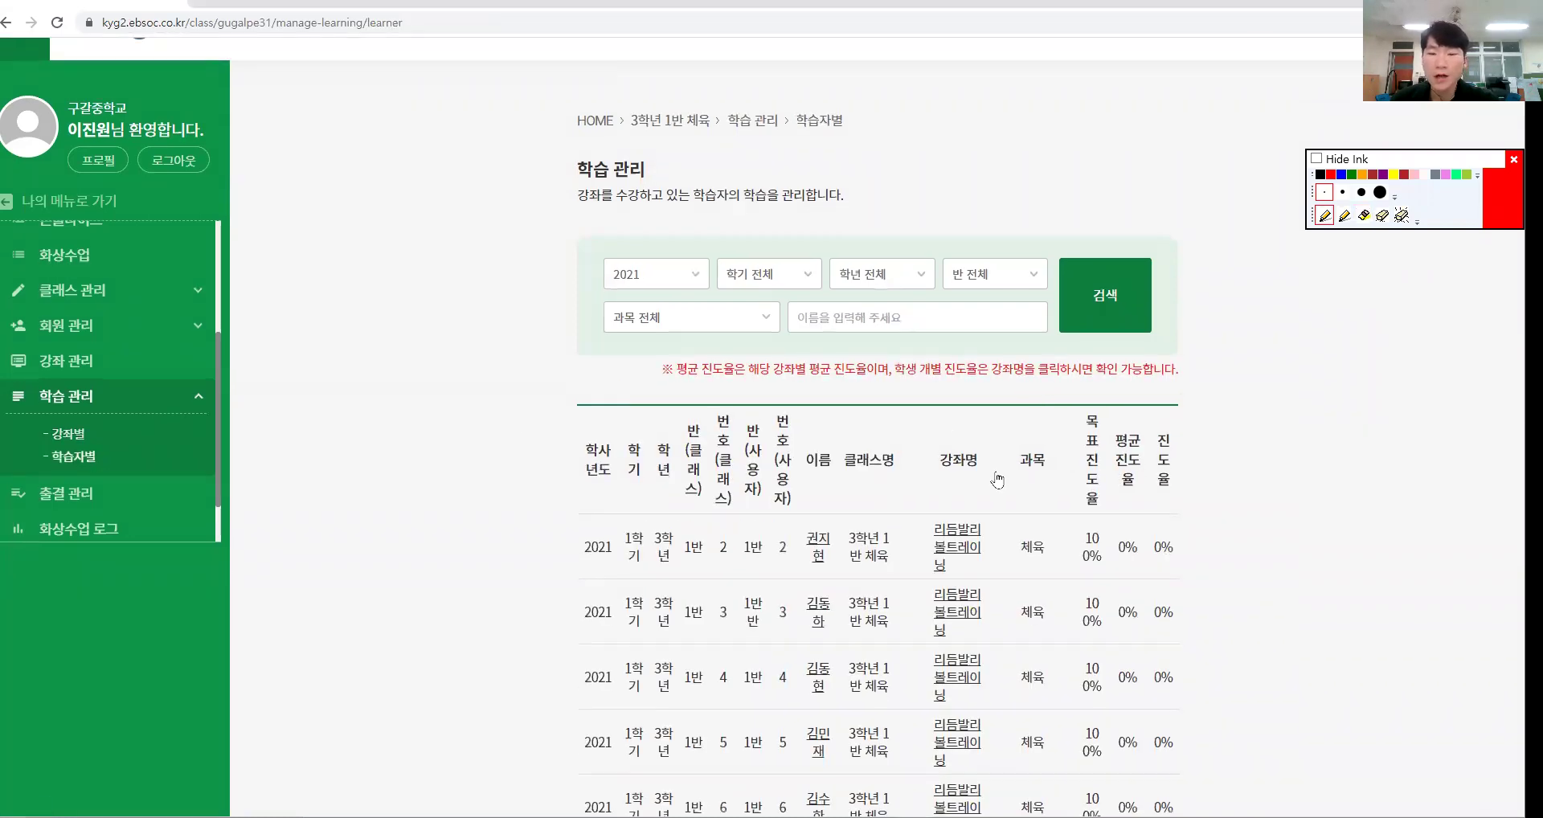
Bracket the learner rows in red, mark the progress rate columns, and clear the ink.
{"action": "key", "text": "ctrl+4"}
{"action": "mouse_move", "coordinate": [480, 413]}
{"action": "left_mouse_down"}
{"action": "mouse_move", "coordinate": [549, 418]}
{"action": "mouse_move", "coordinate": [479, 562]}
{"action": "mouse_move", "coordinate": [457, 721]}
{"action": "mouse_move", "coordinate": [494, 722]}
{"action": "left_mouse_up"}
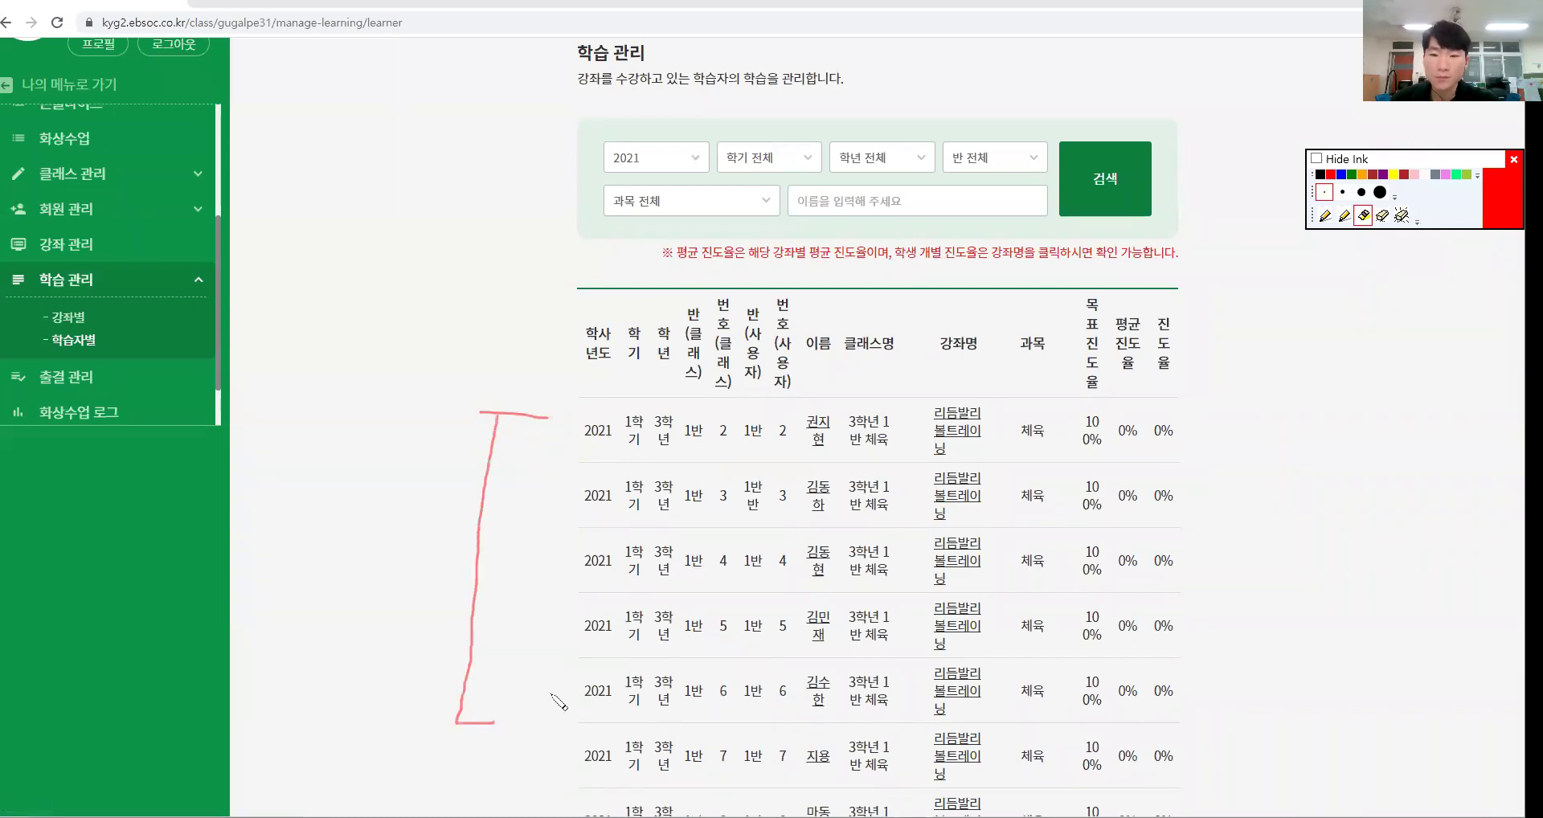
{"action": "mouse_move", "coordinate": [1101, 396]}
{"action": "left_mouse_down"}
{"action": "mouse_move", "coordinate": [1063, 342]}
{"action": "mouse_move", "coordinate": [1076, 276]}
{"action": "mouse_move", "coordinate": [1095, 397]}
{"action": "mouse_move", "coordinate": [1117, 298]}
{"action": "mouse_move", "coordinate": [1128, 388]}
{"action": "mouse_move", "coordinate": [1181, 313]}
{"action": "mouse_move", "coordinate": [1191, 392]}
{"action": "left_mouse_up"}
{"action": "key", "text": "ctrl+shift+6"}
{"action": "key", "text": "ctrl+shift+2"}
{"action": "scroll", "coordinate": [1278, 419], "scroll_direction": "down", "scroll_amount": 6}
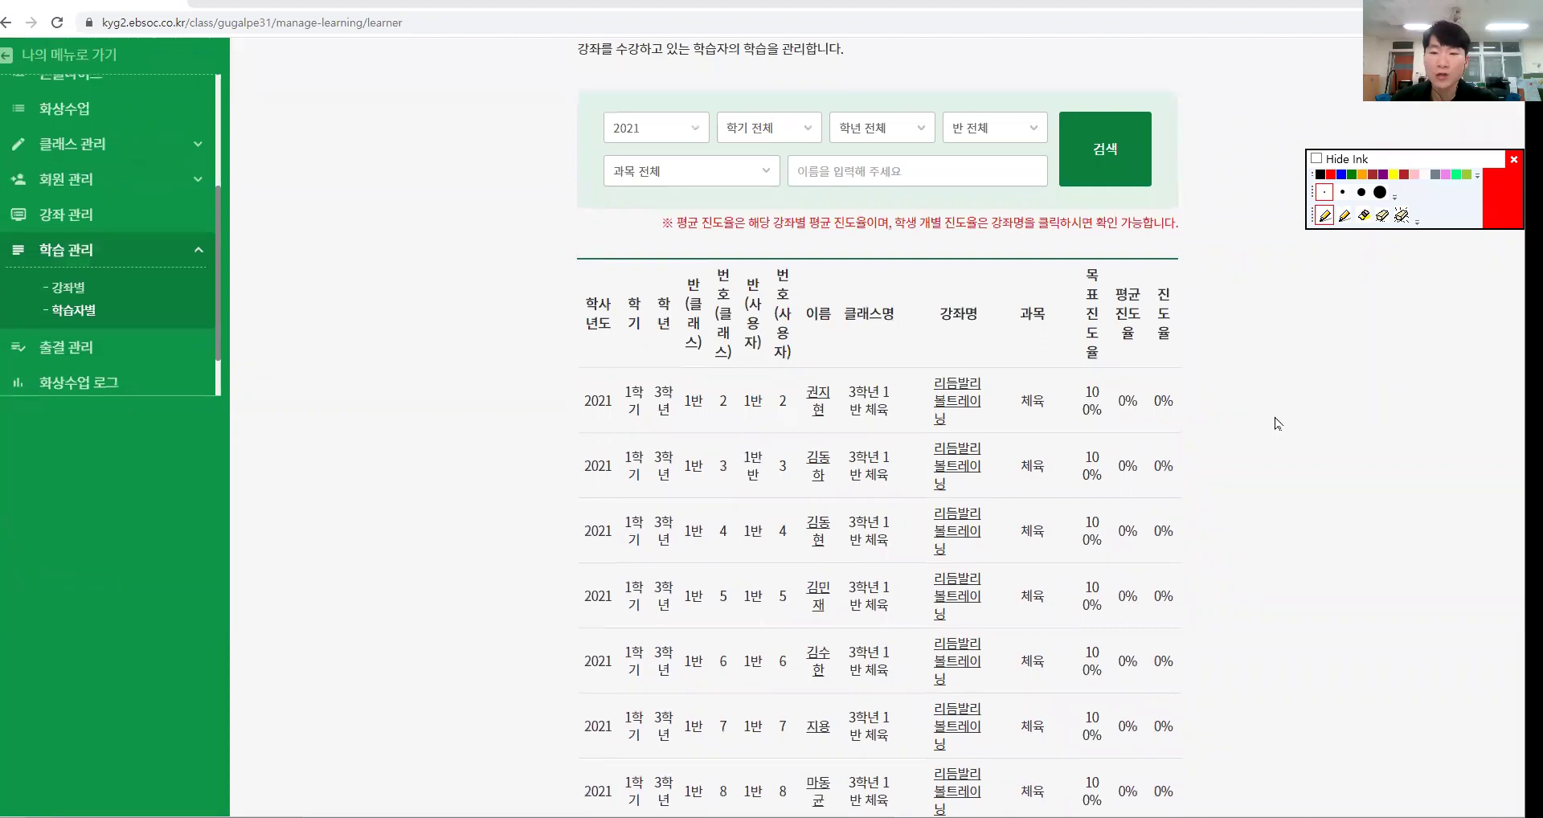
Mark the first learner's name in red in the 학습자별 list and clear the ink.
{"action": "scroll", "coordinate": [1267, 416], "scroll_direction": "up", "scroll_amount": 6}
{"action": "key", "text": "ctrl+shift+4"}
{"action": "key", "text": "ctrl+shift+2"}
{"action": "key", "text": "ctrl+shift+4"}
{"action": "left_click_drag", "start_coordinate": [835, 396], "coordinate": [813, 471]}
{"action": "key", "text": "ctrl+shift+6"}
{"action": "key", "text": "ctrl+shift+2"}
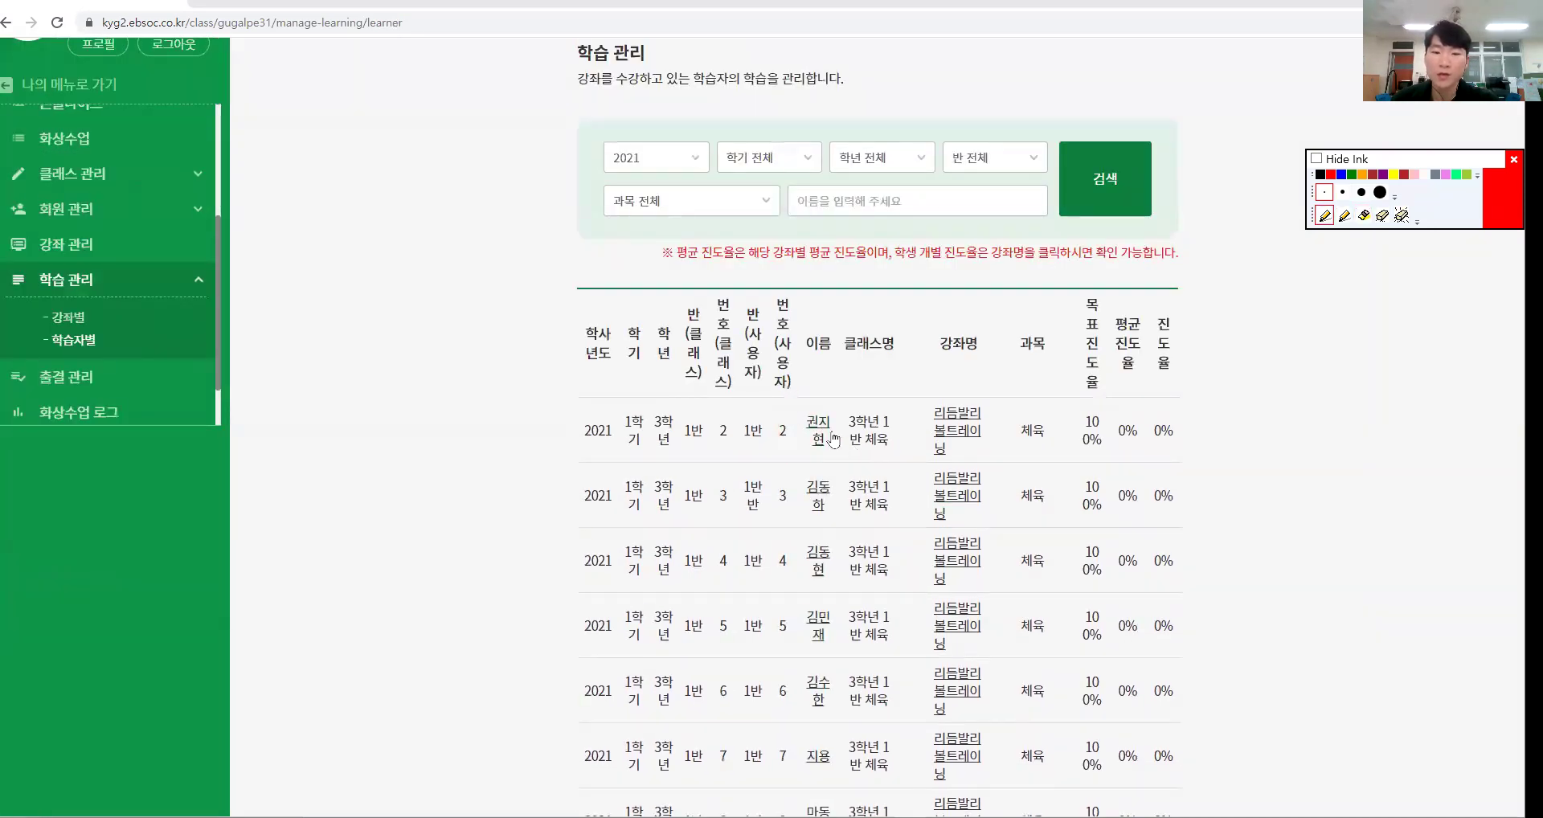
Open the first learner's detail page, mark the lecture list in red, and clear the ink.
{"action": "left_click", "coordinate": [834, 440]}
{"action": "scroll", "coordinate": [782, 479], "scroll_direction": "down", "scroll_amount": 3}
{"action": "scroll", "coordinate": [780, 473], "scroll_direction": "down", "scroll_amount": 1}
{"action": "scroll", "coordinate": [901, 442], "scroll_direction": "up", "scroll_amount": 1}
{"action": "key", "text": "ctrl+shift+4"}
{"action": "mouse_move", "coordinate": [597, 366]}
{"action": "left_mouse_down"}
{"action": "mouse_move", "coordinate": [589, 551]}
{"action": "mouse_move", "coordinate": [616, 584]}
{"action": "left_mouse_up"}
{"action": "mouse_move", "coordinate": [526, 459]}
{"action": "left_mouse_down"}
{"action": "mouse_move", "coordinate": [617, 356]}
{"action": "mouse_move", "coordinate": [1033, 362]}
{"action": "mouse_move", "coordinate": [969, 375]}
{"action": "left_mouse_up"}
{"action": "key", "text": "ctrl+shift+6"}
{"action": "key", "text": "ctrl+shift+2"}
{"action": "scroll", "coordinate": [1214, 459], "scroll_direction": "up", "scroll_amount": 2}
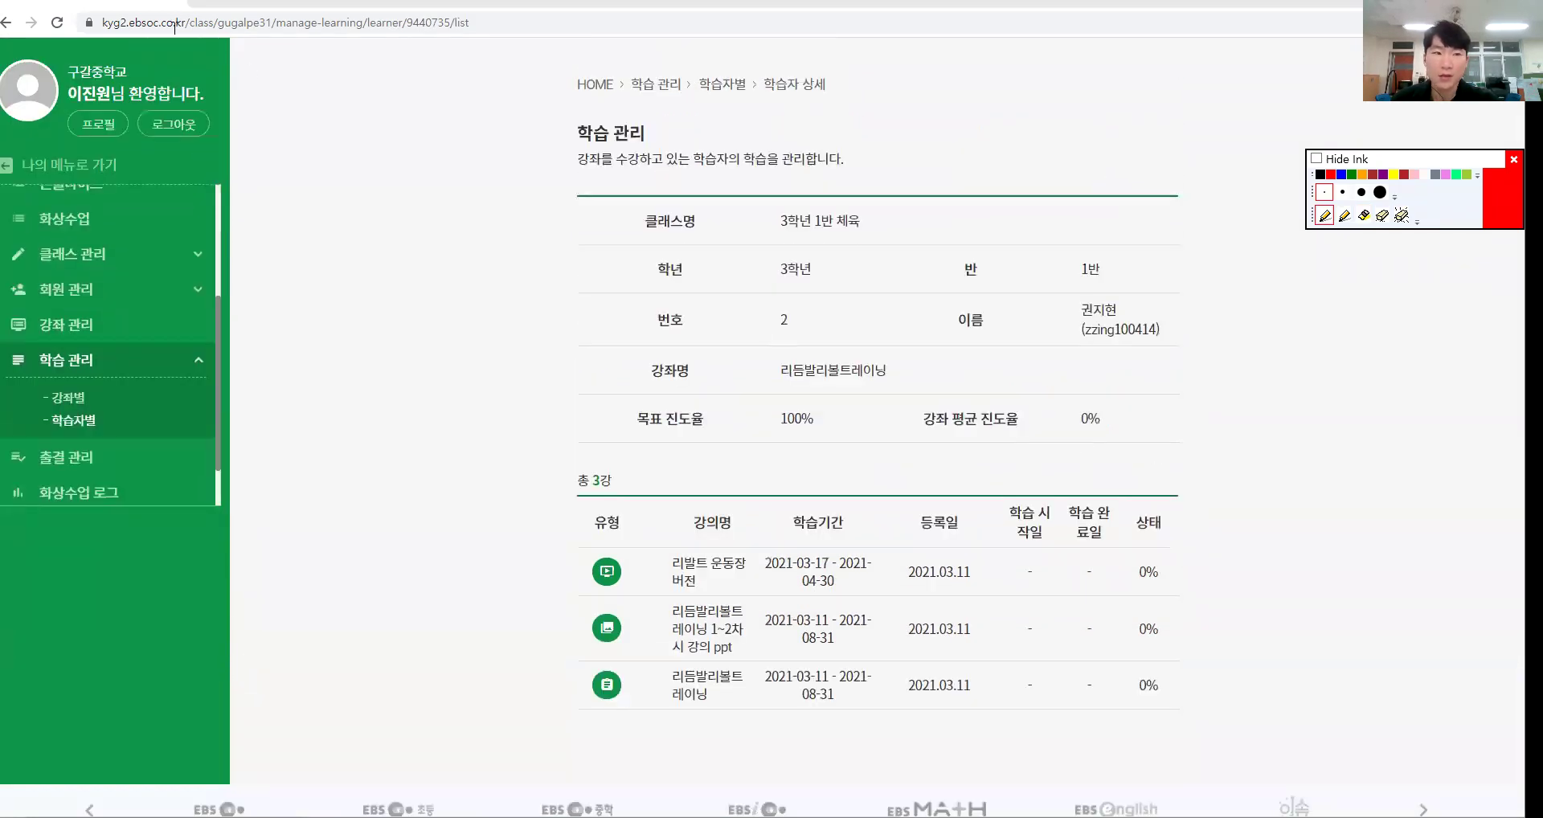
Return to the learner list, mark the first learner's 강좌명 in red, and open that course link.
{"action": "left_click", "coordinate": [12, 28]}
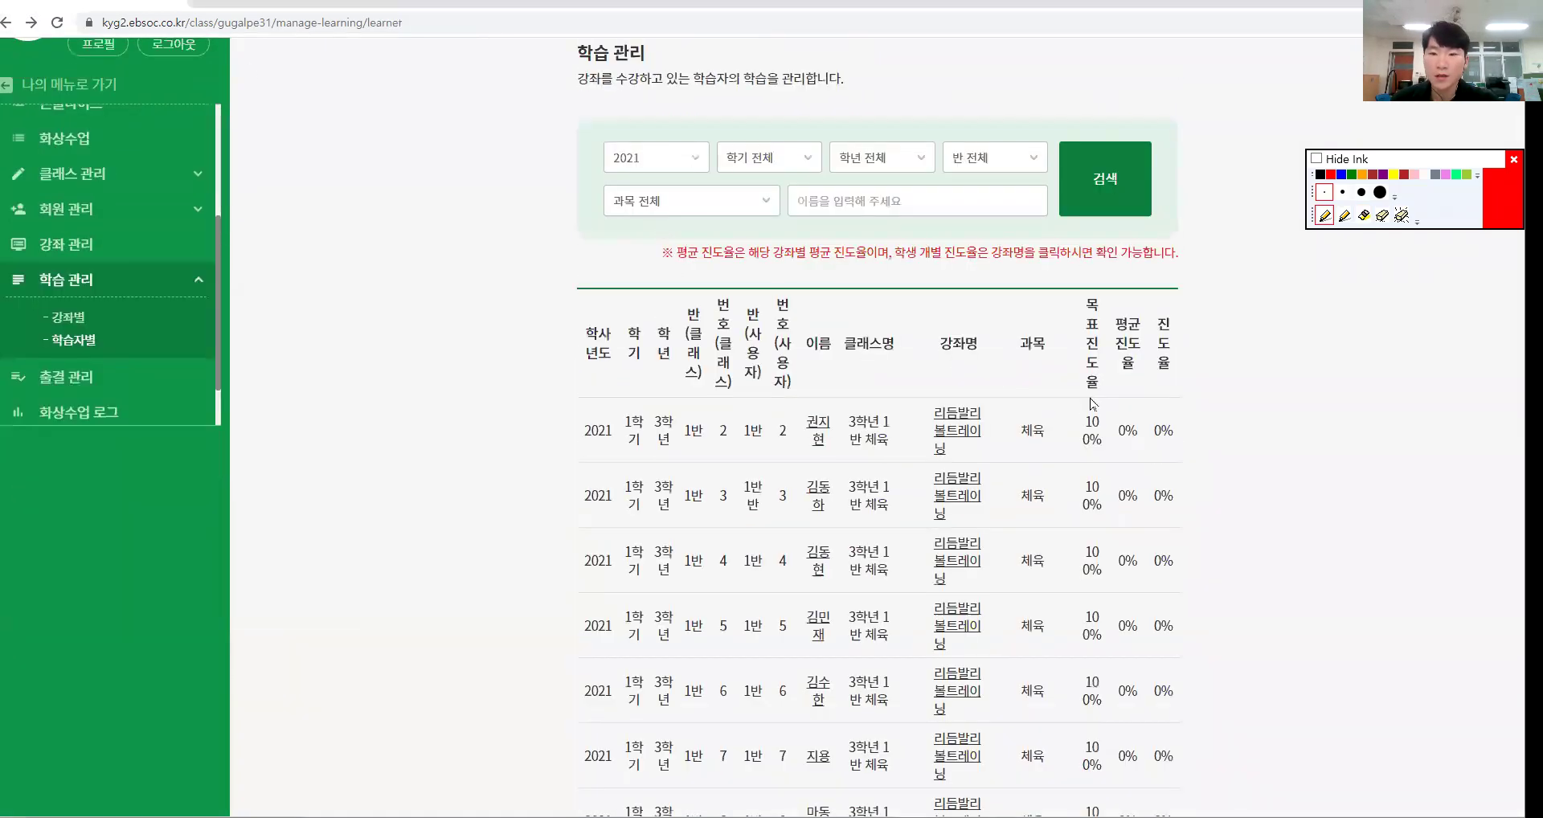
{"action": "key", "text": "ctrl+shift+4"}
{"action": "mouse_move", "coordinate": [971, 452]}
{"action": "left_mouse_down"}
{"action": "mouse_move", "coordinate": [976, 402]}
{"action": "mouse_move", "coordinate": [992, 447]}
{"action": "left_mouse_up"}
{"action": "key", "text": "ctrl+shift+6"}
{"action": "key", "text": "p"}
{"action": "left_click", "coordinate": [961, 440]}
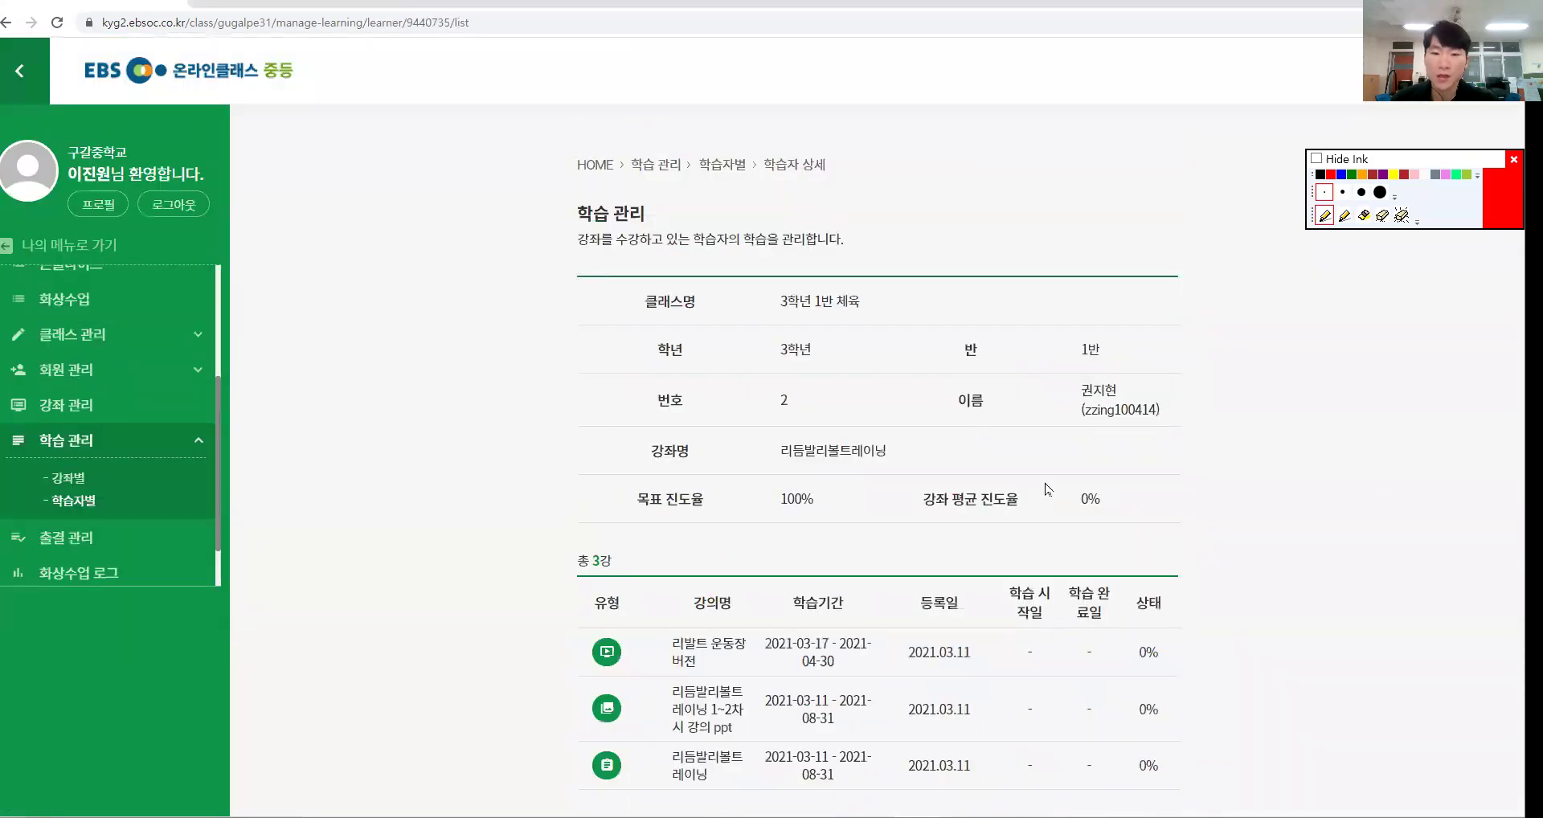
Circle the learner's class, name and number in red, draw an arrow down to the 상태 column, and clear the ink.
{"action": "mouse_move", "coordinate": [1171, 362]}
{"action": "left_mouse_down"}
{"action": "mouse_move", "coordinate": [1073, 256]}
{"action": "mouse_move", "coordinate": [1167, 354]}
{"action": "mouse_move", "coordinate": [1124, 362]}
{"action": "left_mouse_up"}
{"action": "key", "text": "e"}
{"action": "mouse_move", "coordinate": [721, 337]}
{"action": "left_mouse_down"}
{"action": "mouse_move", "coordinate": [806, 333]}
{"action": "mouse_move", "coordinate": [779, 374]}
{"action": "left_mouse_up"}
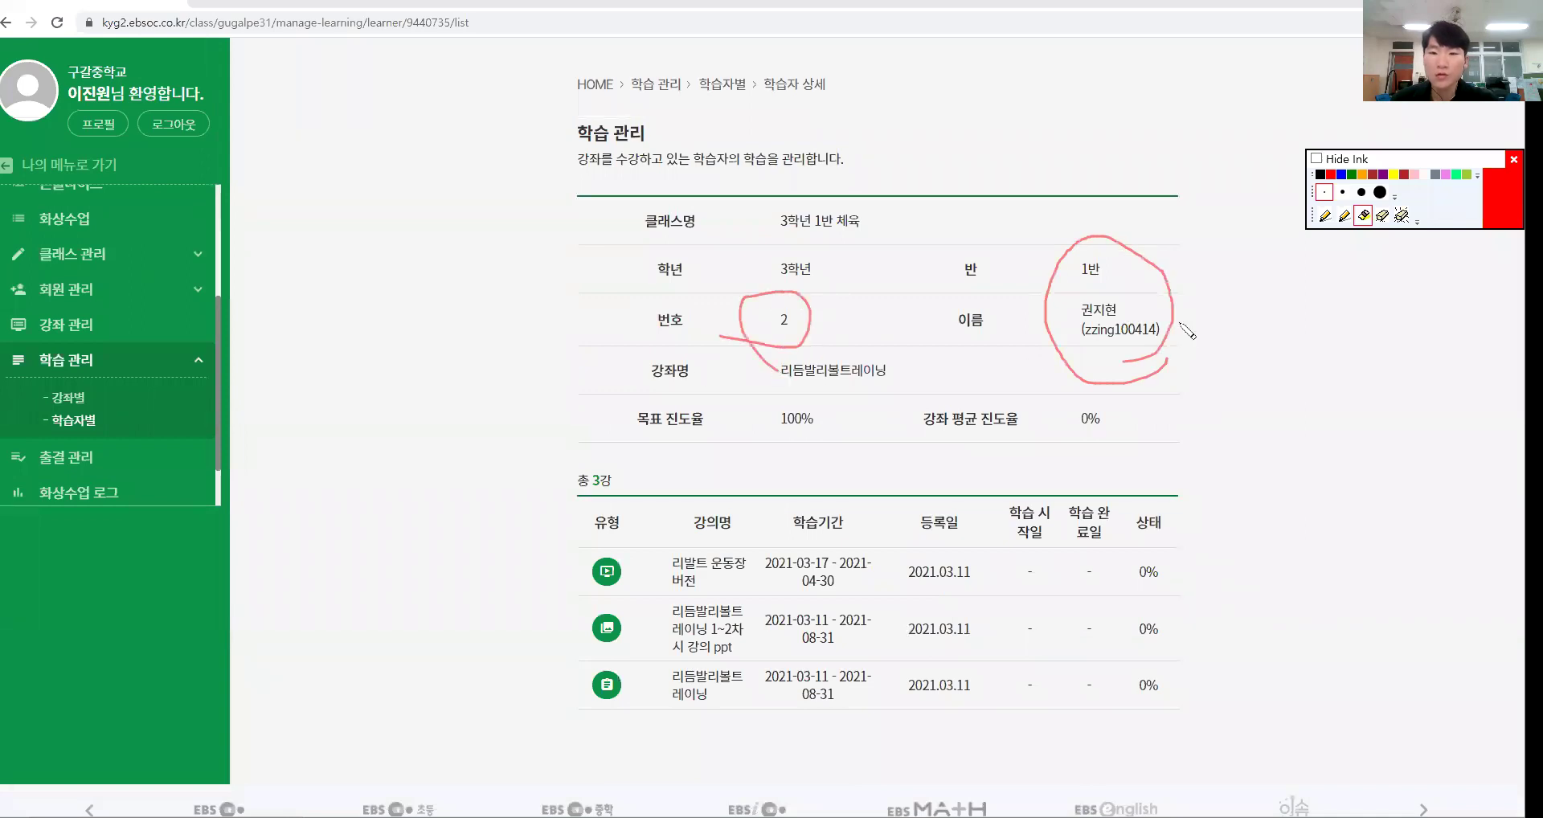
{"action": "left_click_drag", "start_coordinate": [1140, 341], "coordinate": [1202, 571]}
{"action": "mouse_move", "coordinate": [1188, 496]}
{"action": "left_mouse_down"}
{"action": "mouse_move", "coordinate": [1199, 570]}
{"action": "mouse_move", "coordinate": [1247, 553]}
{"action": "left_mouse_up"}
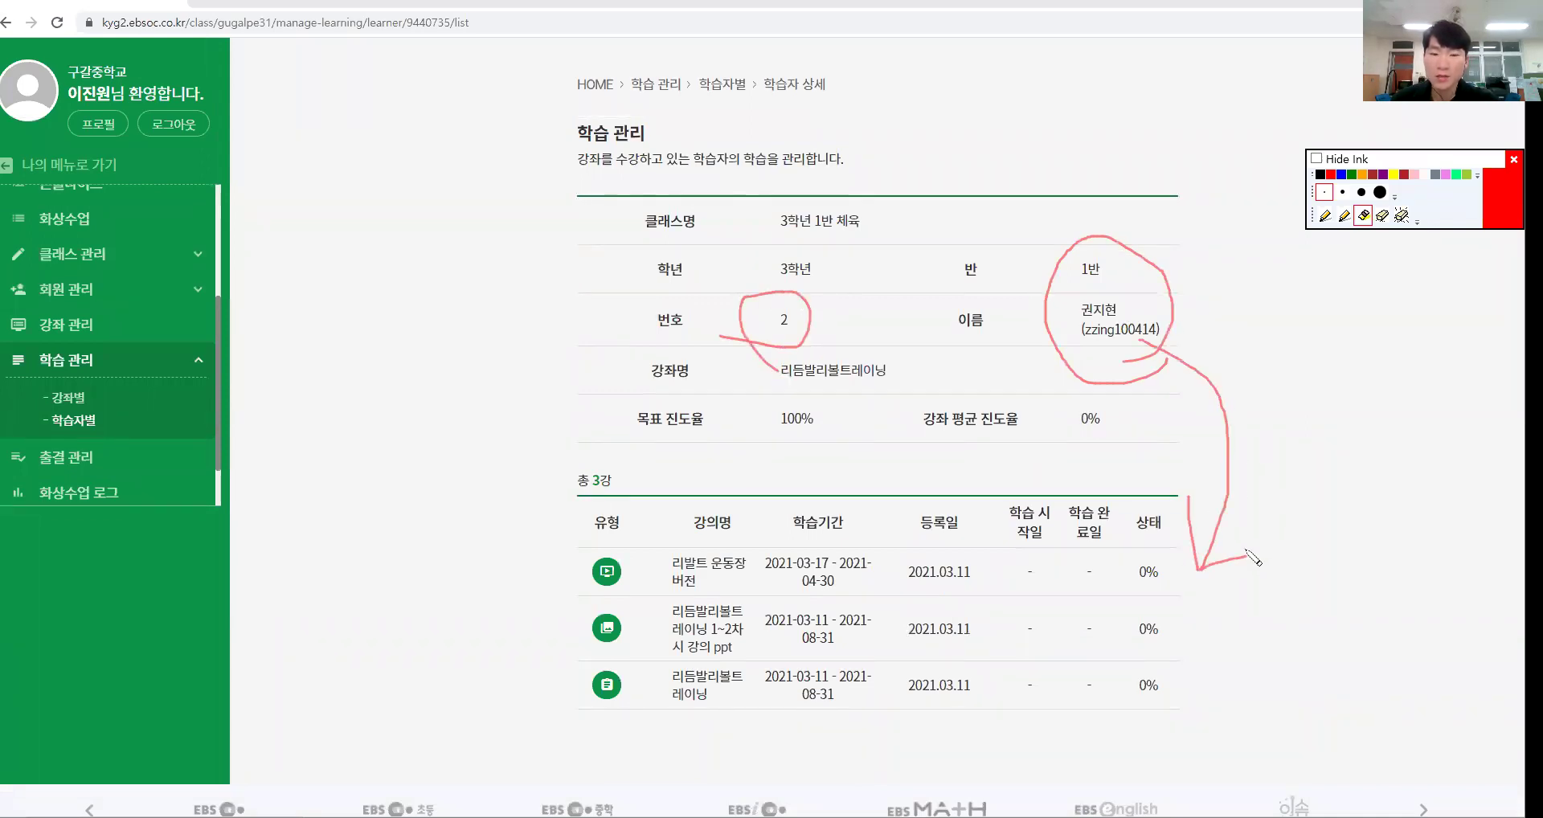
{"action": "mouse_move", "coordinate": [1201, 705]}
{"action": "left_mouse_down"}
{"action": "mouse_move", "coordinate": [1043, 714]}
{"action": "mouse_move", "coordinate": [1253, 631]}
{"action": "left_mouse_up"}
{"action": "key", "text": "Escape"}
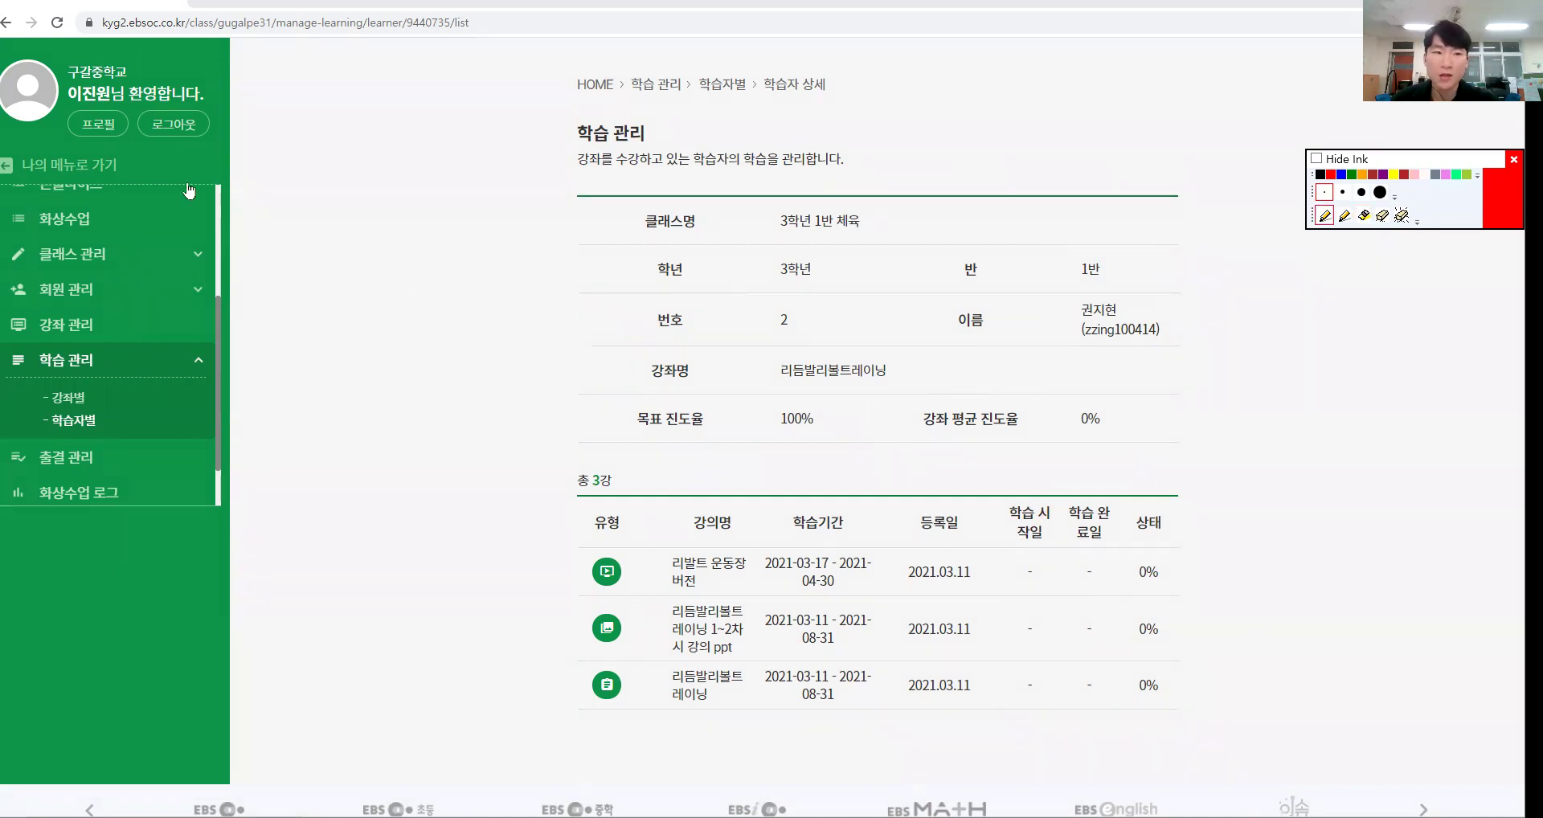
Return to the learner list, mark the 학습자별 entry and the first learner's name and course in red, and clear the ink.
{"action": "left_click", "coordinate": [7, 24]}
{"action": "key", "text": "h"}
{"action": "left_click_drag", "start_coordinate": [96, 348], "coordinate": [50, 337]}
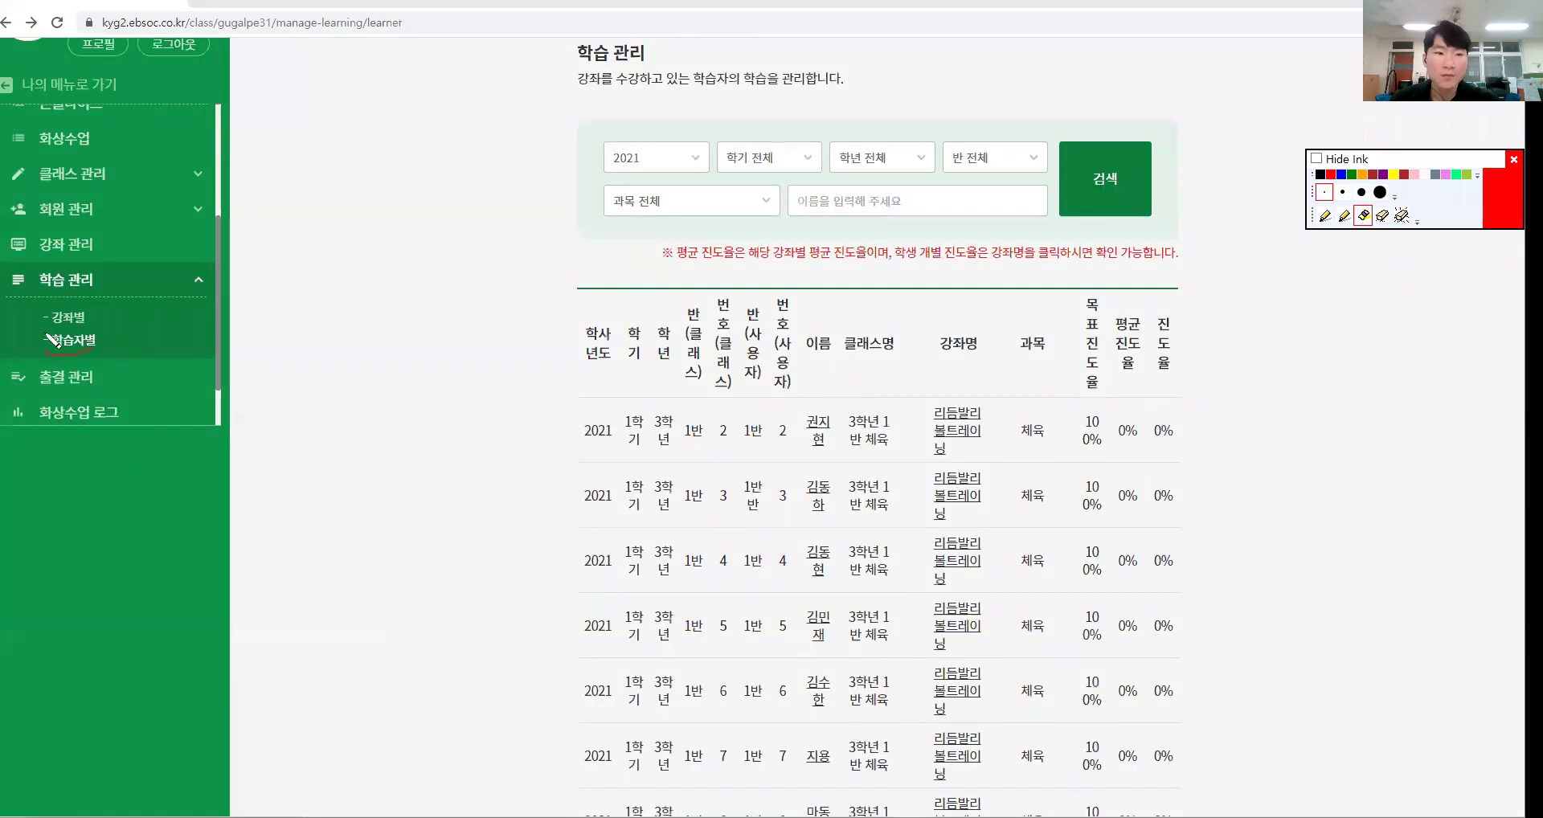
{"action": "mouse_move", "coordinate": [844, 471]}
{"action": "left_mouse_down"}
{"action": "mouse_move", "coordinate": [804, 384]}
{"action": "mouse_move", "coordinate": [852, 463]}
{"action": "left_mouse_up"}
{"action": "mouse_move", "coordinate": [984, 455]}
{"action": "left_mouse_down"}
{"action": "mouse_move", "coordinate": [974, 466]}
{"action": "mouse_move", "coordinate": [937, 405]}
{"action": "mouse_move", "coordinate": [997, 472]}
{"action": "left_mouse_up"}
{"action": "key", "text": "ctrl+shift+6"}
{"action": "key", "text": "ctrl+shift+2"}
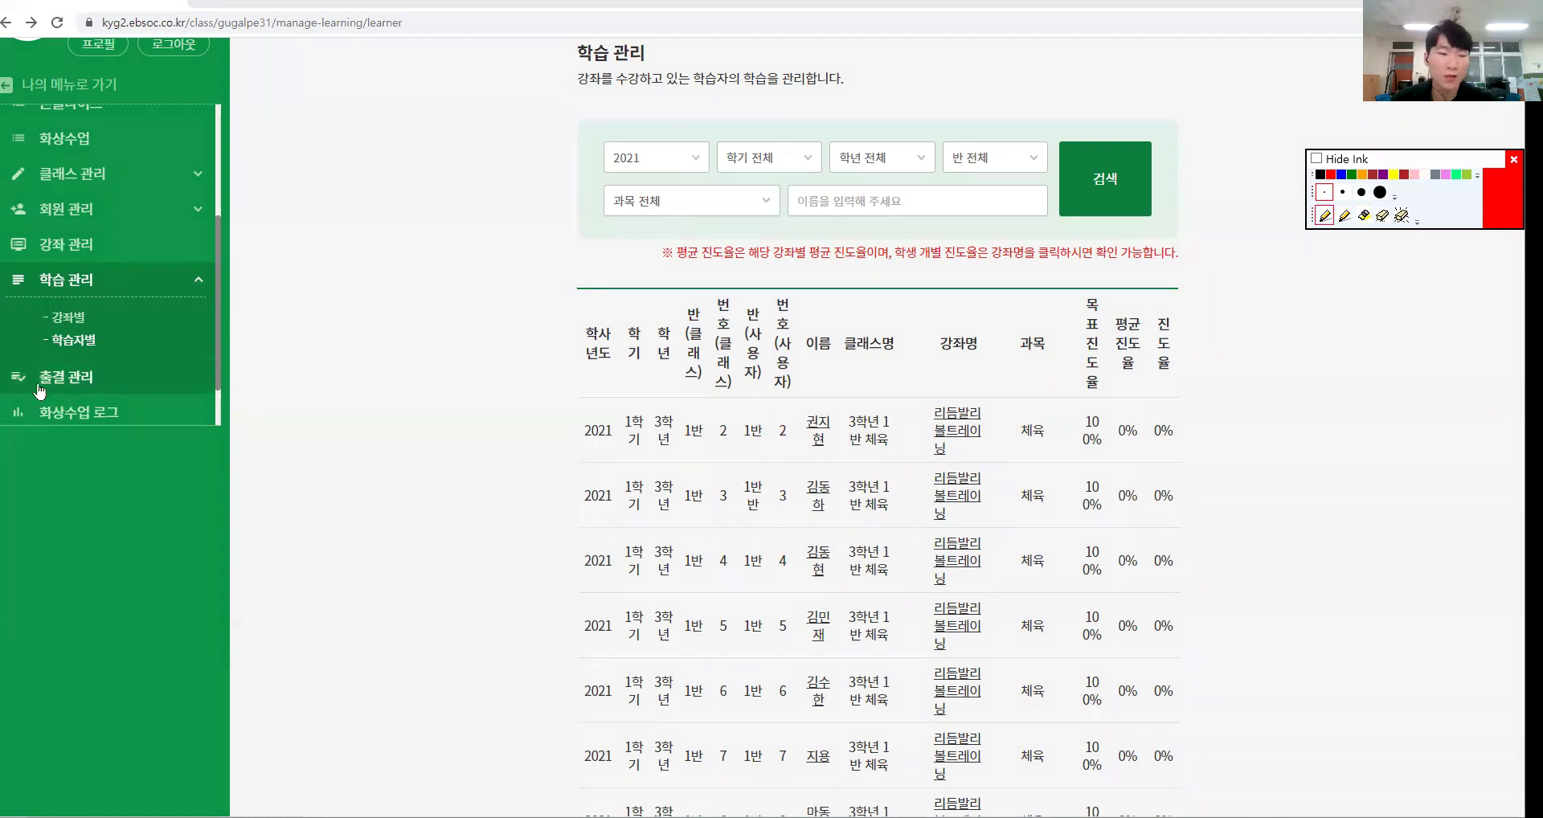
Open the 출결 관리 page and expand the attendance basis options set to 수강이력.
{"action": "left_click", "coordinate": [119, 374]}
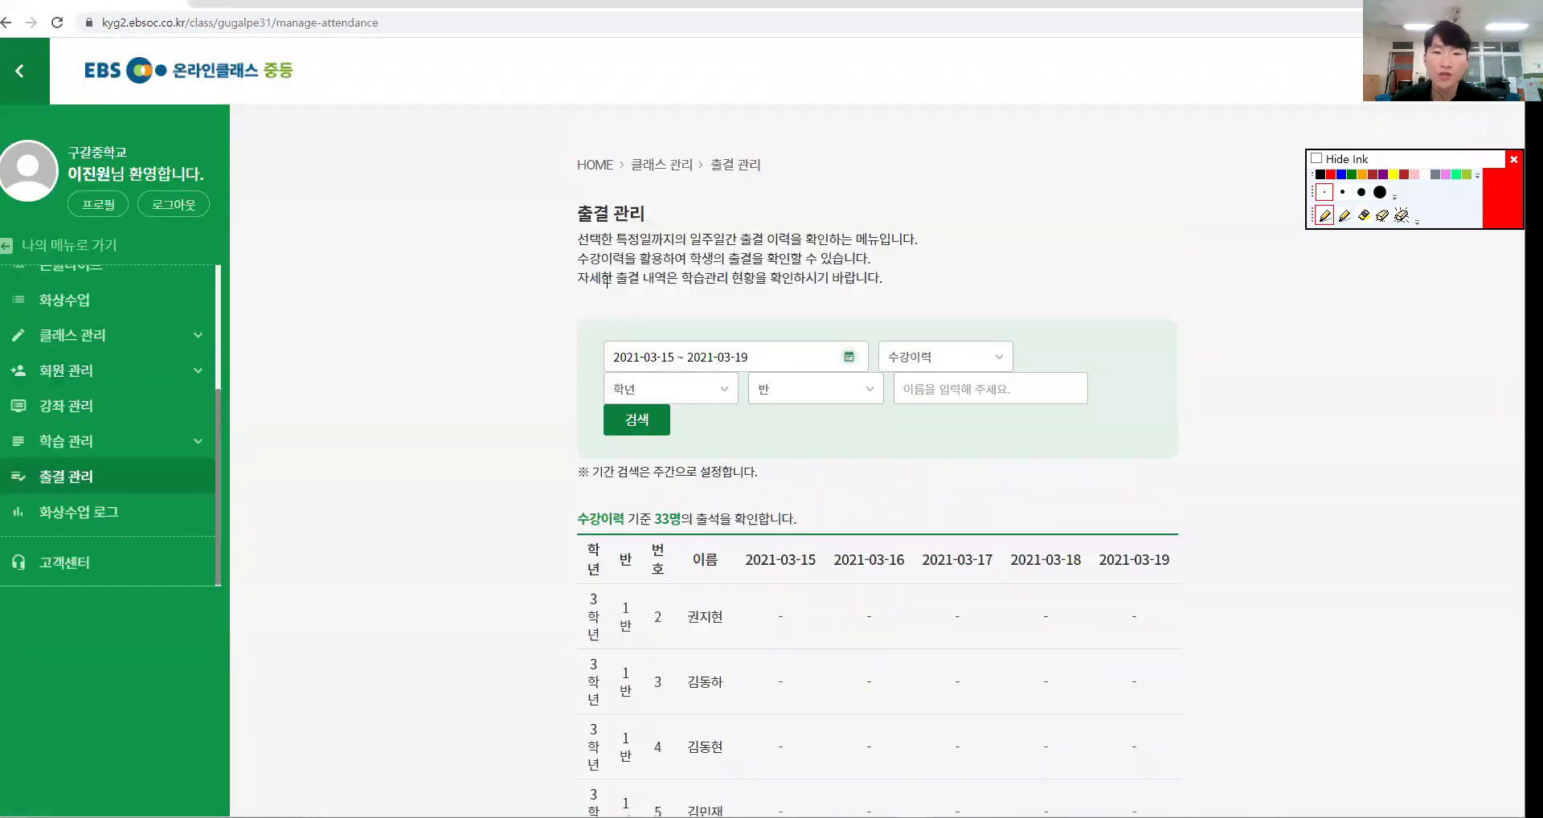
{"action": "scroll", "coordinate": [985, 395], "scroll_direction": "down", "scroll_amount": 1}
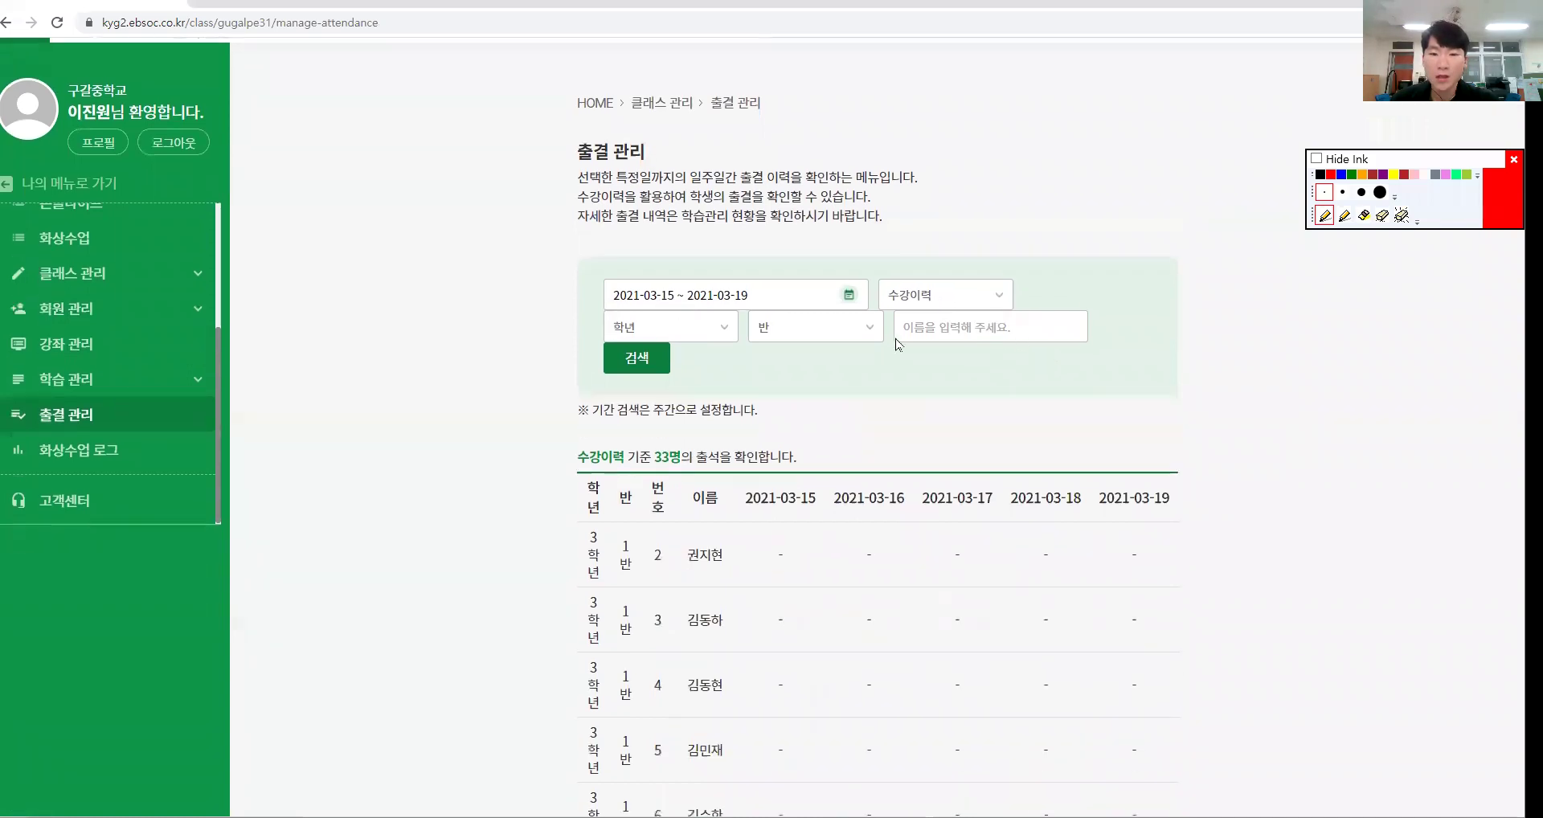
{"action": "left_click", "coordinate": [942, 281]}
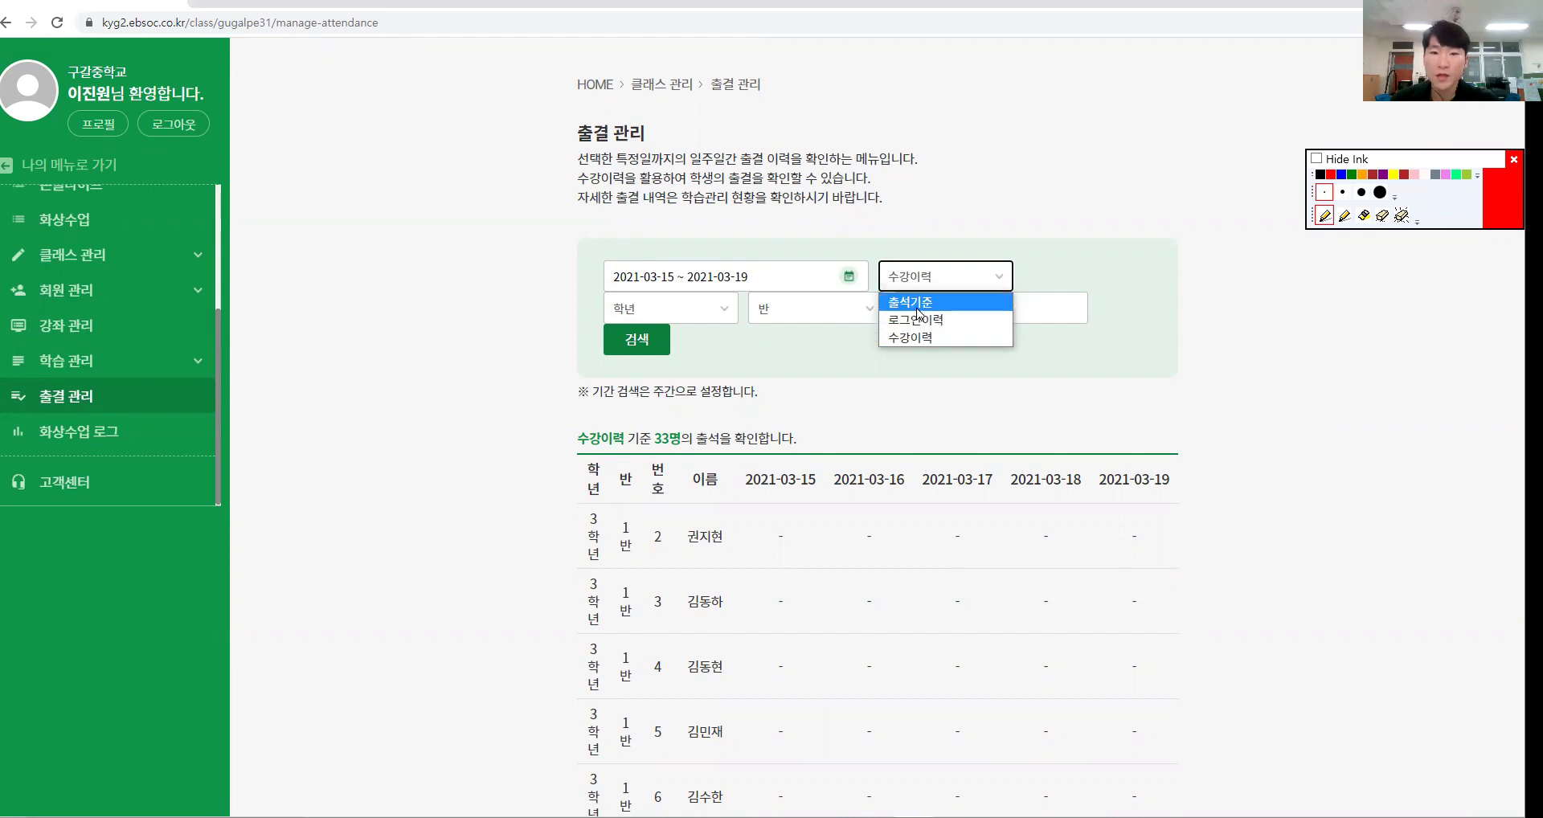
Draw red marks by the weekly search note and from the attendance basis options toward the table, and clear the ink.
{"action": "key", "text": "ctrl+3"}
{"action": "mouse_move", "coordinate": [667, 392]}
{"action": "left_mouse_down"}
{"action": "mouse_move", "coordinate": [953, 414]}
{"action": "mouse_move", "coordinate": [836, 415]}
{"action": "left_mouse_up"}
{"action": "mouse_move", "coordinate": [960, 342]}
{"action": "left_mouse_down"}
{"action": "mouse_move", "coordinate": [1140, 515]}
{"action": "mouse_move", "coordinate": [1223, 531]}
{"action": "left_mouse_up"}
{"action": "key", "text": "ctrl+5"}
{"action": "key", "text": "ctrl+1"}
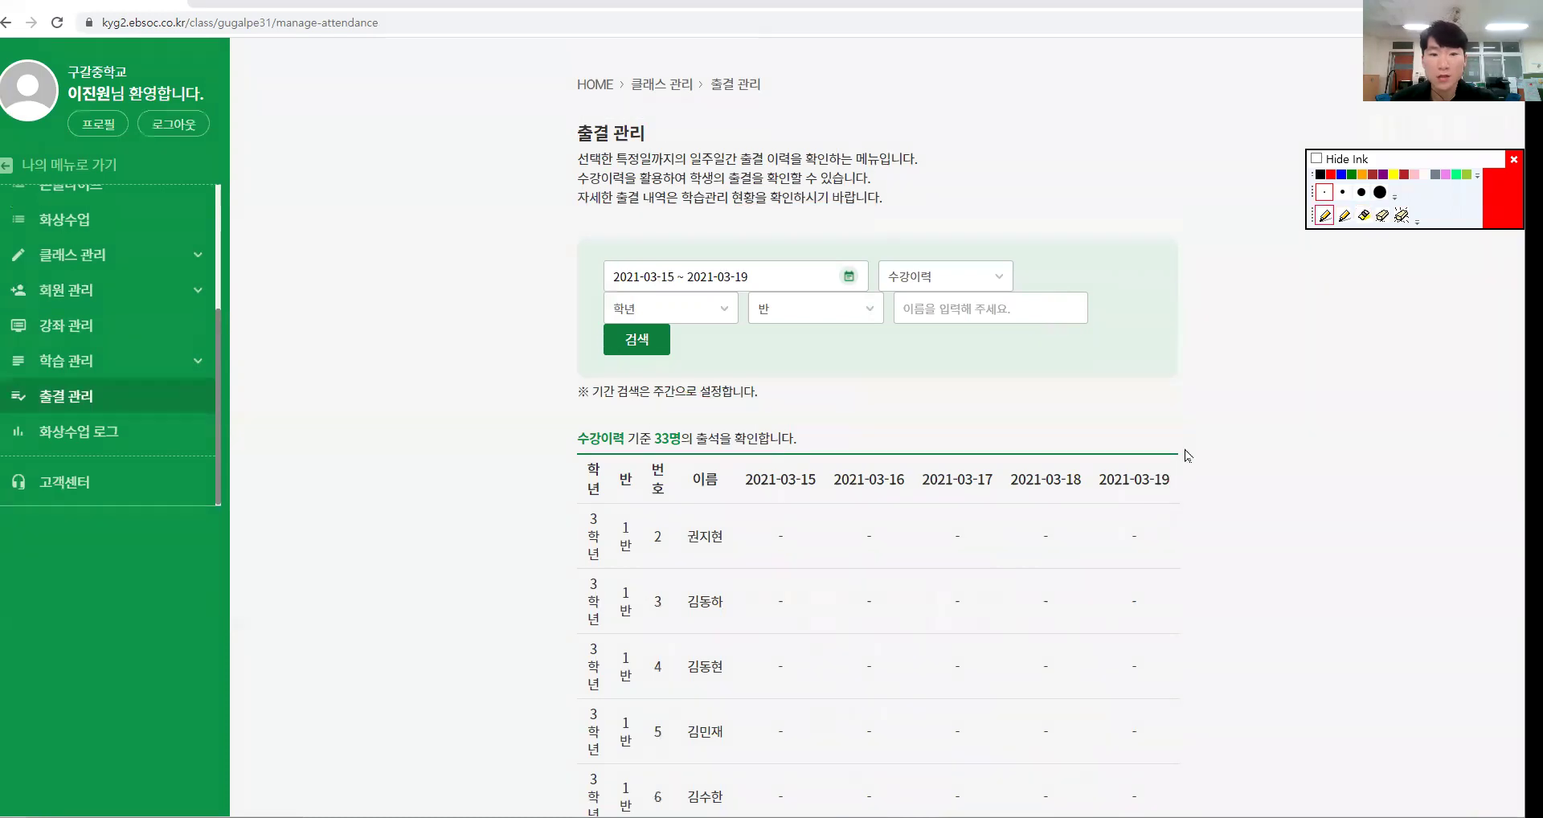
Circle the first learner's name in the attendance table, mark the daily date columns in red, and clear the ink.
{"action": "scroll", "coordinate": [1175, 450], "scroll_direction": "down", "scroll_amount": 2}
{"action": "scroll", "coordinate": [1162, 443], "scroll_direction": "down", "scroll_amount": 1}
{"action": "key", "text": "h"}
{"action": "mouse_move", "coordinate": [736, 316]}
{"action": "left_mouse_down"}
{"action": "mouse_move", "coordinate": [693, 323]}
{"action": "mouse_move", "coordinate": [696, 259]}
{"action": "mouse_move", "coordinate": [723, 322]}
{"action": "left_mouse_up"}
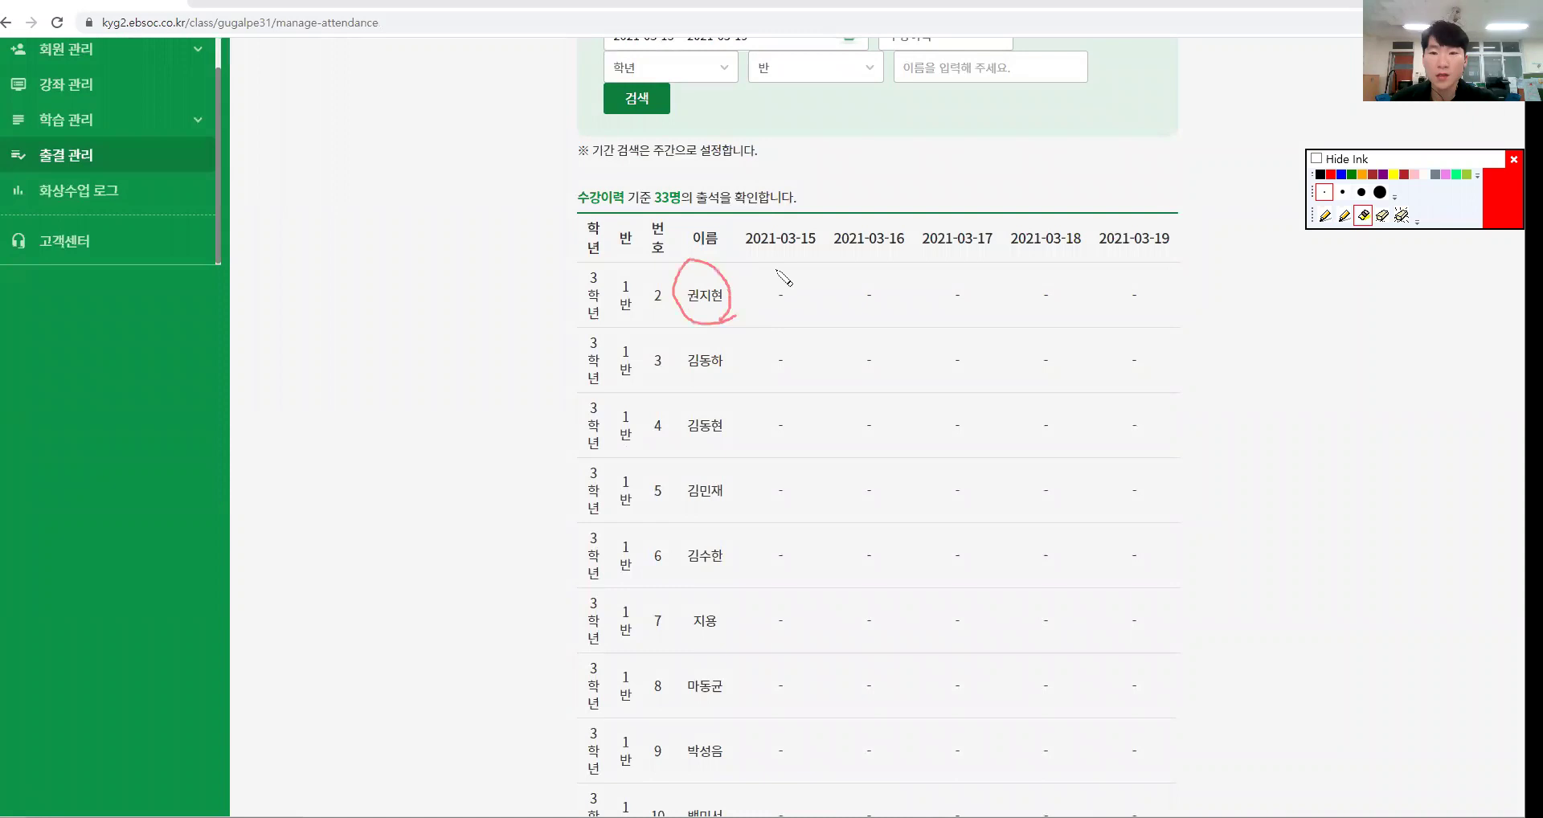
{"action": "left_click_drag", "start_coordinate": [745, 251], "coordinate": [795, 252]}
{"action": "mouse_move", "coordinate": [796, 307]}
{"action": "left_mouse_down"}
{"action": "mouse_move", "coordinate": [759, 312]}
{"action": "mouse_move", "coordinate": [799, 299]}
{"action": "mouse_move", "coordinate": [795, 321]}
{"action": "mouse_move", "coordinate": [866, 318]}
{"action": "left_mouse_up"}
{"action": "mouse_move", "coordinate": [969, 276]}
{"action": "left_mouse_down"}
{"action": "mouse_move", "coordinate": [995, 307]}
{"action": "mouse_move", "coordinate": [1180, 310]}
{"action": "left_mouse_up"}
{"action": "key", "text": "ctrl+6"}
{"action": "key", "text": "ctrl+2"}
Look through the attendance list and draw a red bracket beside the 출결 관리 heading and description.
{"action": "scroll", "coordinate": [1234, 326], "scroll_direction": "down", "scroll_amount": 7}
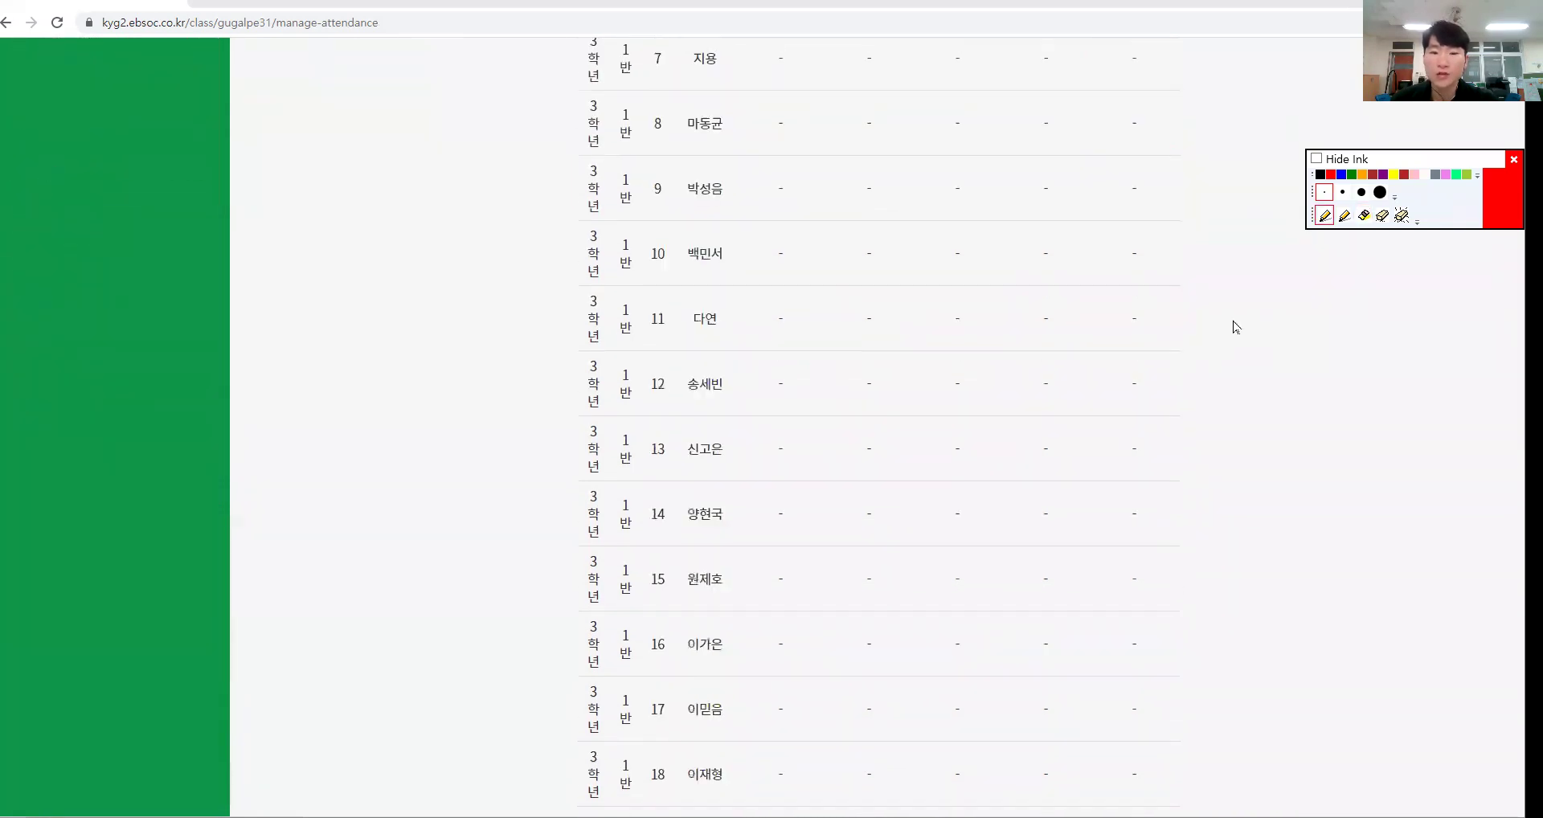
{"action": "scroll", "coordinate": [1222, 329], "scroll_direction": "up", "scroll_amount": 10}
{"action": "scroll", "coordinate": [161, 402], "scroll_direction": "down", "scroll_amount": 2}
{"action": "scroll", "coordinate": [100, 459], "scroll_direction": "up", "scroll_amount": 2}
{"action": "left_click_drag", "start_coordinate": [115, 388], "coordinate": [111, 476]}
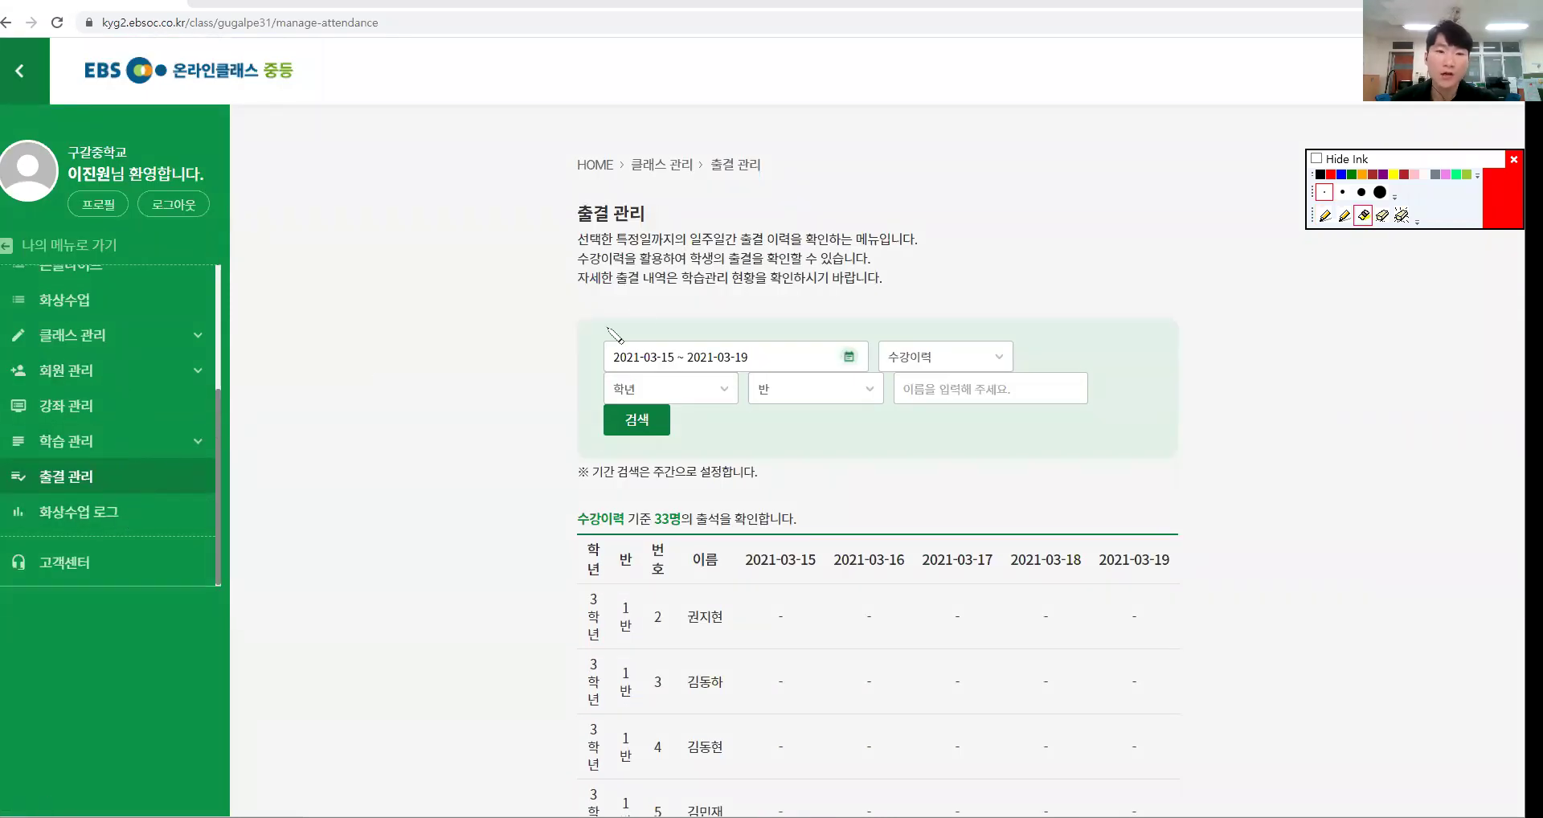
{"action": "left_click_drag", "start_coordinate": [589, 149], "coordinate": [585, 317]}
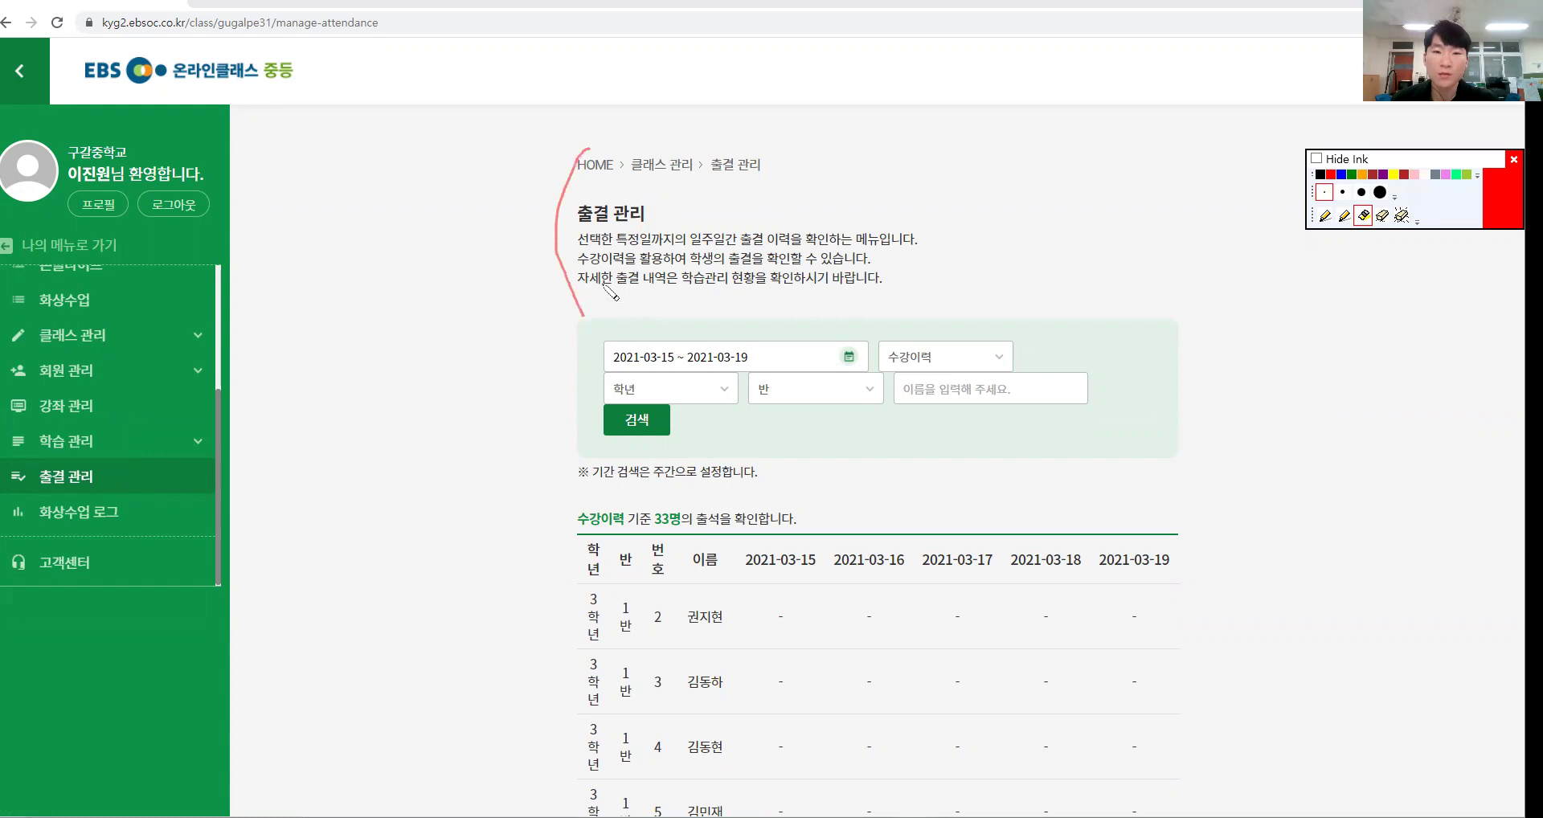
Handwrite EBS 기능 in red beside the 출결 관리 heading and underline it.
{"action": "mouse_move", "coordinate": [344, 159]}
{"action": "left_mouse_down"}
{"action": "mouse_move", "coordinate": [384, 181]}
{"action": "mouse_move", "coordinate": [410, 165]}
{"action": "mouse_move", "coordinate": [394, 186]}
{"action": "mouse_move", "coordinate": [416, 202]}
{"action": "mouse_move", "coordinate": [411, 241]}
{"action": "mouse_move", "coordinate": [439, 273]}
{"action": "left_mouse_up"}
{"action": "left_click_drag", "start_coordinate": [441, 234], "coordinate": [482, 215]}
{"action": "mouse_move", "coordinate": [450, 221]}
{"action": "left_mouse_down"}
{"action": "mouse_move", "coordinate": [486, 218]}
{"action": "mouse_move", "coordinate": [492, 269]}
{"action": "mouse_move", "coordinate": [445, 238]}
{"action": "left_mouse_up"}
{"action": "left_click_drag", "start_coordinate": [403, 287], "coordinate": [499, 295]}
{"action": "left_click_drag", "start_coordinate": [513, 279], "coordinate": [505, 299]}
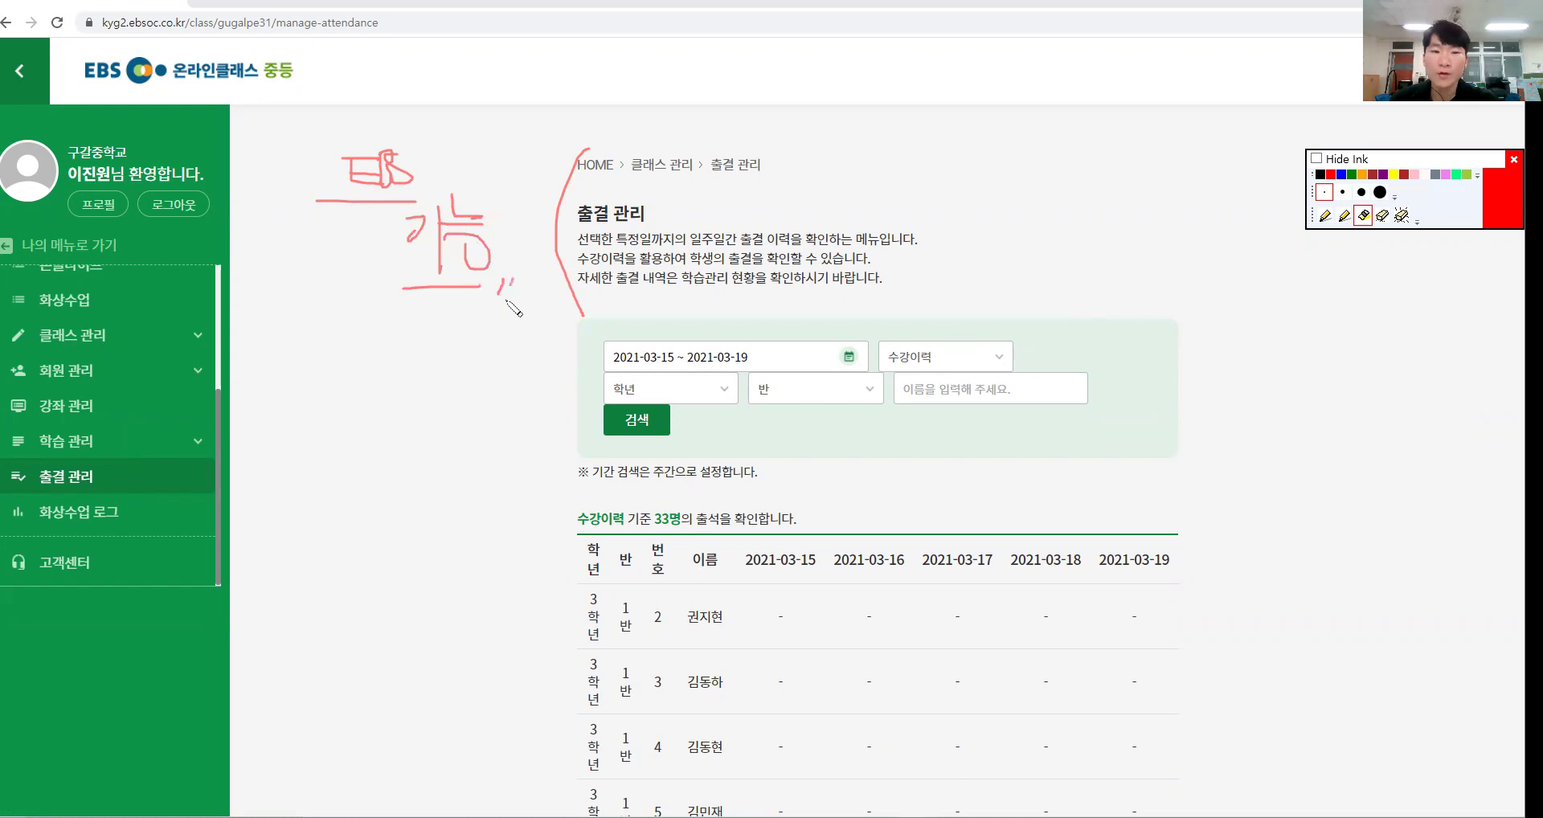
Handwrite ZOOM underlined in red below the EBS note, with a second handwritten item beneath it, and tick both.
{"action": "mouse_move", "coordinate": [339, 347]}
{"action": "left_mouse_down"}
{"action": "mouse_move", "coordinate": [347, 406]}
{"action": "mouse_move", "coordinate": [378, 412]}
{"action": "left_mouse_up"}
{"action": "left_click_drag", "start_coordinate": [387, 358], "coordinate": [523, 392]}
{"action": "left_click_drag", "start_coordinate": [315, 434], "coordinate": [556, 434]}
{"action": "left_click_drag", "start_coordinate": [268, 363], "coordinate": [282, 359]}
{"action": "mouse_move", "coordinate": [274, 500]}
{"action": "left_mouse_down"}
{"action": "mouse_move", "coordinate": [280, 515]}
{"action": "mouse_move", "coordinate": [286, 482]}
{"action": "mouse_move", "coordinate": [351, 523]}
{"action": "left_mouse_up"}
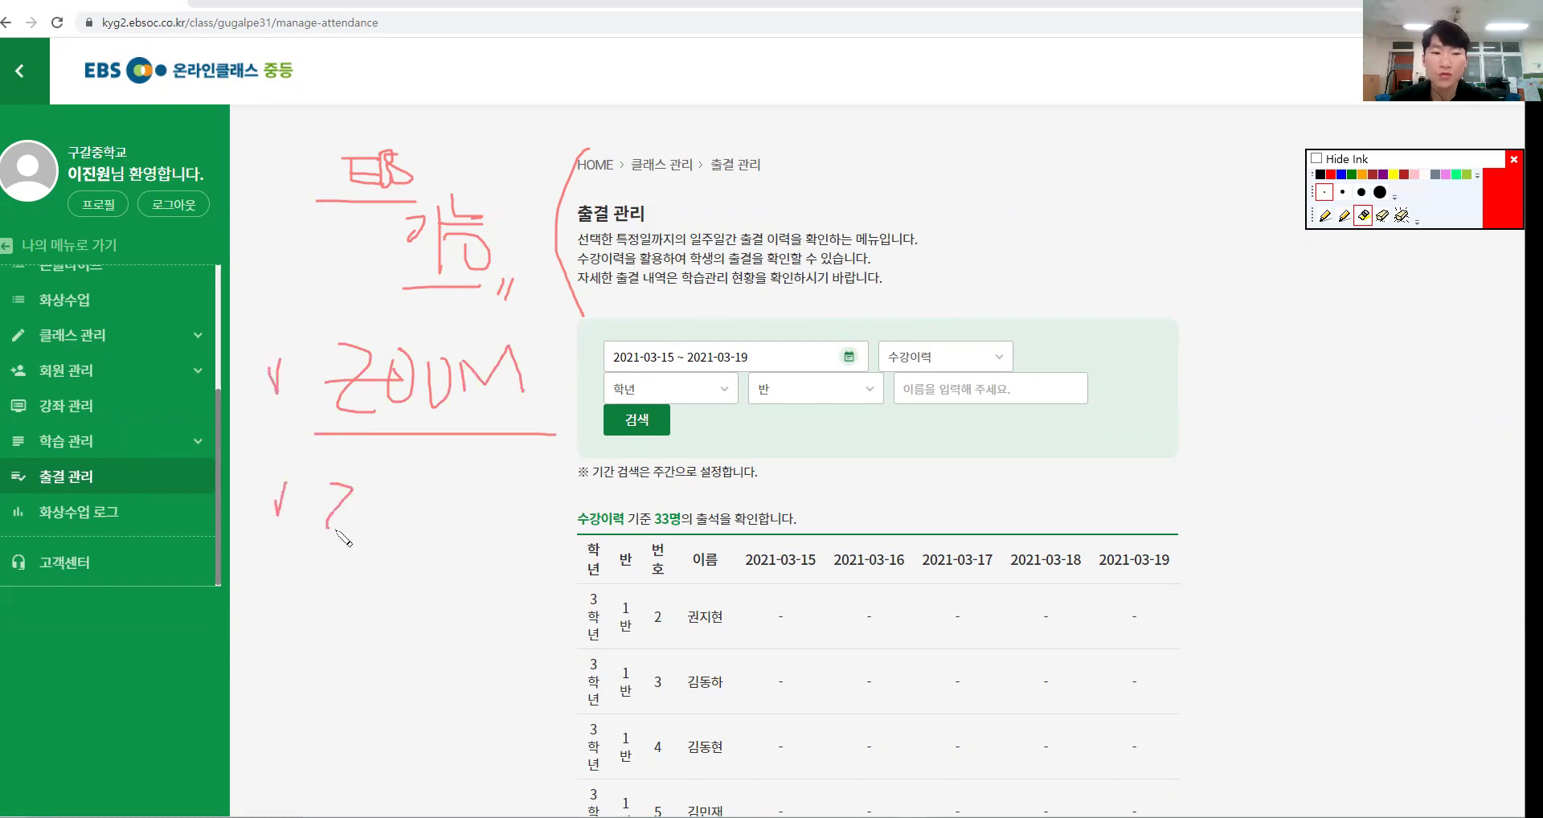
{"action": "mouse_move", "coordinate": [426, 484]}
{"action": "left_mouse_down"}
{"action": "mouse_move", "coordinate": [384, 508]}
{"action": "mouse_move", "coordinate": [441, 518]}
{"action": "mouse_move", "coordinate": [398, 559]}
{"action": "mouse_move", "coordinate": [444, 505]}
{"action": "mouse_move", "coordinate": [450, 534]}
{"action": "mouse_move", "coordinate": [482, 534]}
{"action": "left_mouse_up"}
{"action": "mouse_move", "coordinate": [500, 478]}
{"action": "left_mouse_down"}
{"action": "mouse_move", "coordinate": [526, 510]}
{"action": "mouse_move", "coordinate": [459, 567]}
{"action": "left_mouse_up"}
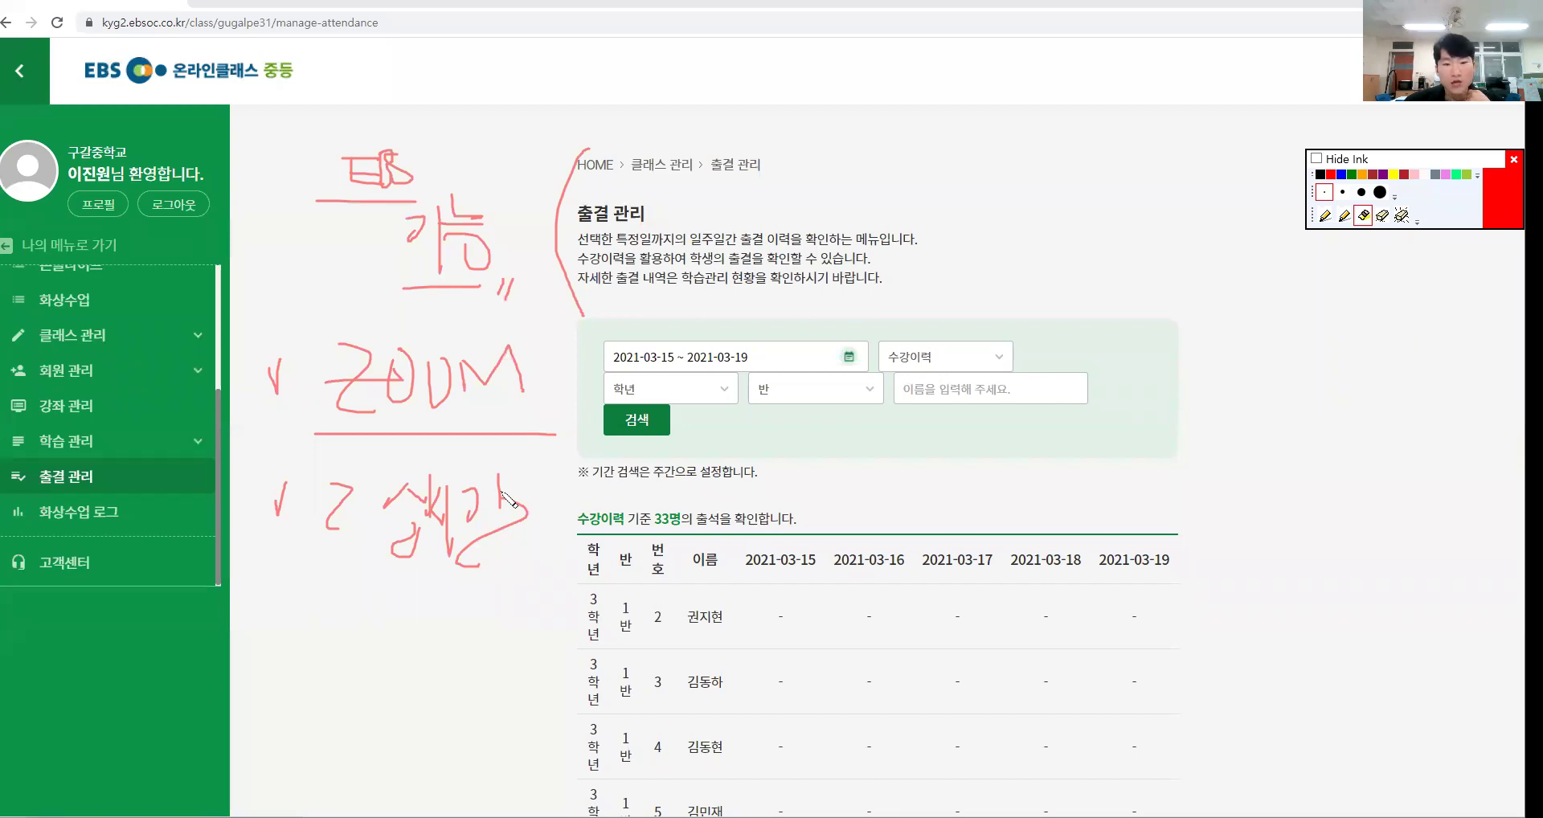
Circle all the handwritten notes, underline the 출결 관리 heading in red, and clear the ink.
{"action": "mouse_move", "coordinate": [546, 565]}
{"action": "left_mouse_down"}
{"action": "mouse_move", "coordinate": [245, 514]}
{"action": "mouse_move", "coordinate": [422, 189]}
{"action": "mouse_move", "coordinate": [534, 570]}
{"action": "left_mouse_up"}
{"action": "left_click_drag", "start_coordinate": [570, 232], "coordinate": [643, 242]}
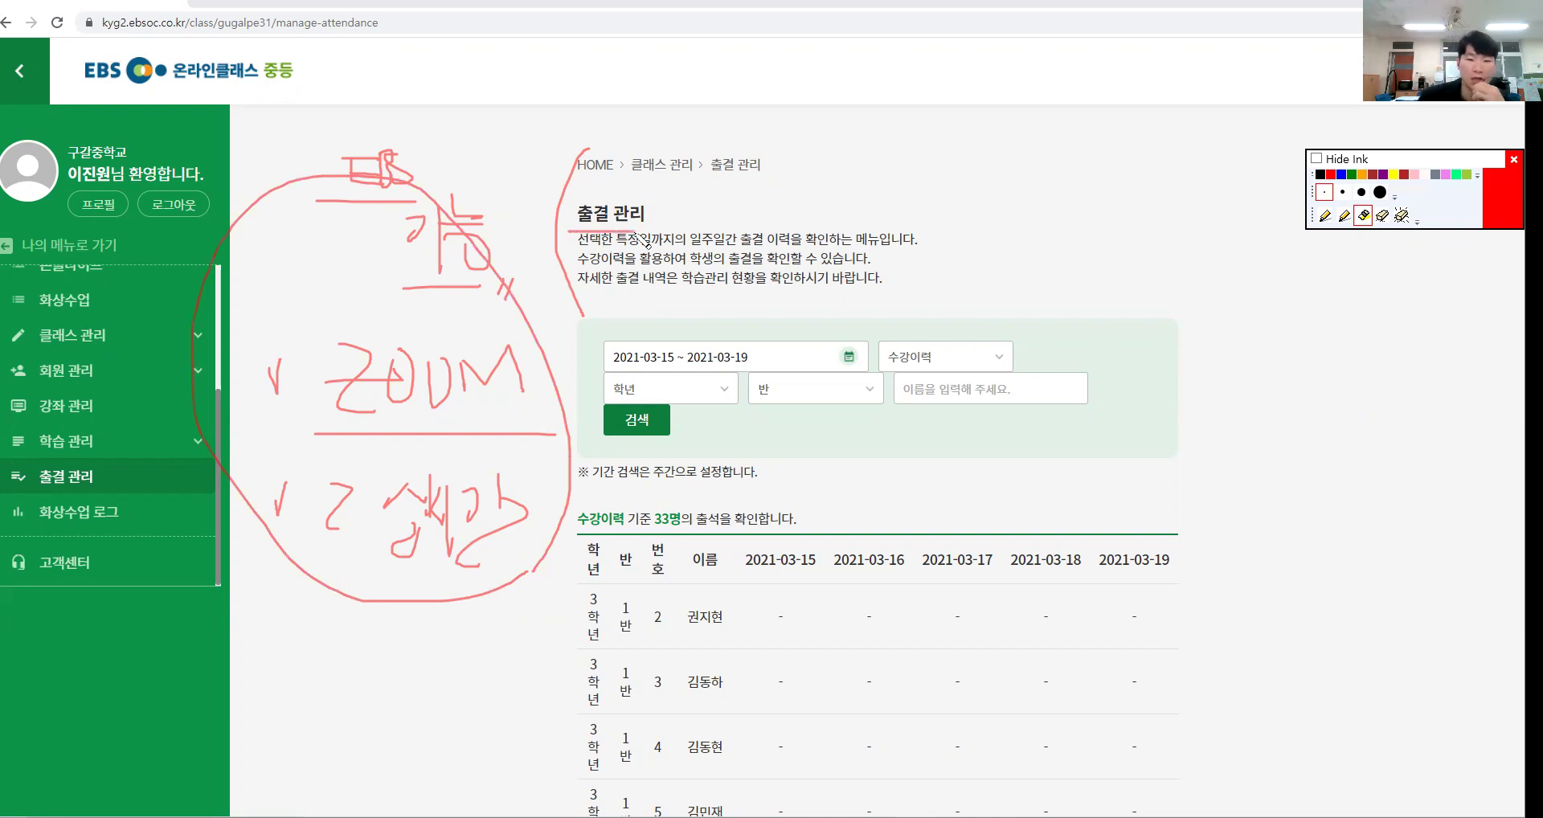
{"action": "key", "text": "ctrl+6"}
{"action": "mouse_move", "coordinate": [748, 254]}
{"action": "left_mouse_down"}
{"action": "mouse_move", "coordinate": [836, 507]}
{"action": "mouse_move", "coordinate": [850, 497]}
{"action": "mouse_move", "coordinate": [797, 500]}
{"action": "mouse_move", "coordinate": [1058, 470]}
{"action": "left_mouse_up"}
{"action": "key", "text": "Escape"}
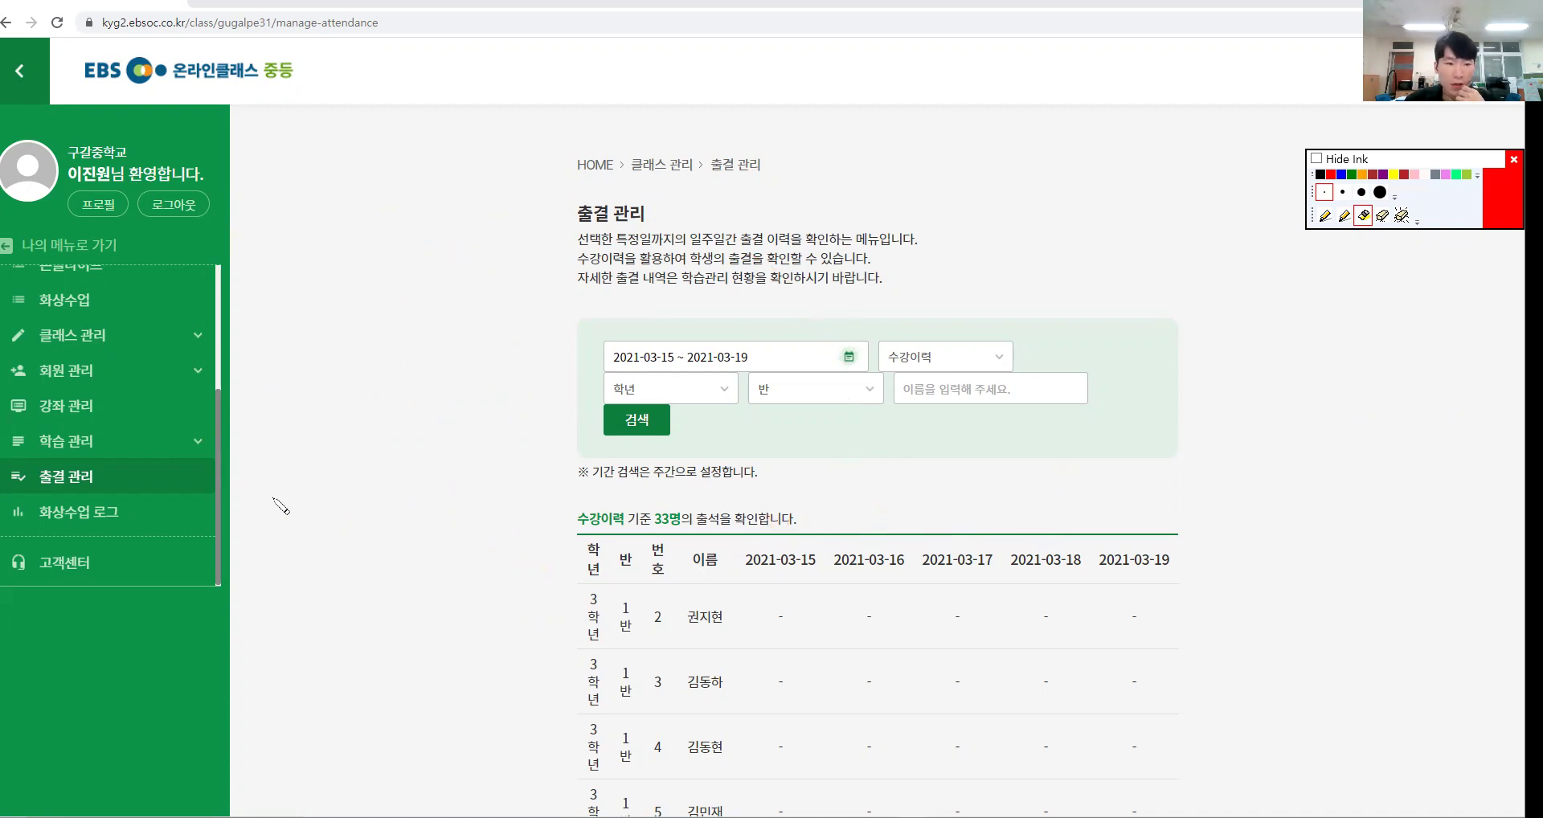
{"action": "key", "text": "Escape"}
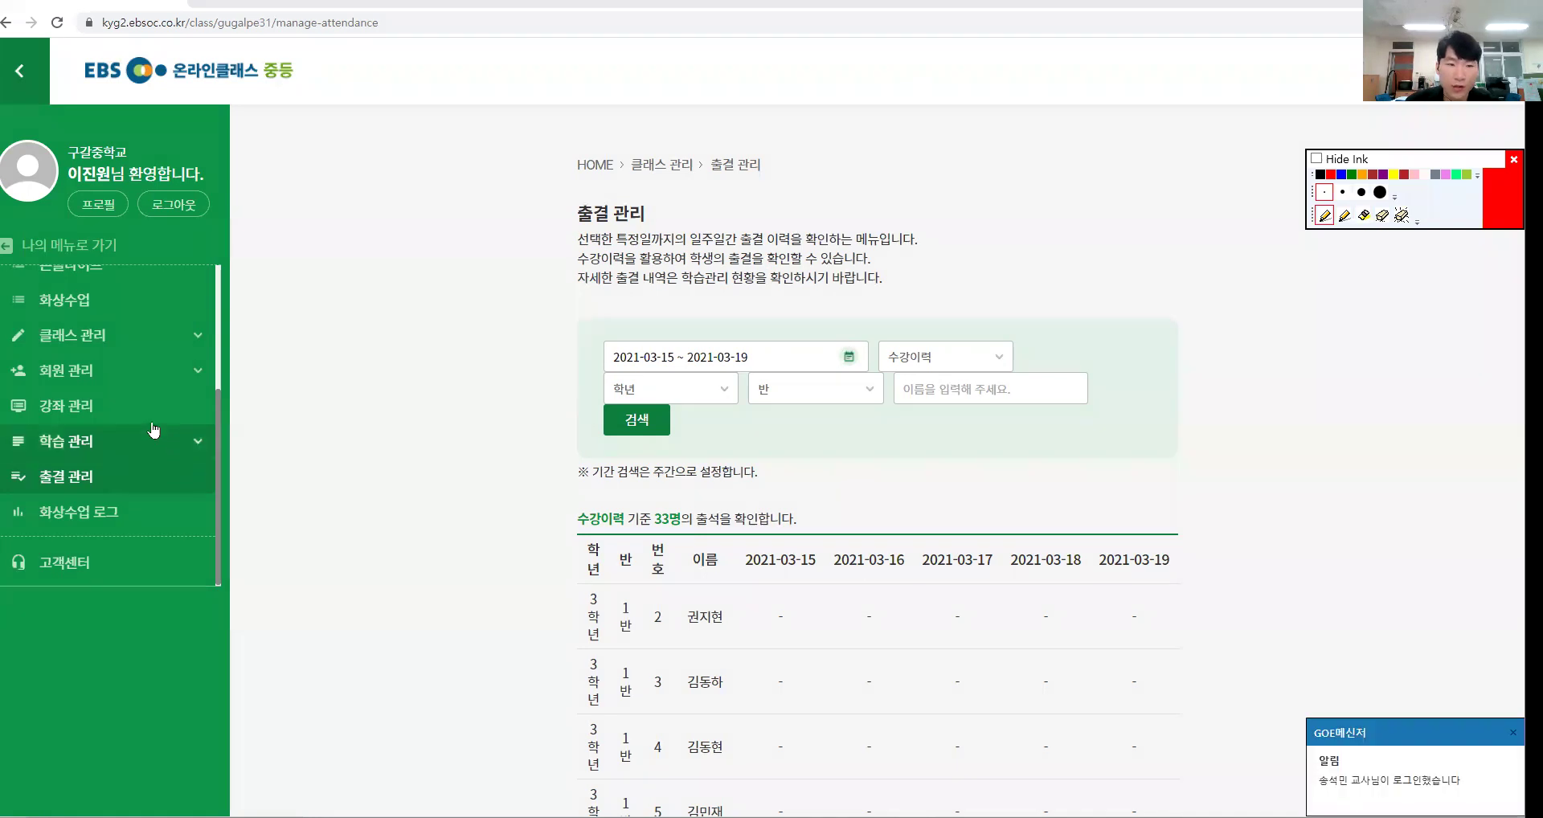
Mark the 학습 관리 and 출결 관리 entries in red, clear the ink, and open the 화상수업 로그 page.
{"action": "left_click_drag", "start_coordinate": [144, 422], "coordinate": [125, 515]}
{"action": "key", "text": "Escape"}
{"action": "scroll", "coordinate": [215, 384], "scroll_direction": "up", "scroll_amount": 3}
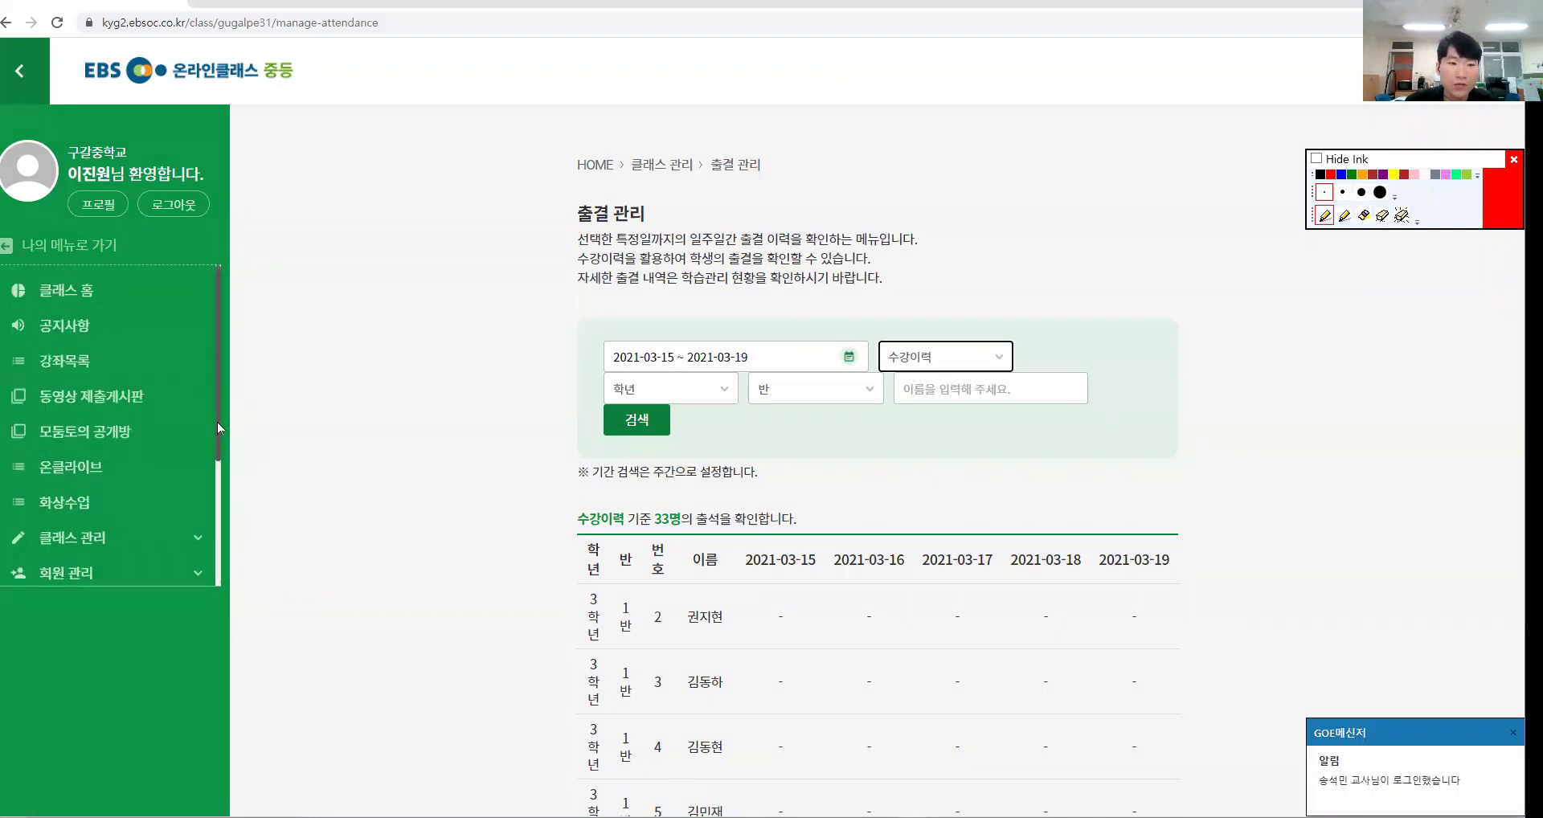
{"action": "scroll", "coordinate": [219, 503], "scroll_direction": "down", "scroll_amount": 3}
{"action": "left_click", "coordinate": [140, 516]}
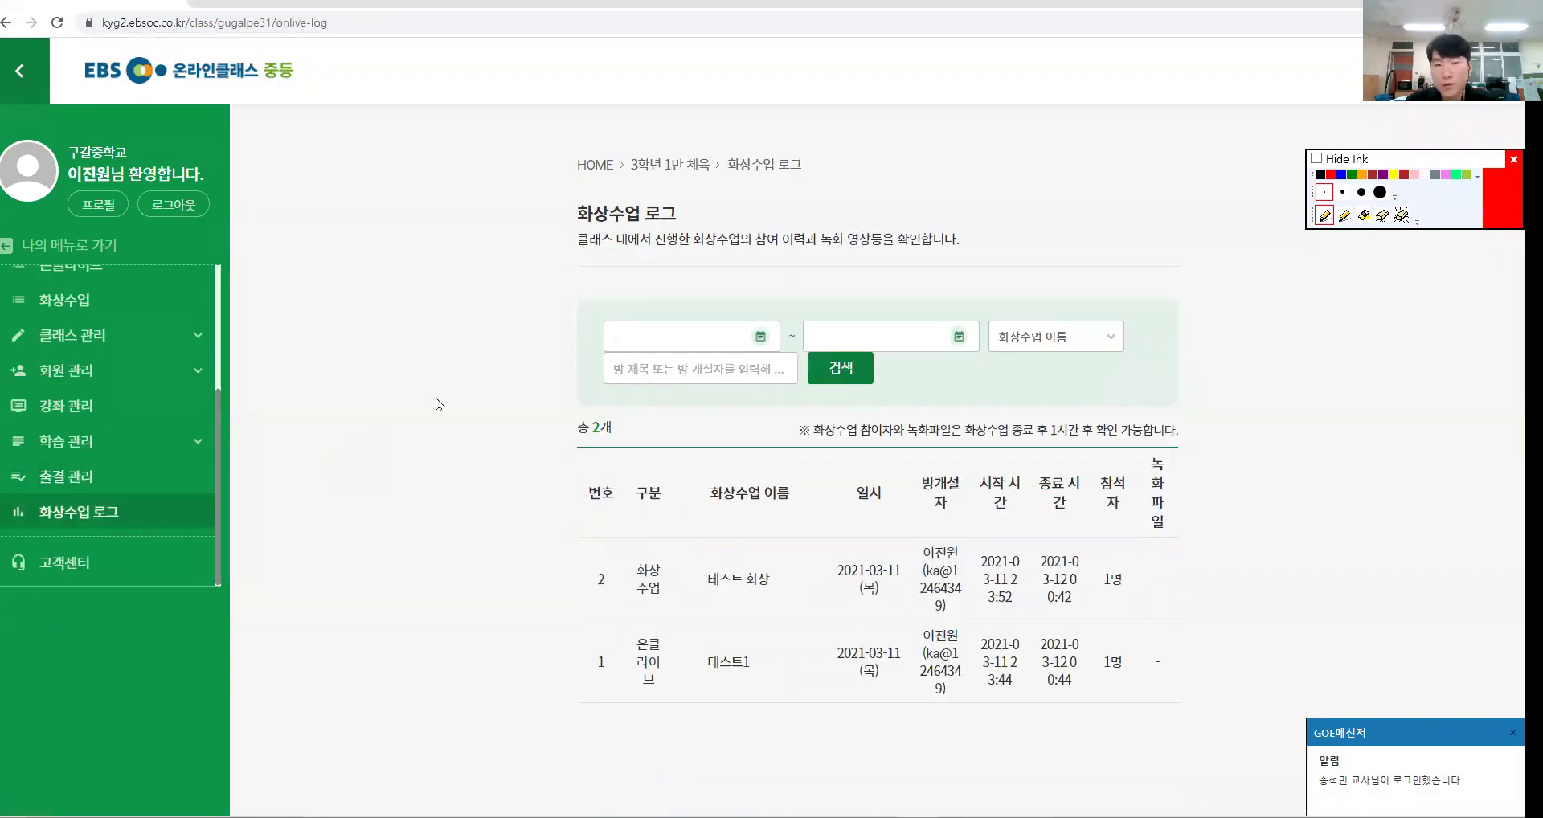
Box the 화상수업 로그 heading and description in red, draw an arrow to the 참석자 column, and clear the ink.
{"action": "key", "text": "ctrl+shift+4"}
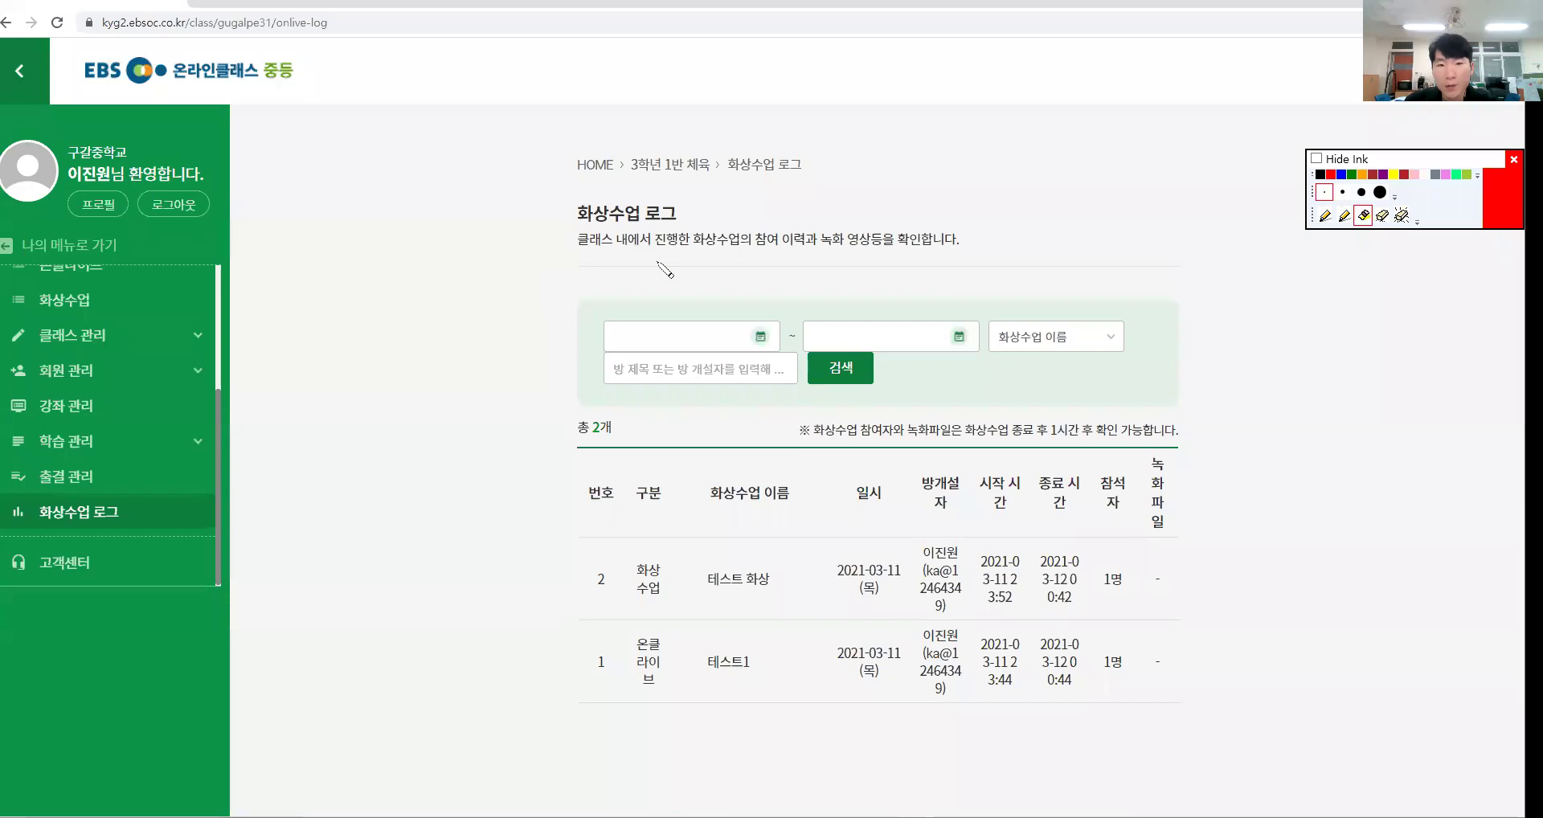
{"action": "left_click_drag", "start_coordinate": [550, 198], "coordinate": [605, 195]}
{"action": "mouse_move", "coordinate": [567, 200]}
{"action": "left_mouse_down"}
{"action": "mouse_move", "coordinate": [566, 233]}
{"action": "mouse_move", "coordinate": [713, 255]}
{"action": "left_mouse_up"}
{"action": "mouse_move", "coordinate": [567, 197]}
{"action": "left_mouse_down"}
{"action": "mouse_move", "coordinate": [969, 188]}
{"action": "mouse_move", "coordinate": [982, 243]}
{"action": "mouse_move", "coordinate": [794, 262]}
{"action": "left_mouse_up"}
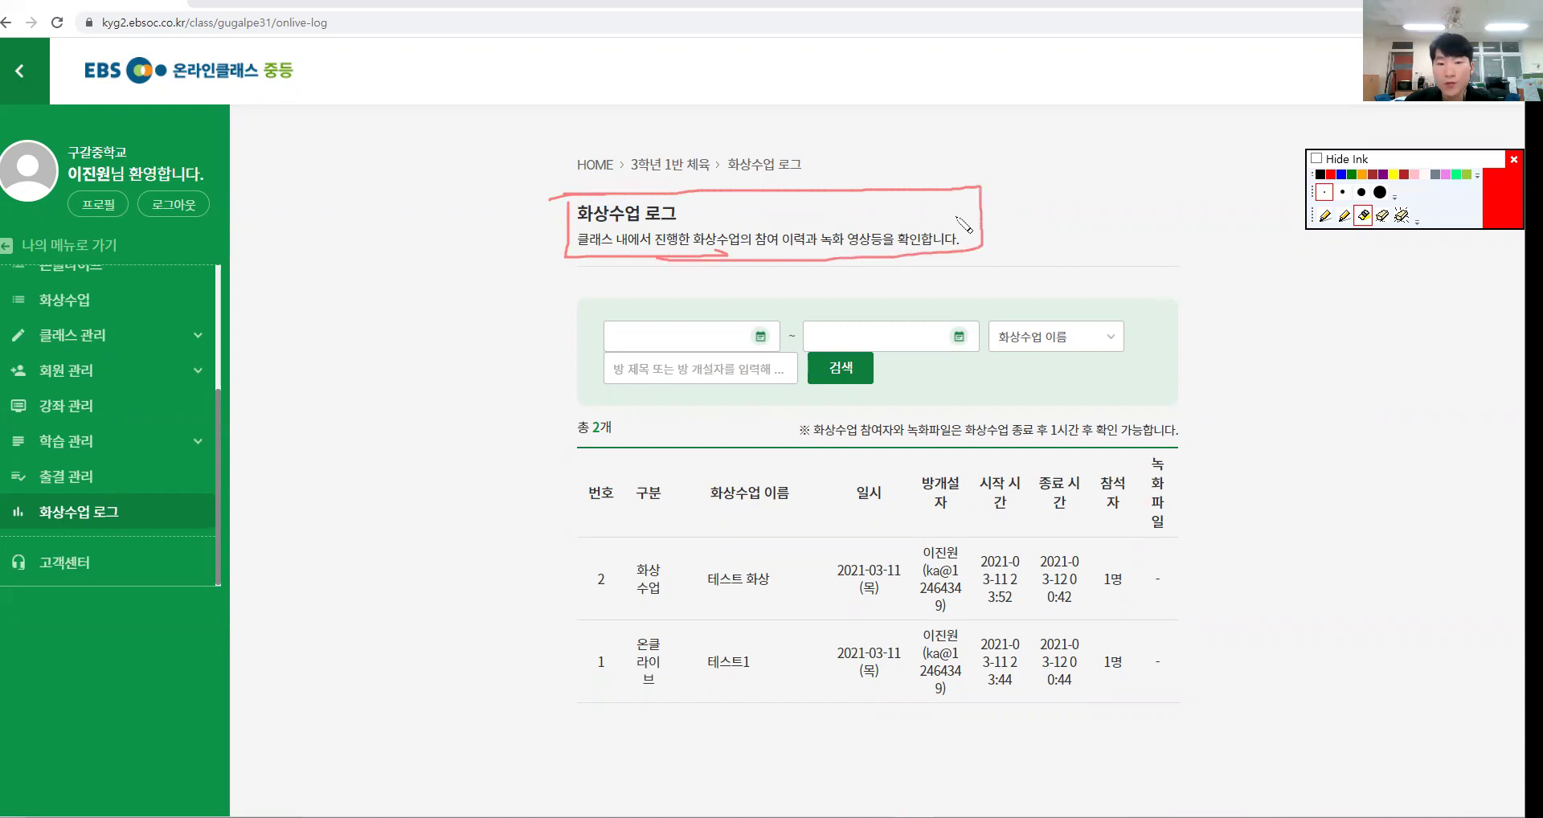
{"action": "left_click_drag", "start_coordinate": [932, 199], "coordinate": [1121, 572]}
{"action": "left_click_drag", "start_coordinate": [1091, 520], "coordinate": [1147, 565]}
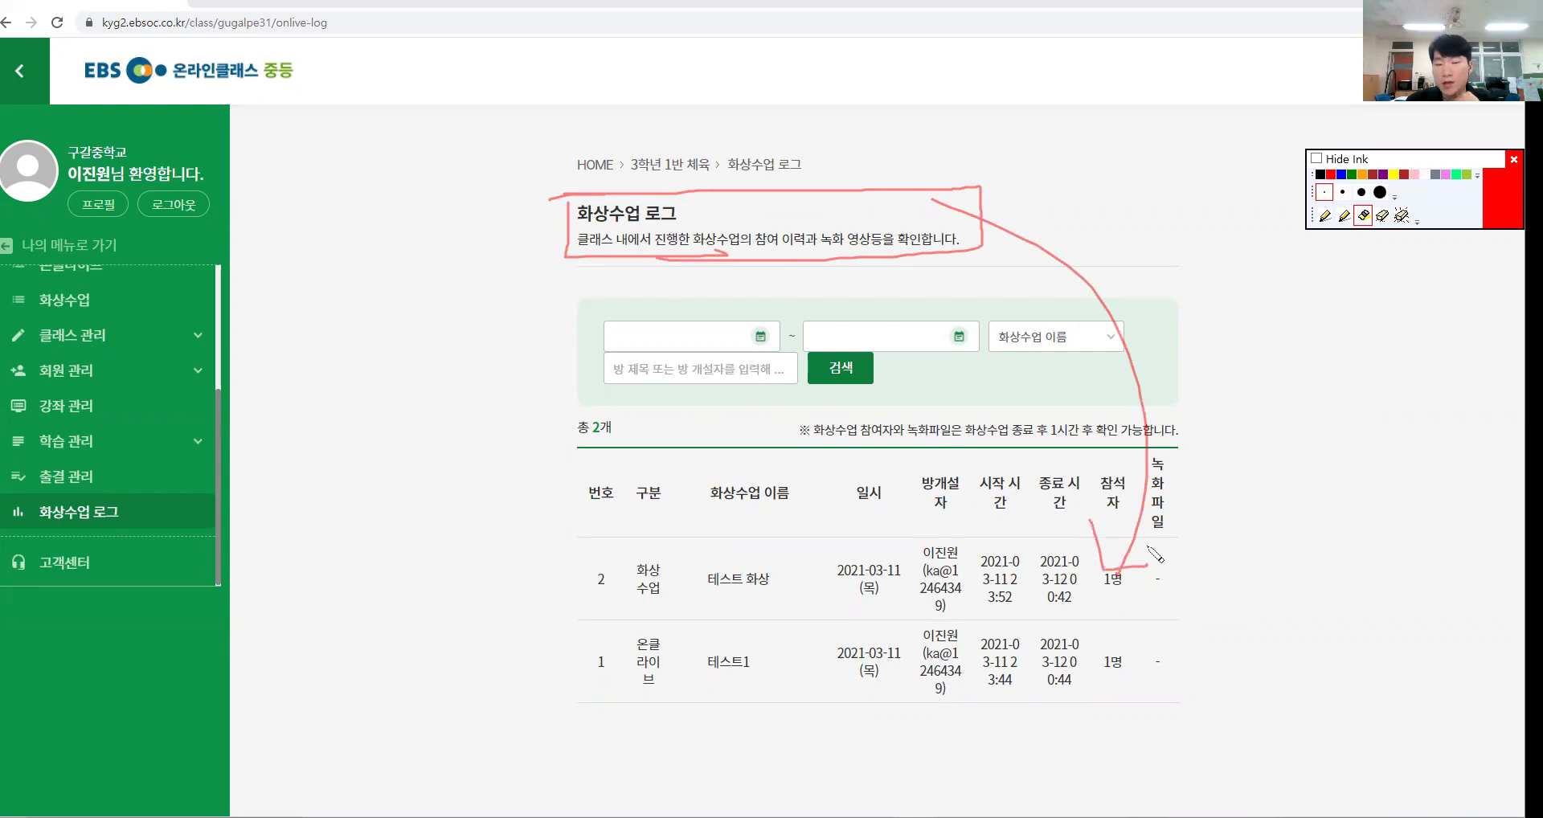
{"action": "key", "text": "Delete"}
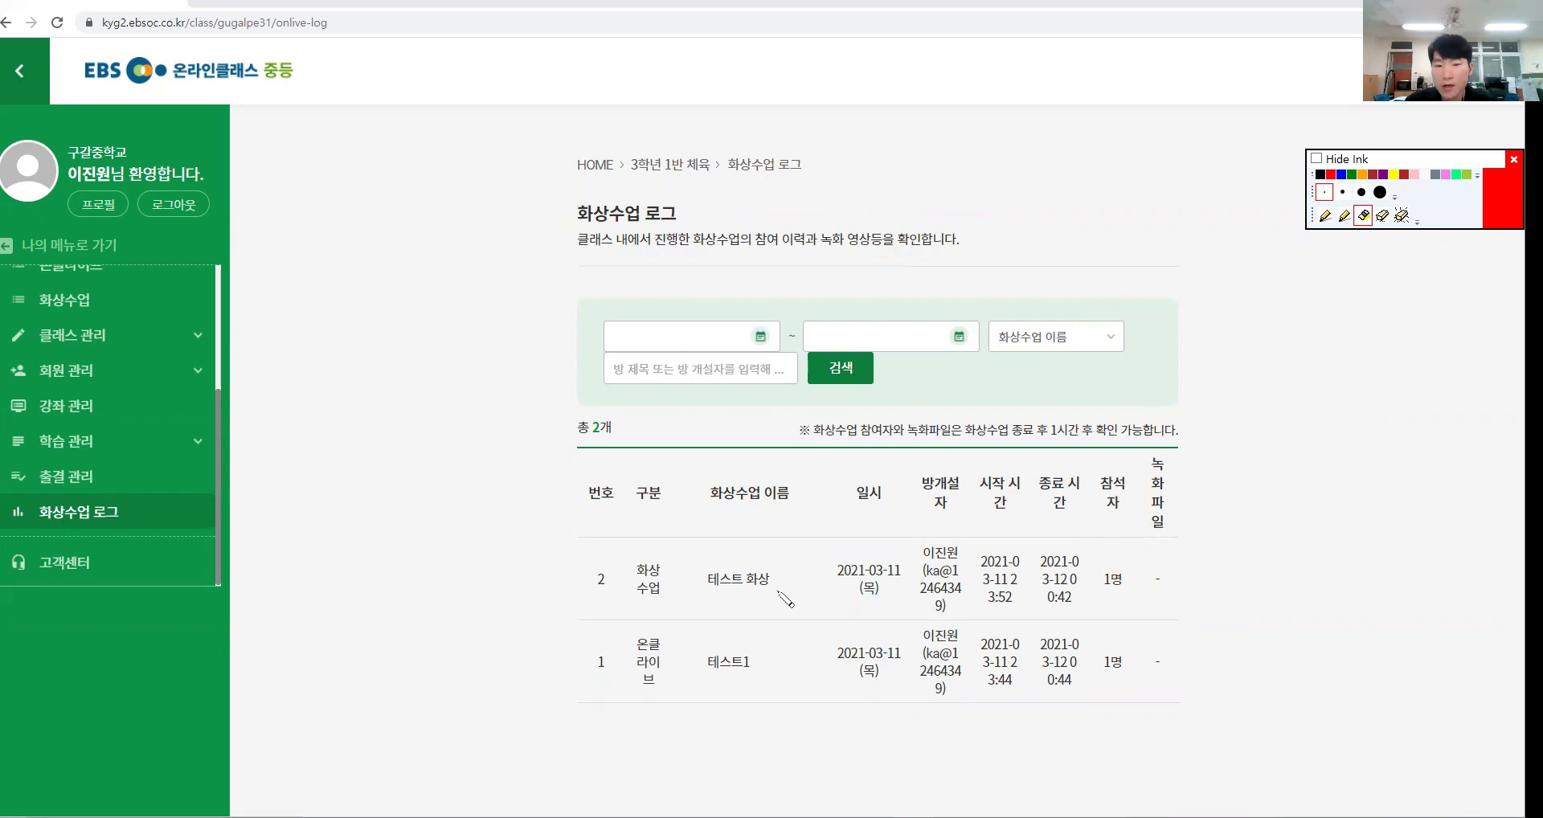
{"action": "key", "text": "ctrl+1"}
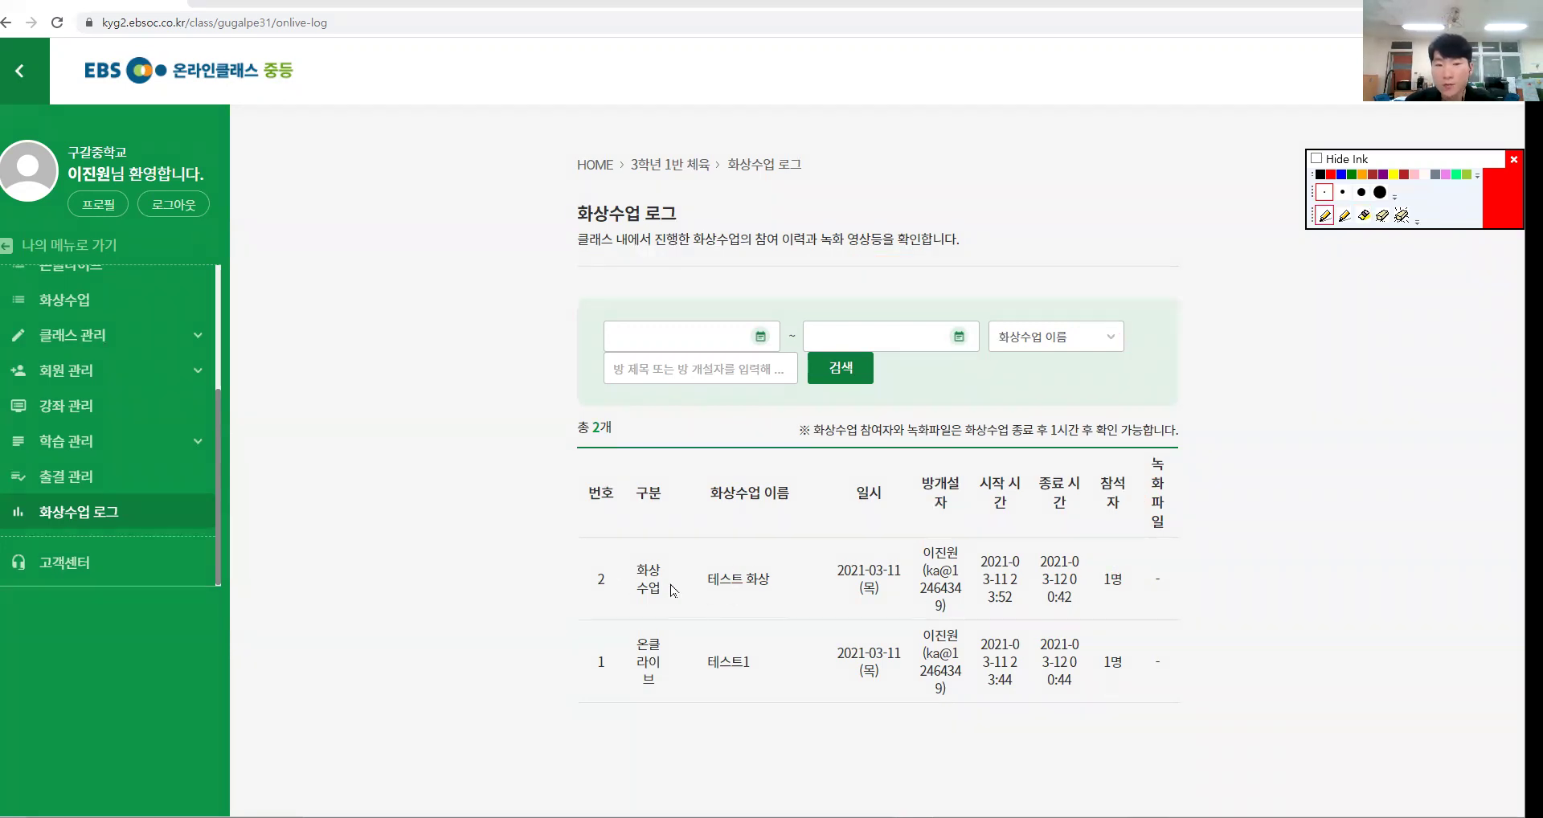
Mark the 테스트1 row of the 화상수업 로그 table in red from 번호 to 녹화파일, and clear the ink.
{"action": "left_click_drag", "start_coordinate": [608, 679], "coordinate": [1124, 661]}
{"action": "left_click", "coordinate": [1157, 665]}
{"action": "key", "text": "e"}
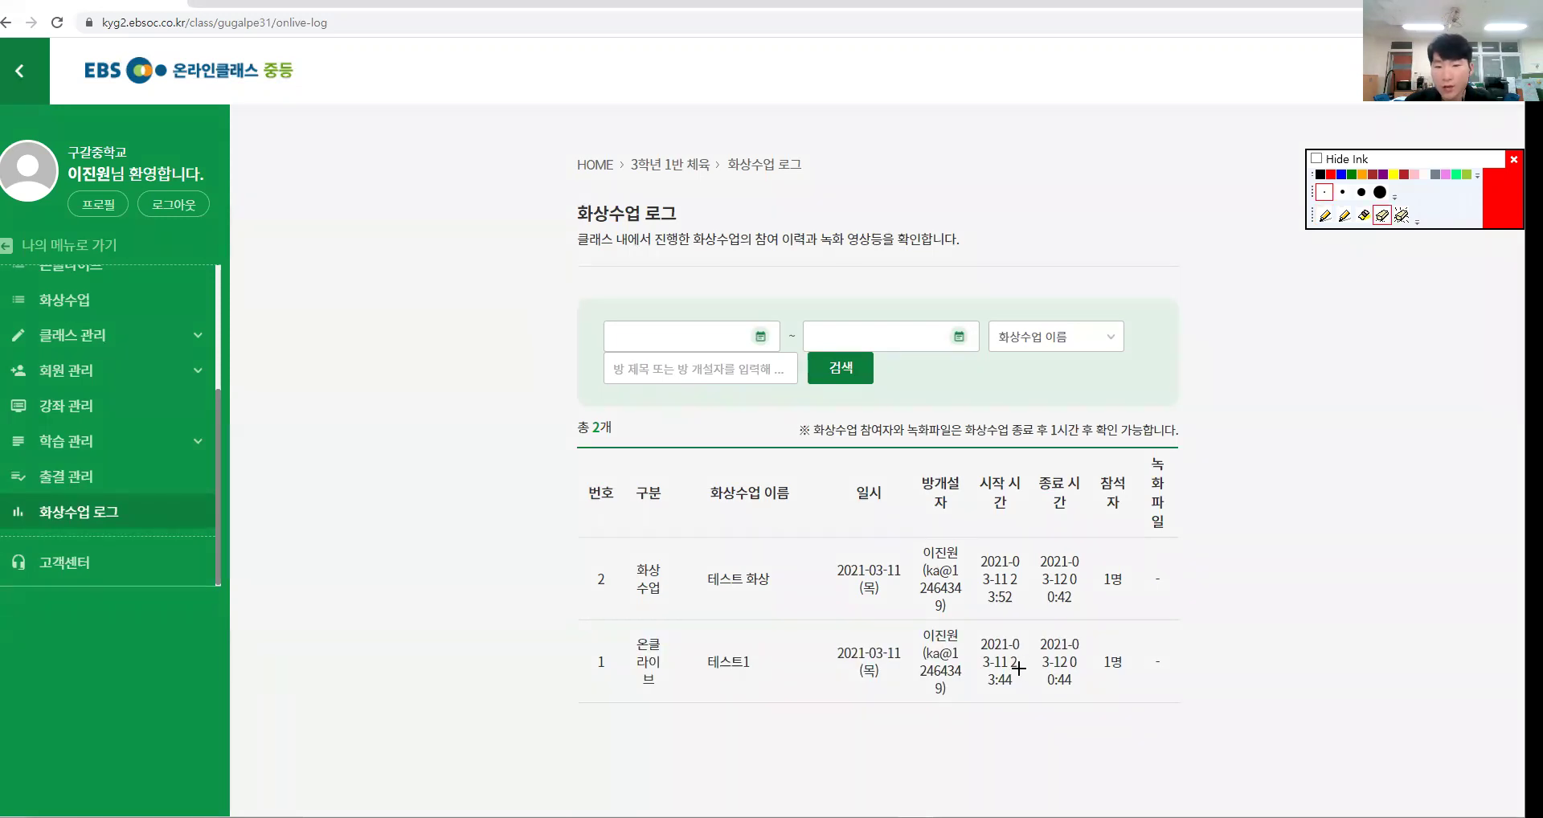
Circle the 테스트1 row's 종료 시간 in red with an arrow to its 참석자 entry, mark the page heading, and clear the ink.
{"action": "key", "text": "p"}
{"action": "mouse_move", "coordinate": [1092, 685]}
{"action": "left_mouse_down"}
{"action": "mouse_move", "coordinate": [1073, 621]}
{"action": "mouse_move", "coordinate": [1097, 705]}
{"action": "left_mouse_up"}
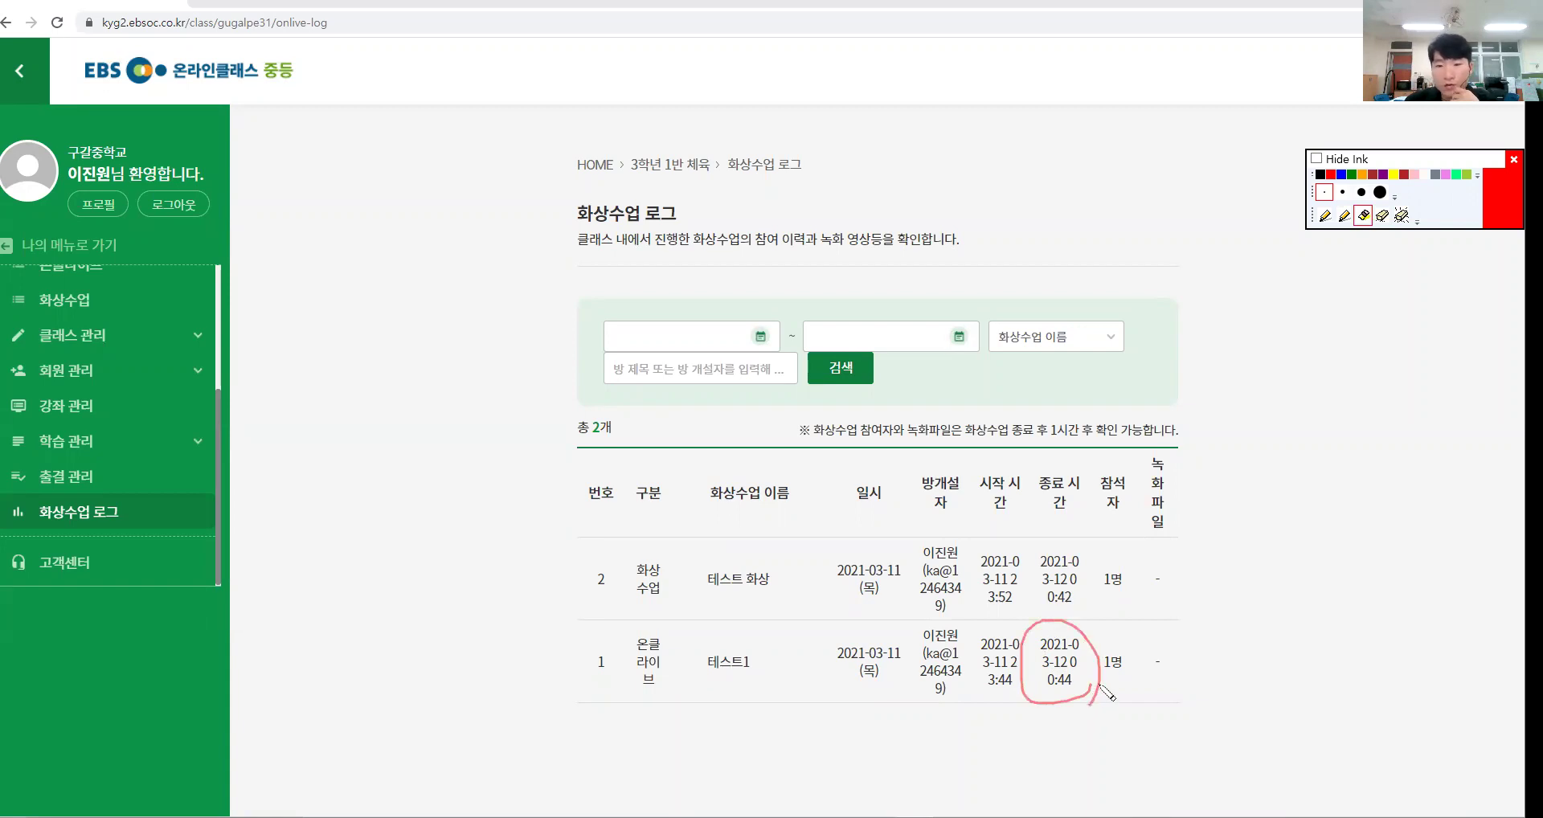
{"action": "mouse_move", "coordinate": [1065, 649]}
{"action": "left_mouse_down"}
{"action": "mouse_move", "coordinate": [1106, 643]}
{"action": "mouse_move", "coordinate": [1120, 610]}
{"action": "left_mouse_up"}
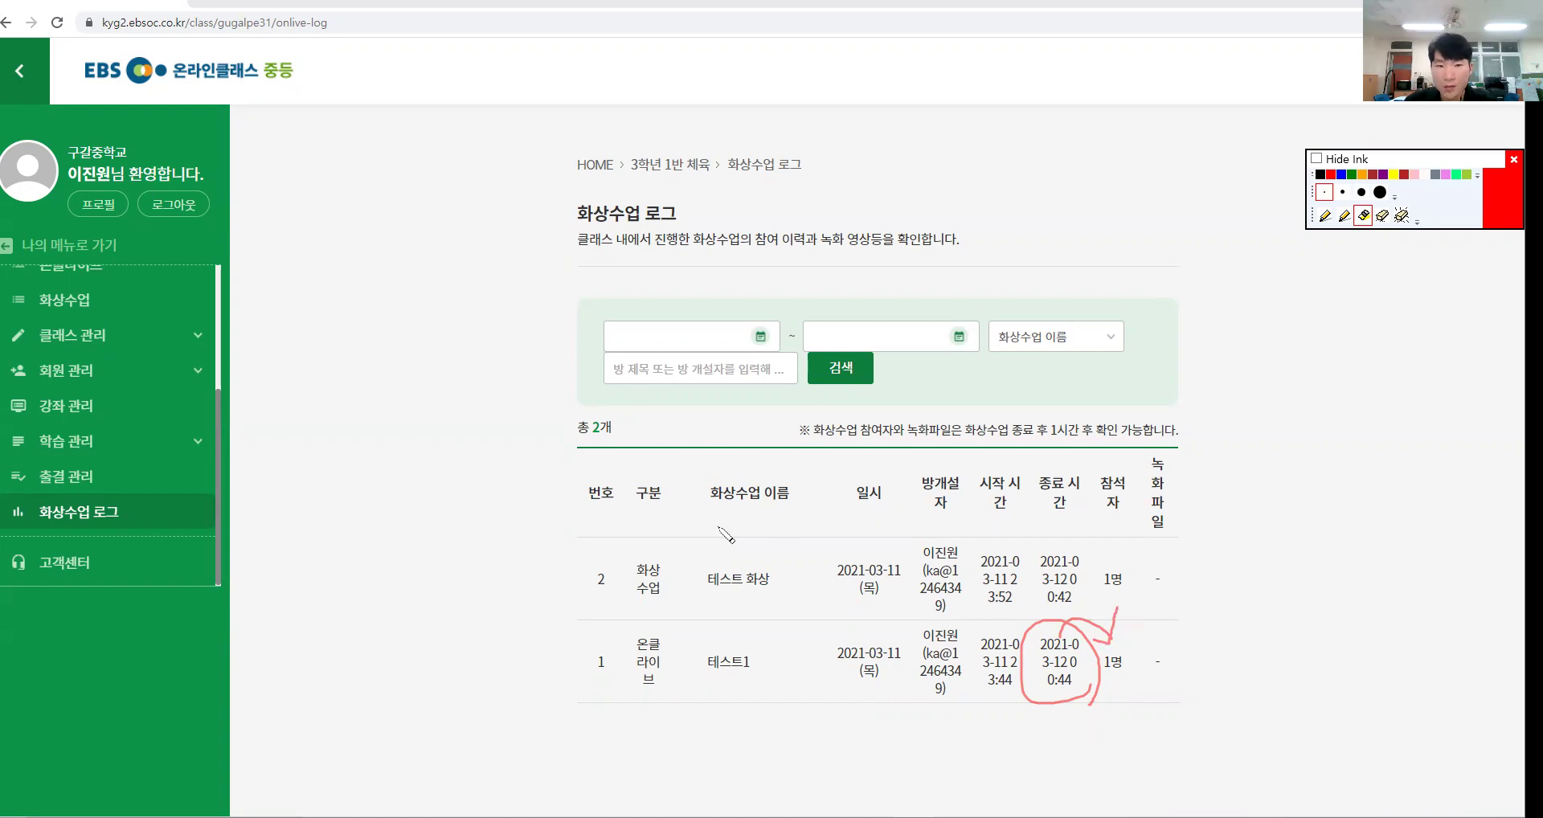
{"action": "left_click_drag", "start_coordinate": [748, 178], "coordinate": [730, 267]}
{"action": "key", "text": "ctrl+shift+6"}
{"action": "key", "text": "ctrl+shift+2"}
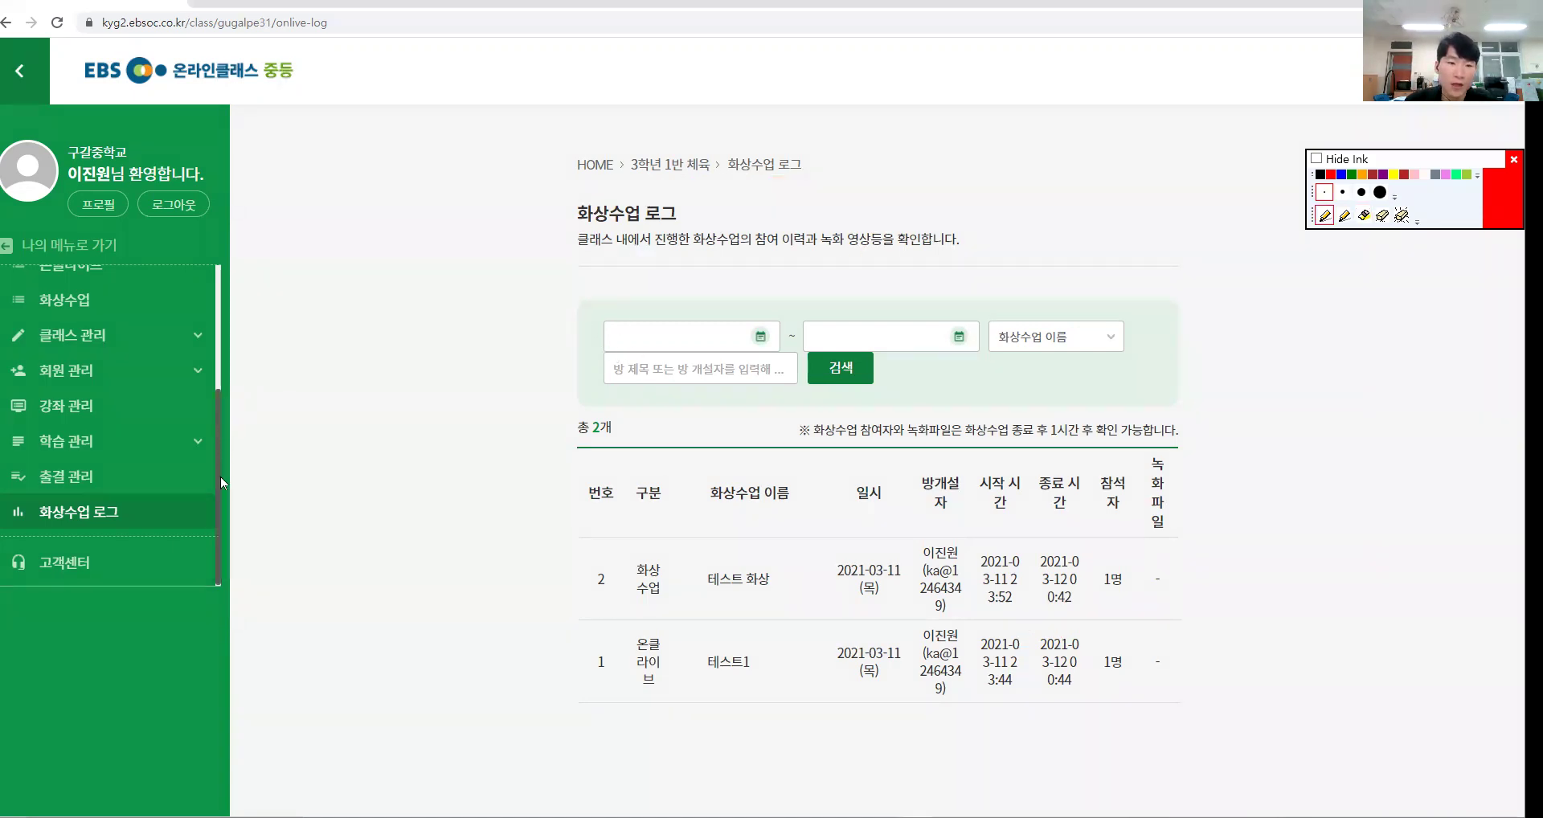
Open the 클래스 홈 page, tick 강좌목록 in red, and handwrite 배포 with an underline beside it.
{"action": "scroll", "coordinate": [220, 476], "scroll_direction": "up", "scroll_amount": 3}
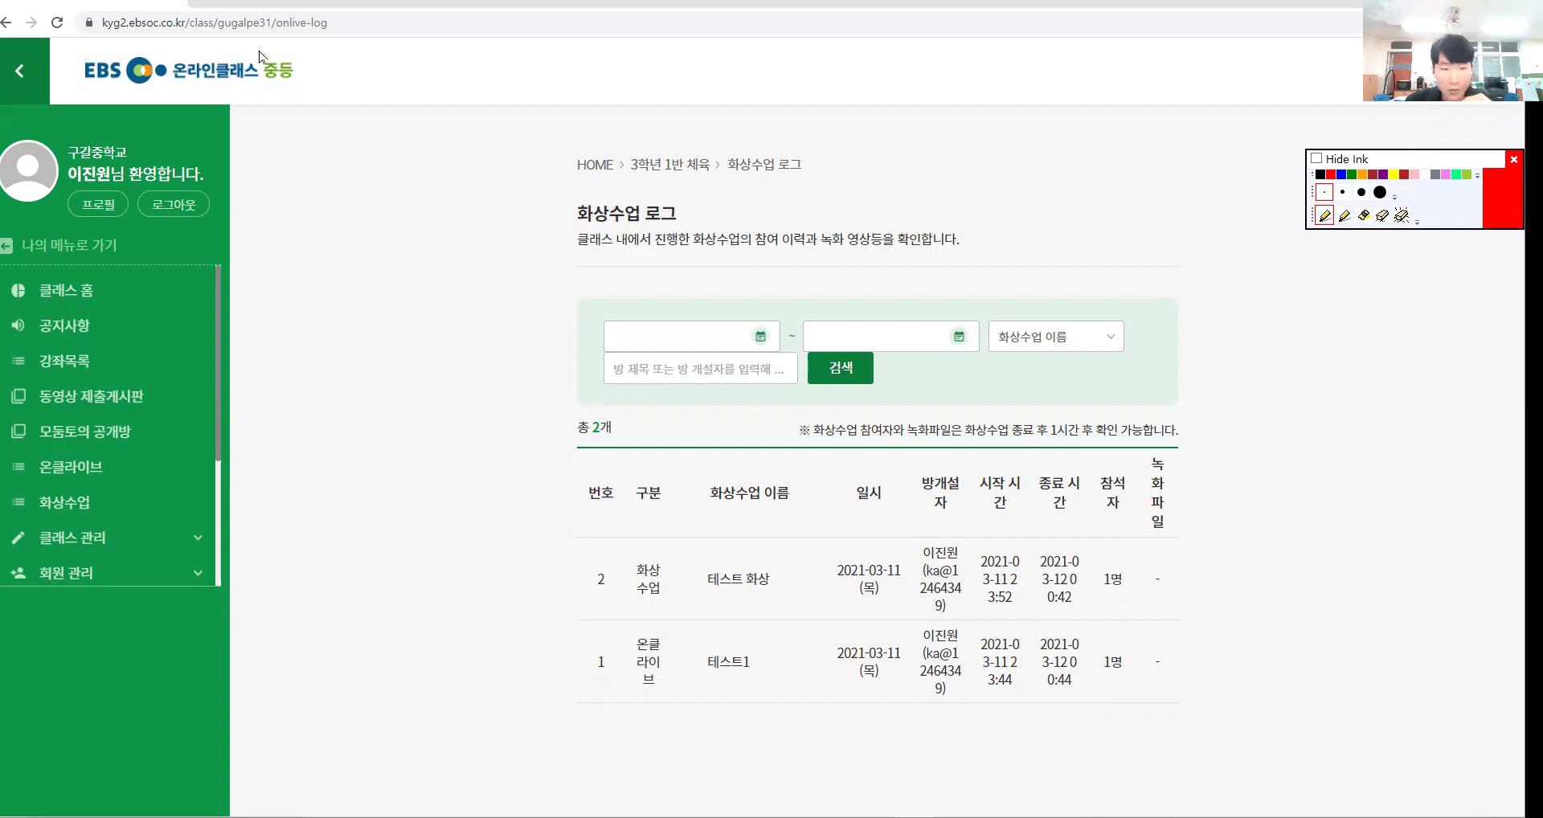
{"action": "left_click", "coordinate": [78, 299]}
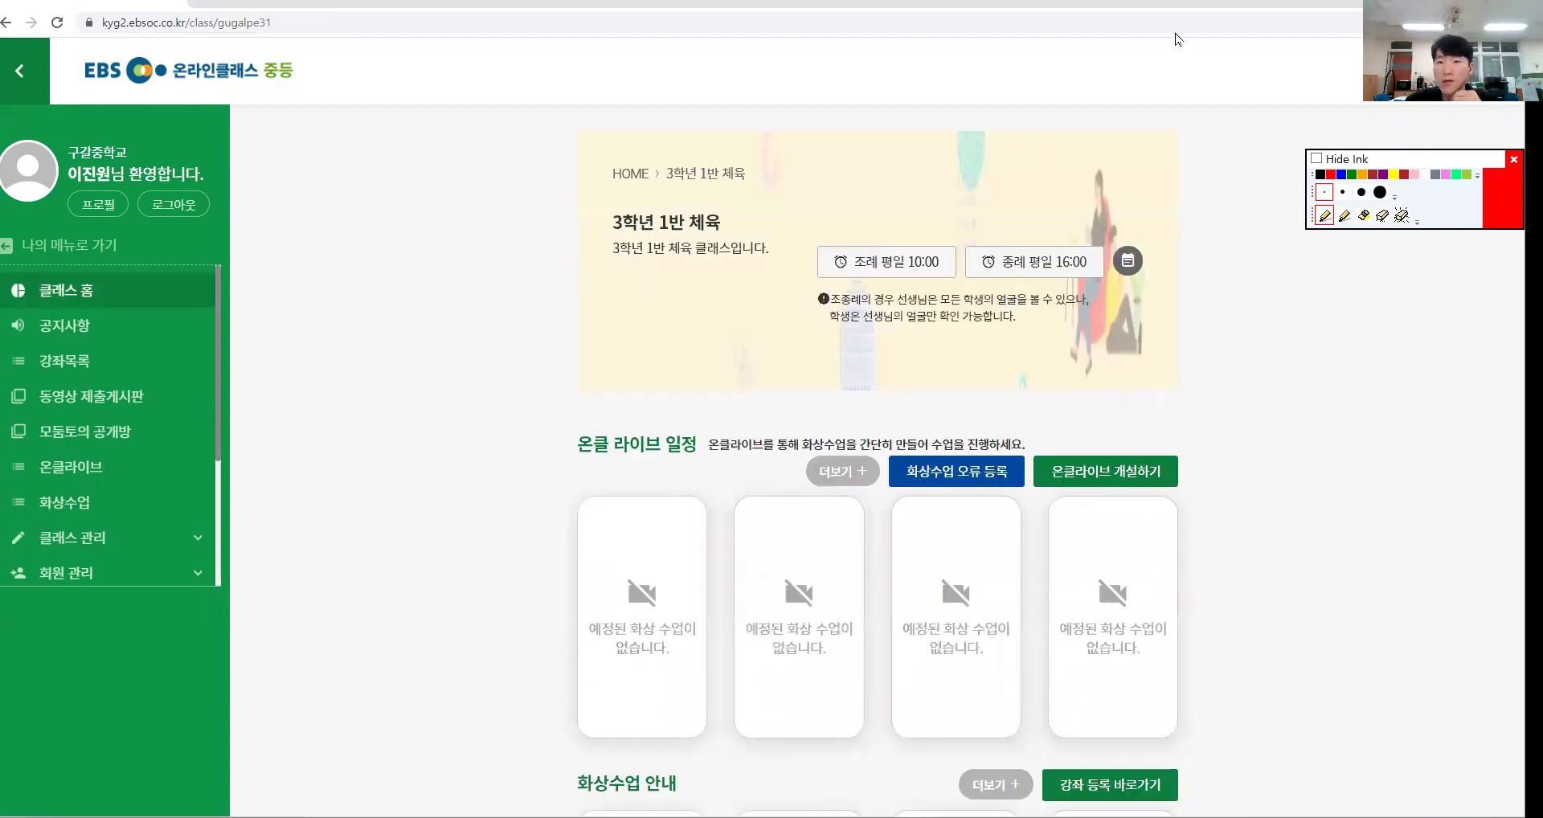
{"action": "key", "text": "ctrl+shift+4"}
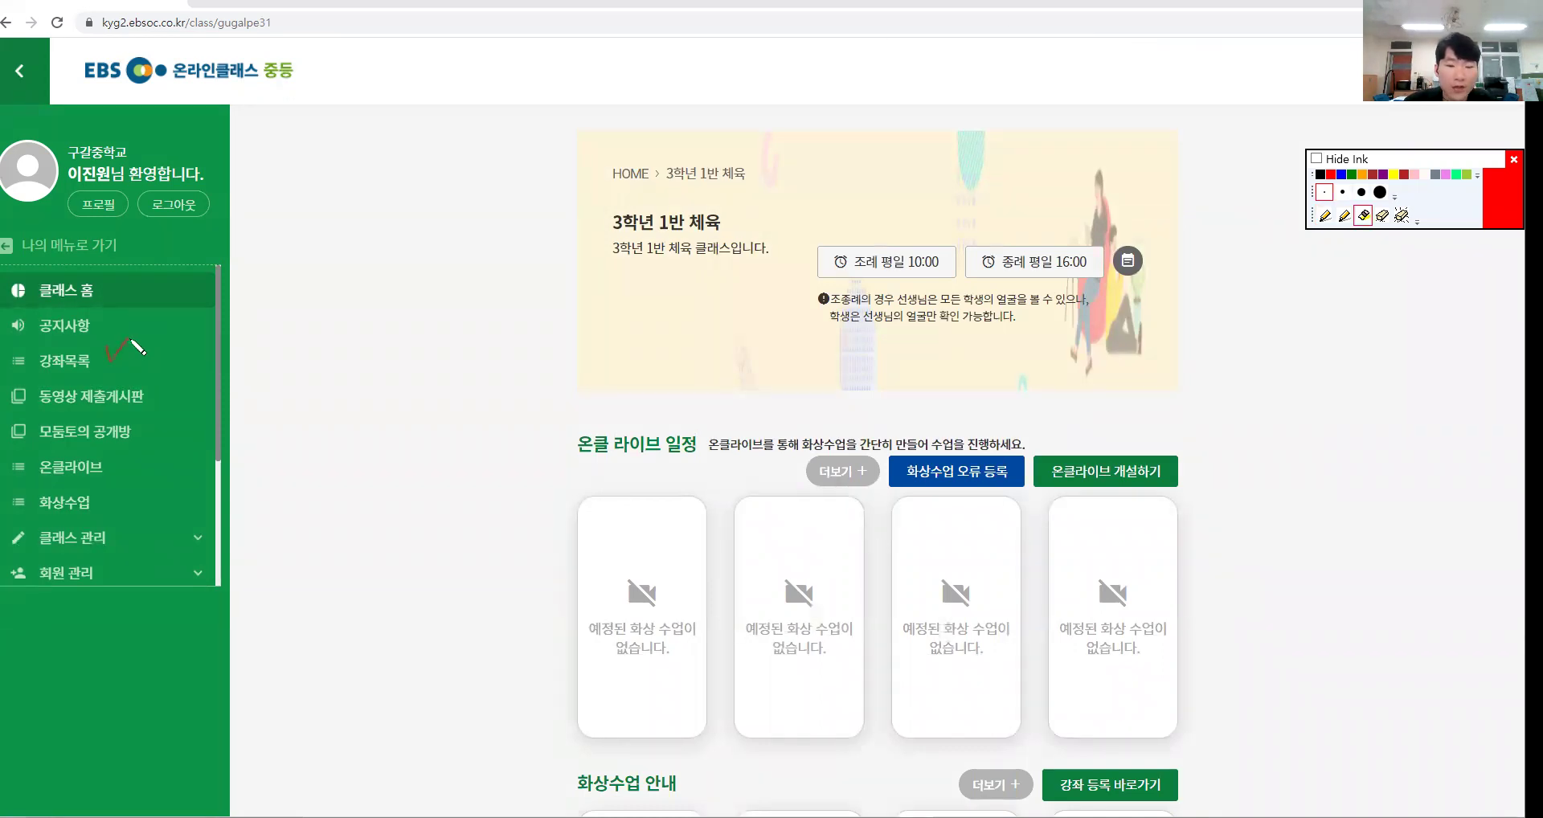
{"action": "mouse_move", "coordinate": [259, 346]}
{"action": "left_mouse_down"}
{"action": "mouse_move", "coordinate": [265, 357]}
{"action": "mouse_move", "coordinate": [297, 329]}
{"action": "mouse_move", "coordinate": [338, 331]}
{"action": "mouse_move", "coordinate": [360, 375]}
{"action": "left_mouse_up"}
{"action": "left_click_drag", "start_coordinate": [234, 411], "coordinate": [340, 412]}
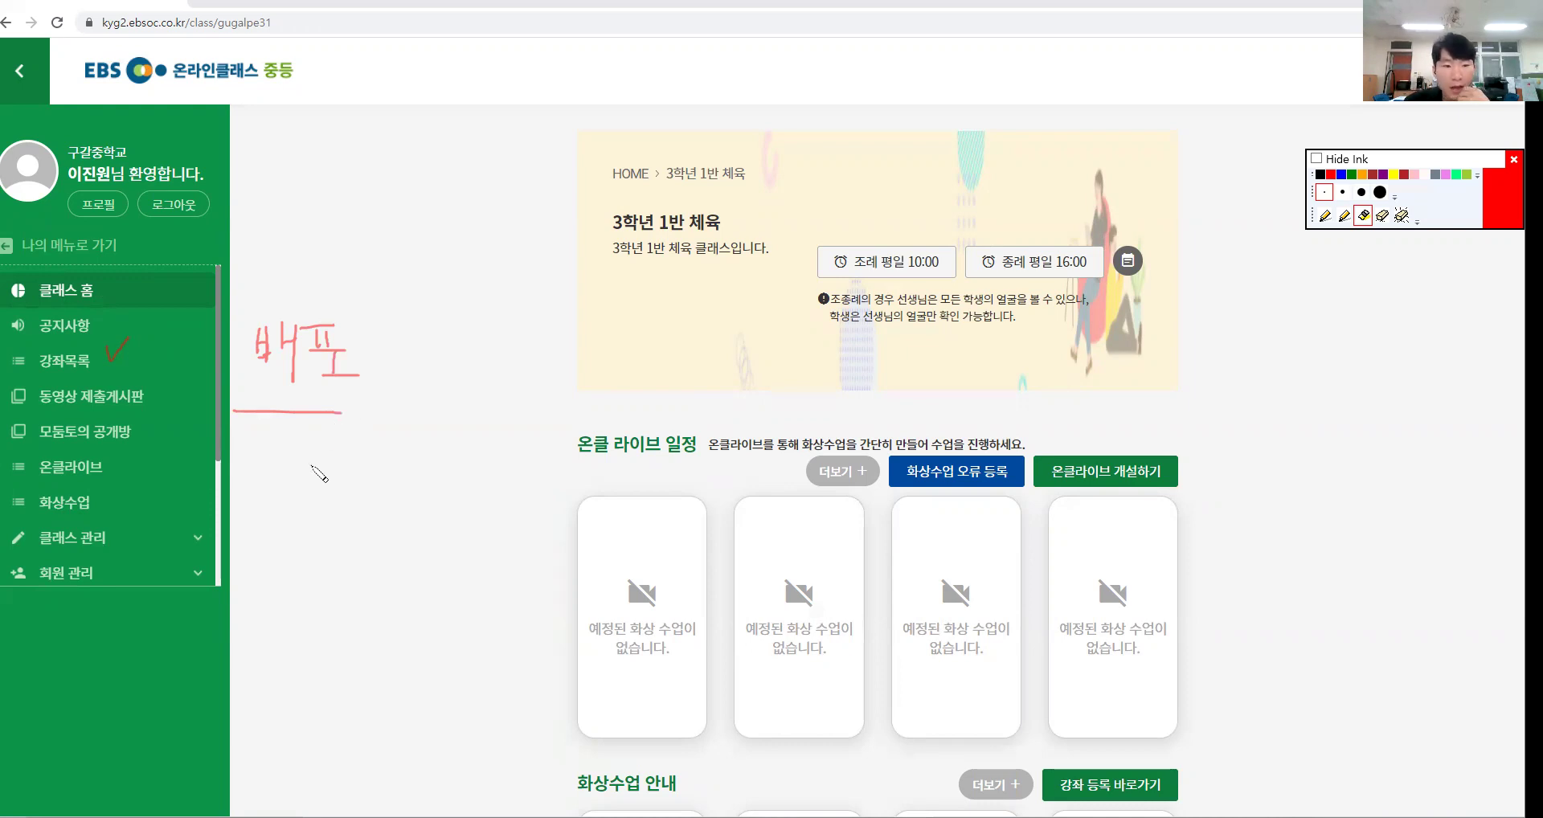
Tick 배포, handwrite 학습 below it with a red tick and underline, and clear all the ink.
{"action": "left_click_drag", "start_coordinate": [237, 366], "coordinate": [241, 350]}
{"action": "mouse_move", "coordinate": [242, 516]}
{"action": "left_mouse_down"}
{"action": "mouse_move", "coordinate": [321, 521]}
{"action": "mouse_move", "coordinate": [330, 562]}
{"action": "left_mouse_up"}
{"action": "left_click_drag", "start_coordinate": [359, 498], "coordinate": [369, 524]}
{"action": "mouse_move", "coordinate": [352, 531]}
{"action": "left_mouse_down"}
{"action": "mouse_move", "coordinate": [353, 572]}
{"action": "mouse_move", "coordinate": [367, 551]}
{"action": "left_mouse_up"}
{"action": "left_click_drag", "start_coordinate": [293, 587], "coordinate": [378, 587]}
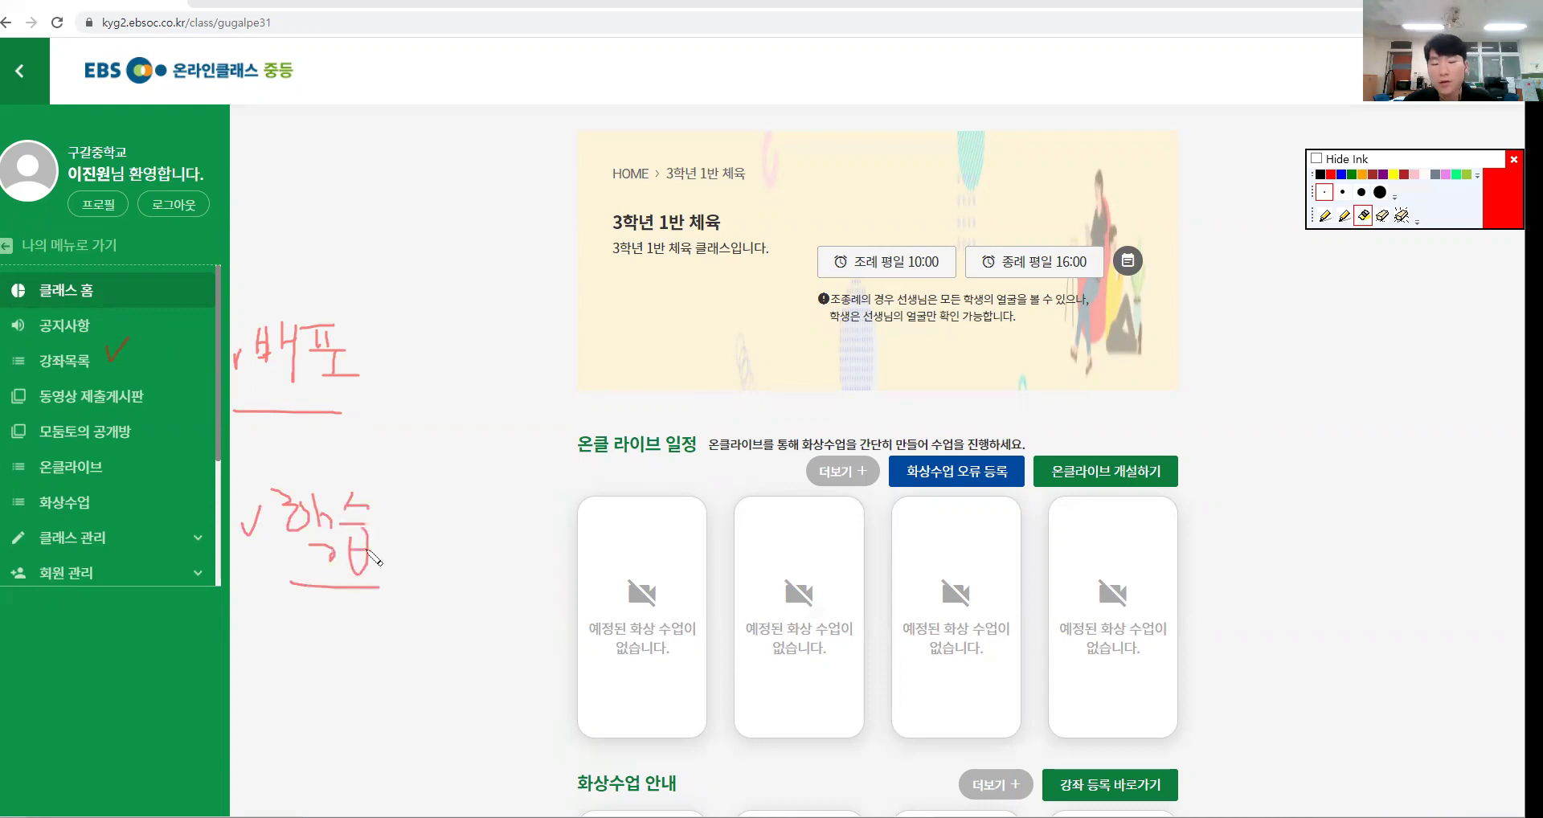
{"action": "key", "text": "ctrl+6"}
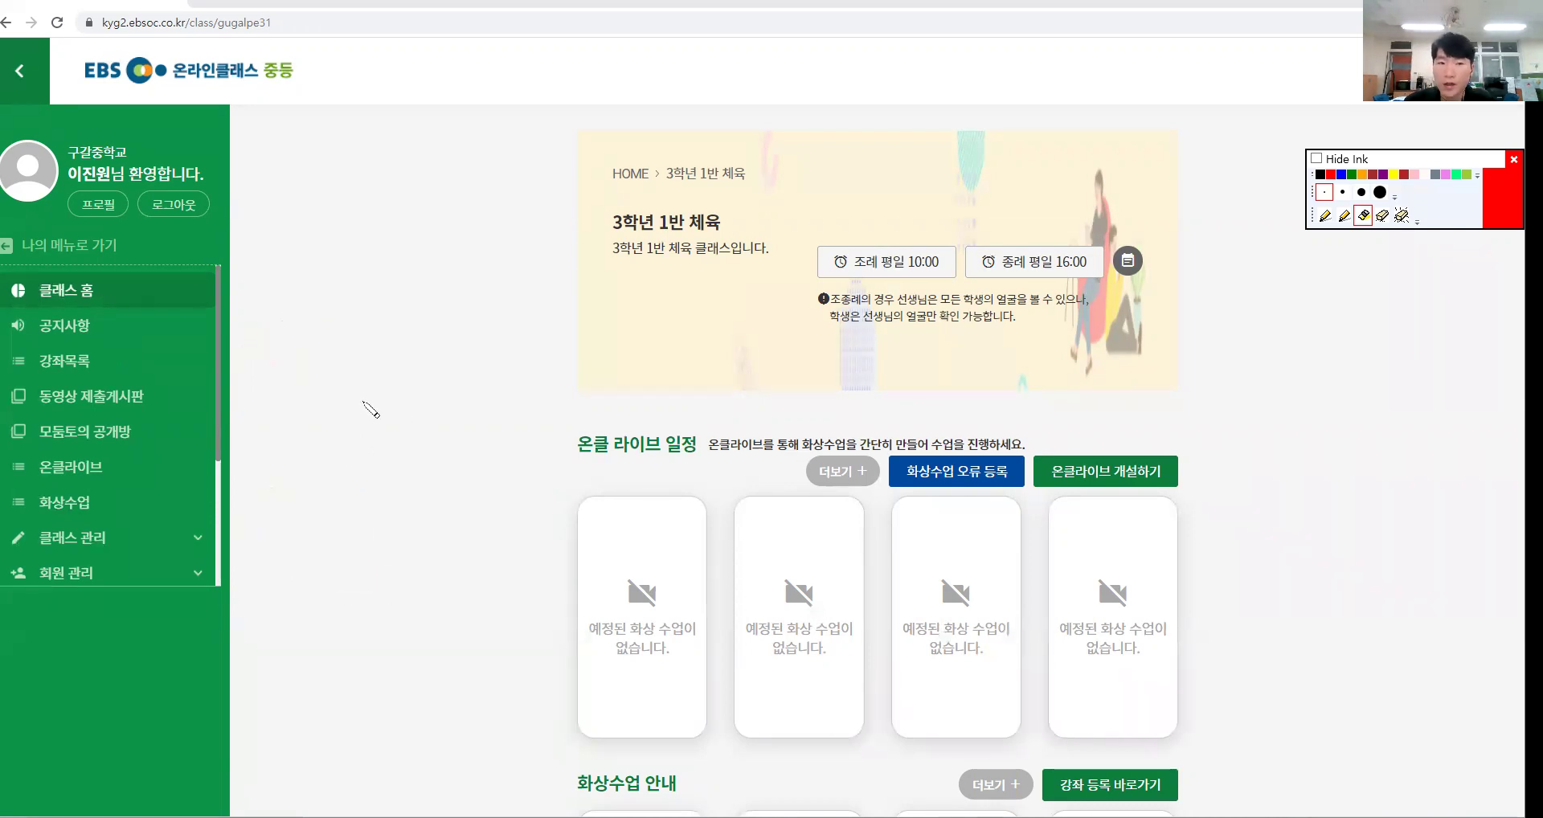
{"action": "key", "text": "ctrl+2"}
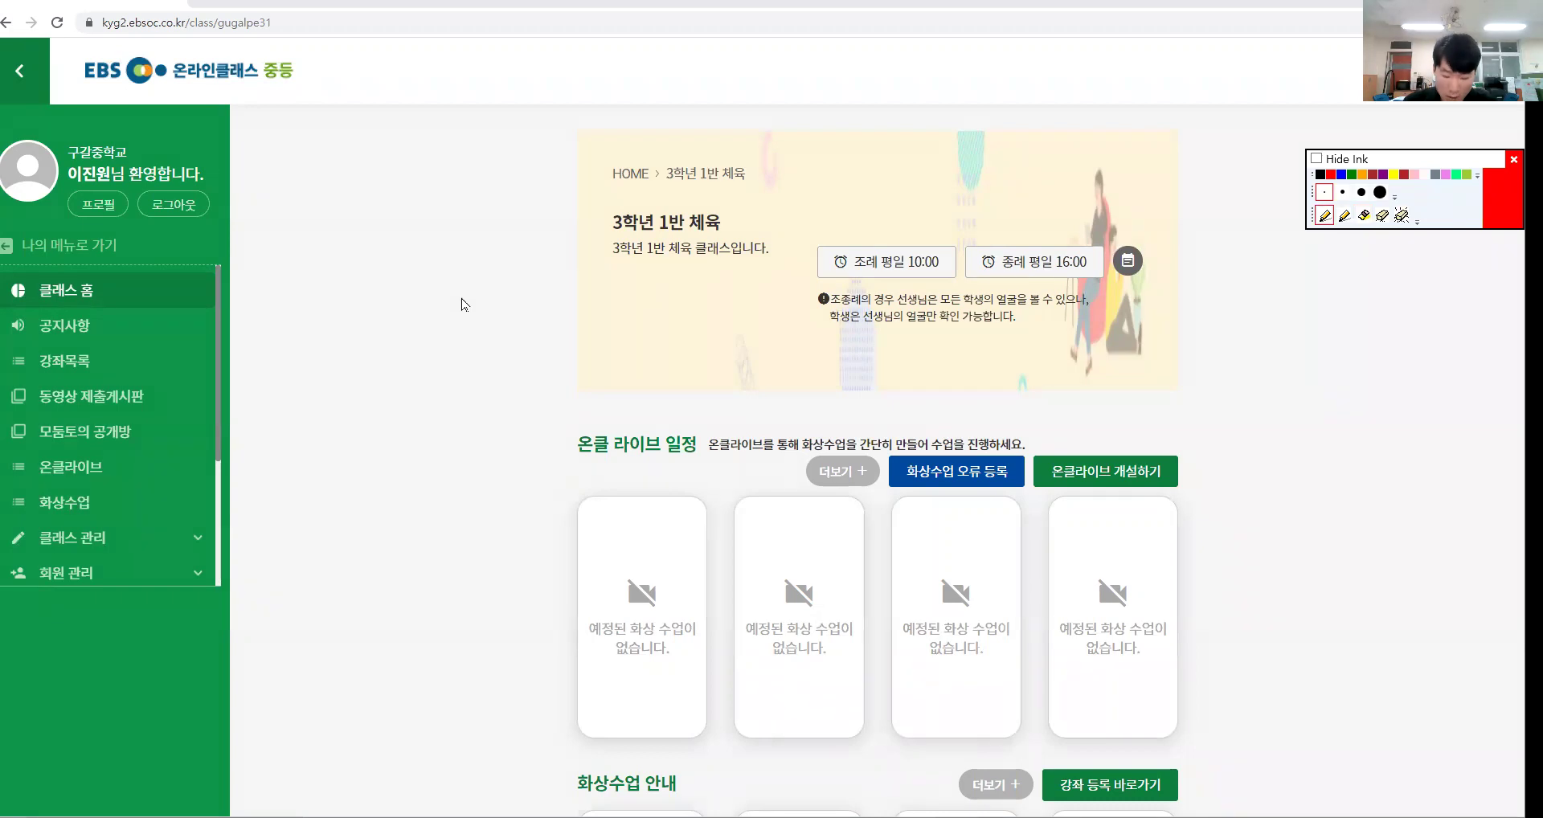